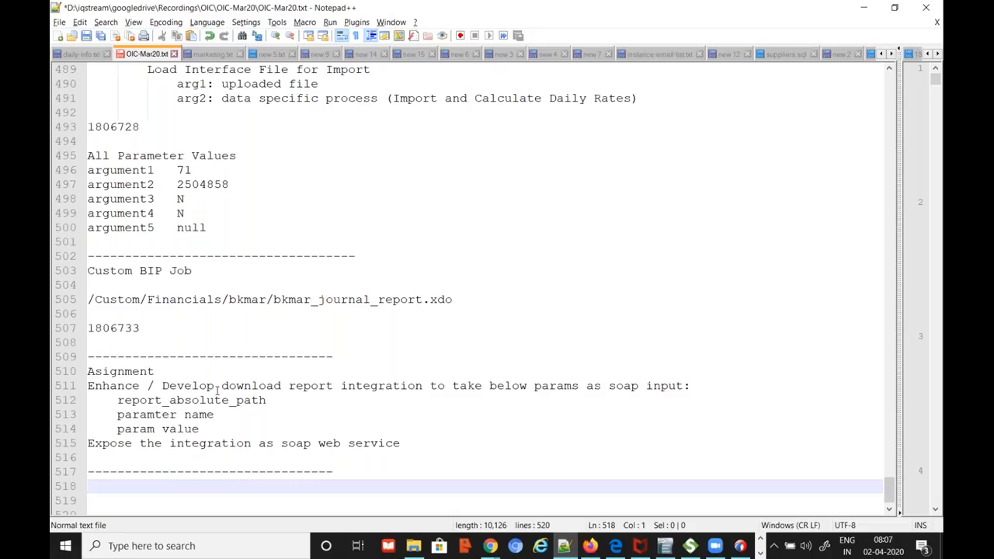
# Add an 'FBDI Automation' heading on line 518, below the separator after the assignment notes
pyautogui.moveTo(163, 388); pyautogui.dragTo(365, 392)
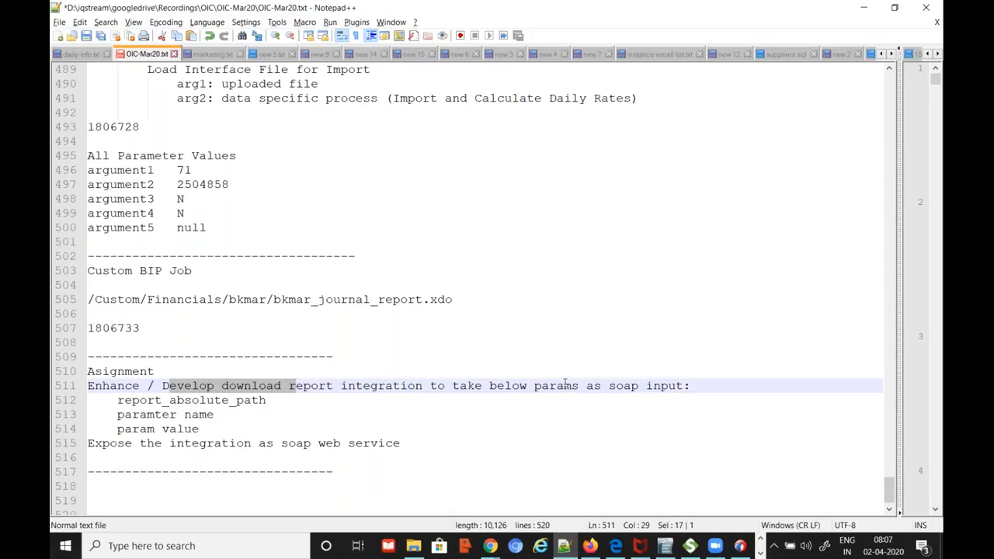
pyautogui.moveTo(90, 372); pyautogui.dragTo(437, 443)
pyautogui.click(420, 466)
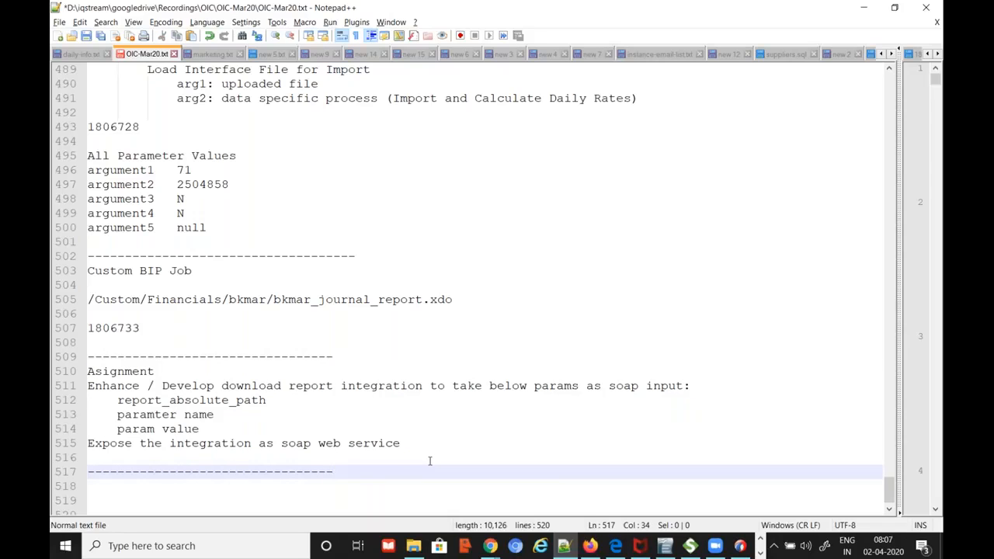
pyautogui.press('Return')
pyautogui.press('Return')
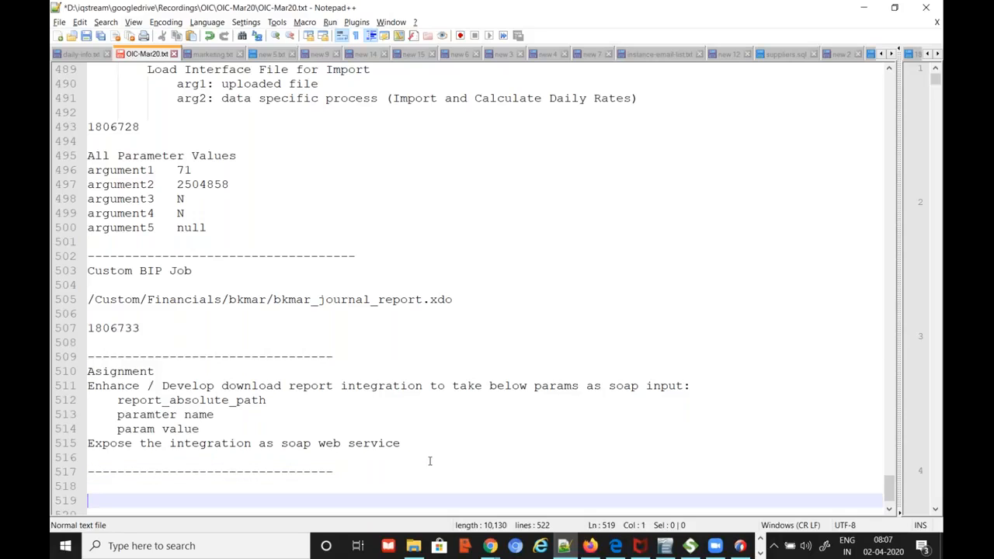
pyautogui.press('Up')
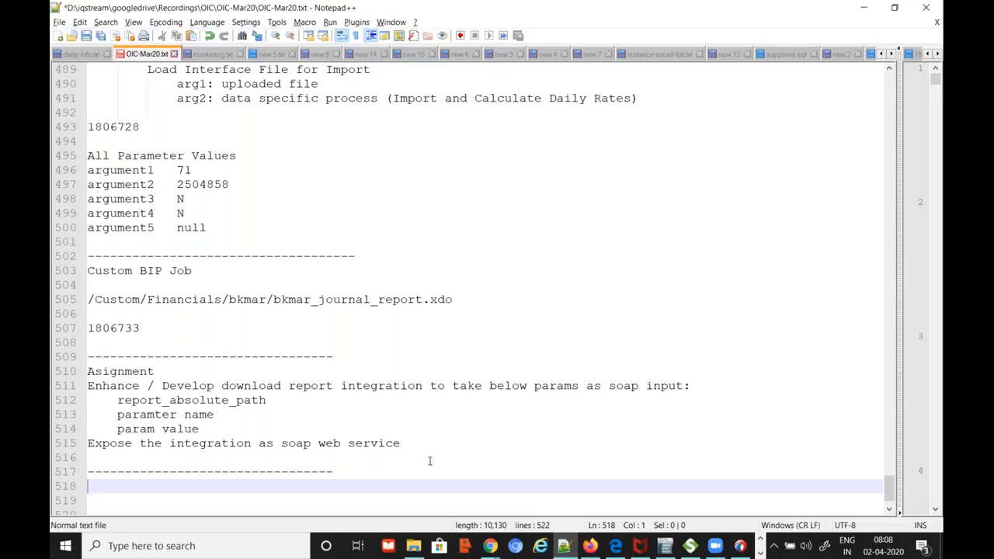
pyautogui.write('FBDI Automation')
pyautogui.press('Return')
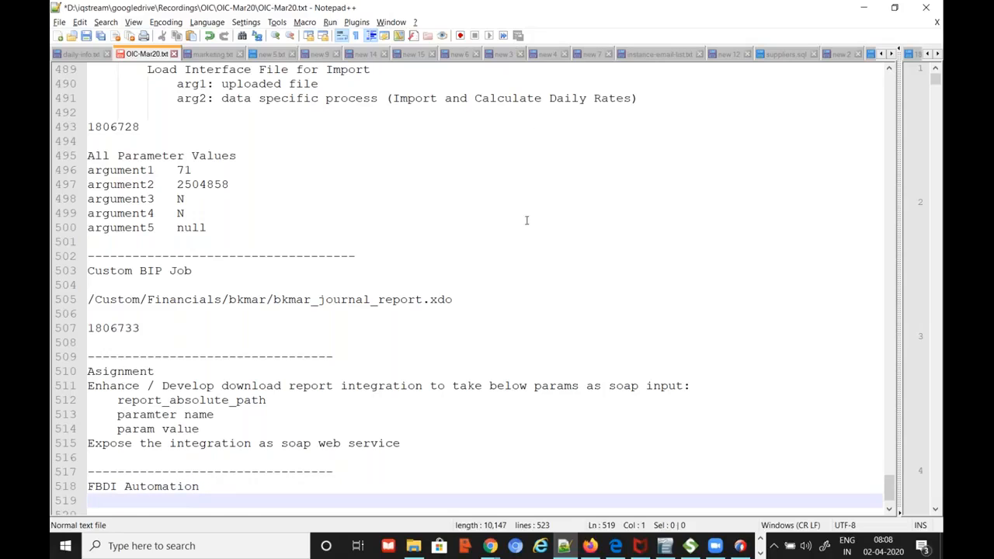
pyautogui.scroll(3, 526, 217)
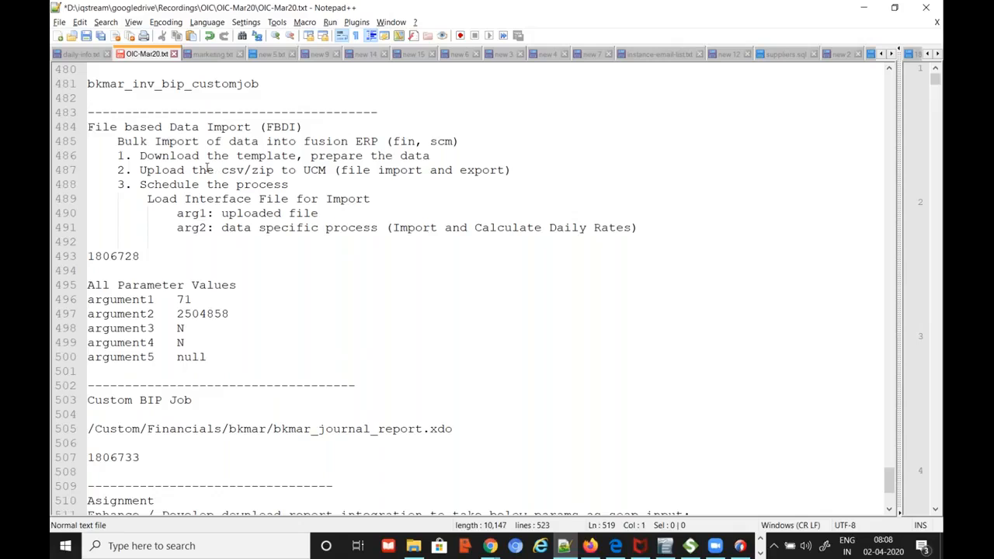
pyautogui.moveTo(139, 155); pyautogui.dragTo(262, 155)
pyautogui.doubleClick(381, 156)
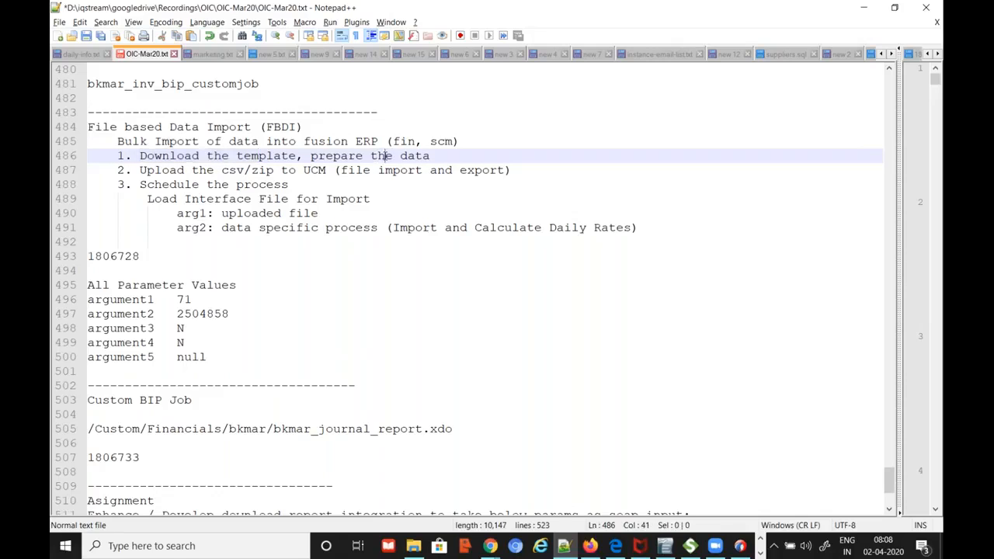
pyautogui.moveTo(154, 170); pyautogui.dragTo(300, 170)
pyautogui.moveTo(193, 184); pyautogui.dragTo(273, 184)
pyautogui.moveTo(147, 198); pyautogui.dragTo(340, 199)
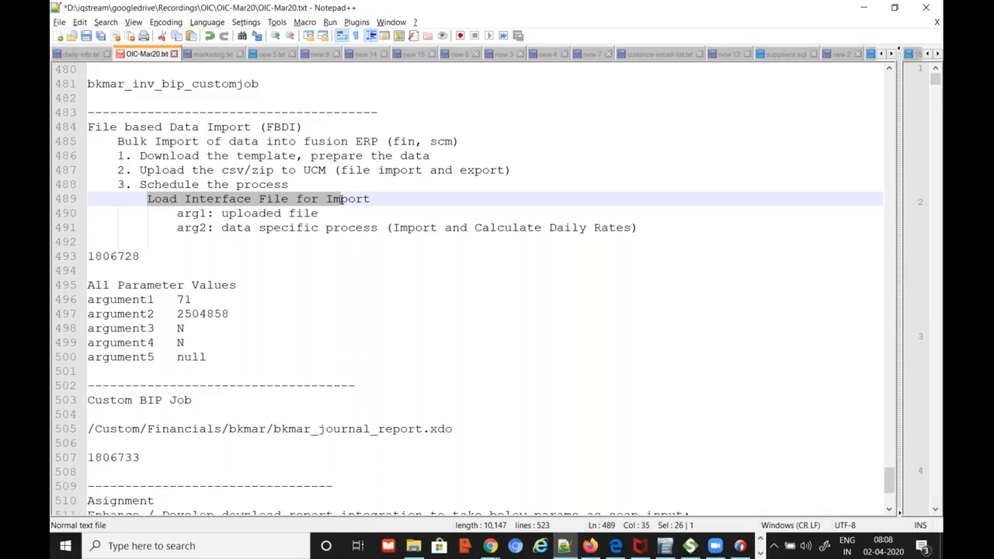
pyautogui.click(237, 199)
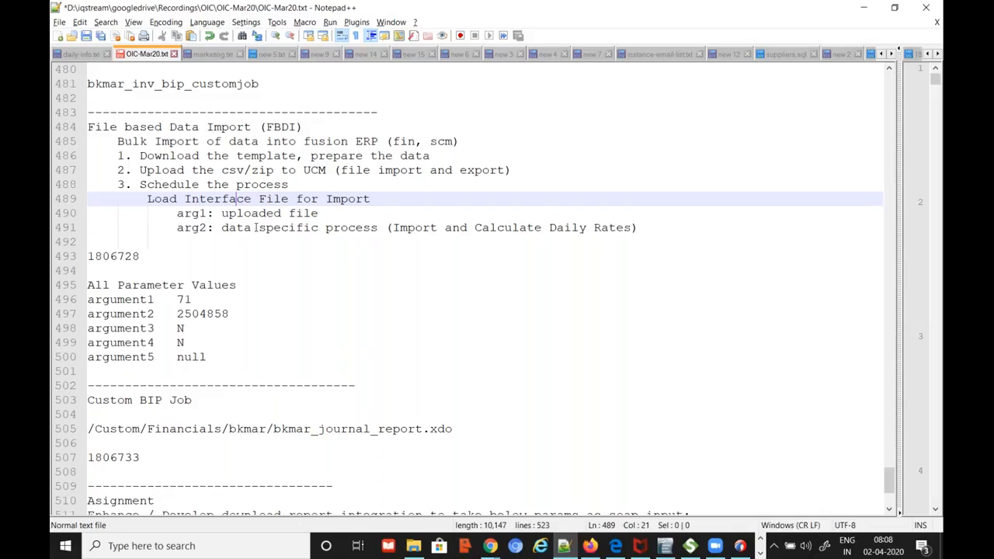
pyautogui.doubleClick(232, 214)
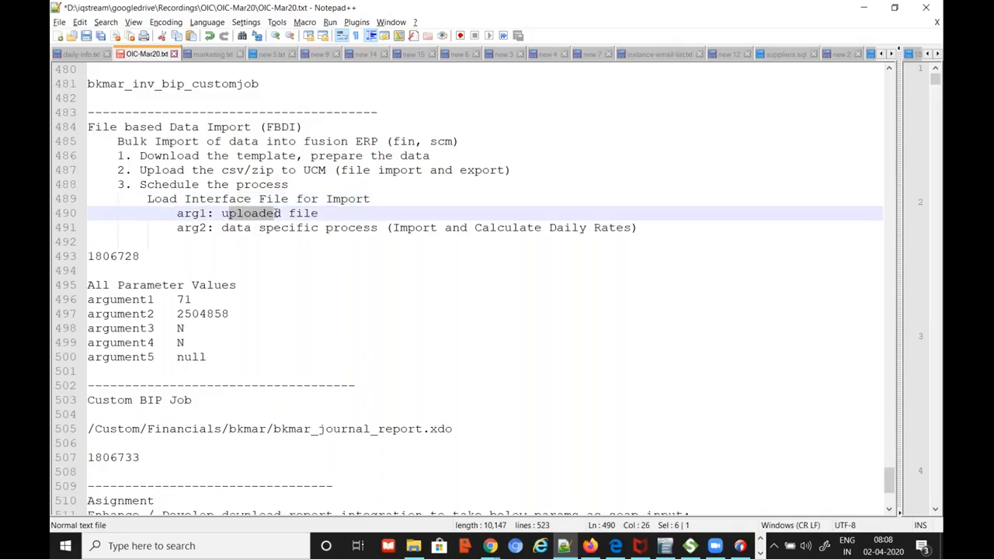
pyautogui.click(288, 214)
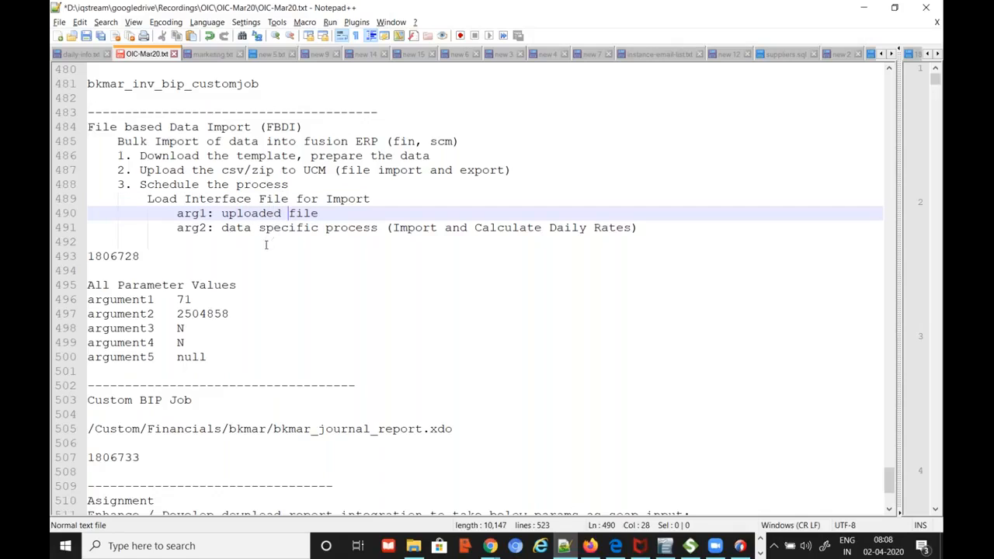
pyautogui.moveTo(230, 173); pyautogui.dragTo(312, 172)
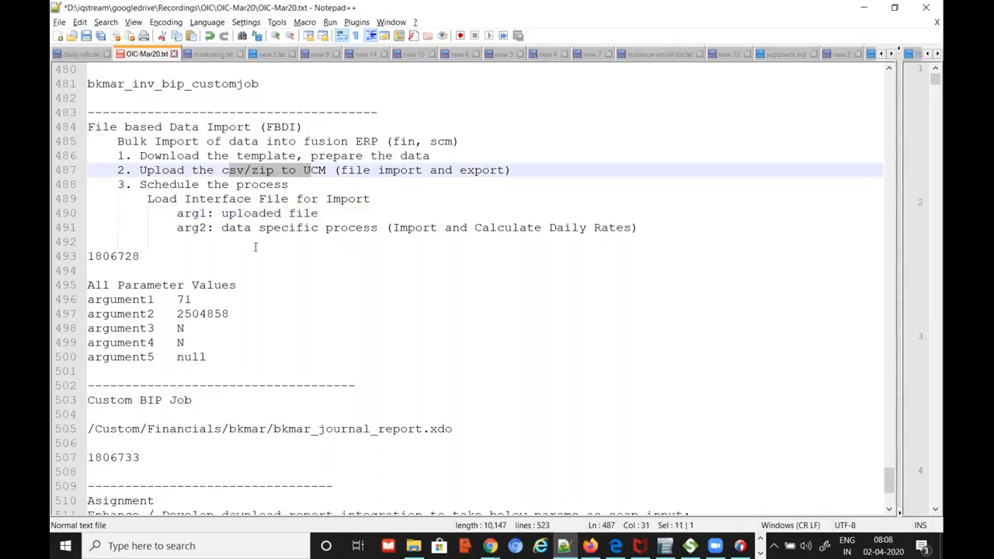
pyautogui.moveTo(222, 228); pyautogui.dragTo(378, 228)
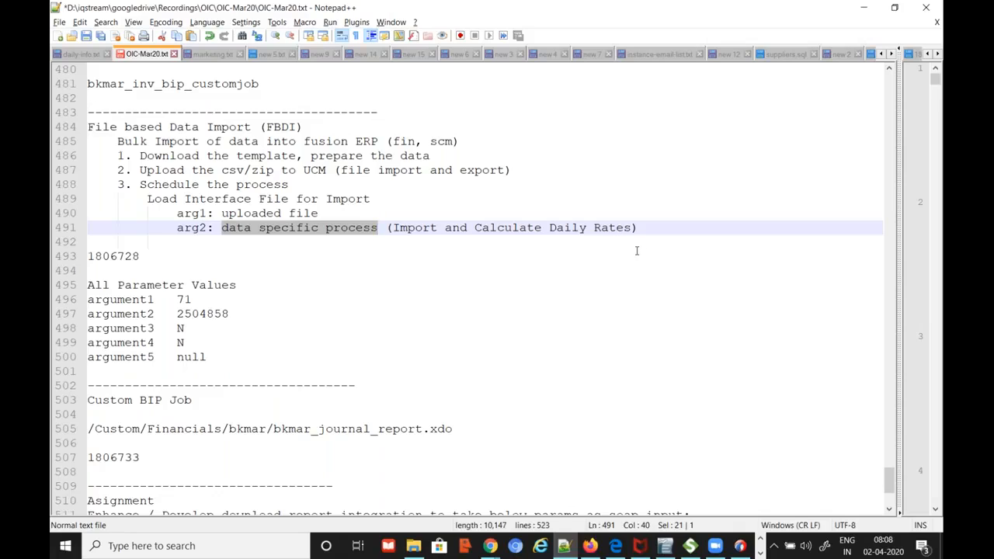
pyautogui.moveTo(259, 199); pyautogui.dragTo(379, 202)
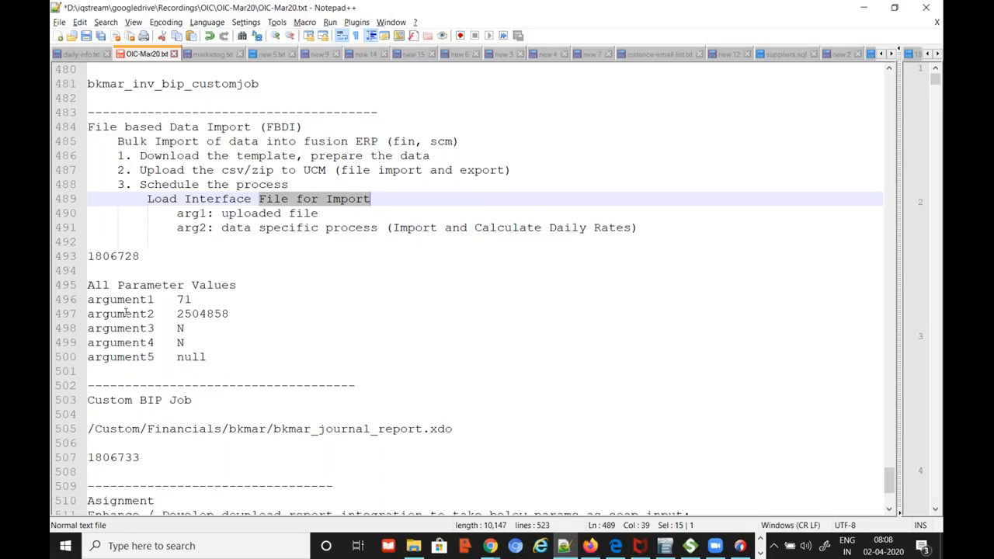
pyautogui.moveTo(90, 302); pyautogui.dragTo(220, 359)
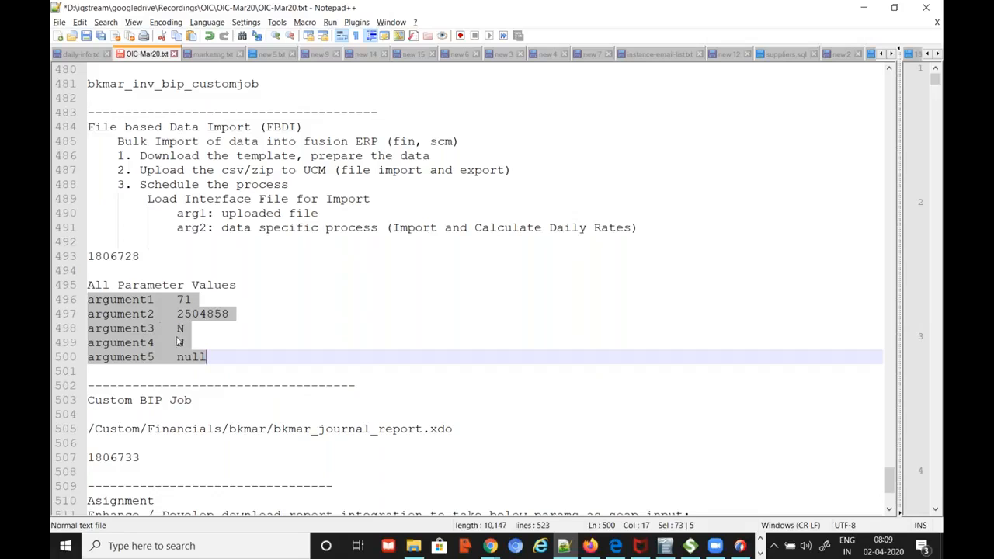
pyautogui.click(490, 548)
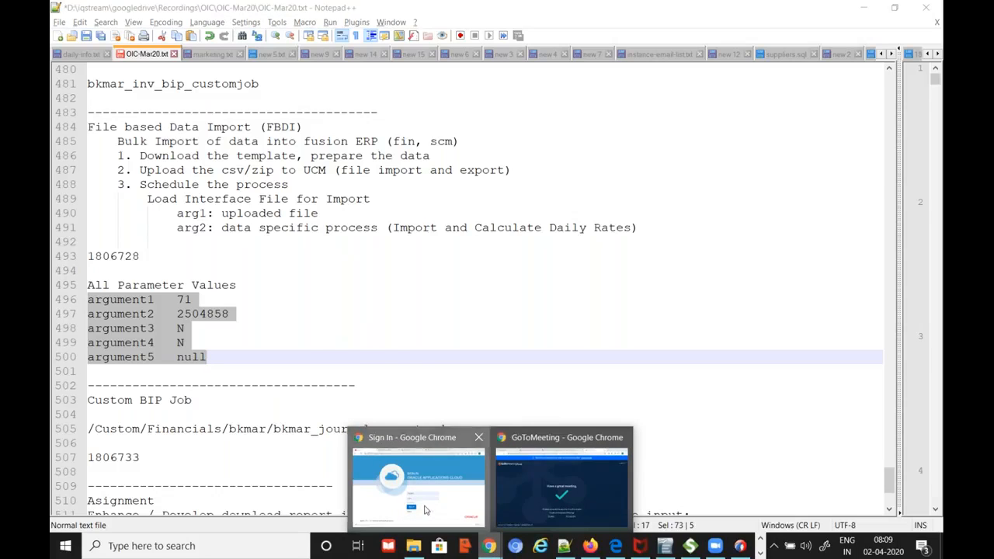
# Sign in on the Oracle Fusion Cloud page in Chrome, then go back to the Notepad++ notes
pyautogui.click(426, 509)
pyautogui.click(446, 397)
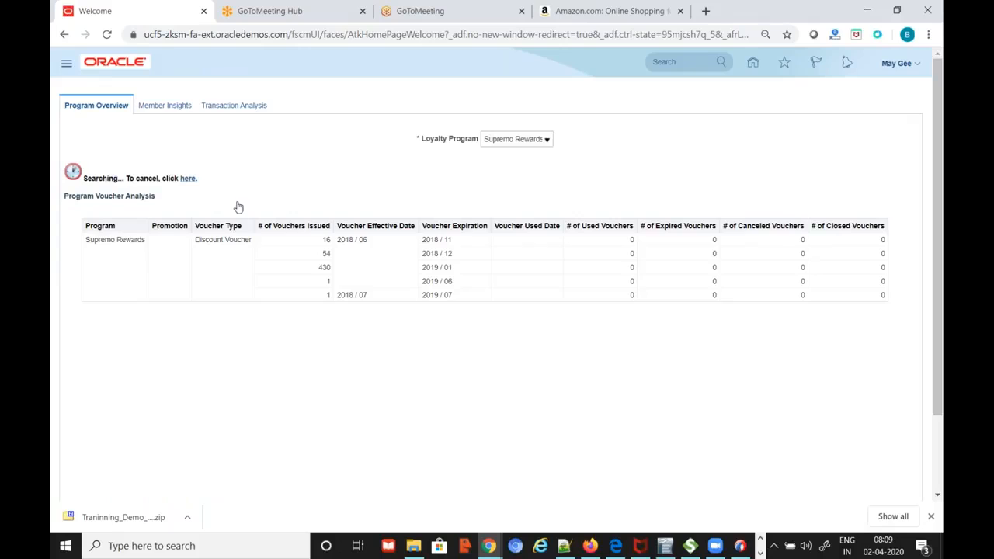
pyautogui.hotkey('alt', 'Tab')
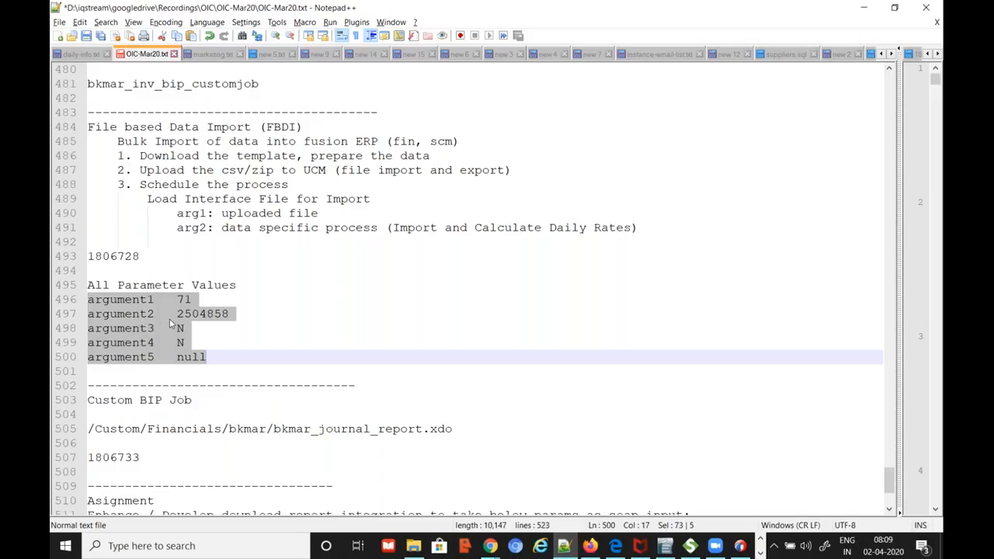
pyautogui.click(205, 314)
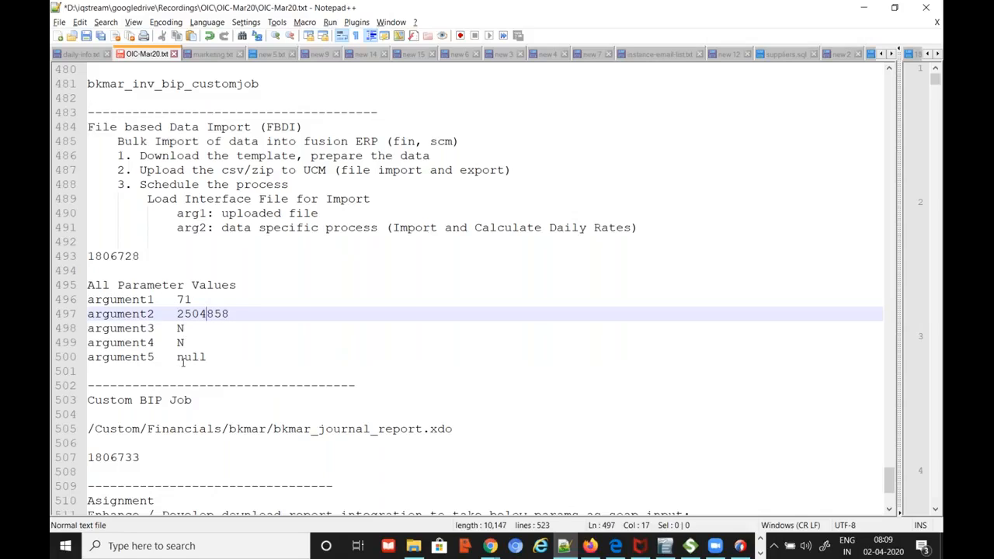
pyautogui.moveTo(176, 314); pyautogui.dragTo(233, 314)
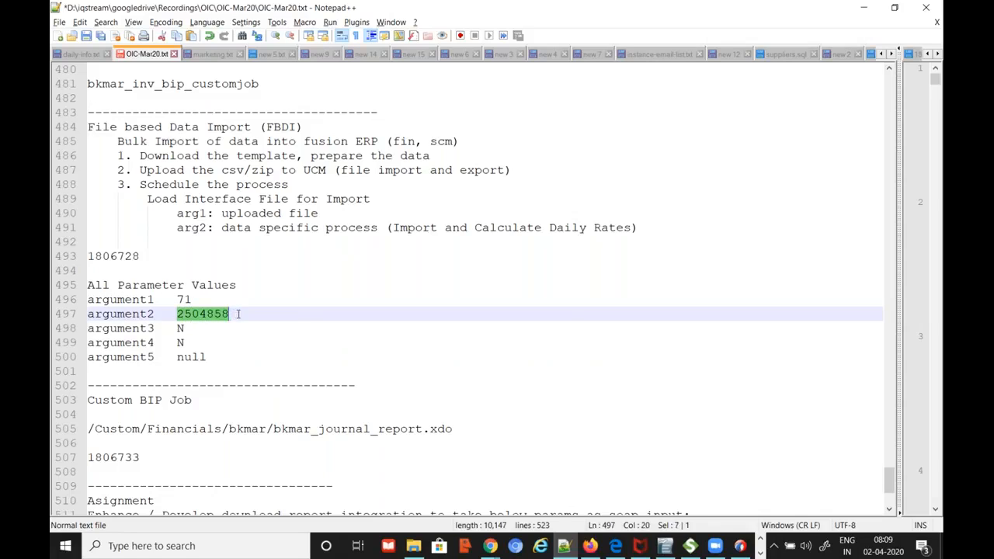
pyautogui.click(179, 214)
pyautogui.moveTo(222, 213); pyautogui.dragTo(298, 213)
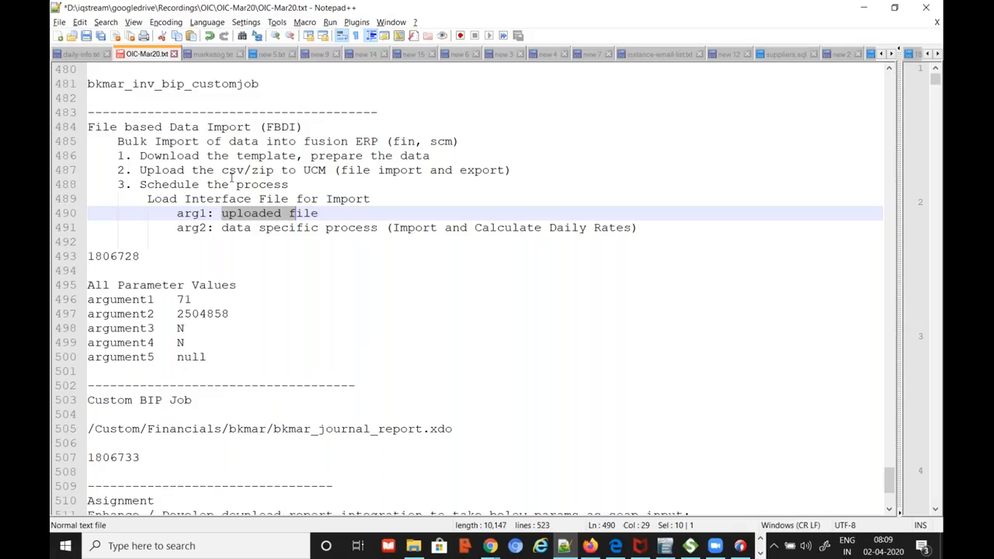
pyautogui.moveTo(222, 170); pyautogui.dragTo(264, 170)
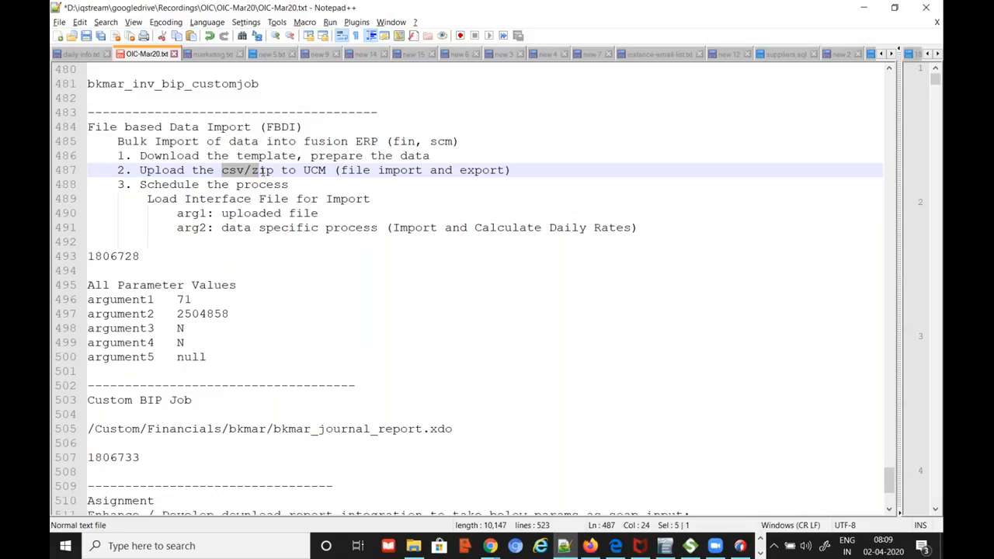
pyautogui.moveTo(178, 313); pyautogui.dragTo(230, 314)
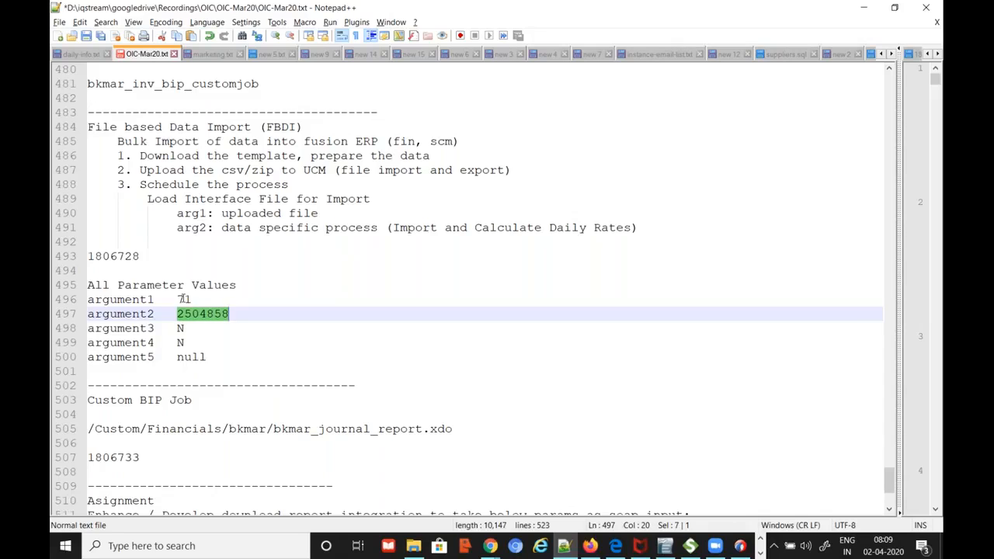
pyautogui.doubleClick(187, 300)
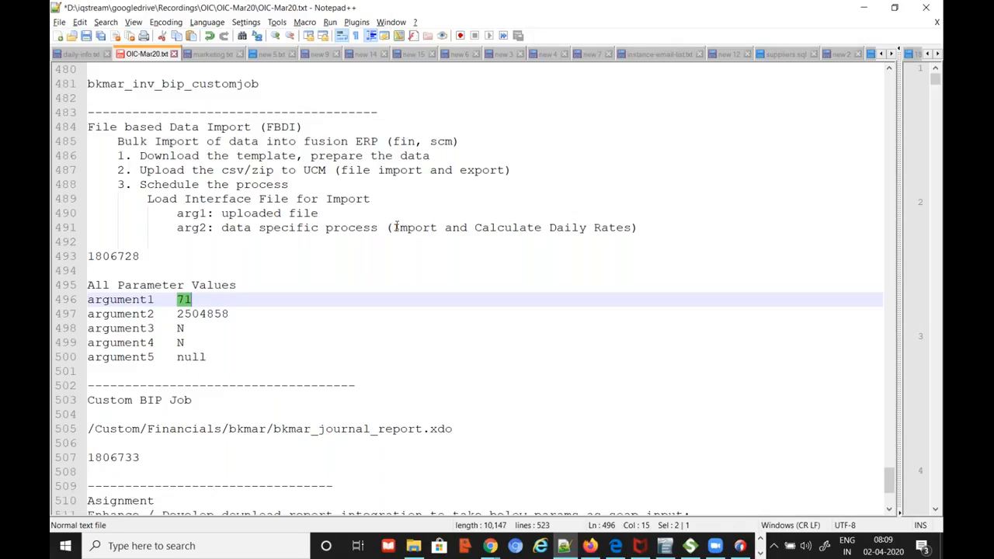
pyautogui.moveTo(394, 226); pyautogui.dragTo(528, 218)
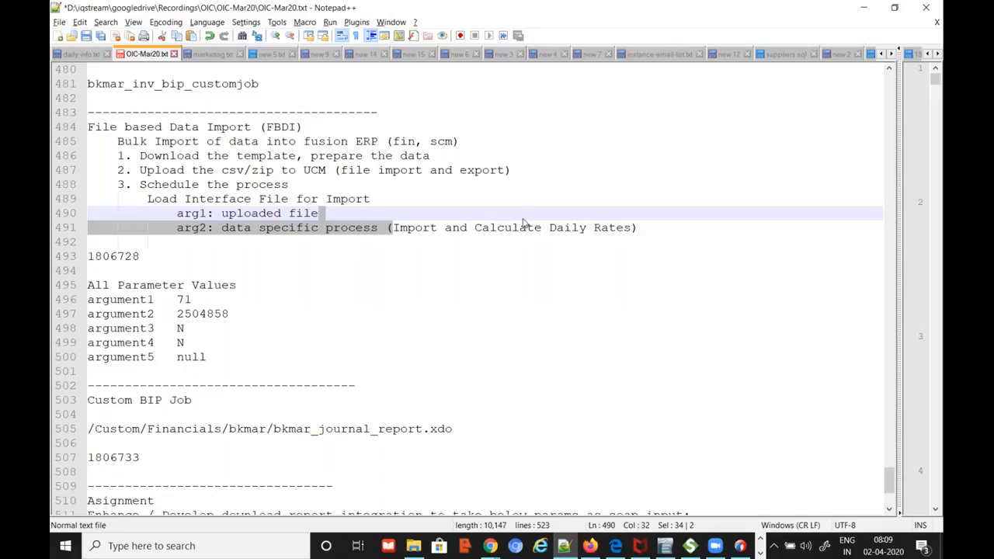
pyautogui.click(412, 227)
pyautogui.moveTo(393, 227); pyautogui.dragTo(633, 227)
pyautogui.doubleClick(186, 300)
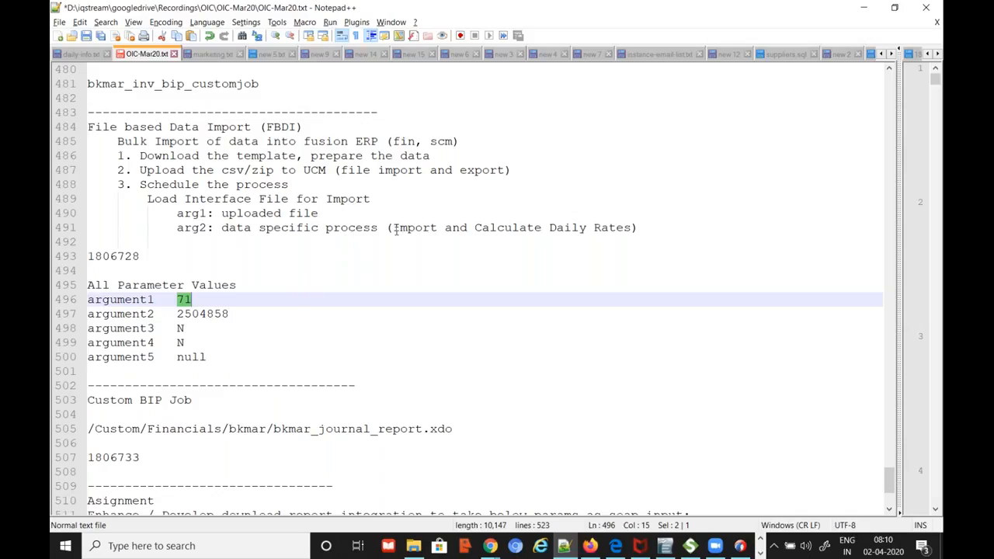
pyautogui.moveTo(394, 228); pyautogui.dragTo(570, 231)
pyautogui.click(490, 228)
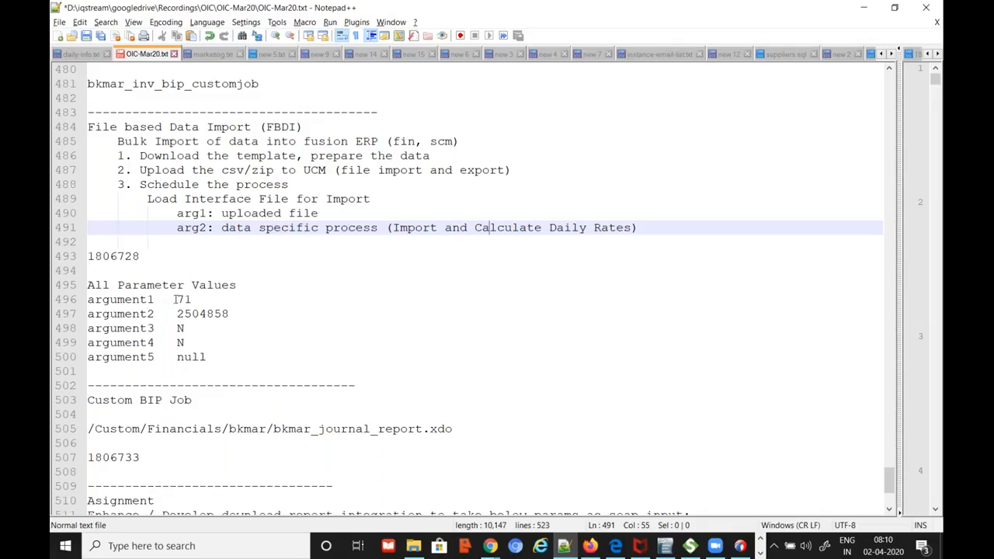
pyautogui.moveTo(177, 299); pyautogui.dragTo(190, 299)
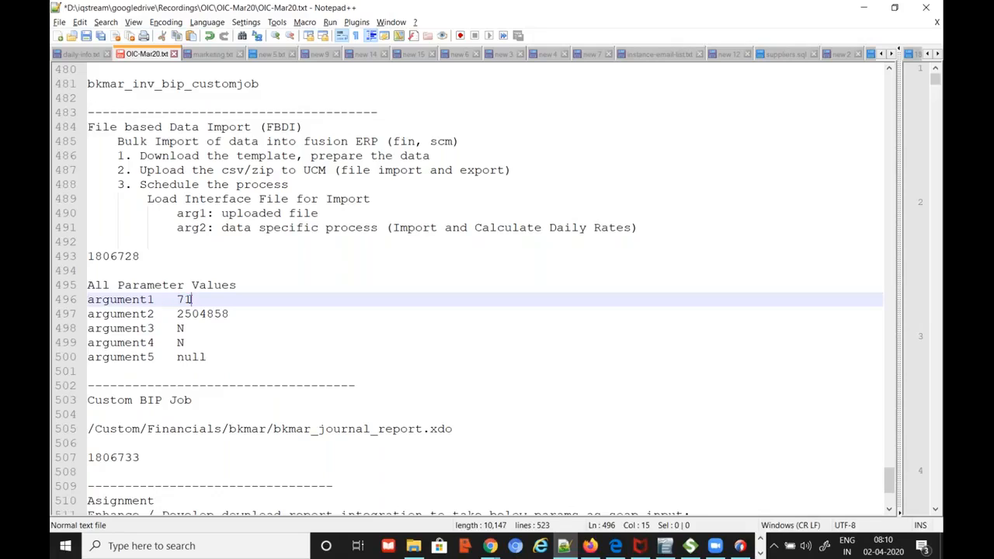
pyautogui.moveTo(438, 228); pyautogui.dragTo(593, 228)
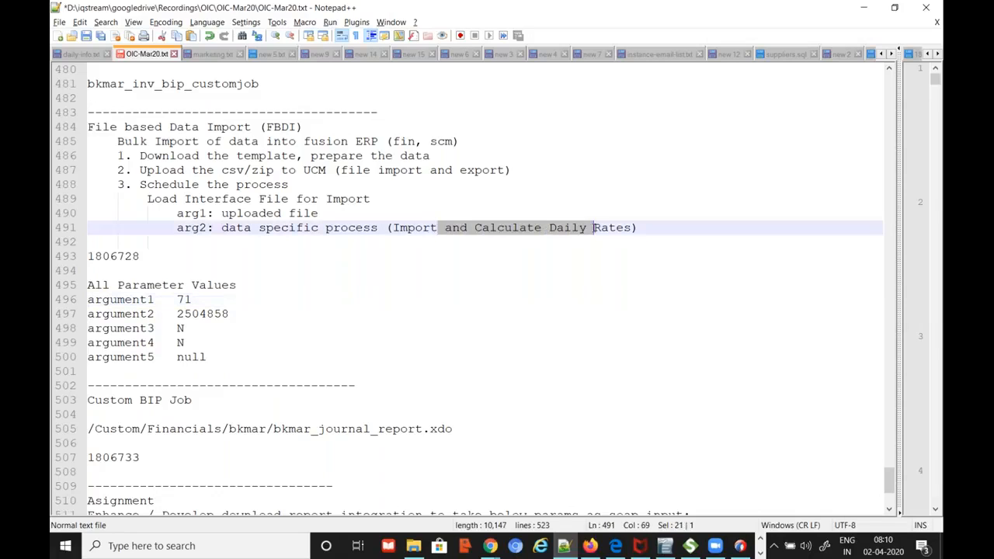
pyautogui.doubleClick(185, 299)
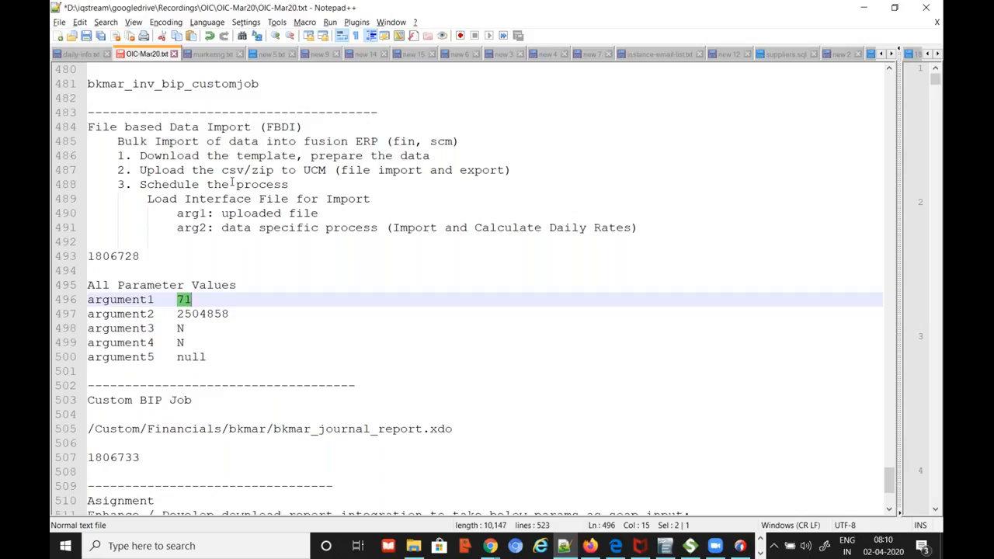
pyautogui.moveTo(222, 170); pyautogui.dragTo(311, 170)
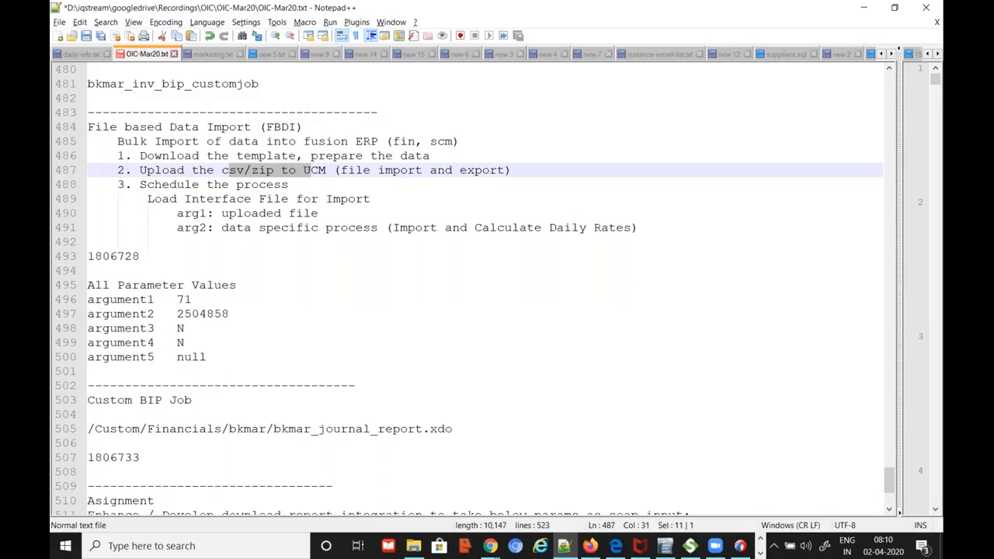
pyautogui.moveTo(207, 200); pyautogui.dragTo(371, 199)
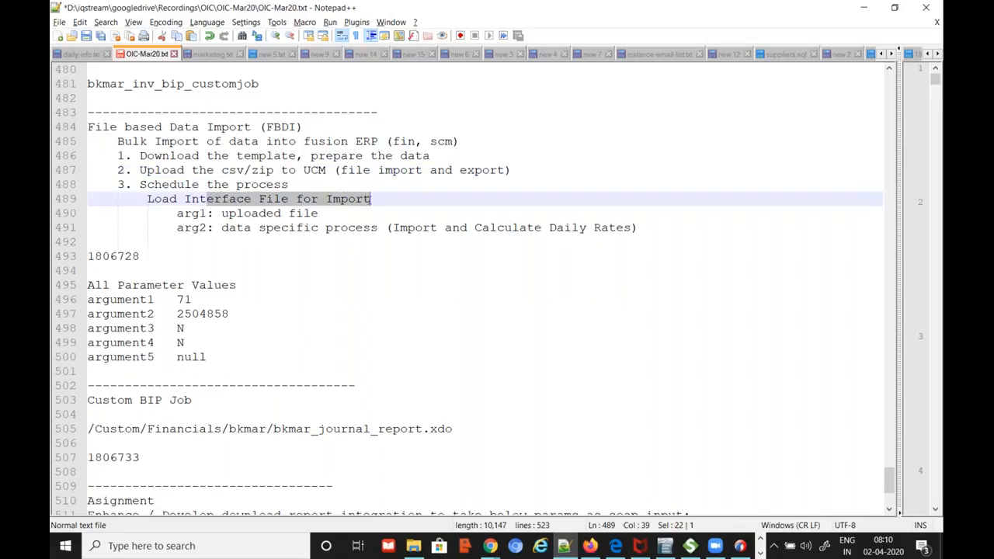
pyautogui.click(228, 200)
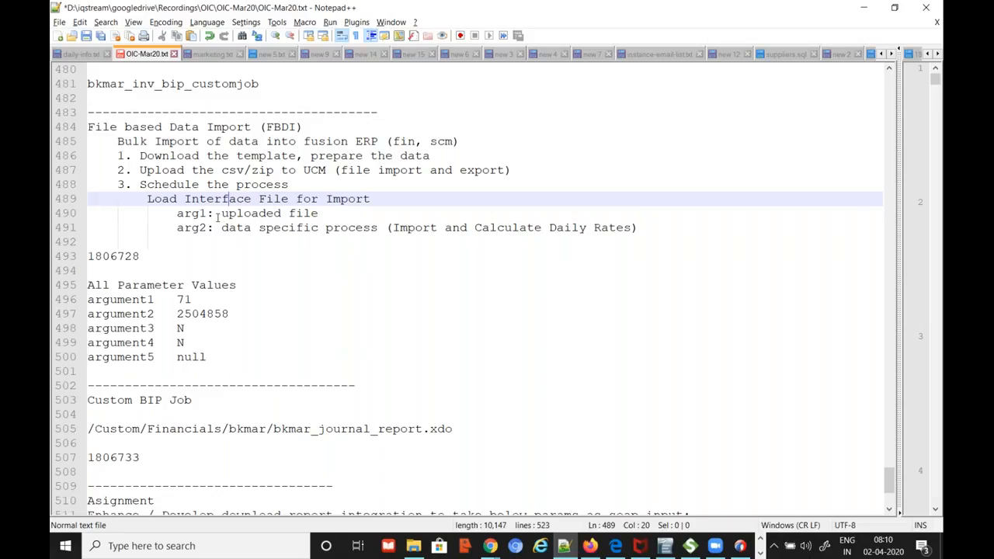
pyautogui.moveTo(221, 214); pyautogui.dragTo(269, 218)
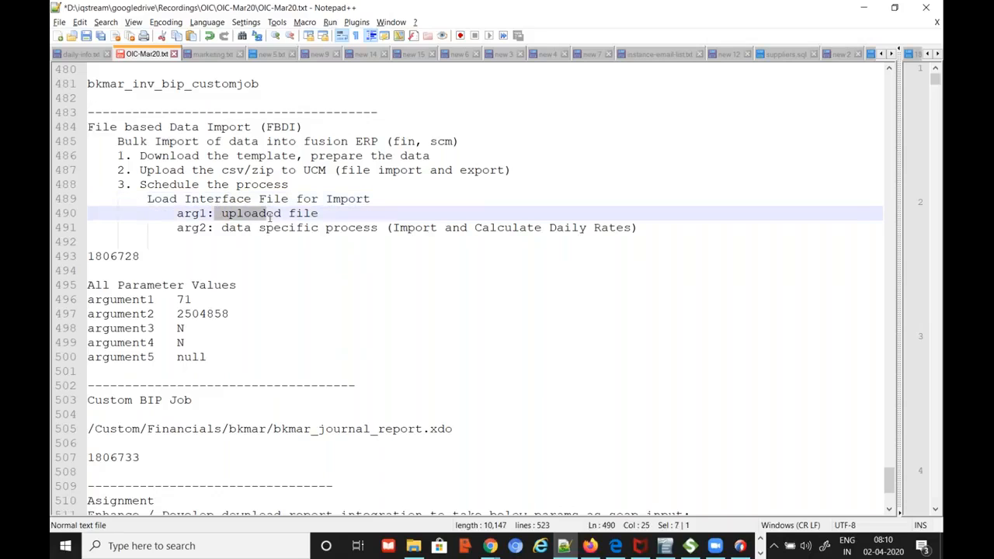
pyautogui.doubleClick(224, 314)
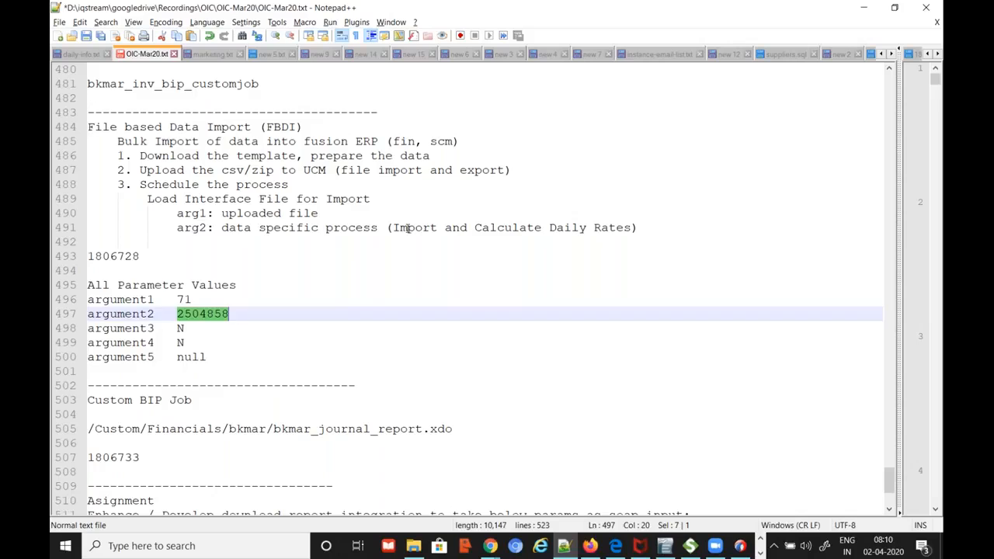
pyautogui.moveTo(407, 227); pyautogui.dragTo(518, 227)
pyautogui.click(178, 299)
pyautogui.doubleClick(178, 299)
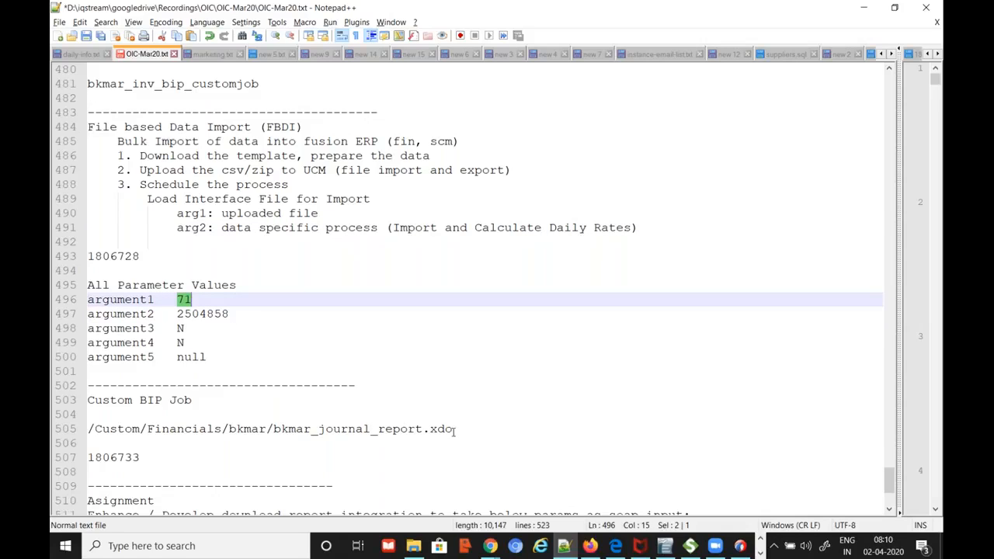
pyautogui.click(180, 329)
pyautogui.click(187, 343)
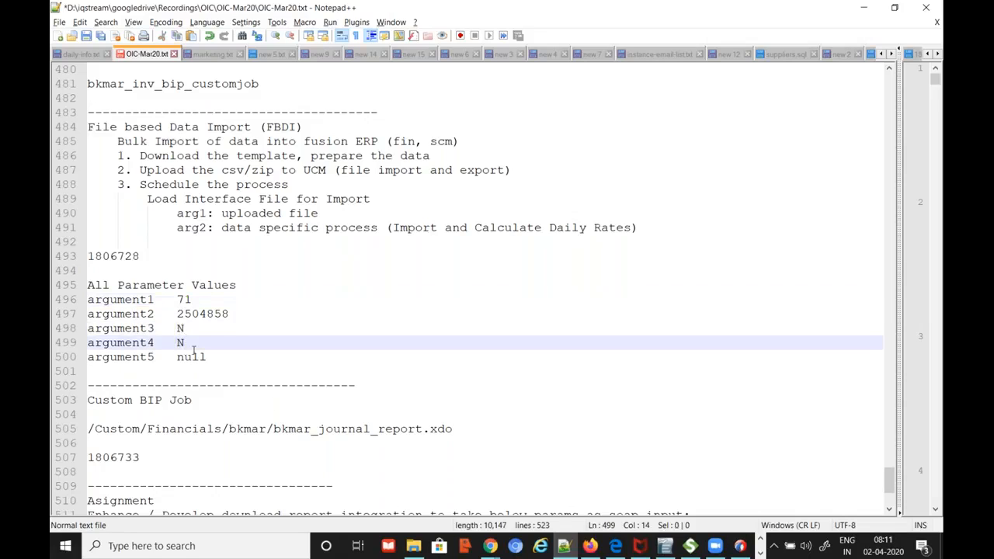
pyautogui.moveTo(187, 356); pyautogui.dragTo(206, 357)
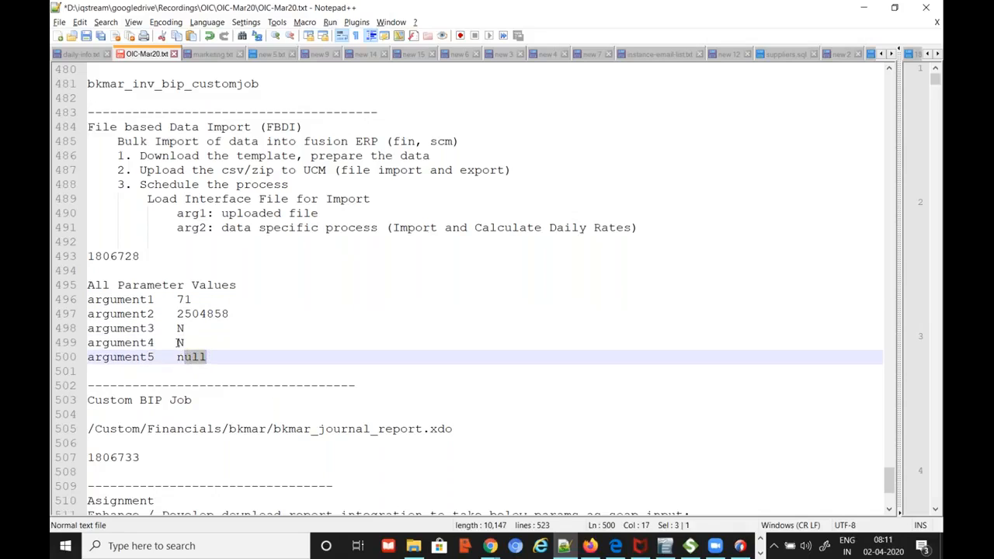
pyautogui.click(82, 329)
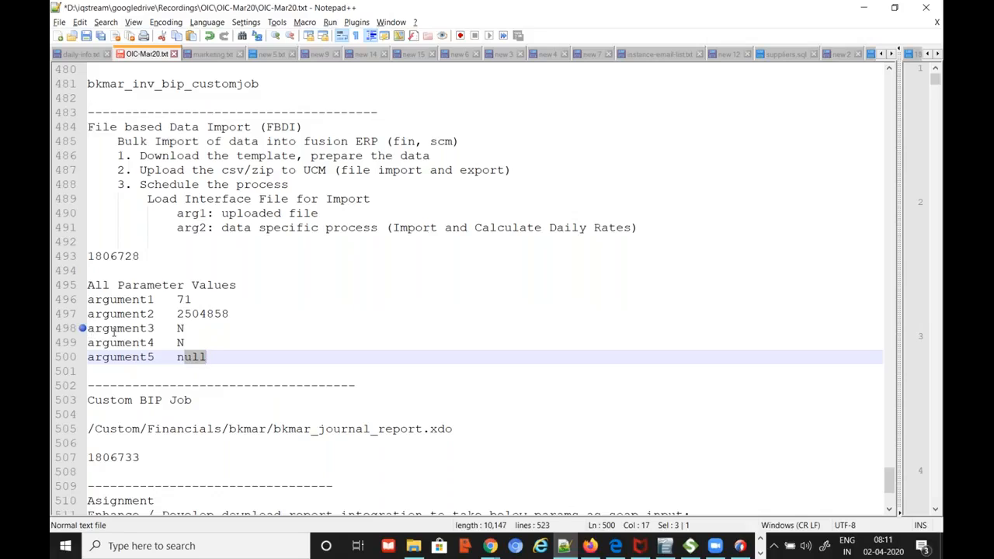
pyautogui.click(188, 299)
pyautogui.press('Down')
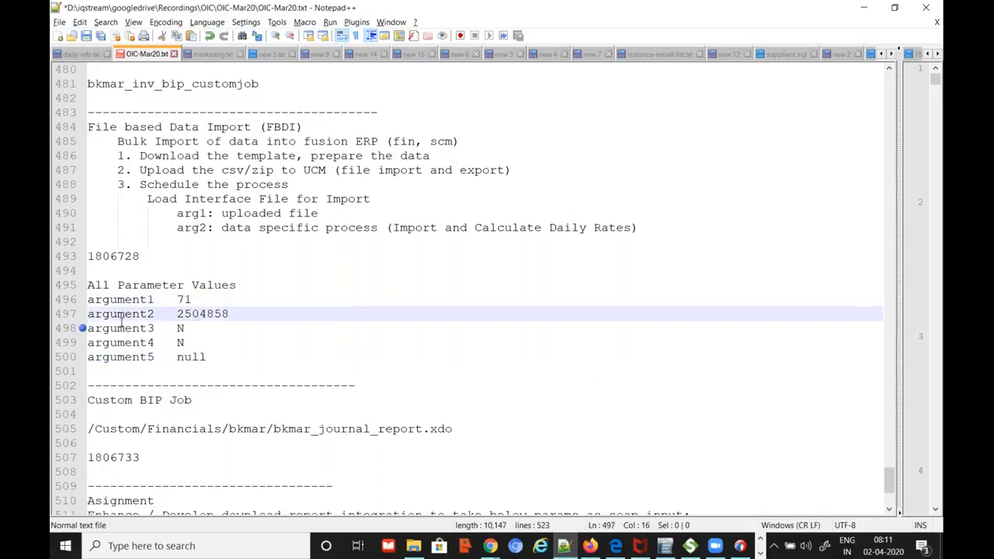
pyautogui.click(82, 331)
pyautogui.scroll(-1, 374, 339)
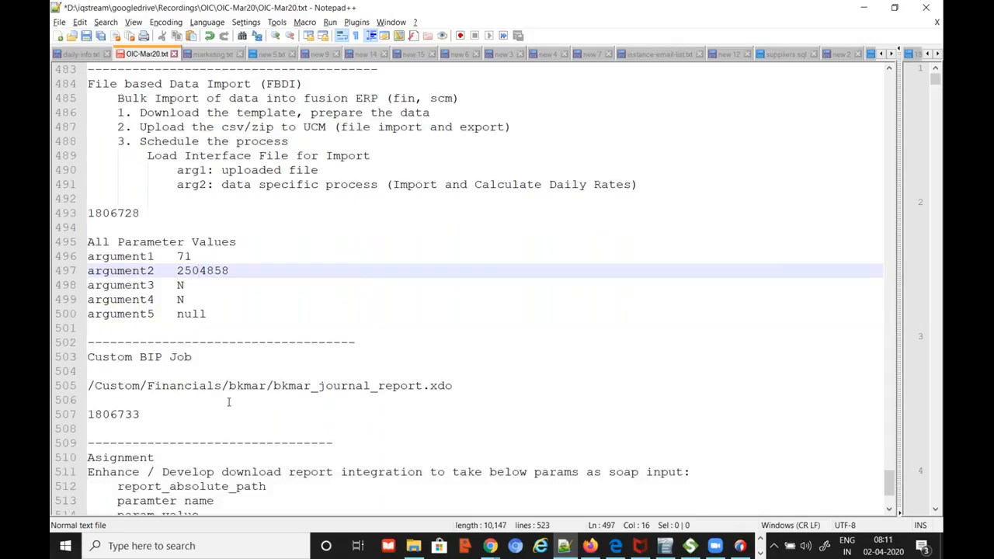
pyautogui.moveTo(88, 386); pyautogui.dragTo(147, 386)
pyautogui.moveTo(208, 386); pyautogui.dragTo(373, 386)
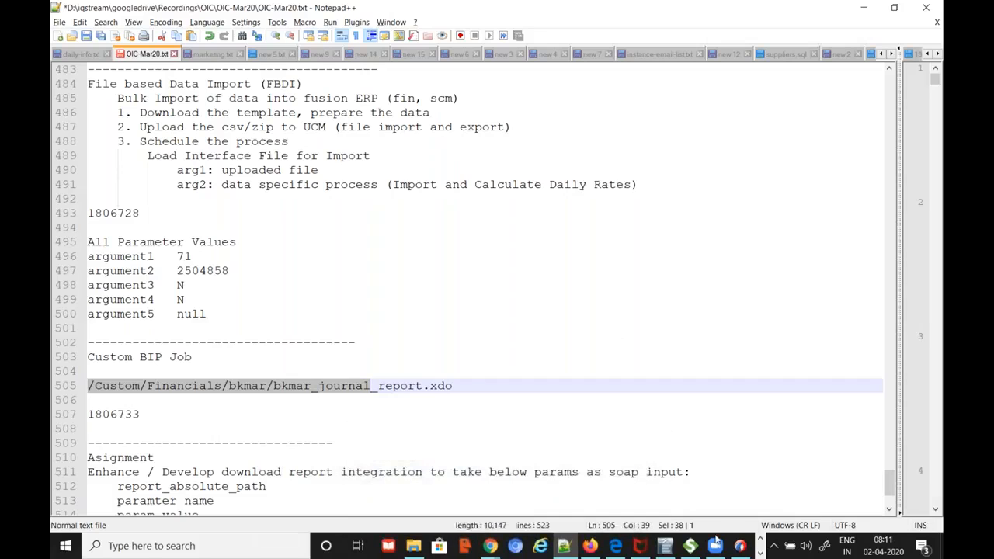
pyautogui.click(760, 552)
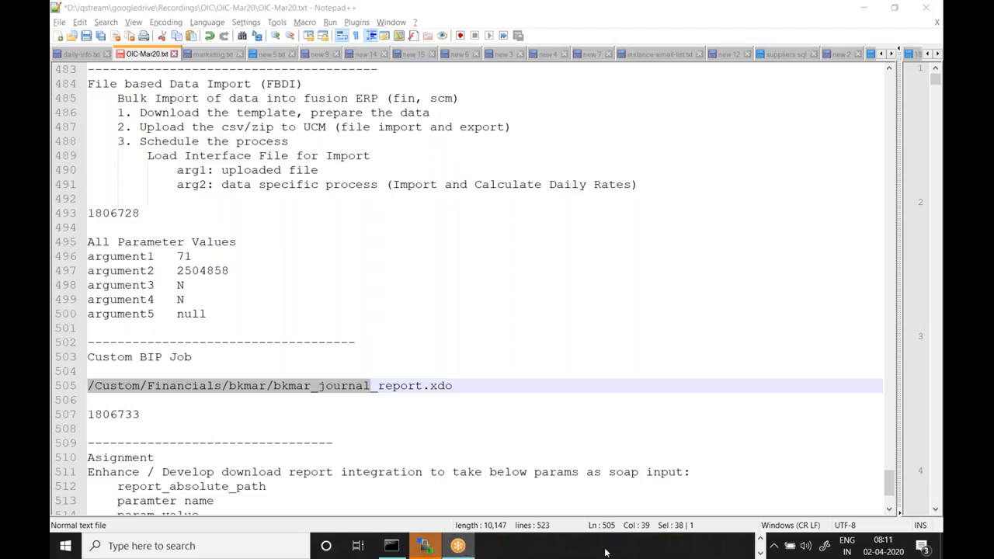
pyautogui.click(761, 541)
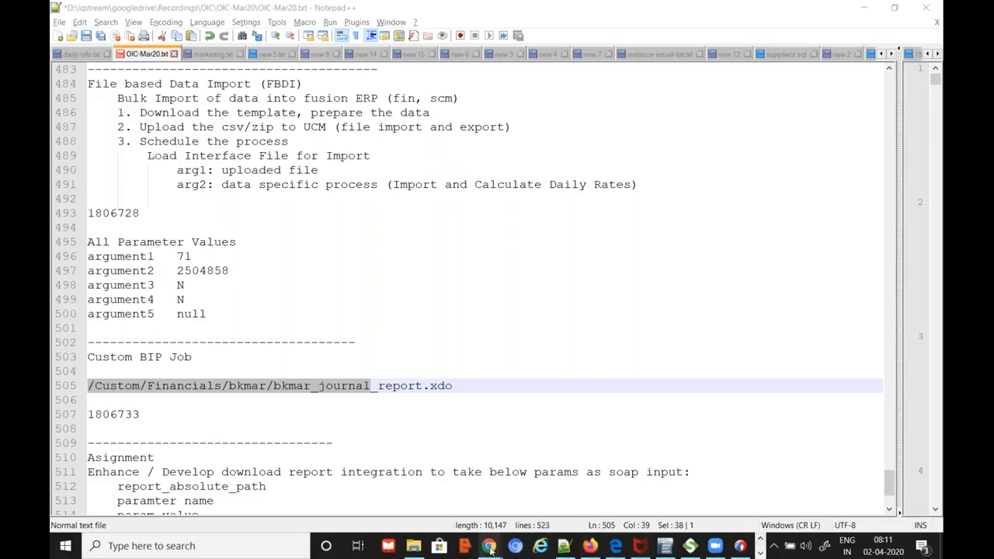
# Open Reports and Analytics from the Navigator's More list and browse the catalog, then return to Notepad++
pyautogui.moveTo(489, 548)
pyautogui.click(446, 513)
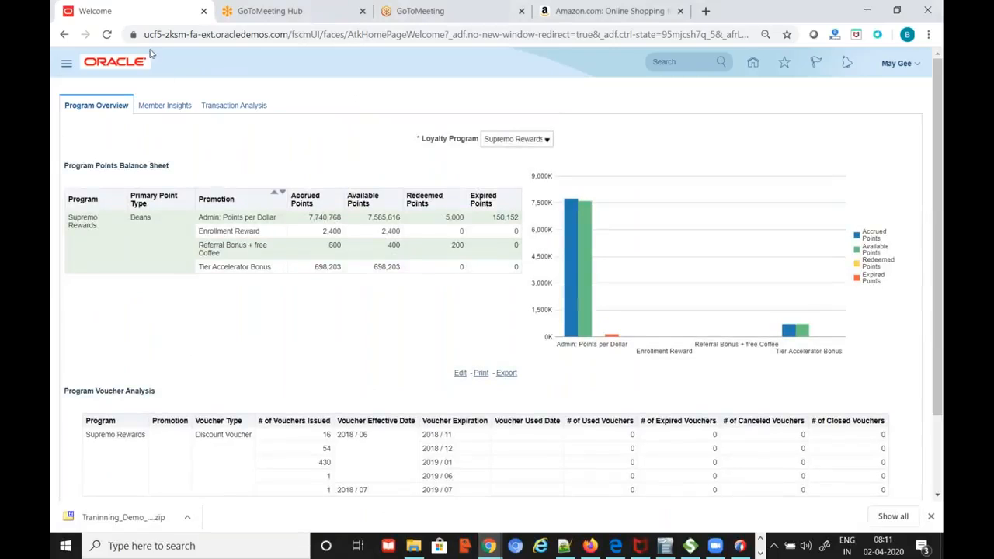
pyautogui.click(68, 67)
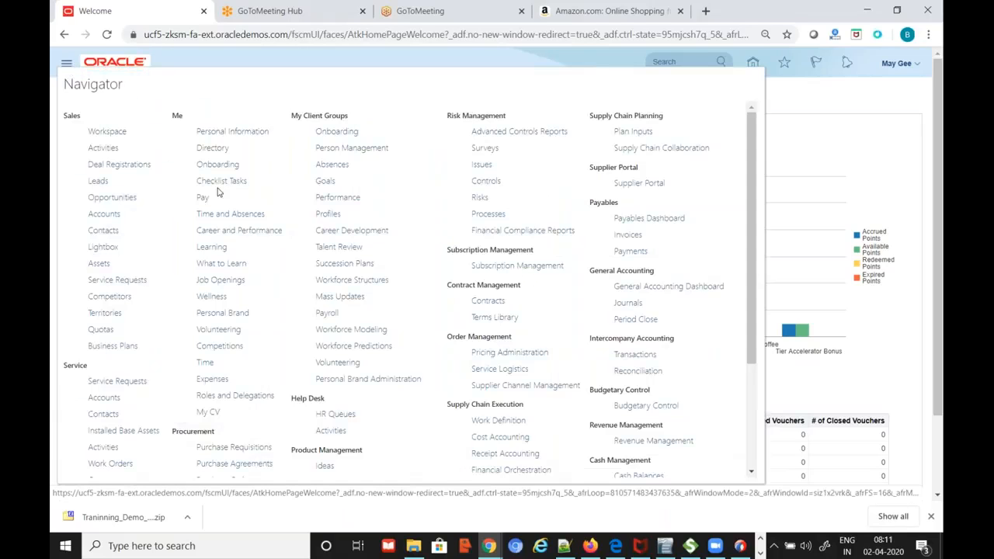
pyautogui.scroll(-3, 523, 231)
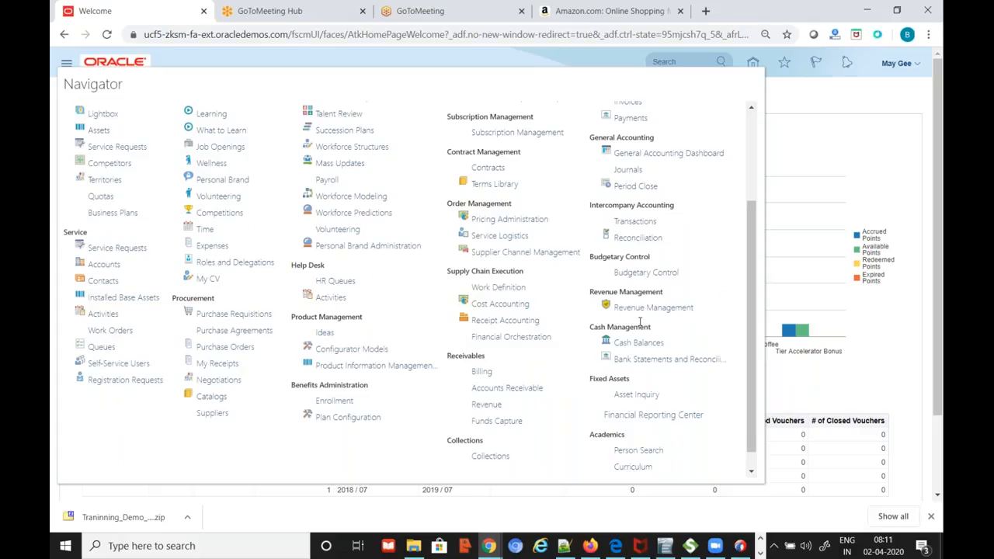
pyautogui.scroll(-1, 640, 326)
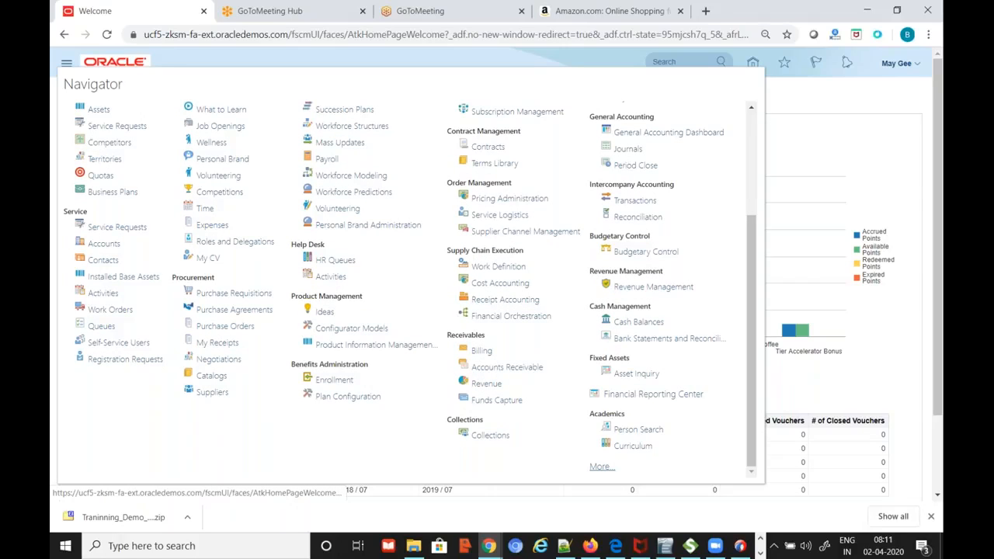
pyautogui.click(602, 466)
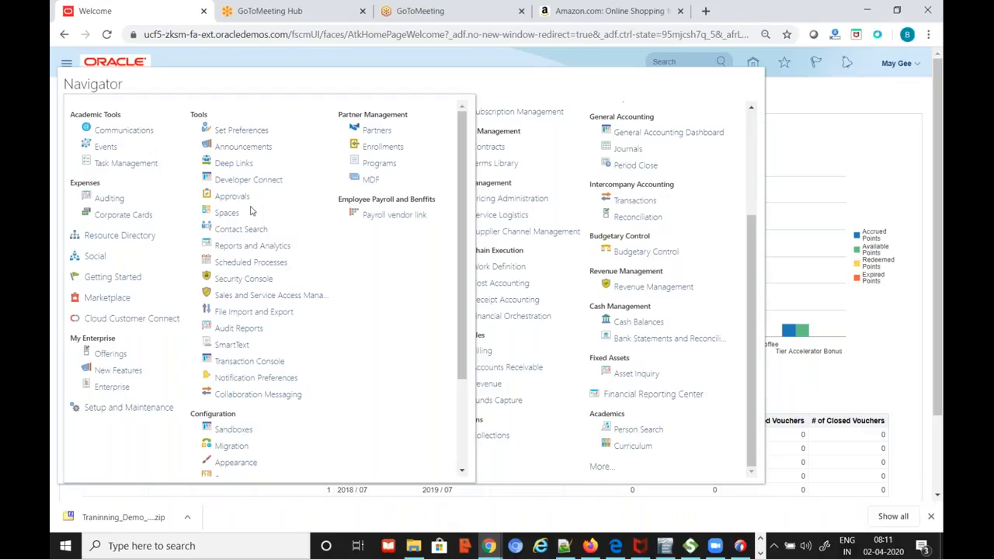
pyautogui.click(252, 246)
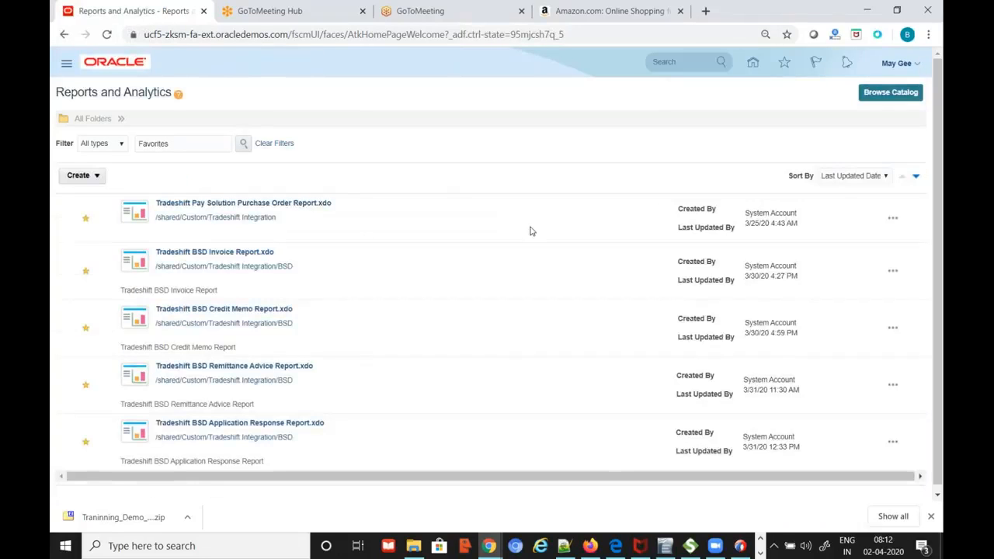
pyautogui.click(893, 93)
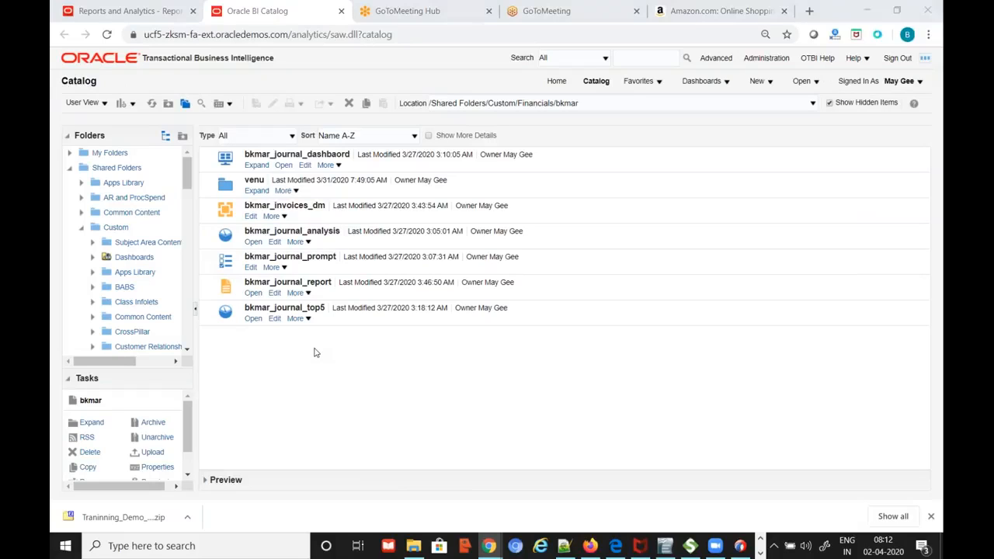
pyautogui.hotkey('alt', 'Tab')
pyautogui.hotkey('alt', 'Tab')
pyautogui.hotkey('alt', 'Tab')
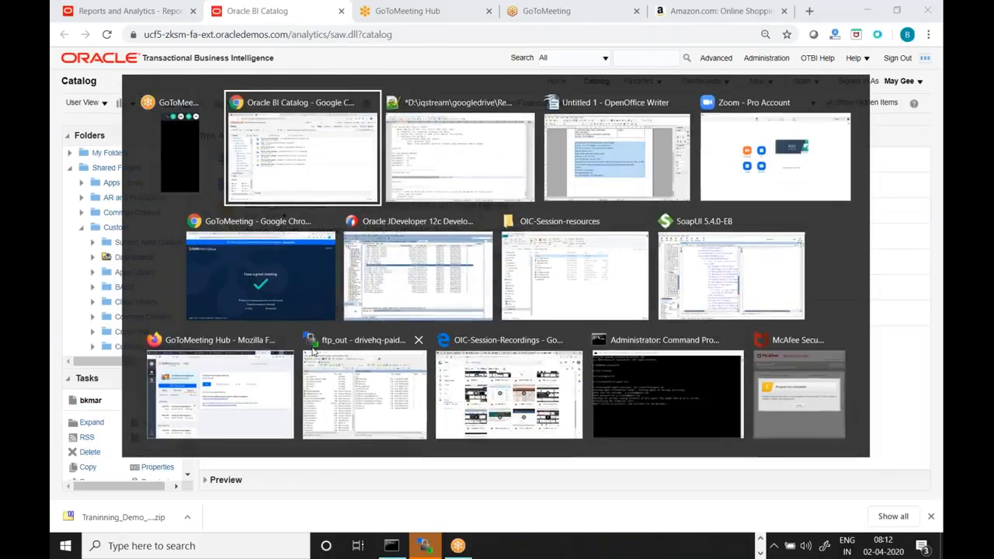
pyautogui.scroll(-3, 466, 287)
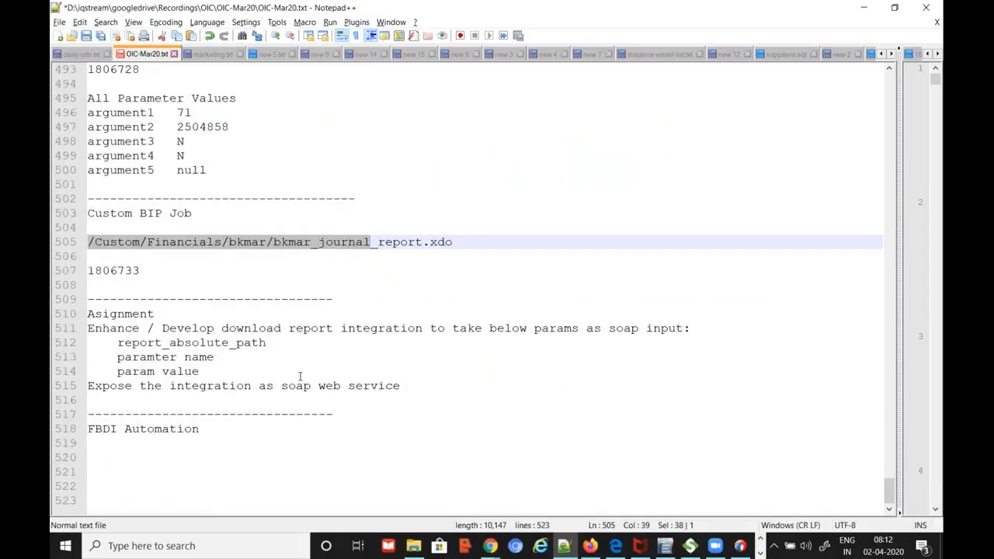
pyautogui.click(221, 431)
pyautogui.press('Return')
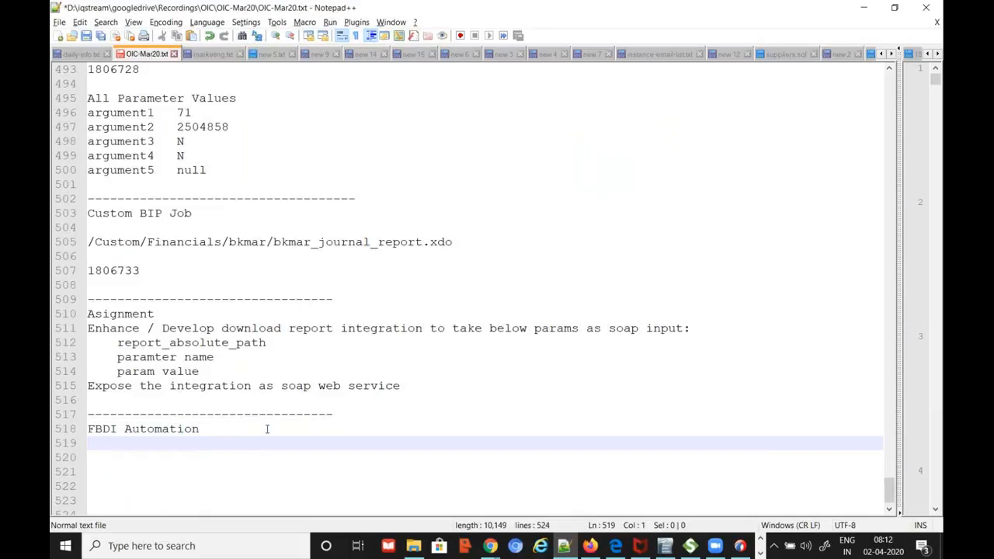
pyautogui.scroll(3, 307, 440)
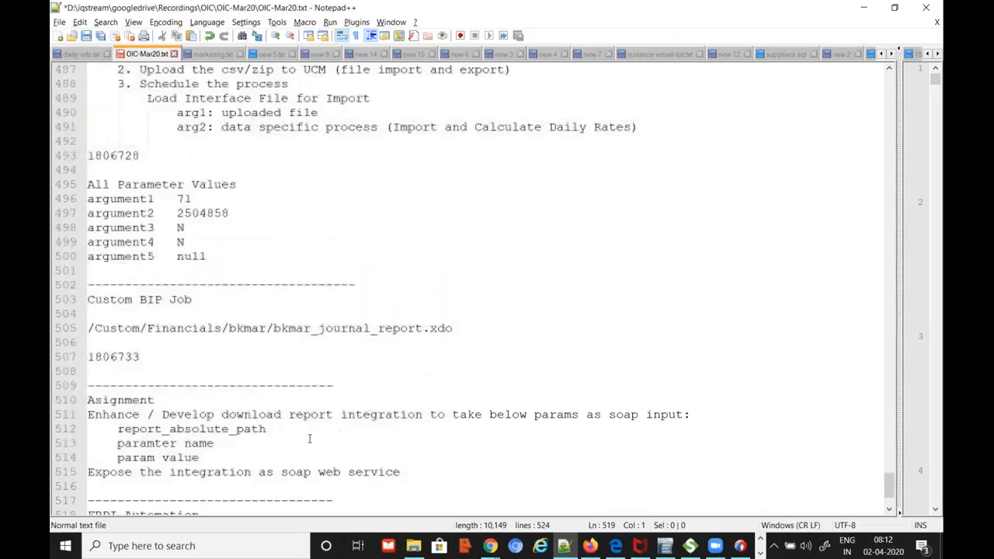
pyautogui.scroll(2, 303, 441)
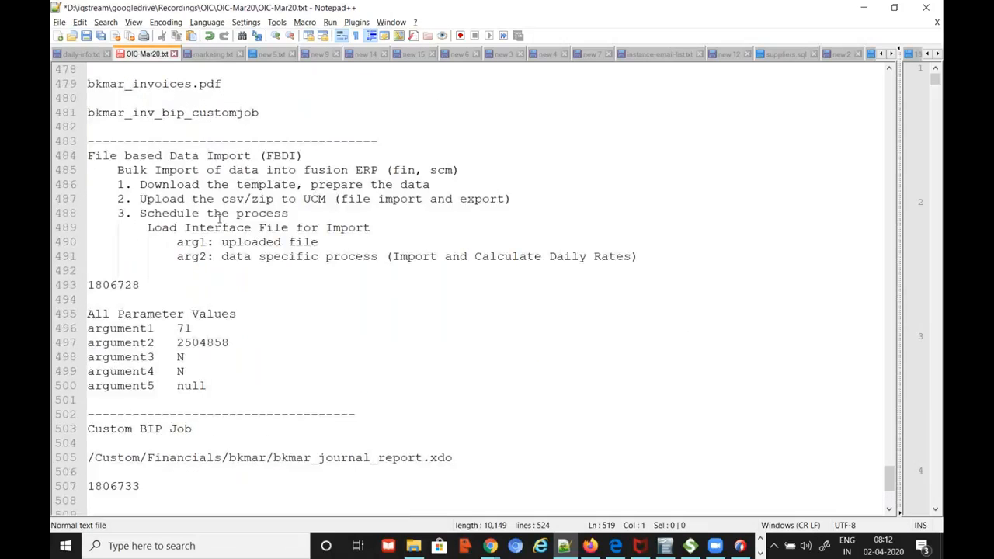
pyautogui.moveTo(206, 198); pyautogui.dragTo(281, 198)
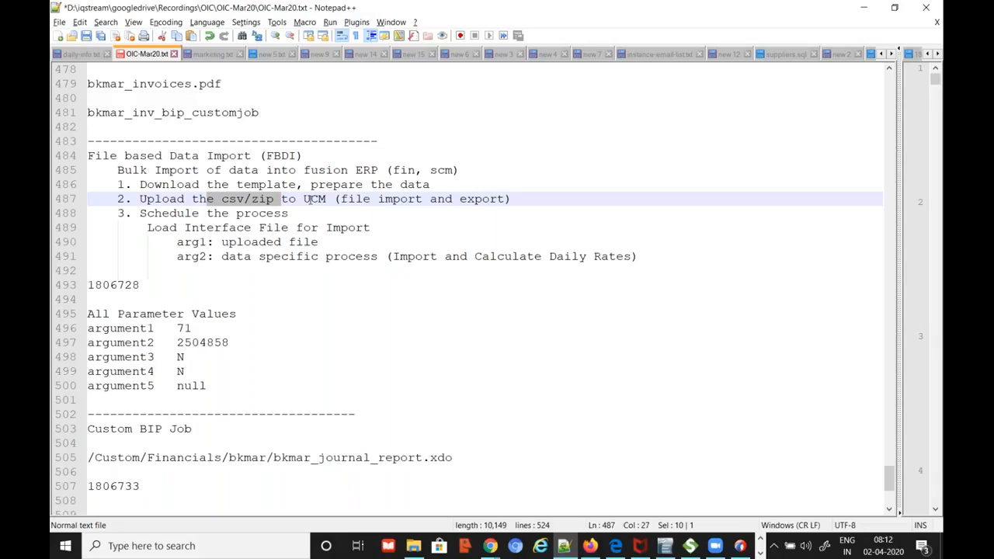
pyautogui.moveTo(306, 199); pyautogui.dragTo(324, 205)
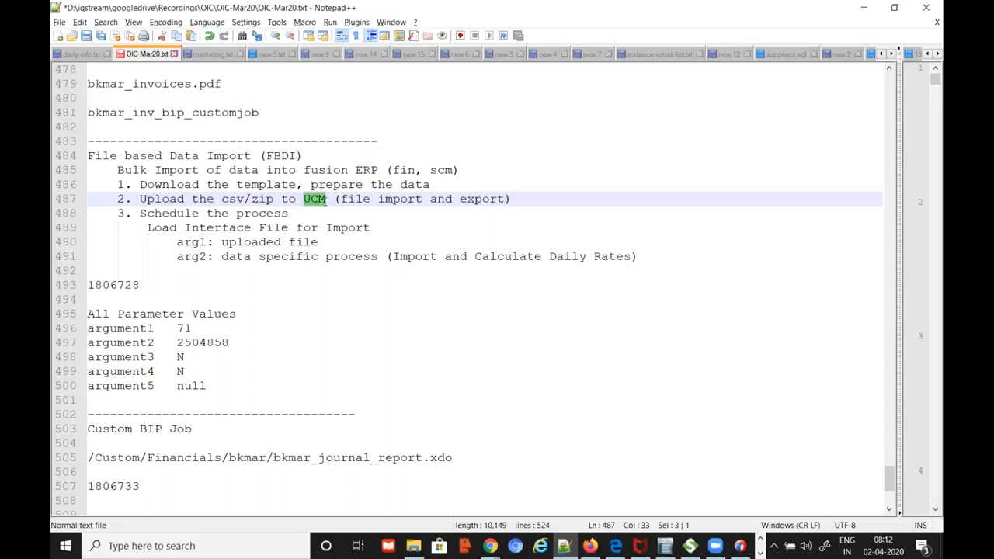
pyautogui.moveTo(214, 200); pyautogui.dragTo(271, 200)
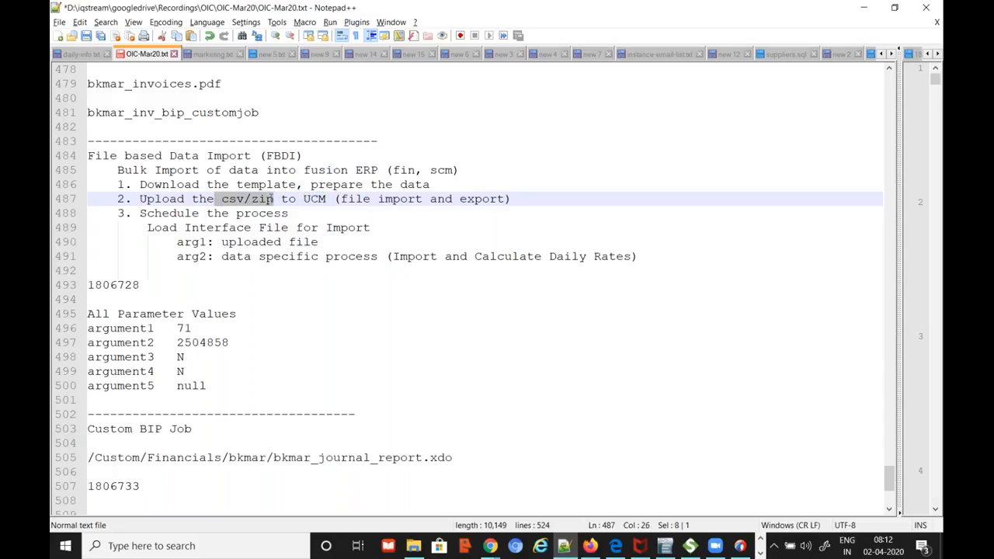
pyautogui.moveTo(207, 214); pyautogui.dragTo(289, 213)
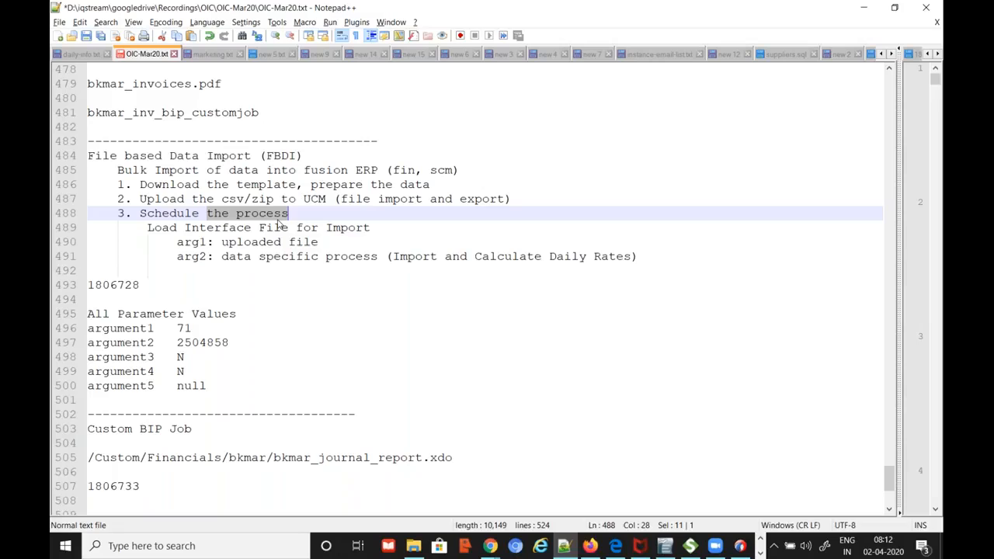
pyautogui.click(221, 199)
pyautogui.moveTo(222, 199); pyautogui.dragTo(275, 198)
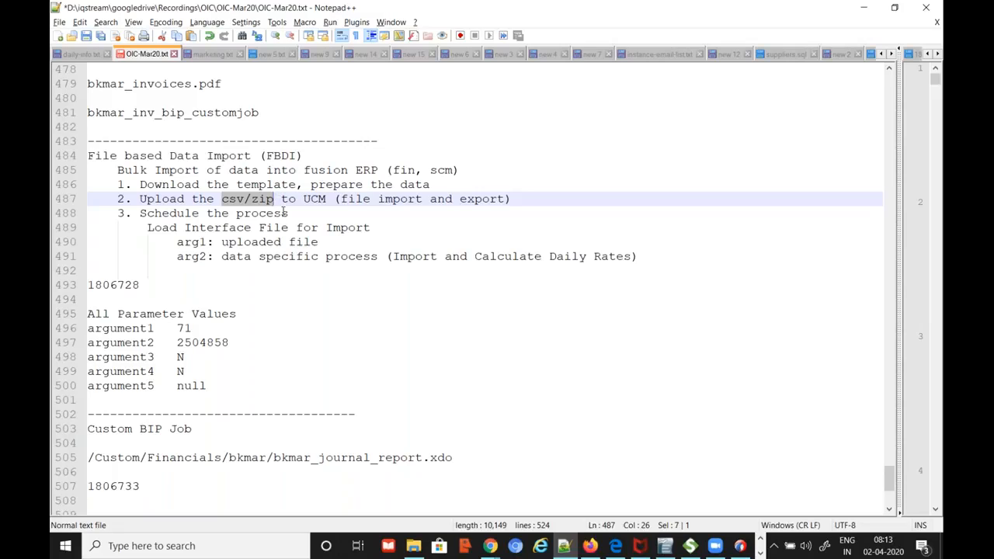
pyautogui.click(177, 185)
pyautogui.moveTo(177, 185); pyautogui.dragTo(236, 185)
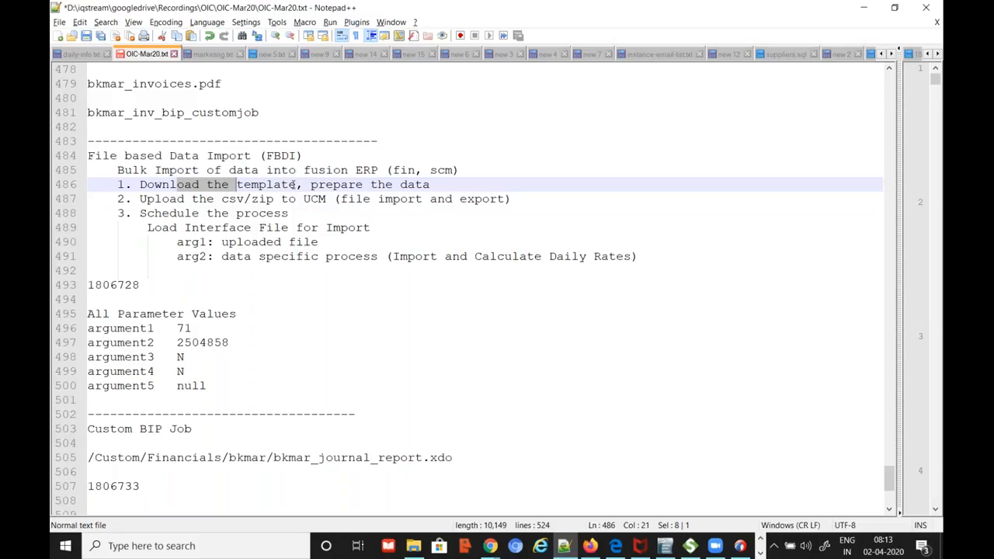
pyautogui.click(200, 186)
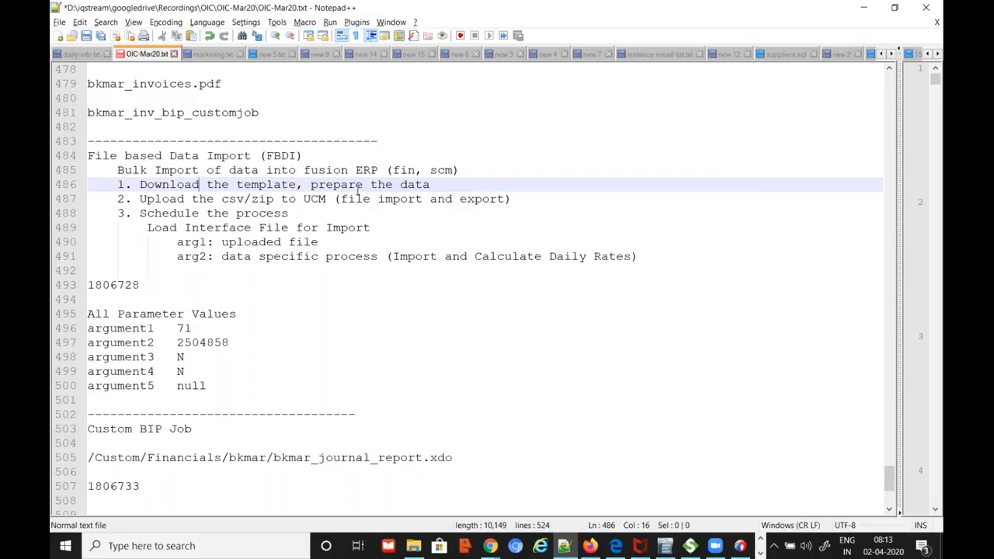
pyautogui.click(311, 185)
pyautogui.moveTo(311, 185); pyautogui.dragTo(430, 185)
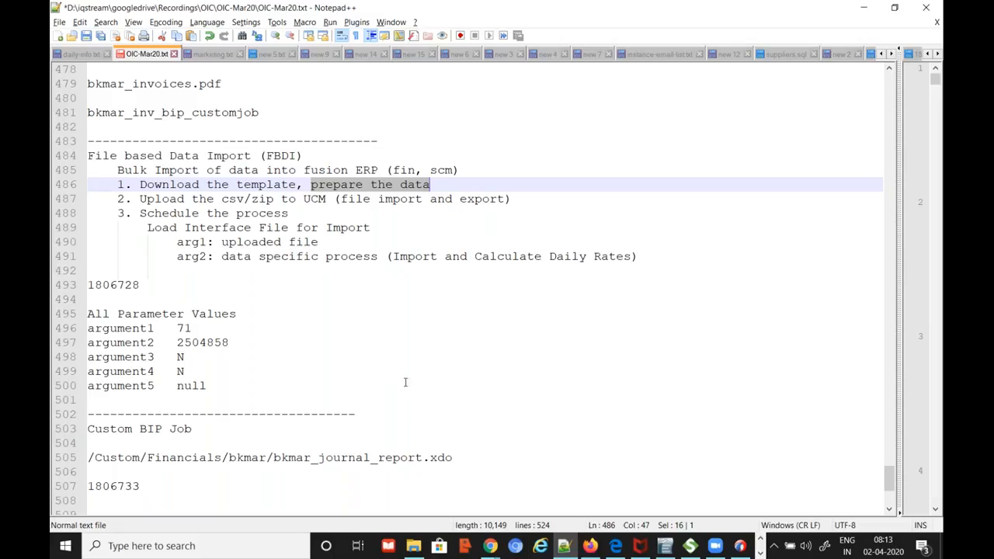
pyautogui.click(327, 200)
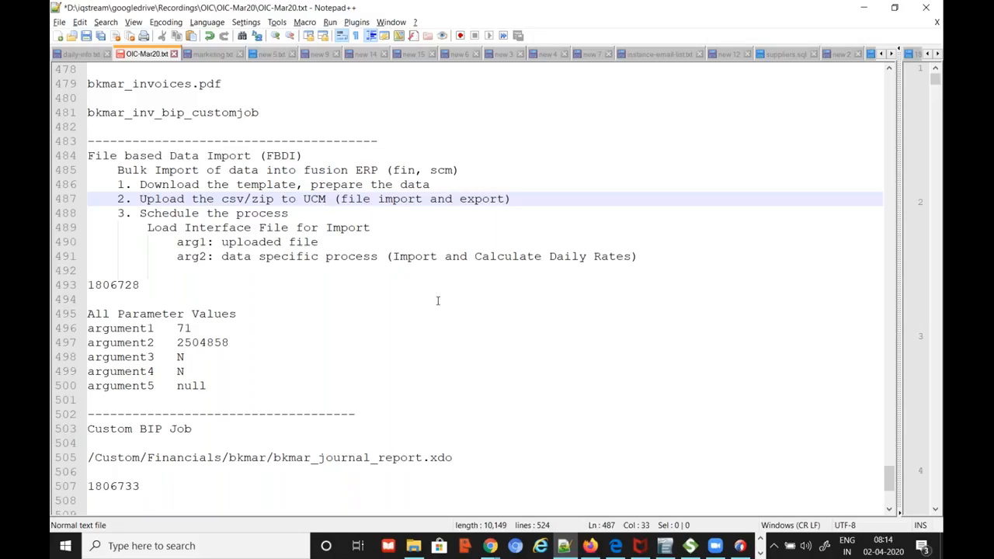
# Insert a blank line on line 519 beneath the FBDI Automation heading in OIC-Mar20.txt
pyautogui.scroll(-1, 445, 304)
pyautogui.scroll(-1, 446, 304)
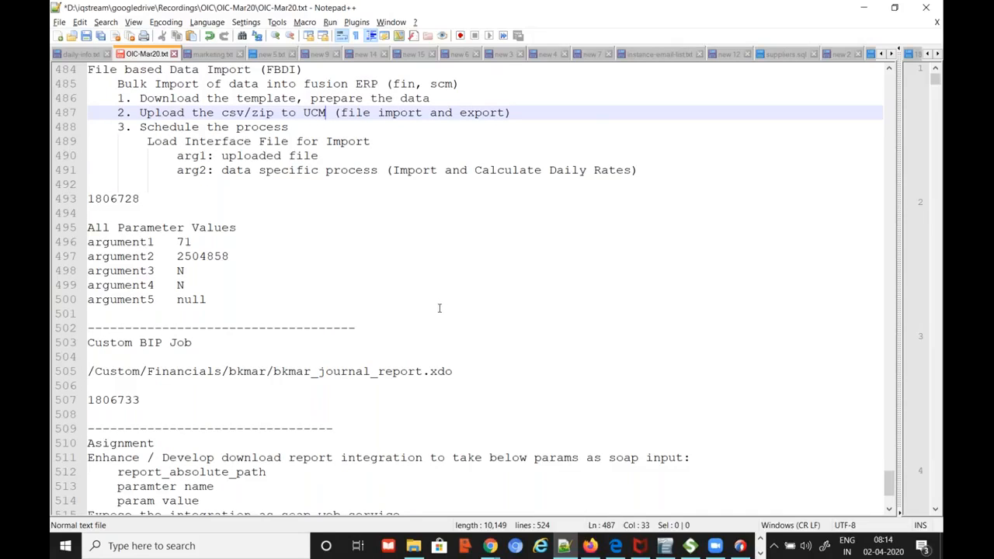
pyautogui.scroll(-3, 437, 307)
pyautogui.scroll(4, 408, 329)
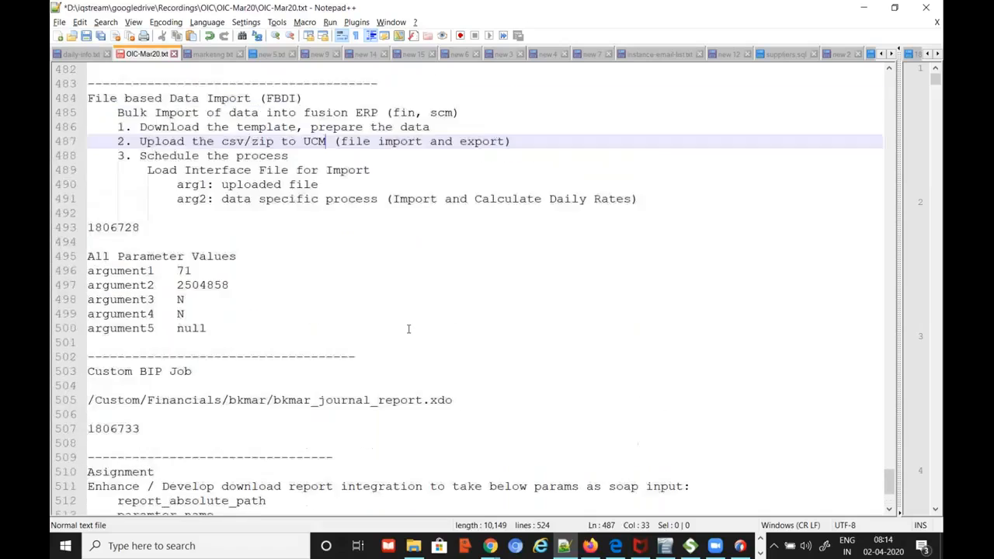
pyautogui.scroll(1, 407, 328)
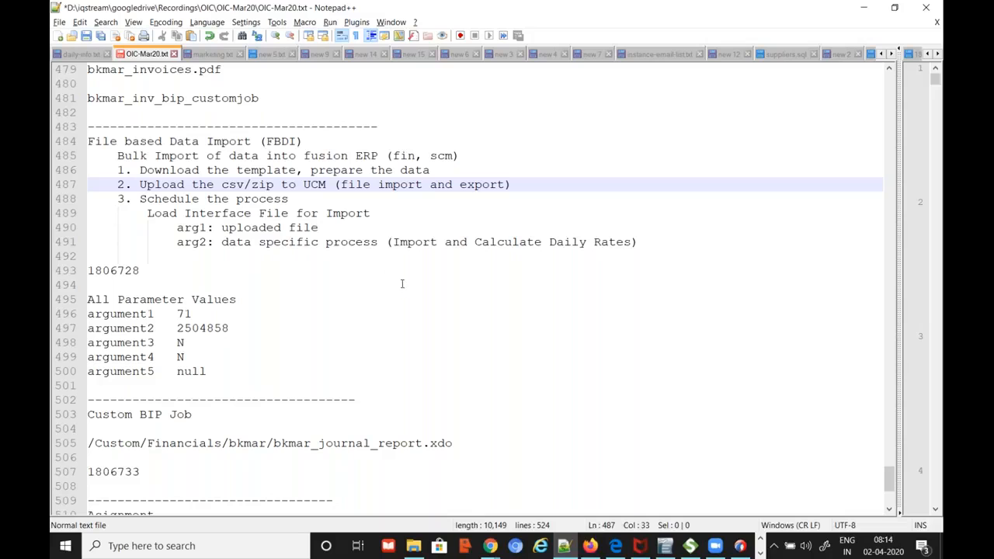
pyautogui.scroll(-5, 407, 289)
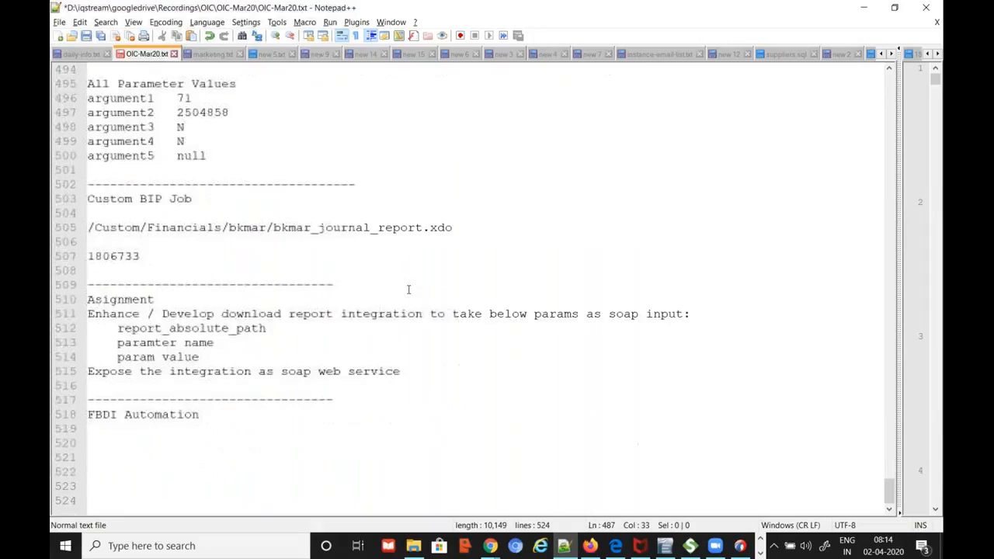
pyautogui.click(341, 429)
pyautogui.press('Return')
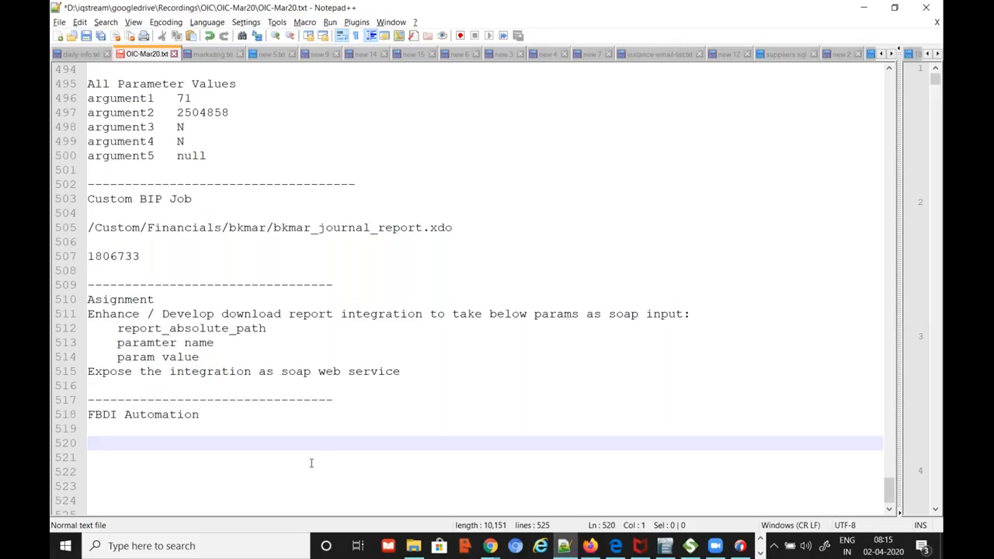
# Open FBDI-Info.txt from OIC-Session-resources\files using Edit with Notepad++
pyautogui.moveTo(413, 545)
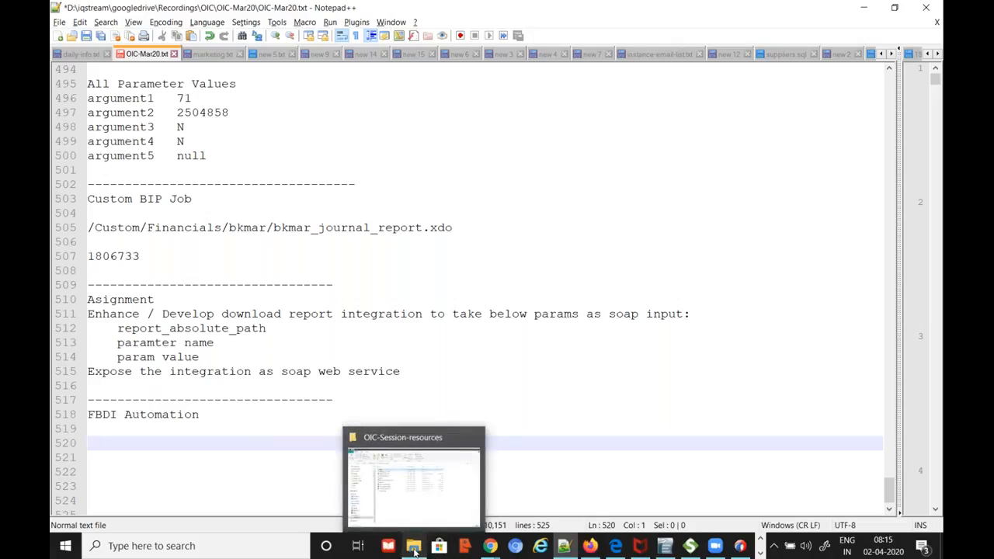
pyautogui.click(408, 505)
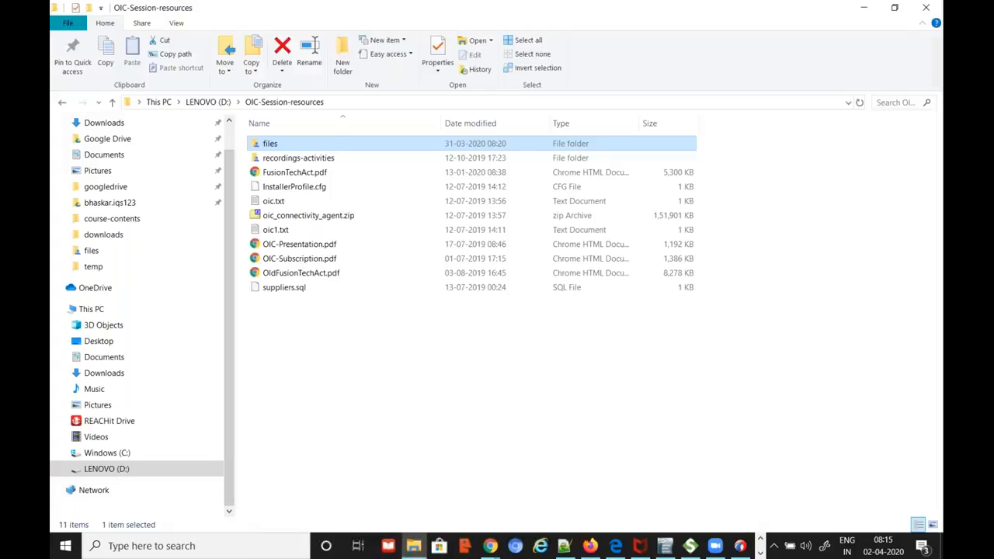
pyautogui.doubleClick(297, 147)
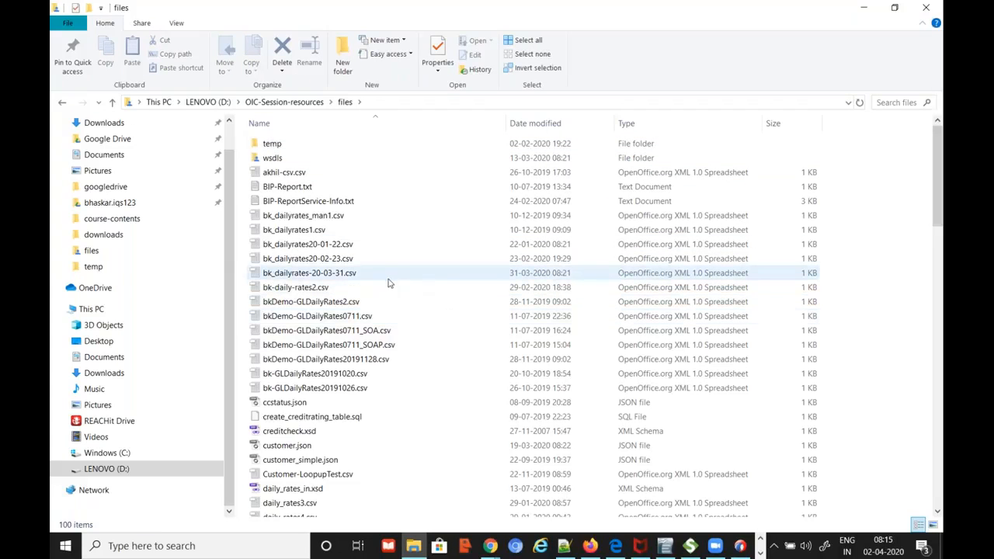
pyautogui.scroll(-12, 326, 291)
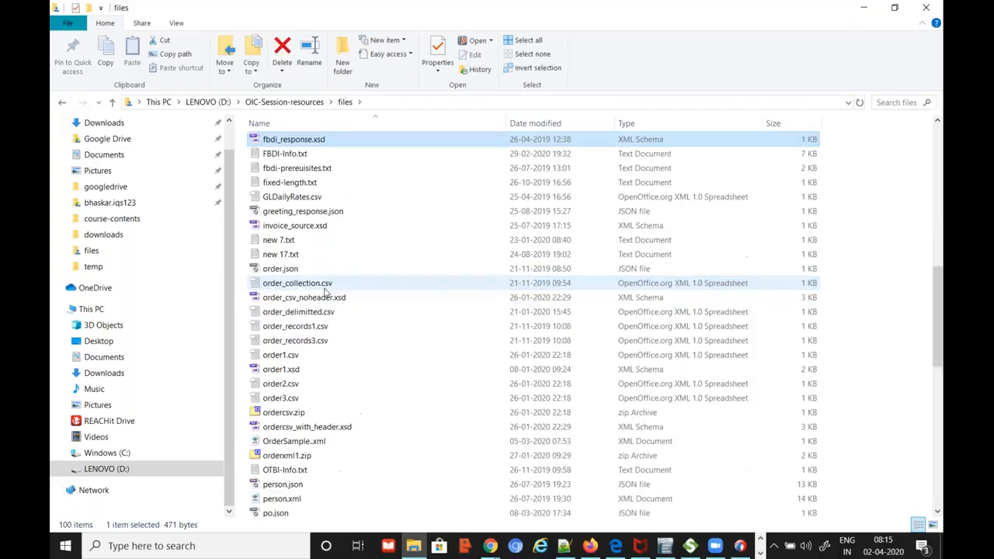
pyautogui.click(299, 154)
pyautogui.rightClick(300, 155)
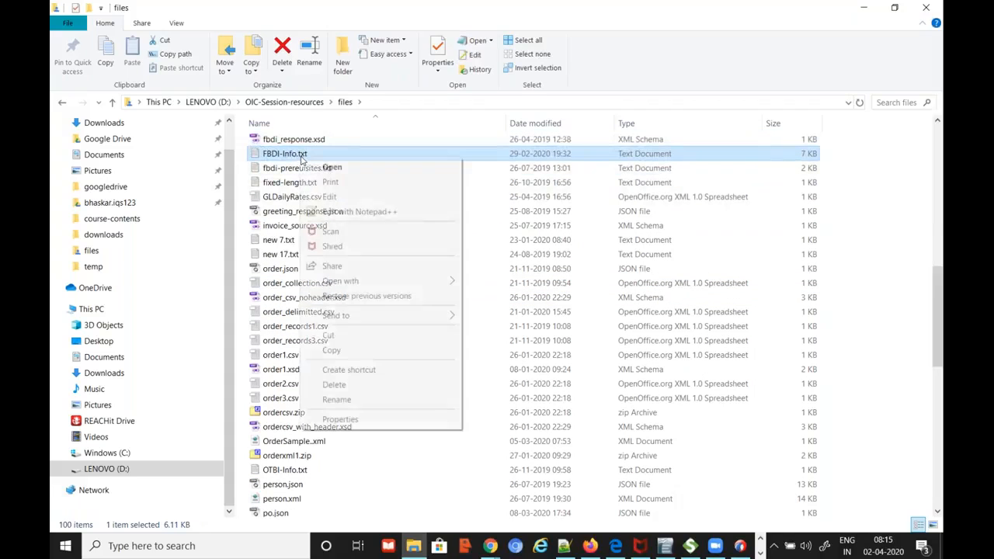
pyautogui.click(357, 212)
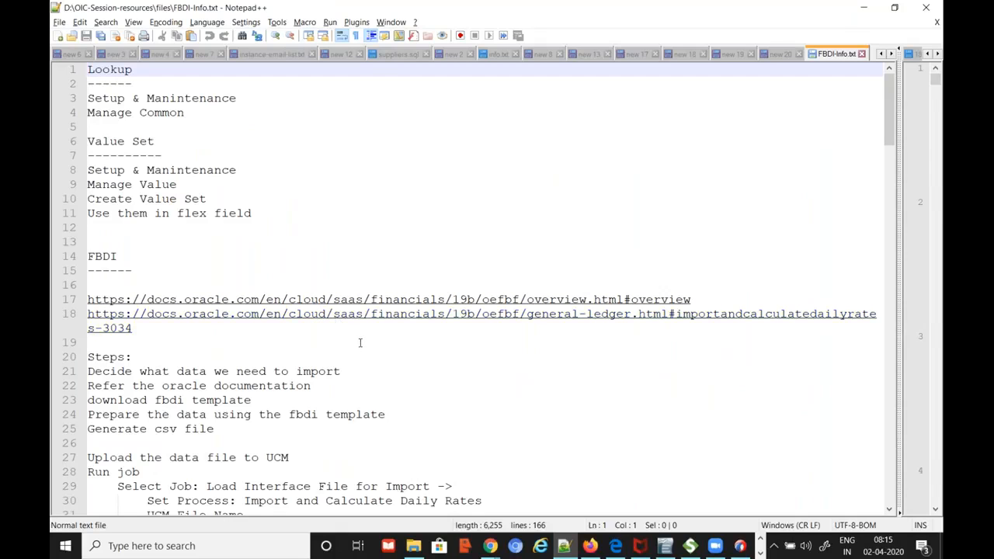
# Scroll FBDI-Info.txt to the ErpIntegrationService WSDL URL on line 49
pyautogui.scroll(-4, 362, 345)
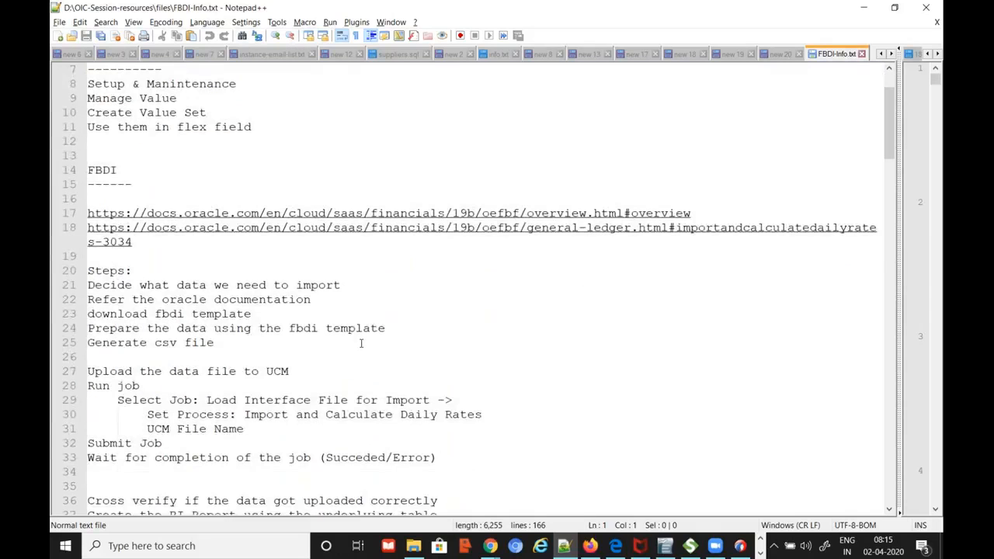
pyautogui.scroll(-6, 288, 317)
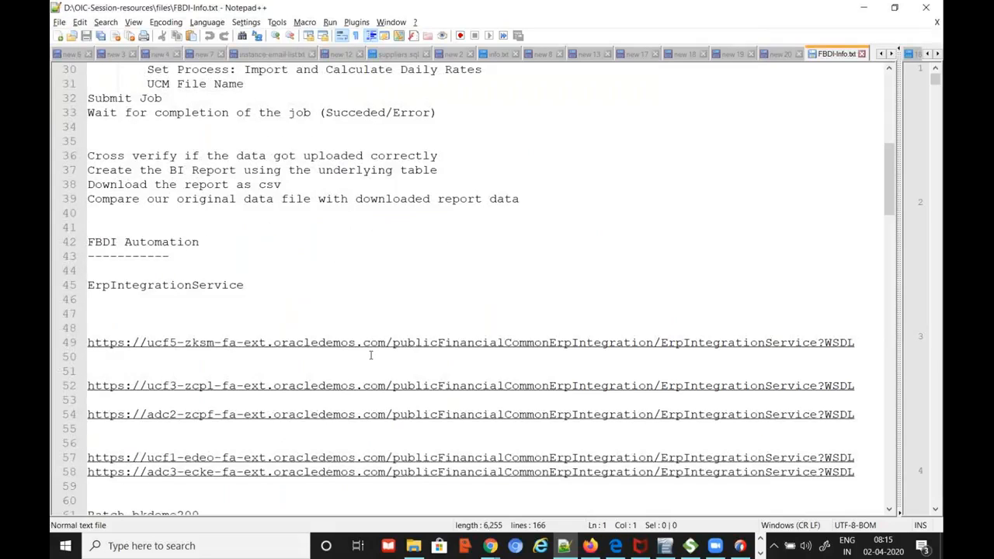
pyautogui.click(865, 342)
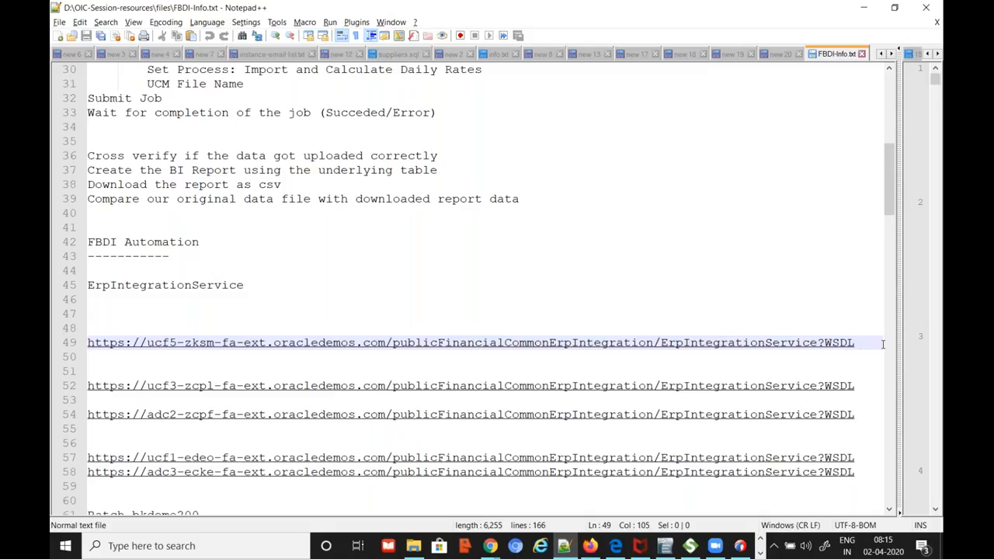
pyautogui.tripleClick(883, 343)
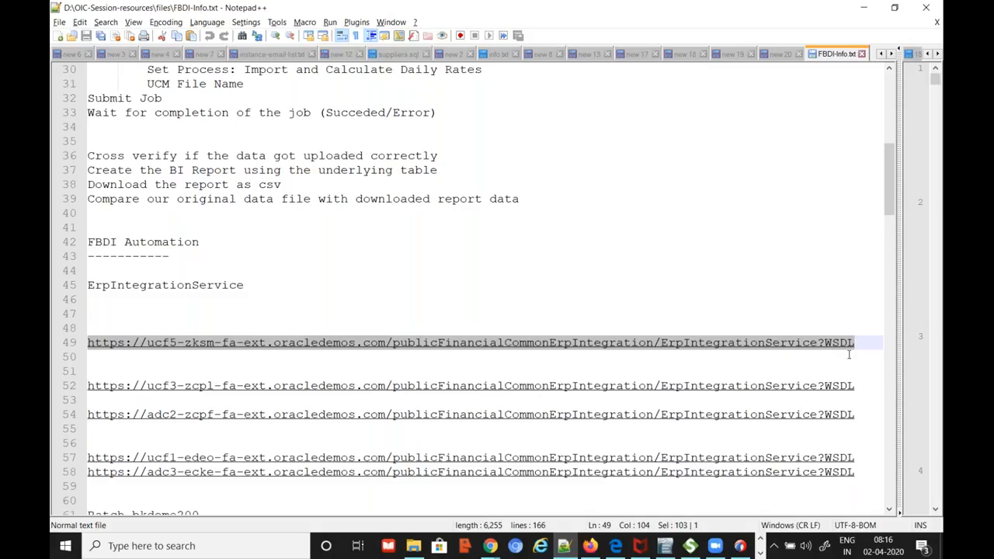
pyautogui.click(876, 342)
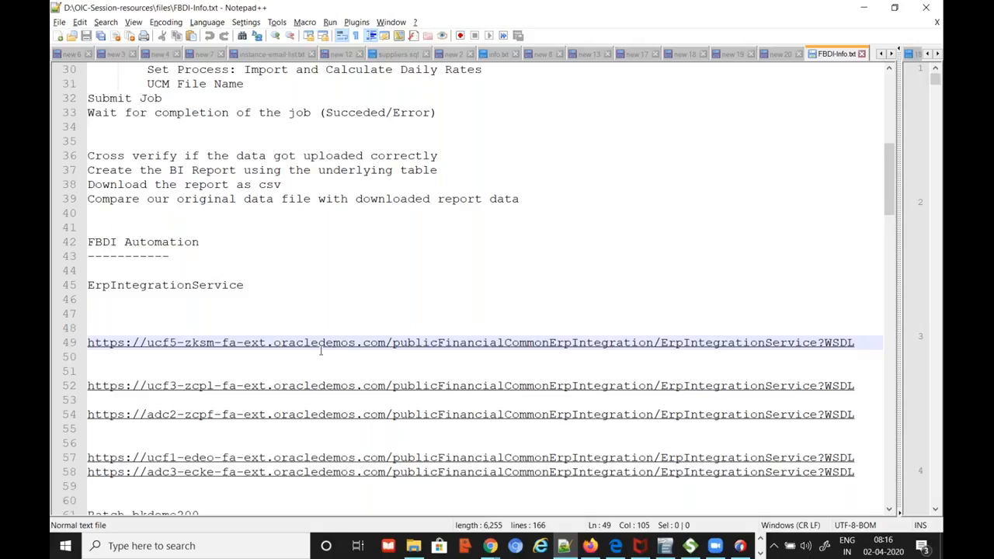
# Copy the current Fusion host from the Reports and Analytics address bar in Chrome
pyautogui.click(489, 546)
pyautogui.click(403, 482)
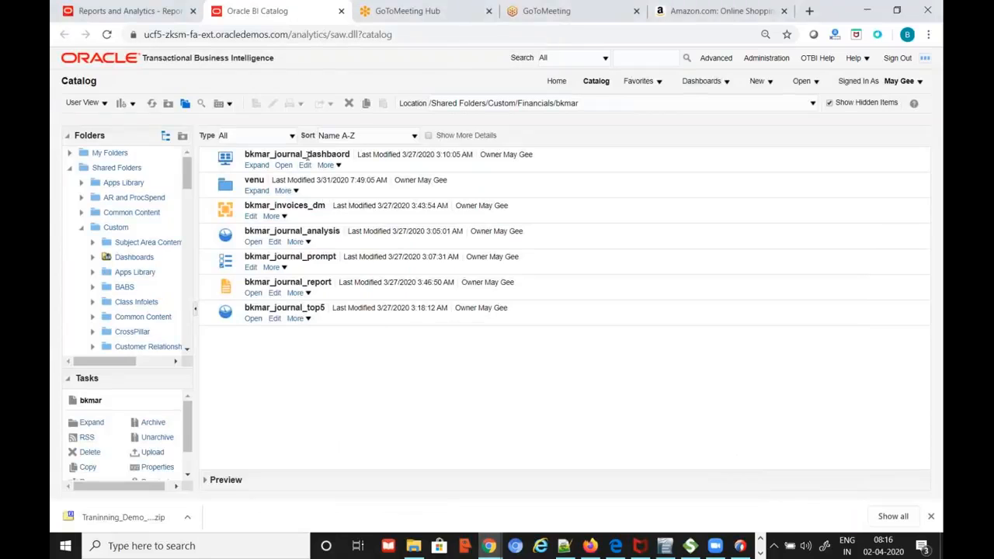
pyautogui.click(138, 10)
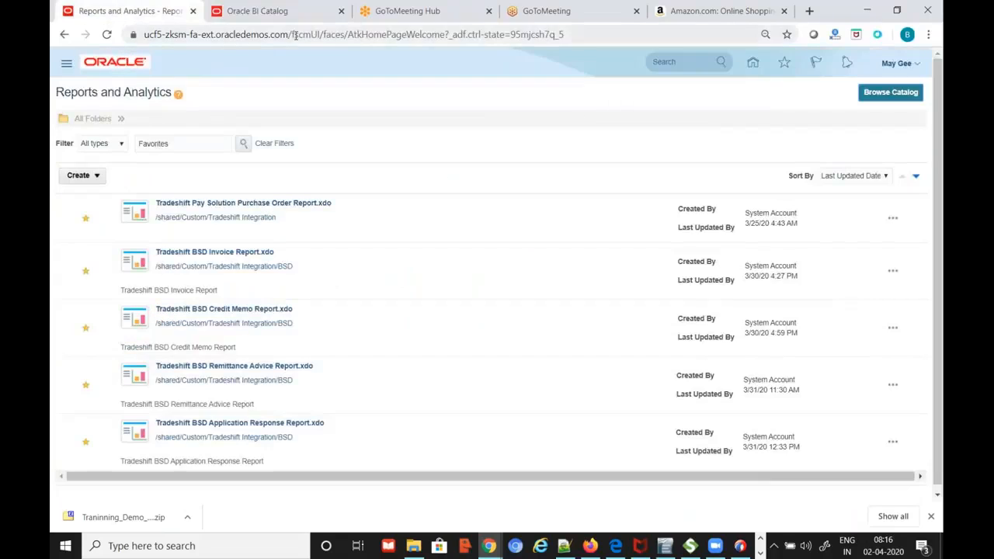
pyautogui.moveTo(291, 35); pyautogui.dragTo(135, 40)
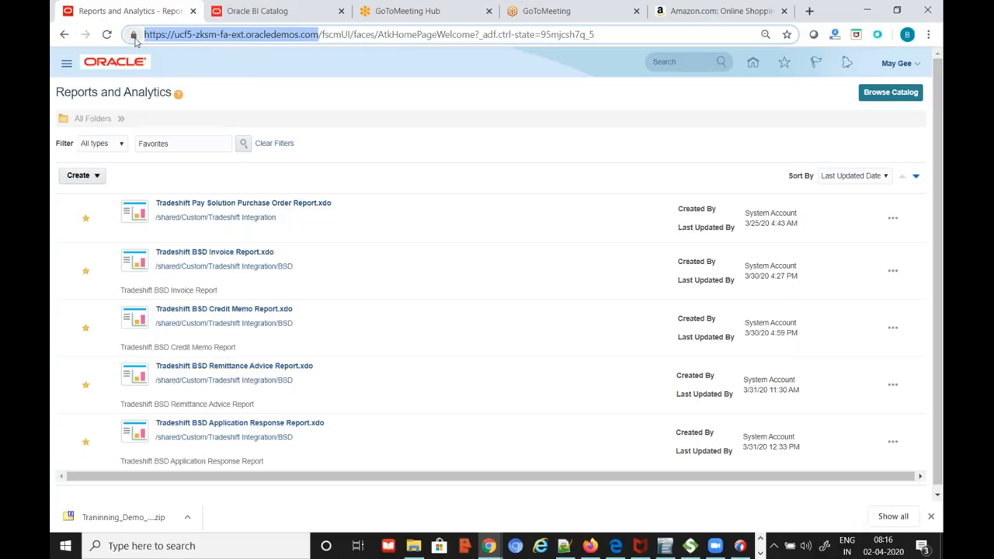
pyautogui.hotkey('alt', 'Tab')
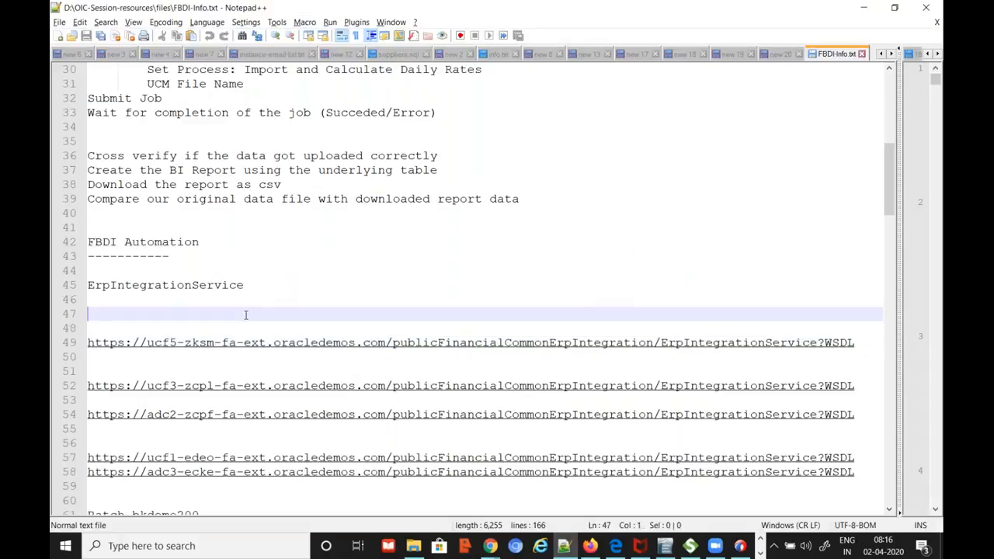
# Paste the current Fusion host over the old host in line 49's WSDL URL
pyautogui.press('Down')
pyautogui.press('Down')
pyautogui.hotkey('ctrl', 'shift', 'Right')
pyautogui.hotkey('ctrl', 'shift', 'Right')
pyautogui.hotkey('ctrl', 'shift', 'Right')
pyautogui.hotkey('ctrl', 'shift', 'Right')
pyautogui.hotkey('ctrl', 'shift', 'Right')
pyautogui.hotkey('ctrl', 'shift', 'Right')
pyautogui.hotkey('ctrl', 'shift', 'Right')
pyautogui.hotkey('ctrl', 'shift', 'Right')
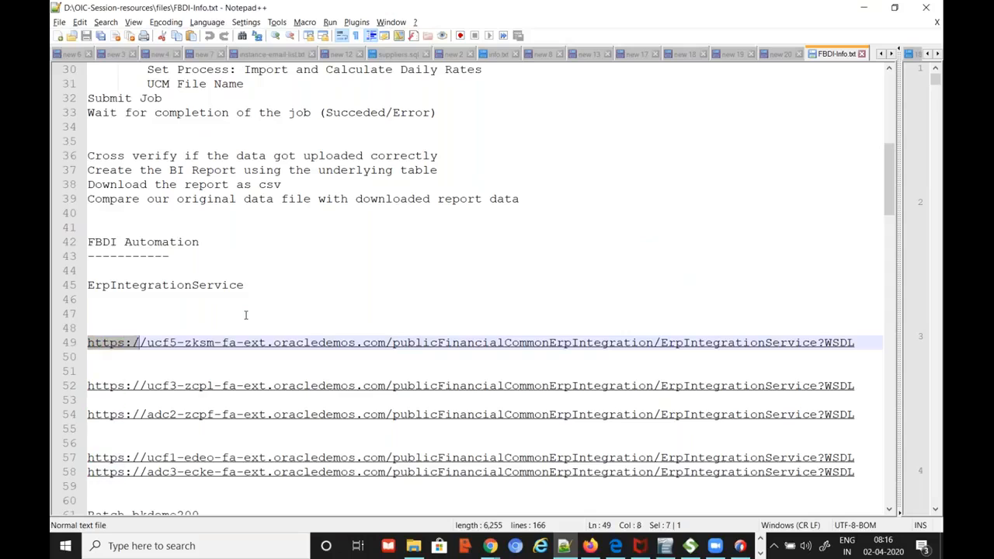
pyautogui.hotkey('ctrl', 'shift', 'Right')
pyautogui.hotkey('ctrl', 'shift', 'Right')
pyautogui.hotkey('ctrl', 'shift', 'Right')
pyautogui.hotkey('ctrl', 'shift', 'Right')
pyautogui.hotkey('ctrl', 'shift', 'Right')
pyautogui.hotkey('ctrl', 'shift', 'Right')
pyautogui.hotkey('ctrl', 'c')
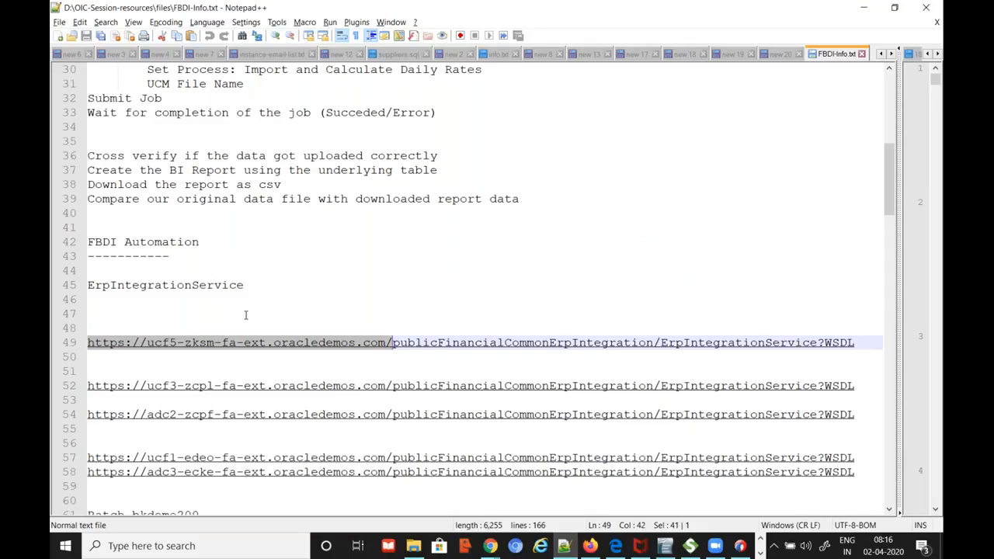
pyautogui.hotkey('ctrl', 'shift', 'Left')
pyautogui.hotkey('ctrl', 'v')
pyautogui.press('Delete')
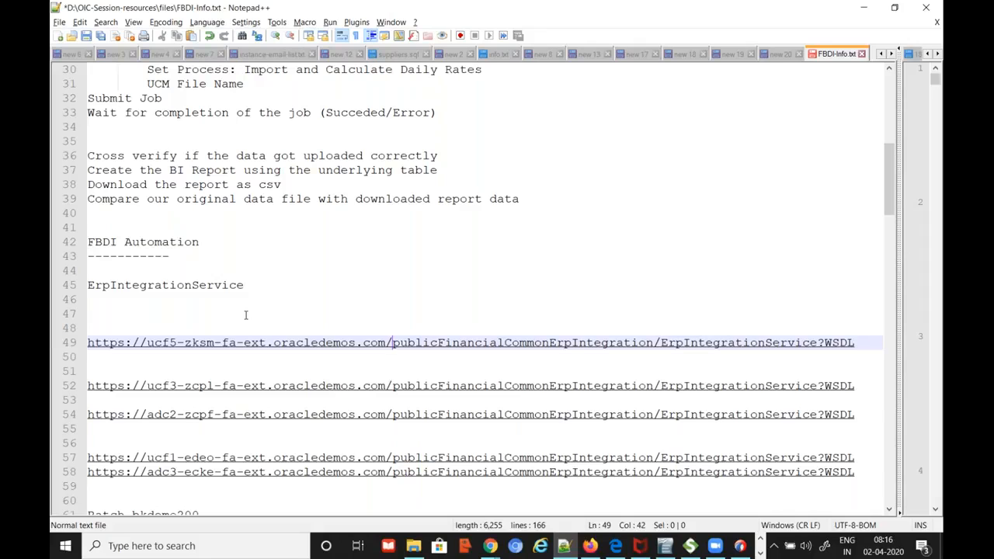
# Copy the updated WSDL URL and move FBDI-Info.txt into the second view
pyautogui.press('Home')
pyautogui.hotkey('shift', 'End')
pyautogui.hotkey('ctrl', 'c')
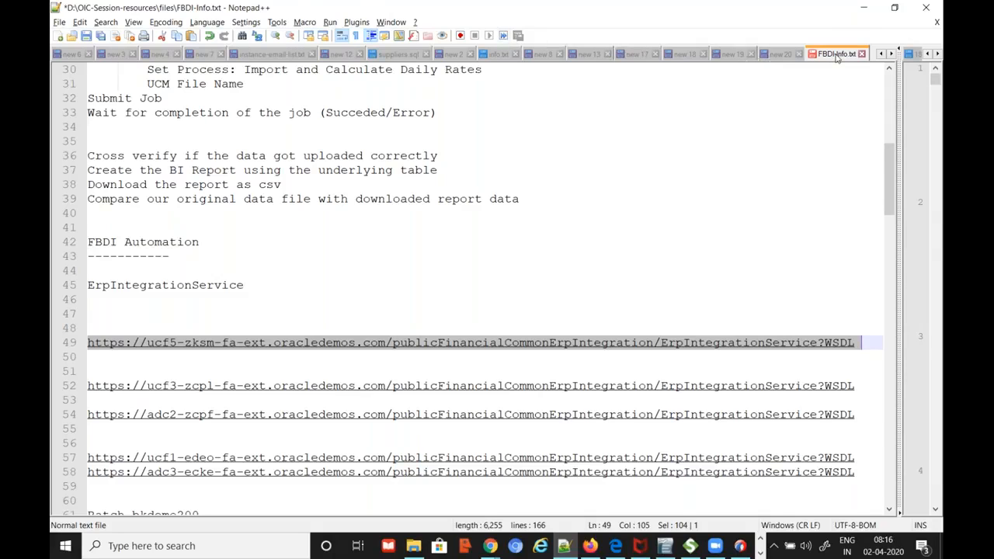
pyautogui.moveTo(924, 89); pyautogui.dragTo(922, 88)
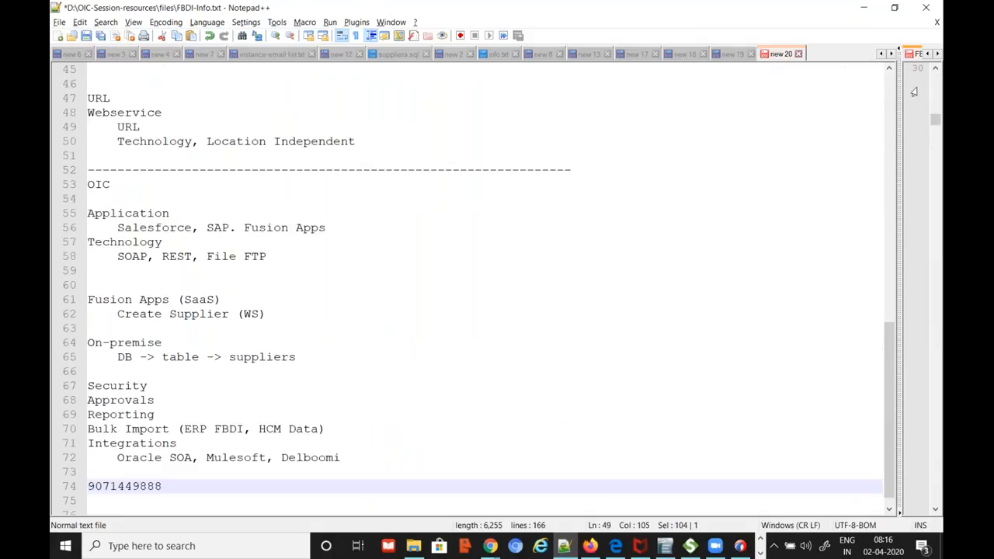
pyautogui.click(881, 55)
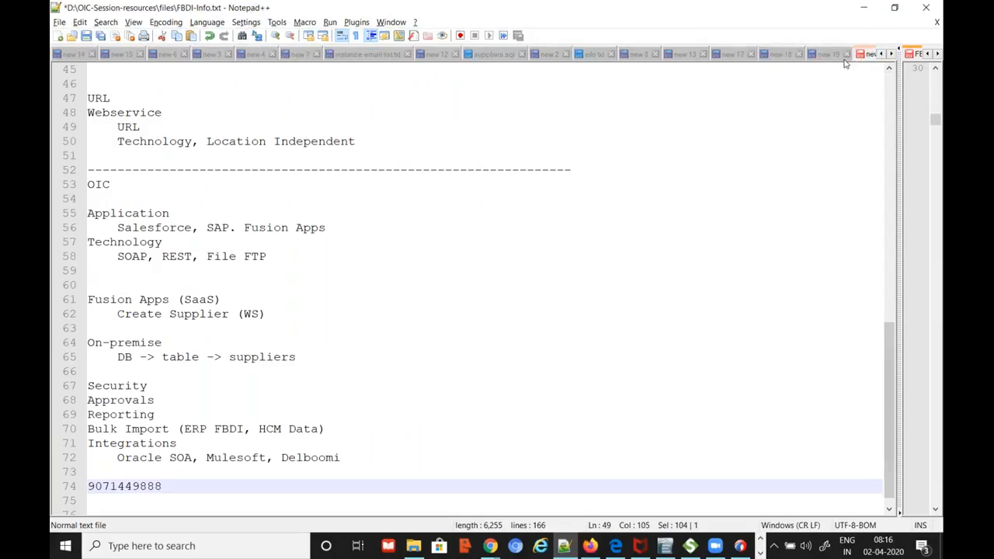
# Paste the WSDL URL onto line 520 of OIC-Mar20.txt and remove its trailing space
pyautogui.click(883, 55)
pyautogui.click(882, 55)
pyautogui.click(882, 55)
pyautogui.click(882, 55)
pyautogui.click(882, 55)
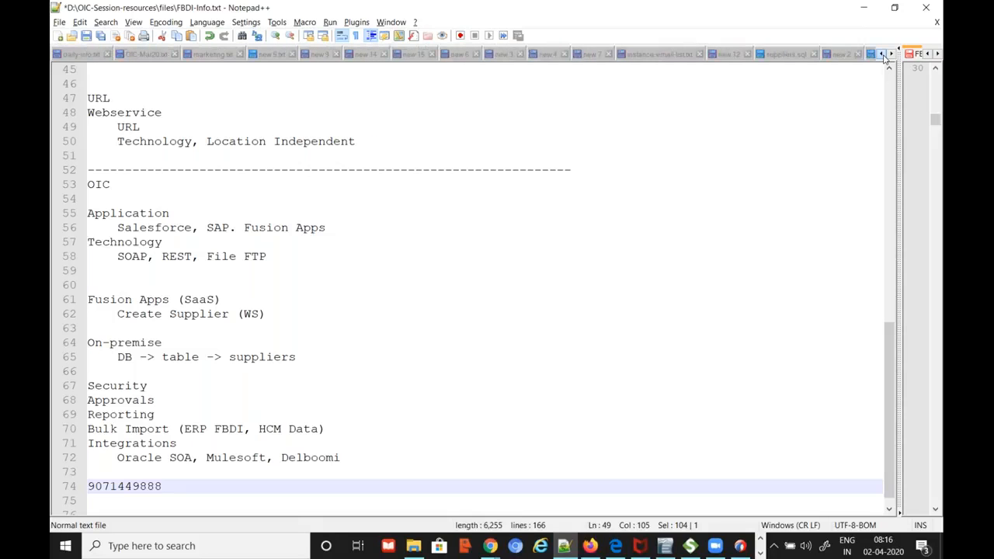
pyautogui.click(153, 56)
pyautogui.hotkey('ctrl', 'v')
pyautogui.press('BackSpace')
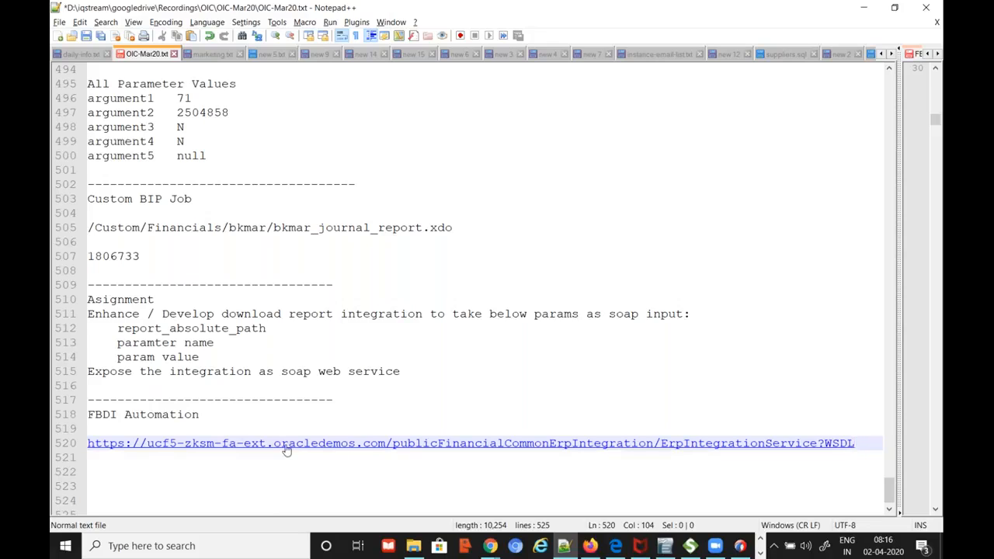
pyautogui.tripleClick(405, 449)
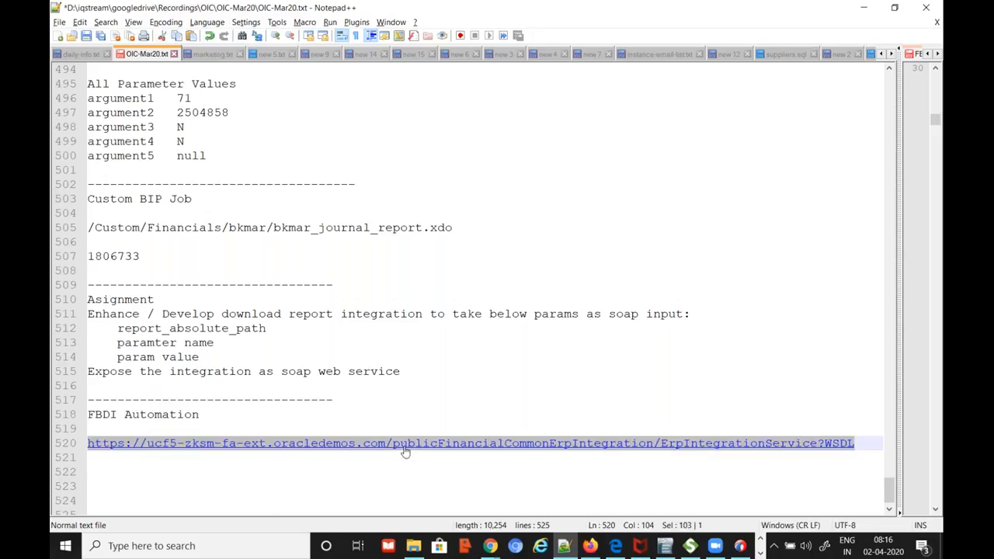
pyautogui.click(489, 546)
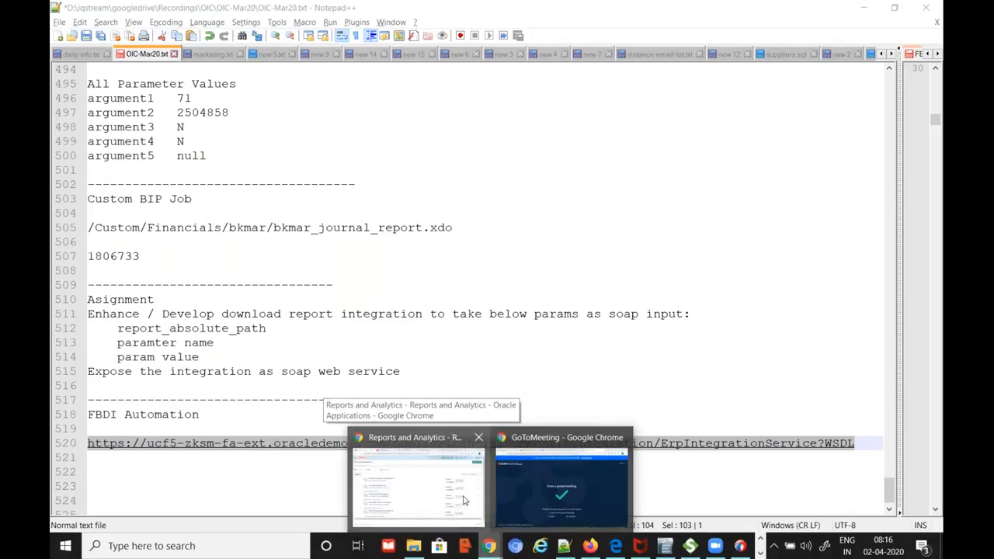
# Close the iqstreamtech training site tab and the Fusion technical PDF tab in Chrome
pyautogui.click(547, 478)
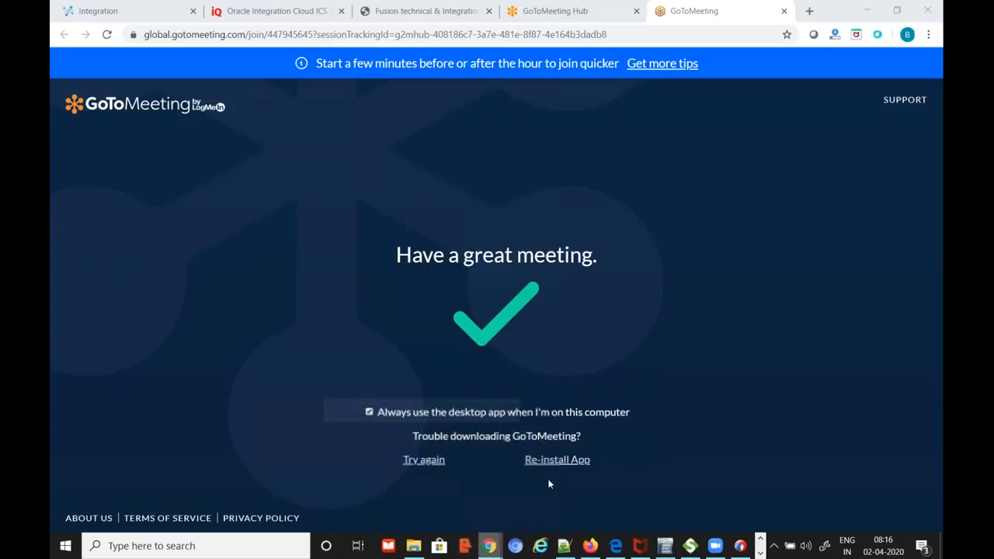
pyautogui.click(146, 16)
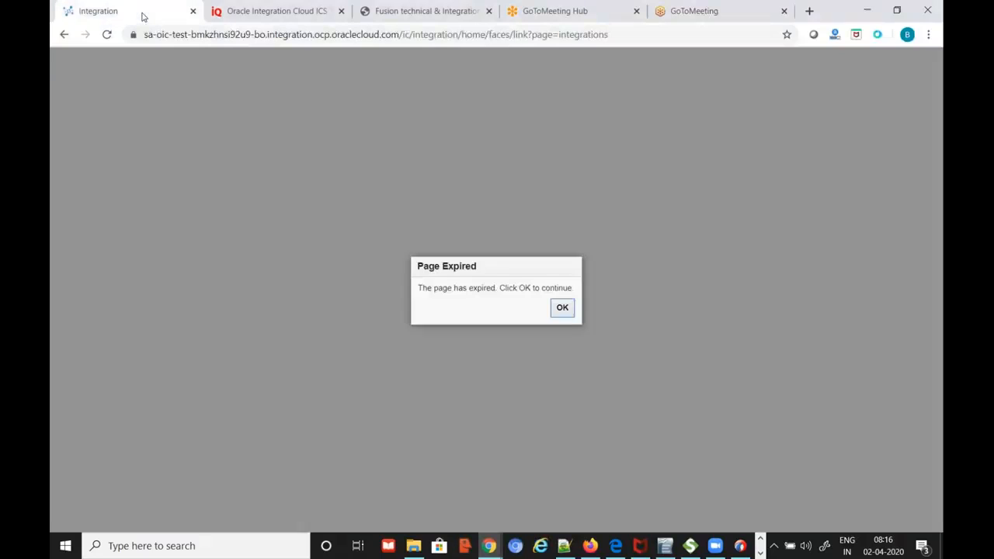
pyautogui.click(314, 12)
pyautogui.rightClick(317, 15)
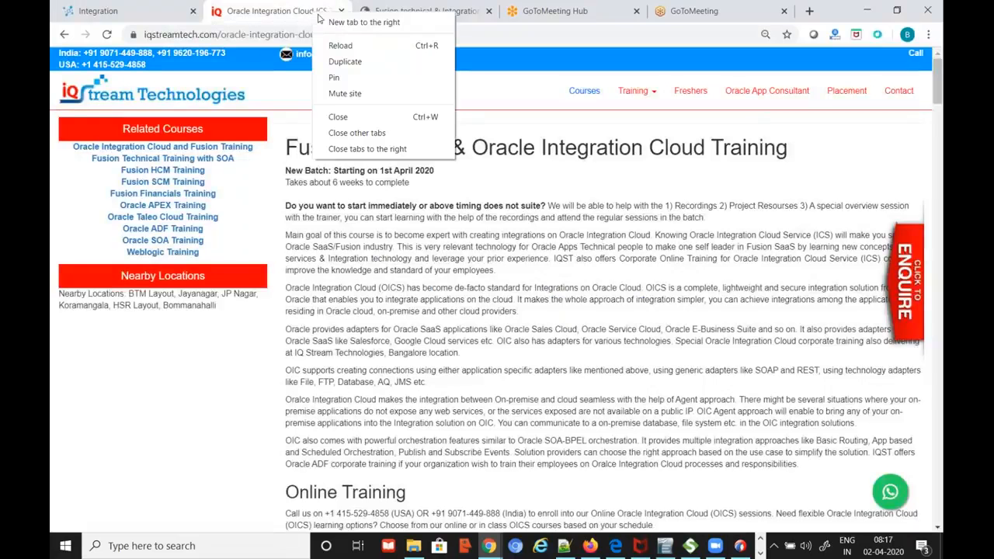
pyautogui.click(338, 116)
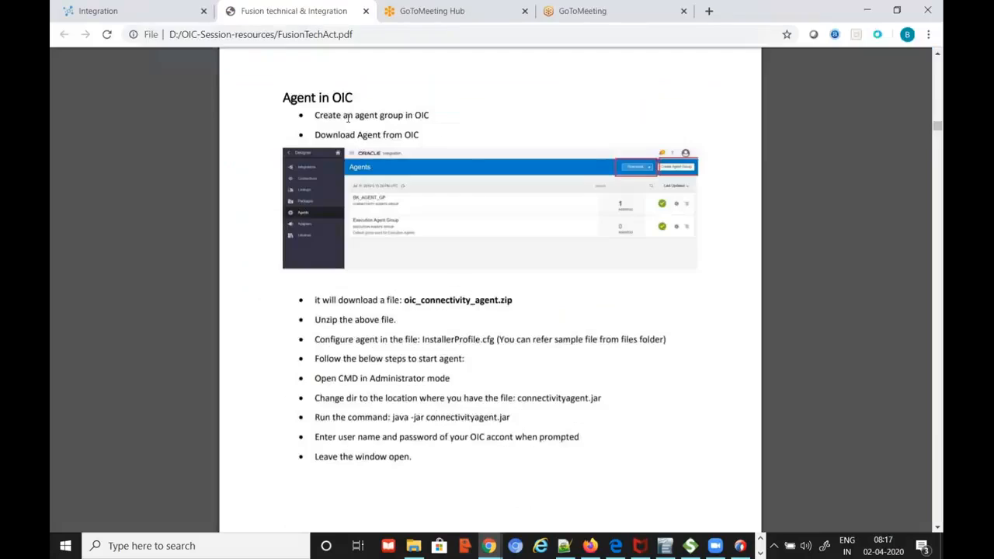
pyautogui.rightClick(285, 14)
pyautogui.click(310, 114)
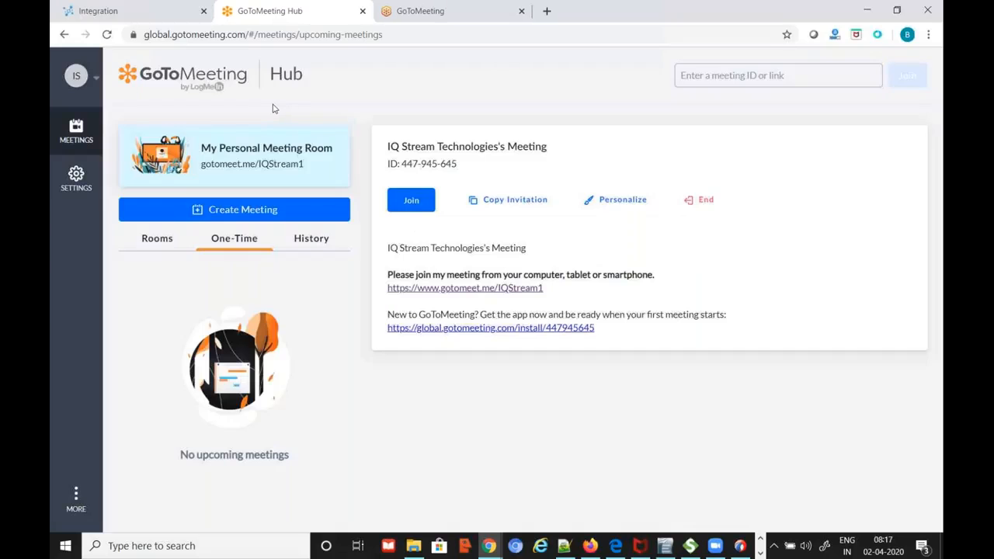
# Dismiss the Page Expired message and sign in to Oracle Integration again
pyautogui.click(140, 11)
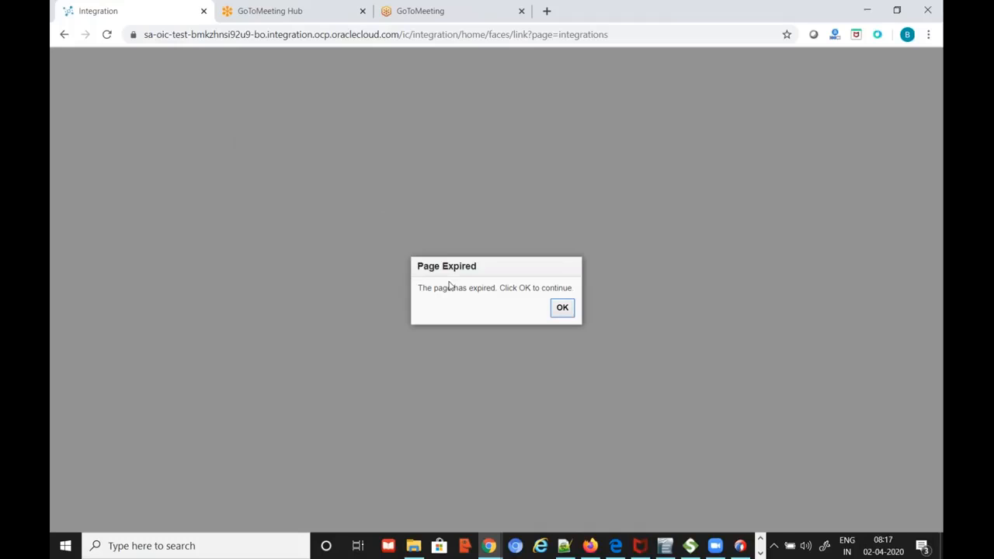
pyautogui.click(563, 309)
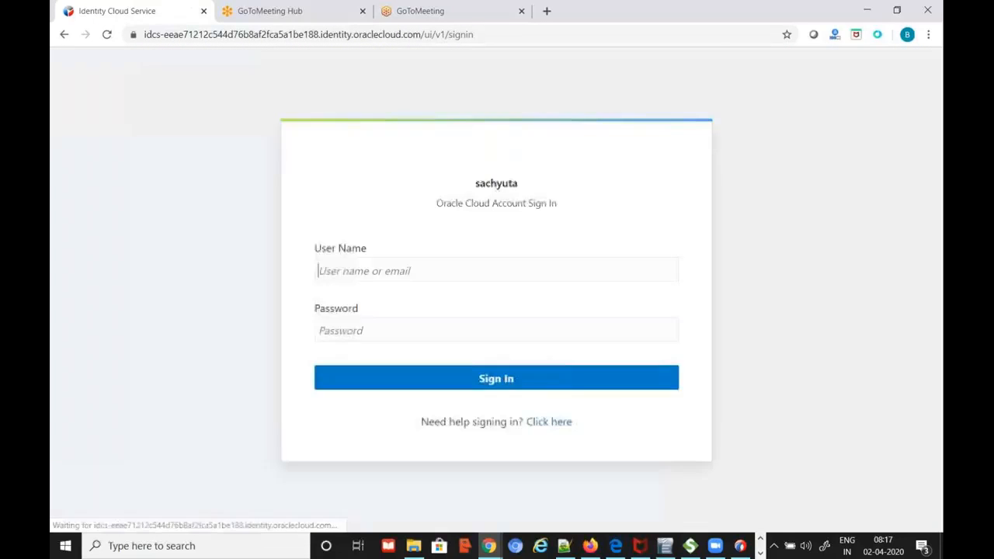
pyautogui.click(538, 379)
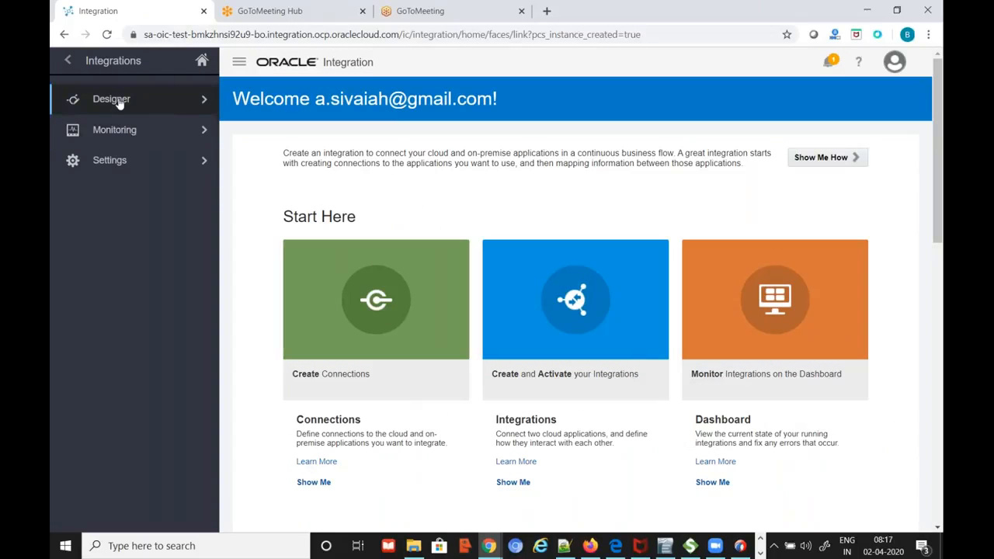
# From Designer > Connections, create a new connection and search the adapters for 'soap'
pyautogui.click(119, 103)
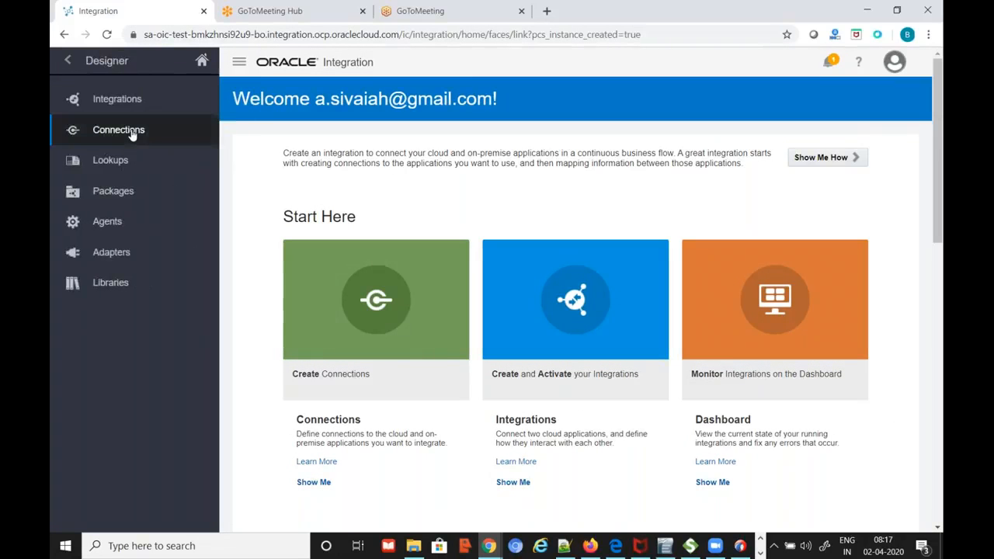
pyautogui.click(119, 130)
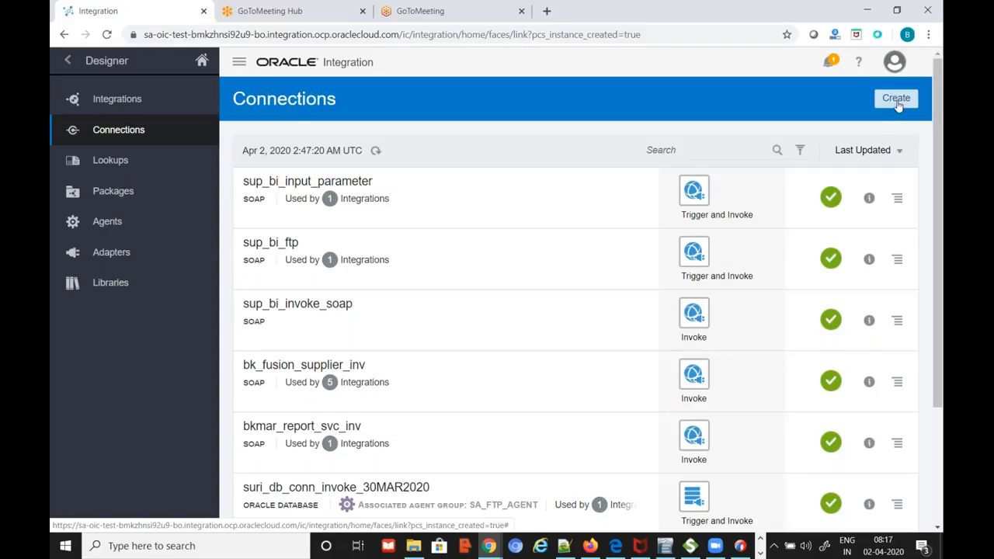
pyautogui.click(897, 101)
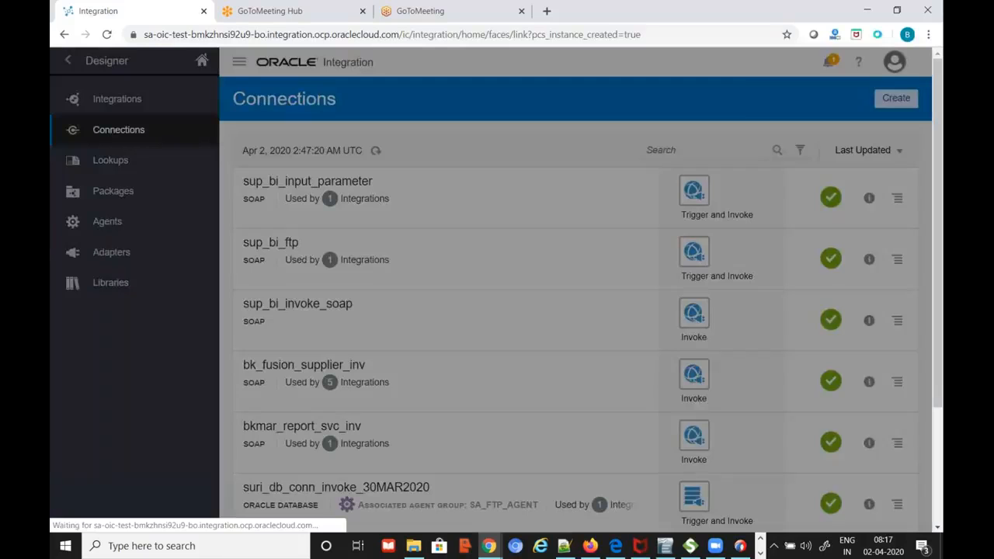
pyautogui.write('soap')
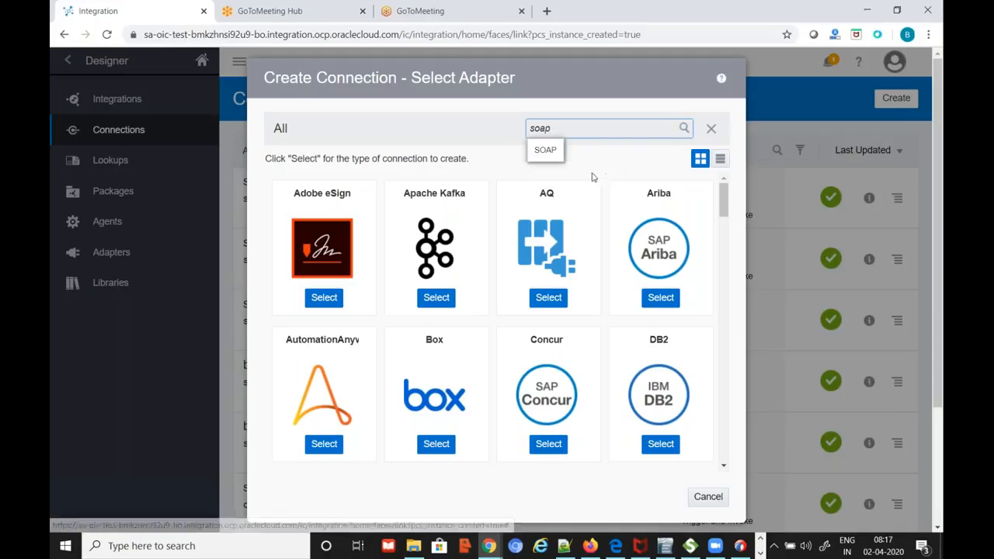
# Cancel the new SOAP connection, filter the Connections list by 'fusion', then clear the filter
pyautogui.click(553, 151)
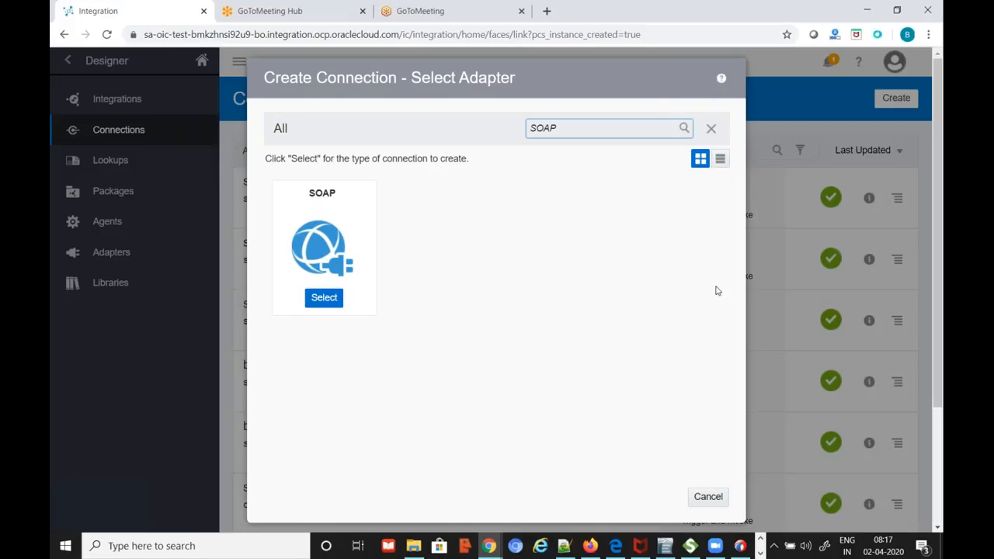
pyautogui.click(705, 500)
pyautogui.click(714, 152)
pyautogui.write('fusion')
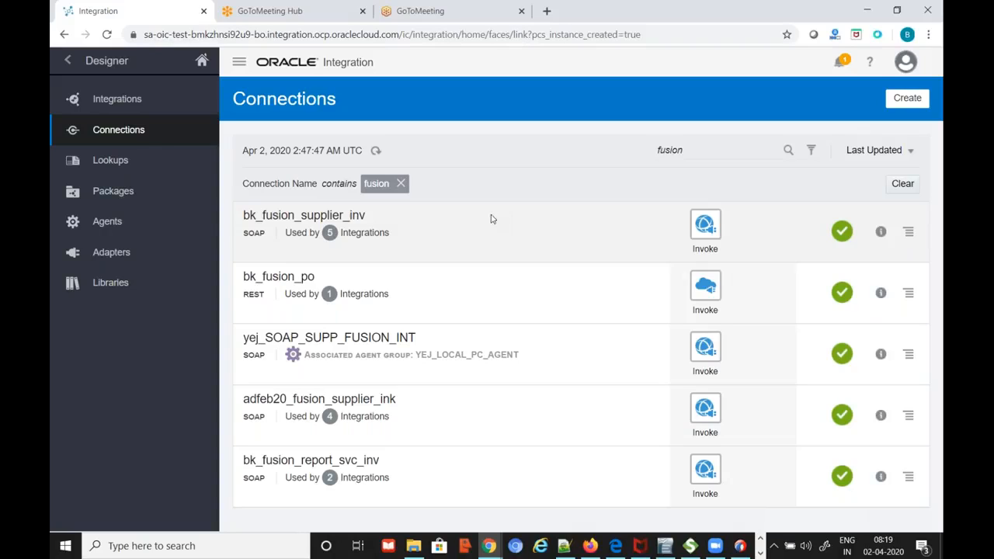
pyautogui.click(400, 185)
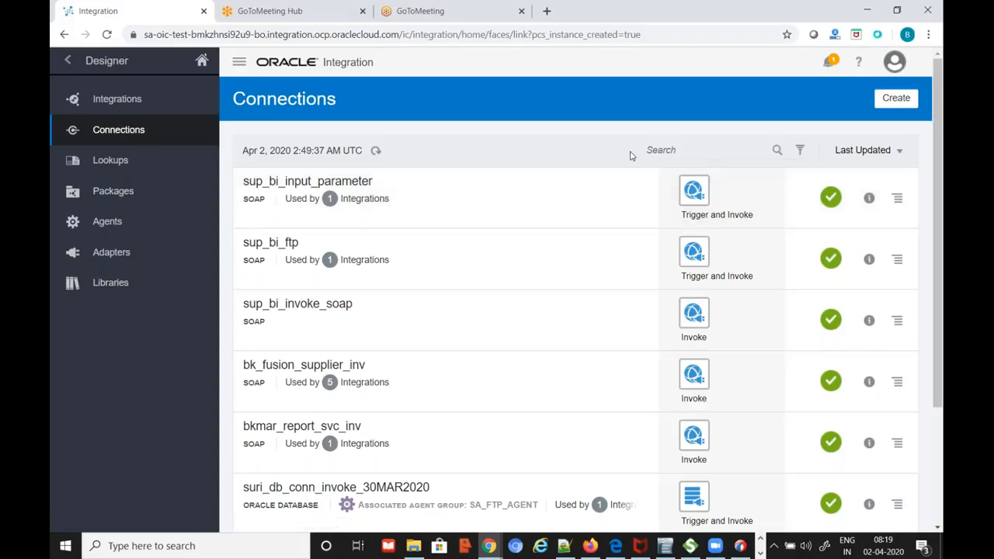
# Create a SOAP-adapter connection named bkmar_fusion_erp_intg_svc_inc with the Invoke role
pyautogui.click(896, 98)
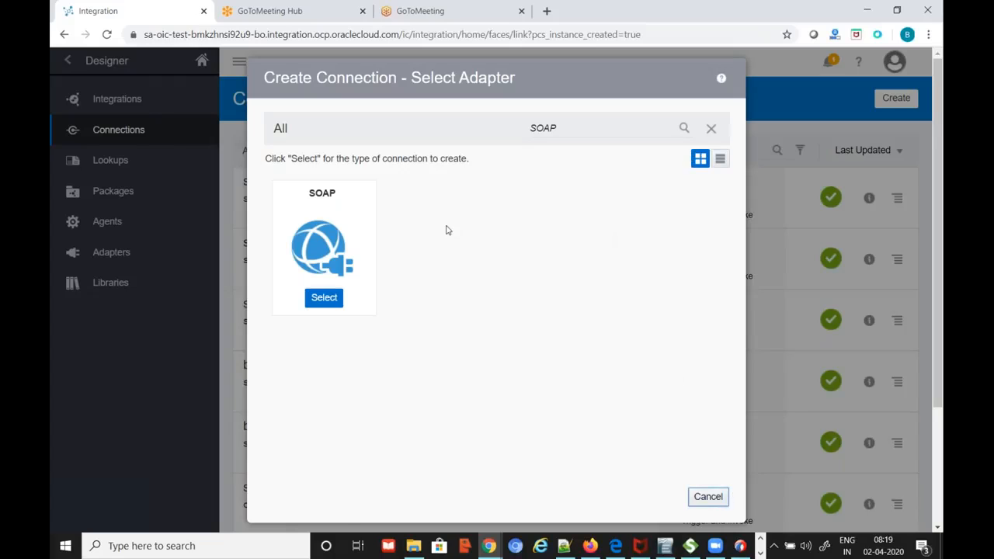
pyautogui.click(334, 306)
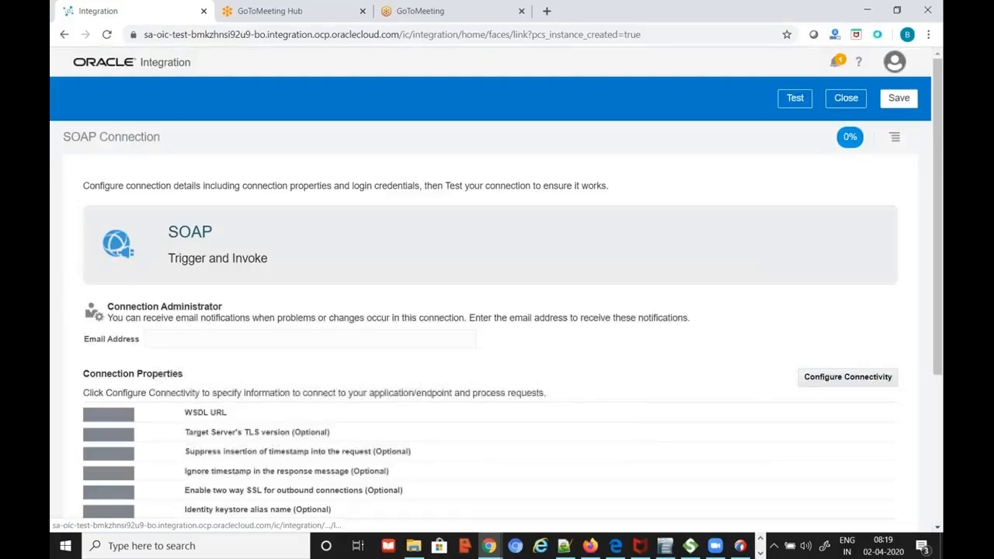
pyautogui.write('bk')
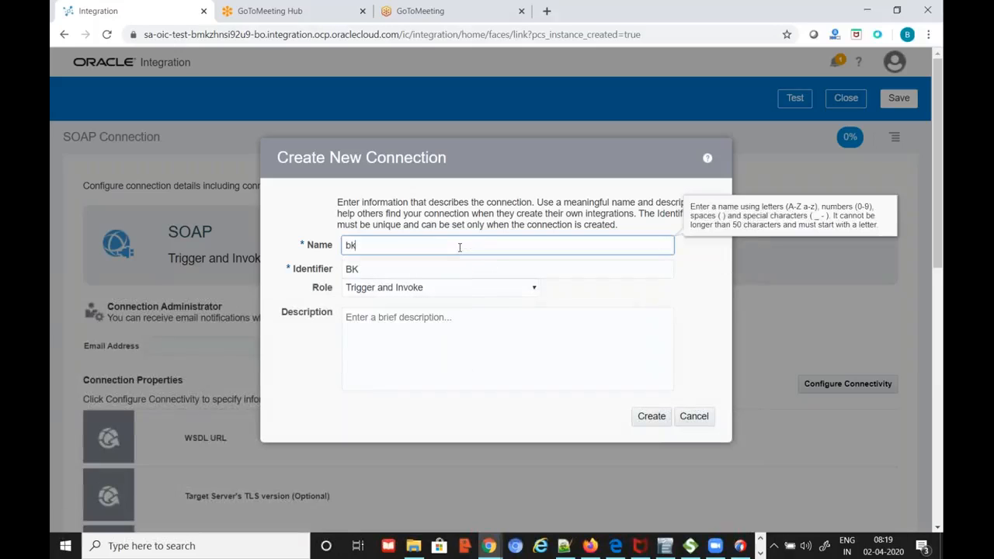
pyautogui.write('mar_fusio')
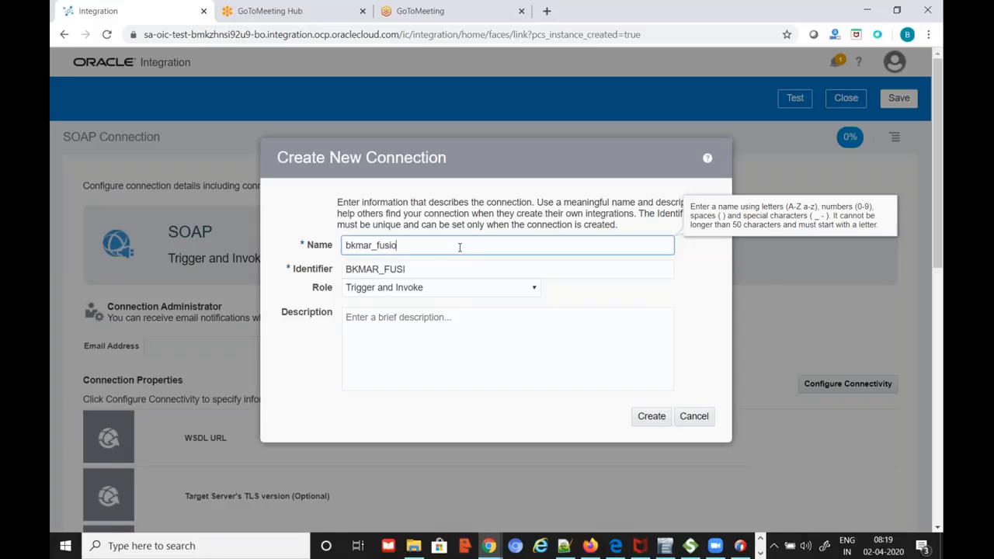
pyautogui.write('n_erp_intg_svc_inc')
pyautogui.click(447, 291)
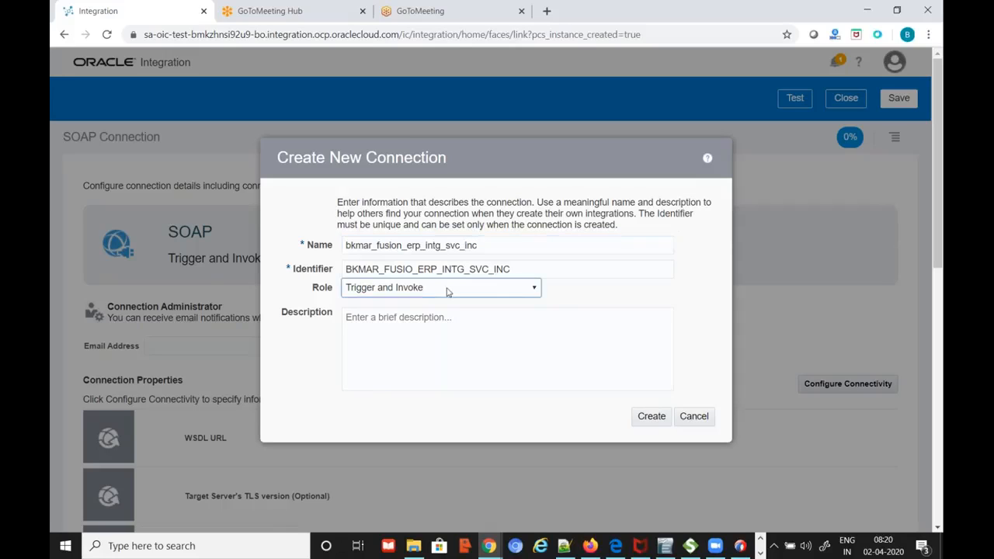
pyautogui.click(447, 313)
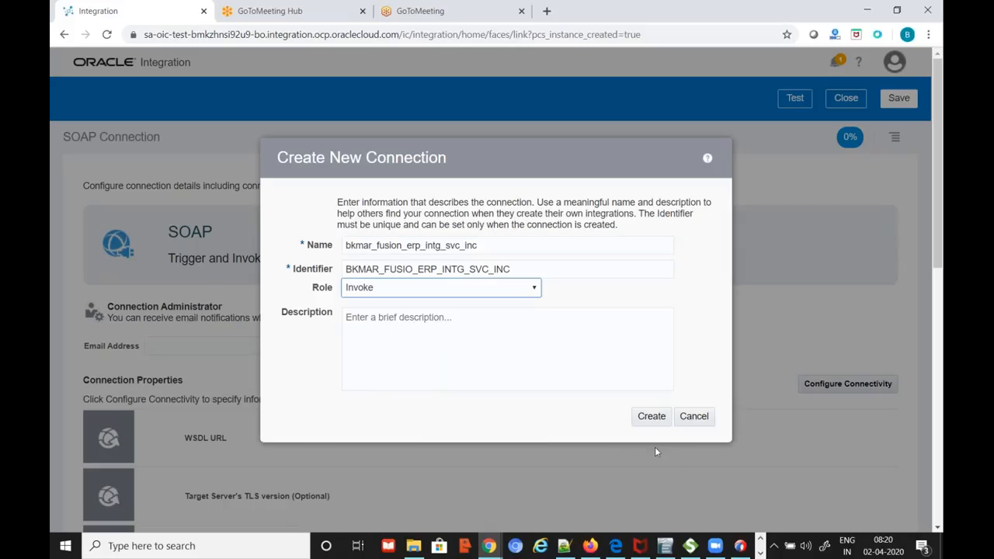
pyautogui.click(652, 417)
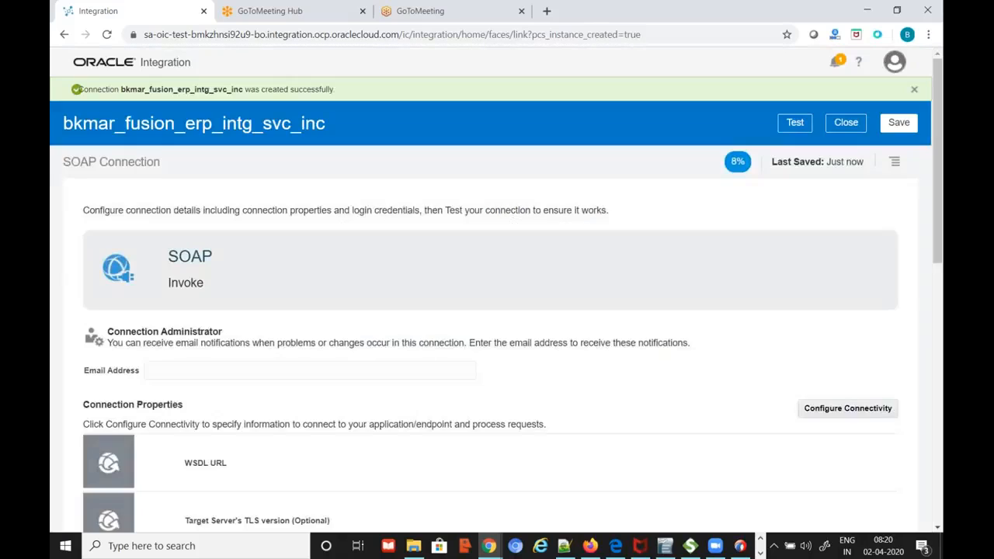
# Paste the ErpIntegrationService WSDL address from the Notepad++ notes into the connection's WSDL URL property
pyautogui.scroll(-1, 699, 412)
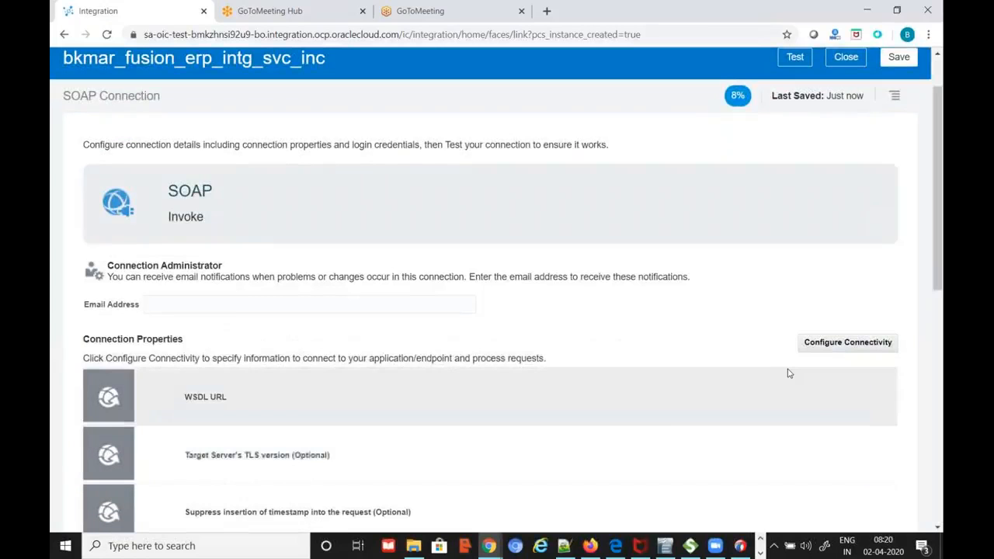
pyautogui.click(840, 345)
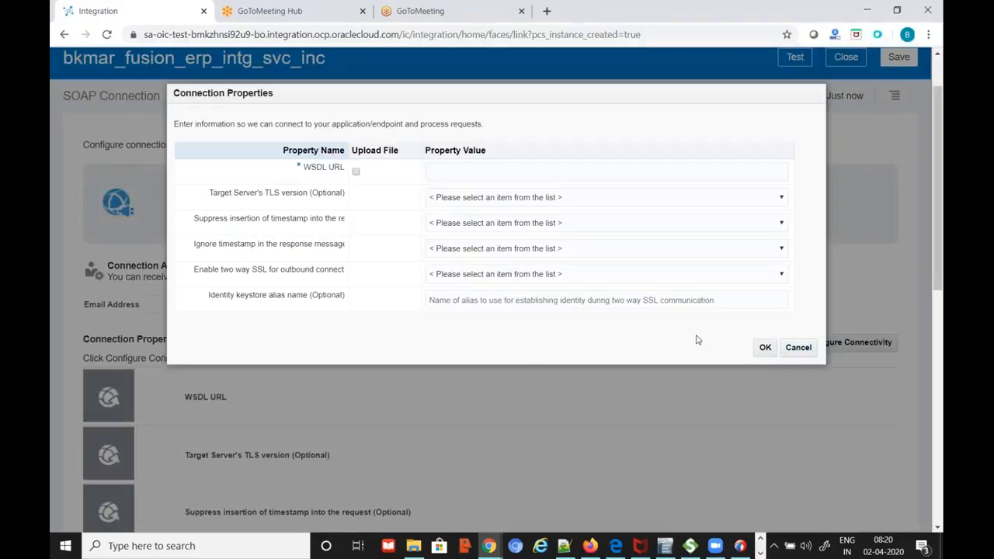
pyautogui.hotkey('alt', 'Tab')
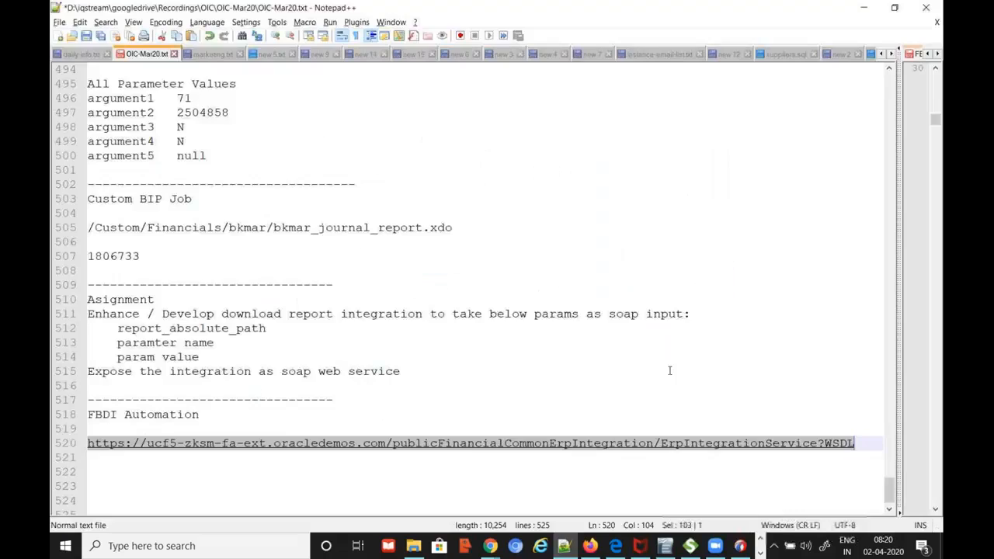
pyautogui.press('Down')
pyautogui.press('Down')
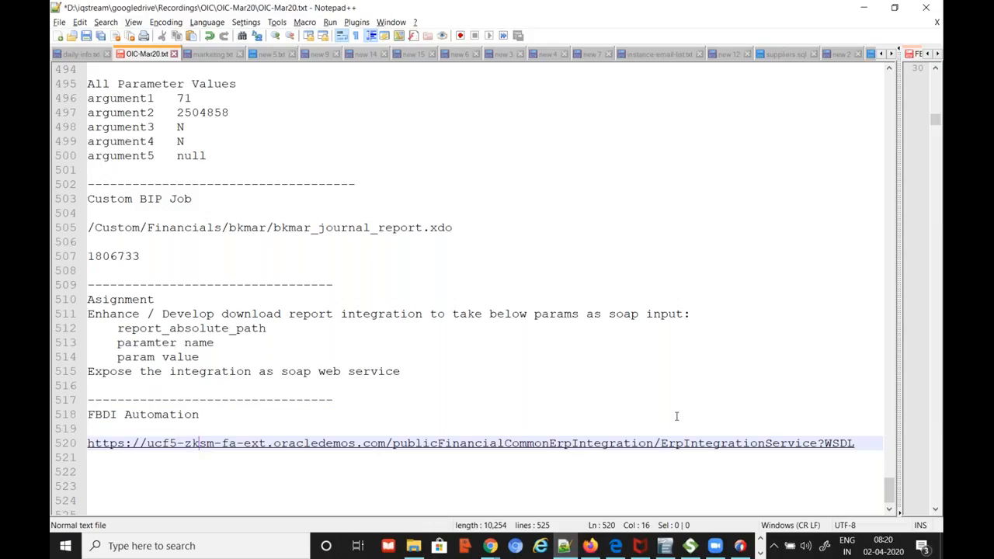
pyautogui.press('Home')
pyautogui.hotkey('shift', 'End')
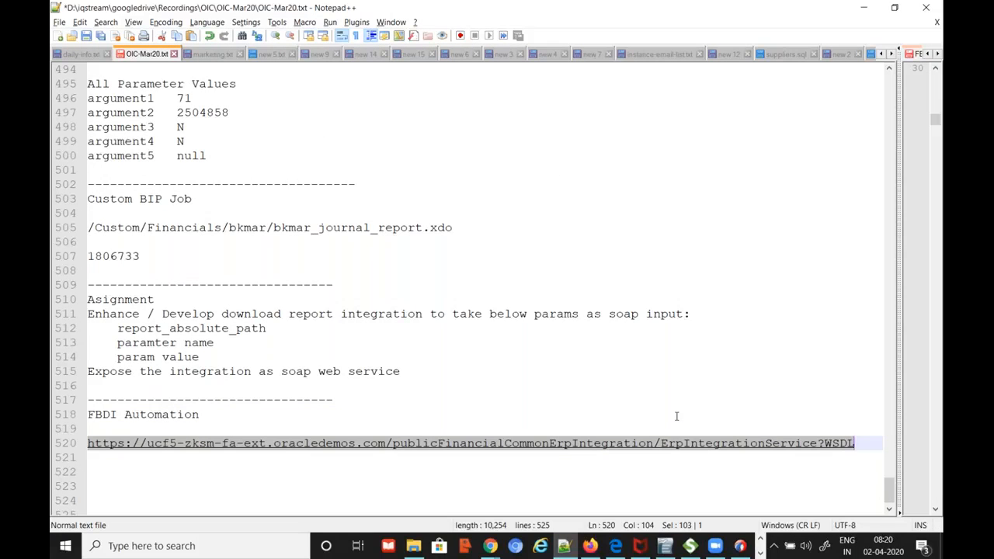
pyautogui.hotkey('alt', 'Tab')
pyautogui.click(616, 172)
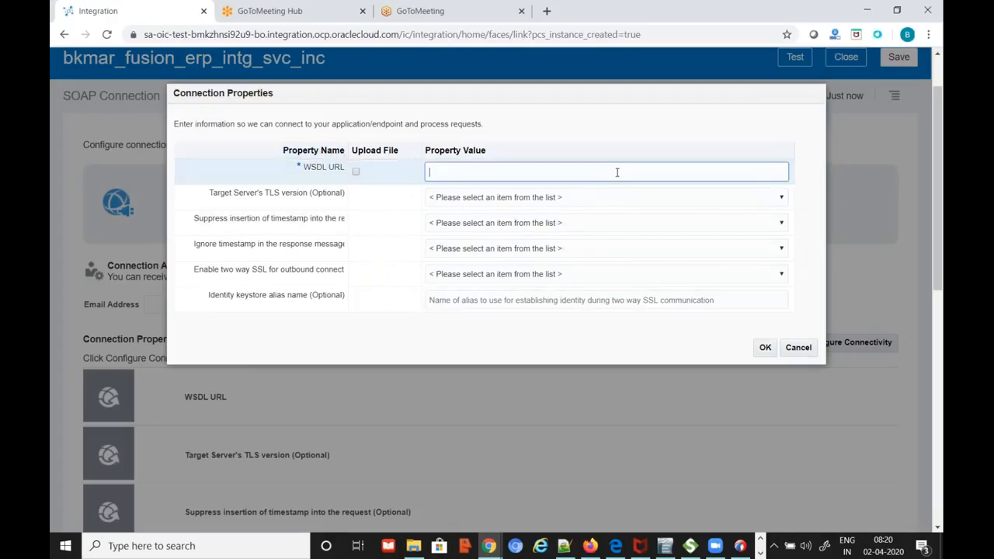
pyautogui.hotkey('ctrl', 'v')
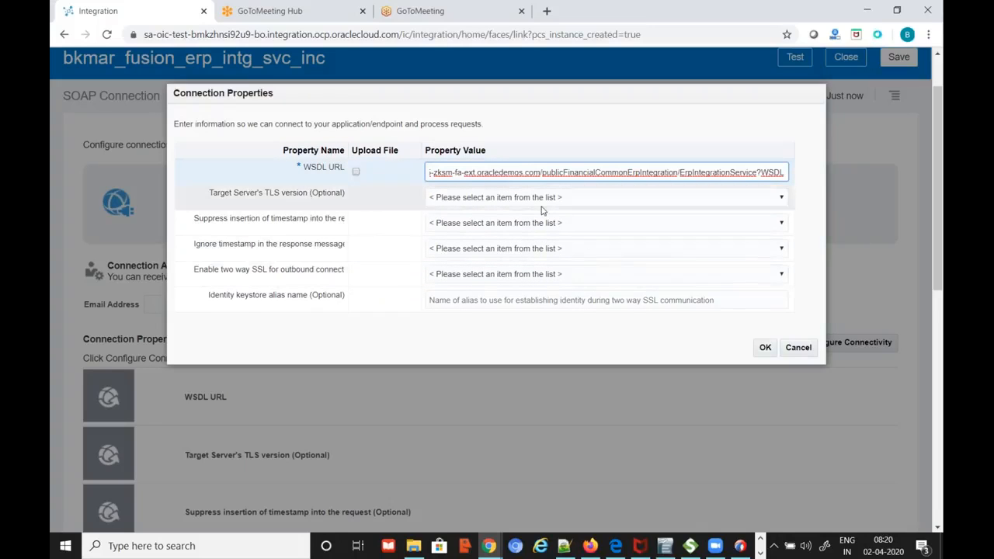
pyautogui.click(765, 347)
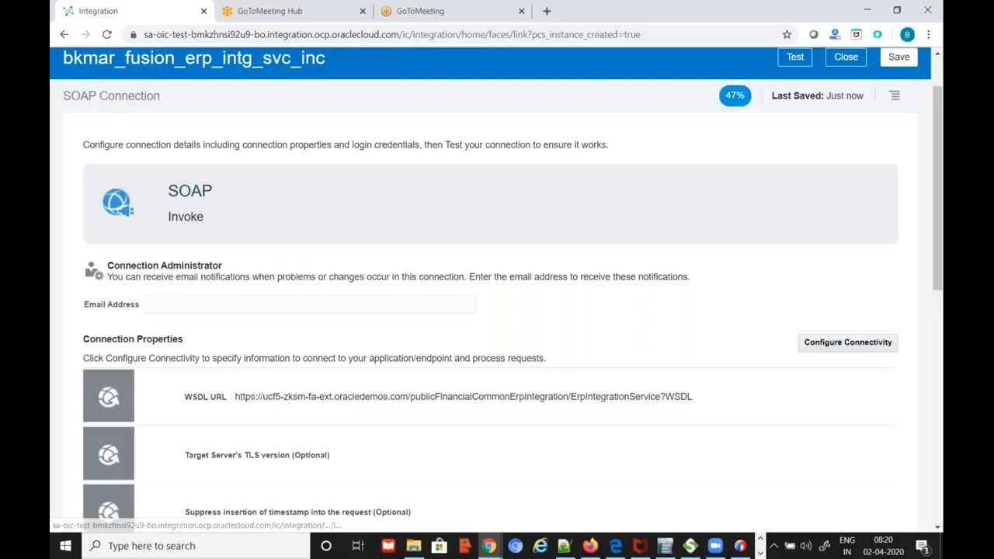
# Open the connection's security settings and enter the Fusion implementation username
pyautogui.scroll(-4, 675, 416)
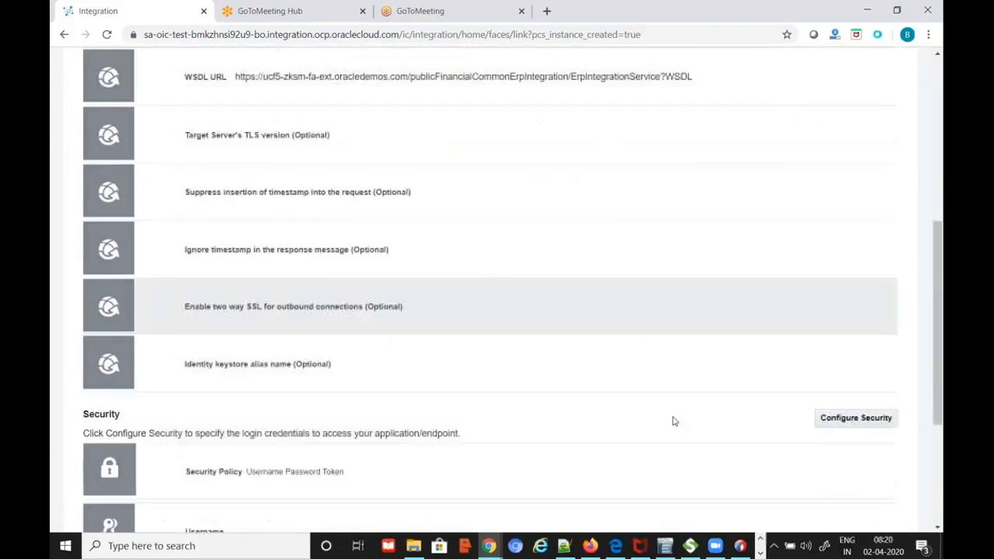
pyautogui.scroll(-2, 674, 422)
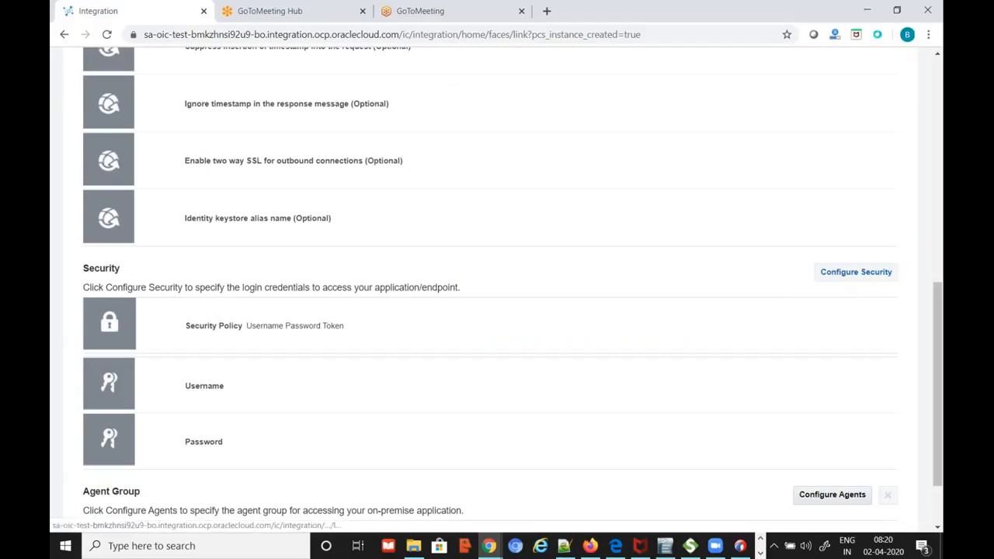
pyautogui.click(856, 272)
pyautogui.click(474, 295)
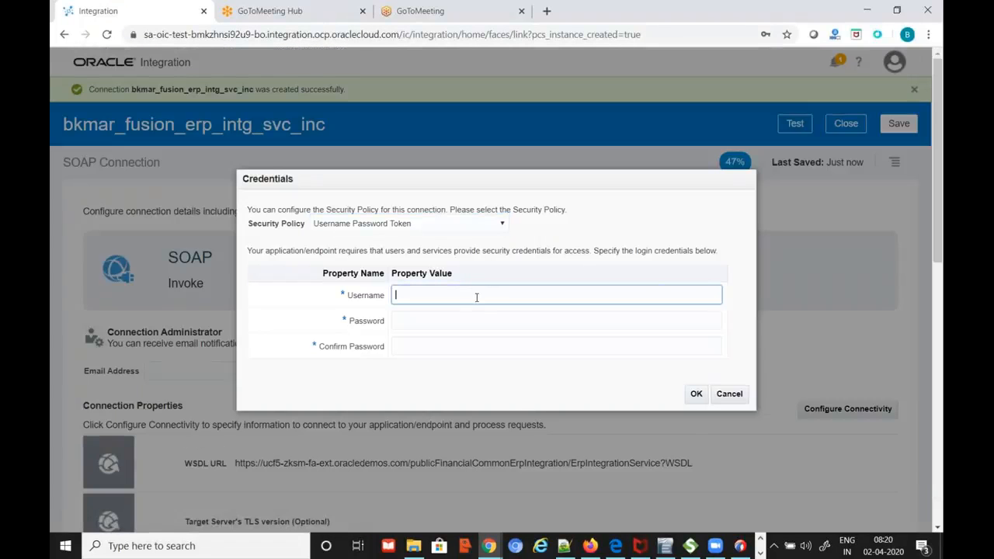
pyautogui.write('FIN_IMPL')
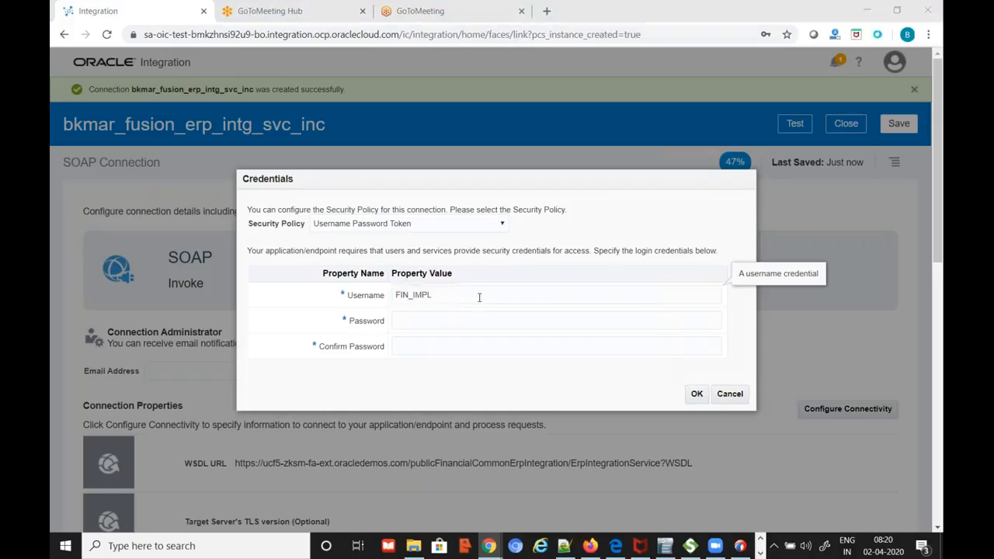
# Copy the password from the notes file into Password and Confirm Password, and confirm the credentials
pyautogui.hotkey('alt', 'Tab')
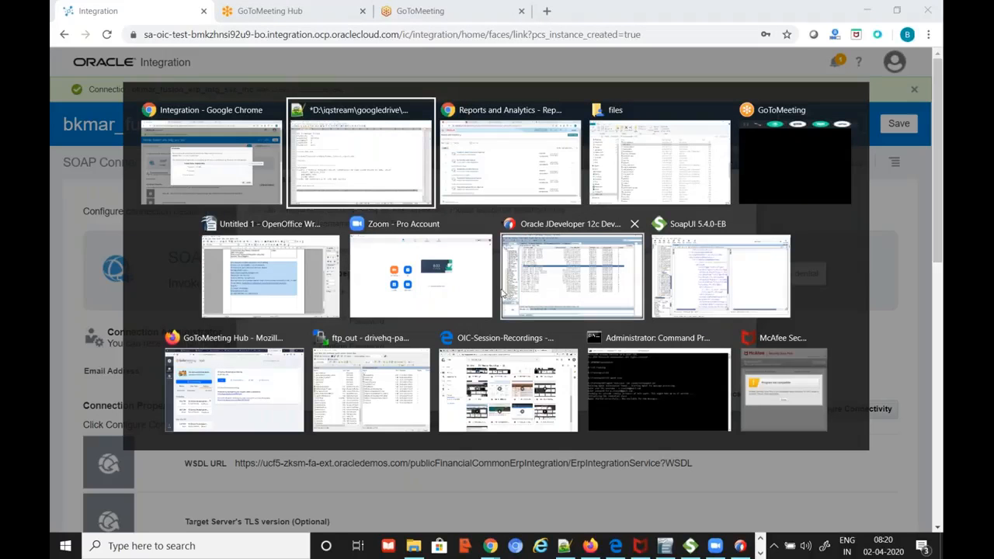
pyautogui.hotkey('alt', 'Tab')
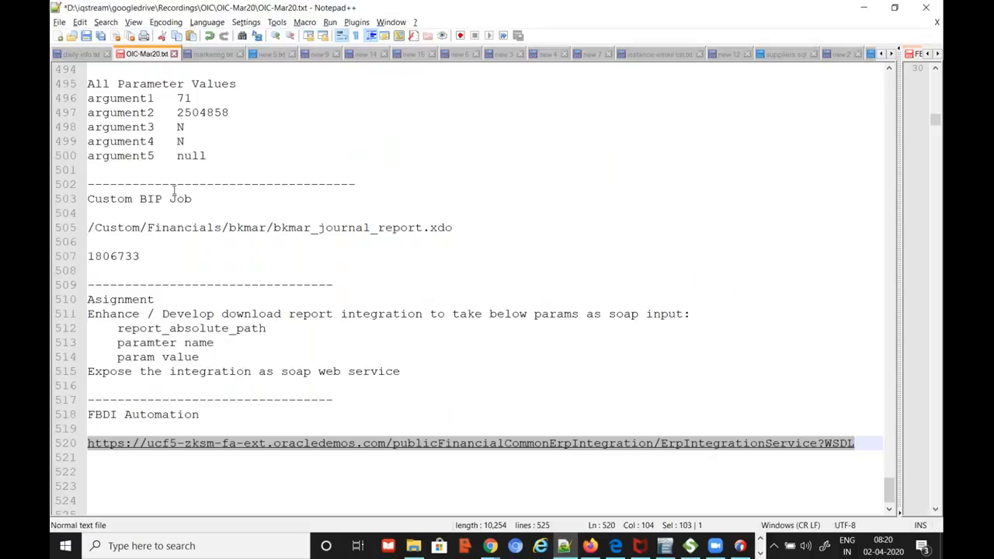
pyautogui.click(82, 55)
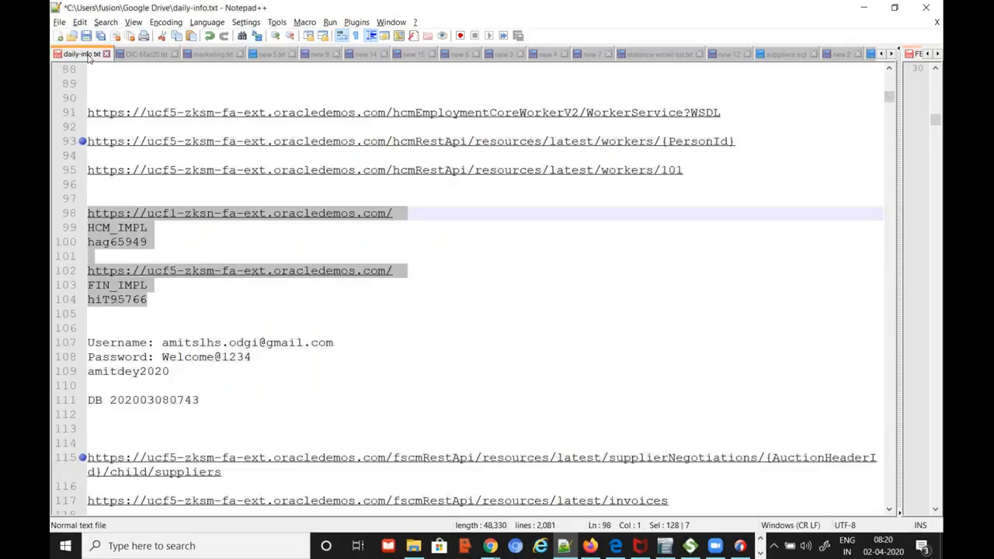
pyautogui.click(189, 304)
pyautogui.hotkey('shift', 'End')
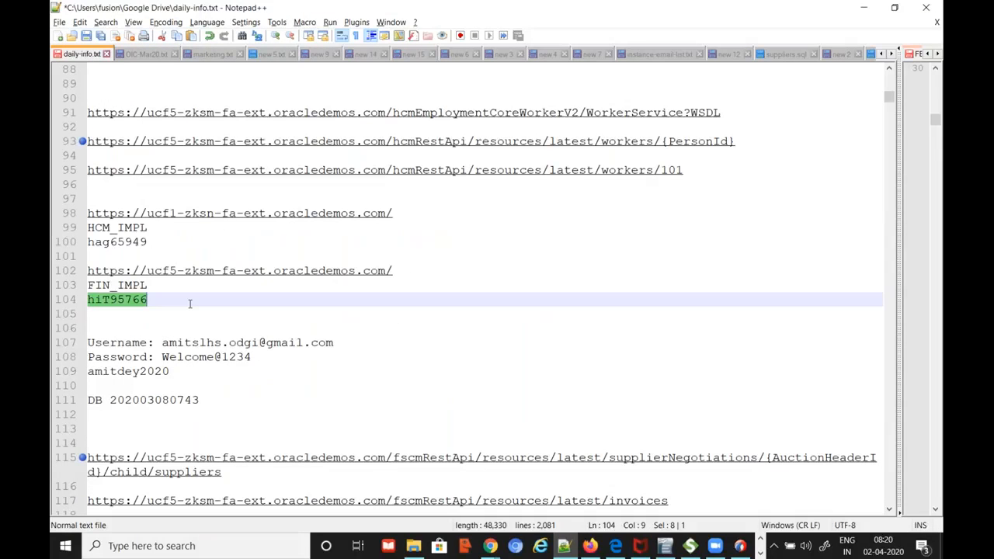
pyautogui.hotkey('alt', 'Tab')
pyautogui.click(466, 317)
pyautogui.hotkey('ctrl', 'v')
pyautogui.click(468, 345)
pyautogui.hotkey('ctrl', 'v')
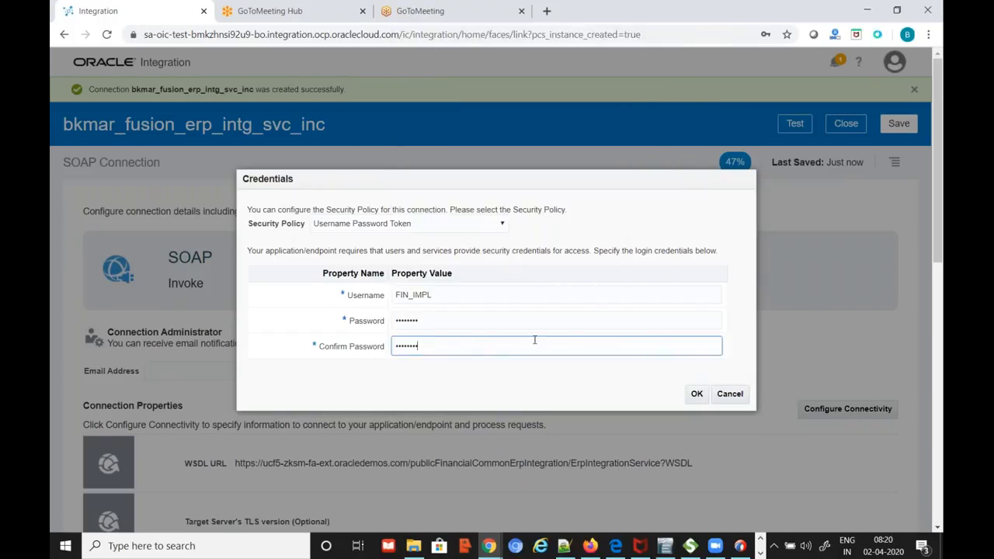
pyautogui.click(696, 394)
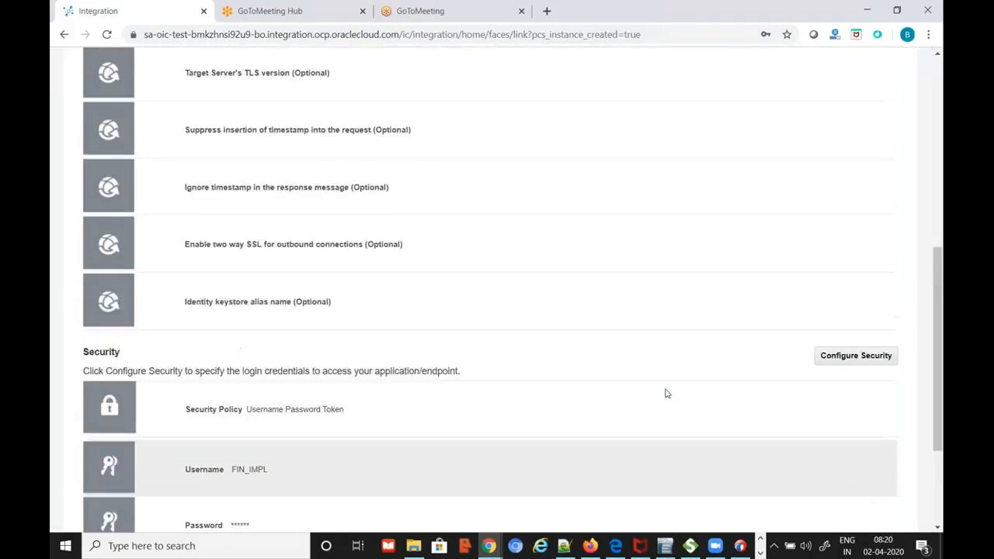
pyautogui.scroll(10, 665, 394)
pyautogui.click(795, 124)
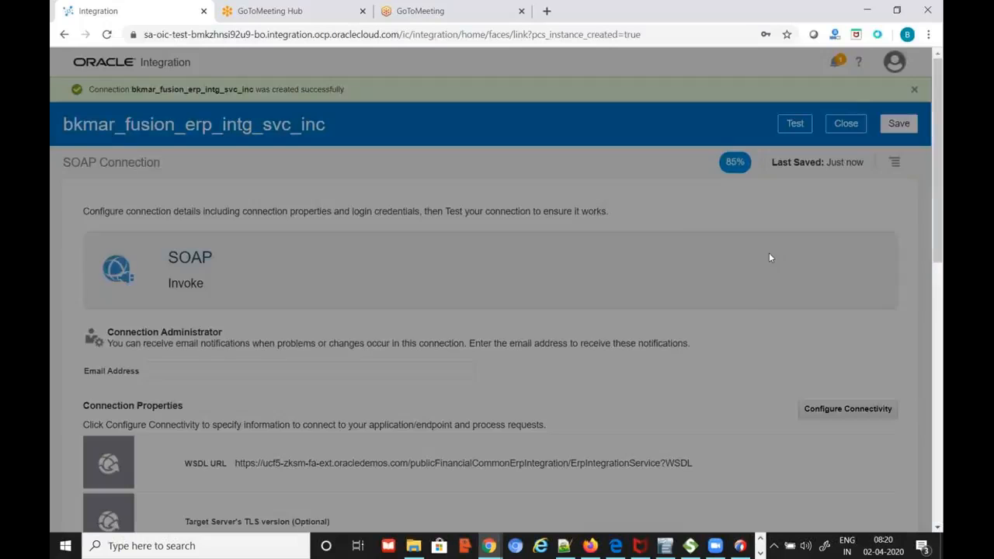
# Validate and test bkmar_fusion_erp_intg_svc_inc to 100%, save it, and close to the Connections list
pyautogui.click(538, 376)
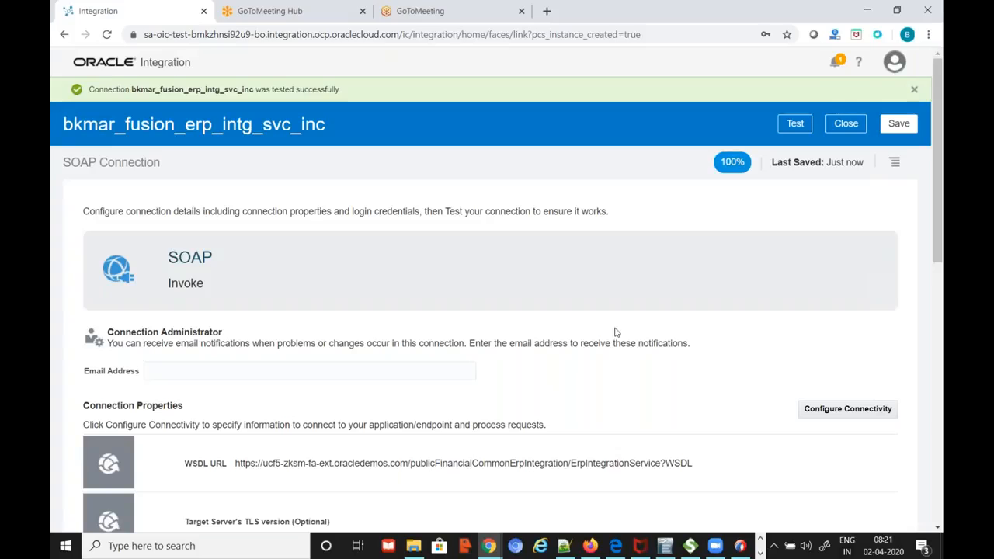
pyautogui.click(895, 124)
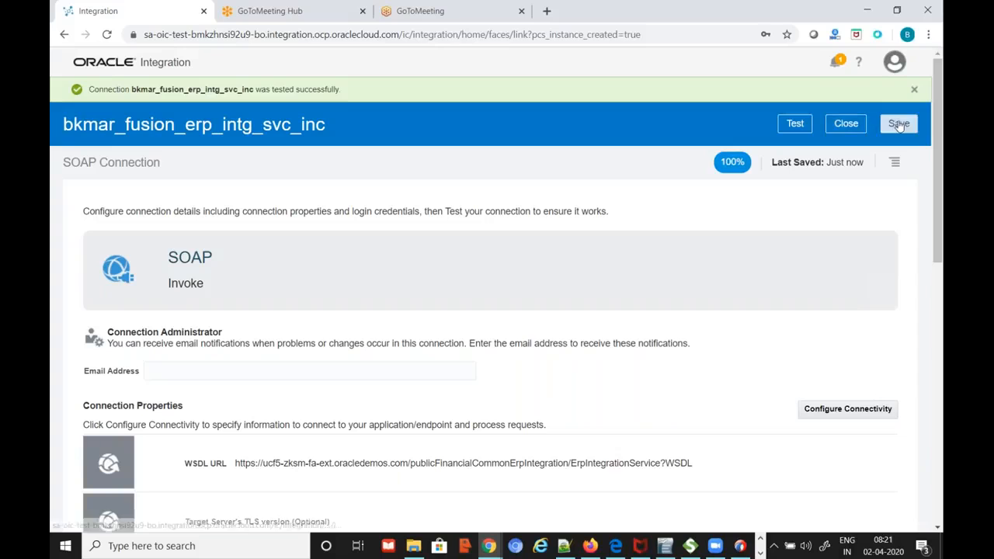
pyautogui.click(856, 131)
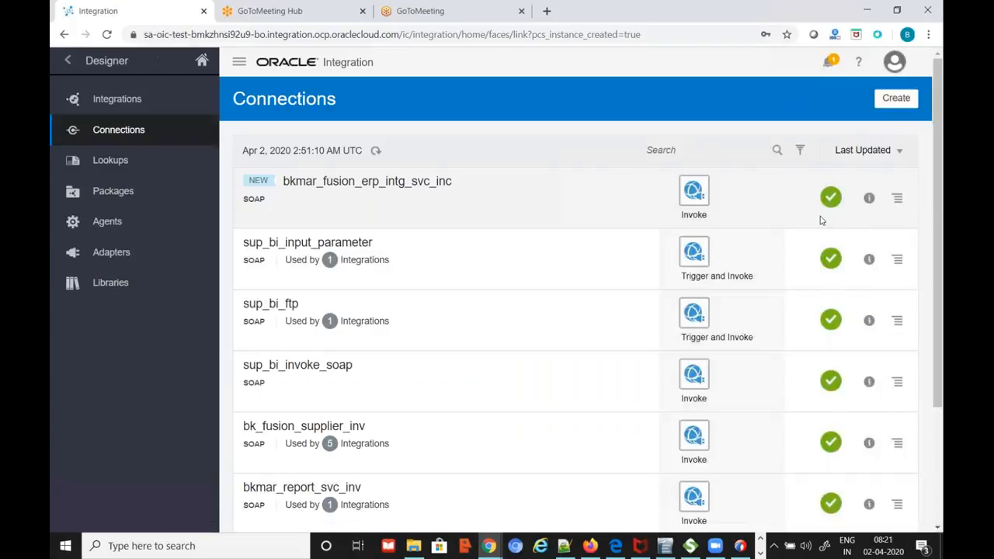
pyautogui.click(124, 110)
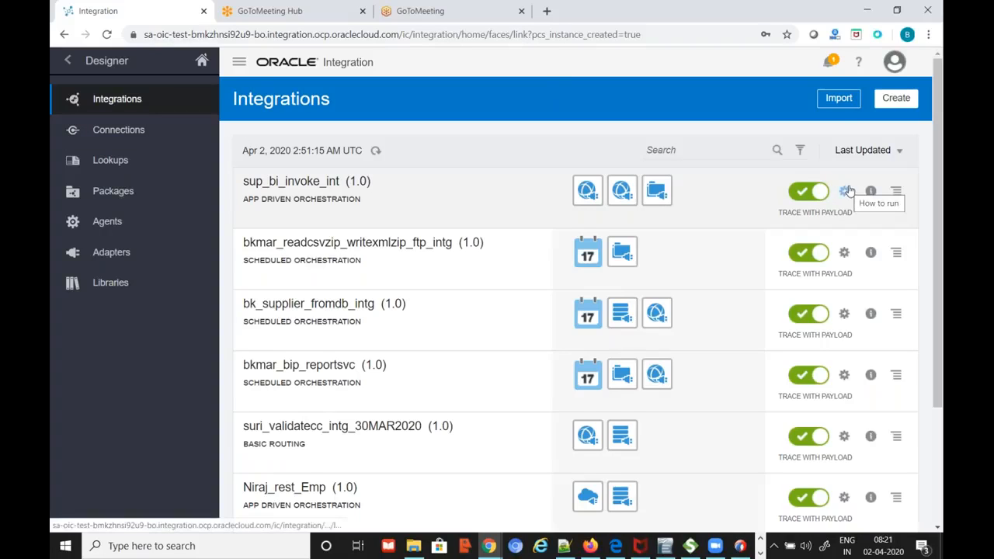
pyautogui.click(897, 99)
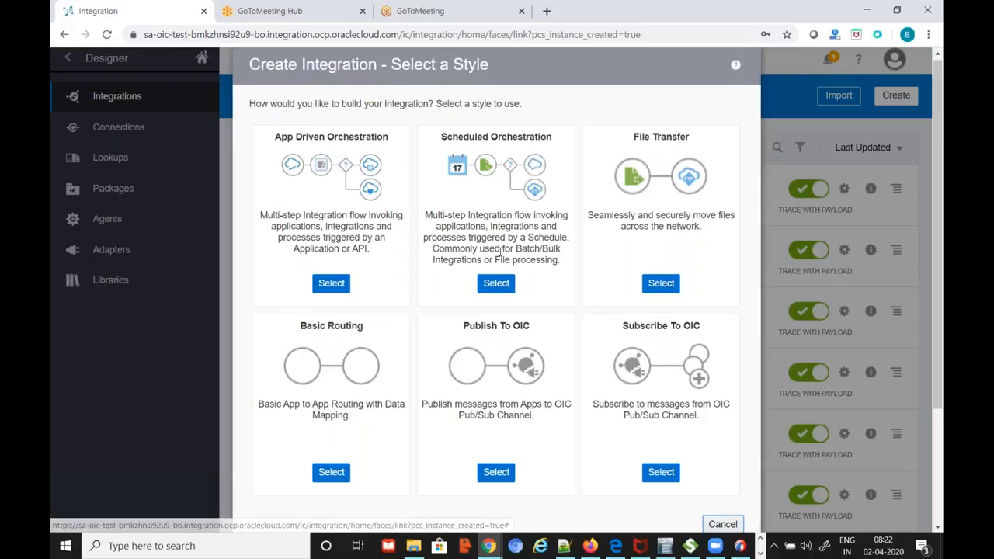
pyautogui.click(722, 525)
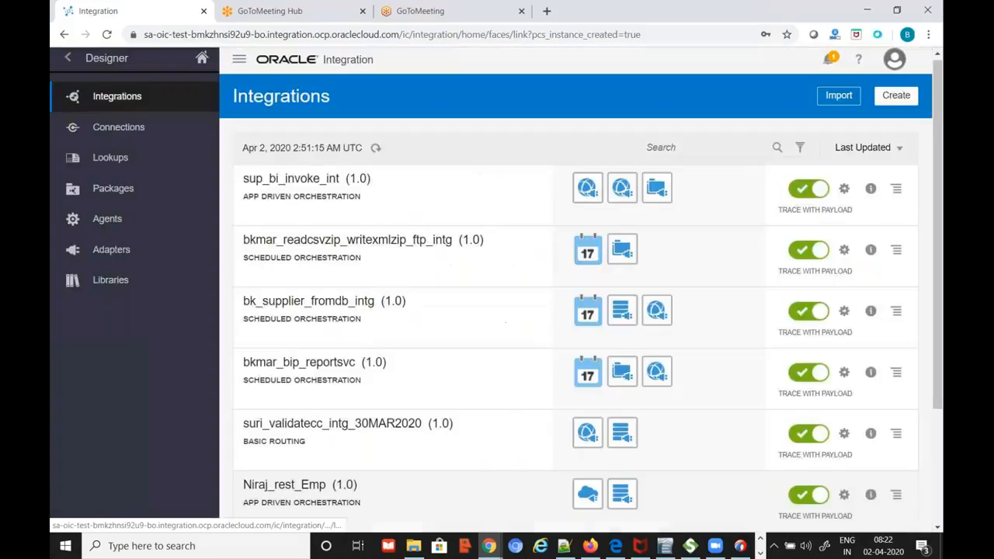
pyautogui.click(109, 129)
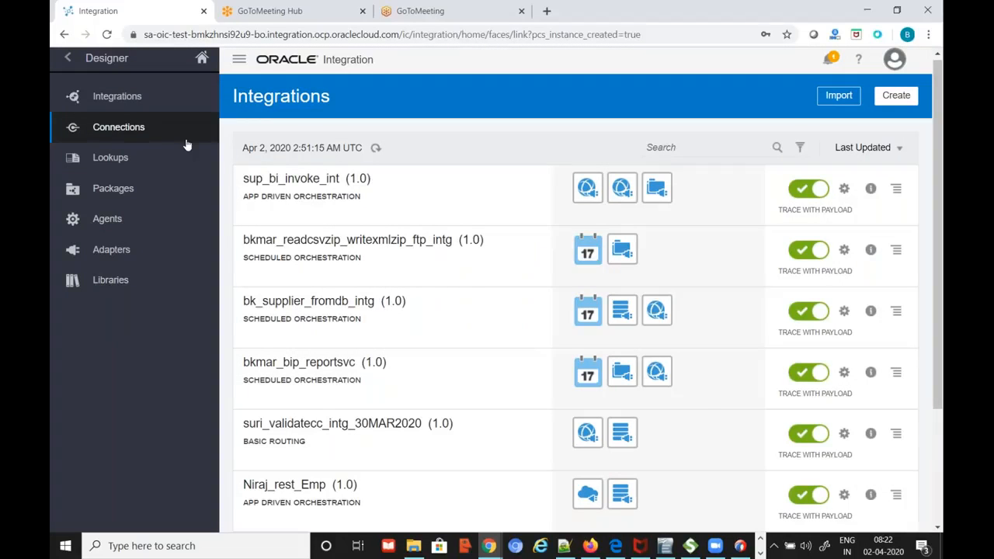
# Create a File-adapter connection named bkmar_file_trigger with the Trigger role
pyautogui.click(897, 99)
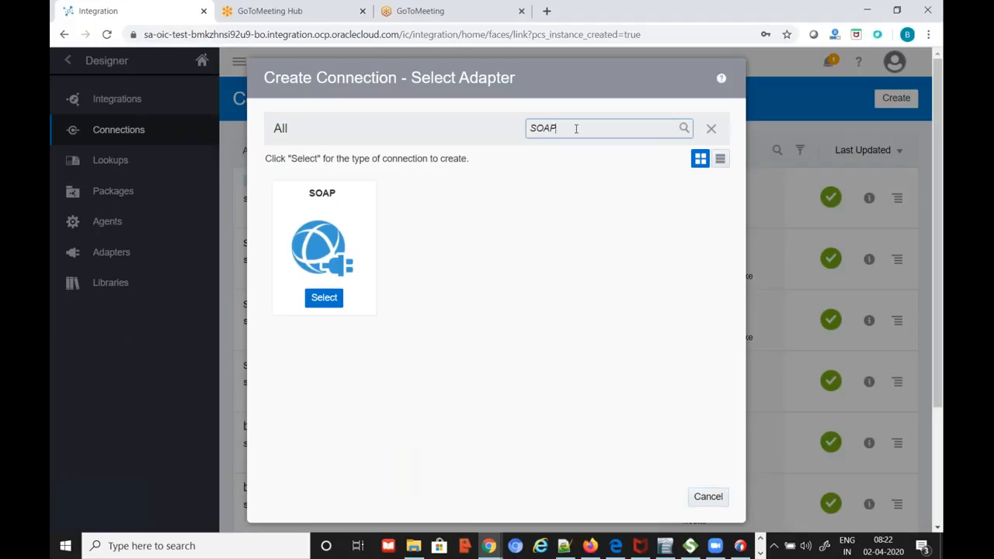
pyautogui.moveTo(575, 128); pyautogui.dragTo(488, 132)
pyautogui.write('file')
pyautogui.click(543, 150)
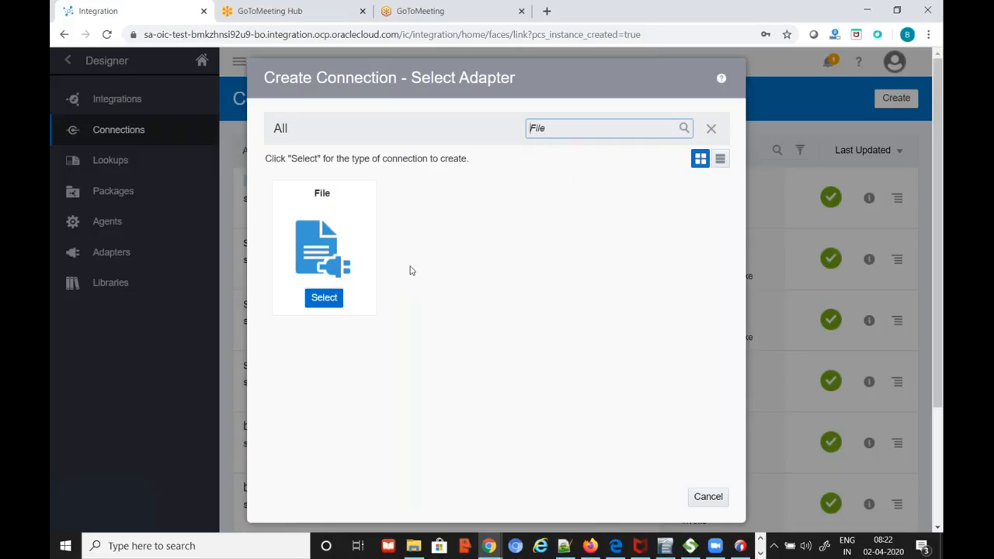
pyautogui.click(326, 304)
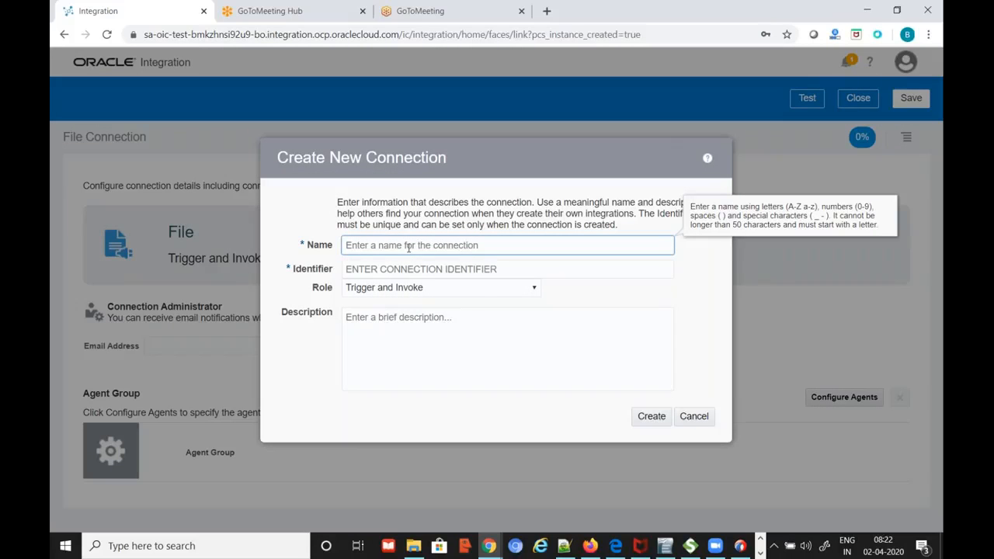
pyautogui.write('bkmr')
pyautogui.press('BackSpace')
pyautogui.write('ar_file')
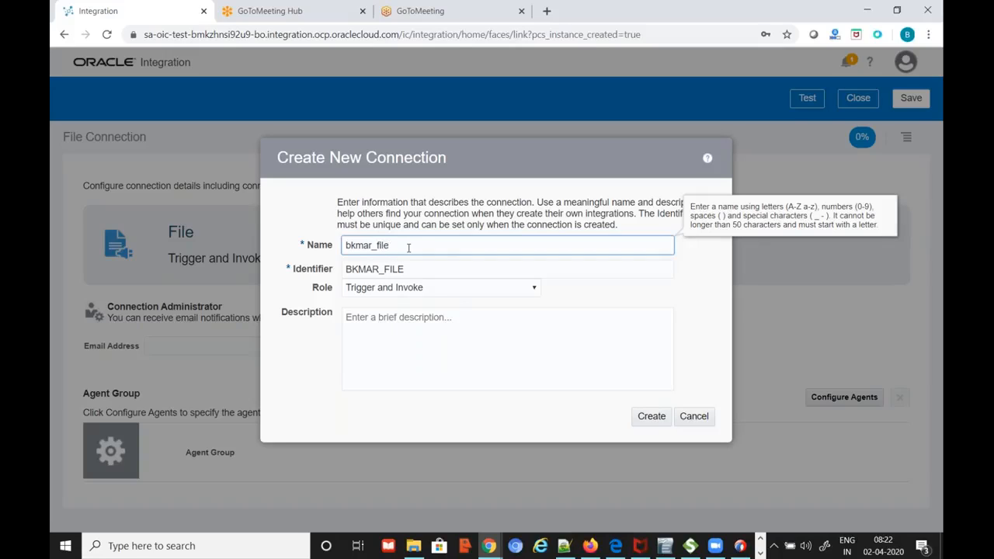
pyautogui.write('_trigger')
pyautogui.click(470, 293)
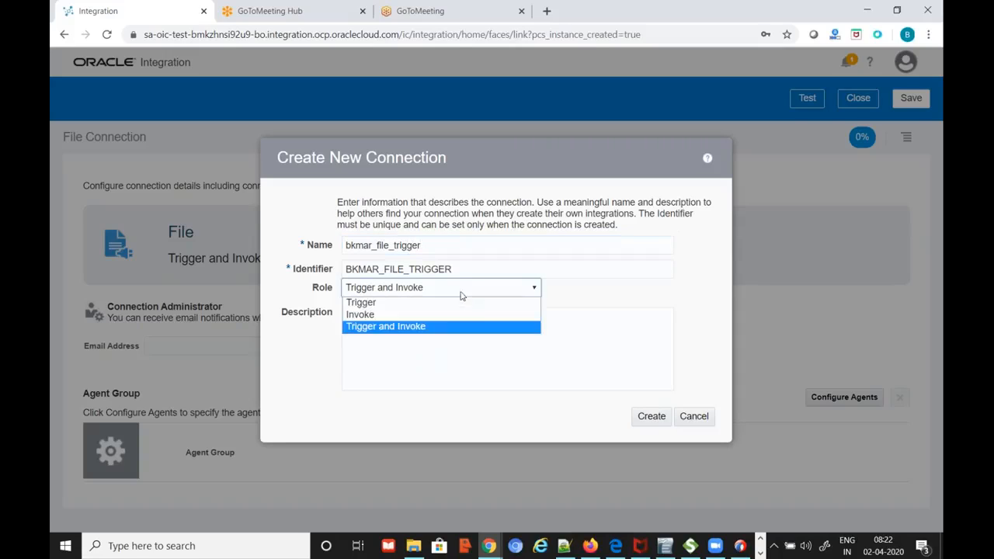
pyautogui.click(402, 301)
pyautogui.click(650, 416)
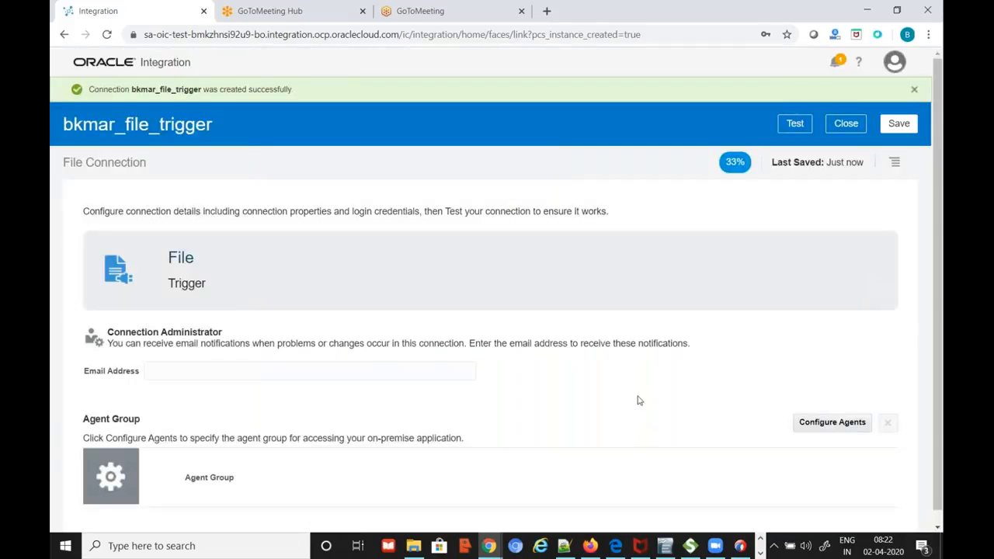
# Assign agent group BK__AGENT11 to bkmar_file_trigger, then test, save and close it
pyautogui.scroll(-1, 291, 476)
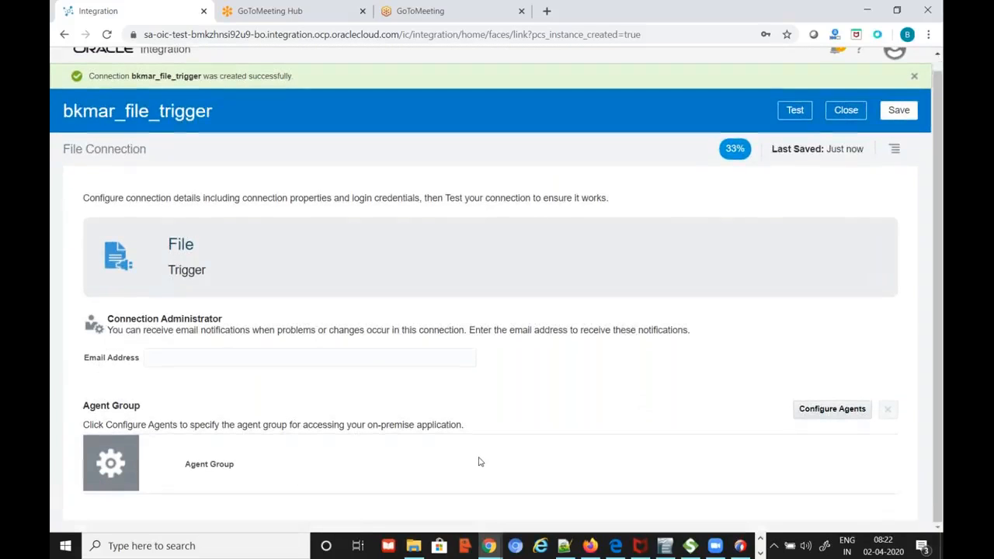
pyautogui.click(825, 412)
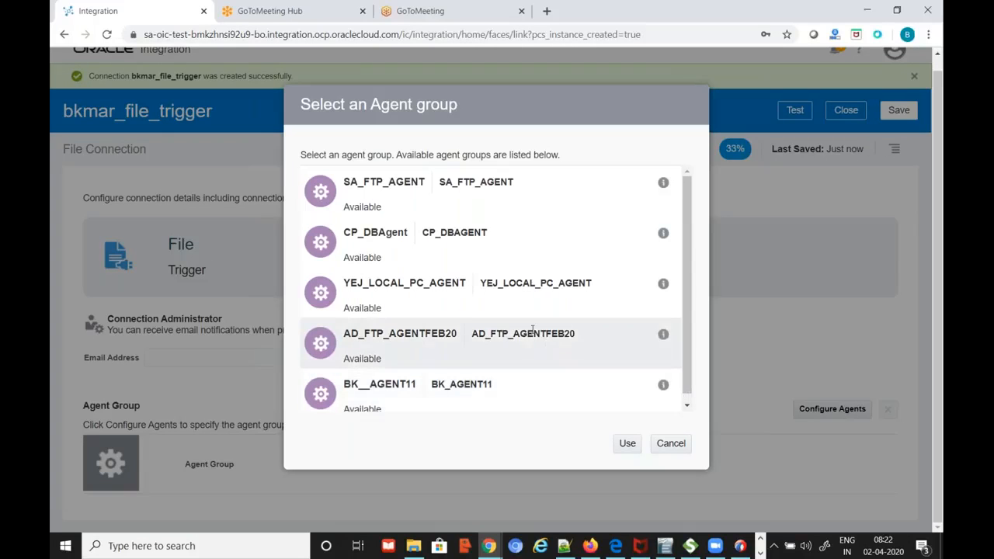
pyautogui.scroll(-1, 544, 365)
pyautogui.click(590, 388)
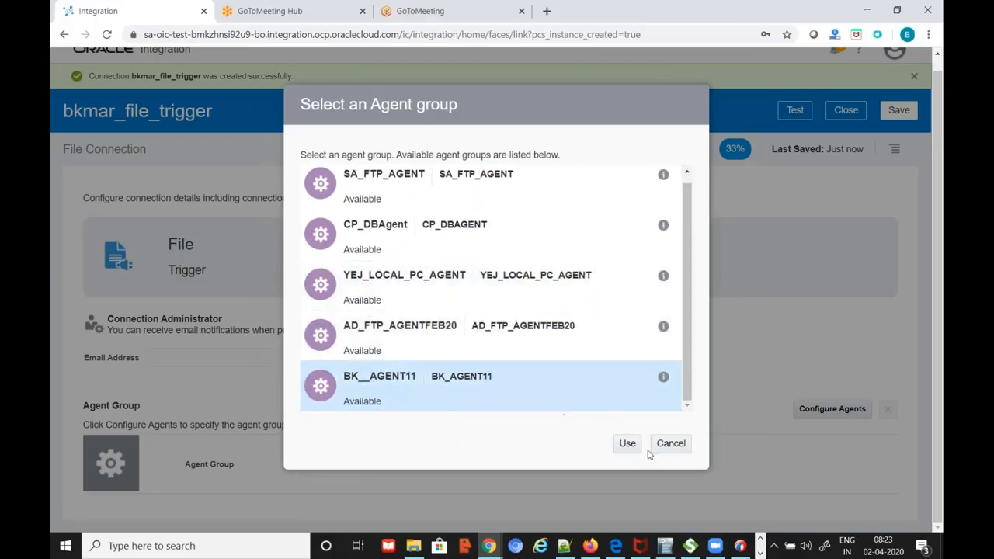
pyautogui.click(627, 446)
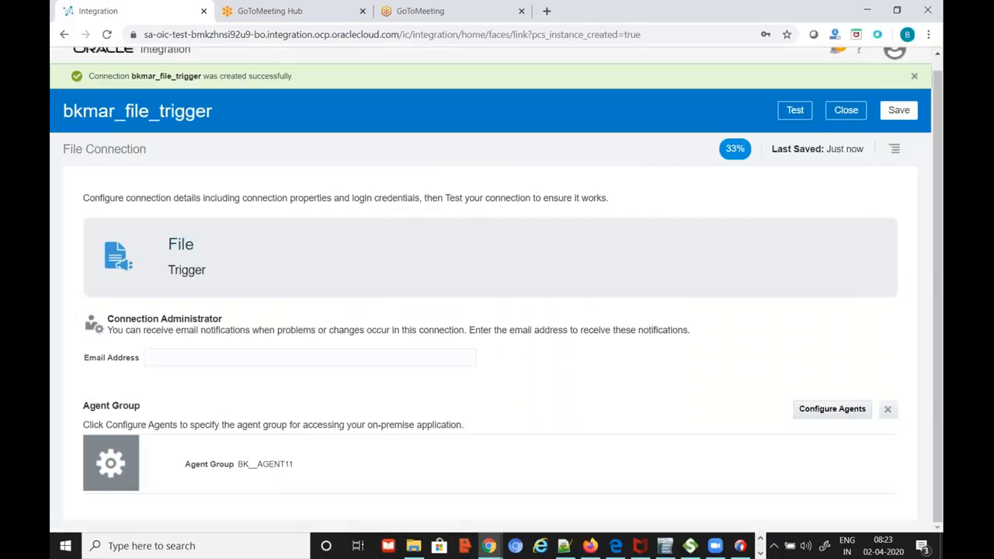
pyautogui.click(794, 109)
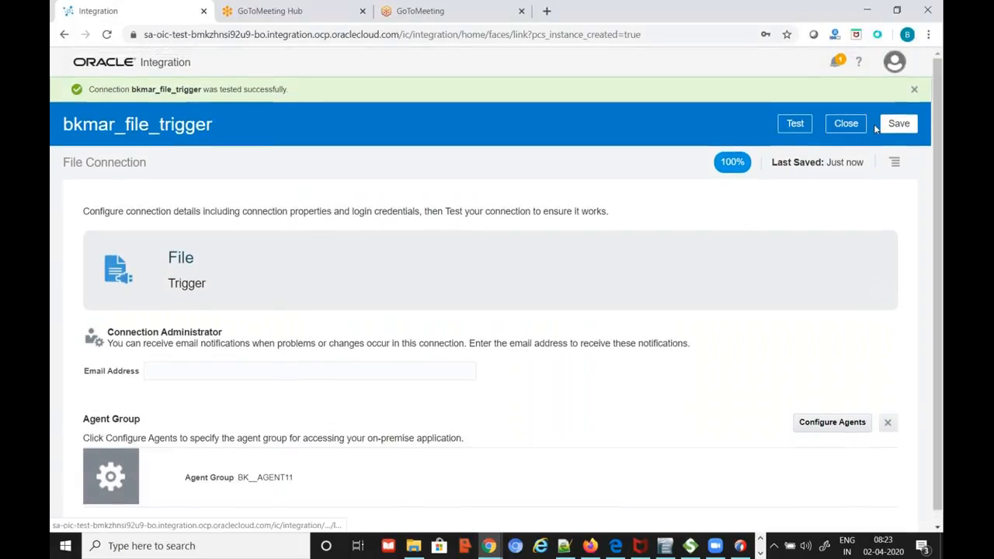
pyautogui.click(897, 125)
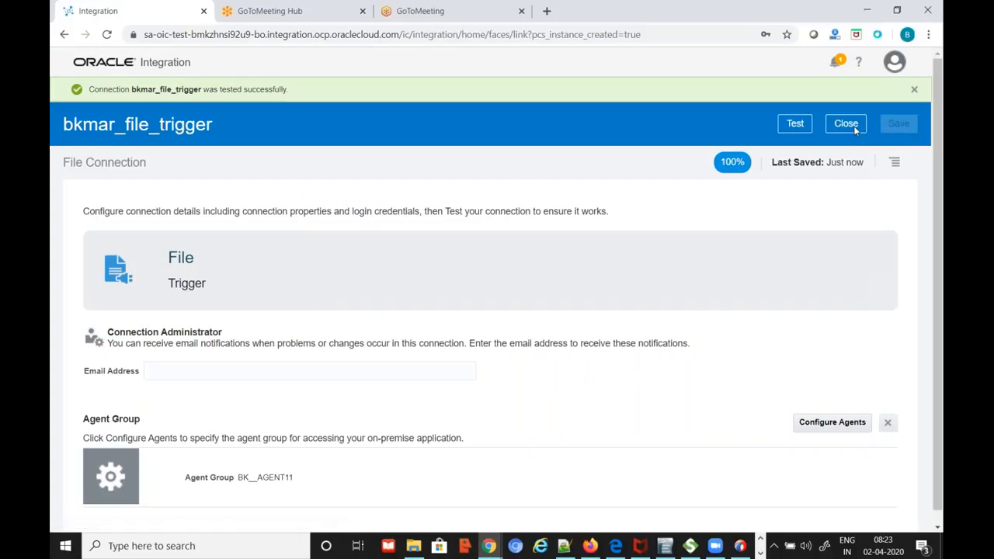
pyautogui.click(846, 124)
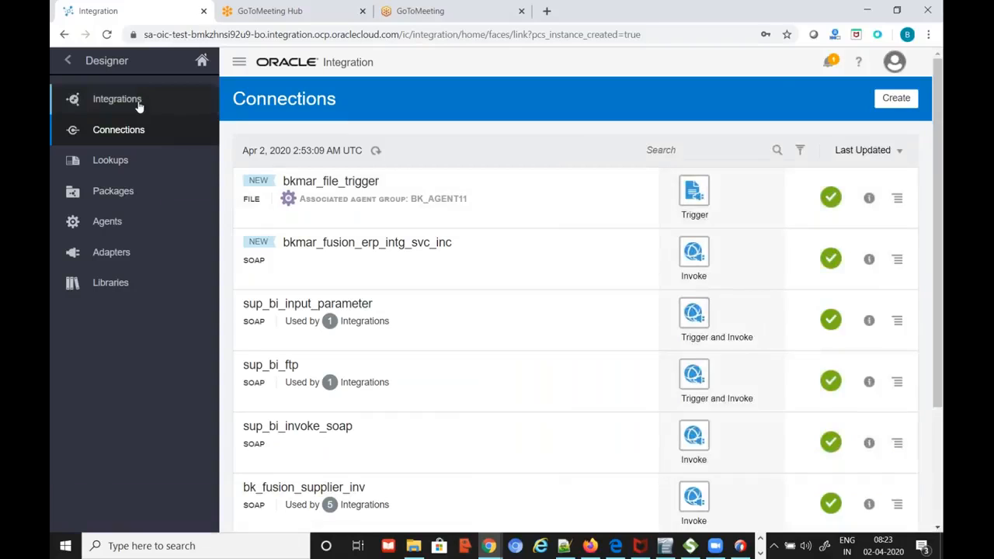
# Open the Integrations list, search it for 'bkmar', then clear the search
pyautogui.click(135, 106)
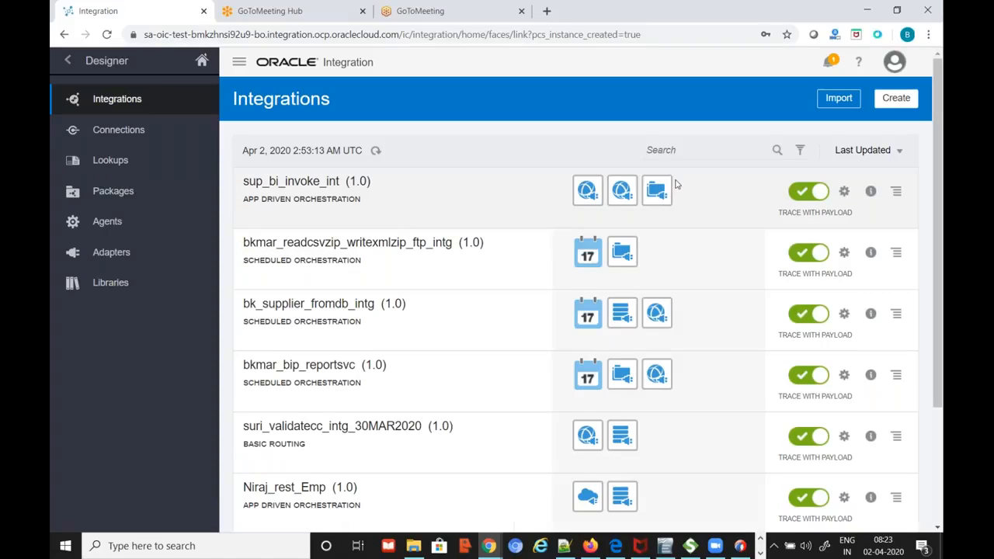
pyautogui.click(694, 151)
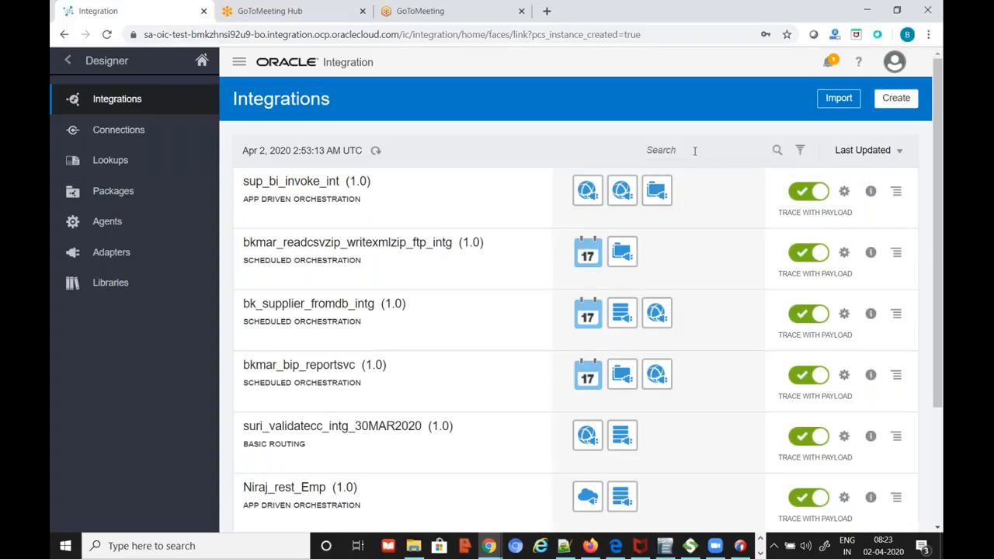
pyautogui.write('bkmar')
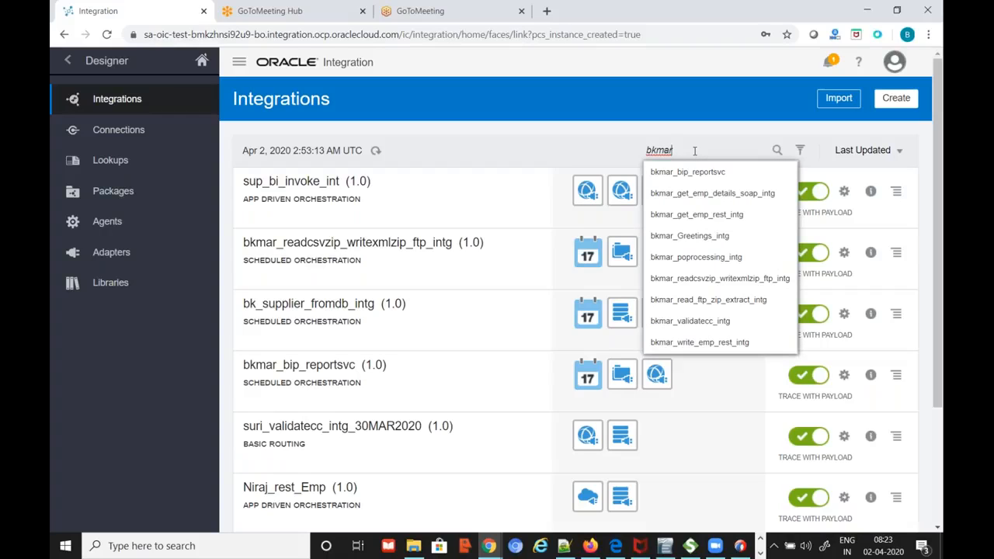
pyautogui.press('BackSpace')
pyautogui.press('BackSpace')
pyautogui.press('BackSpace')
pyautogui.press('BackSpace')
pyautogui.press('BackSpace')
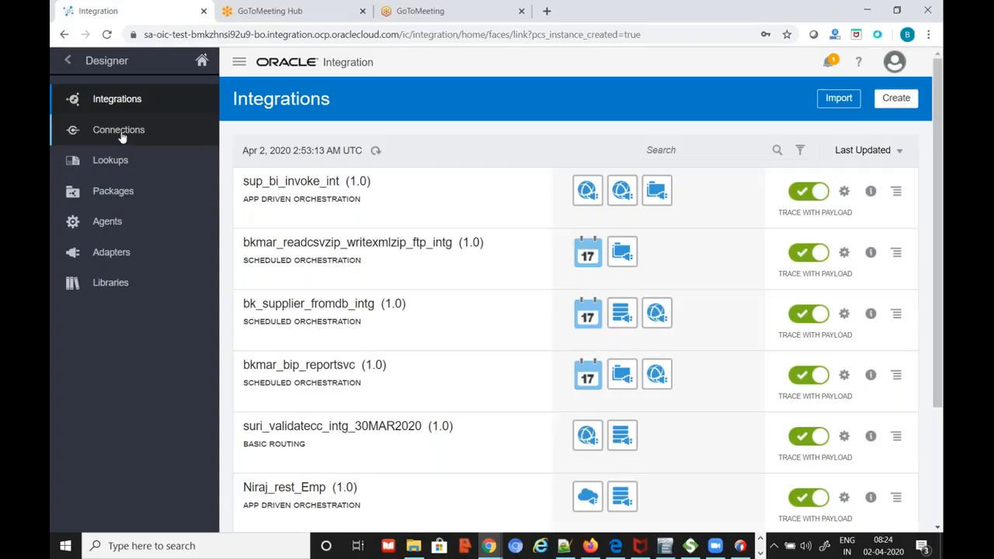
# From Connections, start a new connection with the SOAP adapter, then cancel without creating it
pyautogui.click(121, 134)
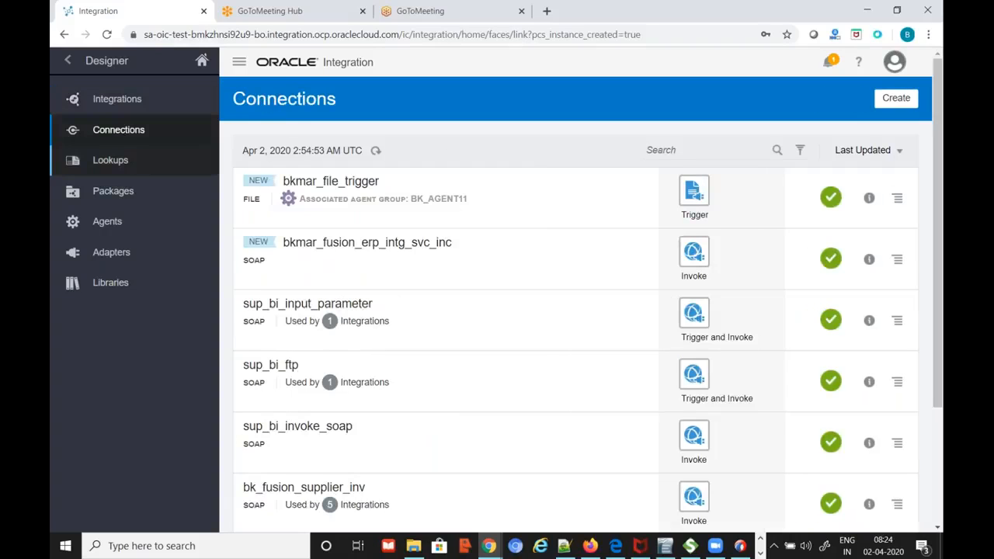
pyautogui.click(901, 101)
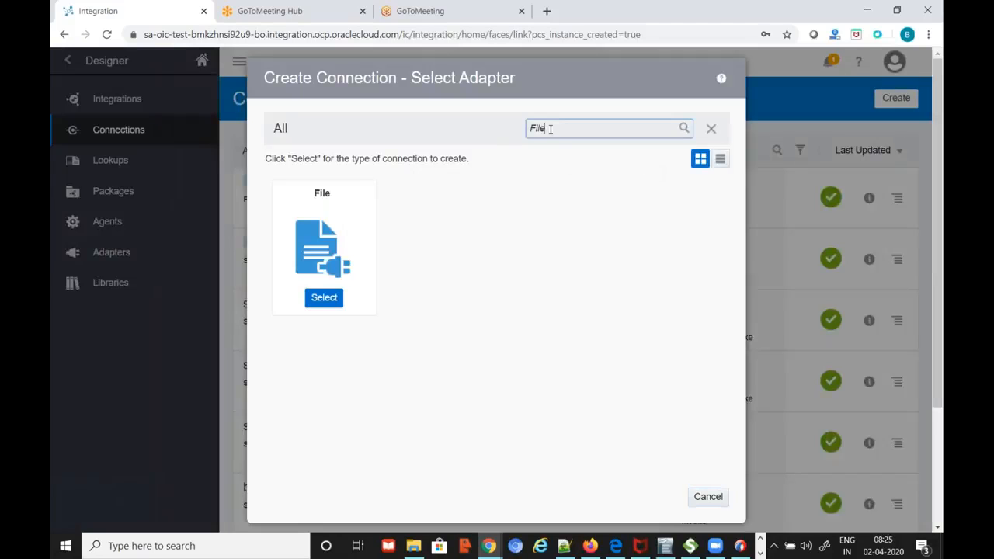
pyautogui.write('SOAP')
pyautogui.press('Return')
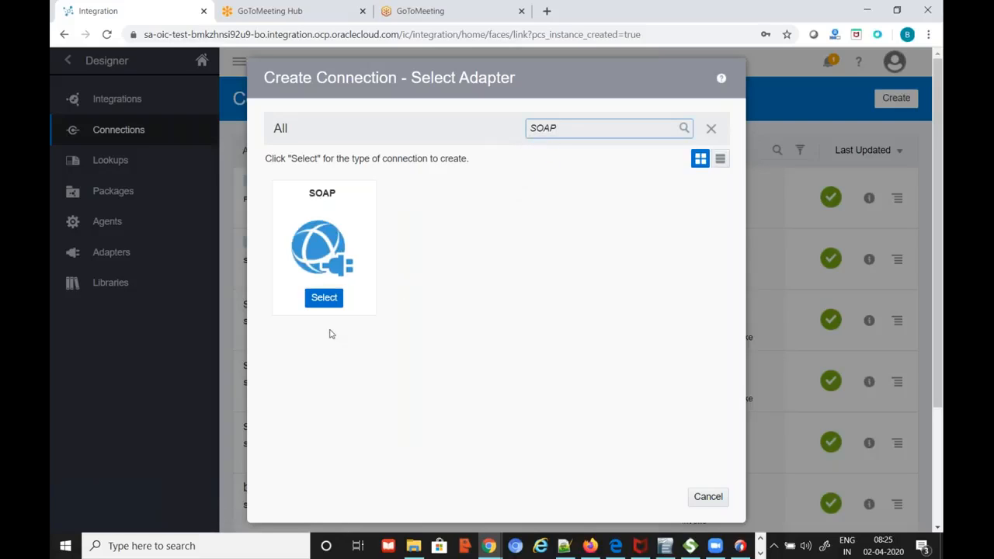
pyautogui.click(323, 298)
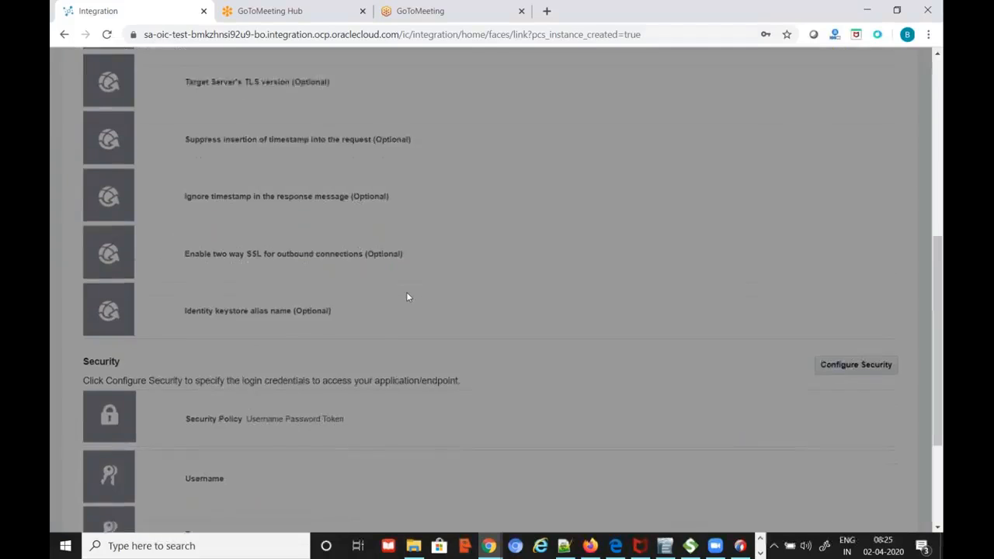
pyautogui.scroll(-3, 406, 297)
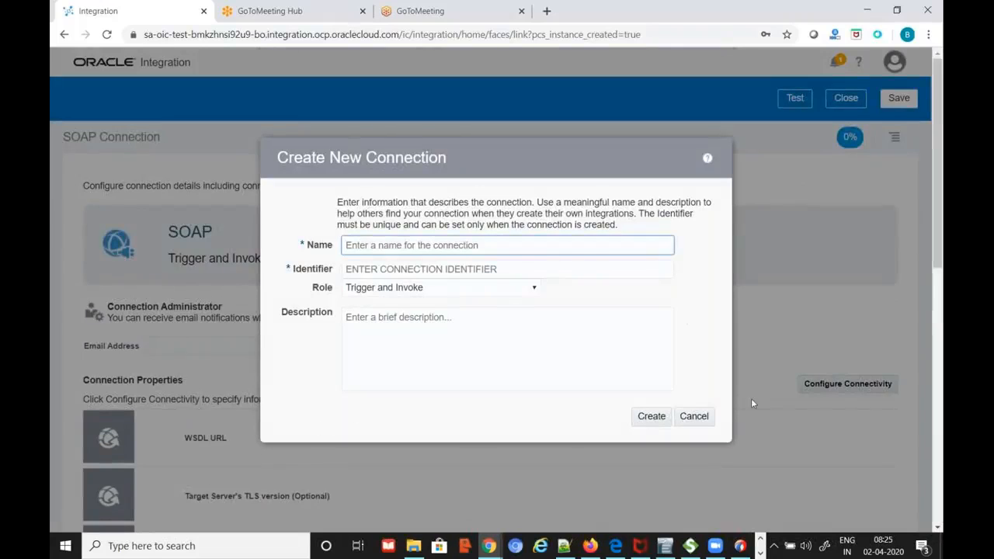
pyautogui.click(701, 418)
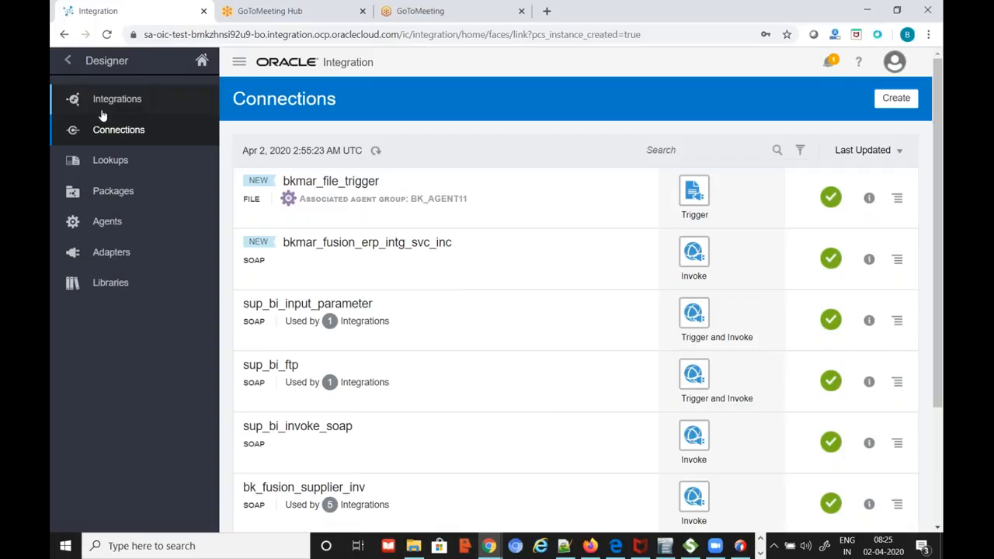
# Create an App Driven Orchestration integration named bkmar_fbdi_intg in package bkmar
pyautogui.click(107, 104)
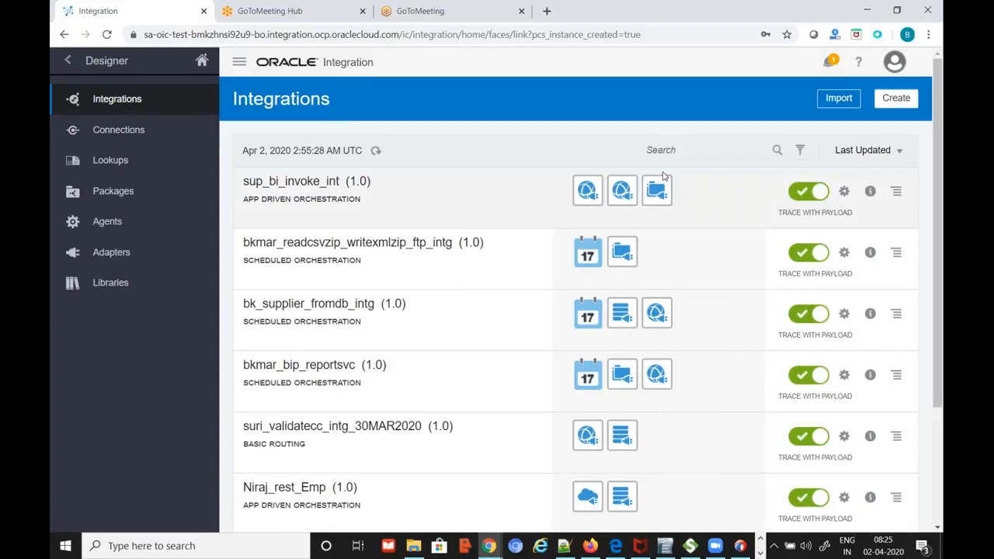
pyautogui.click(896, 100)
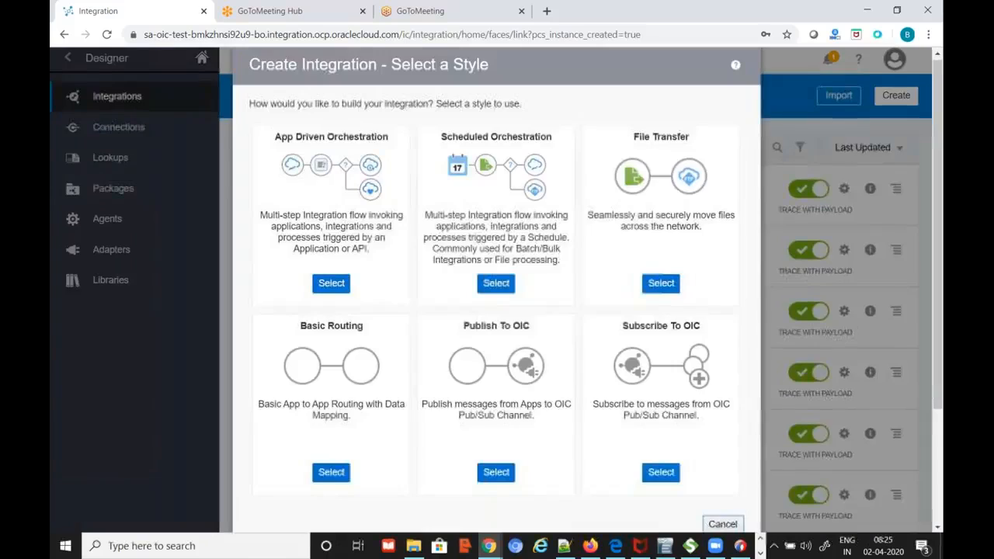
pyautogui.click(332, 285)
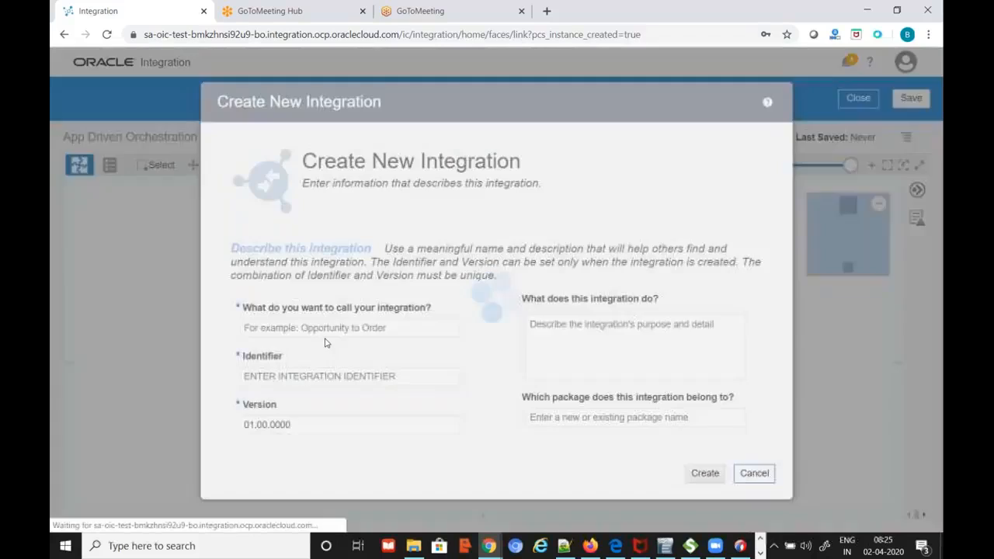
pyautogui.click(412, 327)
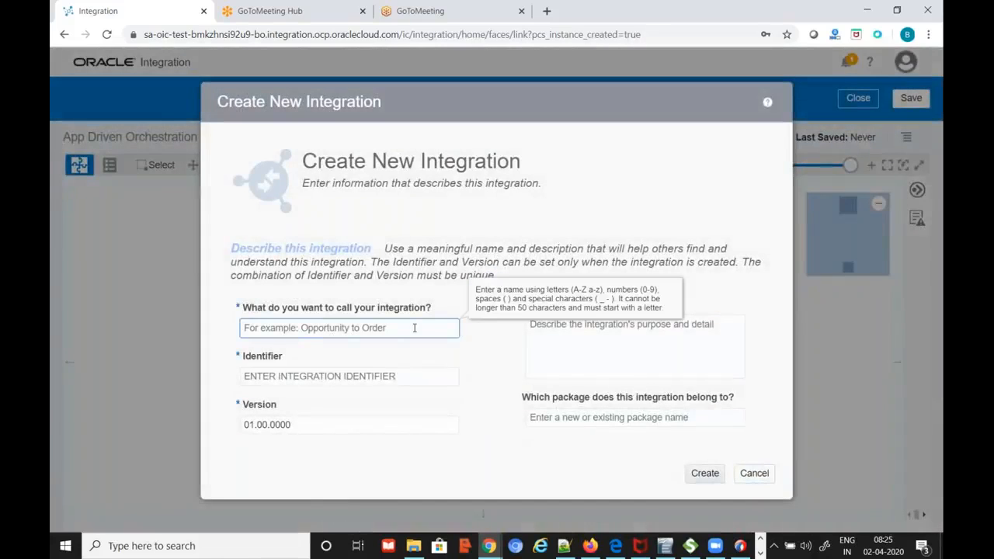
pyautogui.write('bkm')
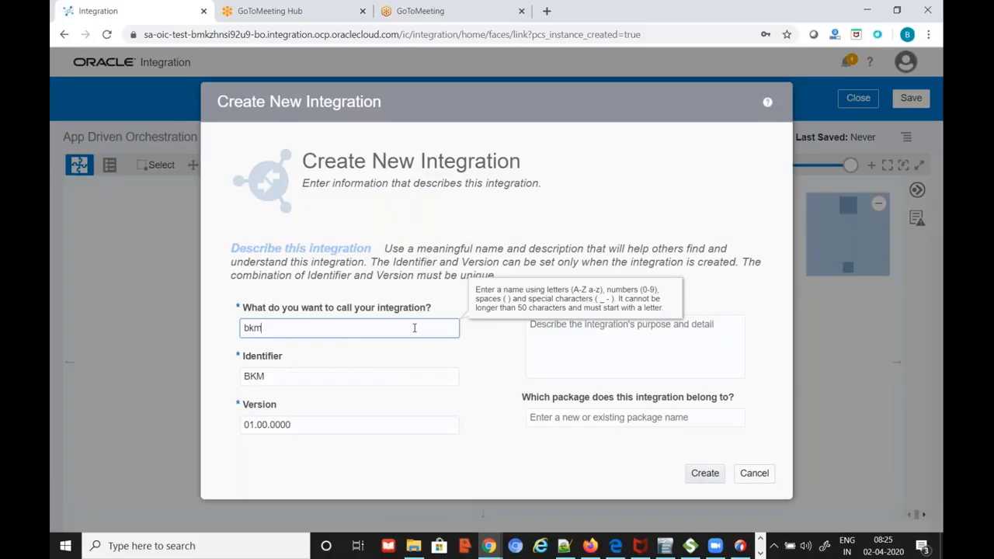
pyautogui.write('ar_fbdi_intg')
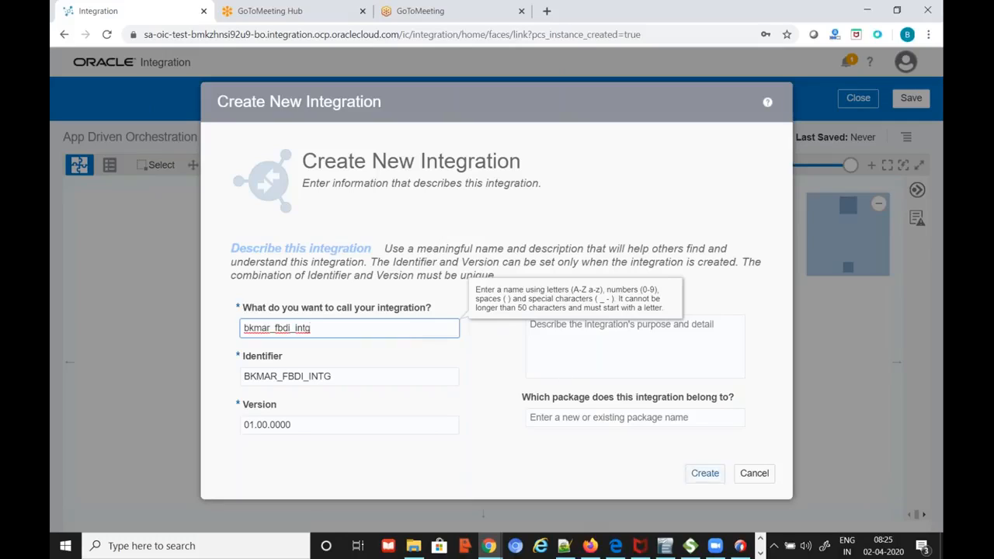
pyautogui.click(684, 420)
pyautogui.write('bkmar')
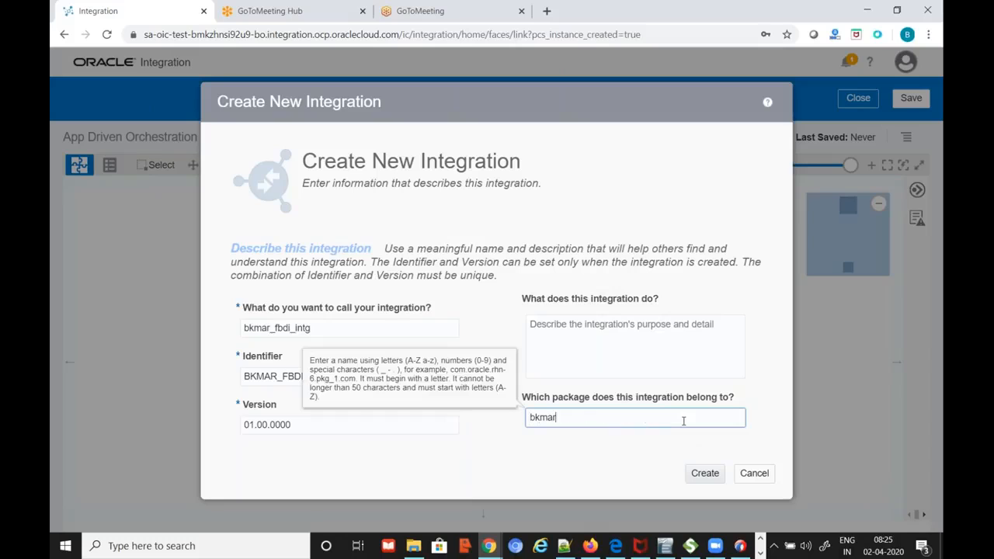
pyautogui.click(705, 473)
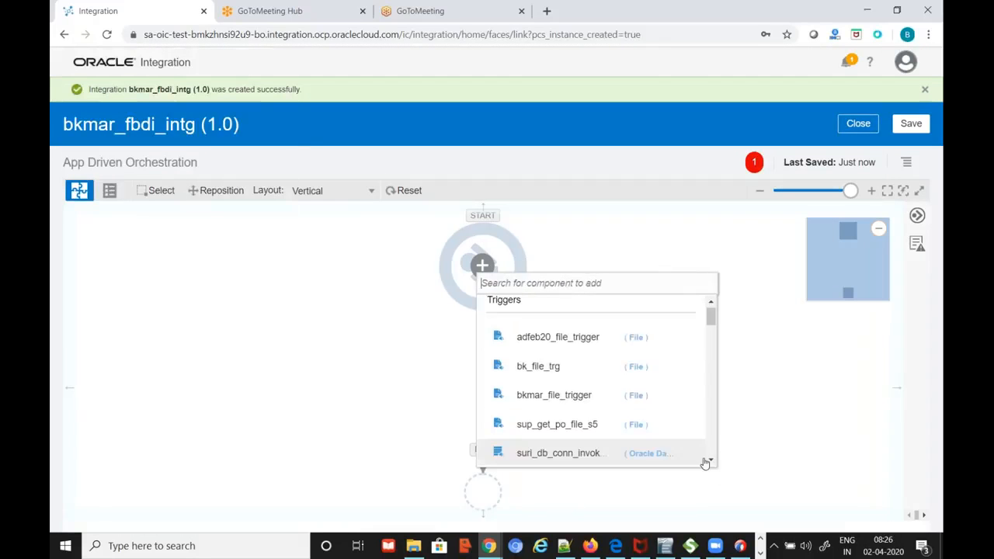
pyautogui.hotkey('alt', 'Tab')
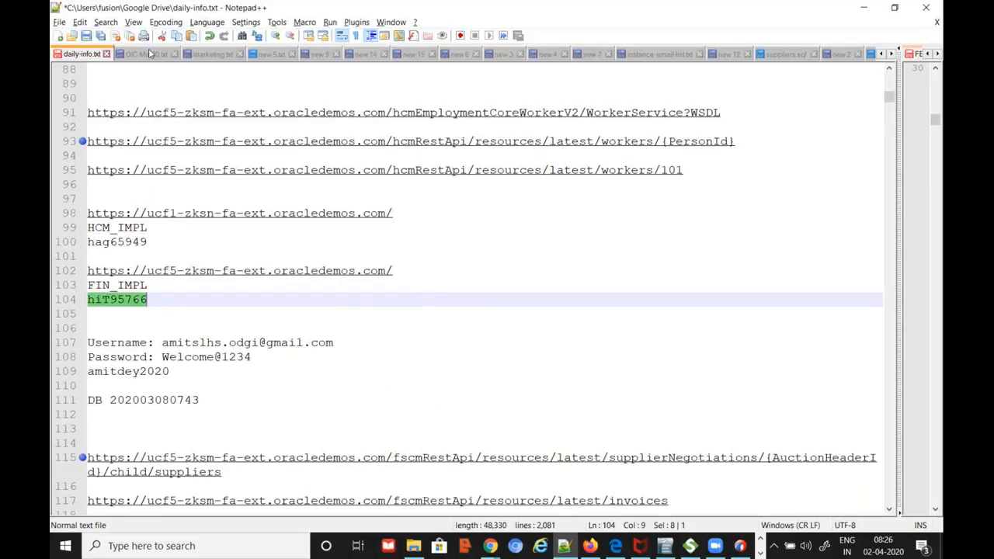
# In OIC-Mar20.txt, add 'Read file from local system' with indented sub-point 'csv according the fbdi template'
pyautogui.click(147, 54)
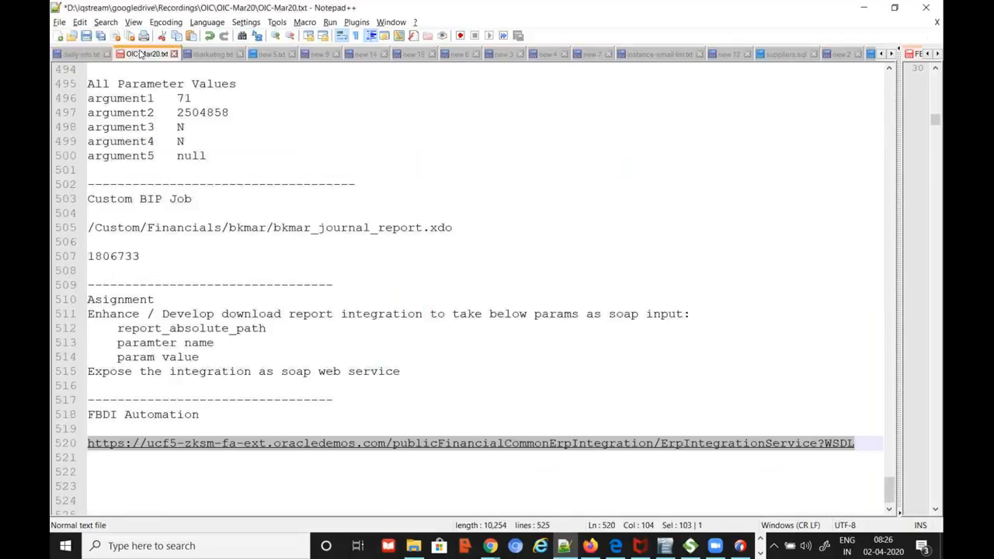
pyautogui.click(233, 458)
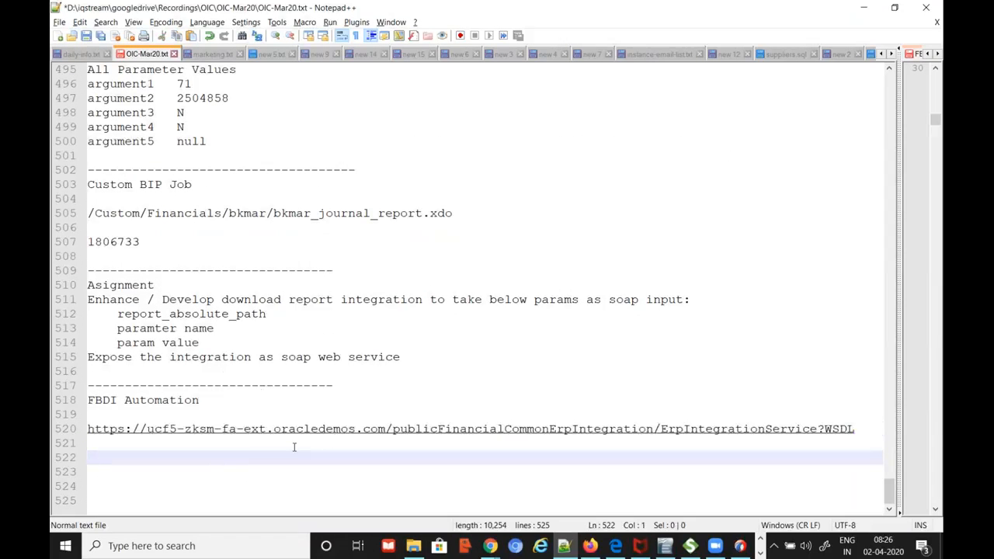
pyautogui.write('Read file f')
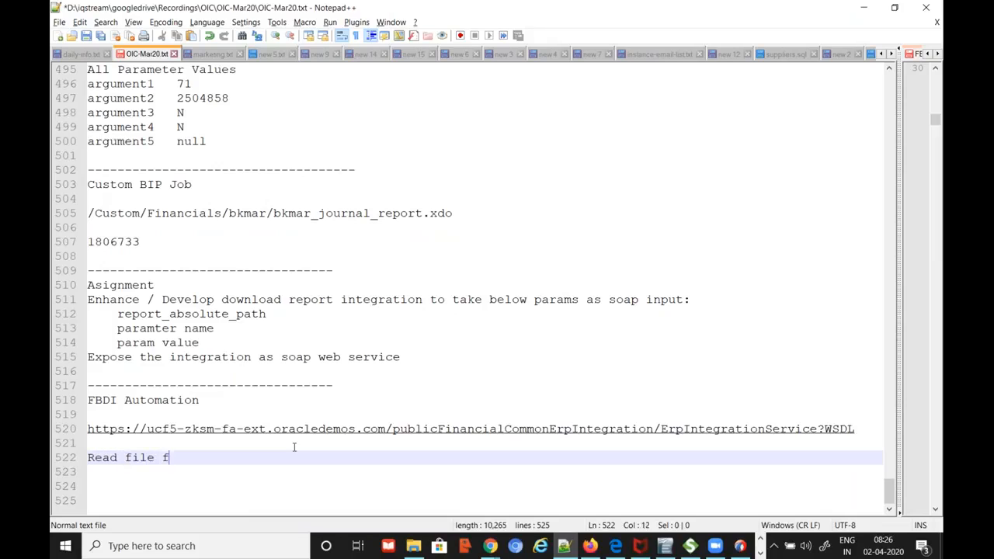
pyautogui.write('rom local system')
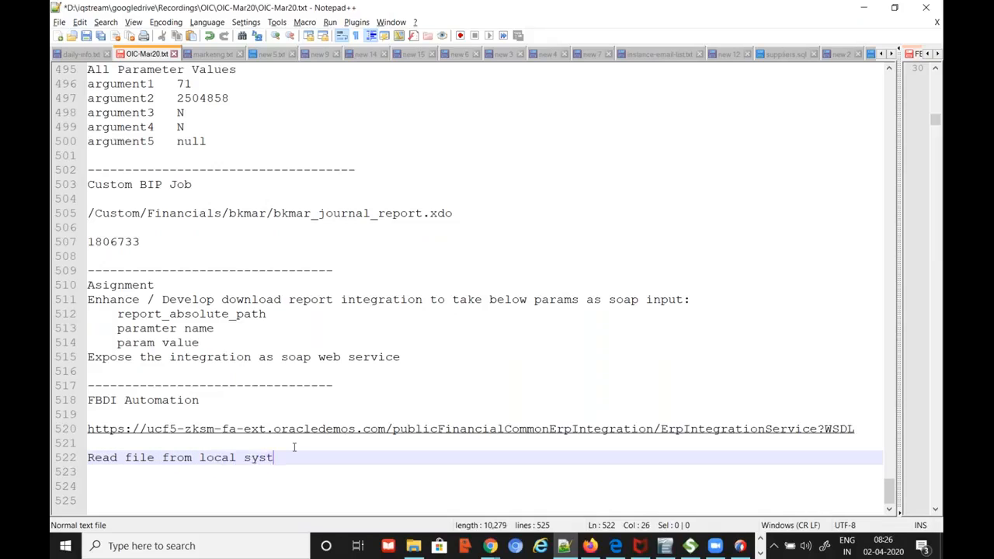
pyautogui.press('Return')
pyautogui.press('Tab')
pyautogui.write('csv according the fbdi templa')
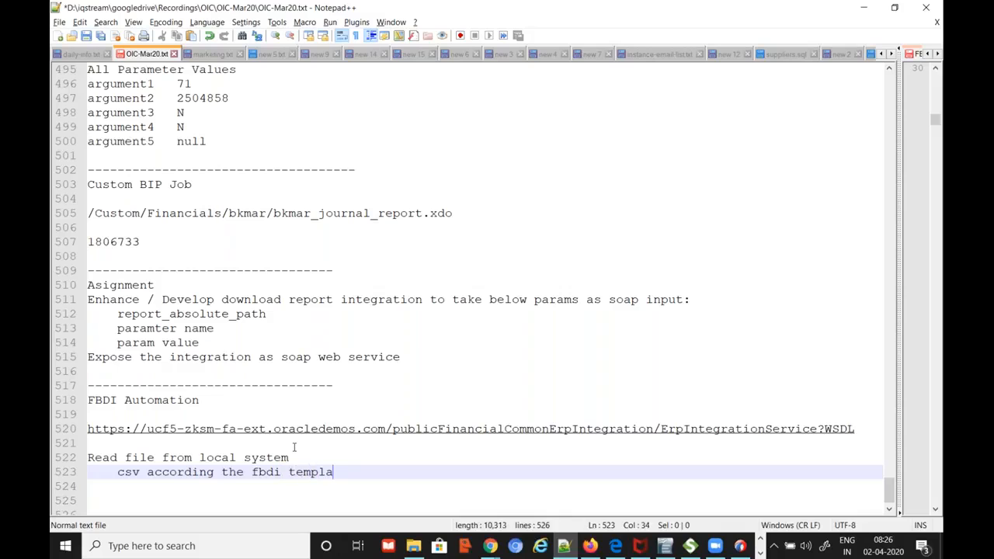
pyautogui.write('te')
# Add 'upload file' and 'schedule the process' lines, each followed by 'erp intg svc.'
pyautogui.press('Return')
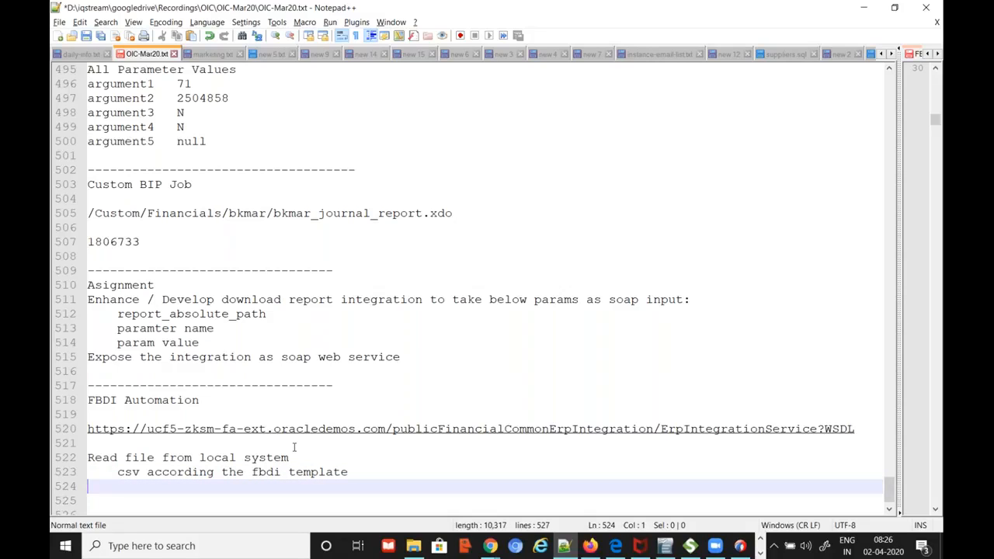
pyautogui.write('upload file')
pyautogui.press('Return')
pyautogui.write('erp intg svc')
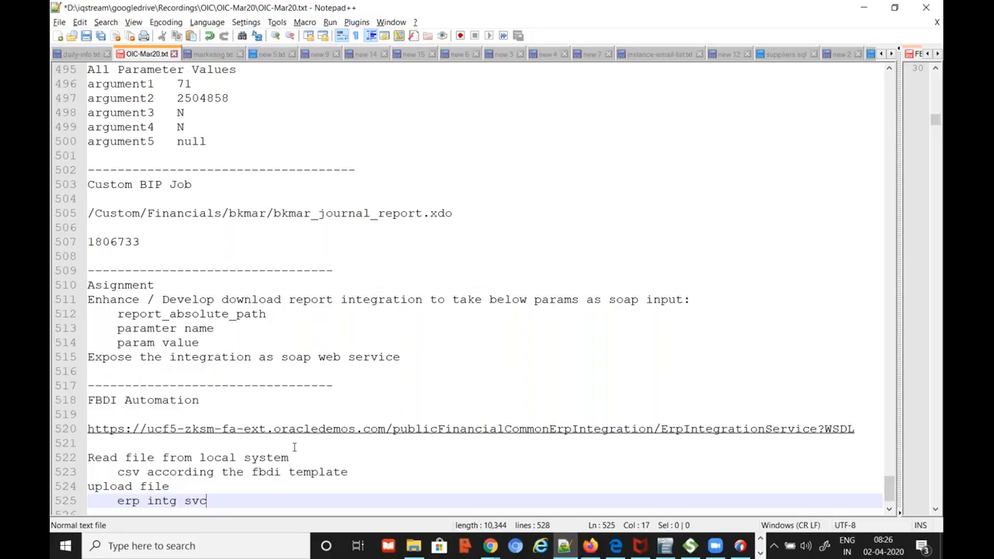
pyautogui.write('.')
pyautogui.press('Return')
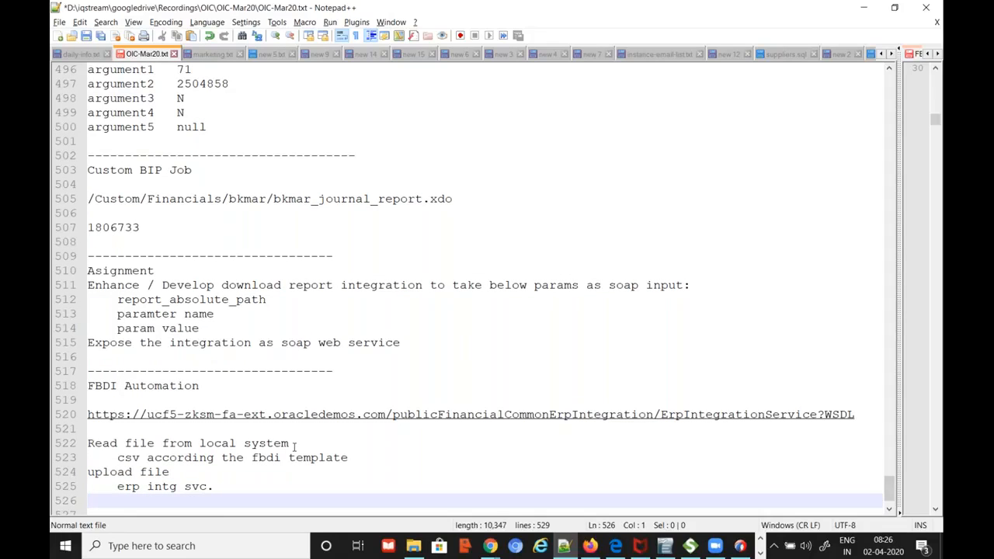
pyautogui.write('schedule th')
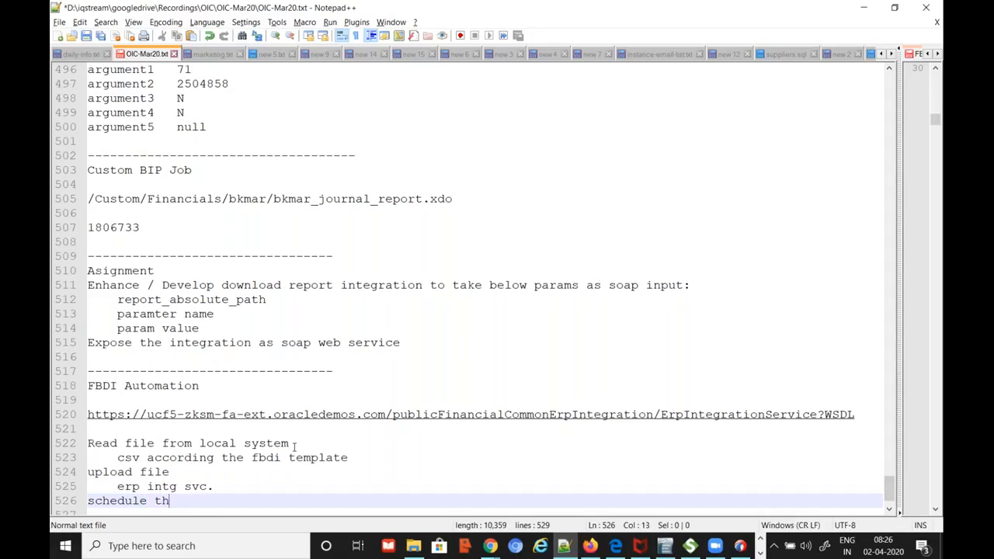
pyautogui.write('e process')
pyautogui.press('Return')
pyautogui.press('Tab')
pyautogui.write('erp intg')
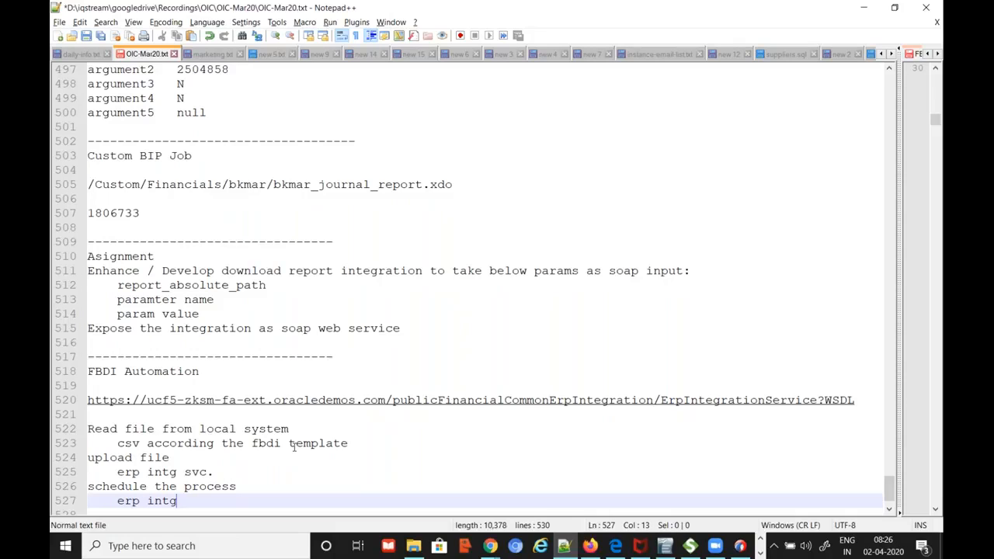
pyautogui.write(' sbc')
pyautogui.press('BackSpace')
pyautogui.press('BackSpace')
pyautogui.write('vc.')
pyautogui.hotkey('alt', 'Tab')
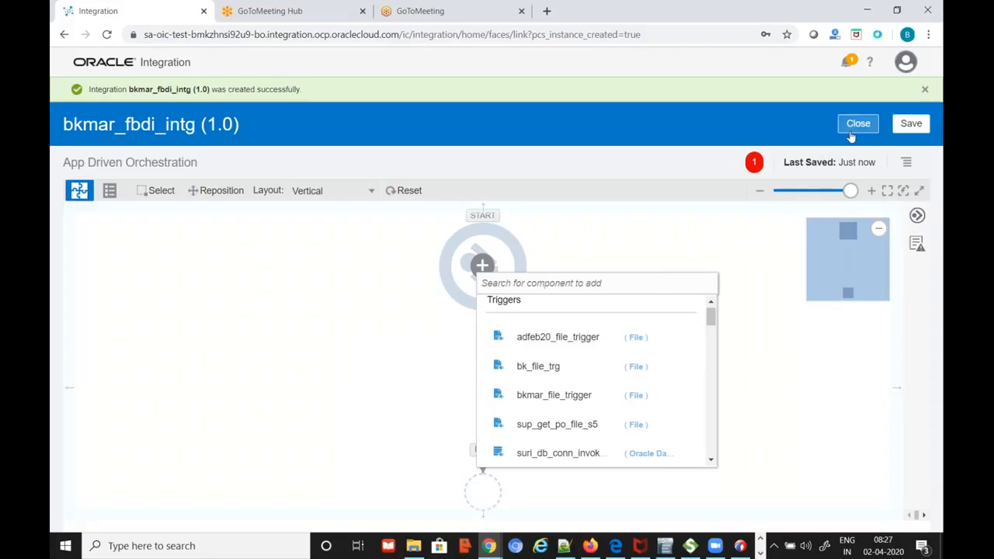
# Place bkmar_file_trigger from the Triggers list onto the START node
pyautogui.click(744, 281)
pyautogui.click(918, 216)
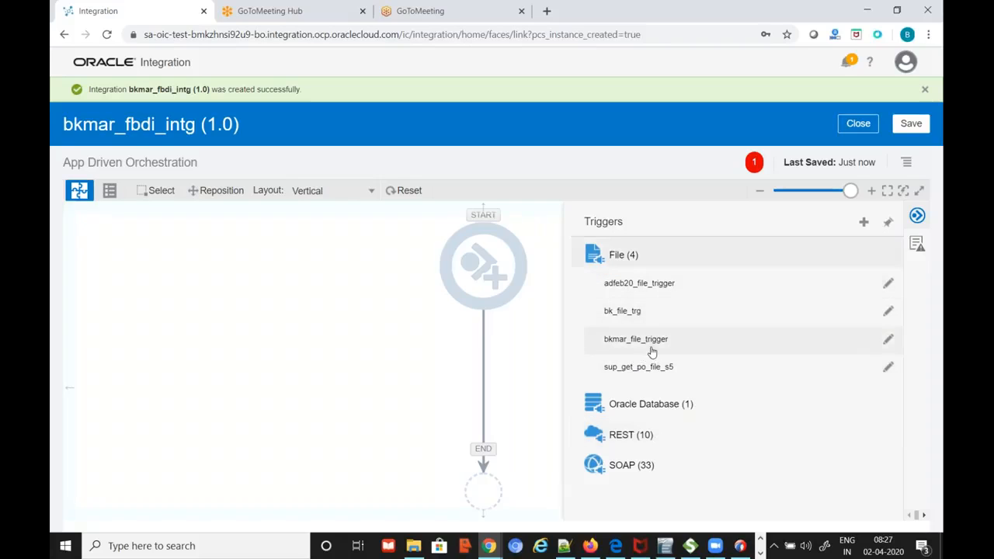
pyautogui.moveTo(637, 339); pyautogui.dragTo(486, 273)
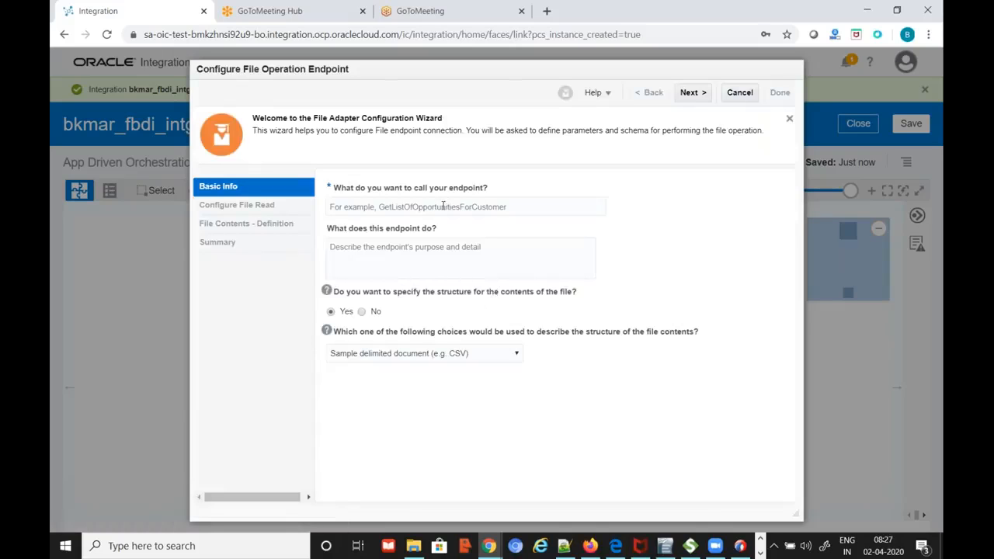
# Name the trigger endpoint bkmar_read_fbdi_file
pyautogui.click(444, 207)
pyautogui.write('bkmar_')
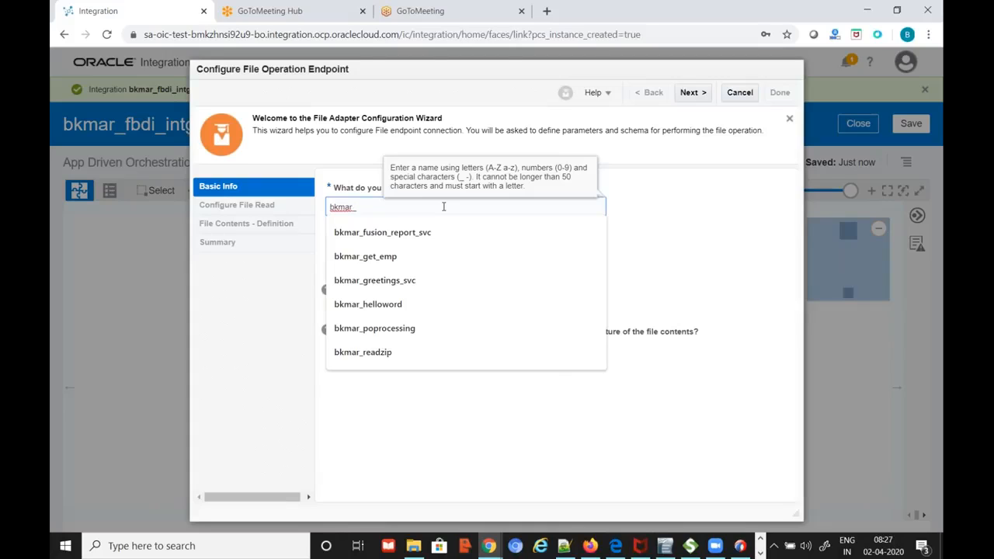
pyautogui.write('bo')
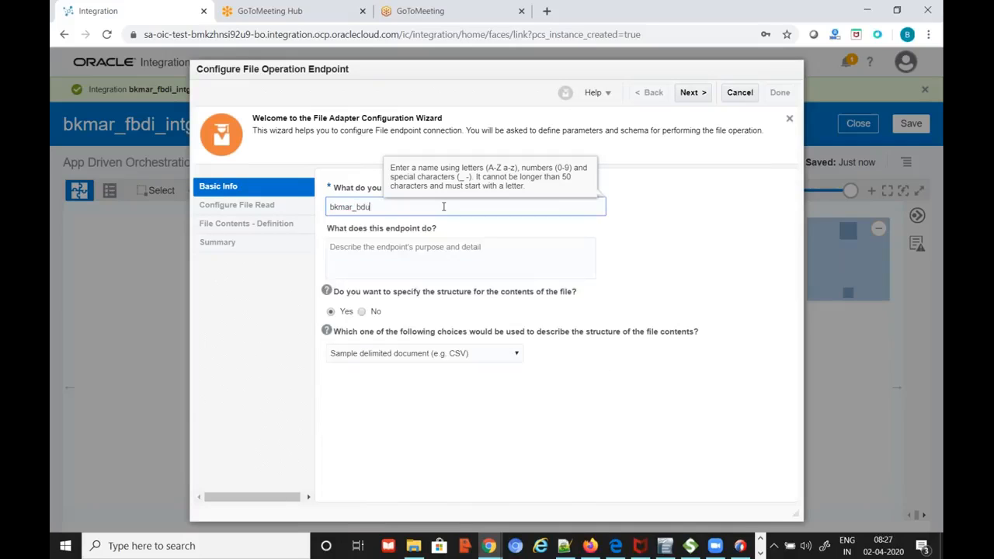
pyautogui.press('BackSpace')
pyautogui.press('BackSpace')
pyautogui.write('fbdi')
pyautogui.press('BackSpace')
pyautogui.press('BackSpace')
pyautogui.press('BackSpace')
pyautogui.press('BackSpace')
pyautogui.write('re')
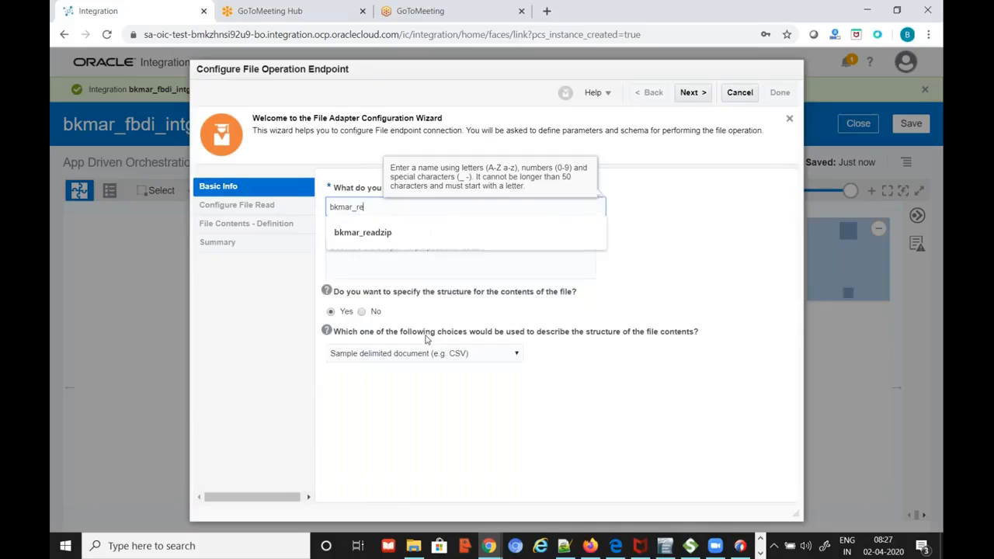
pyautogui.write('ad_fbdi_')
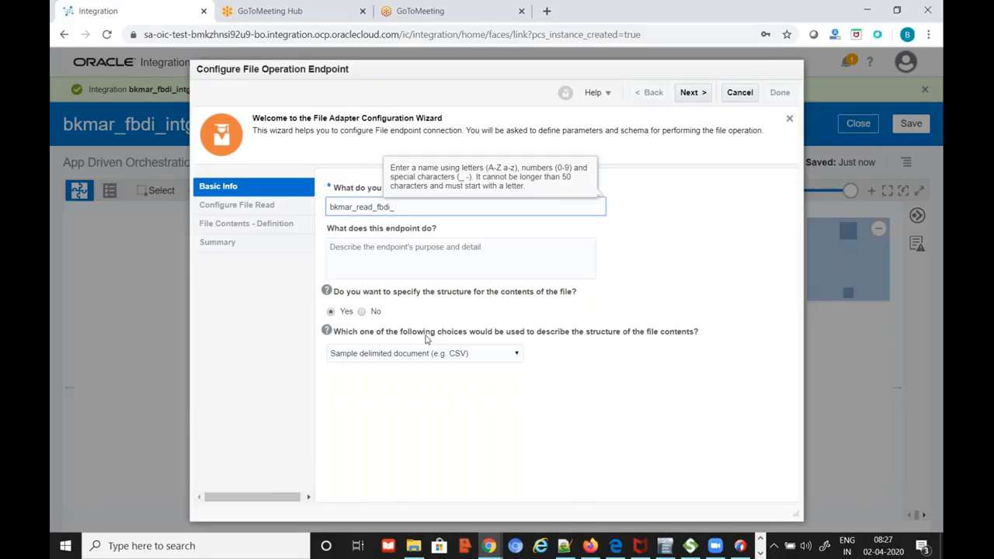
pyautogui.write('file')
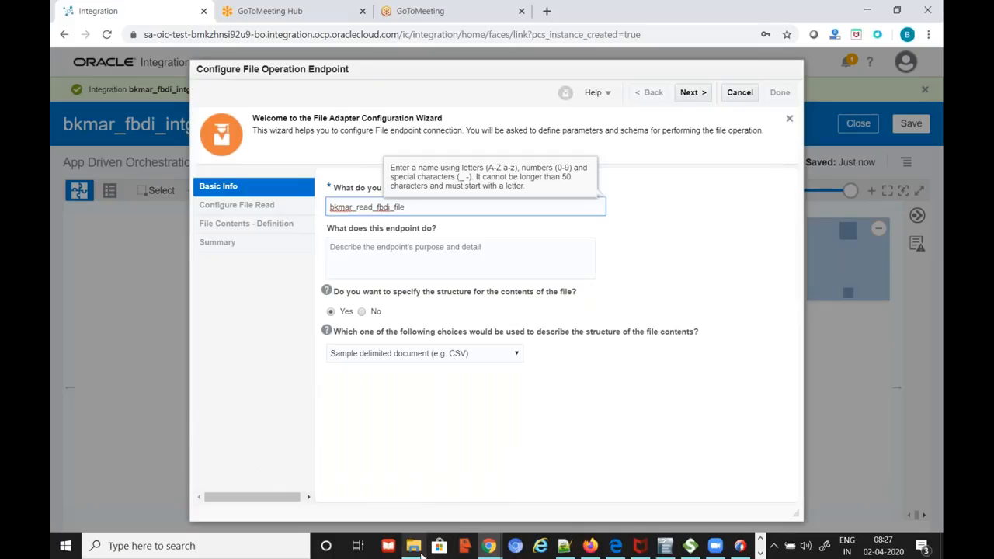
# Open bk_dailyrates20-01-22.csv from the files folder with Notepad++
pyautogui.moveTo(420, 553)
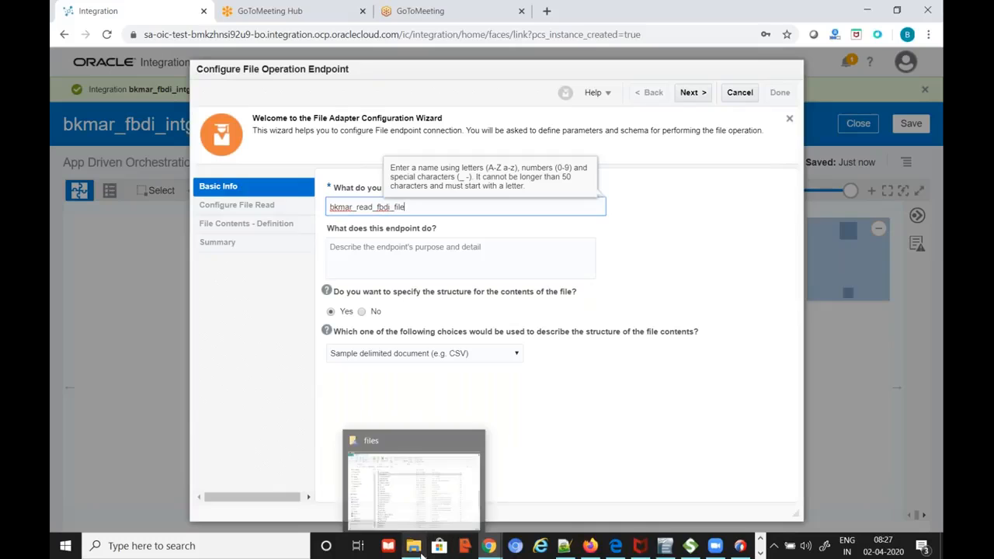
pyautogui.click(419, 510)
pyautogui.scroll(3, 354, 295)
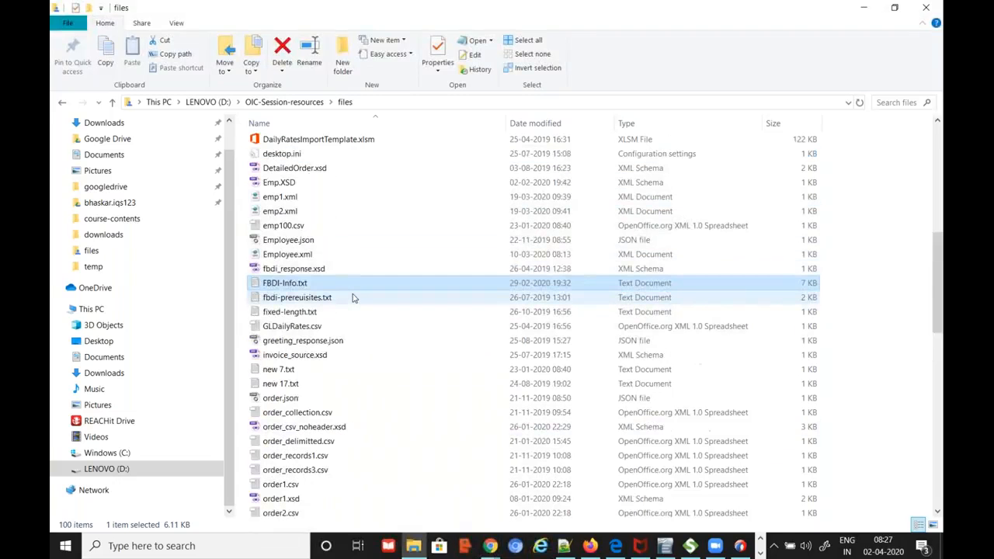
pyautogui.scroll(-15, 354, 298)
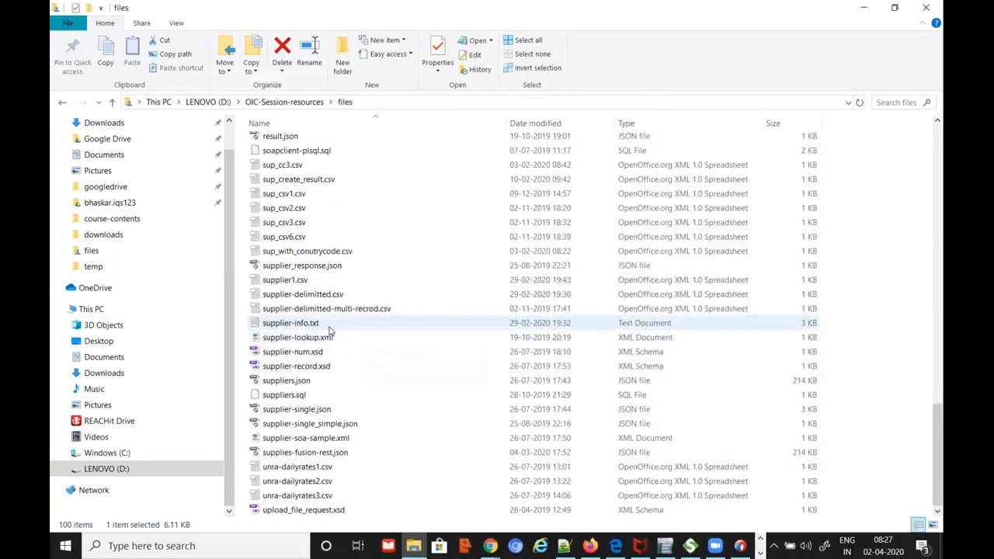
pyautogui.scroll(12, 342, 331)
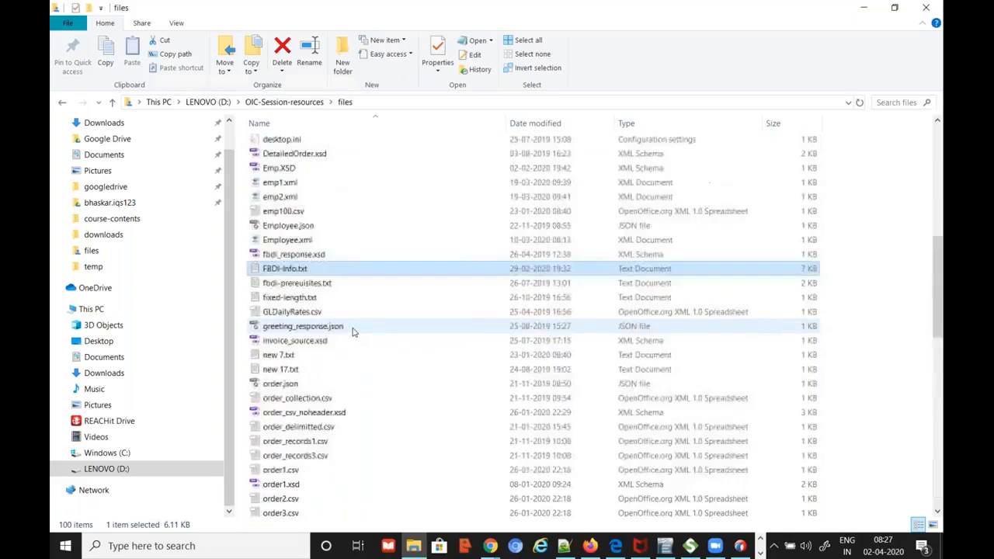
pyautogui.scroll(10, 352, 331)
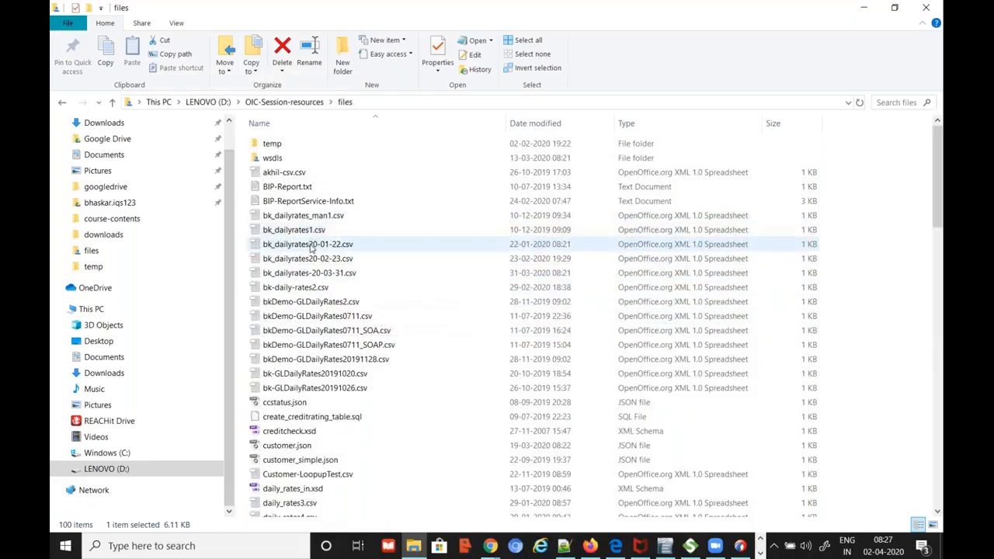
pyautogui.rightClick(310, 245)
pyautogui.click(365, 313)
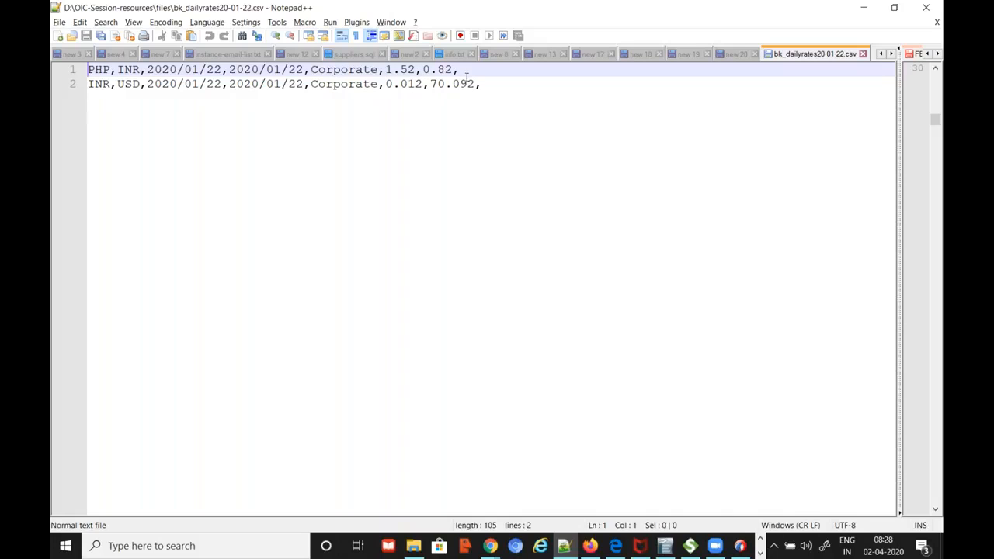
# Bring Notepad++ forward to show the PHP-INR and INR-USD Corporate rate rows
pyautogui.hotkey('alt', 'Tab')
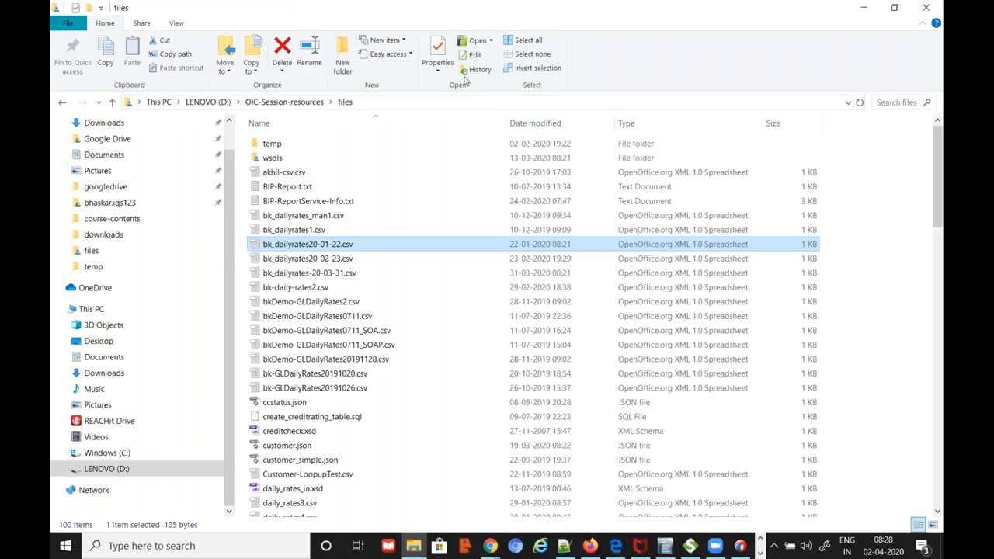
pyautogui.hotkey('alt', 'Tab')
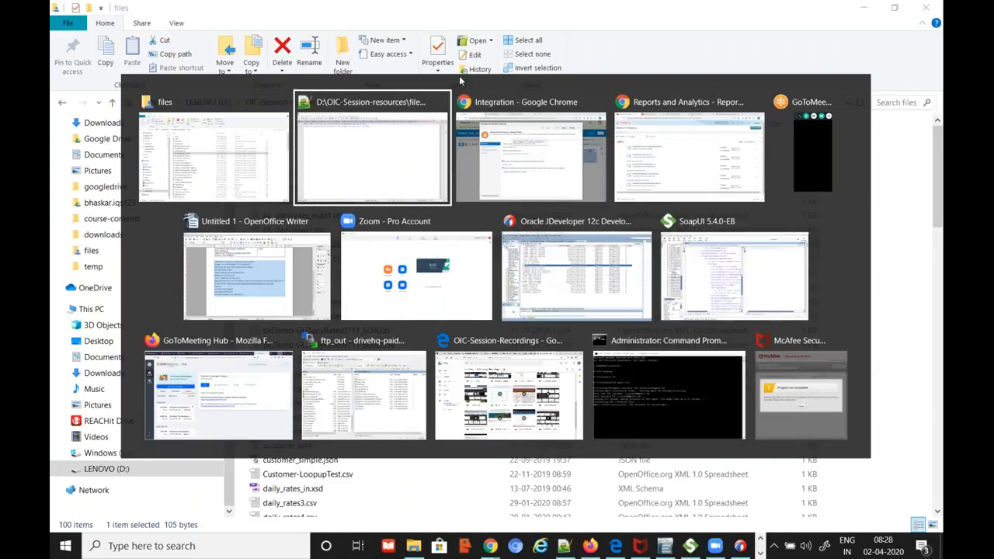
pyautogui.hotkey('alt', 'shift', 'Tab')
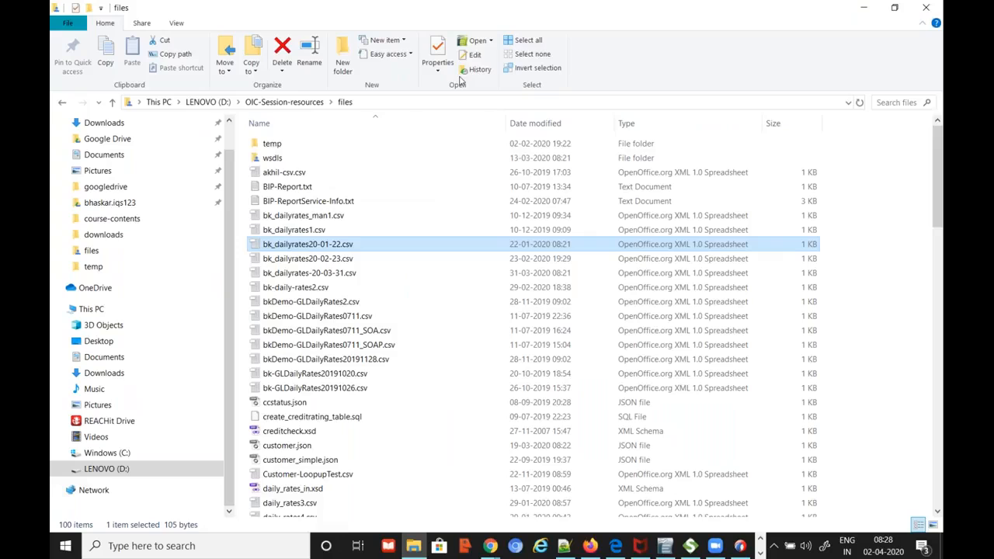
pyautogui.hotkey('alt', 'Tab')
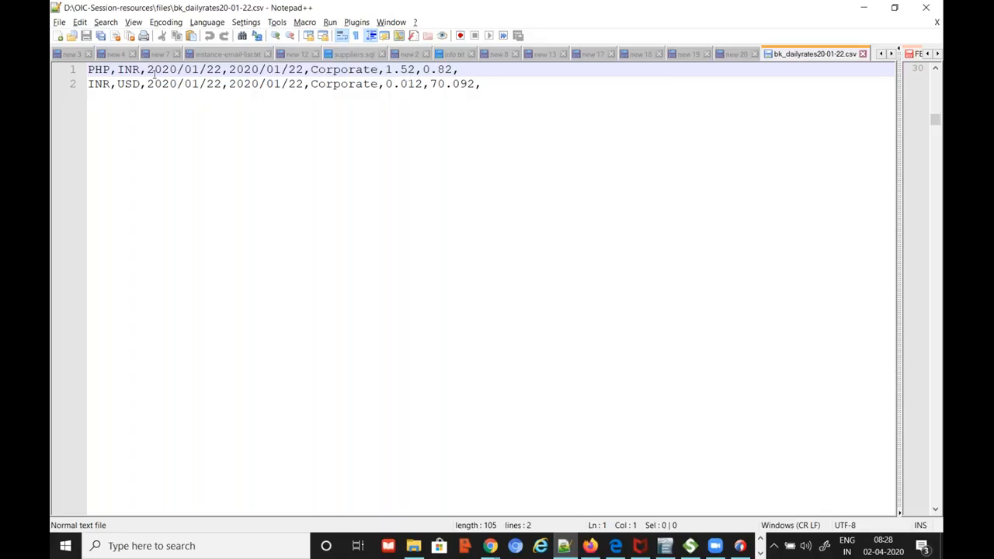
# Look at the end of the daily-info.txt document
pyautogui.click(882, 53)
pyautogui.click(882, 53)
pyautogui.click(881, 53)
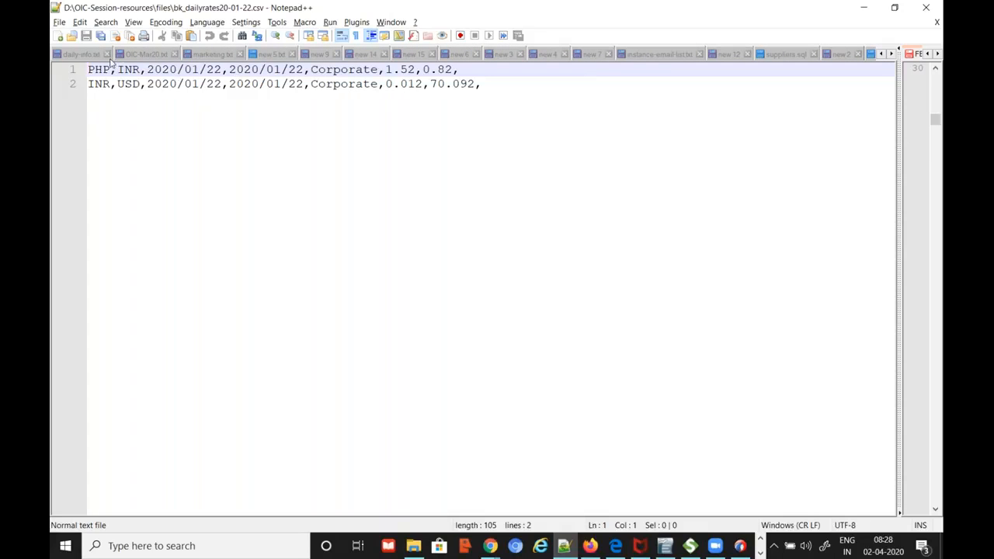
pyautogui.click(81, 54)
pyautogui.hotkey('ctrl', 'End')
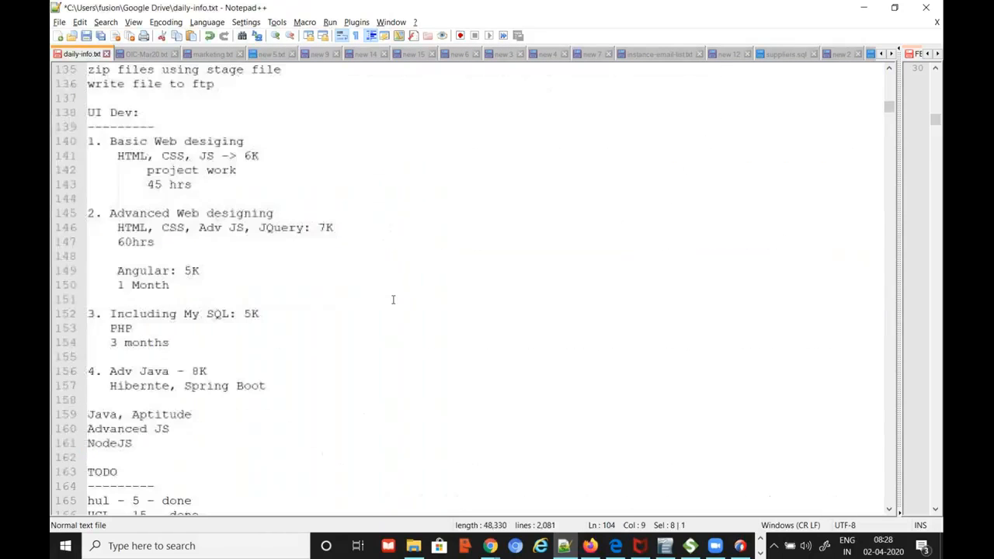
pyautogui.scroll(4, 393, 300)
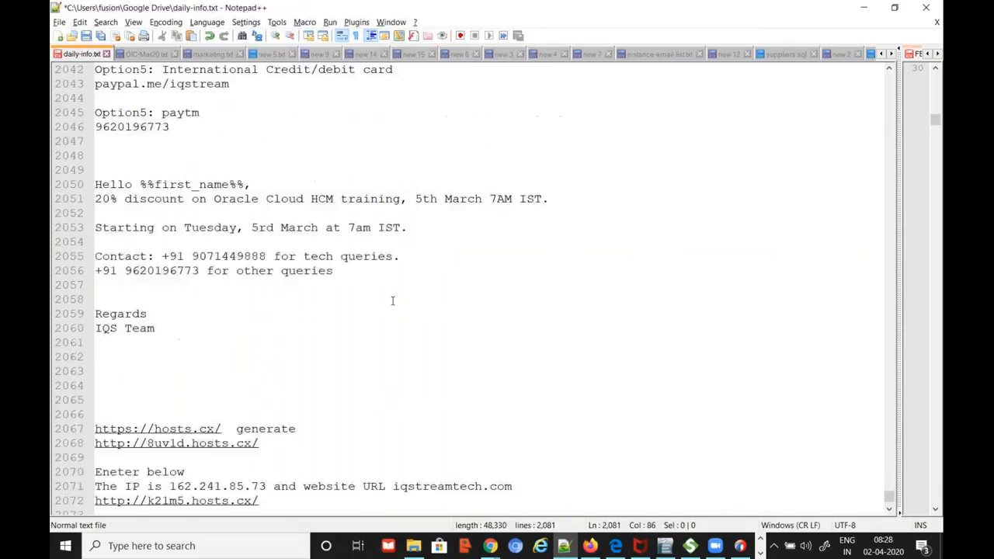
# Highlight the Import and Calculate Daily Rates process name in the OIC-Mar20.txt notes
pyautogui.click(145, 55)
pyautogui.scroll(-1, 354, 265)
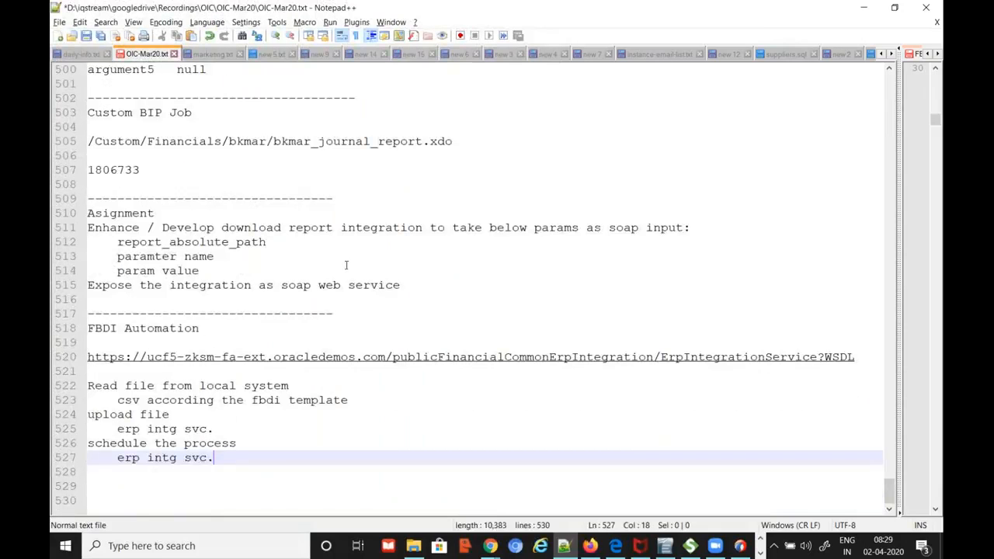
pyautogui.scroll(7, 346, 265)
pyautogui.moveTo(333, 213); pyautogui.dragTo(359, 214)
pyautogui.moveTo(424, 243); pyautogui.dragTo(587, 243)
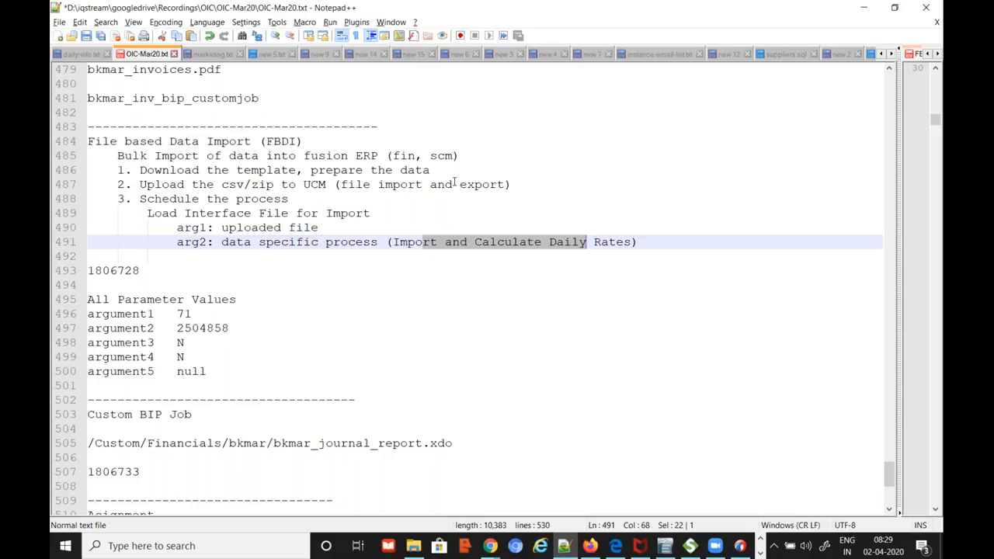
pyautogui.hotkey('alt', 'Tab')
# Skip defining a file content structure, advance to Configure File Read, then show File Explorer
pyautogui.click(507, 132)
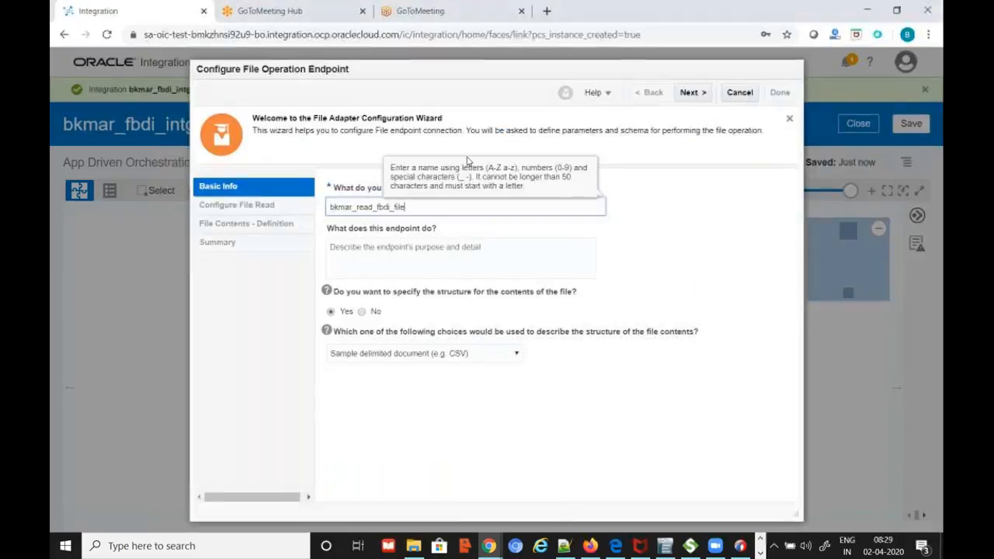
pyautogui.click(361, 311)
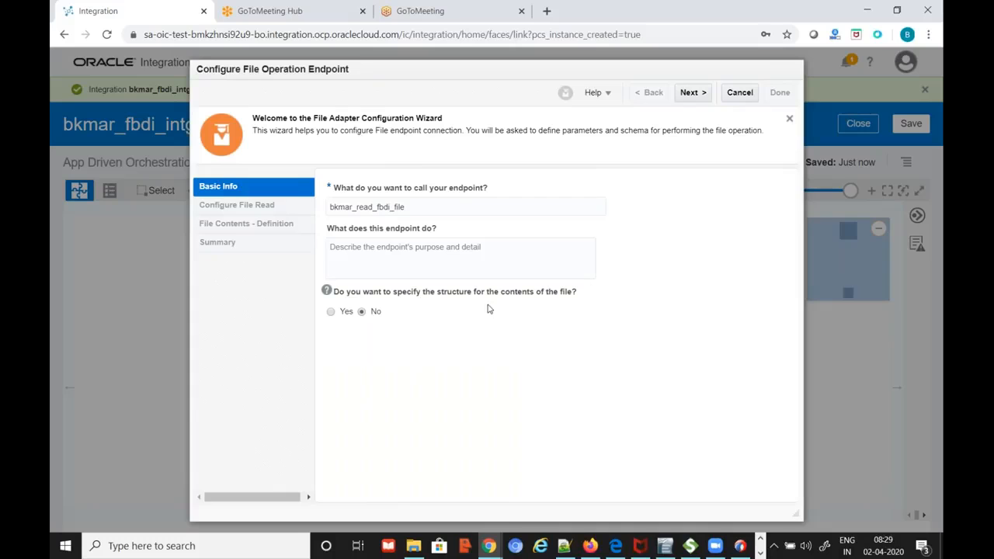
pyautogui.click(692, 94)
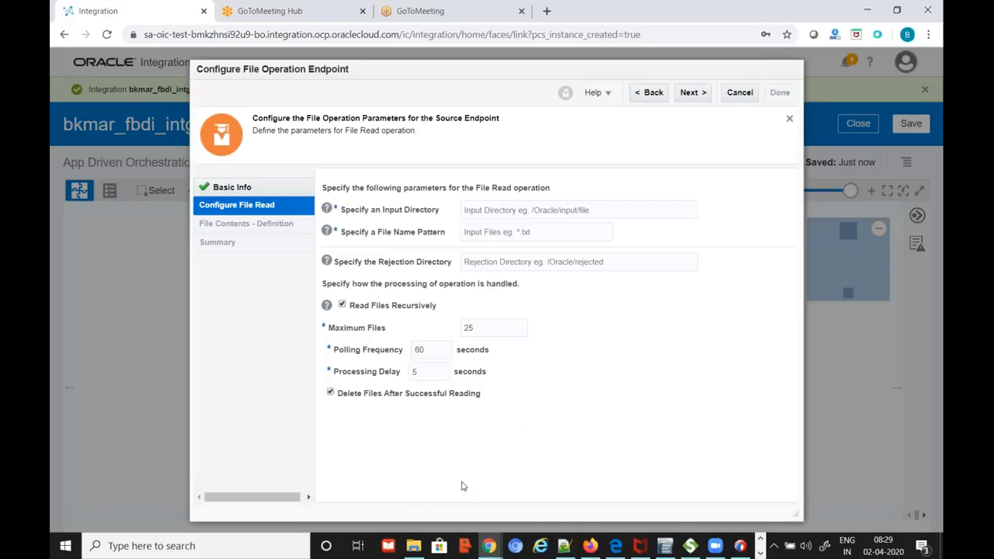
pyautogui.click(420, 551)
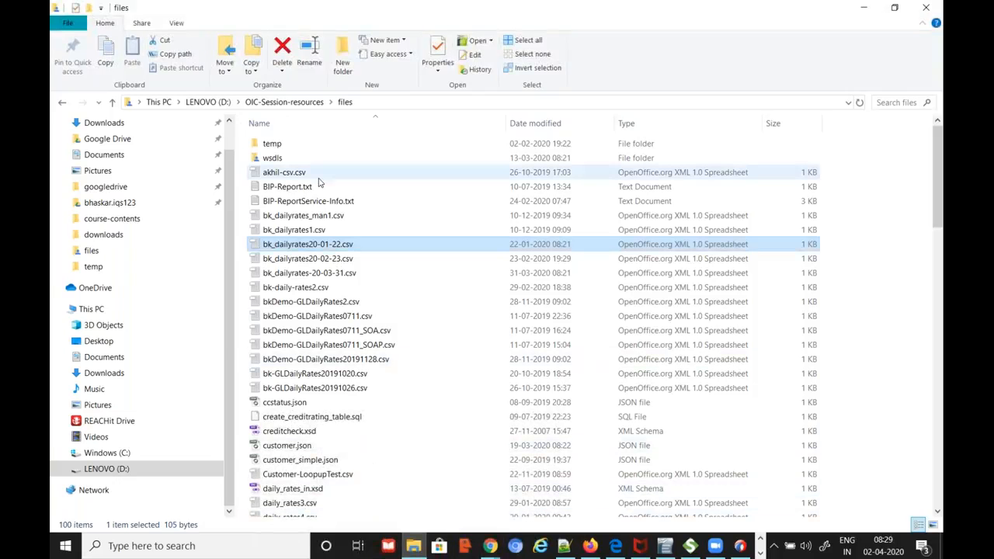
# Create a new folder named fbdi_in_mar20 in D:\temp
pyautogui.click(208, 103)
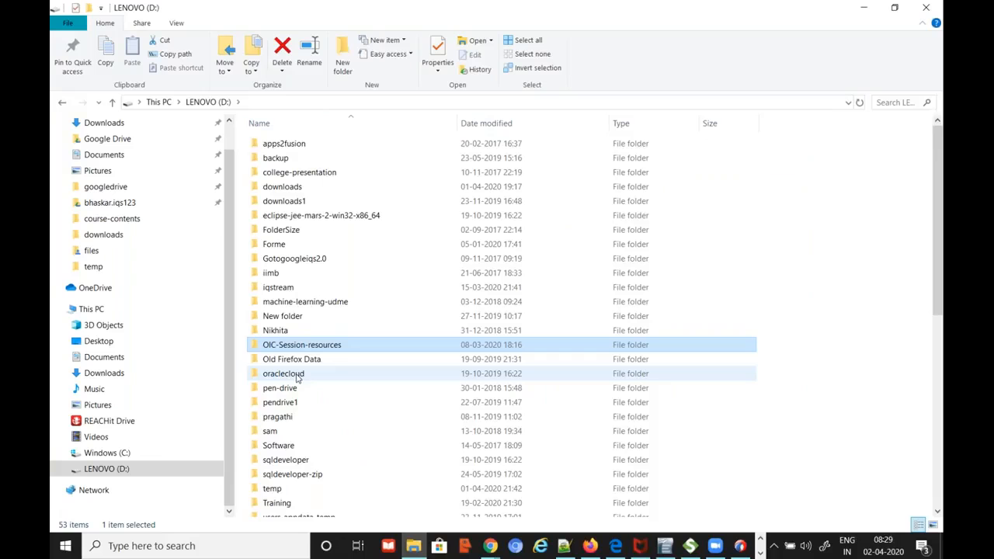
pyautogui.doubleClick(272, 490)
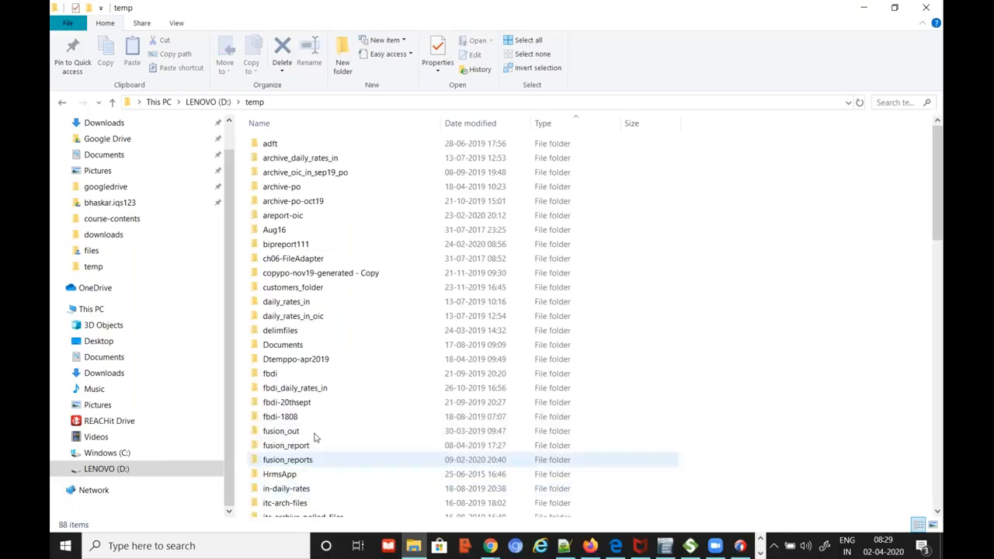
pyautogui.rightClick(348, 344)
pyautogui.moveTo(380, 308)
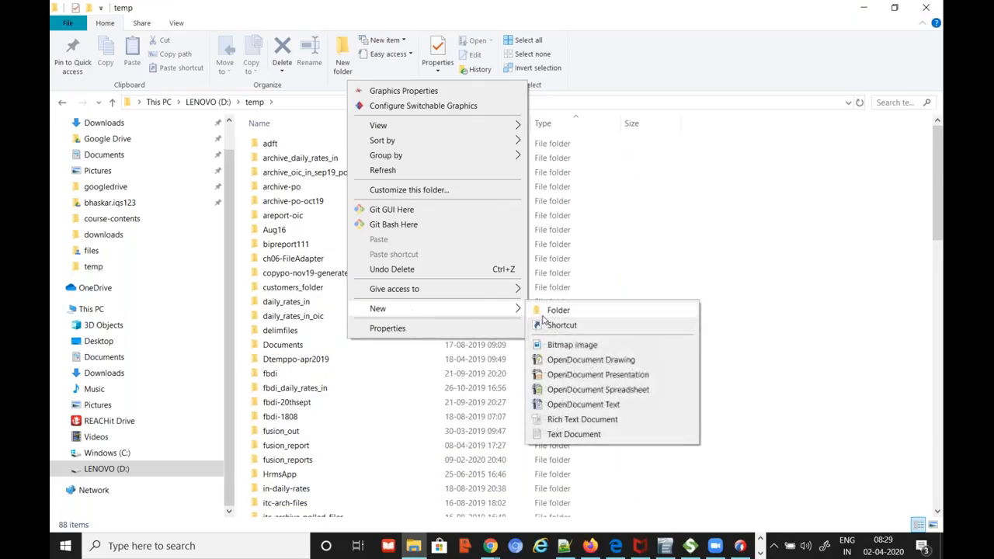
pyautogui.click(556, 312)
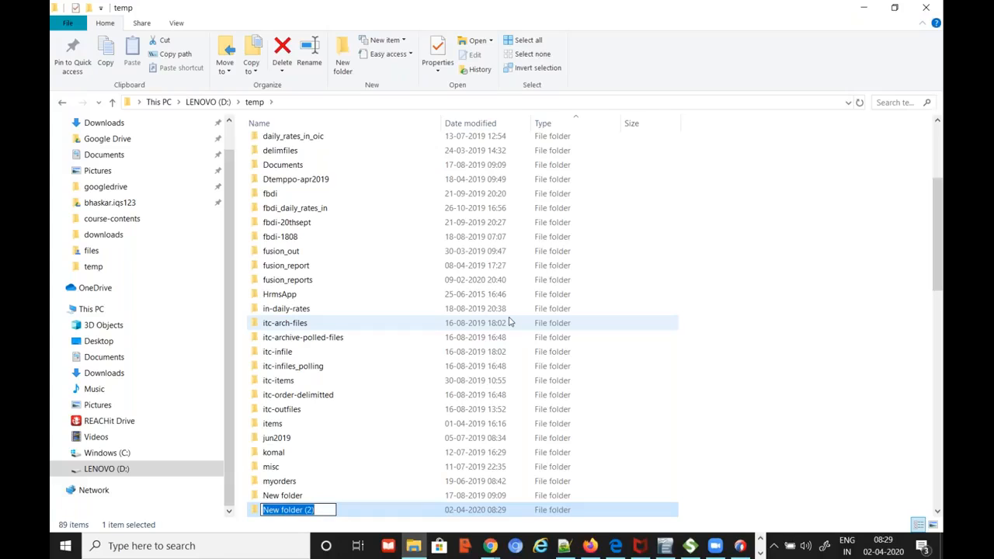
pyautogui.write('fbdi-')
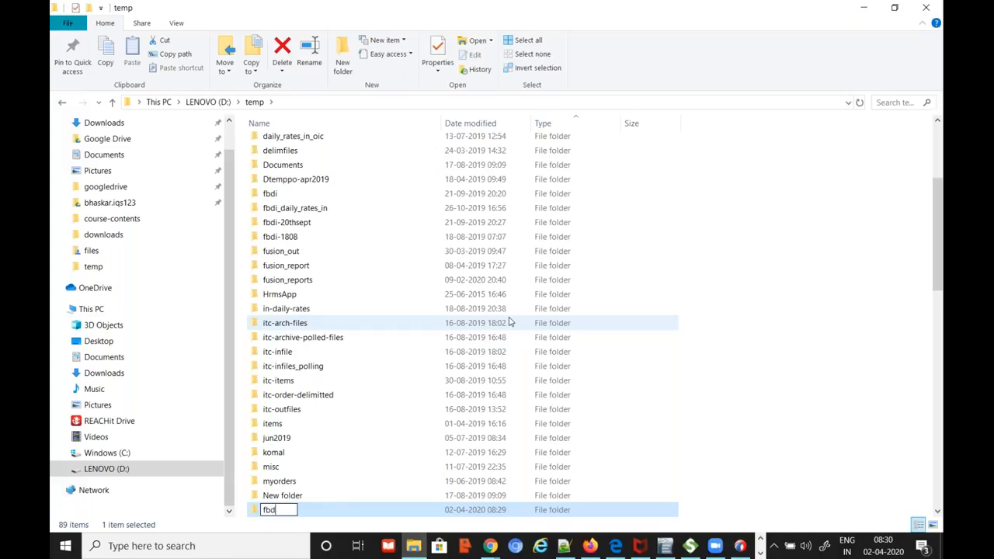
pyautogui.press('BackSpace')
pyautogui.write('_in_mar20')
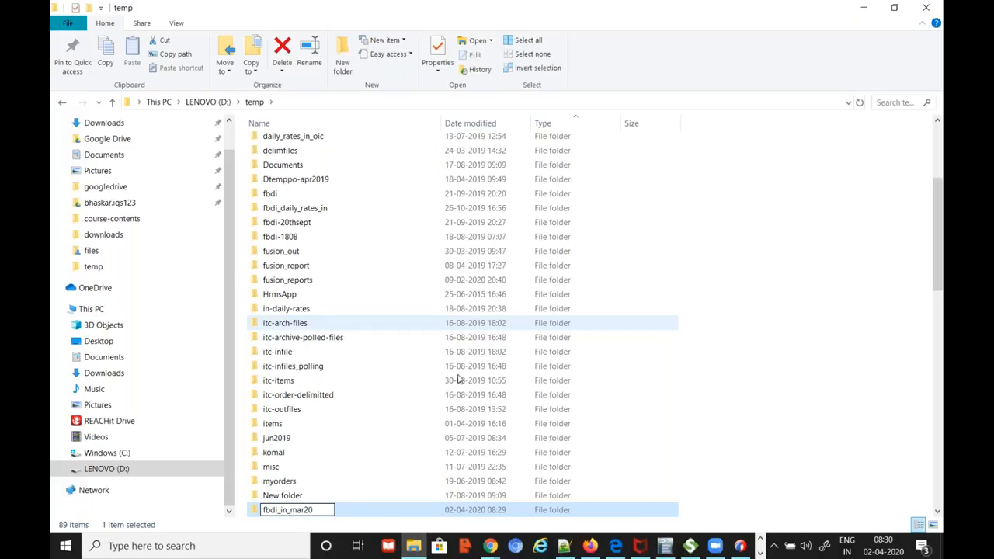
pyautogui.press('Return')
# Open fbdi_in_mar20 and copy its full path from the address bar
pyautogui.doubleClick(344, 227)
pyautogui.click(353, 104)
pyautogui.hotkey('ctrl', 'c')
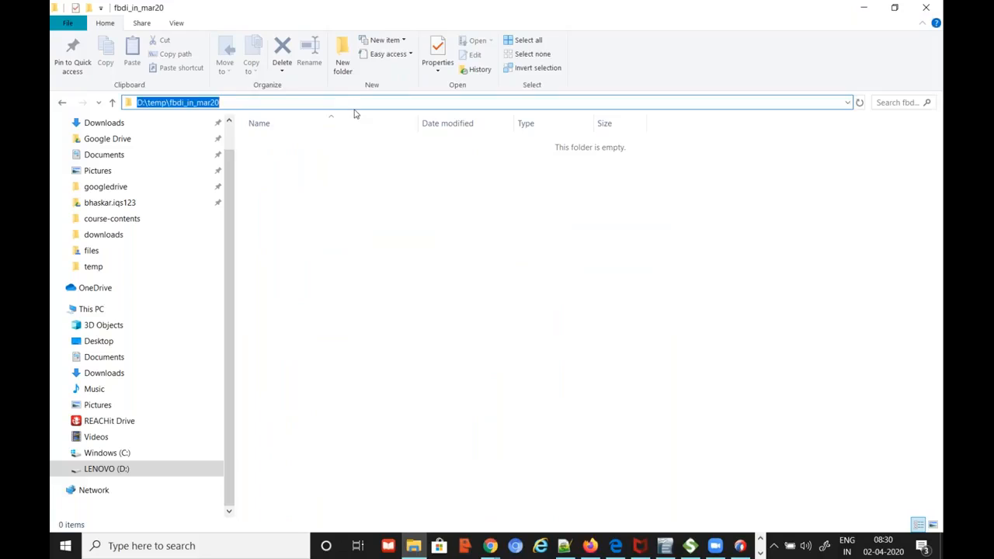
pyautogui.hotkey('alt', 'Tab')
# Paste D:\temp\fbdi_in_mar20 as the Input Directory
pyautogui.click(497, 211)
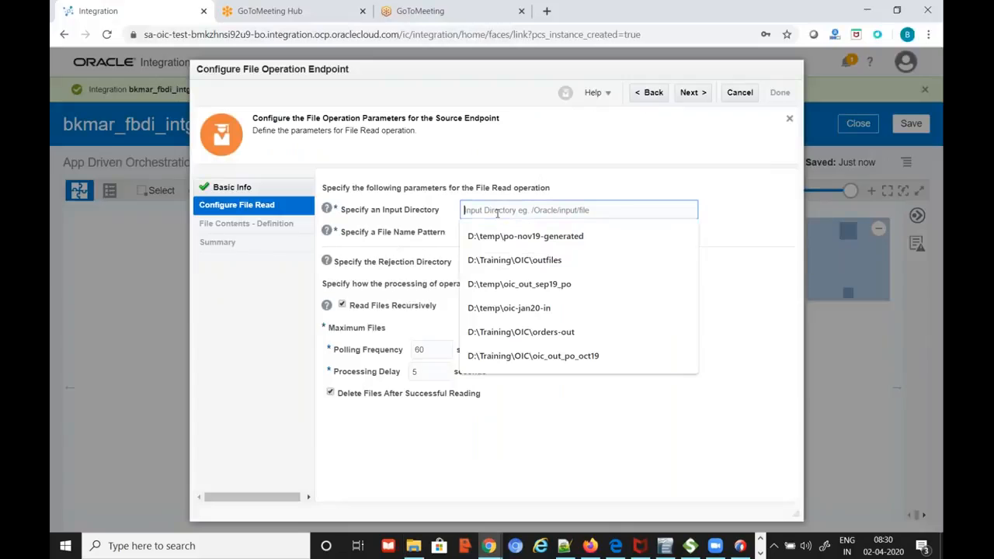
pyautogui.hotkey('ctrl', 'v')
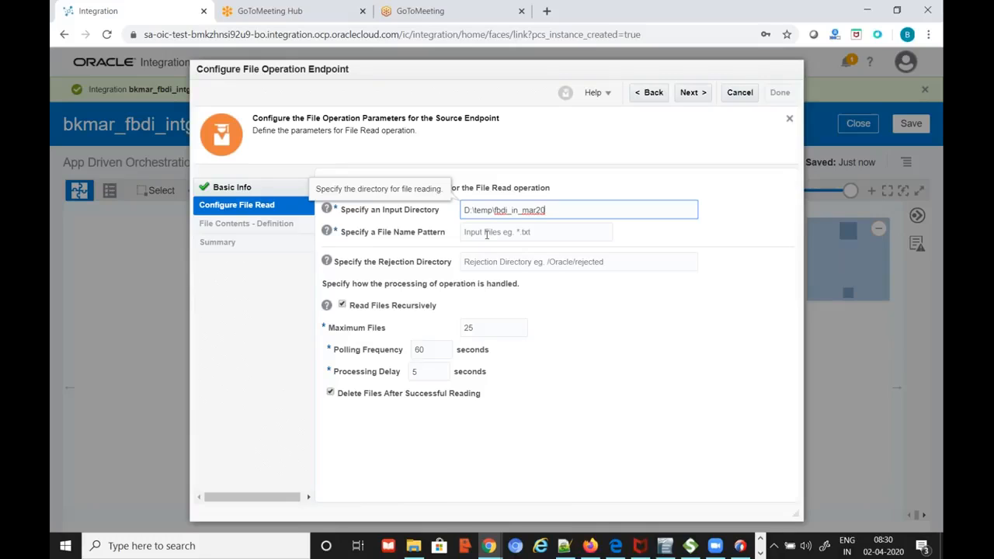
pyautogui.hotkey('alt', 'Tab')
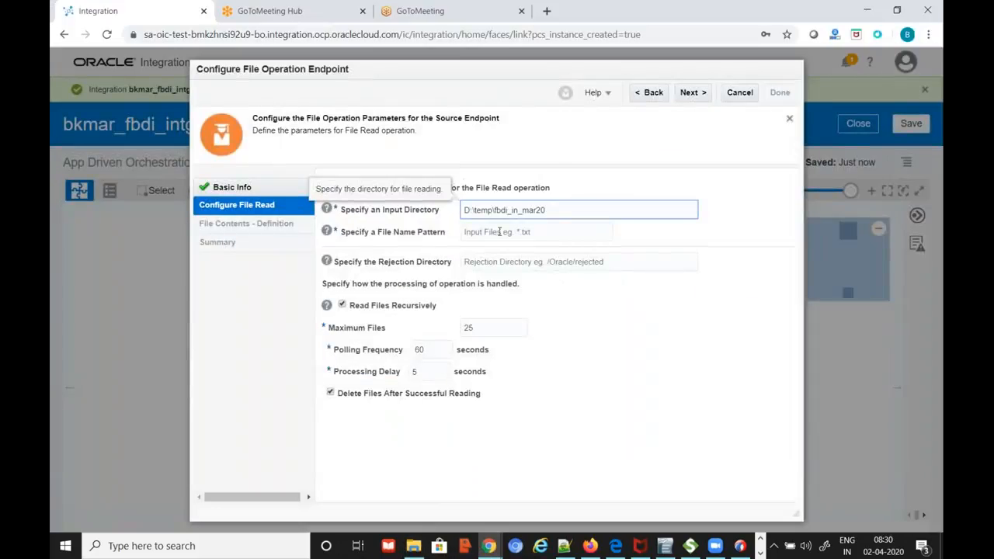
# Set File Name Pattern to daily_rates*.csv and copy it into the notes
pyautogui.click(513, 231)
pyautogui.write('dail')
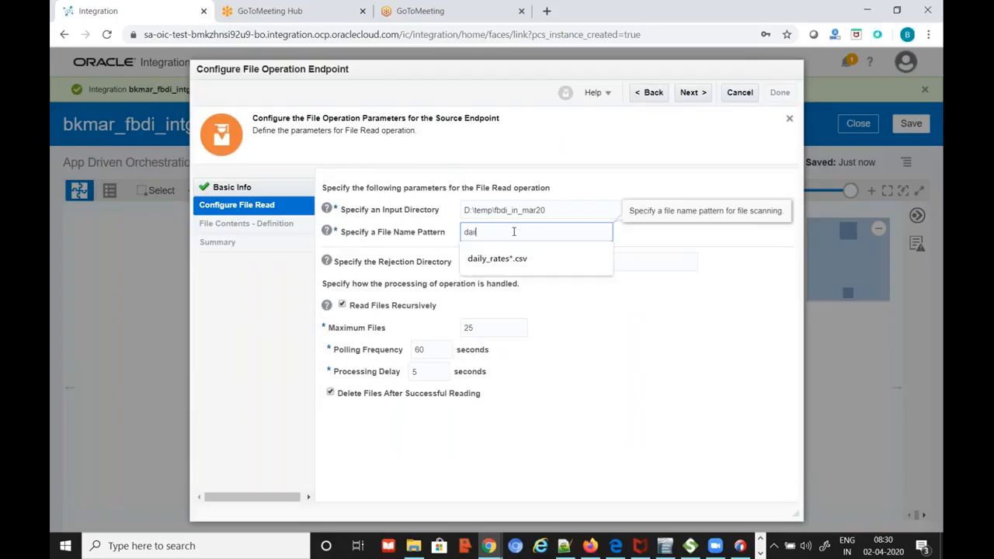
pyautogui.press('Down')
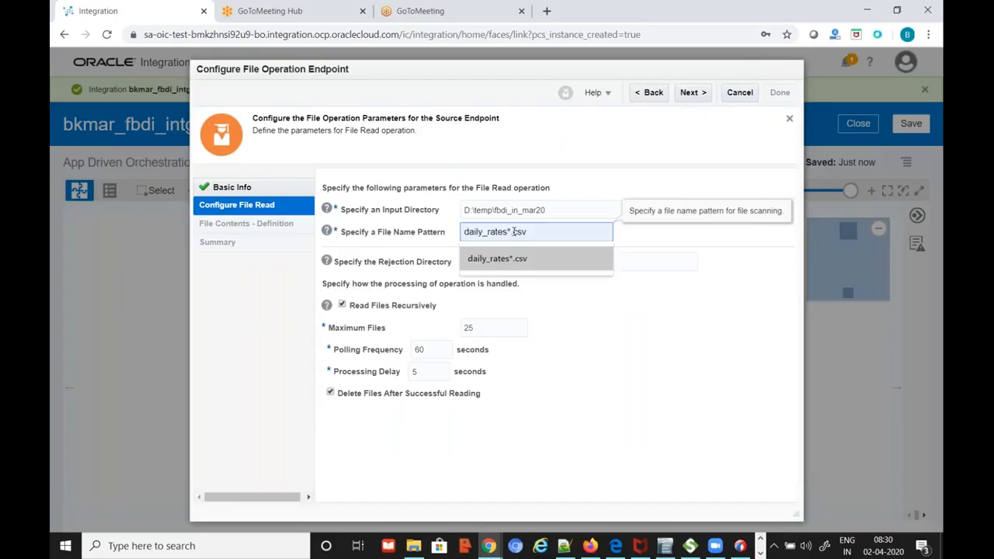
pyautogui.click(528, 261)
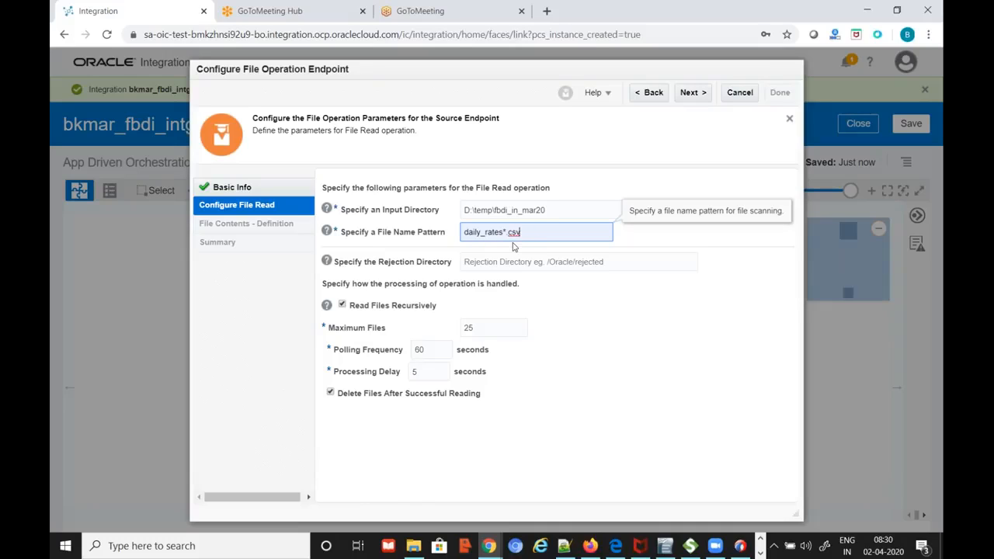
pyautogui.moveTo(530, 230); pyautogui.dragTo(417, 238)
pyautogui.hotkey('ctrl', 'c')
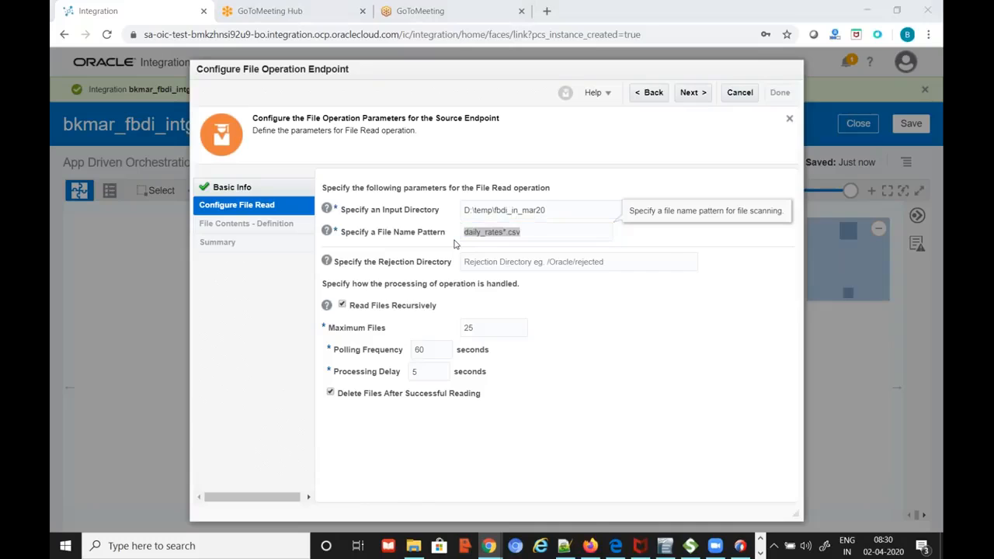
pyautogui.hotkey('alt', 'Tab')
pyautogui.hotkey('alt', 'Tab')
pyautogui.scroll(-7, 415, 438)
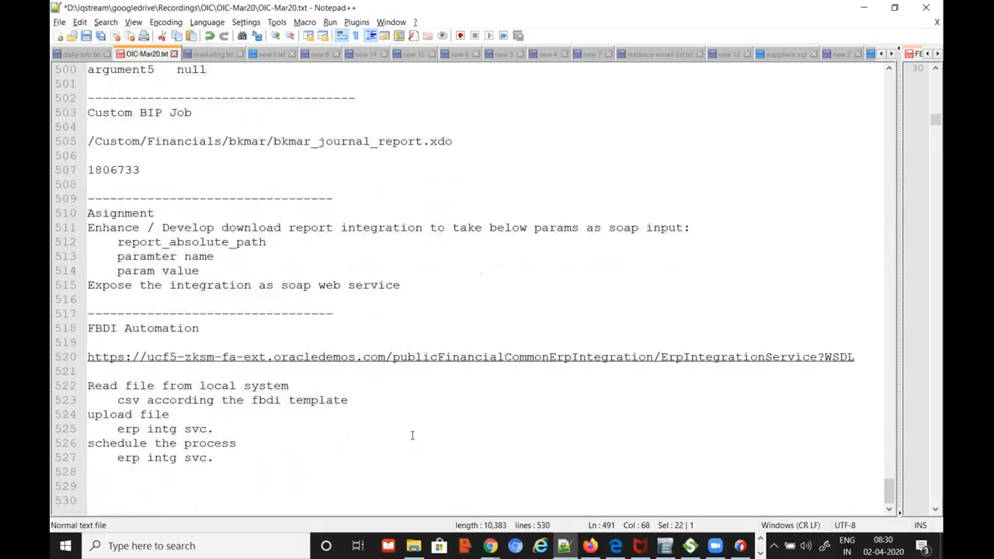
pyautogui.click(334, 484)
pyautogui.hotkey('ctrl', 'v')
pyautogui.hotkey('alt', 'Tab')
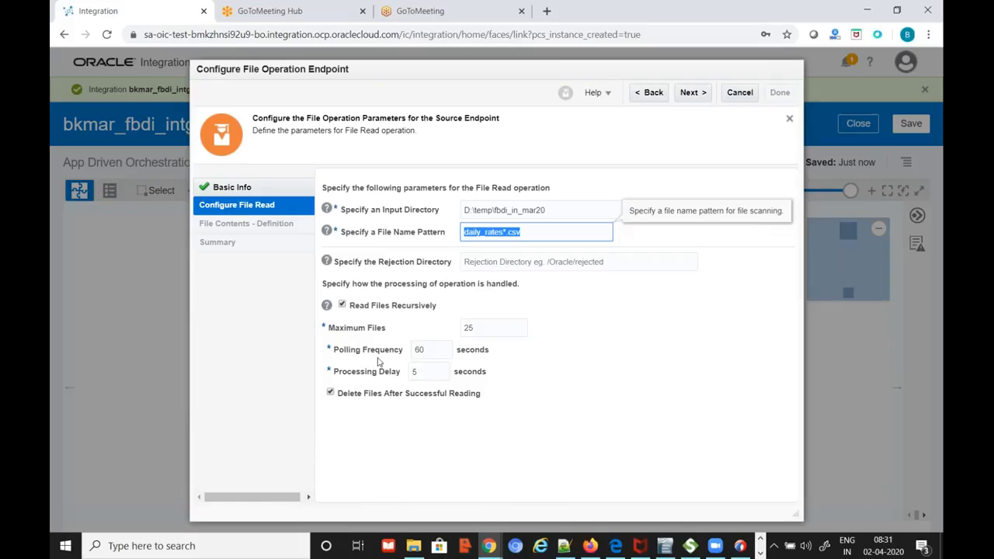
# Set Polling Frequency to 10 seconds and Processing Delay to 0
pyautogui.doubleClick(434, 351)
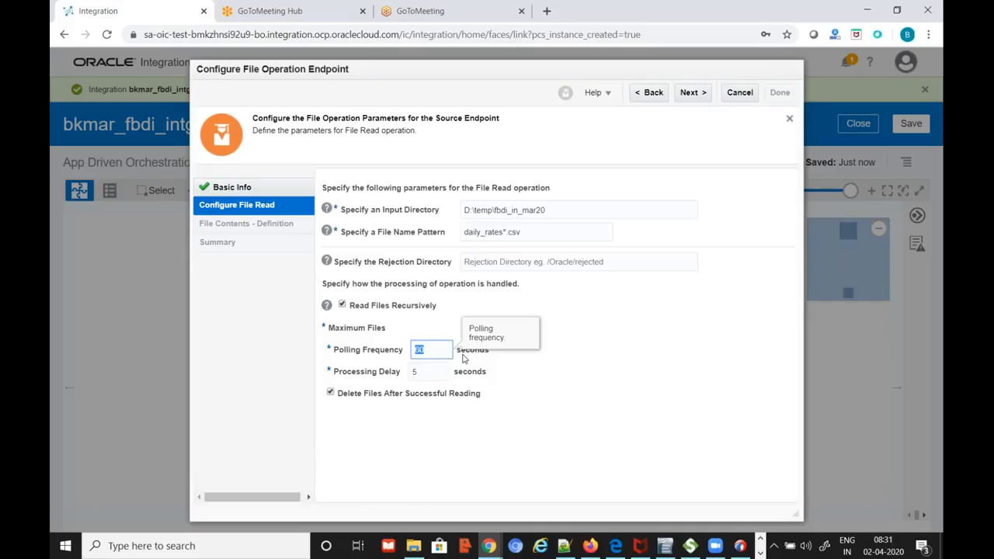
pyautogui.write('10')
pyautogui.click(554, 382)
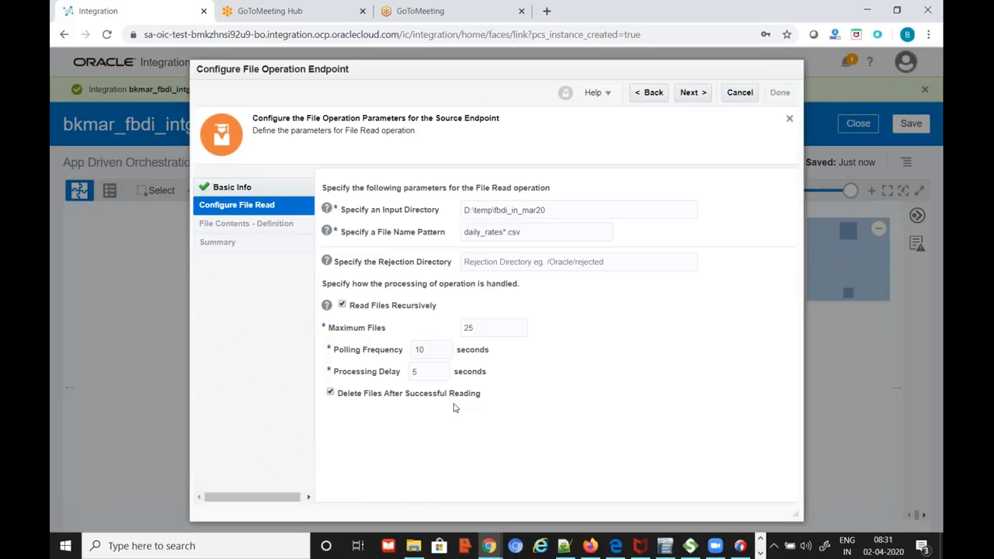
pyautogui.click(695, 95)
pyautogui.click(652, 94)
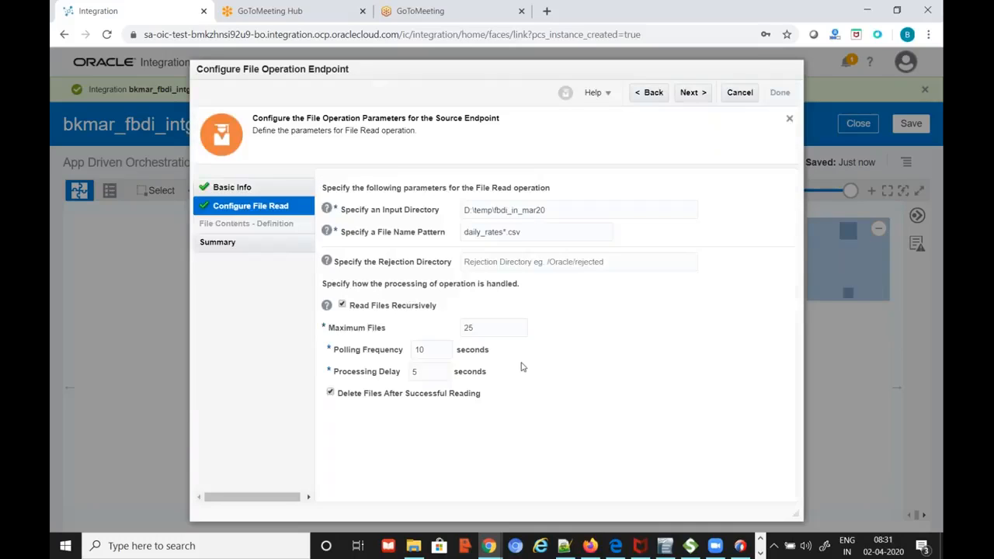
pyautogui.doubleClick(426, 373)
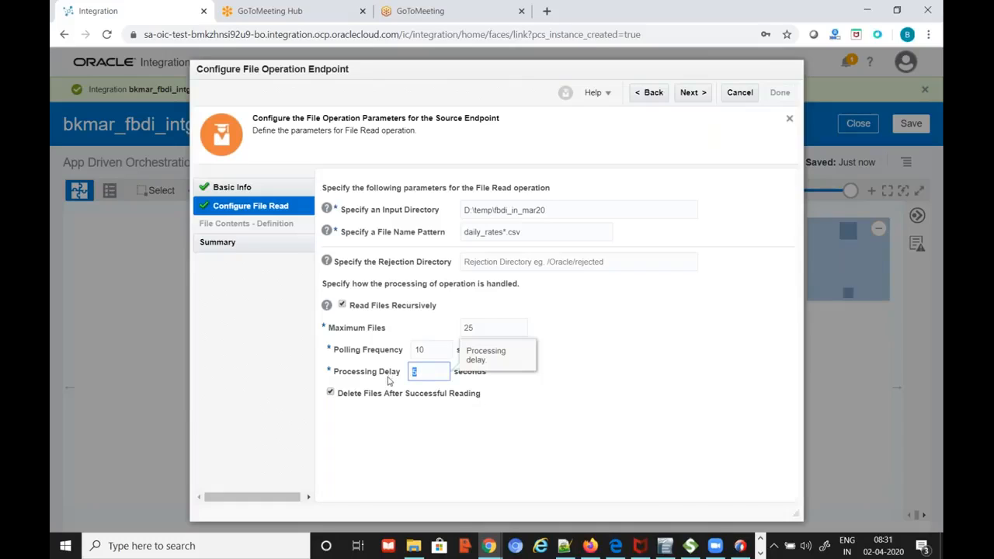
pyautogui.write('0')
pyautogui.moveTo(433, 373); pyautogui.dragTo(411, 373)
pyautogui.click(563, 362)
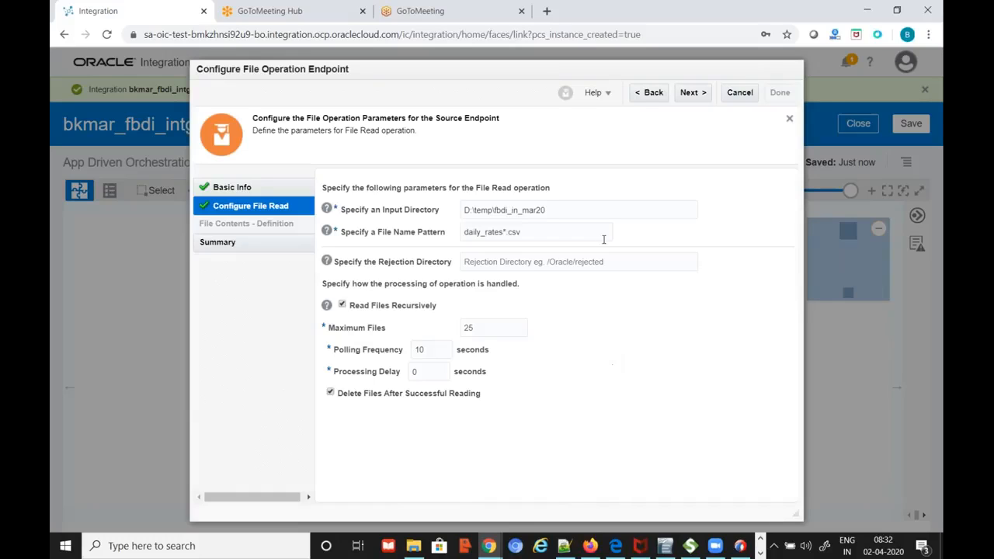
# Finish the file endpoint wizard through Summary, then check the erp intg svc line in the notes
pyautogui.click(691, 96)
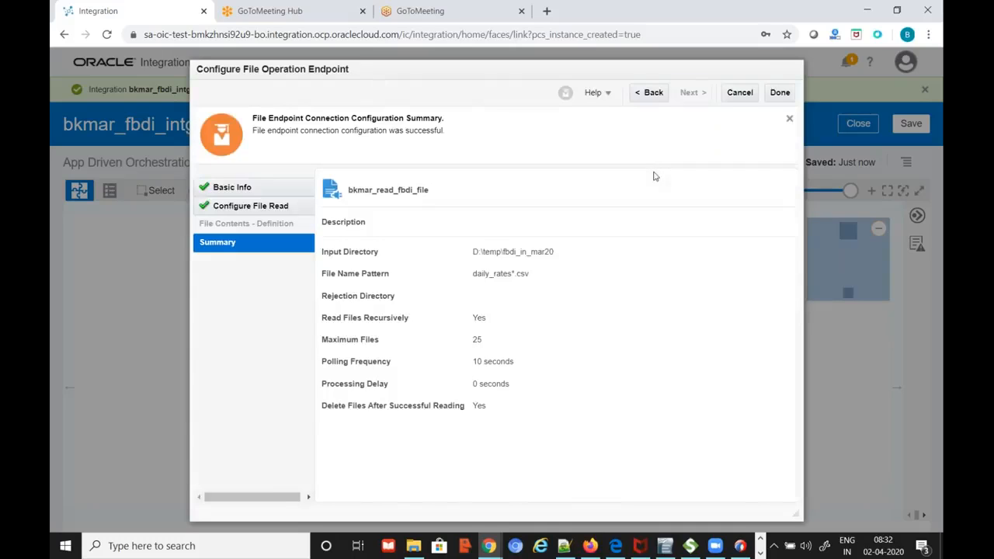
pyautogui.click(780, 93)
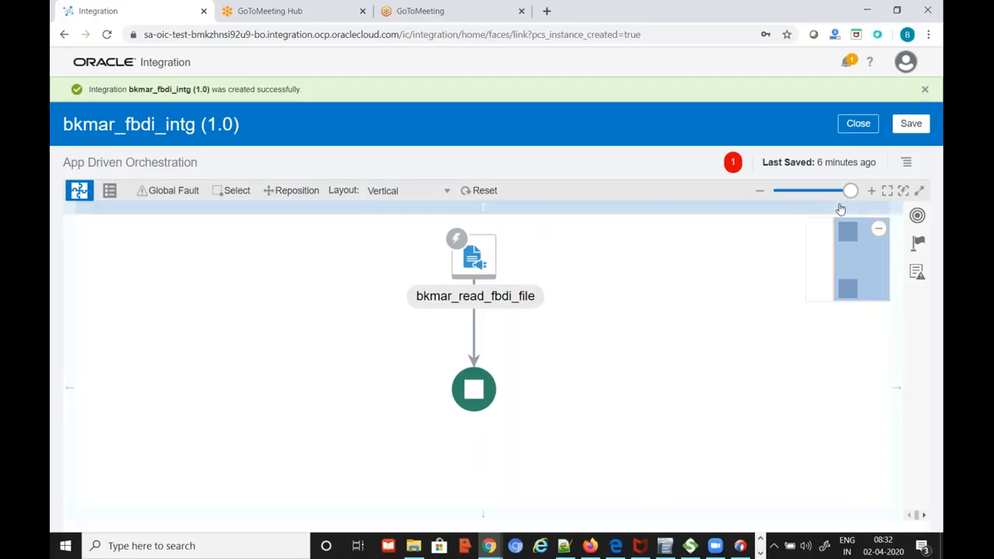
pyautogui.scroll(-1, 621, 267)
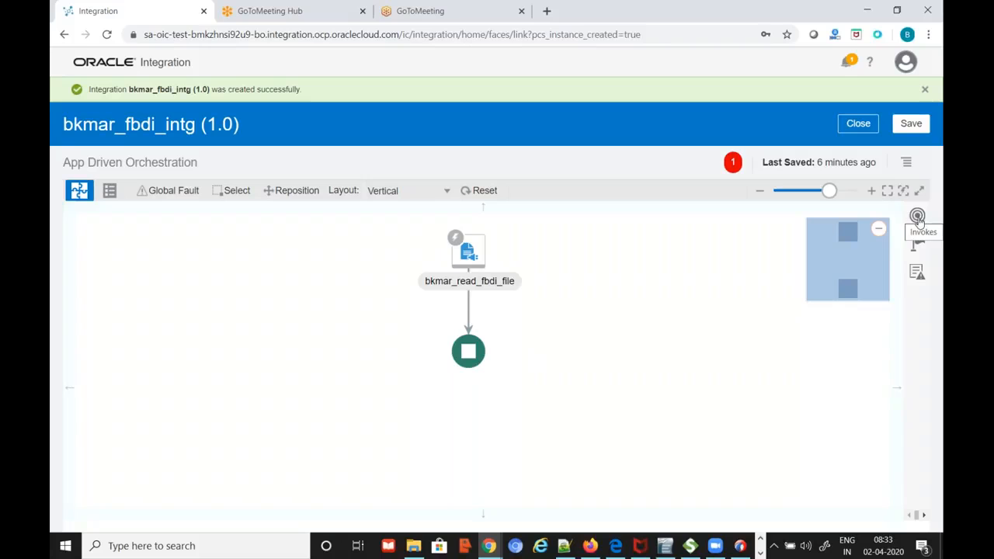
pyautogui.hotkey('alt', 'Tab')
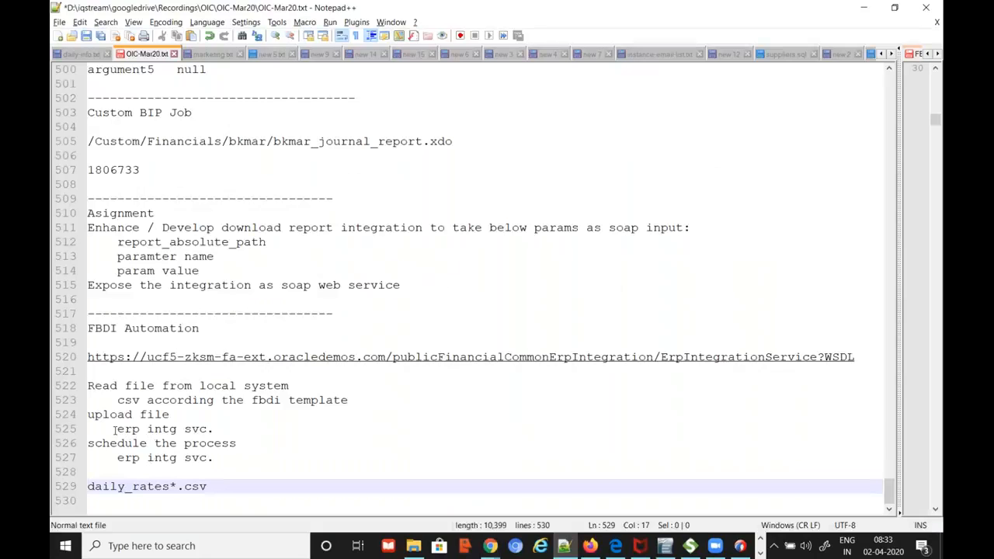
pyautogui.moveTo(118, 429); pyautogui.dragTo(220, 428)
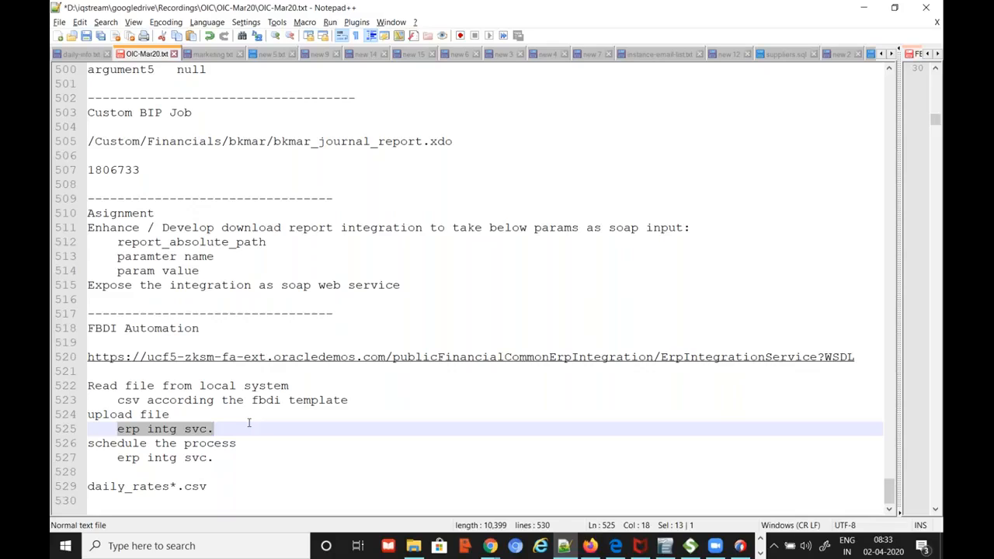
pyautogui.hotkey('alt', 'Tab')
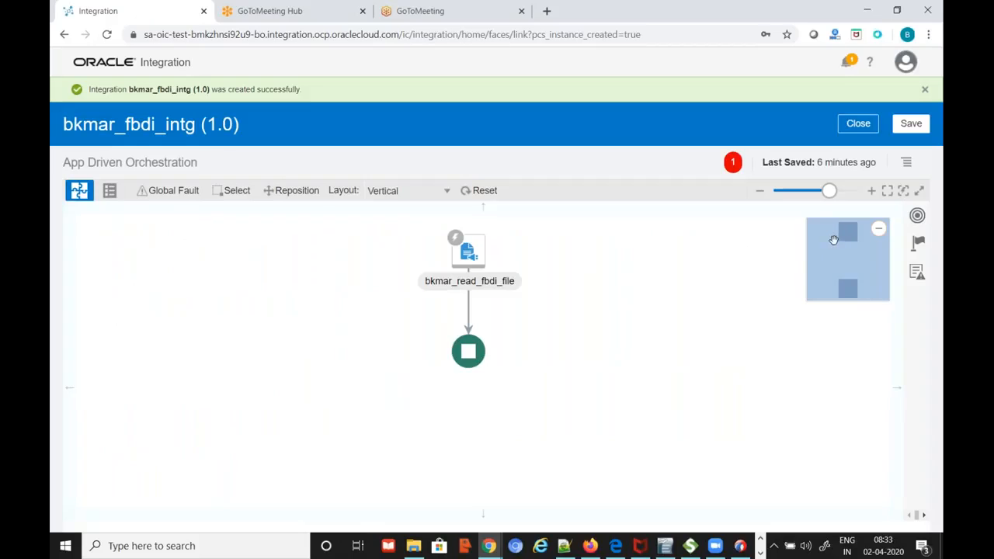
# Add the bkmar_fusion_erp_intg_svc_inc SOAP invoke after the file trigger
pyautogui.click(917, 216)
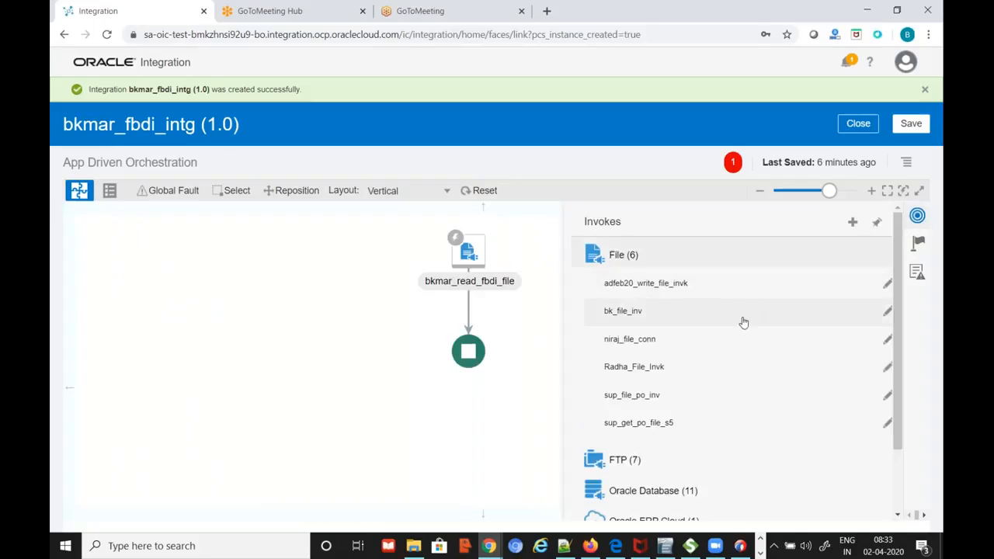
pyautogui.scroll(-1, 730, 365)
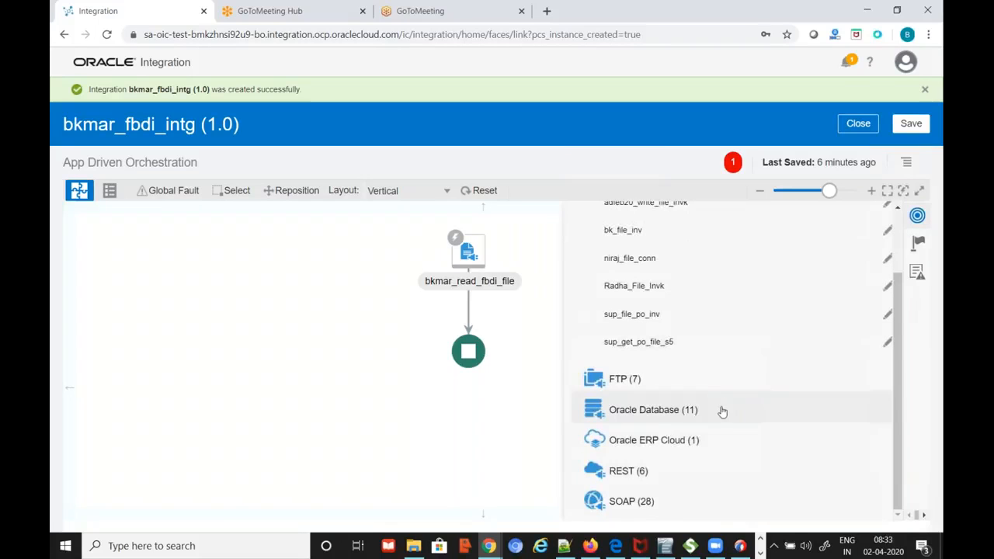
pyautogui.click(636, 503)
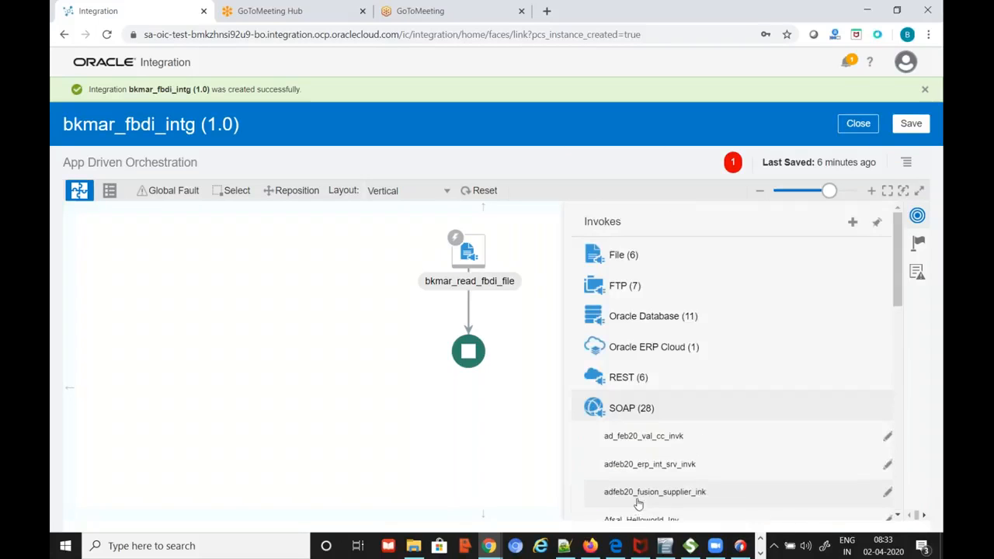
pyautogui.scroll(-3, 755, 397)
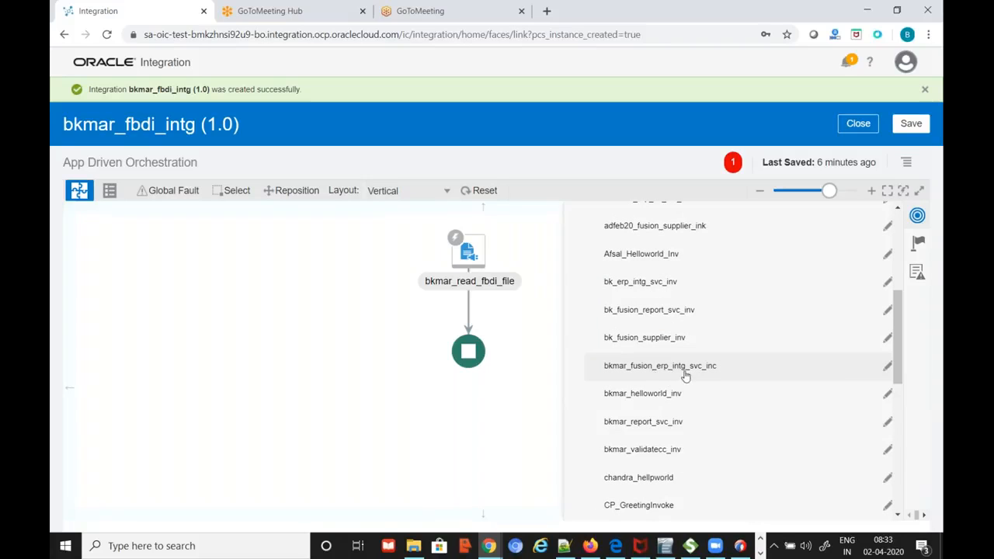
pyautogui.moveTo(691, 373); pyautogui.dragTo(469, 302)
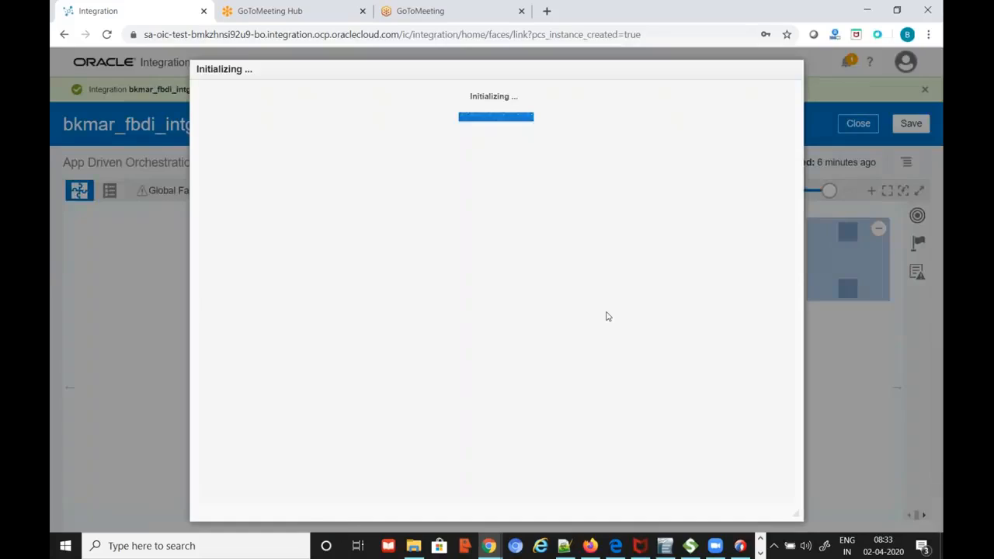
# Name the invoke endpoint upload_to_fusion_ucm and continue to operation selection
pyautogui.click(546, 207)
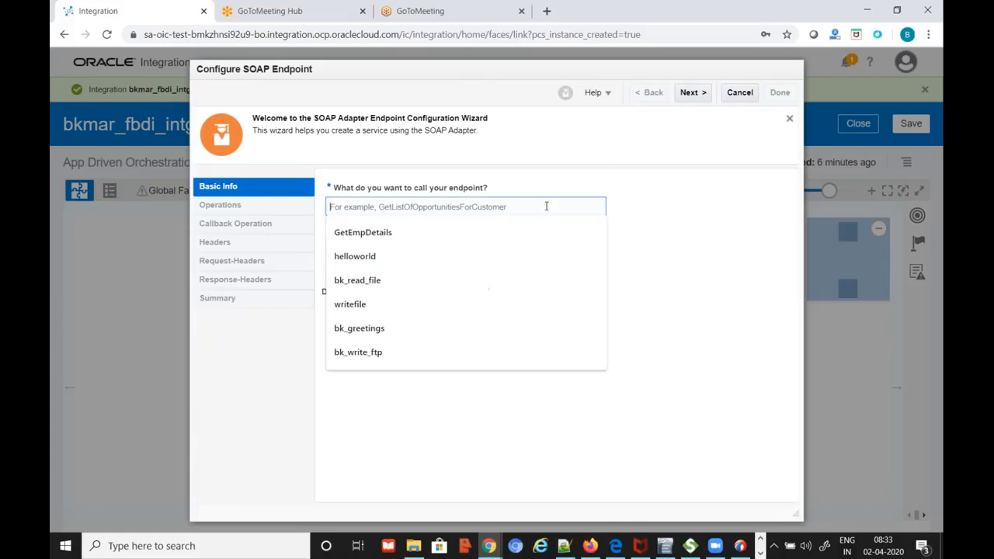
pyautogui.write('in')
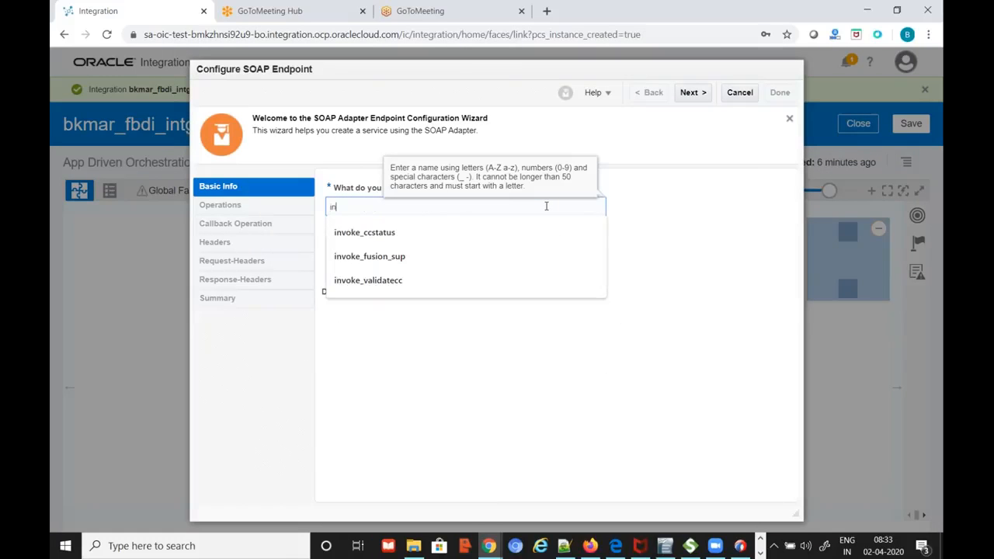
pyautogui.press('BackSpace')
pyautogui.write('upl')
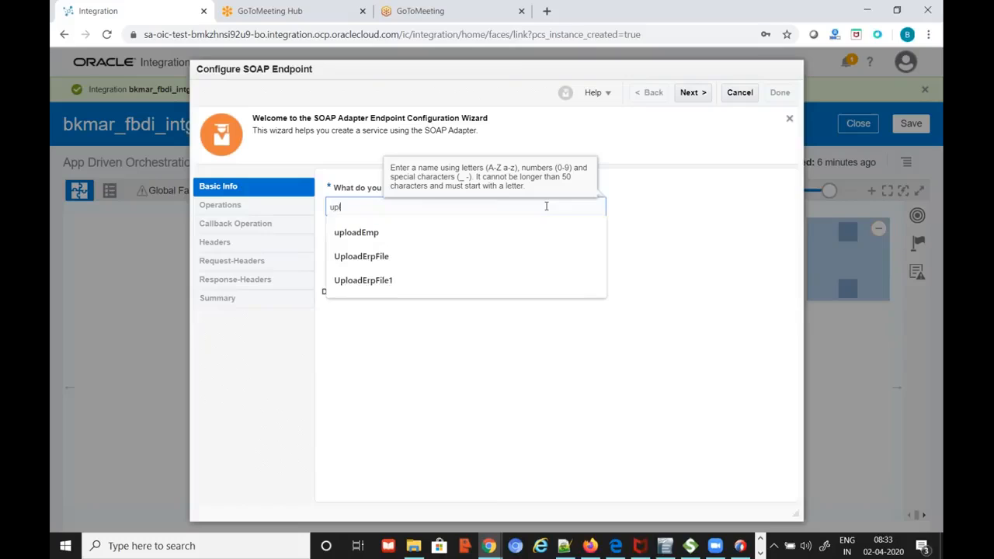
pyautogui.write('oad_to_fusi')
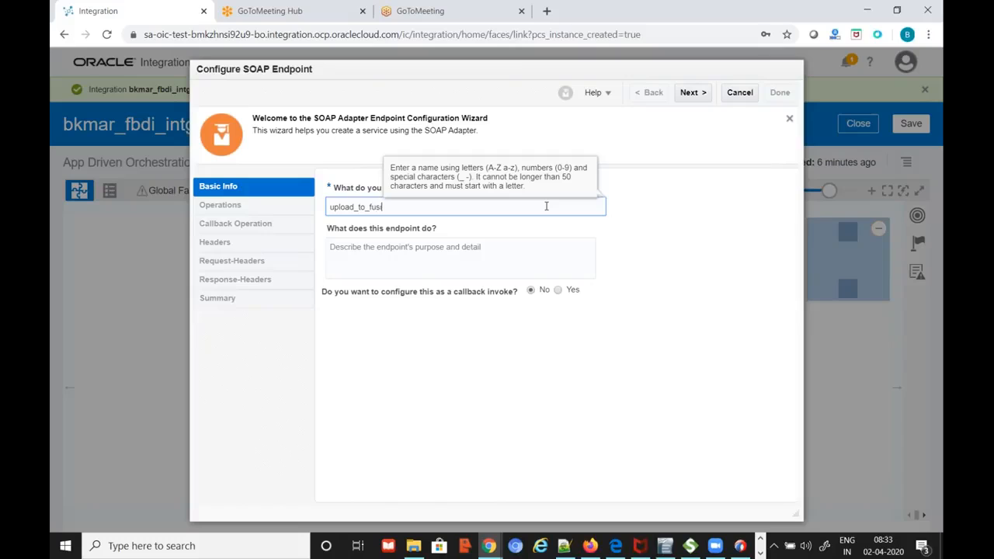
pyautogui.write('on_ucm')
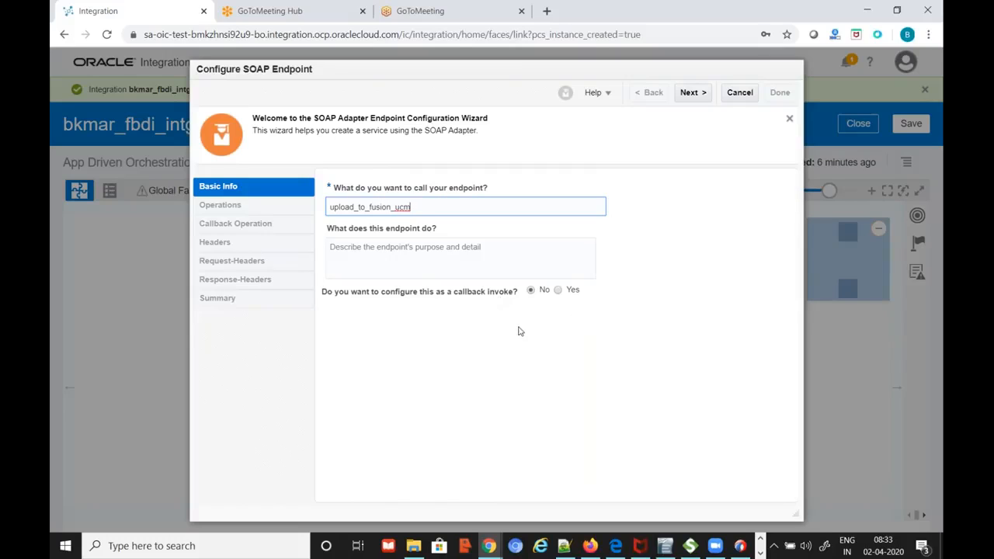
pyautogui.click(691, 92)
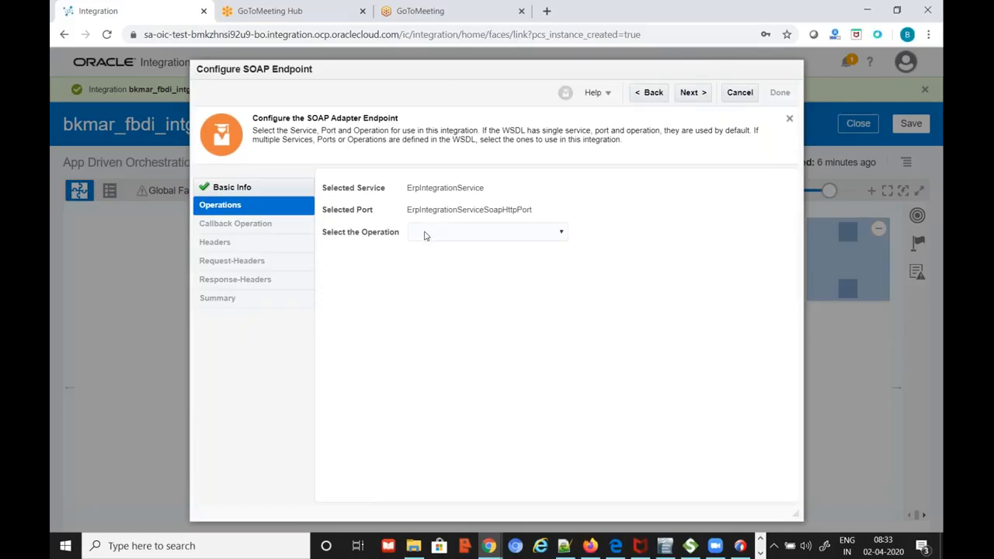
# Browse the ErpIntegrationService operations and check the ReportService runReport request in SoapUI
pyautogui.click(467, 236)
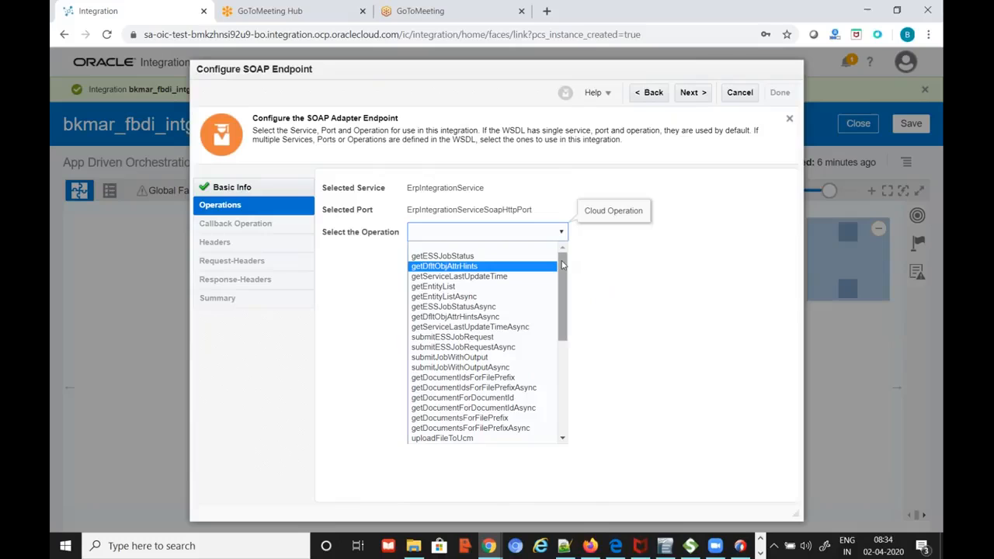
pyautogui.moveTo(564, 268); pyautogui.dragTo(620, 277)
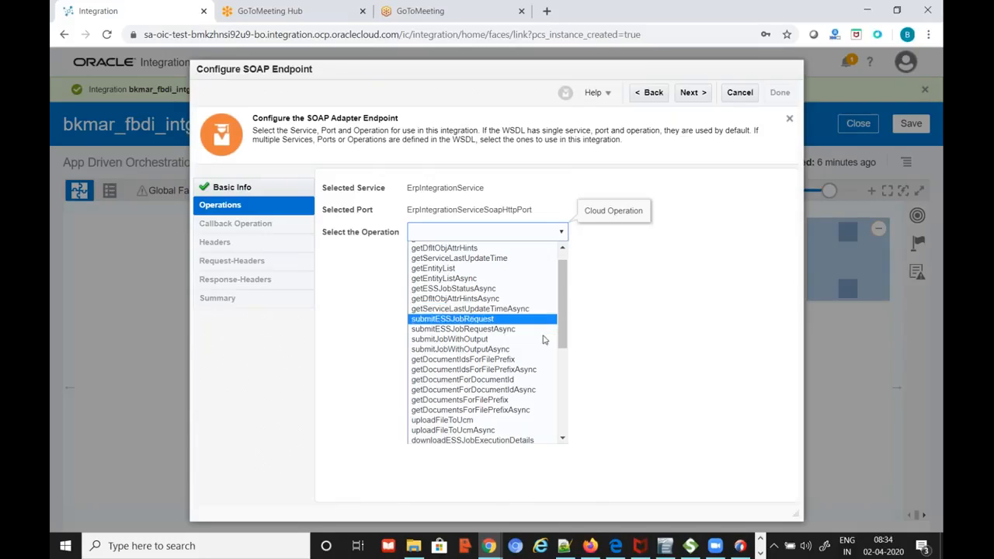
pyautogui.click(689, 548)
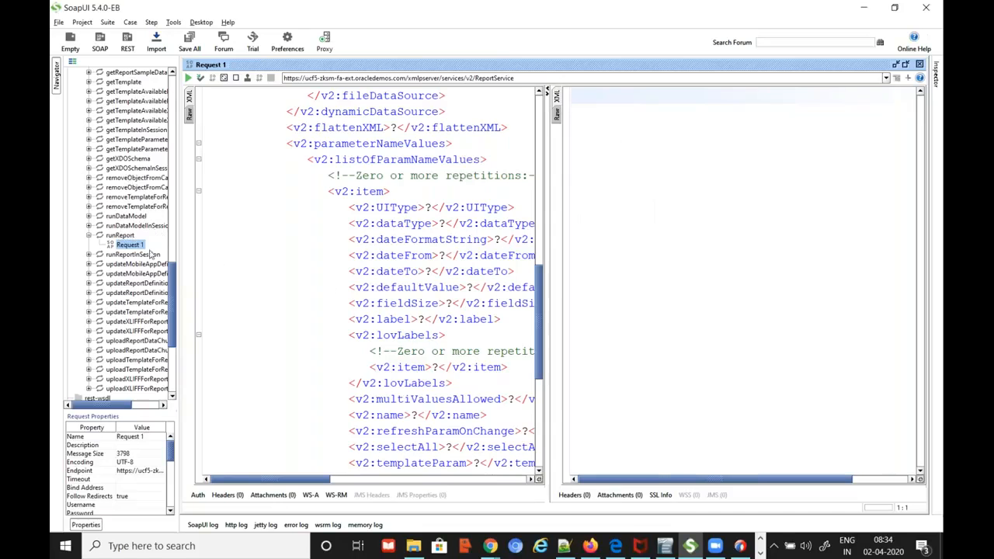
pyautogui.moveTo(174, 288); pyautogui.dragTo(183, 224)
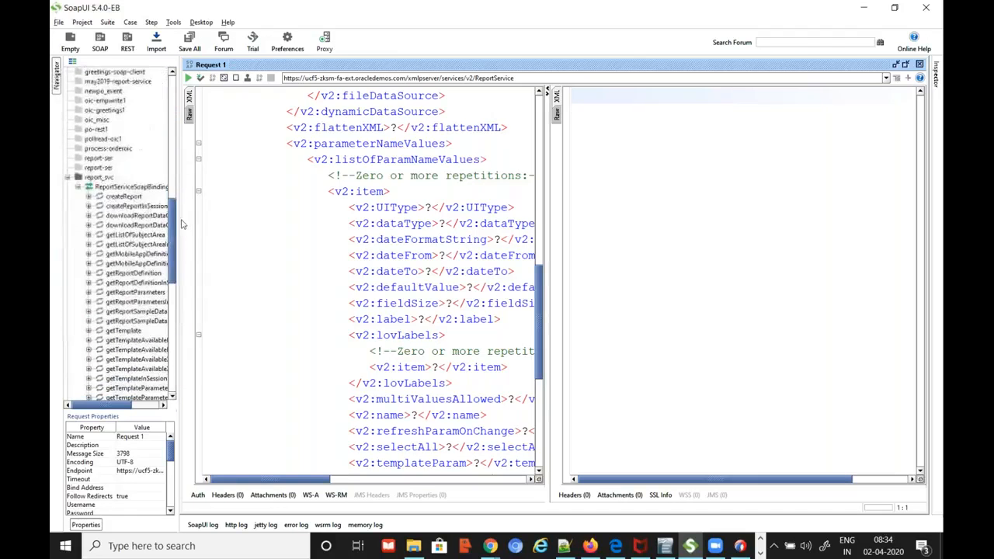
pyautogui.scroll(-8, 134, 289)
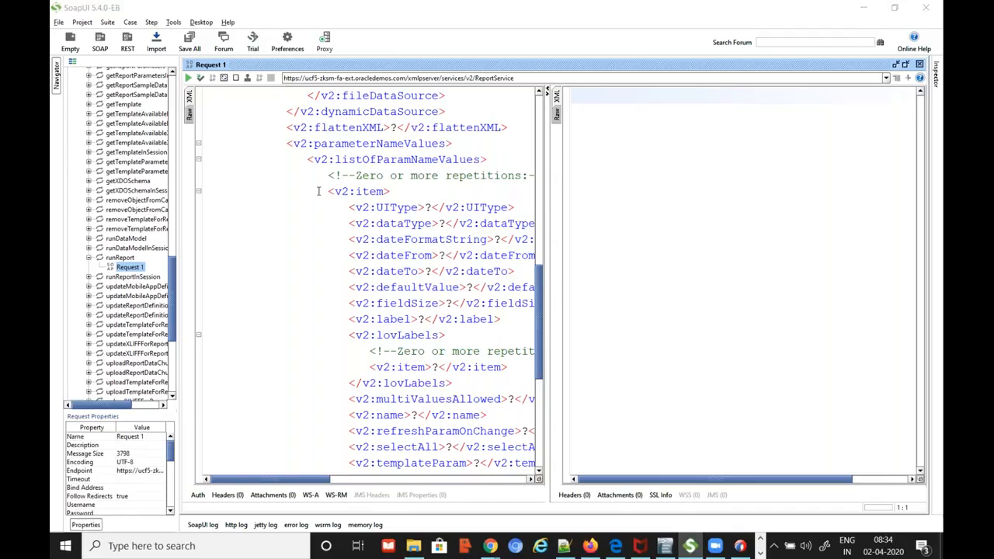
pyautogui.hotkey('alt', 'Tab')
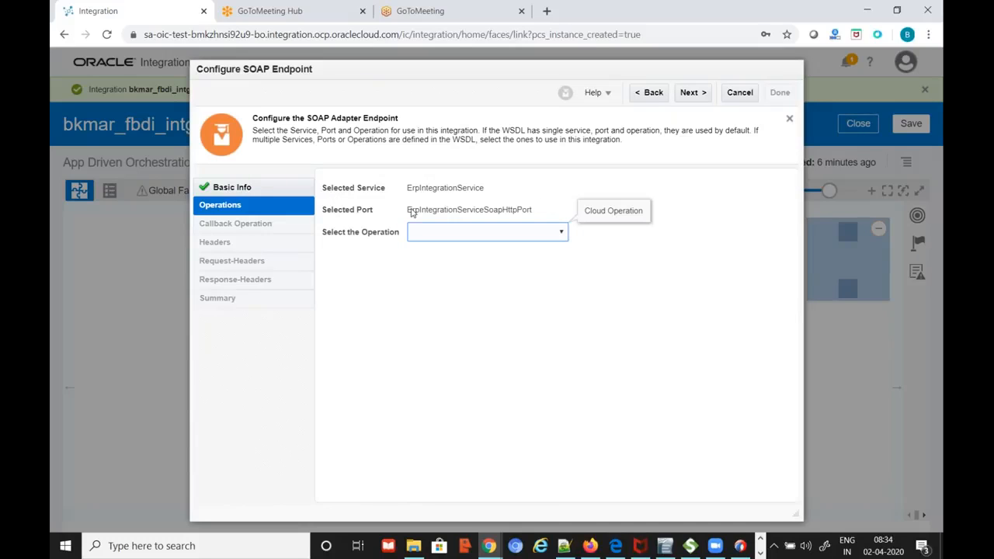
# Choose the uploadFileToUcm operation, keep default headers, and finish the upload_to_fusion_ucm endpoint
pyautogui.click(549, 236)
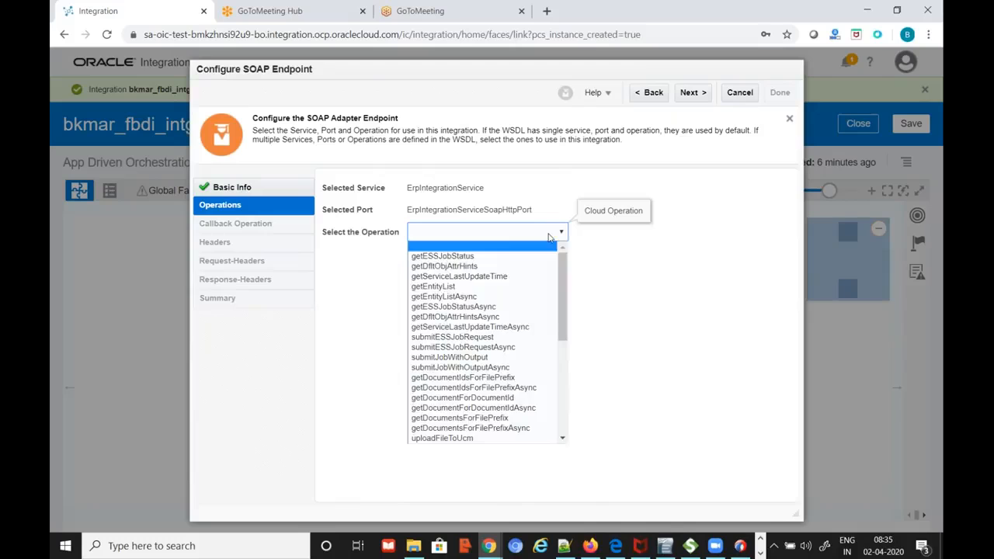
pyautogui.moveTo(567, 274); pyautogui.dragTo(566, 323)
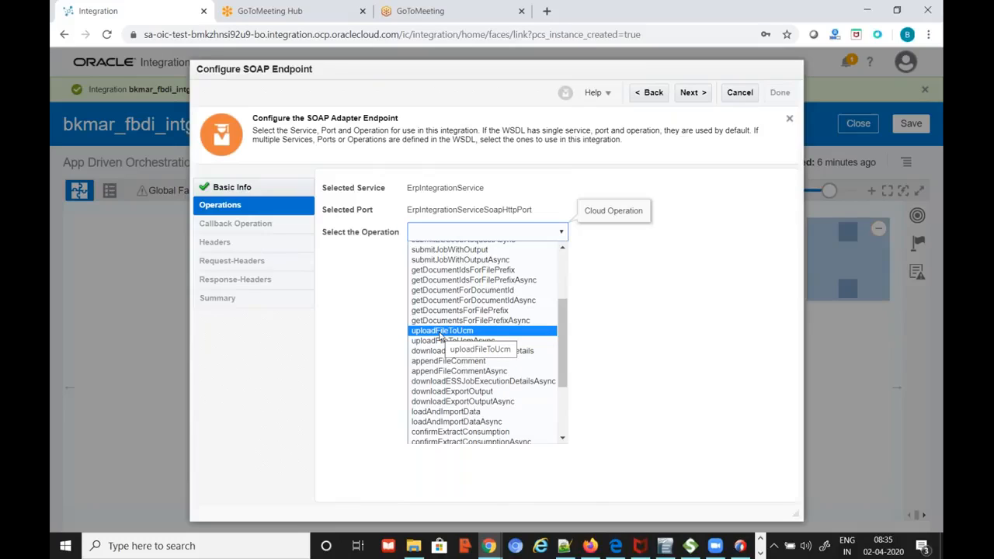
pyautogui.click(440, 331)
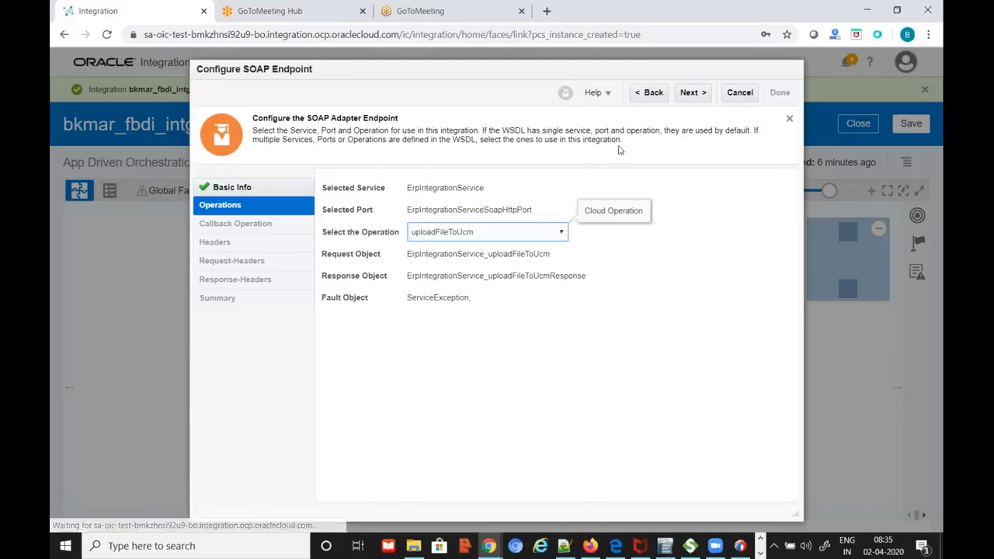
pyautogui.click(690, 94)
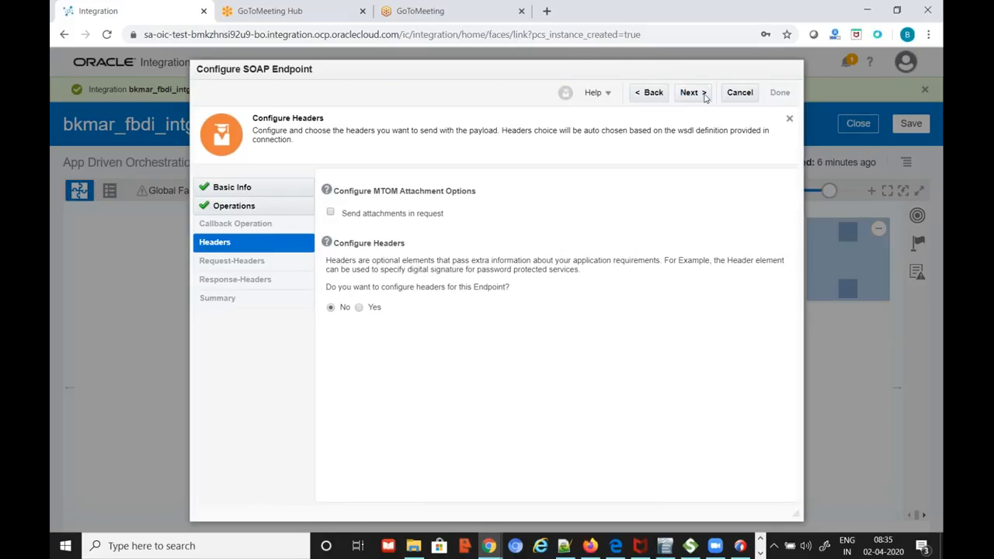
pyautogui.click(703, 94)
pyautogui.click(779, 93)
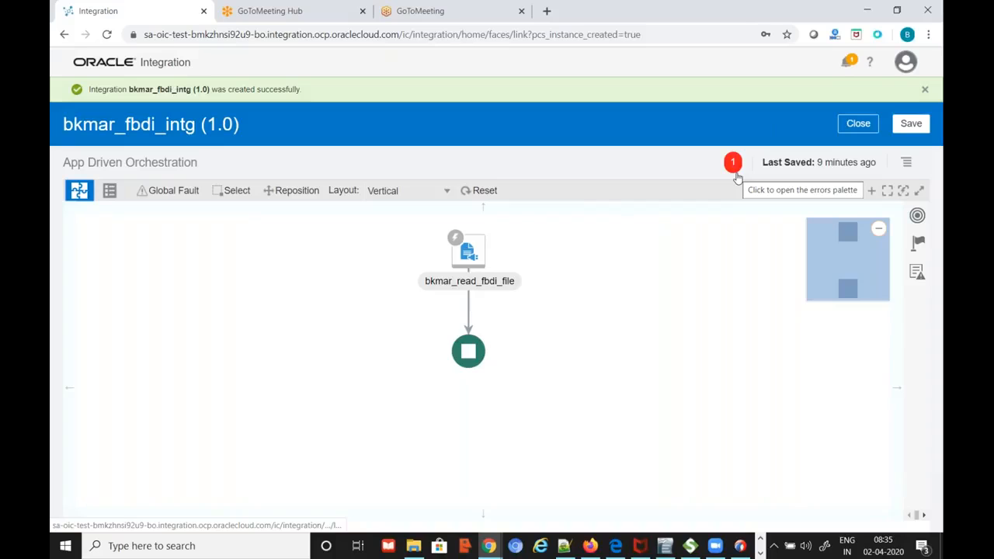
# Save the bkmar_fbdi_intg integration with the Map to upload_to_fusion_ucm step selected
pyautogui.click(813, 192)
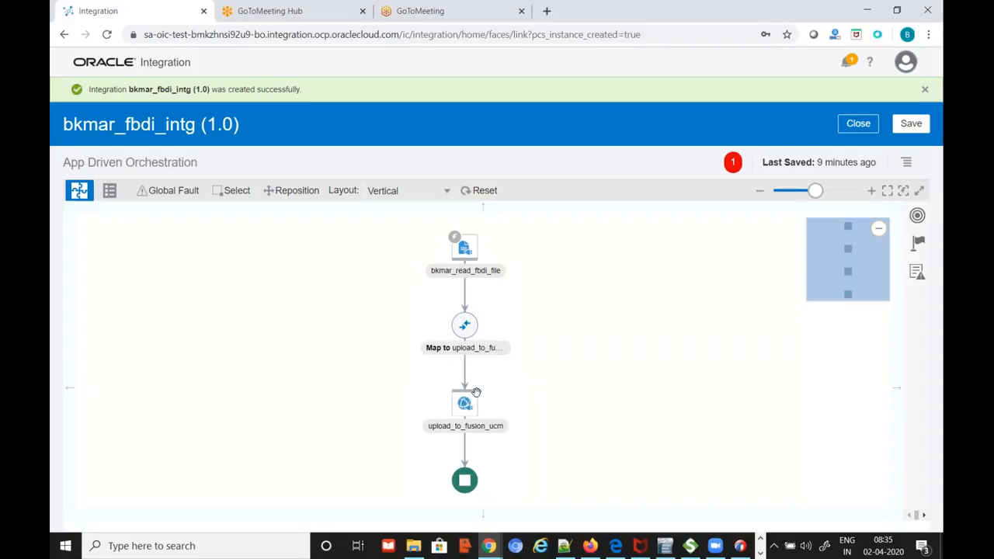
pyautogui.click(469, 326)
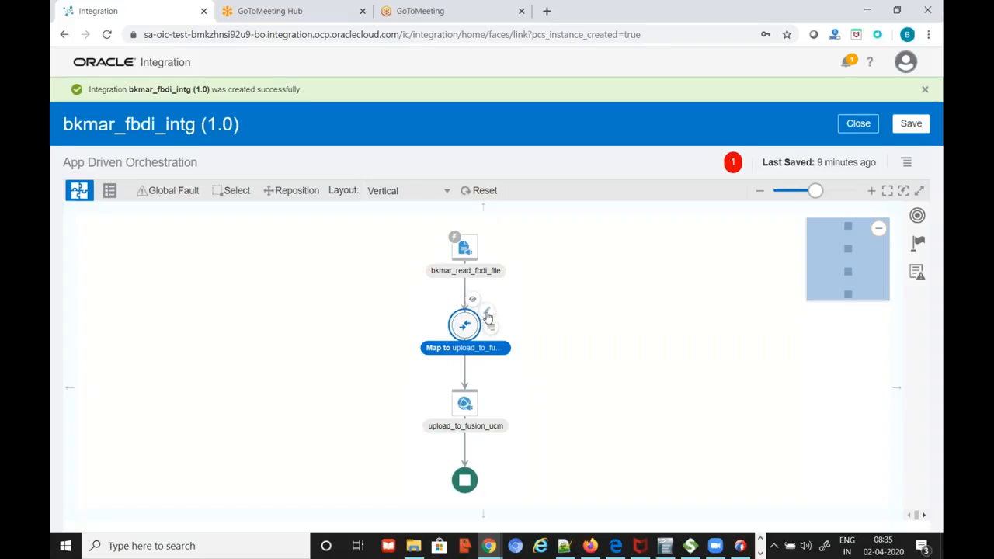
pyautogui.click(911, 123)
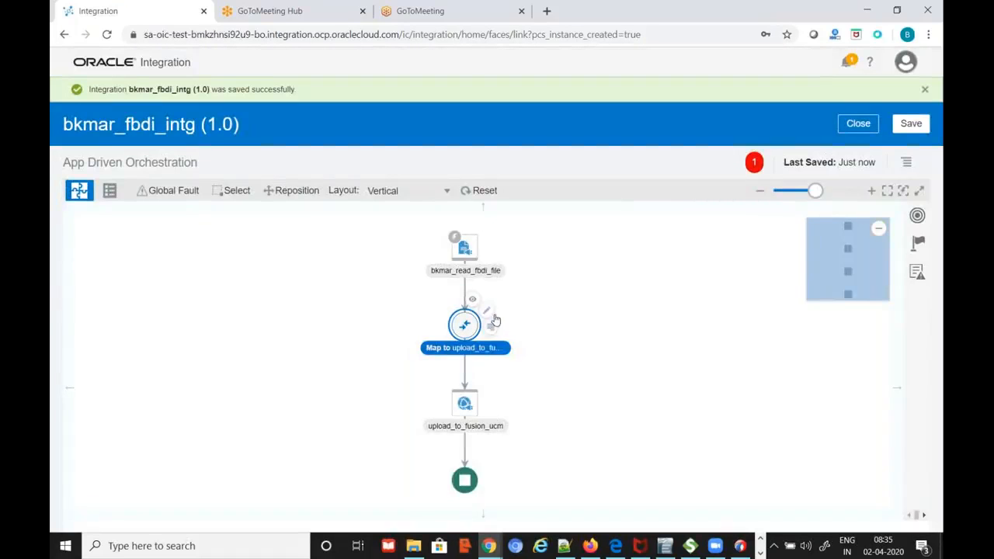
# Edit the upload_to_fusion_ucm mapping, expanding uploadFileToUcm > document to reveal the Content and FileName fields
pyautogui.click(489, 312)
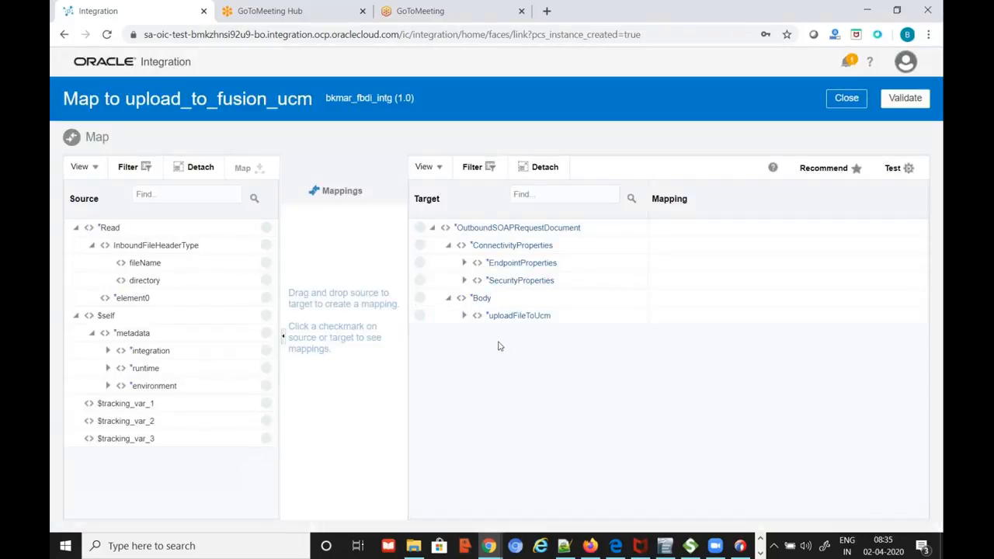
pyautogui.click(464, 316)
pyautogui.click(481, 334)
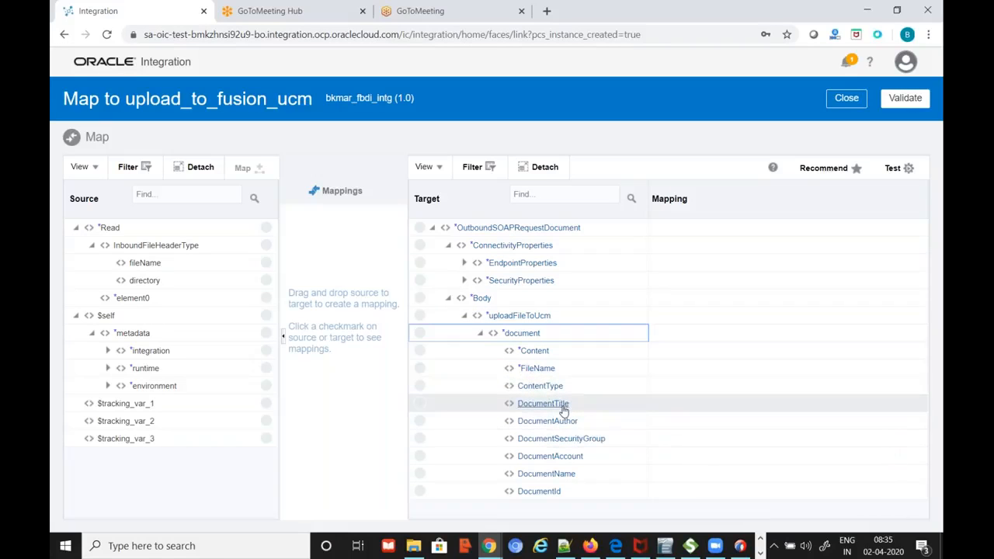
pyautogui.moveTo(564, 410)
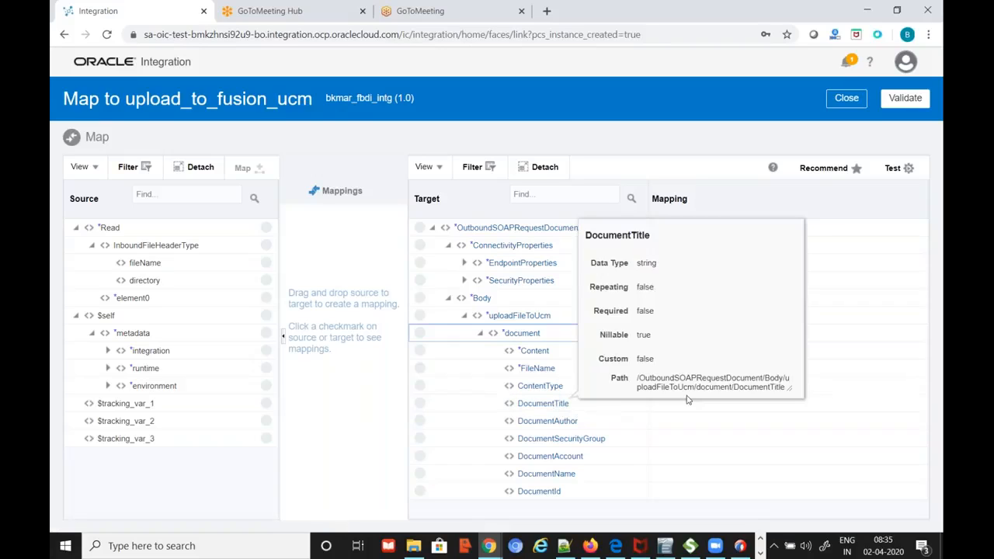
pyautogui.moveTo(540, 355)
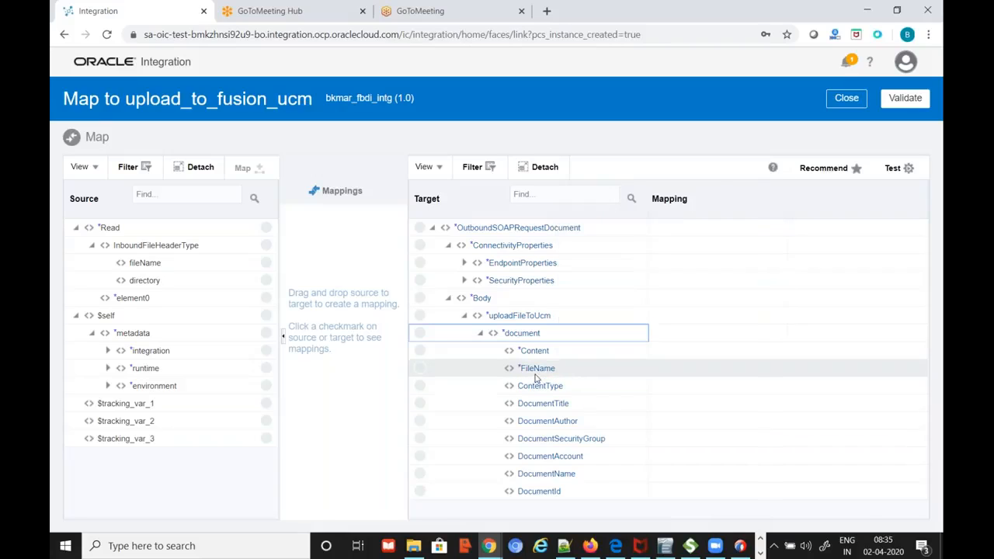
pyautogui.moveTo(532, 376)
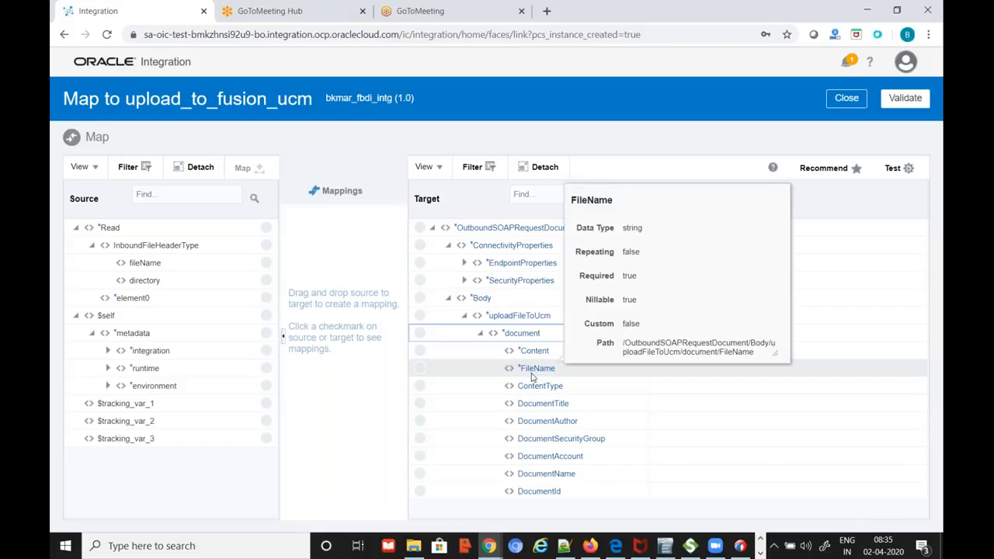
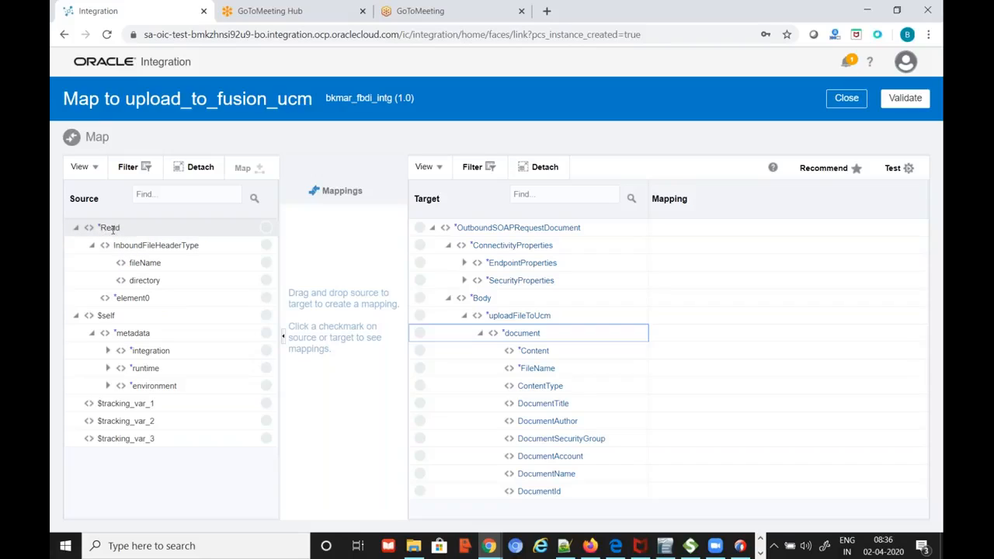
# Map element0 to Content and fileName to FileName in the uploadFileToUcm document
pyautogui.moveTo(113, 228)
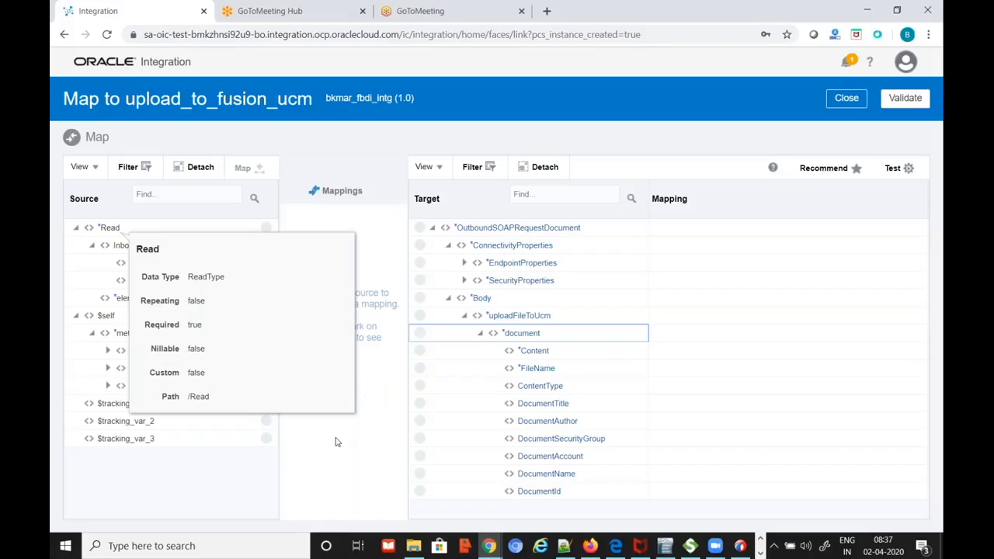
pyautogui.click(338, 464)
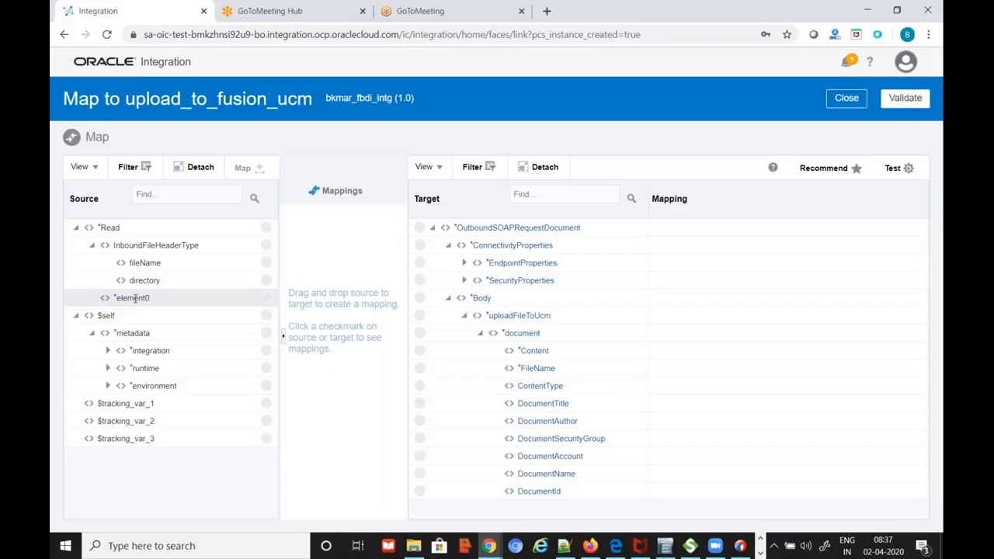
pyautogui.moveTo(134, 299)
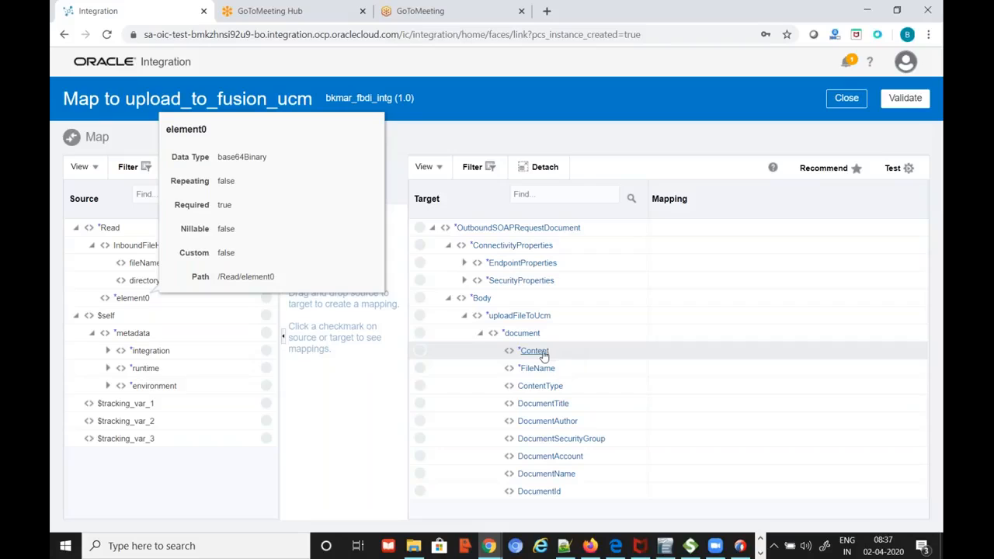
pyautogui.moveTo(543, 354)
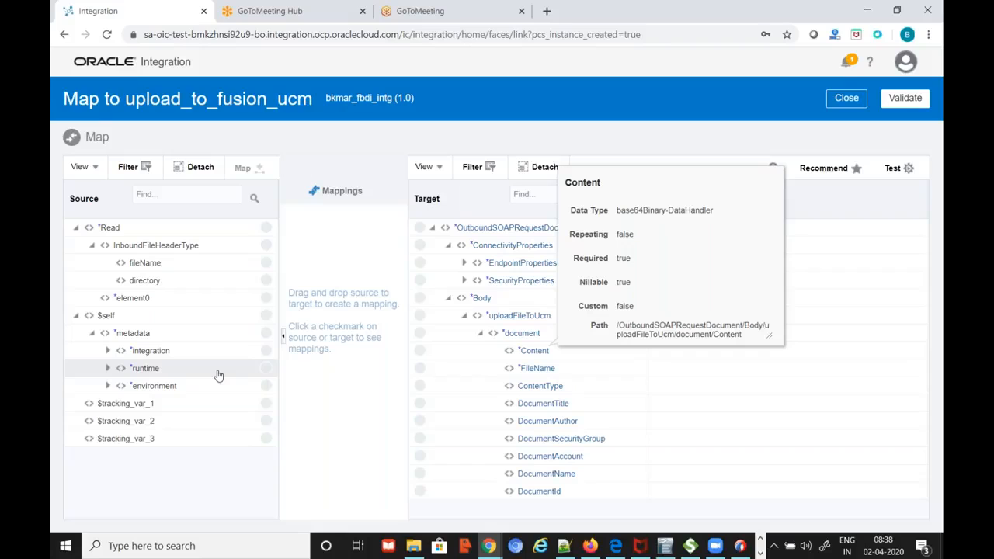
pyautogui.click(340, 420)
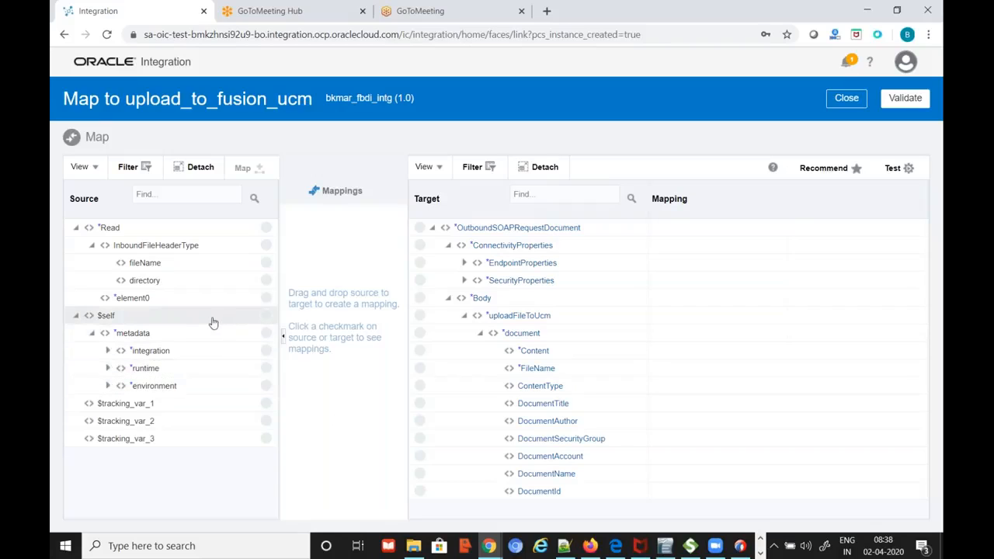
pyautogui.moveTo(271, 302); pyautogui.dragTo(419, 351)
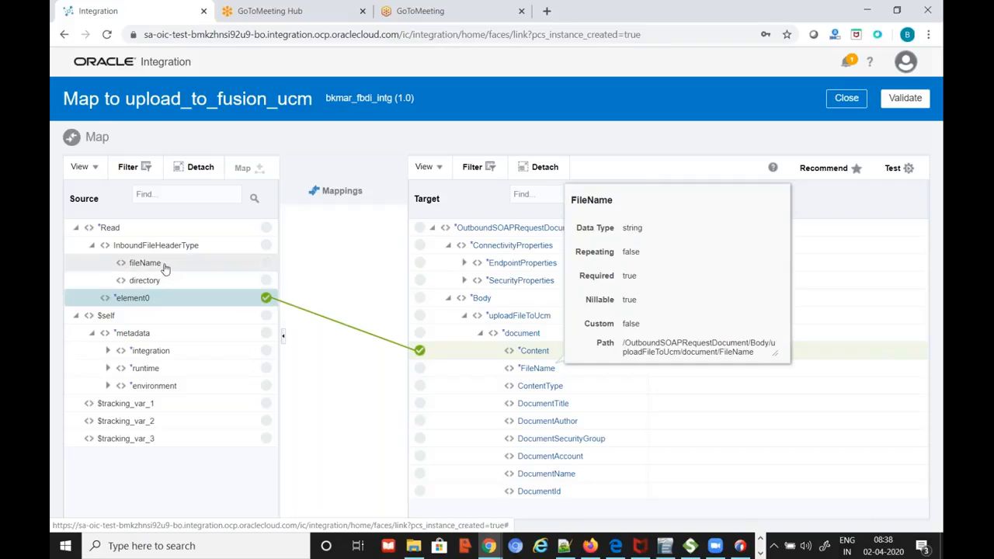
pyautogui.moveTo(267, 263); pyautogui.dragTo(420, 369)
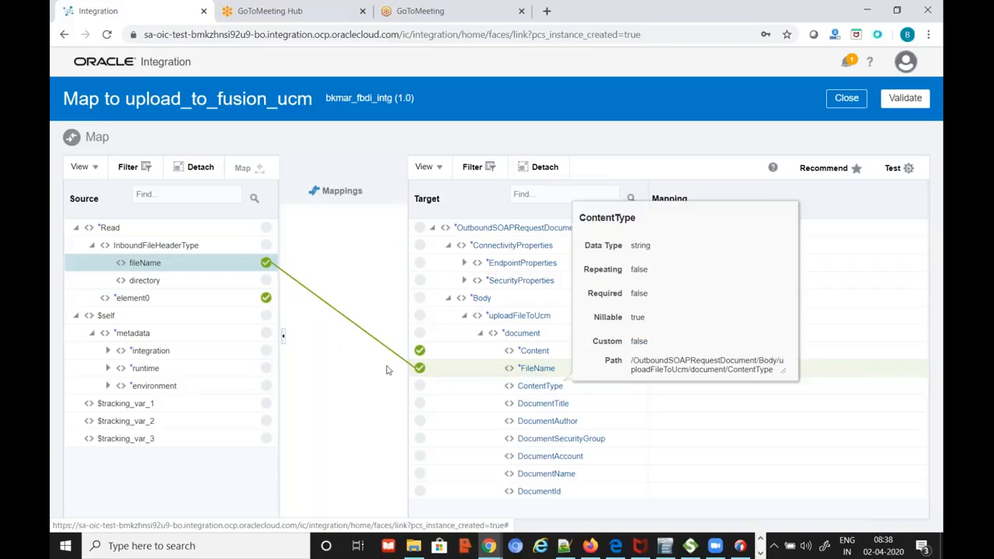
# Set the ContentType target to the constant value csv
pyautogui.click(542, 393)
pyautogui.click(543, 392)
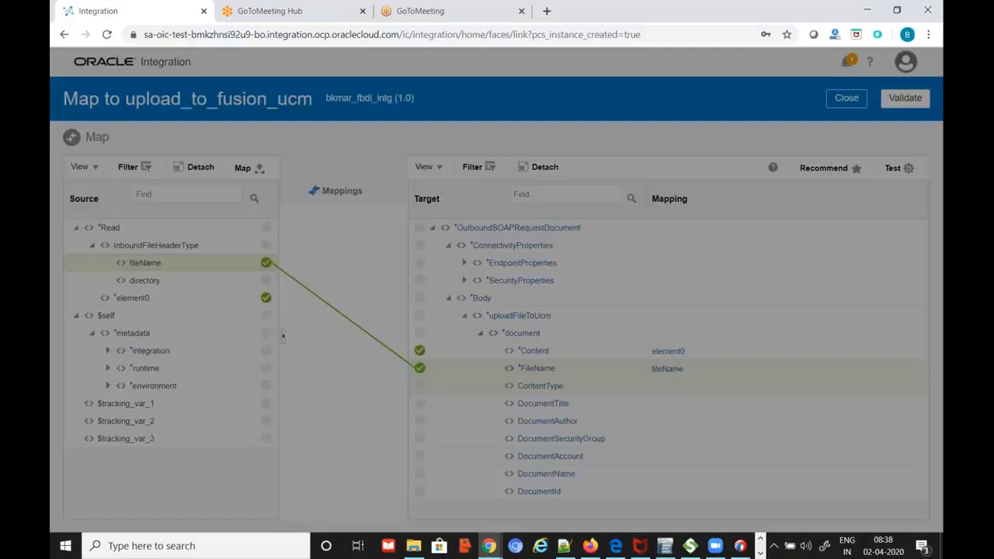
pyautogui.click(477, 221)
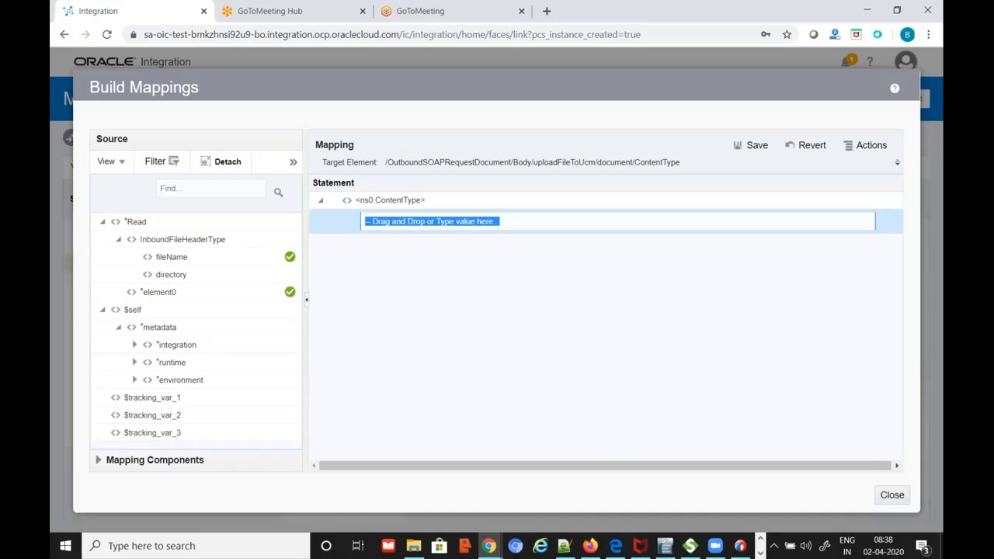
pyautogui.write('csv')
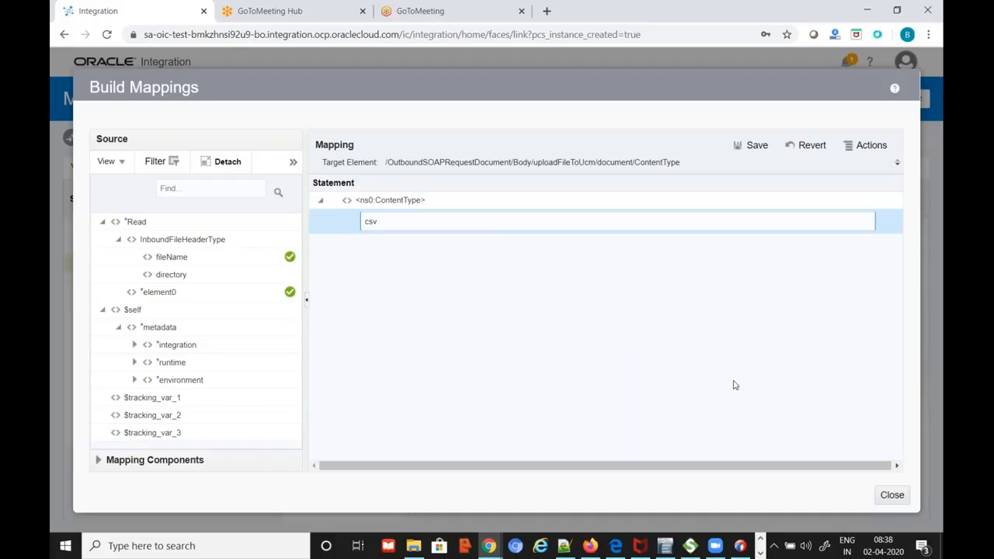
pyautogui.click(762, 145)
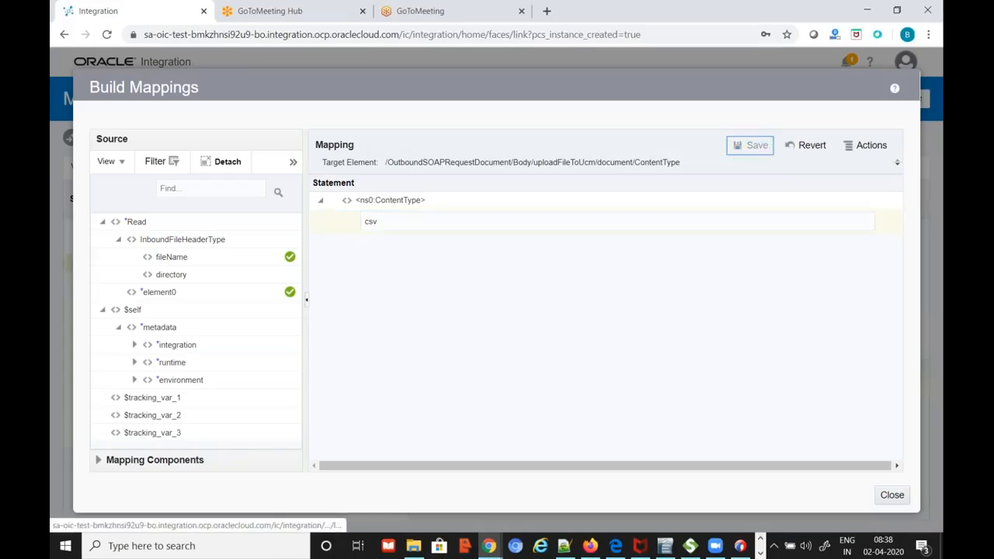
pyautogui.click(891, 497)
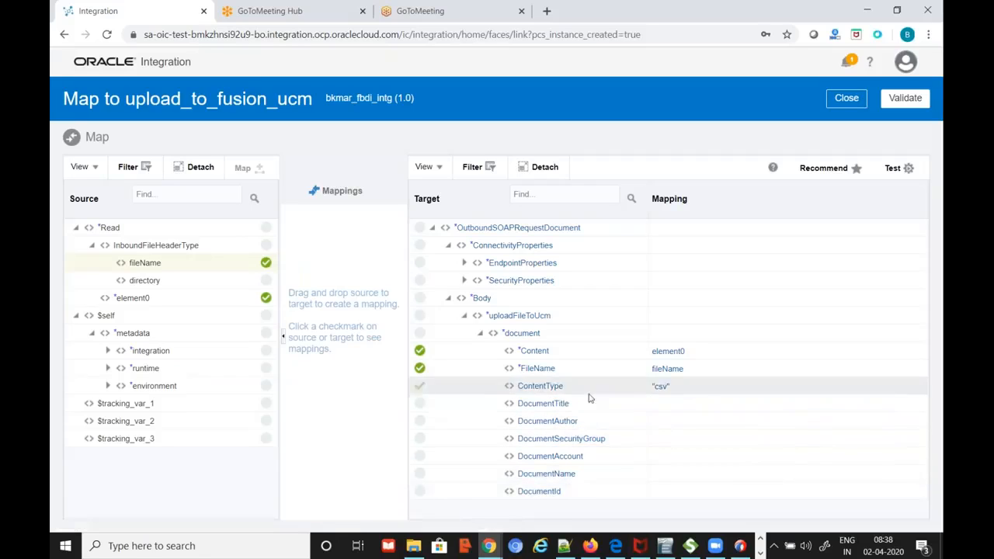
# Bring the Notepad++ notes to the front
pyautogui.moveTo(542, 394)
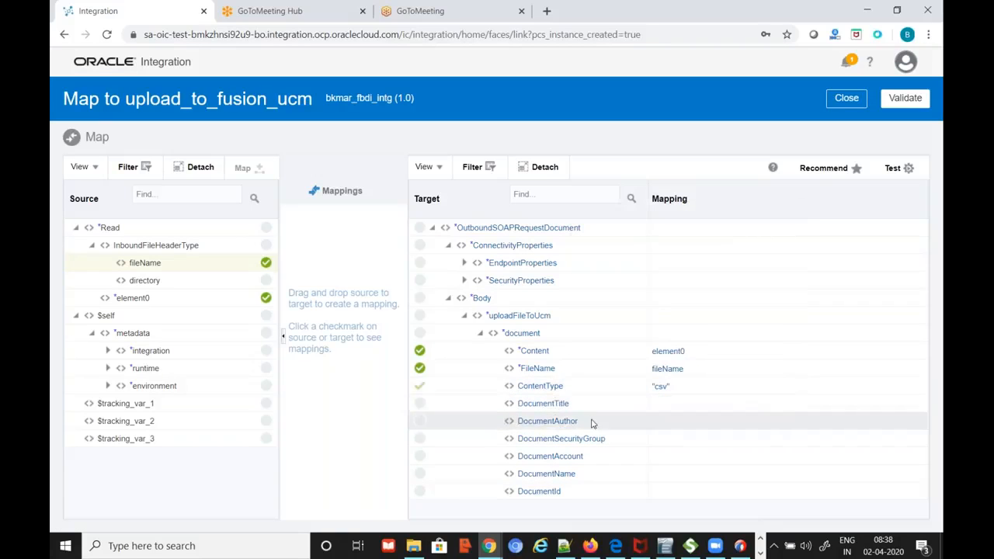
pyautogui.moveTo(596, 439)
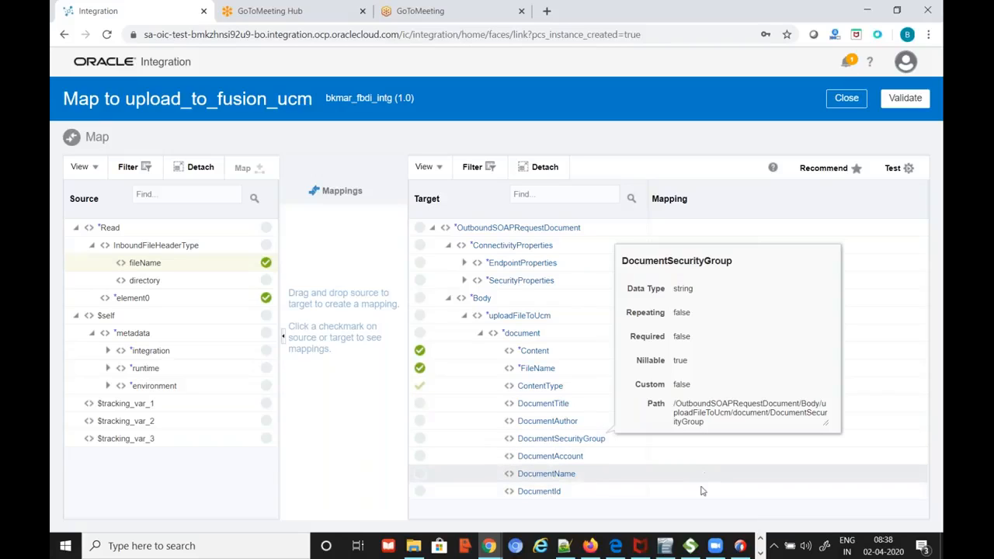
pyautogui.moveTo(564, 546)
pyautogui.click(562, 518)
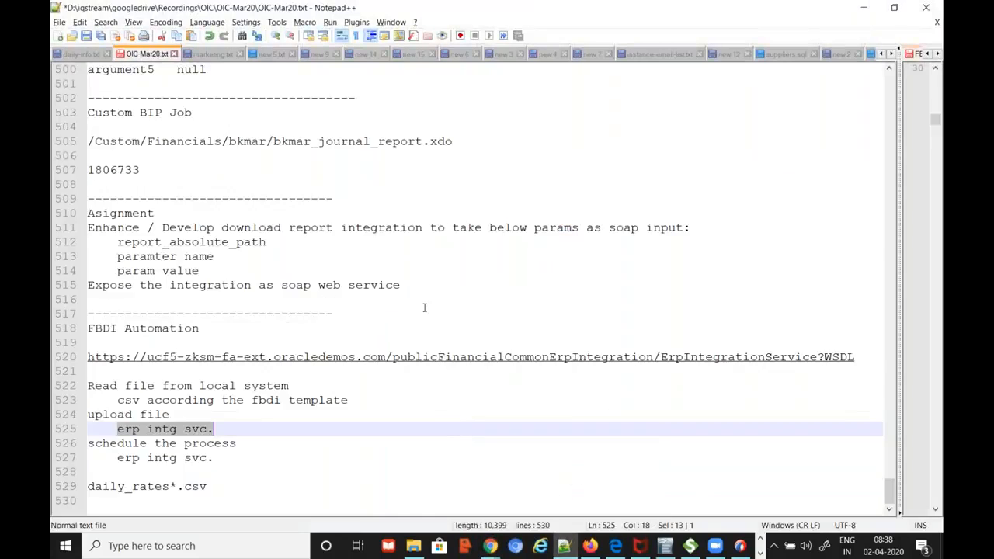
# Check the DocumentTitle line of the sample uploadFileToUcm request in FBDI-Info.txt, then return to the mapper
pyautogui.moveTo(900, 172); pyautogui.dragTo(596, 220)
pyautogui.scroll(-5, 781, 290)
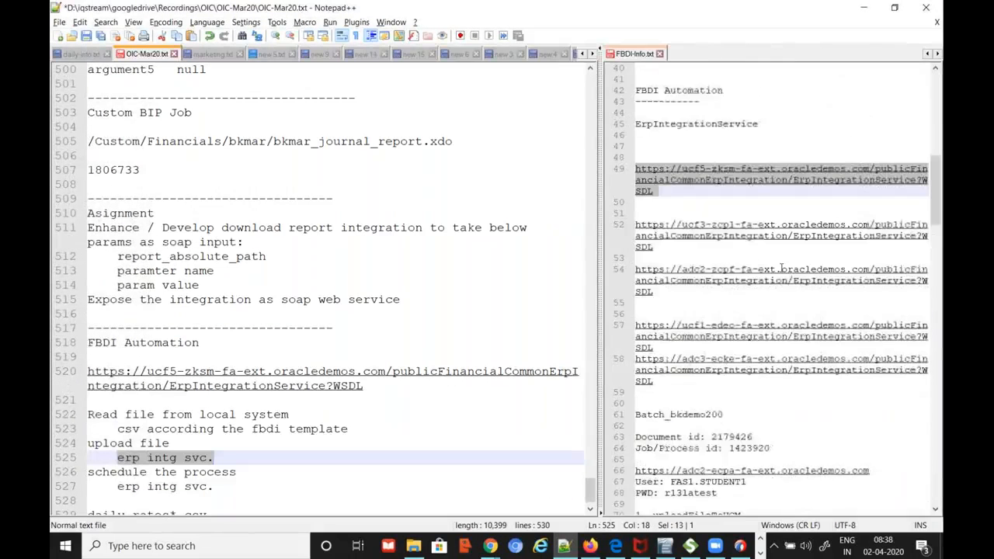
pyautogui.scroll(-7, 780, 290)
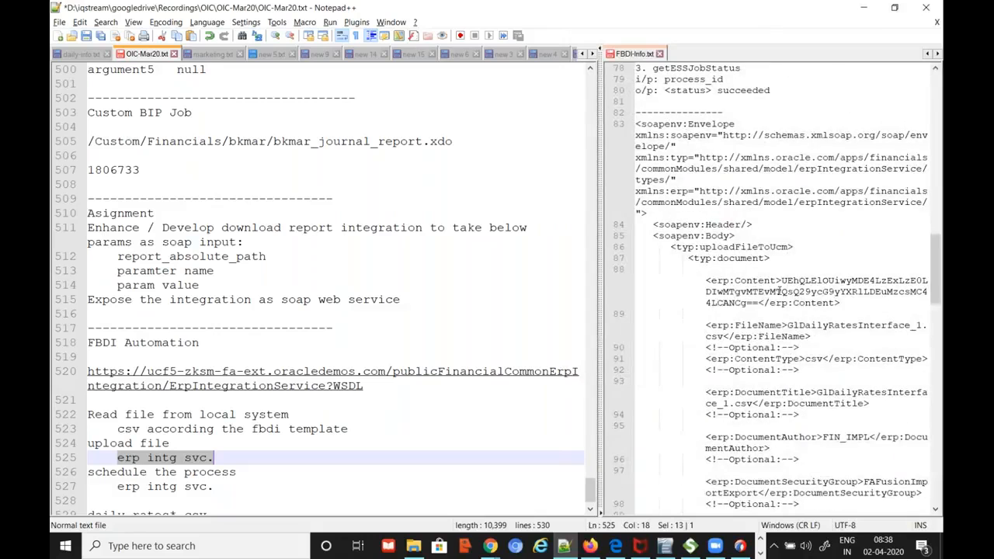
pyautogui.moveTo(598, 266); pyautogui.dragTo(400, 276)
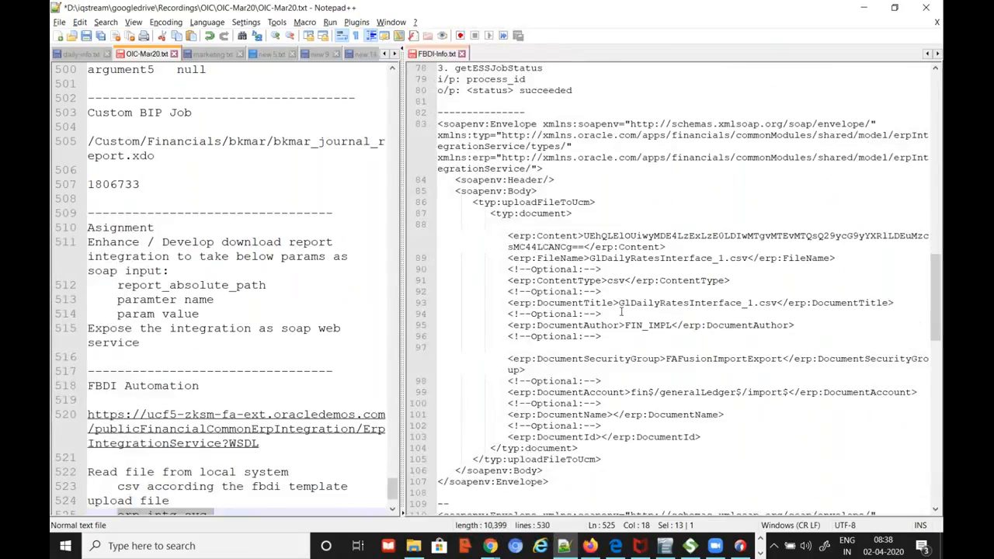
pyautogui.click(603, 308)
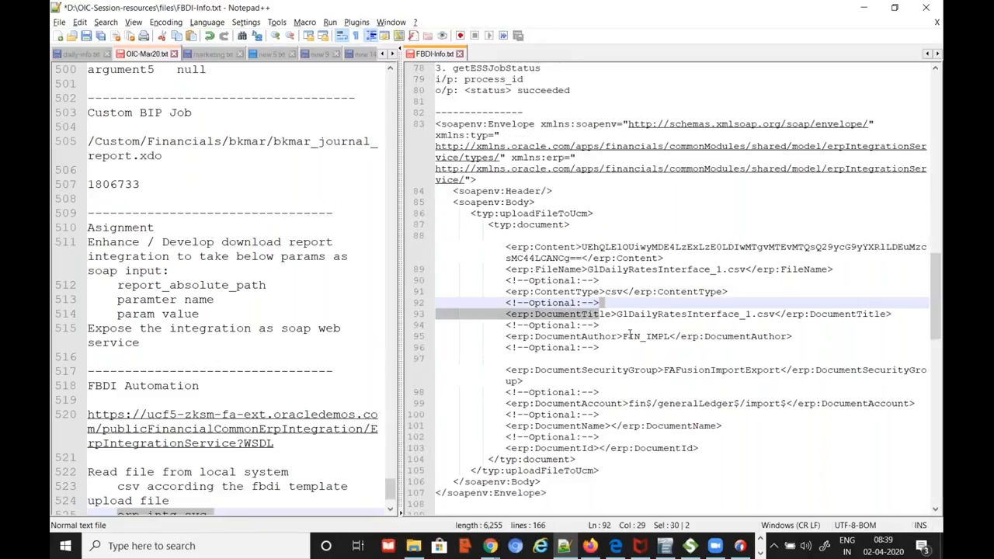
pyautogui.hotkey('alt', 'Tab')
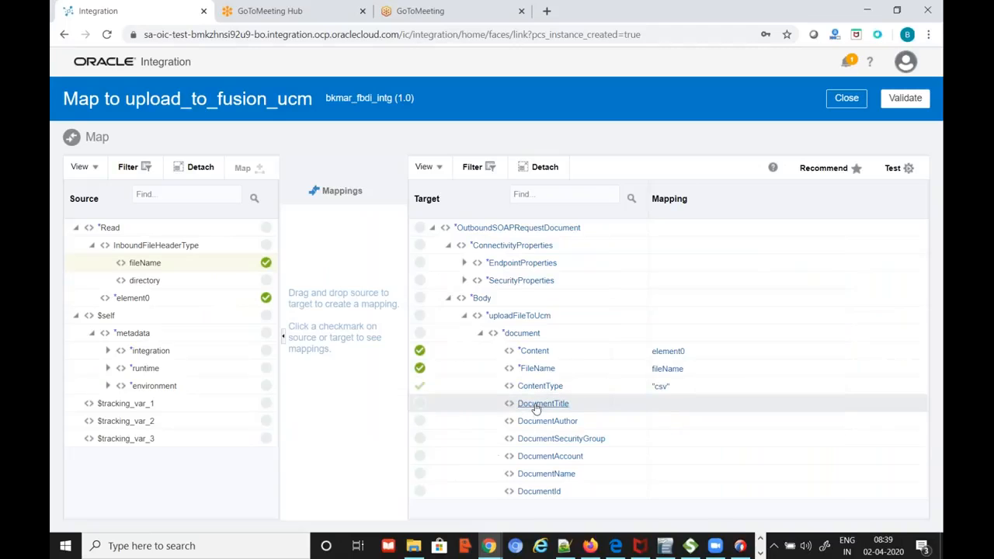
# Map fileName to the DocumentTitle target
pyautogui.moveTo(245, 268); pyautogui.dragTo(396, 409)
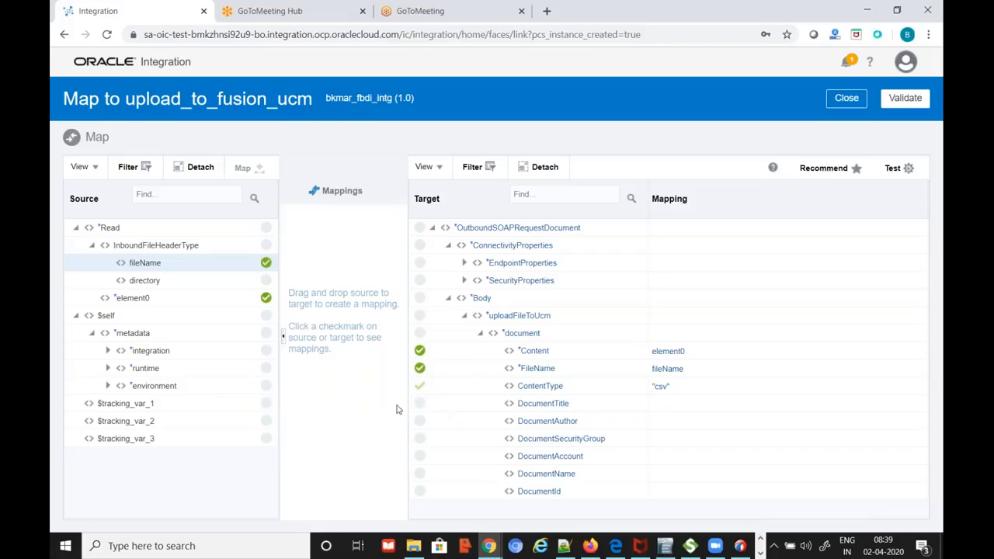
pyautogui.click(455, 404)
pyautogui.click(253, 171)
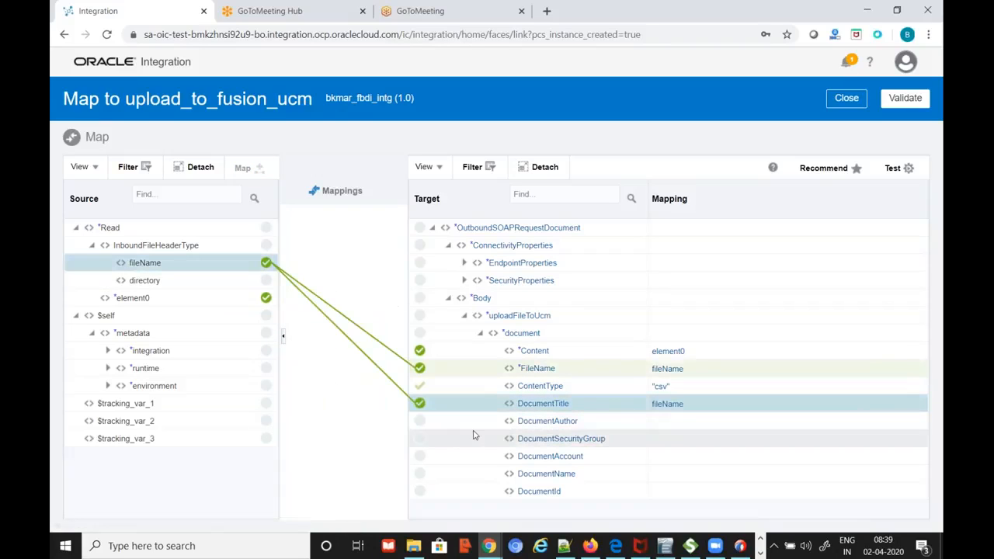
# Give DocumentAuthor the constant value FIN_IMPL and save the change
pyautogui.click(559, 423)
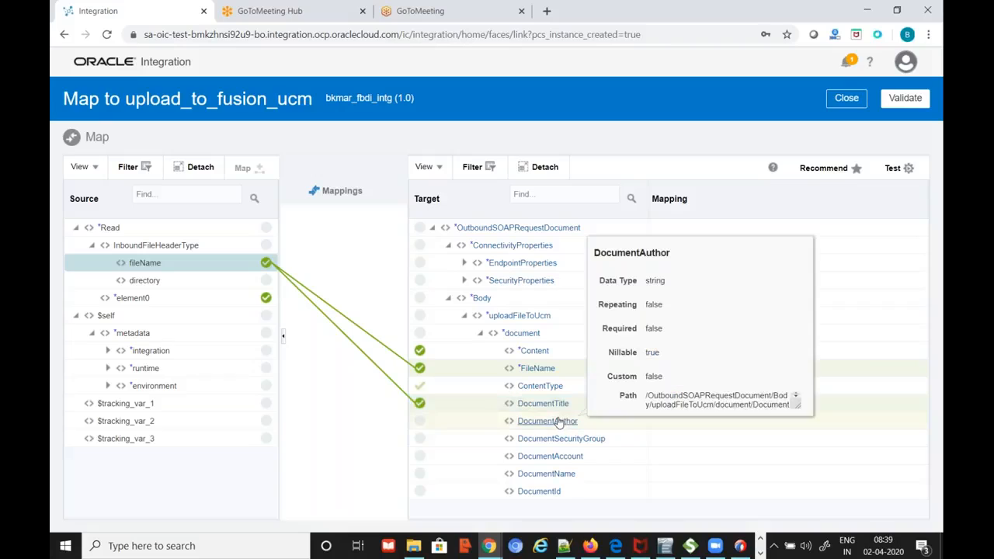
pyautogui.click(559, 423)
pyautogui.doubleClick(428, 218)
pyautogui.write('FIN_IMPL')
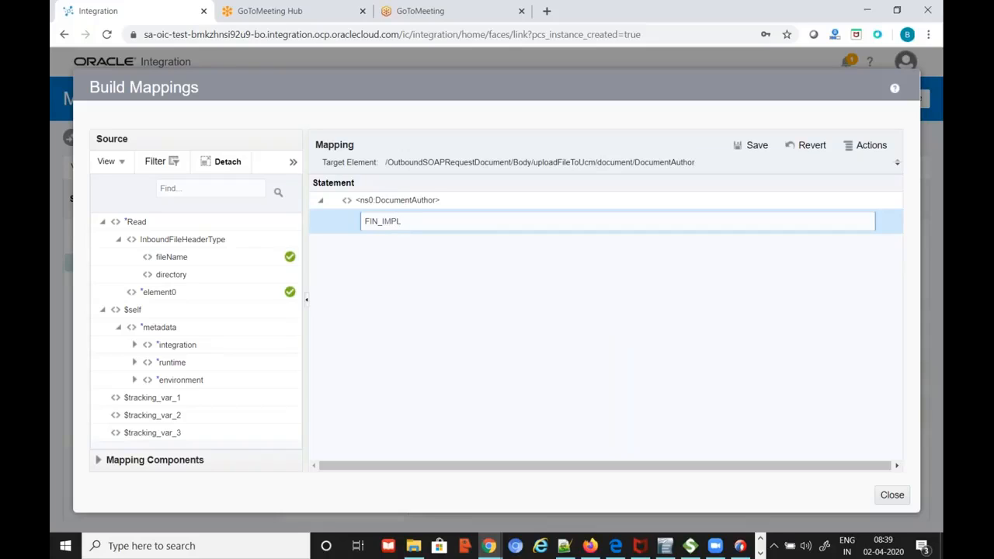
pyautogui.click(891, 495)
pyautogui.click(523, 319)
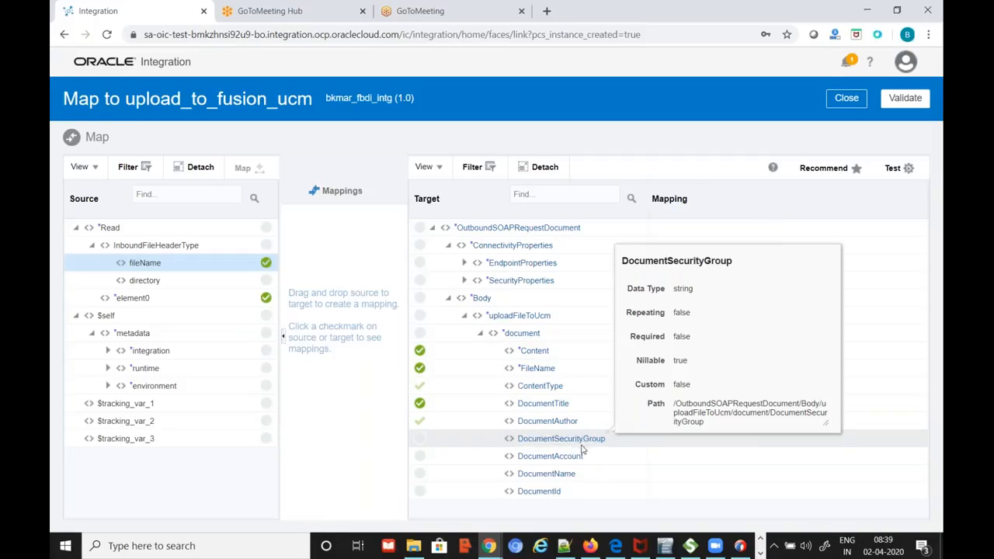
# Copy FAFusionImportExport from the notes and set it as DocumentSecurityGroup's constant value
pyautogui.hotkey('alt', 'Tab')
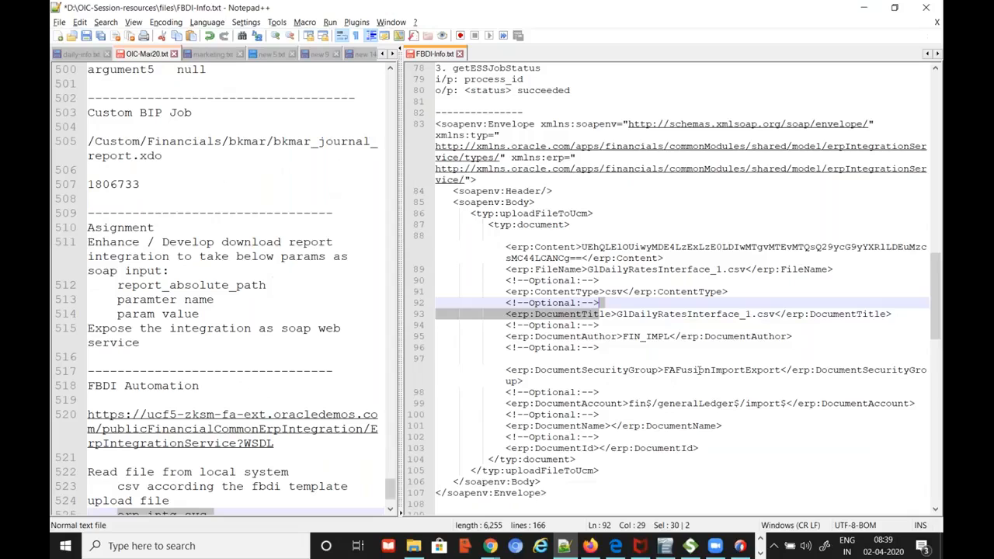
pyautogui.doubleClick(698, 370)
pyautogui.hotkey('ctrl', 'c')
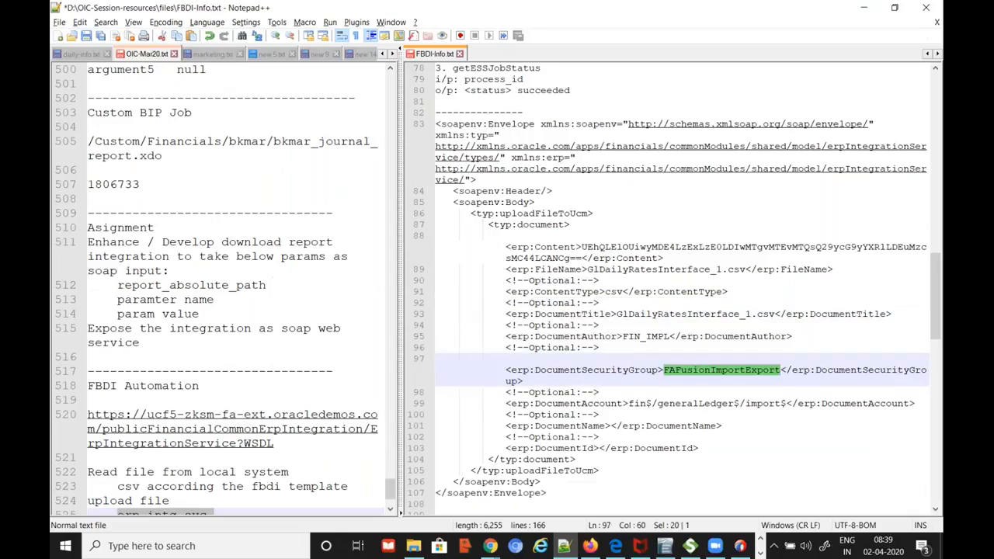
pyautogui.hotkey('alt', 'Tab')
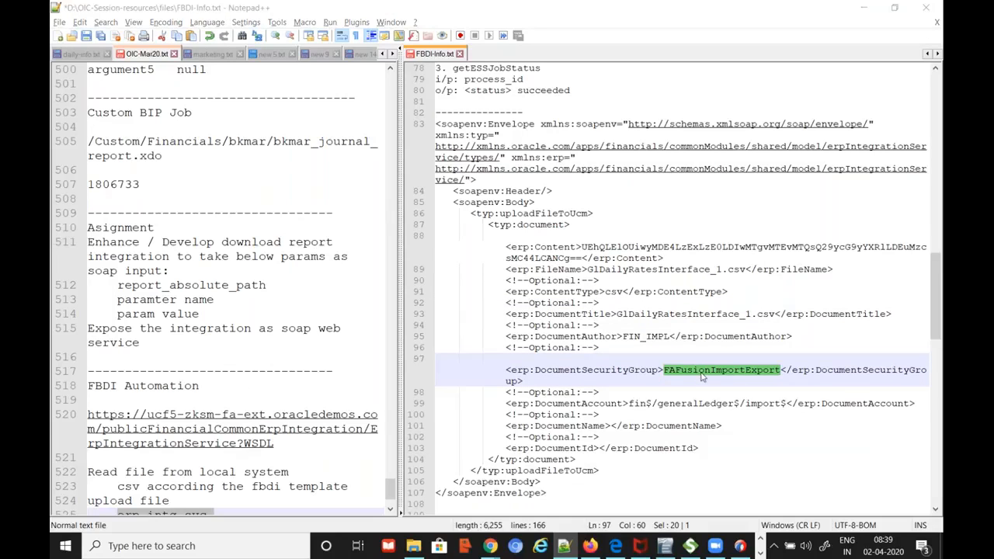
pyautogui.click(588, 440)
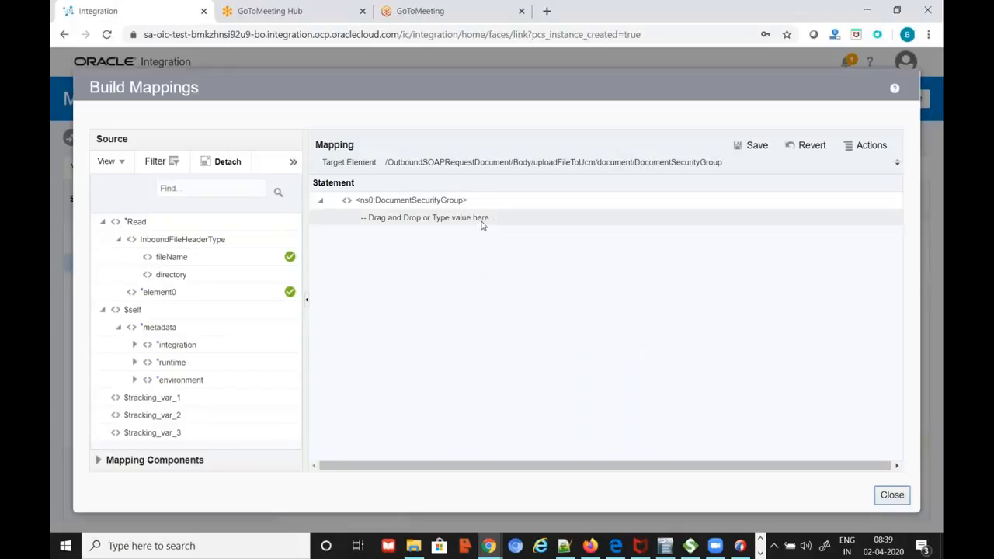
pyautogui.click(482, 225)
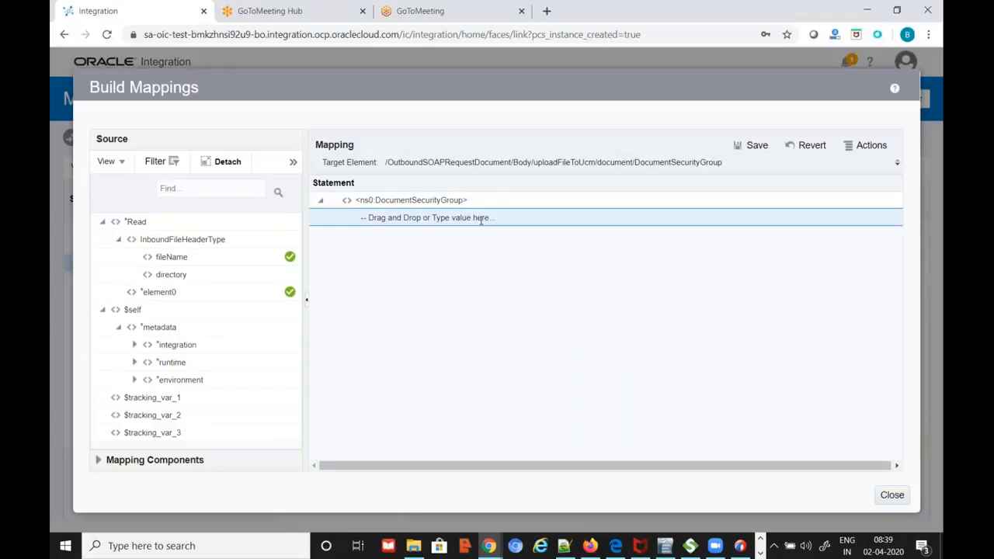
pyautogui.hotkey('ctrl', 'v')
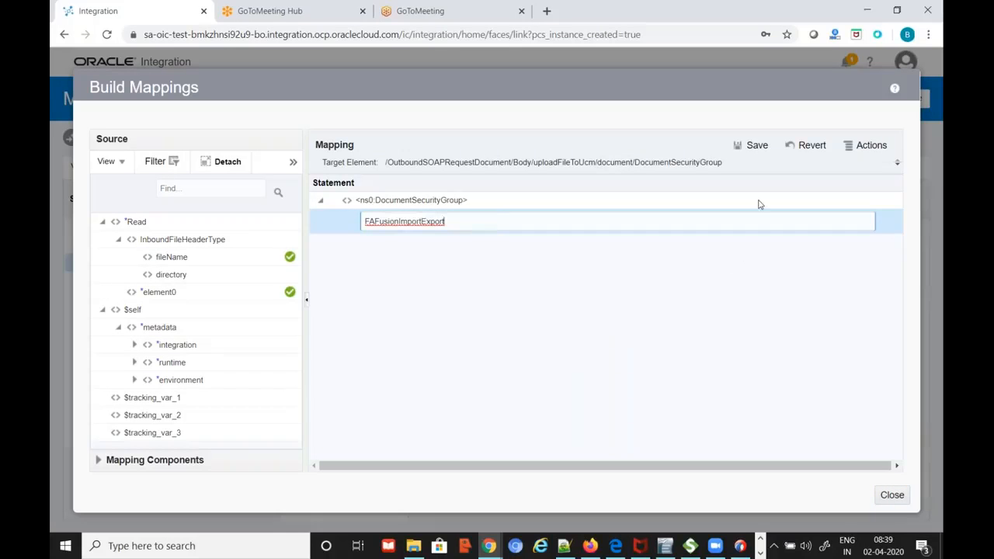
pyautogui.click(750, 146)
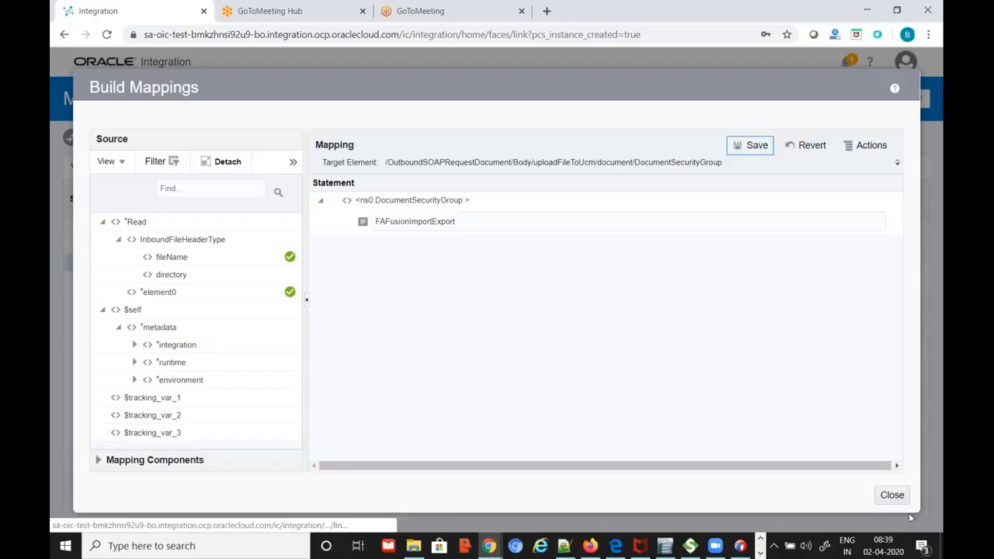
pyautogui.click(889, 495)
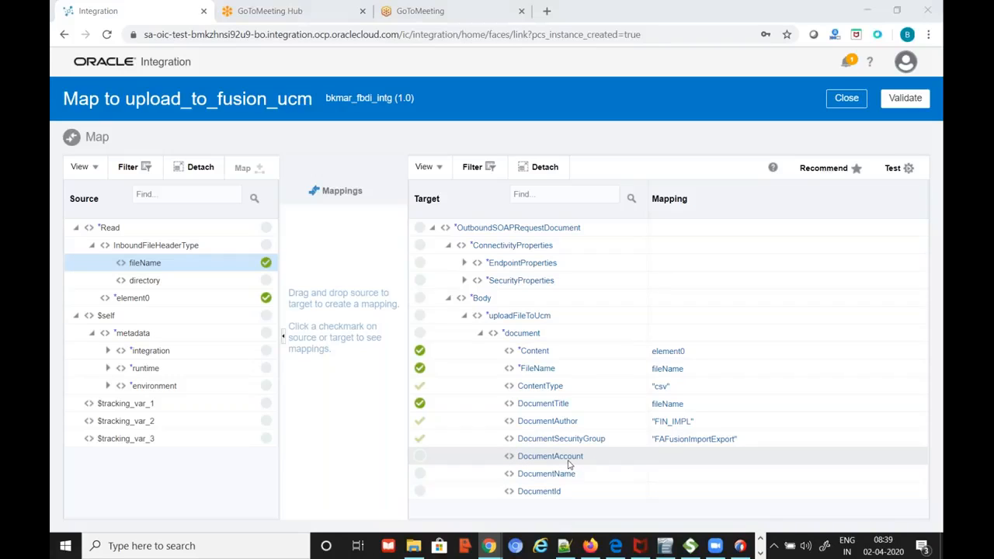
# Copy fin$/generalLedger$/import$ from the notes and set it as DocumentAccount's constant value
pyautogui.hotkey('alt', 'Tab')
pyautogui.moveTo(630, 403); pyautogui.dragTo(789, 404)
pyautogui.hotkey('ctrl', 'c')
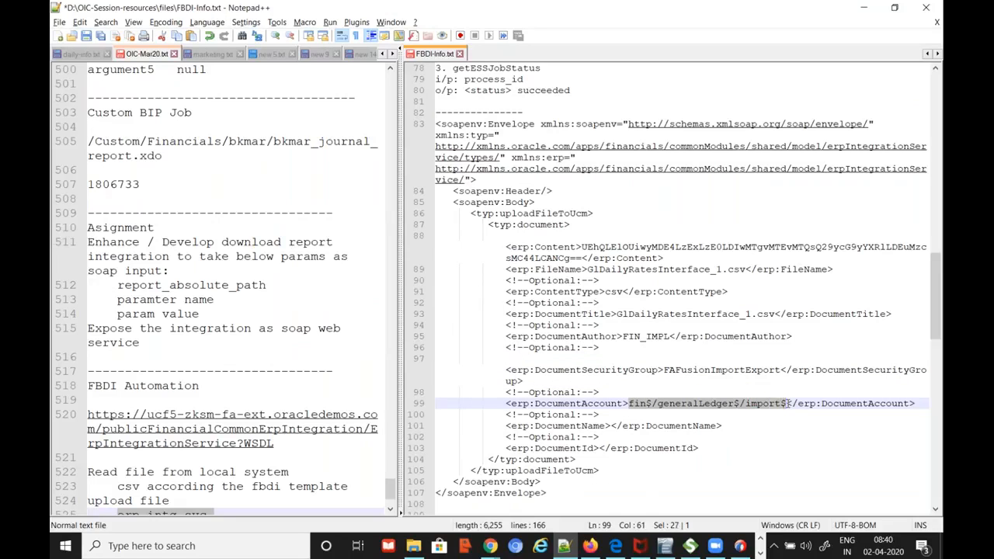
pyautogui.hotkey('alt', 'Tab')
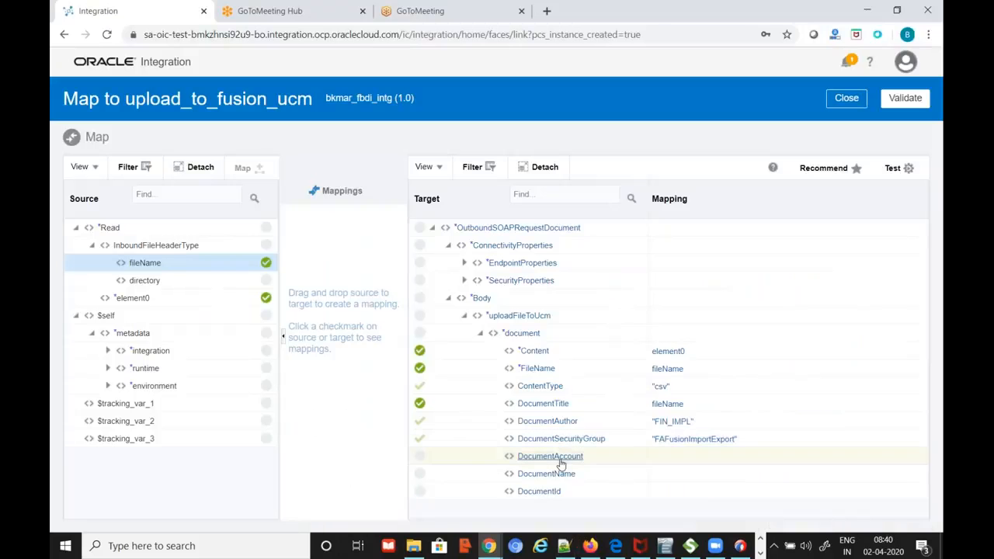
pyautogui.click(556, 462)
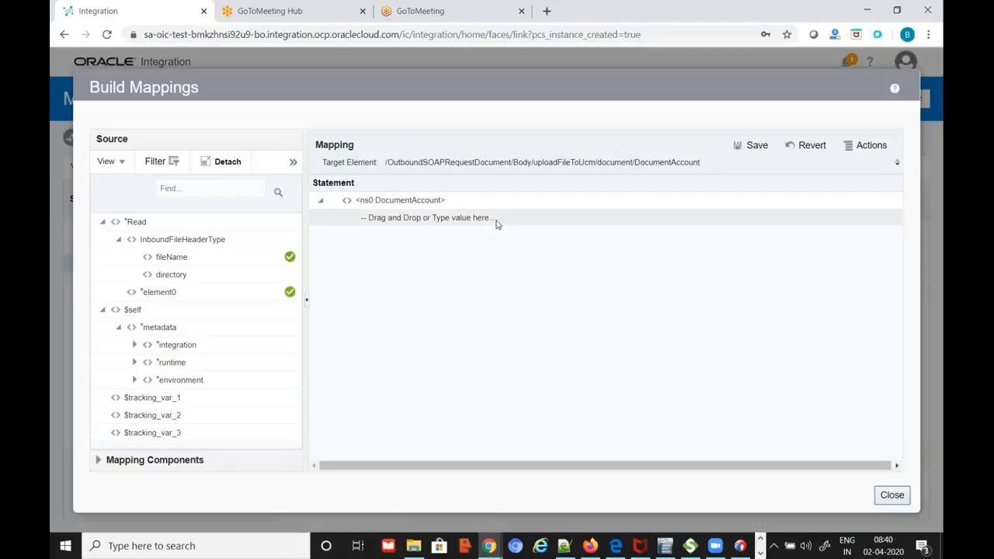
pyautogui.click(497, 224)
pyautogui.hotkey('ctrl', 'v')
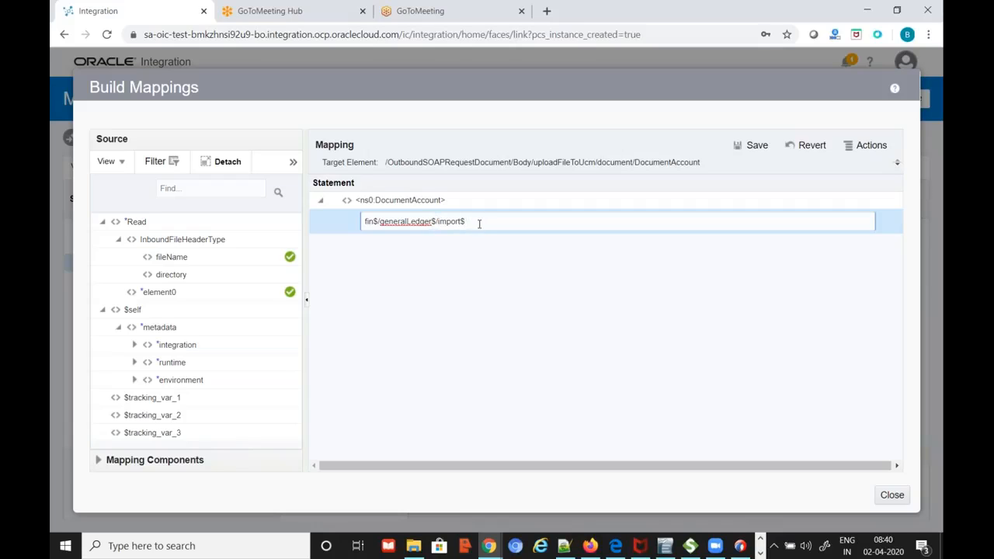
pyautogui.click(749, 145)
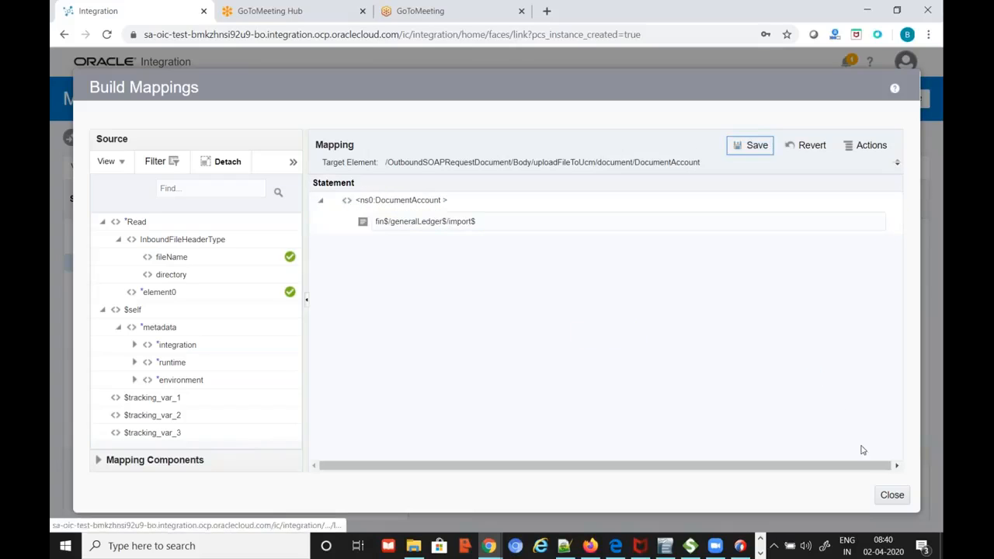
pyautogui.click(893, 496)
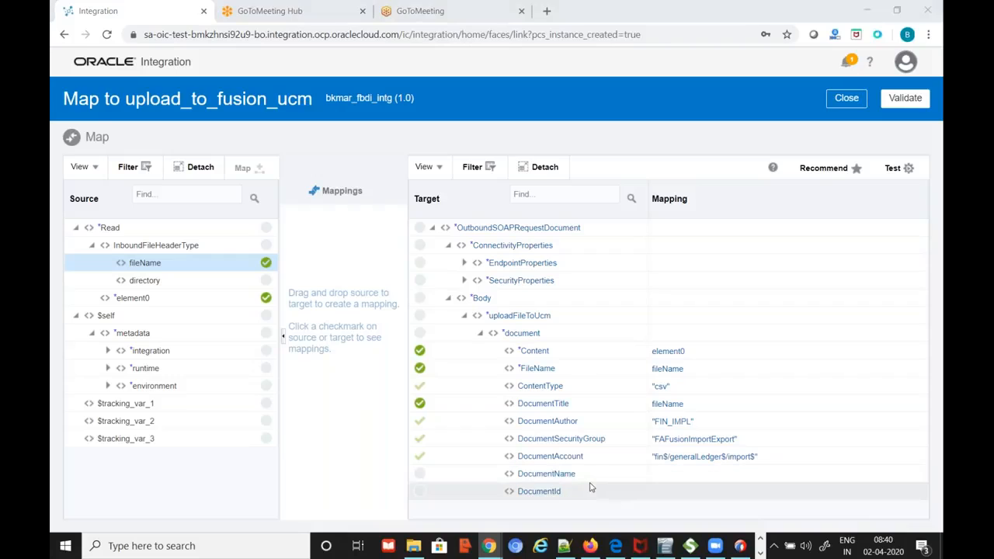
# Validate the upload_to_fusion_ucm mapping and return to the integration flow
pyautogui.hotkey('alt', 'Tab')
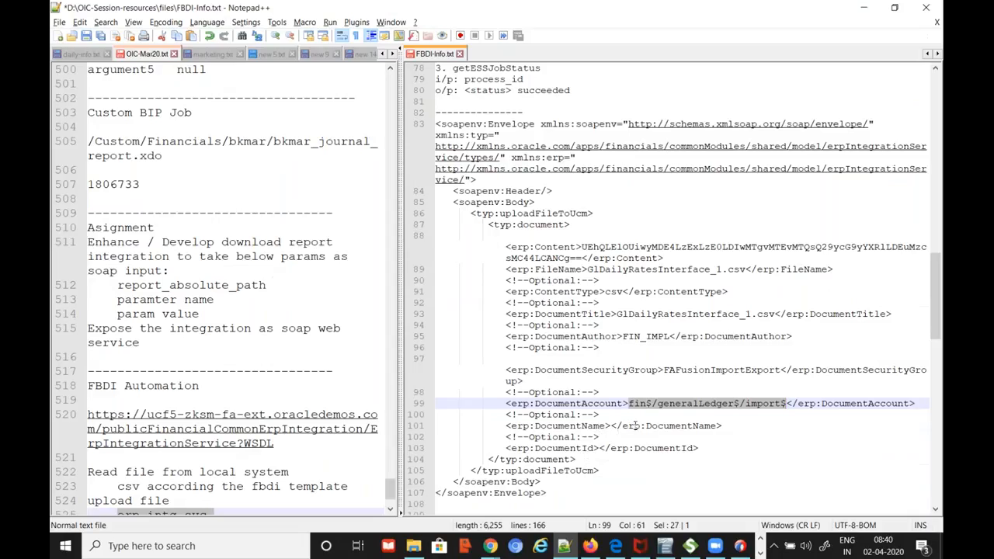
pyautogui.hotkey('alt', 'Tab')
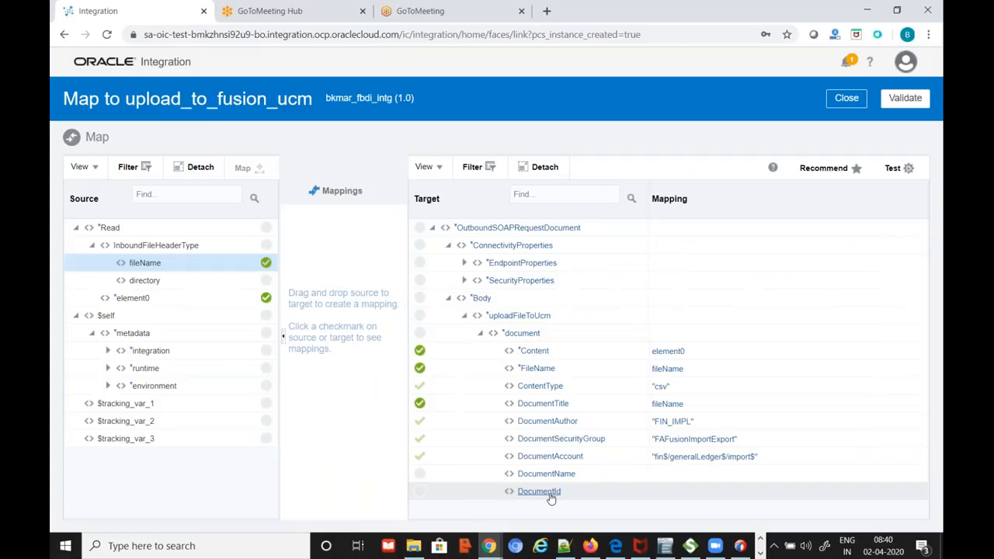
pyautogui.moveTo(550, 499)
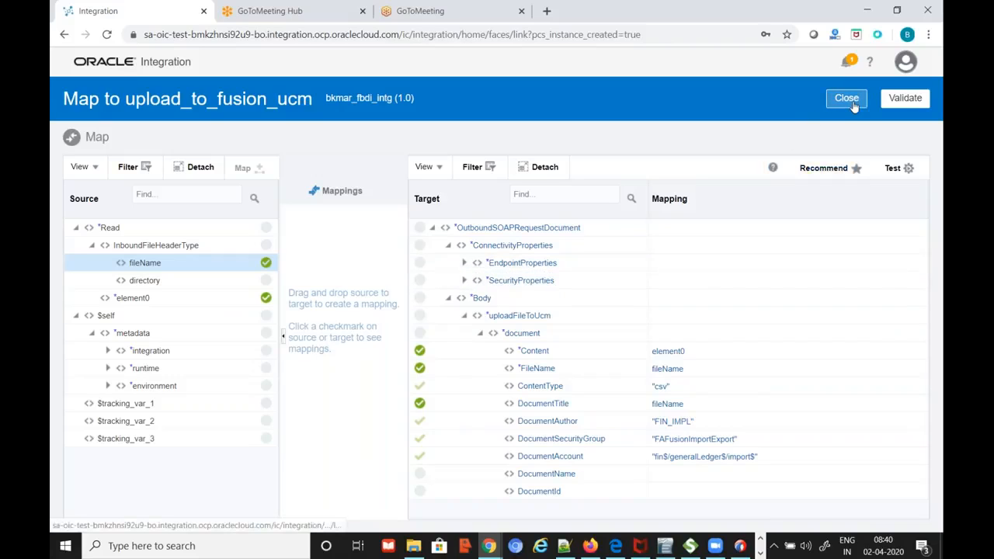
pyautogui.click(903, 105)
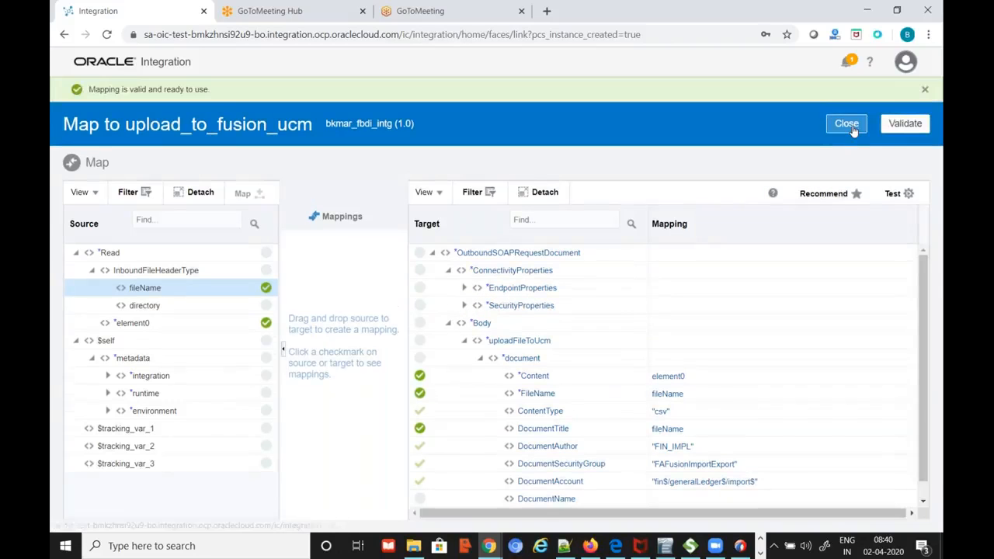
pyautogui.click(849, 127)
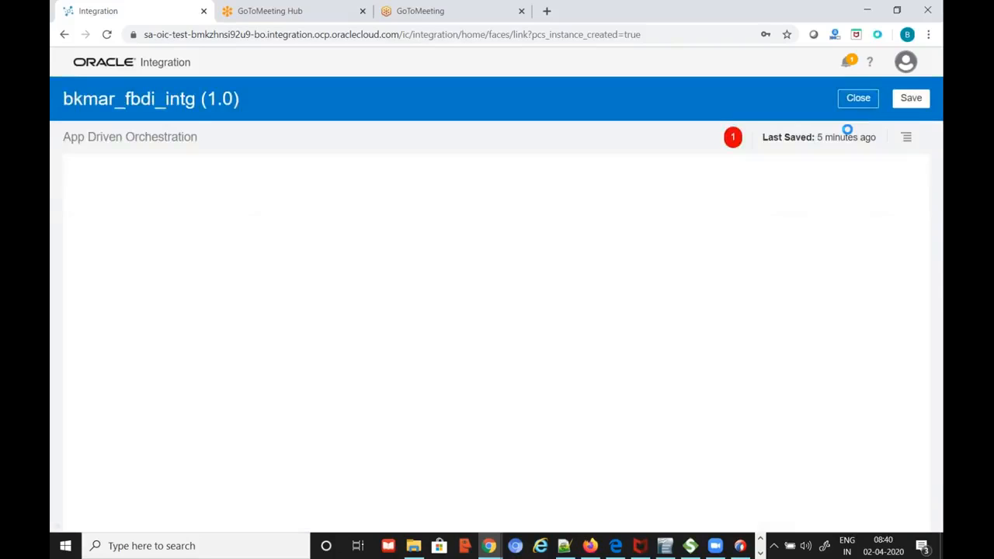
# Save bkmar_fbdi_intg, then widen the SoapUI project tree and request XML panes
pyautogui.click(913, 101)
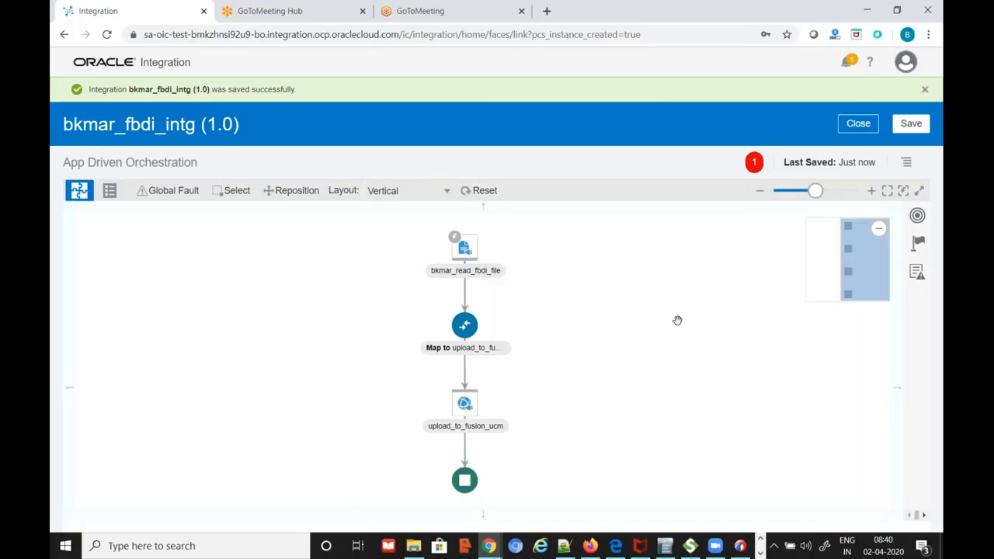
pyautogui.click(689, 546)
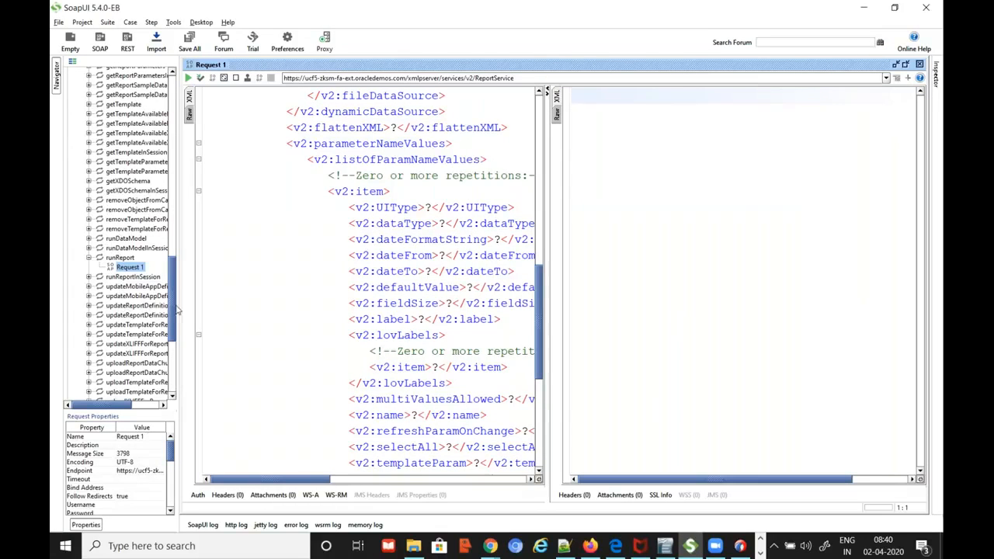
pyautogui.moveTo(178, 296); pyautogui.dragTo(210, 298)
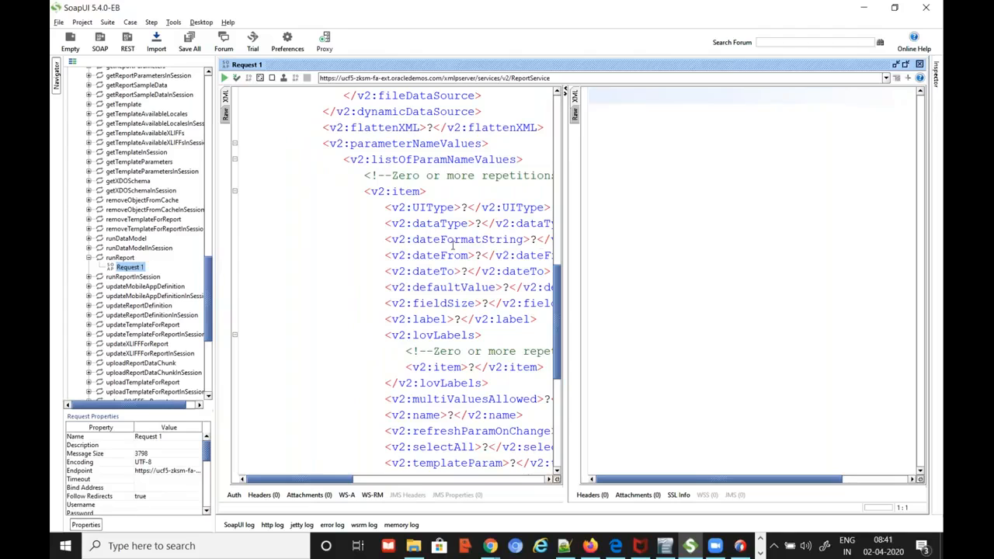
pyautogui.moveTo(564, 223); pyautogui.dragTo(645, 220)
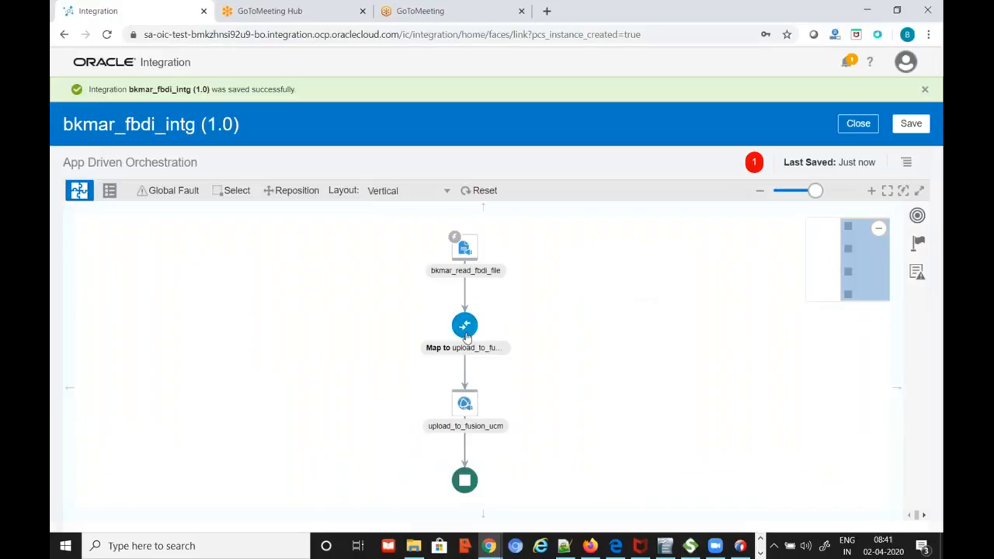
pyautogui.moveTo(489, 318)
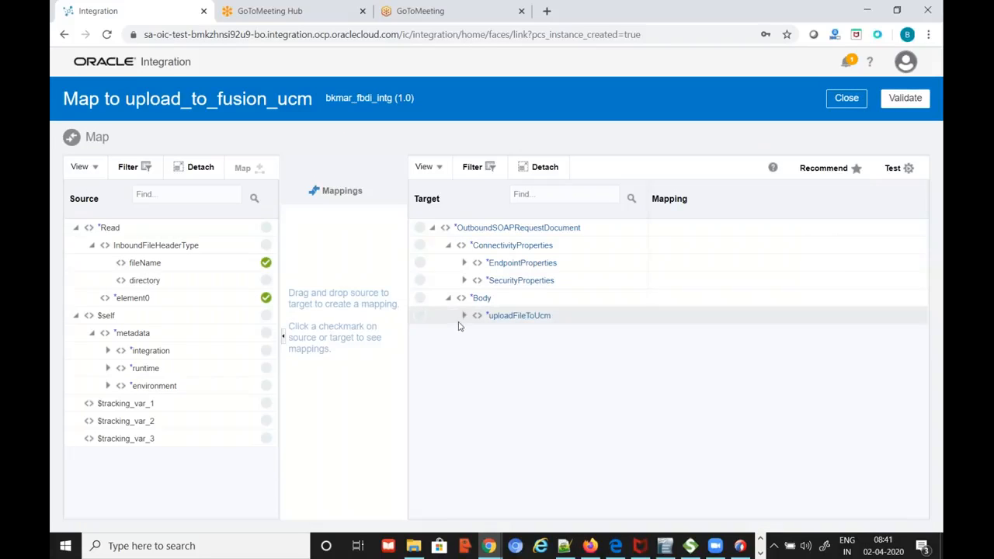
# Reopen the upload_to_fusion_ucm mapping, expand document to review its mappings, then switch to SoapUI
pyautogui.click(464, 316)
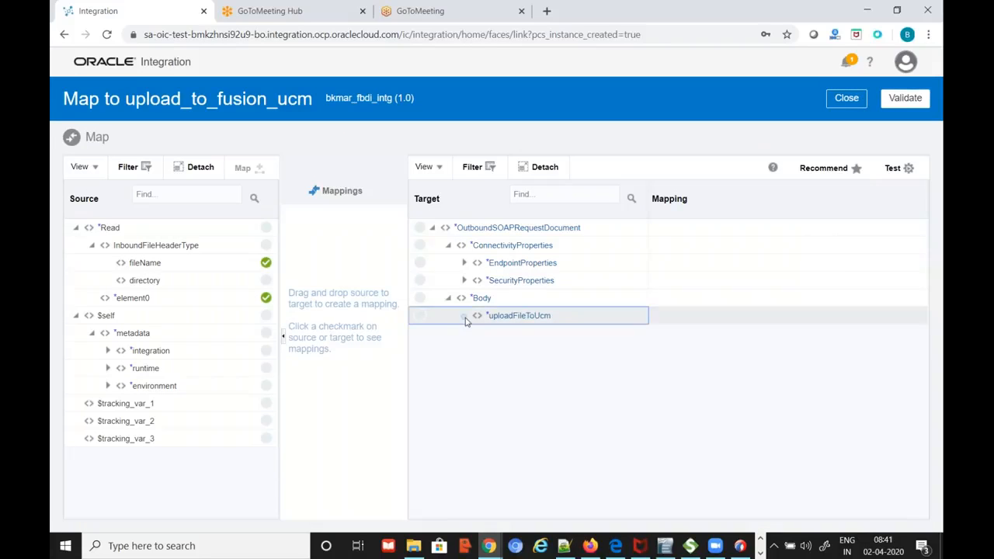
pyautogui.click(481, 334)
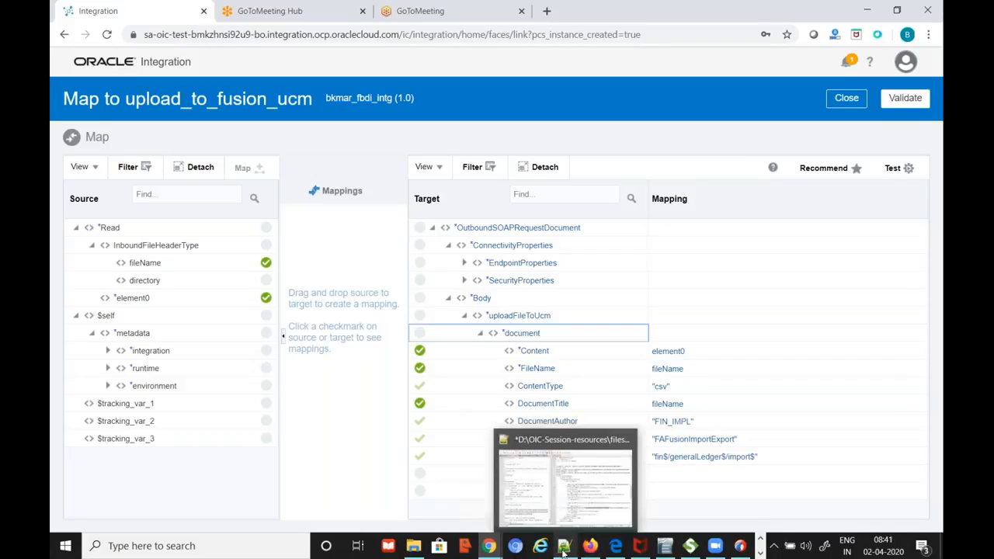
pyautogui.click(671, 547)
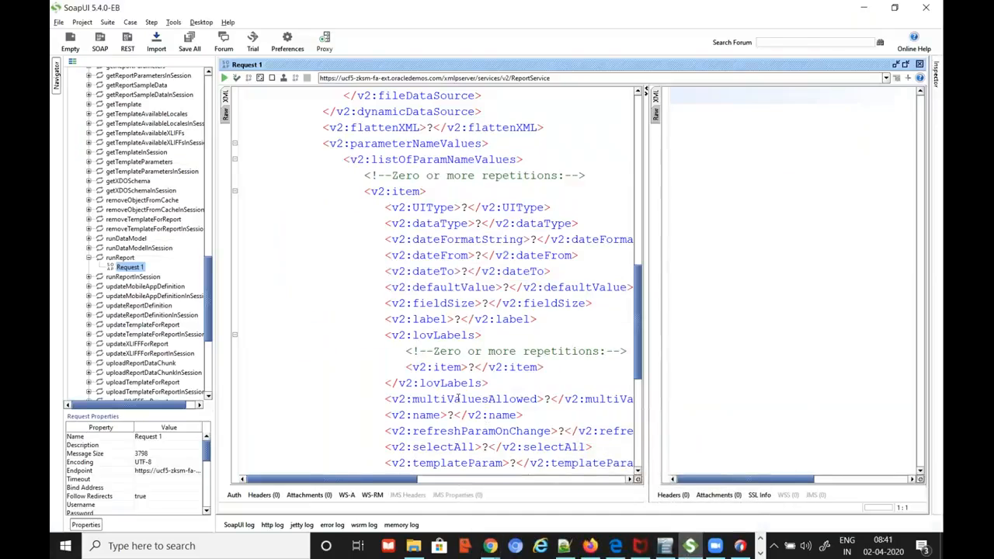
# Scroll up the SoapUI project list, then return to the browser mapper
pyautogui.scroll(9, 178, 308)
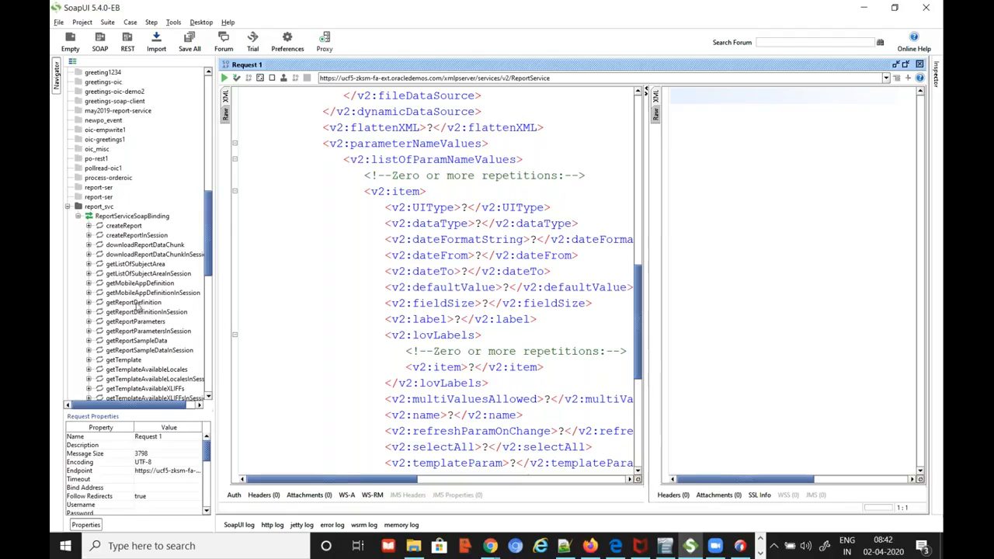
pyautogui.hotkey('alt', 'Tab')
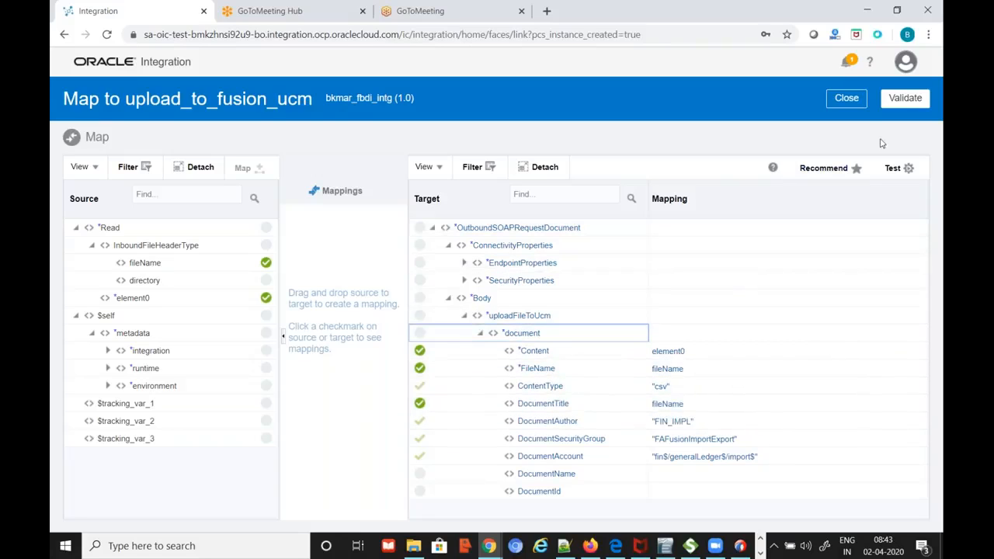
# Close the mapper and drop the bkmar_fusion_erp_intg_svc_inc SOAP connection below upload_to_fusion_ucm
pyautogui.click(847, 99)
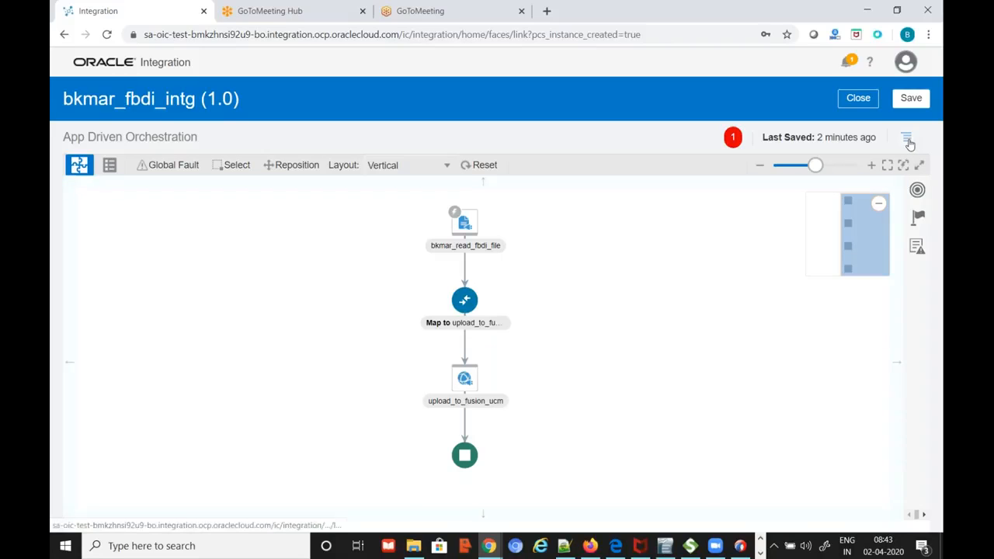
pyautogui.click(917, 189)
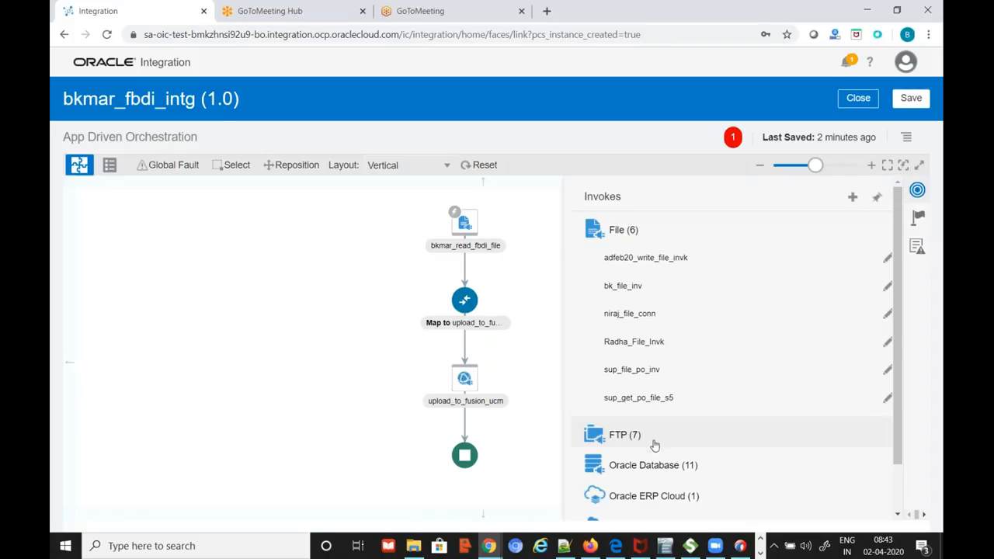
pyautogui.scroll(-2, 697, 477)
pyautogui.click(648, 503)
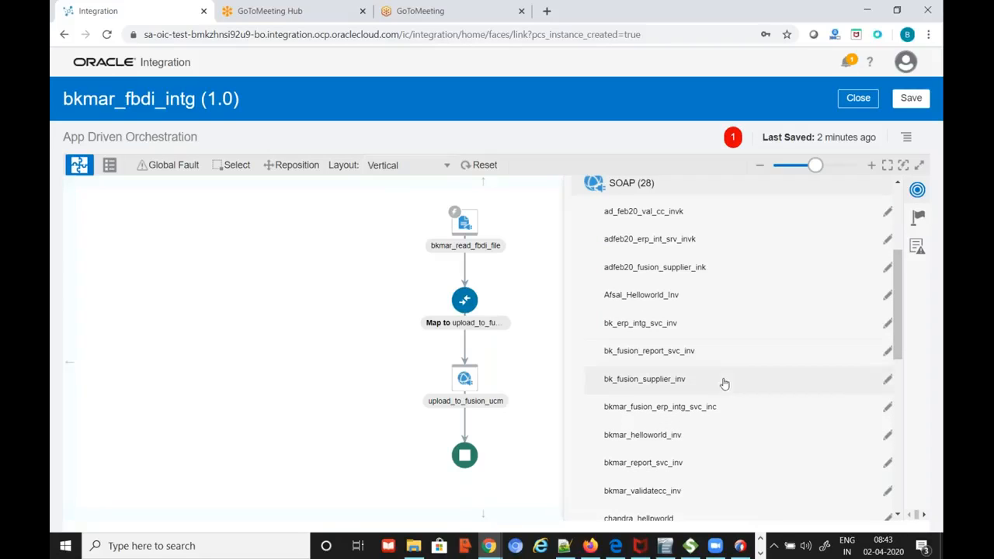
pyautogui.moveTo(683, 414); pyautogui.dragTo(464, 427)
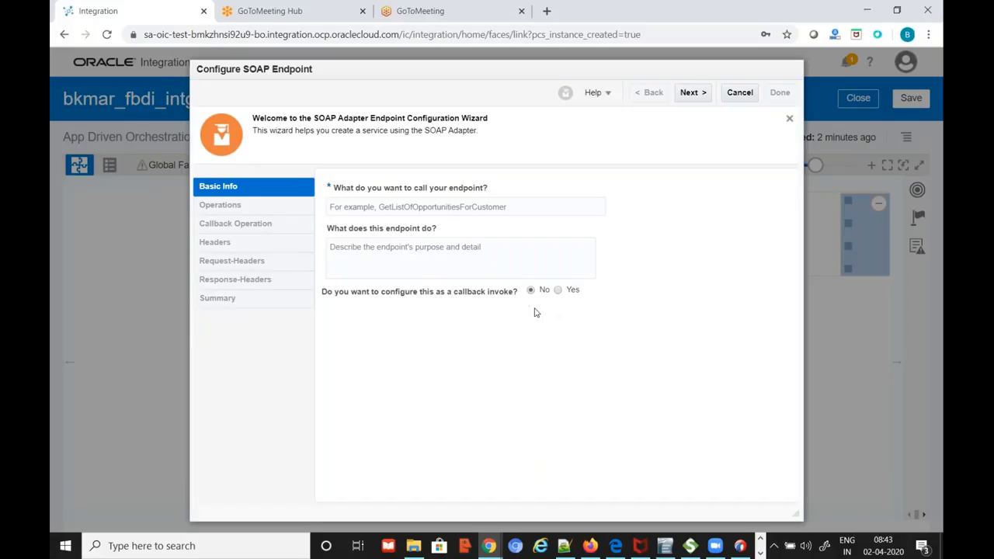
# Name the endpoint schdule_fbdi_process, choose submitESSJobRequest, keep no headers, and finish the wizard
pyautogui.click(547, 206)
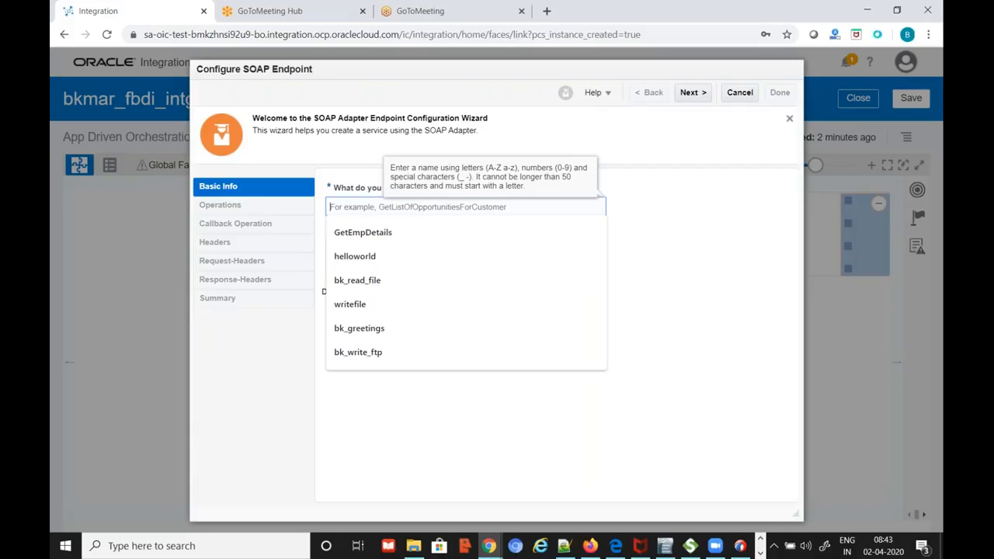
pyautogui.write('schdule')
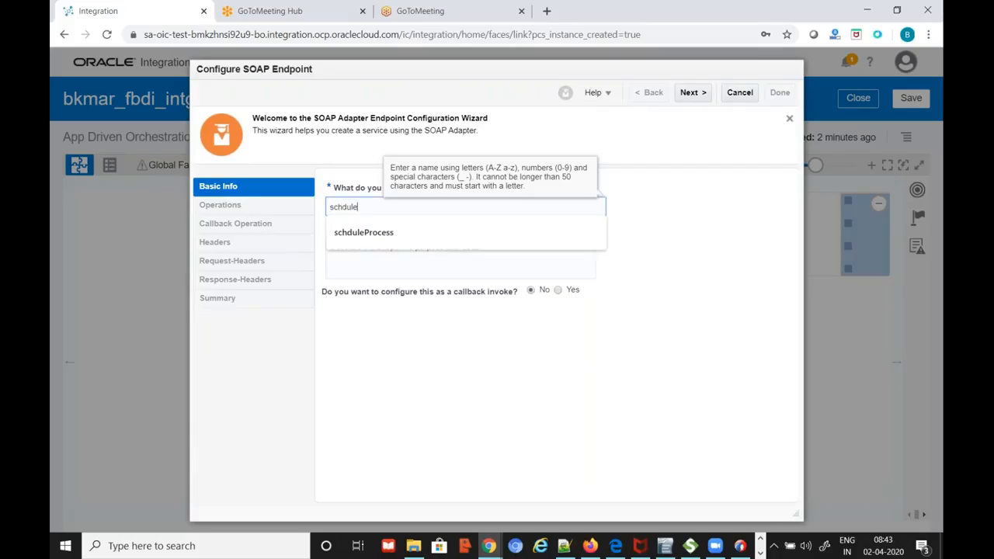
pyautogui.write('_fbd')
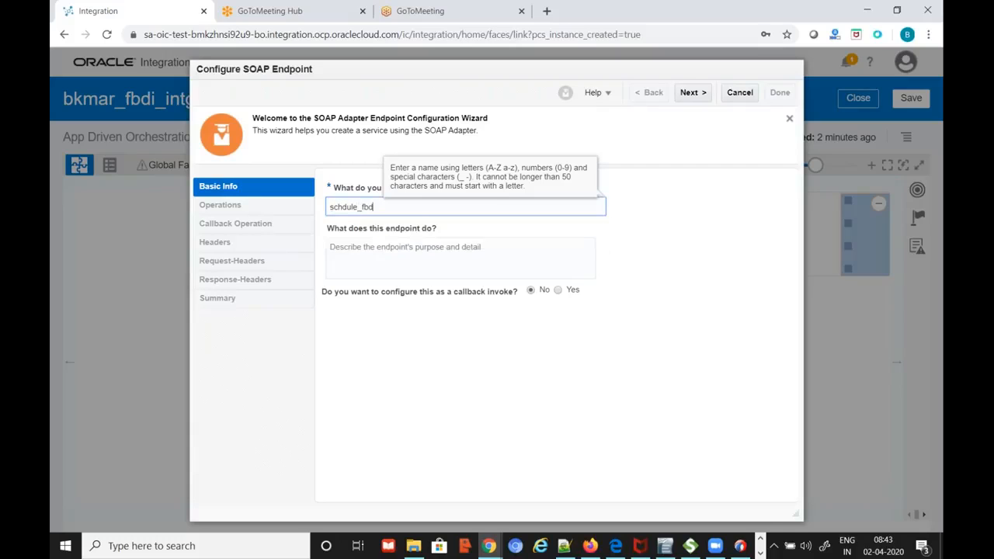
pyautogui.write('i_process')
pyautogui.click(693, 94)
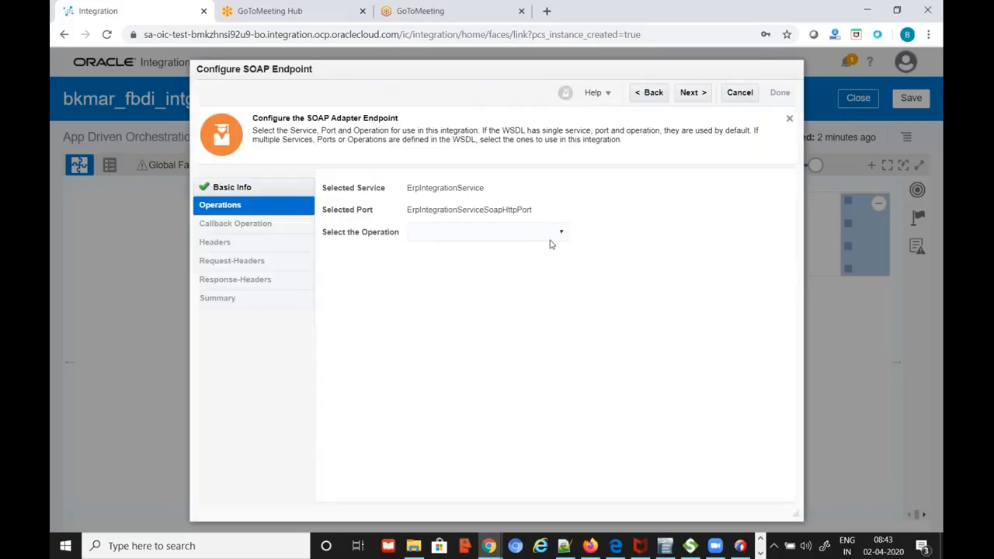
pyautogui.click(552, 237)
pyautogui.moveTo(566, 300); pyautogui.dragTo(554, 316)
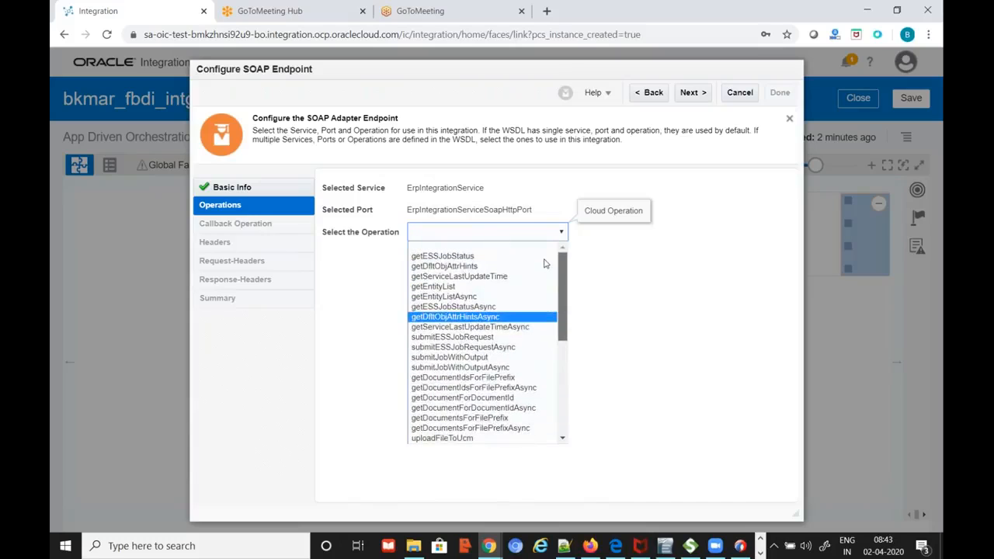
pyautogui.click(441, 337)
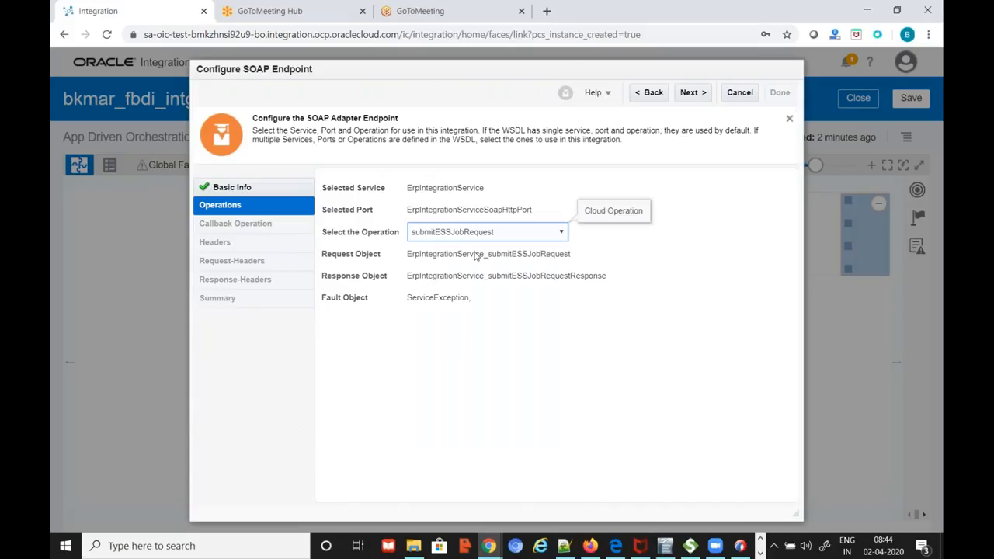
pyautogui.click(699, 95)
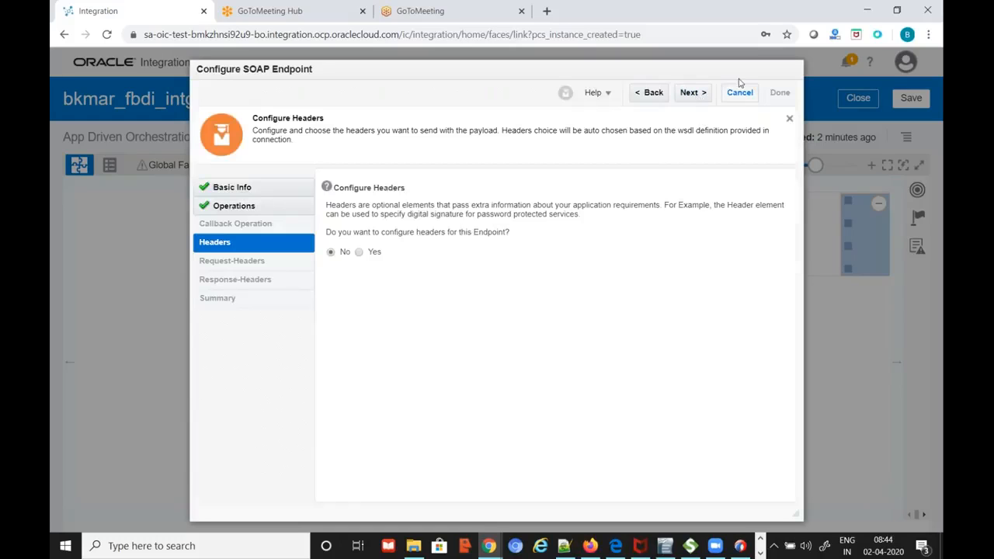
pyautogui.click(691, 94)
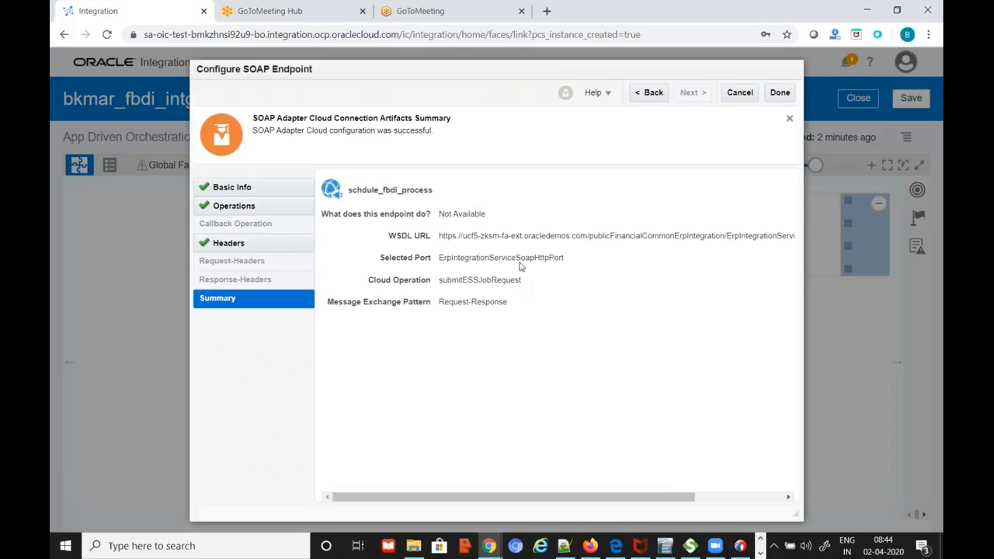
pyautogui.click(781, 93)
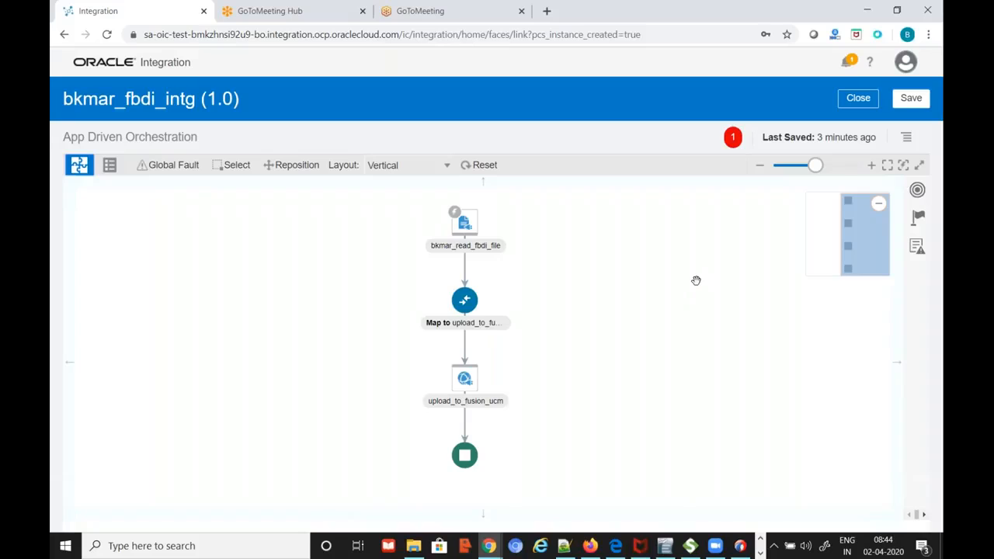
# Save bkmar_fbdi_intg, then reopen the Map to schdule_fbdi_process mapper
pyautogui.scroll(-1, 699, 295)
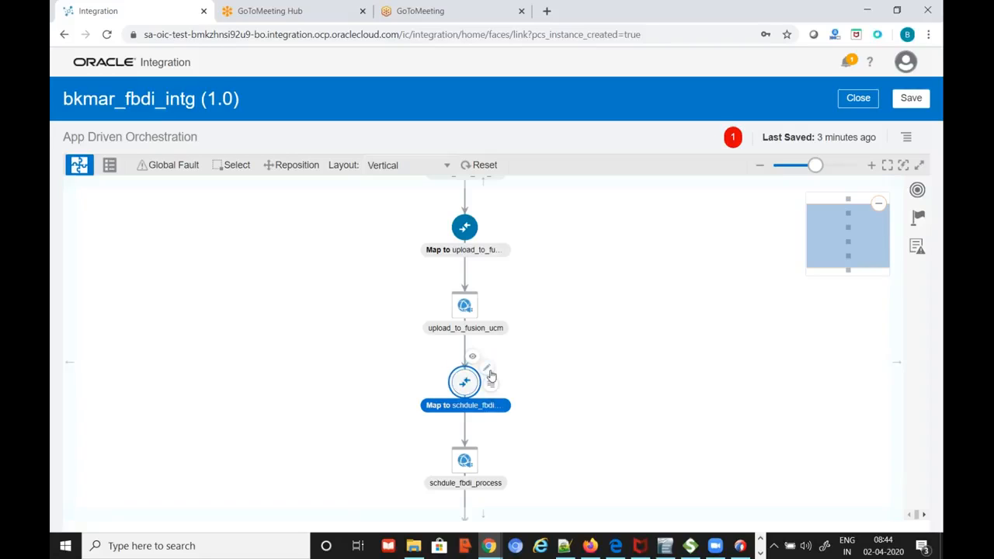
pyautogui.click(494, 373)
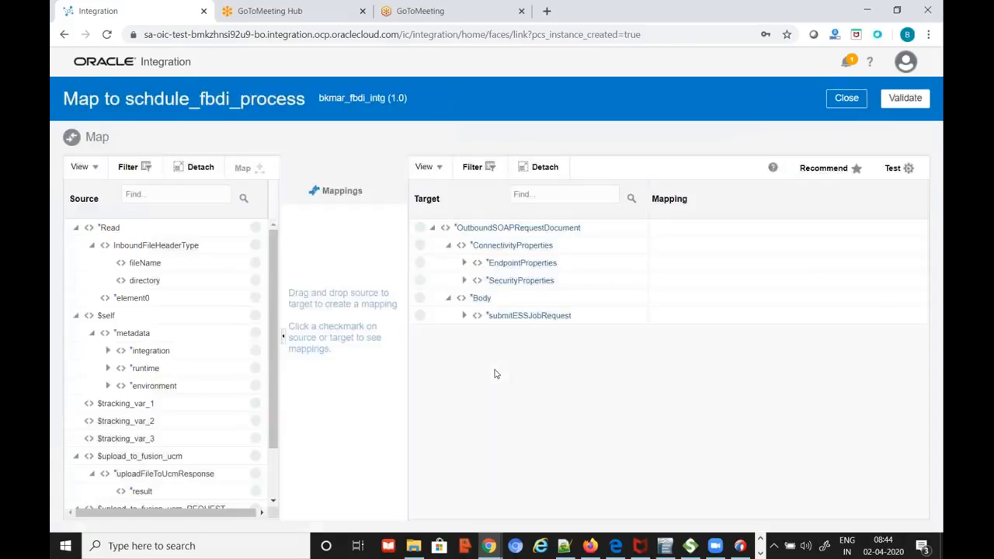
pyautogui.click(845, 103)
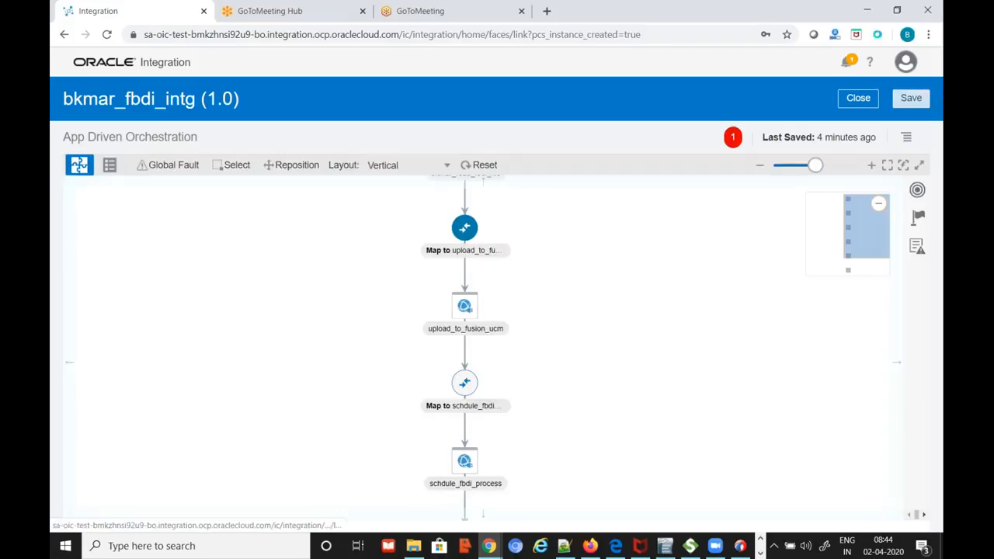
pyautogui.click(912, 99)
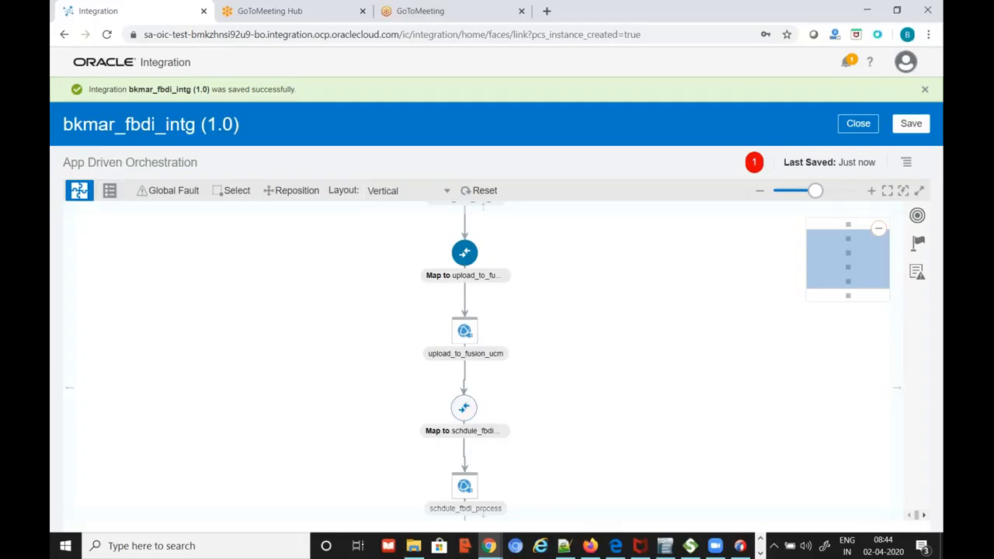
pyautogui.click(494, 399)
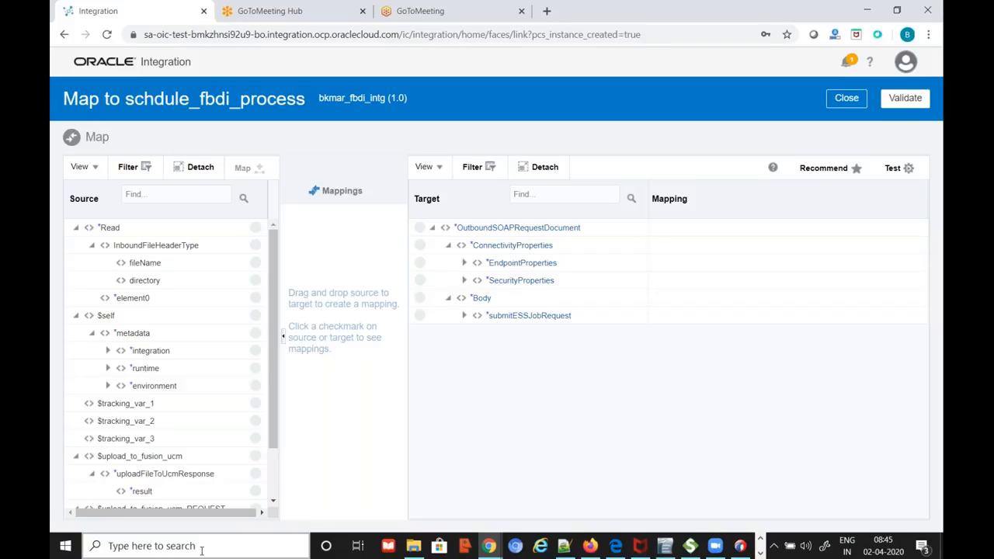
# Expand submitESSJobRequest to reveal jobPackageName, jobDefinitionName and paramList
pyautogui.click(463, 317)
pyautogui.click(464, 316)
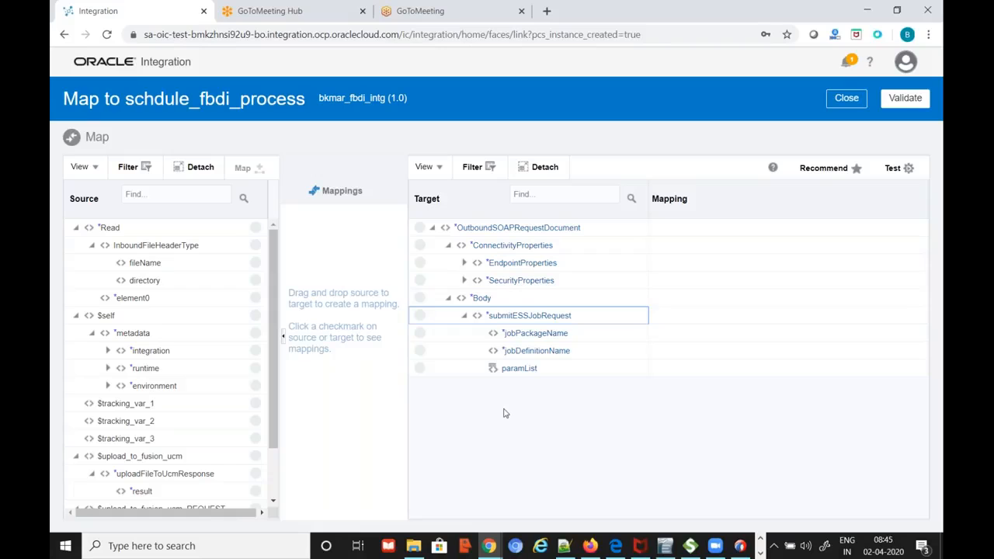
pyautogui.moveTo(550, 339)
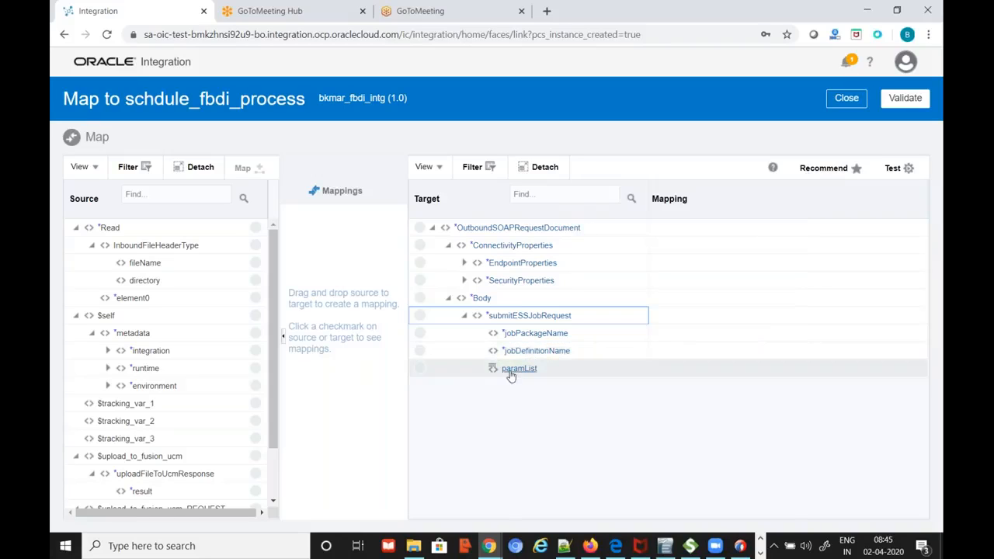
pyautogui.moveTo(533, 374)
# Bring up the OIC-Mar20.txt notes in Notepad++ listing the argument1–argument5 values
pyautogui.click(565, 547)
pyautogui.scroll(-1, 289, 425)
pyautogui.scroll(4, 290, 425)
pyautogui.scroll(2, 290, 425)
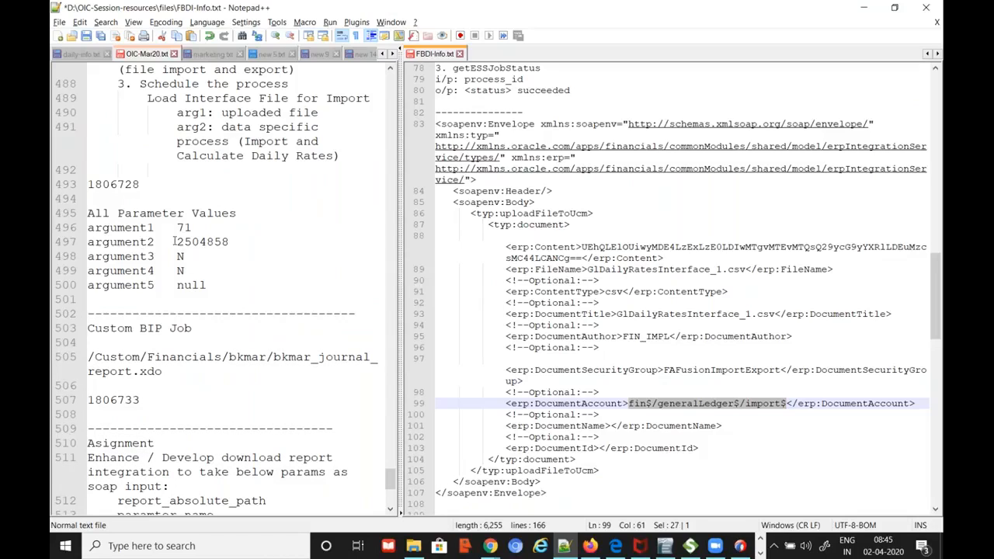
# Resize the Notepad++ split panes and scroll FBDI-Info.txt to the submitESSJobRequest envelope
pyautogui.hotkey('alt', 'Tab')
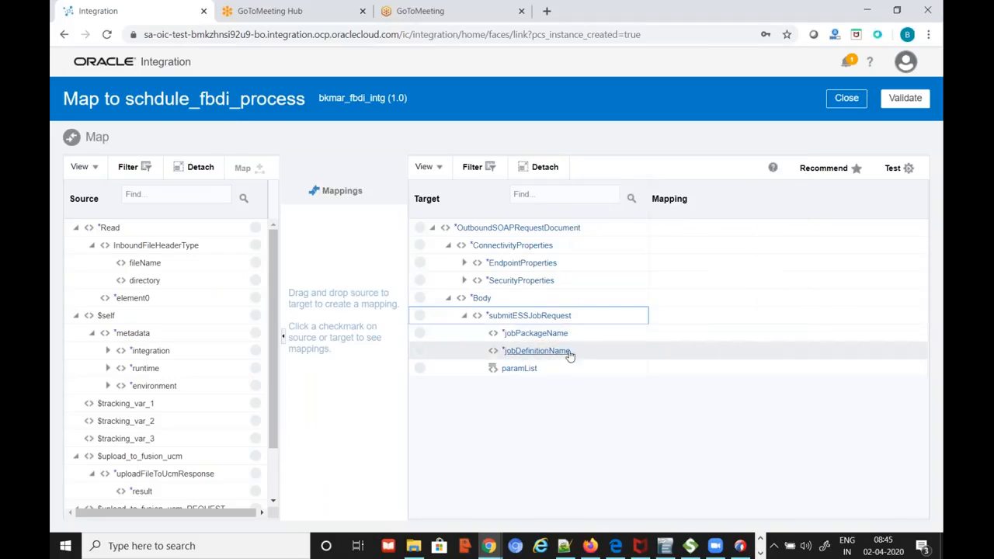
pyautogui.hotkey('alt', 'Tab')
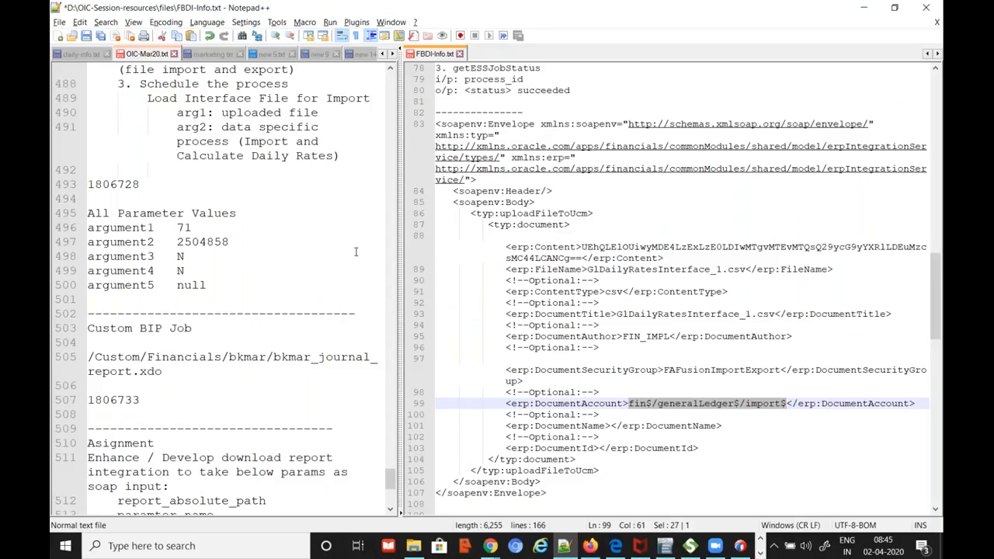
pyautogui.moveTo(398, 233); pyautogui.dragTo(548, 233)
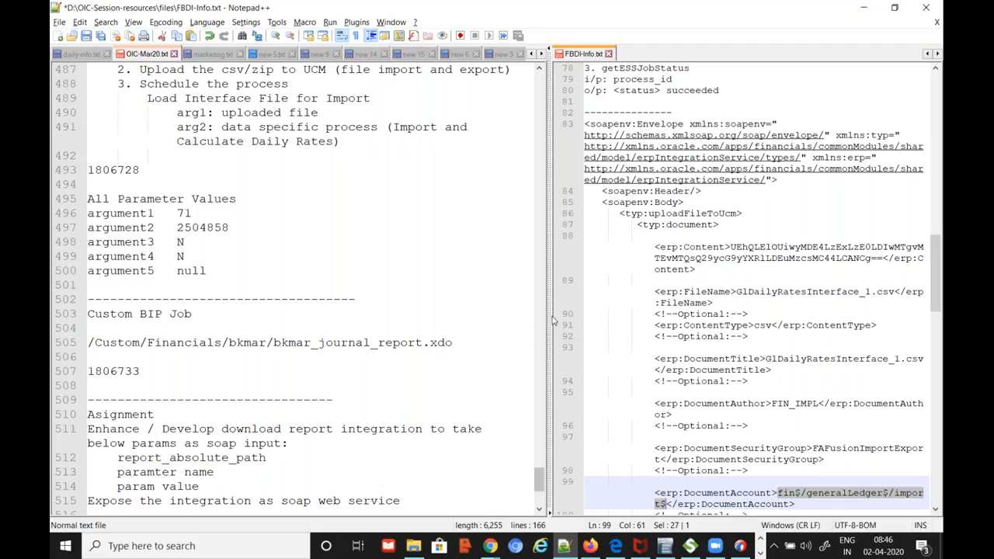
pyautogui.moveTo(547, 318); pyautogui.dragTo(431, 315)
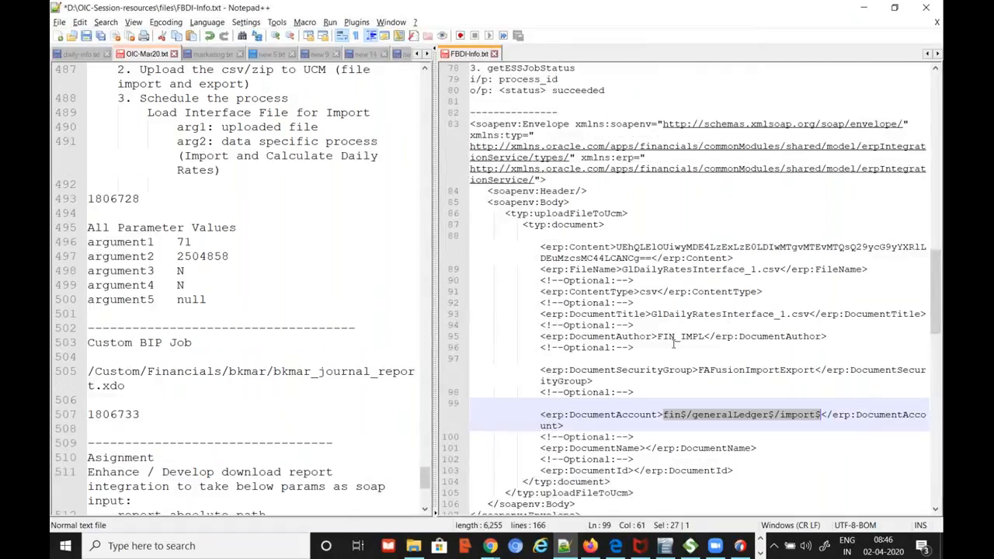
pyautogui.scroll(-2, 671, 346)
pyautogui.scroll(-6, 671, 346)
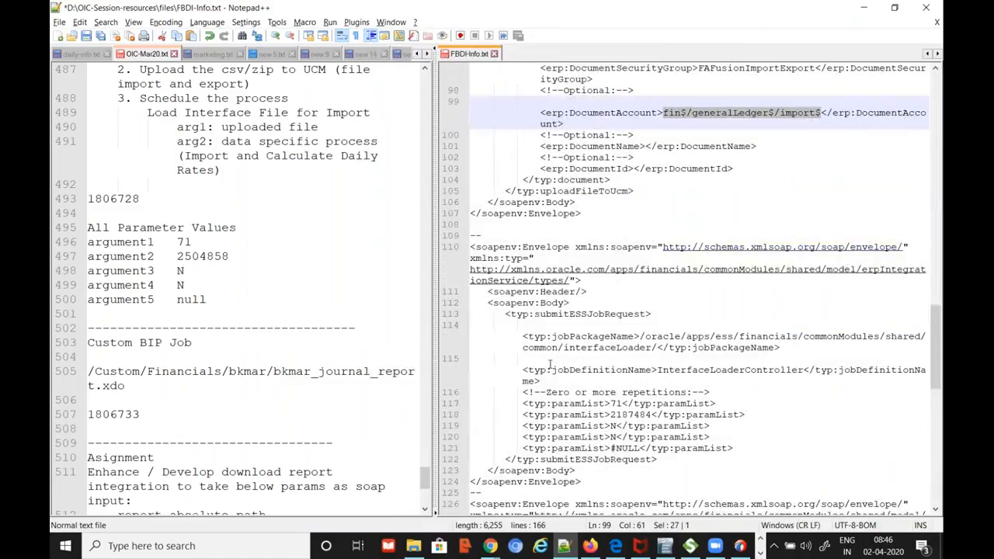
# Select and copy the interfaceLoader package path from the jobPackageName element, then return to the mapper
pyautogui.doubleClick(566, 336)
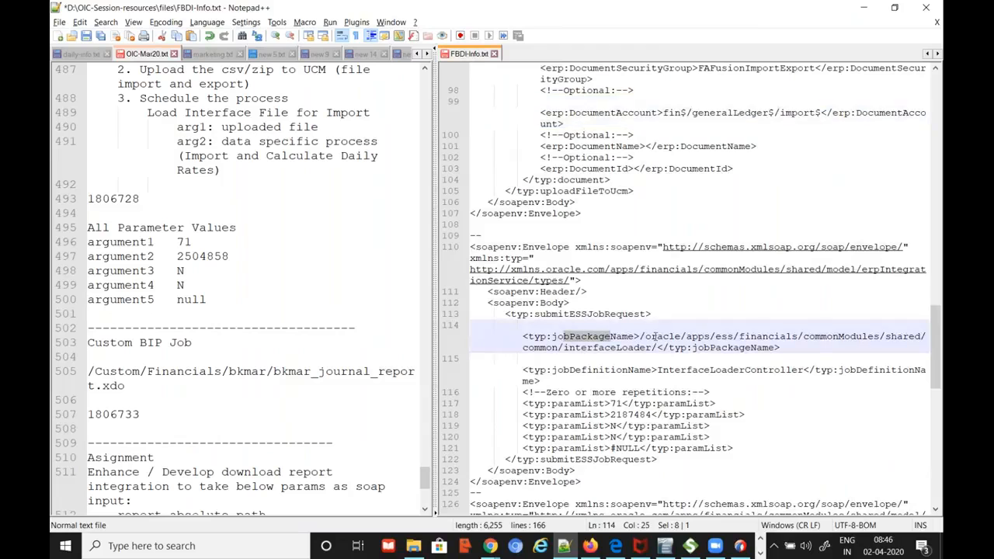
pyautogui.click(665, 336)
pyautogui.click(723, 337)
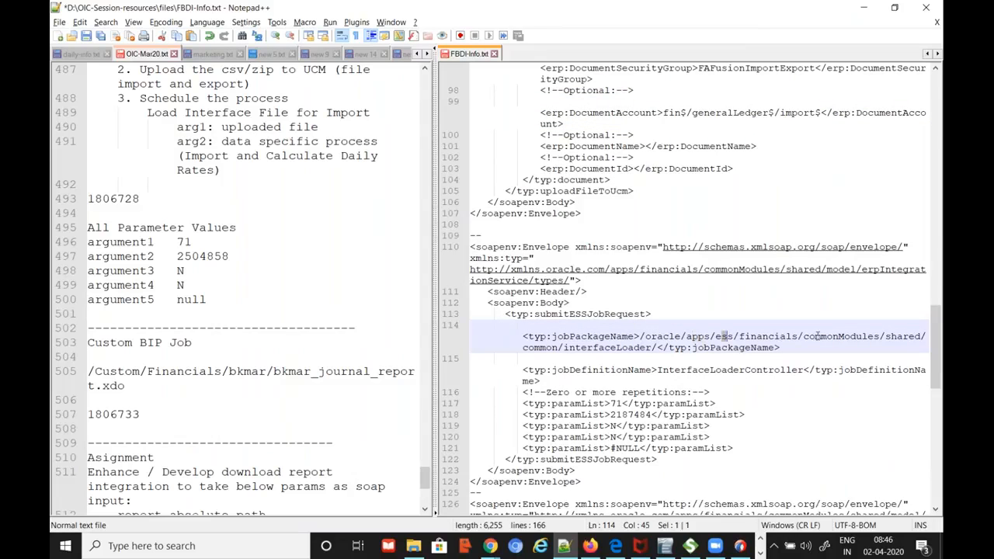
pyautogui.moveTo(433, 328); pyautogui.dragTo(338, 328)
pyautogui.moveTo(547, 291); pyautogui.dragTo(469, 303)
pyautogui.hotkey('ctrl', 'c')
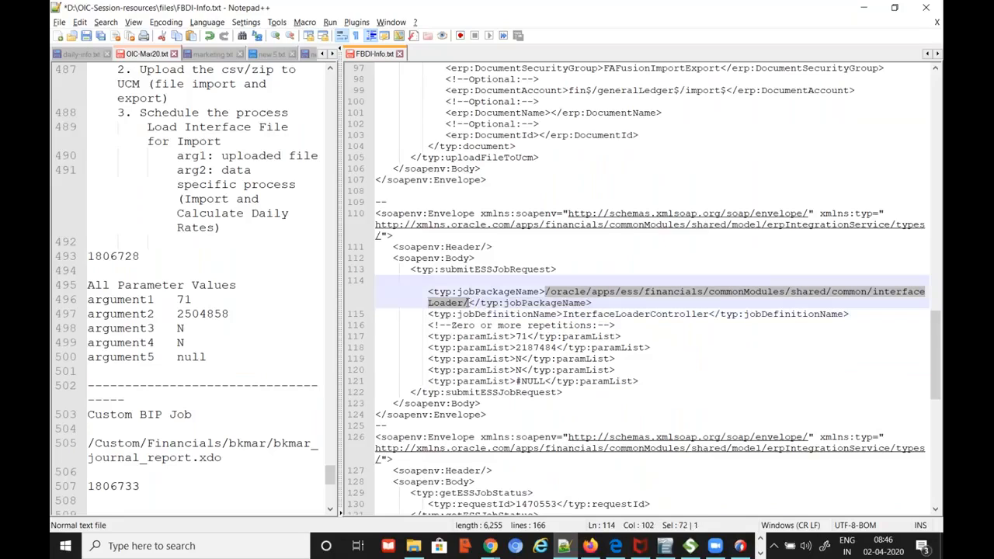
pyautogui.hotkey('alt', 'Tab')
# Map jobPackageName to the constant '/oracle/apps/ess/financials/commonModules/shared/common/interfaceLoader/' and keep the changes
pyautogui.click(549, 337)
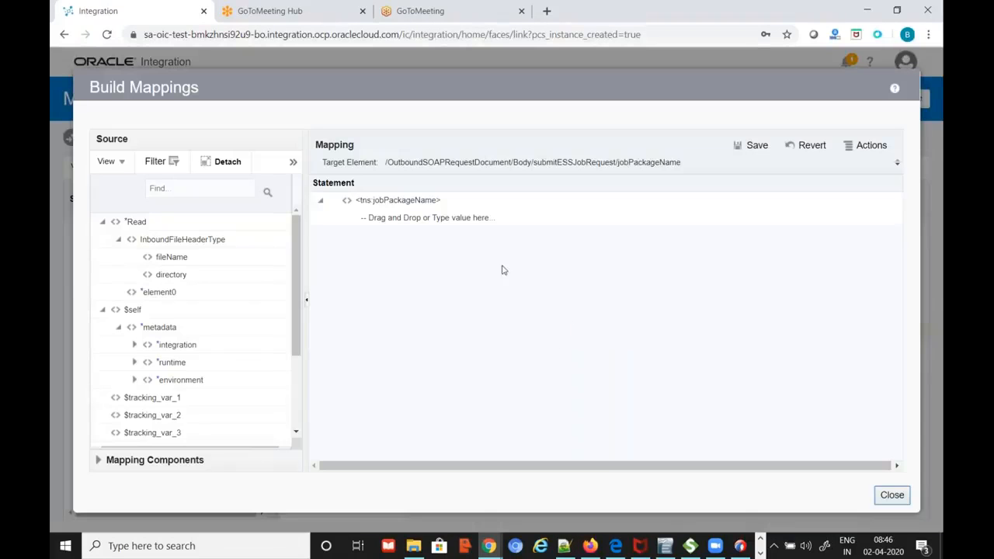
pyautogui.doubleClick(514, 221)
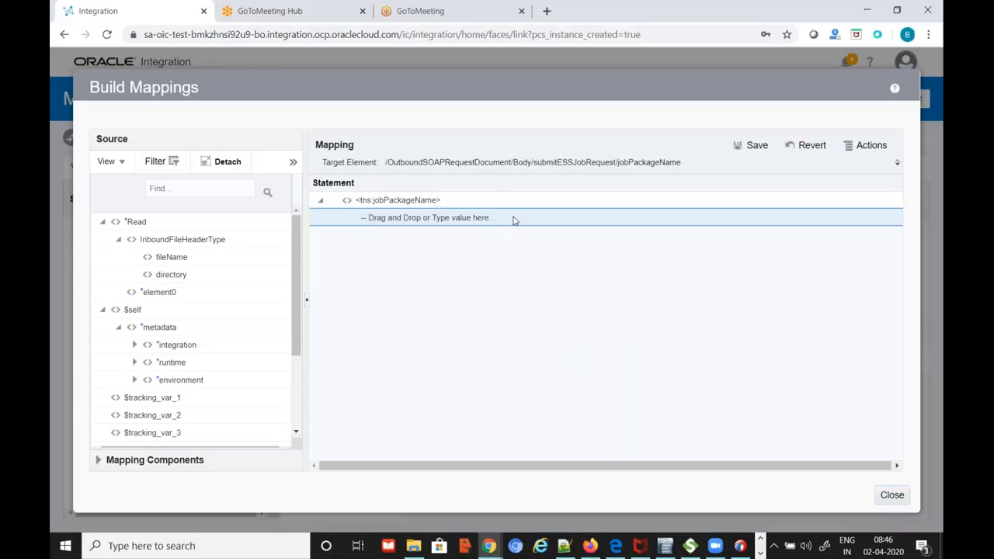
pyautogui.hotkey('ctrl', 'v')
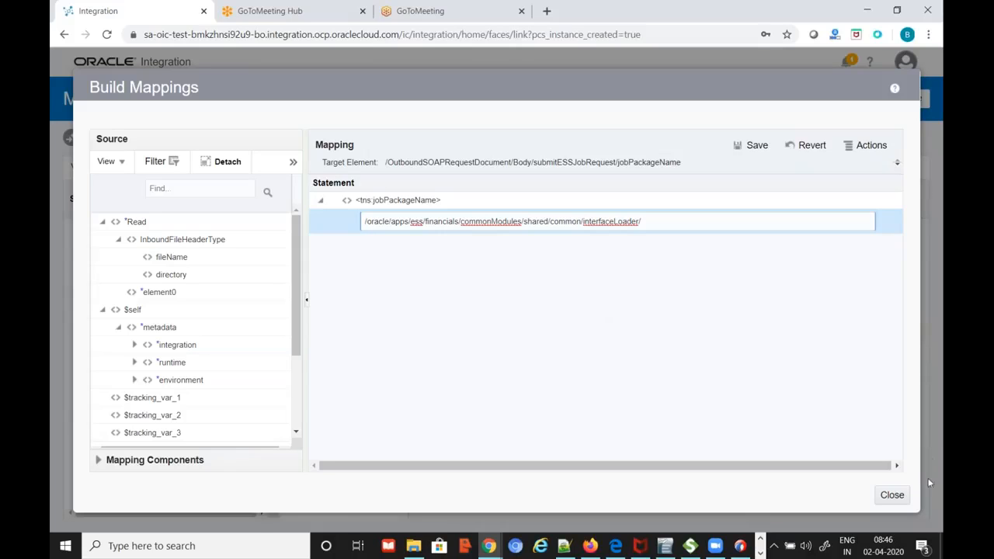
pyautogui.click(895, 496)
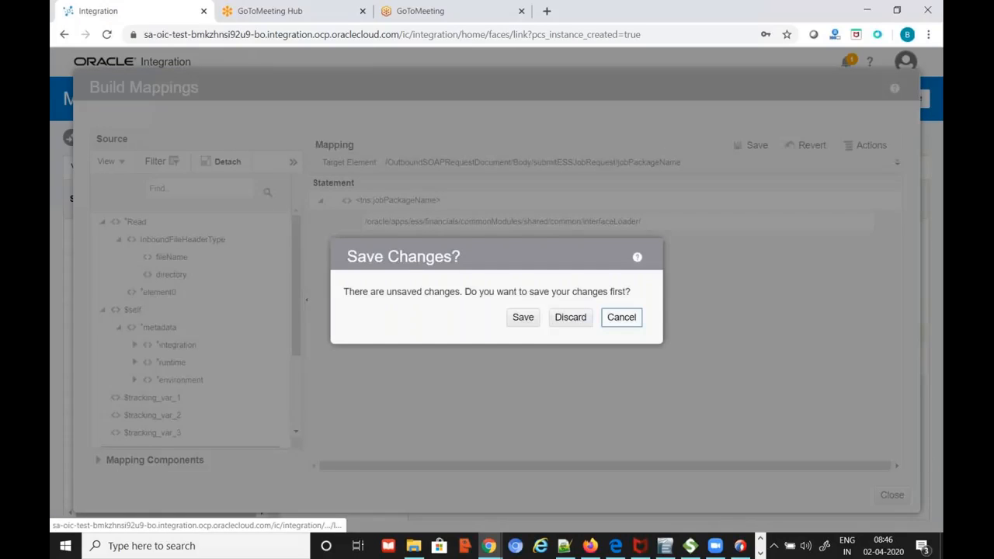
pyautogui.click(521, 317)
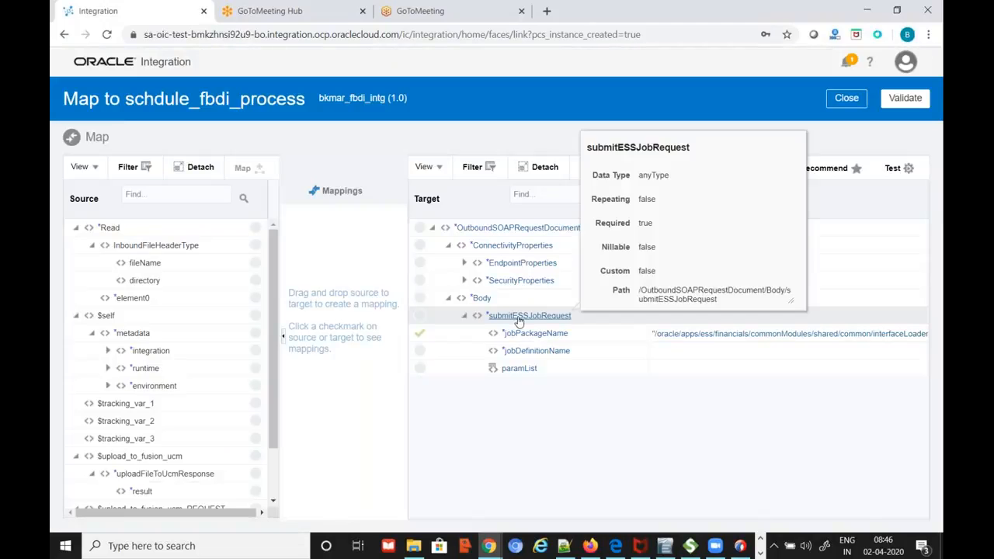
# Copy InterfaceLoaderController from the sample SOAP request in Notepad++
pyautogui.moveTo(565, 359)
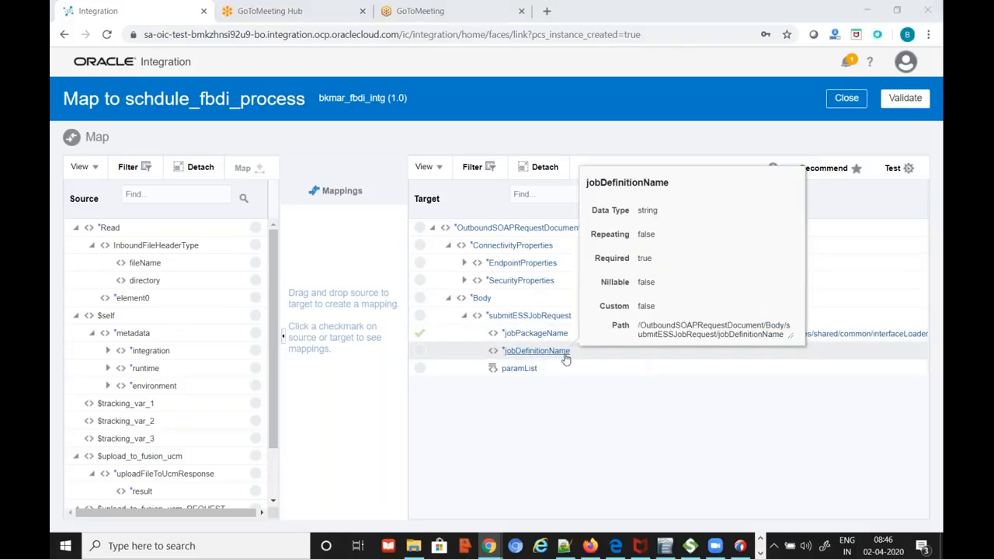
pyautogui.hotkey('alt', 'Tab')
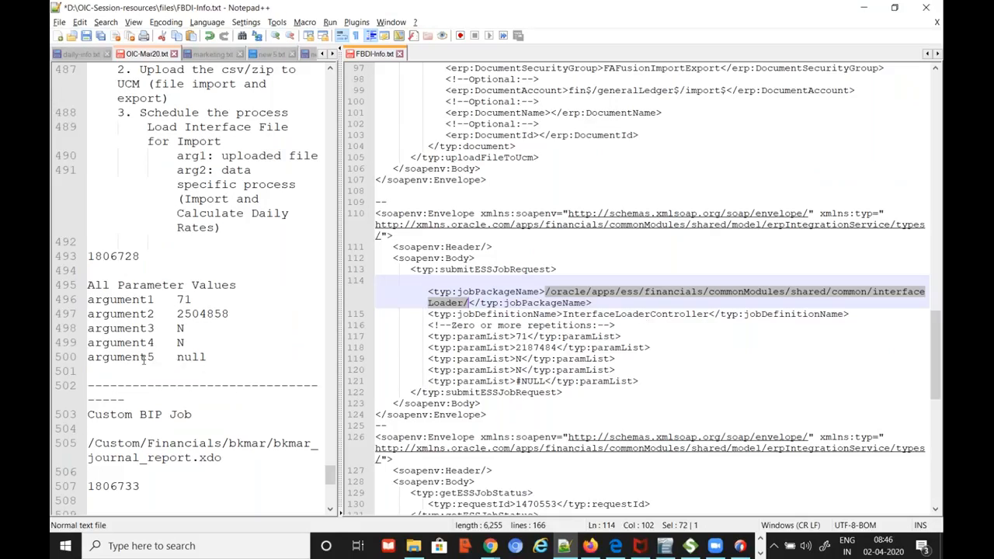
pyautogui.doubleClick(652, 314)
pyautogui.hotkey('ctrl', 'c')
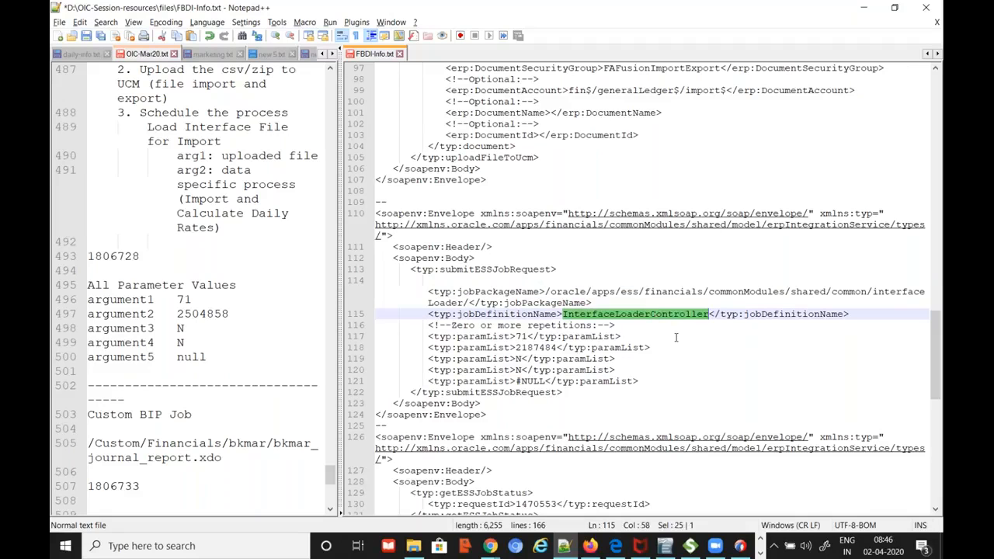
pyautogui.hotkey('alt', 'Tab')
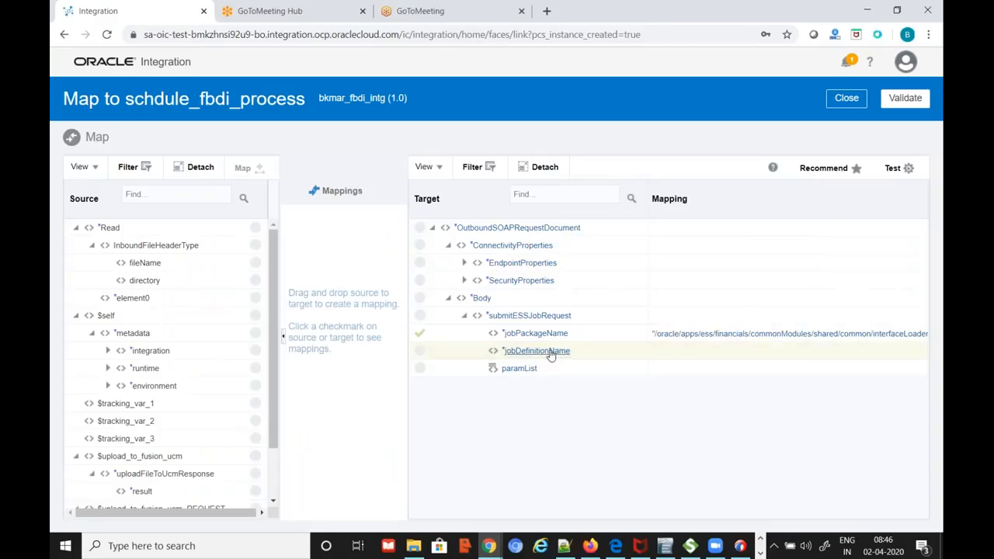
# Set jobDefinitionName to the constant InterfaceLoaderController and save the mapping
pyautogui.click(548, 351)
pyautogui.click(504, 221)
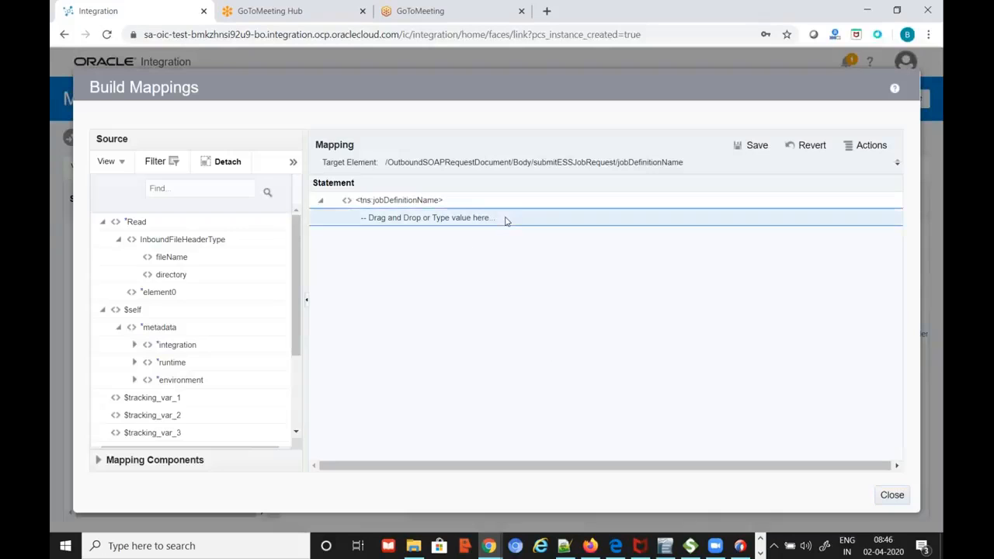
pyautogui.click(508, 219)
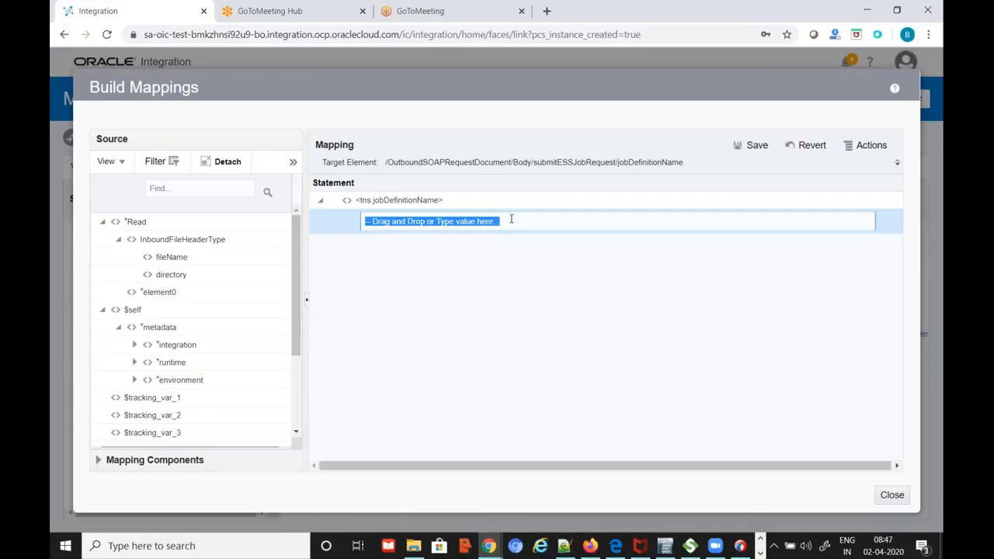
pyautogui.hotkey('ctrl', 'v')
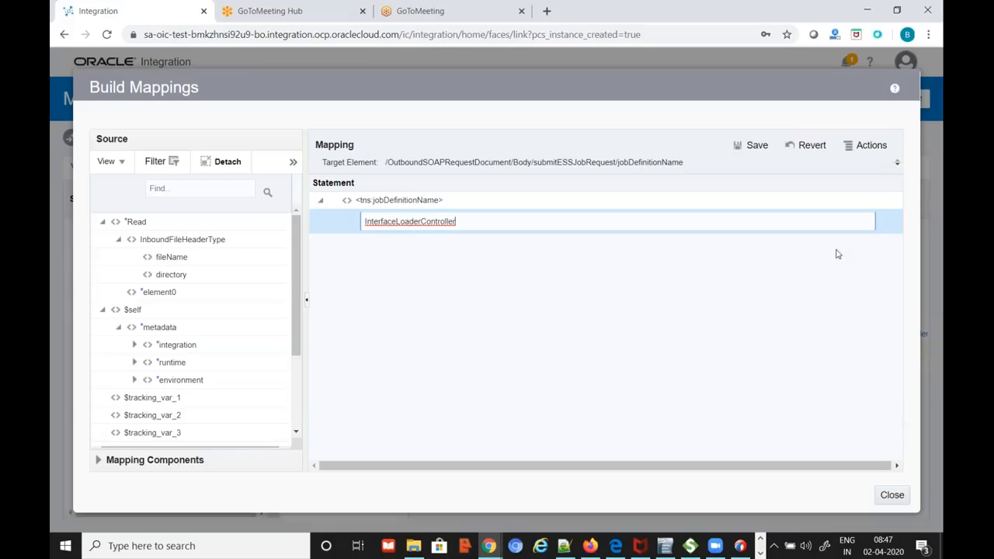
pyautogui.click(755, 146)
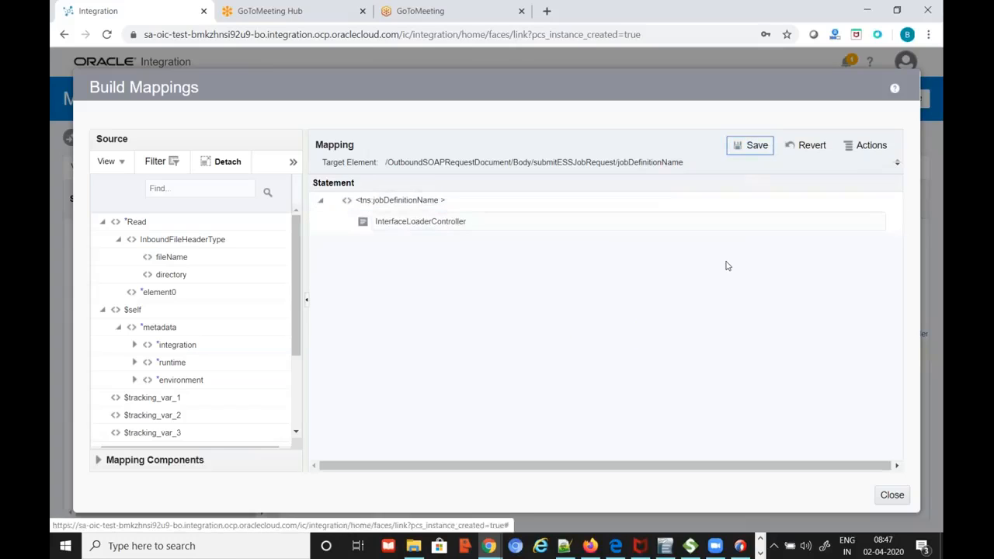
pyautogui.click(893, 502)
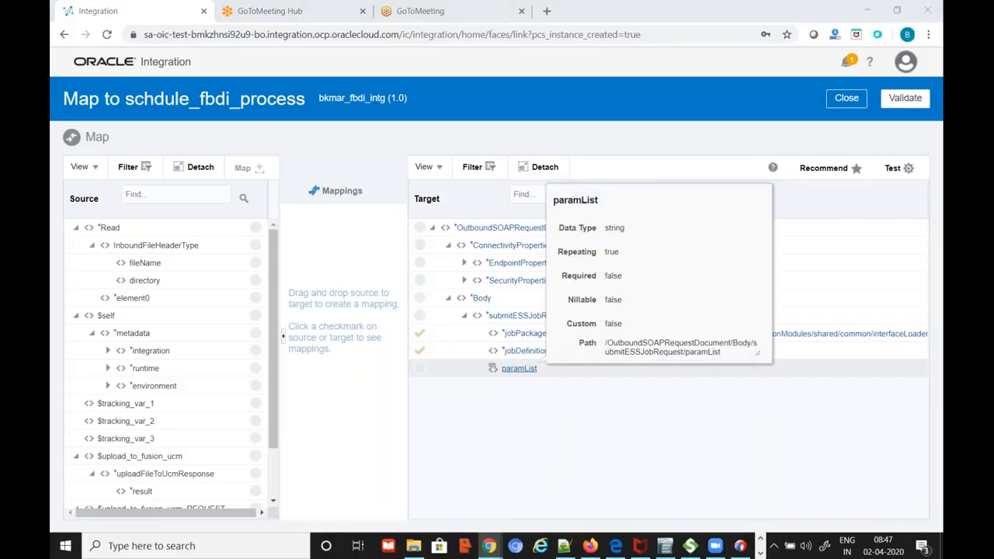
pyautogui.hotkey('alt', 'Tab')
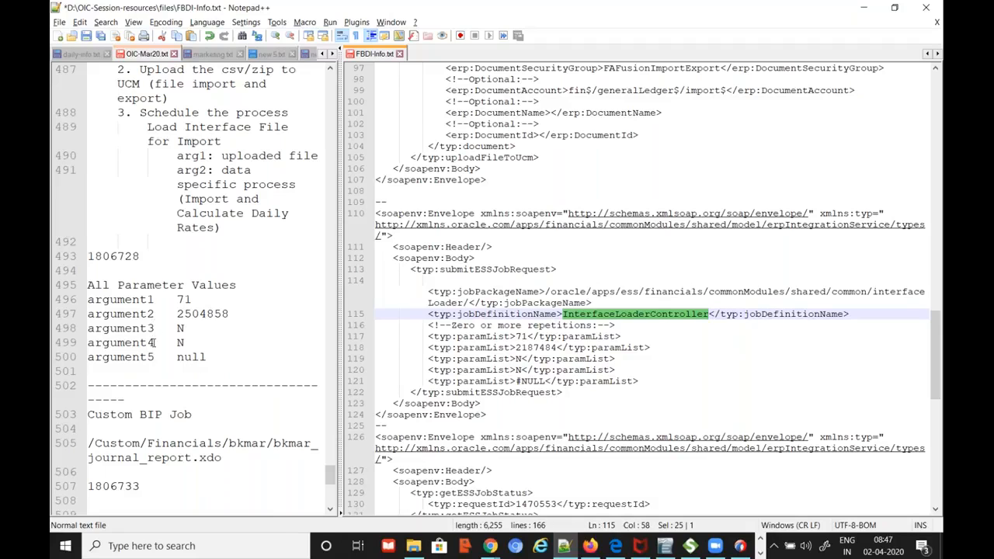
# Repeat the paramList element to create the second and third entries
pyautogui.hotkey('alt', 'Tab')
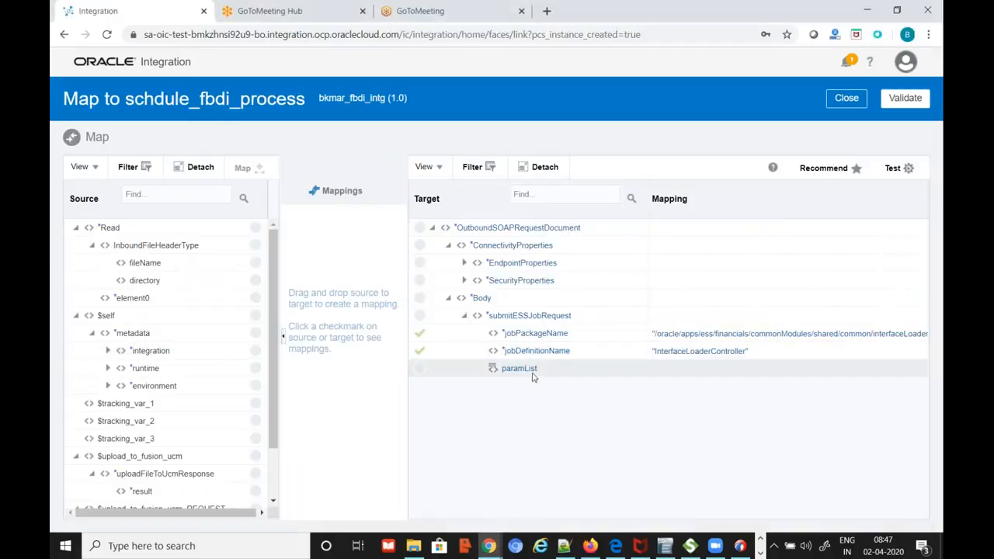
pyautogui.moveTo(533, 376)
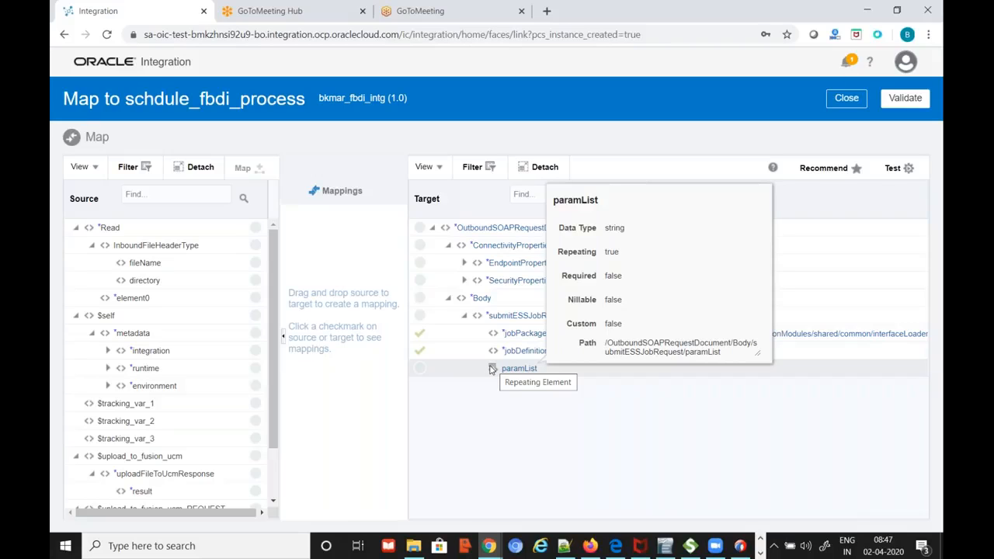
pyautogui.click(518, 373)
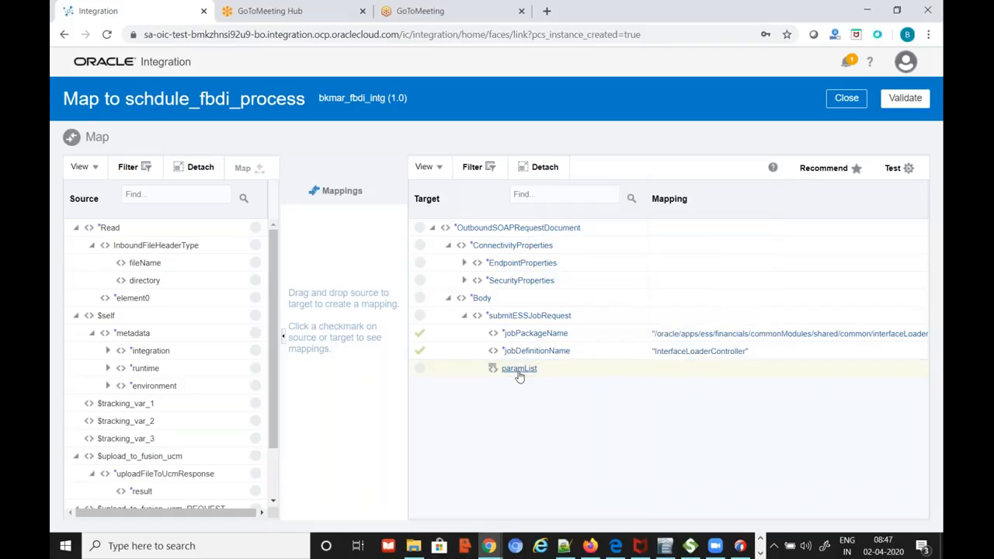
pyautogui.rightClick(518, 376)
pyautogui.click(555, 399)
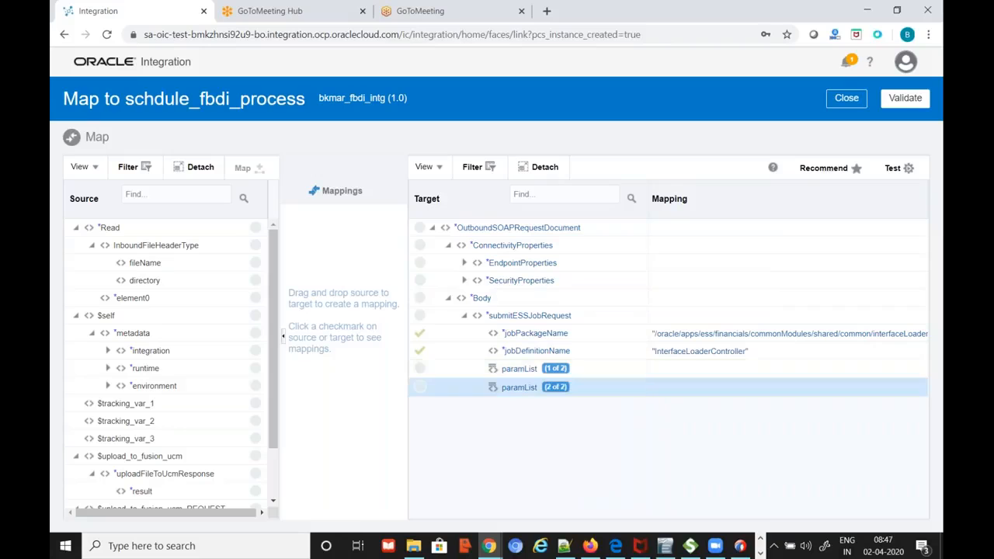
pyautogui.rightClick(505, 389)
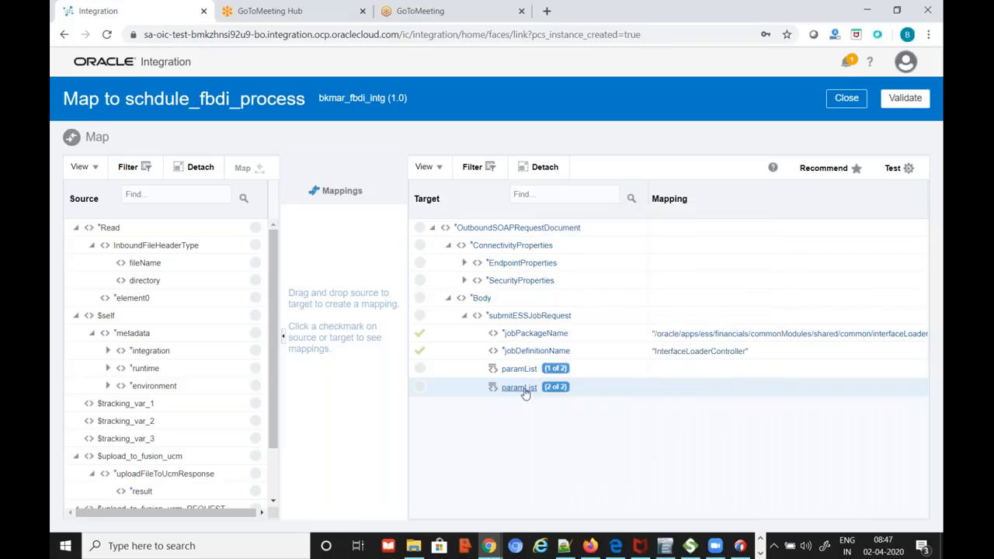
pyautogui.rightClick(525, 393)
pyautogui.click(562, 422)
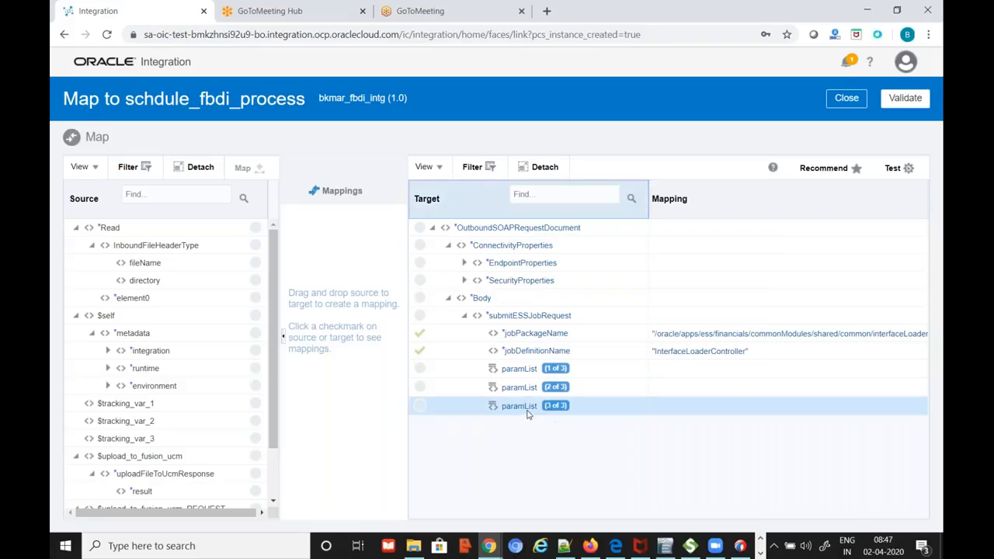
# Add the fourth and fifth paramList entries so paramList shows 5 of 5
pyautogui.rightClick(526, 409)
pyautogui.click(524, 407)
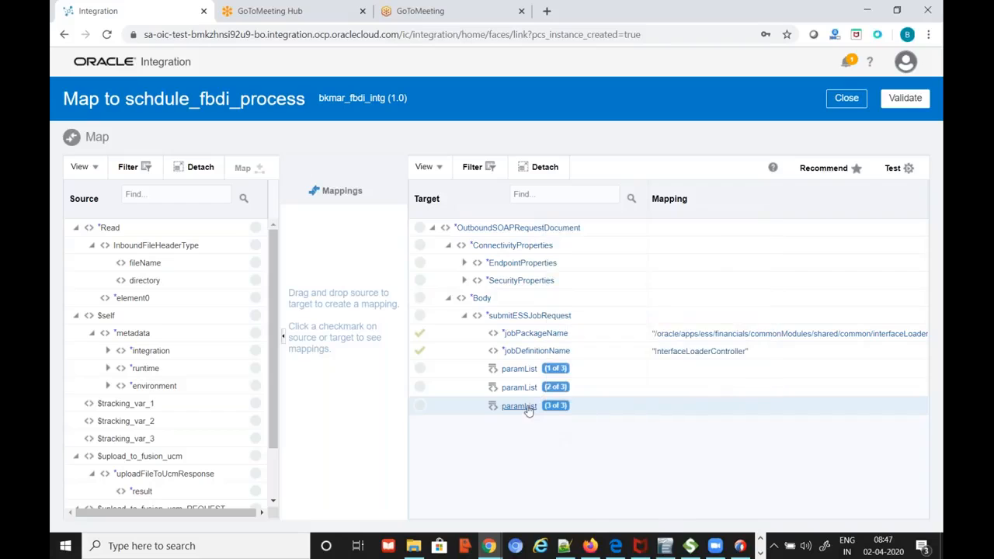
pyautogui.moveTo(528, 410)
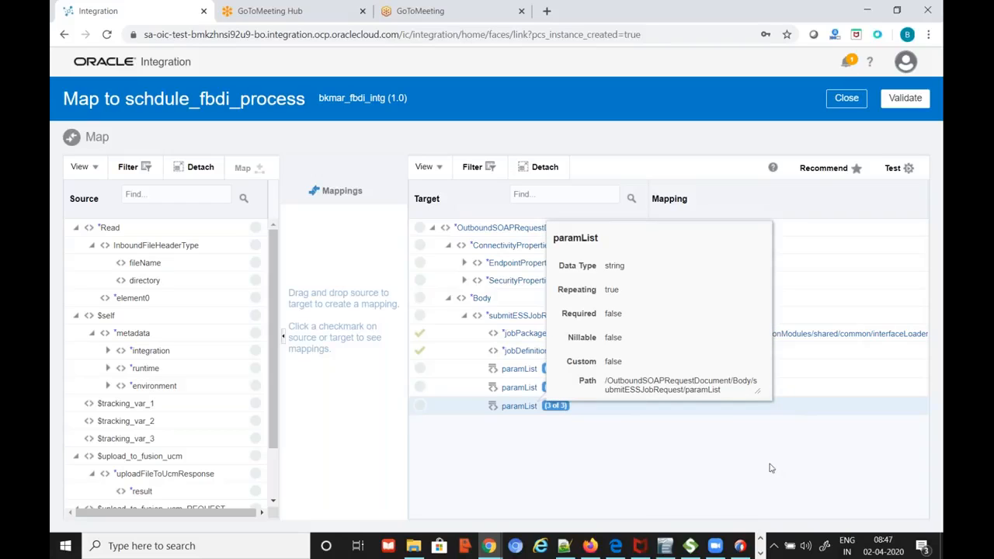
pyautogui.rightClick(525, 410)
pyautogui.click(572, 440)
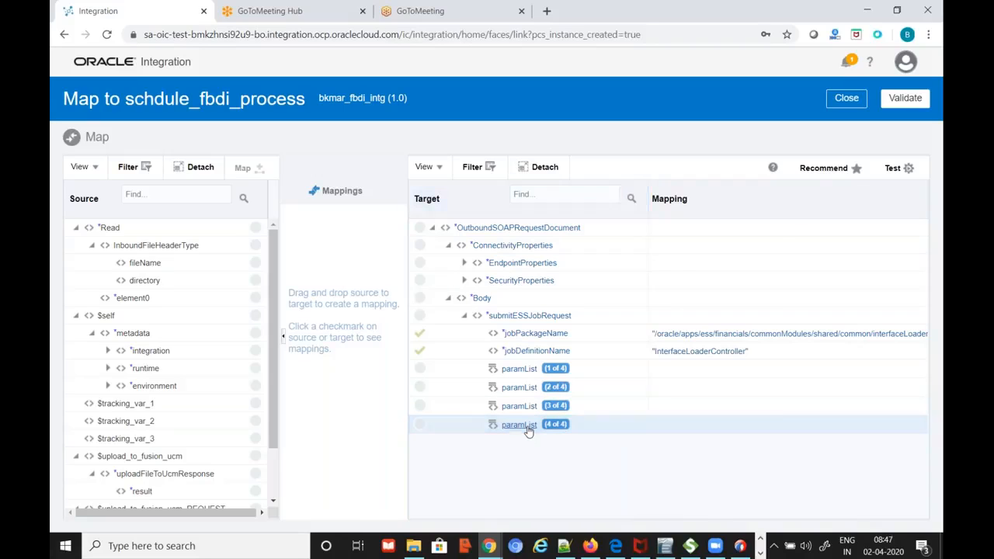
pyautogui.rightClick(528, 429)
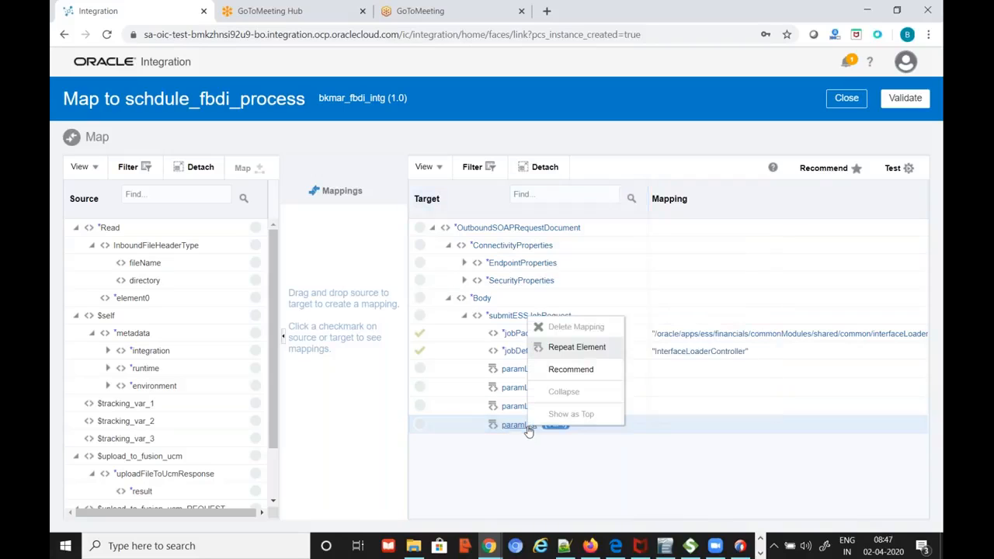
pyautogui.click(575, 347)
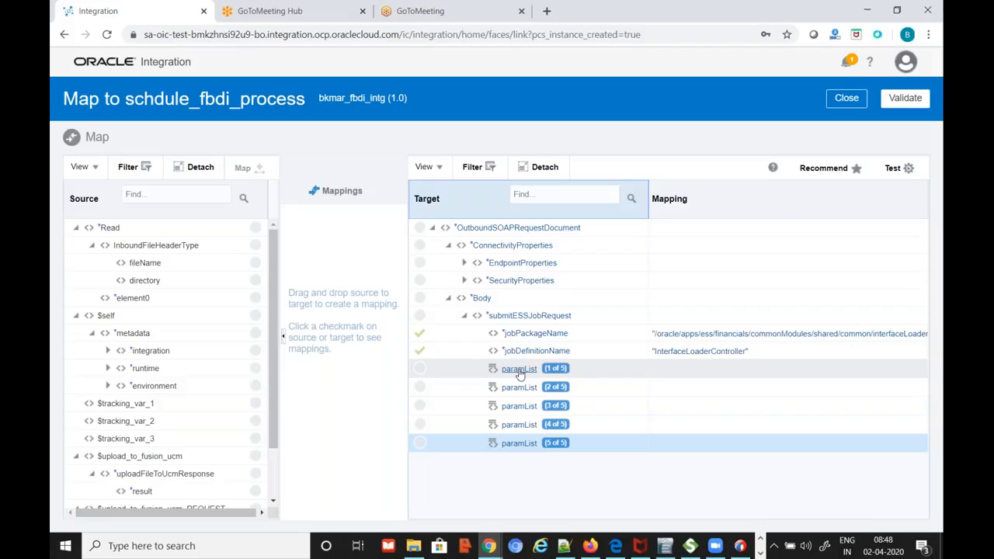
pyautogui.moveTo(519, 373)
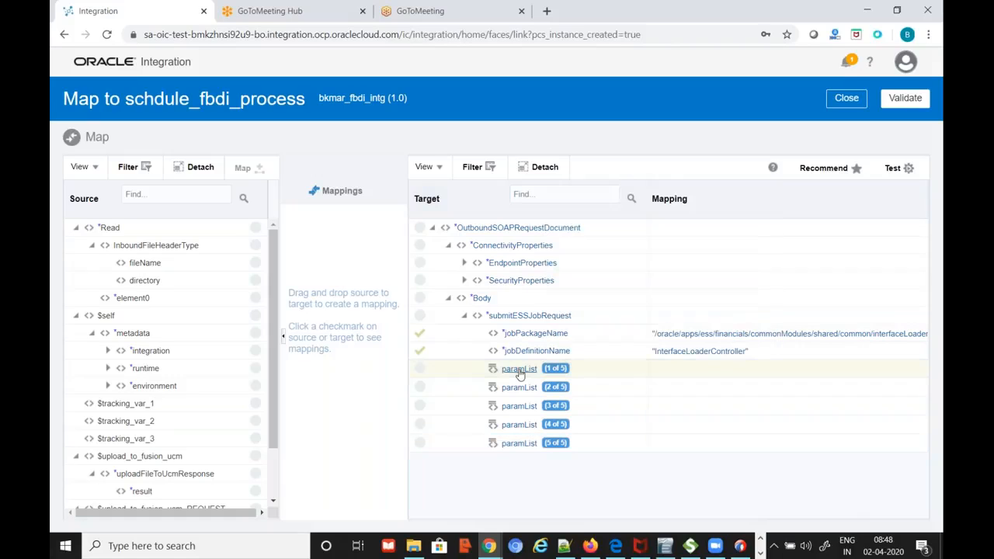
pyautogui.click(519, 370)
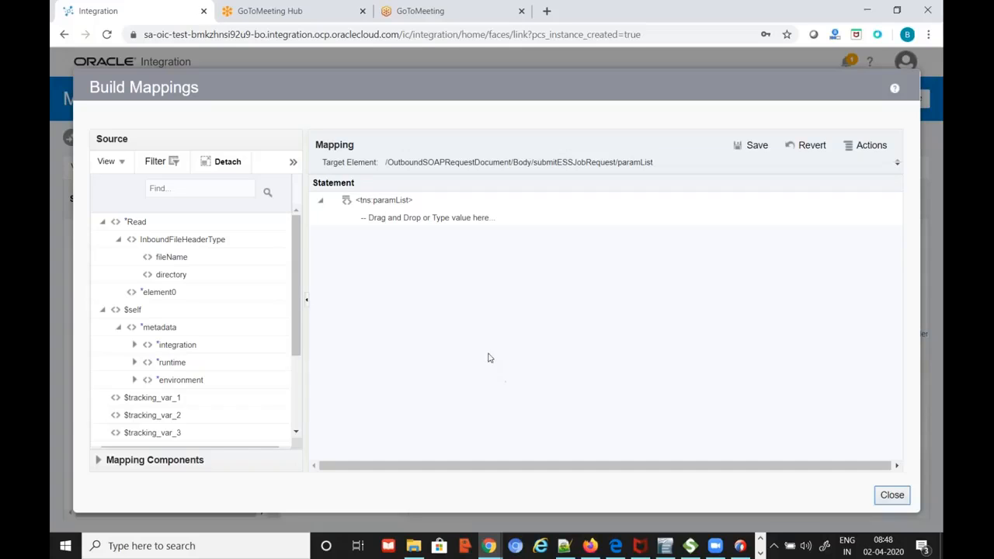
pyautogui.hotkey('alt', 'Tab')
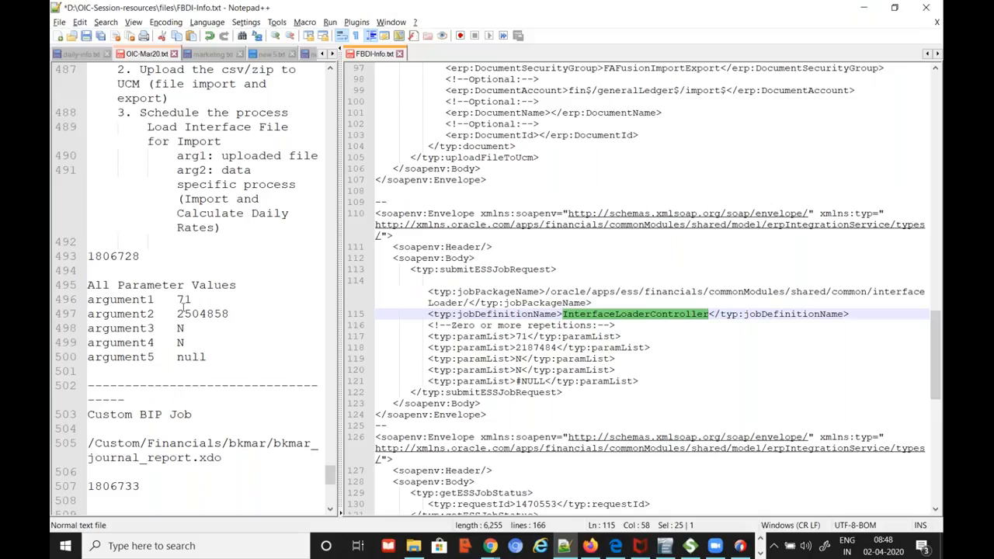
pyautogui.hotkey('alt', 'Tab')
pyautogui.click(399, 217)
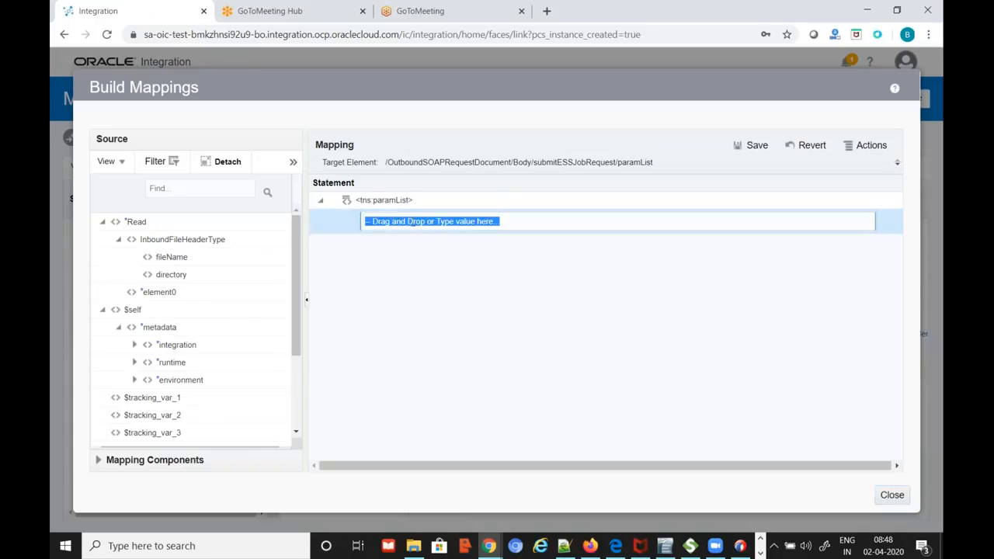
pyautogui.write('71')
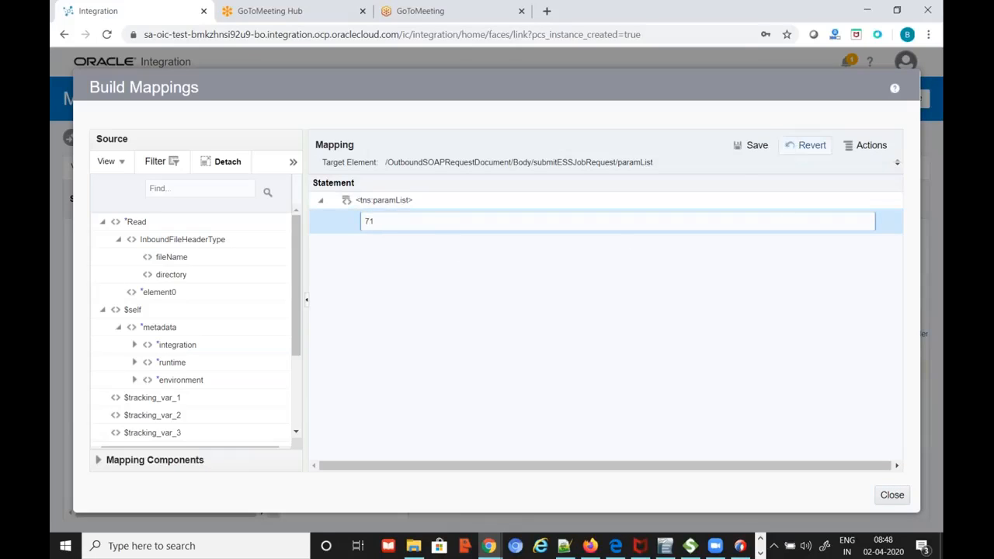
pyautogui.click(752, 145)
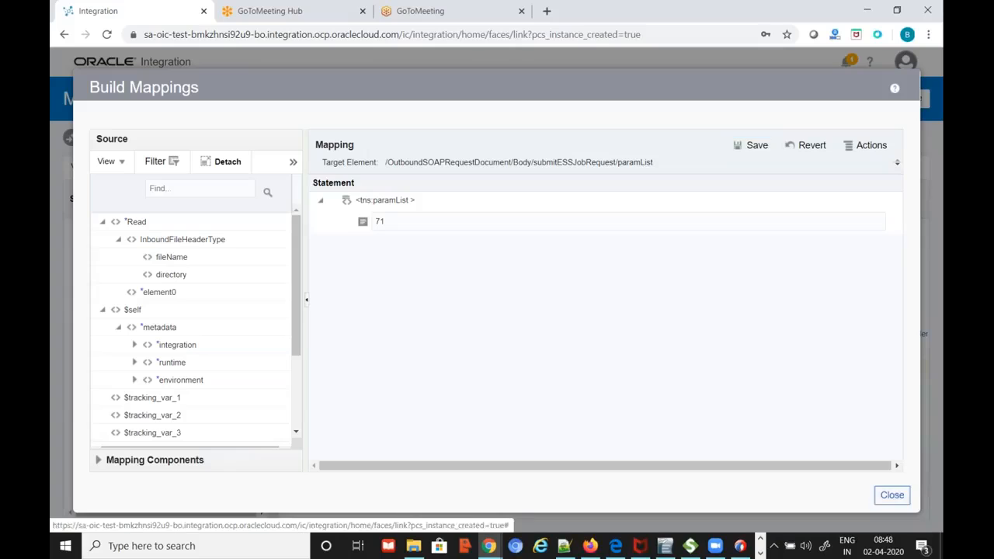
pyautogui.click(893, 495)
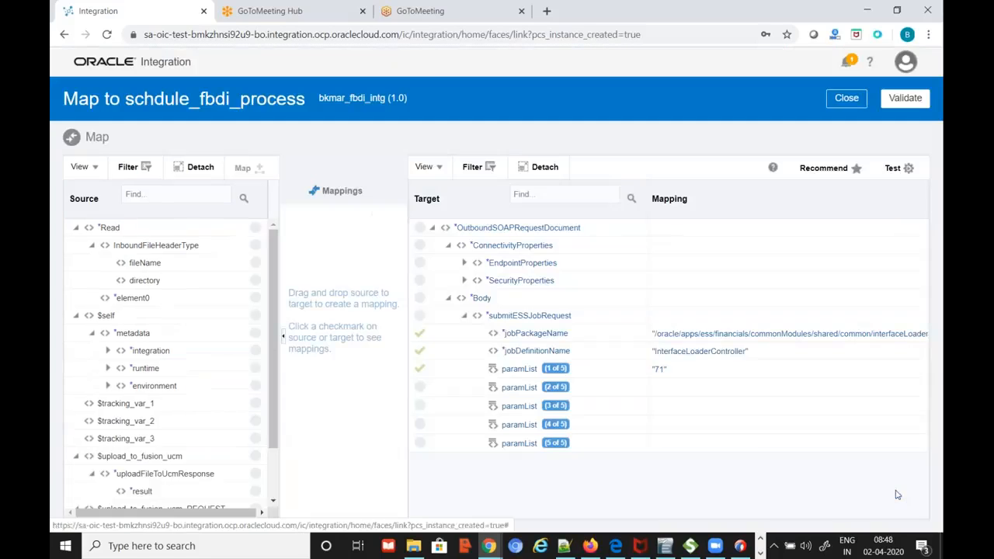
pyautogui.click(519, 387)
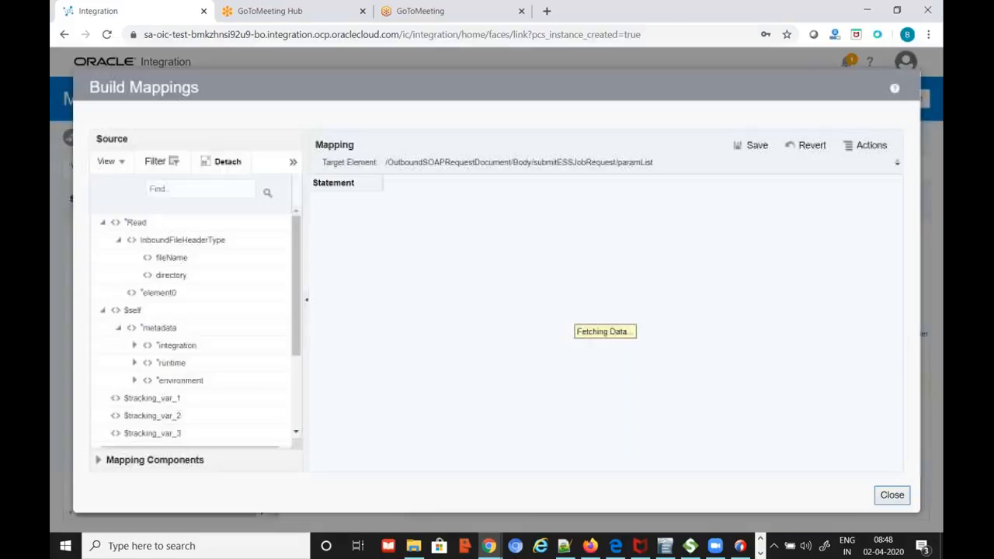
pyautogui.click(892, 495)
pyautogui.hotkey('alt', 'Tab')
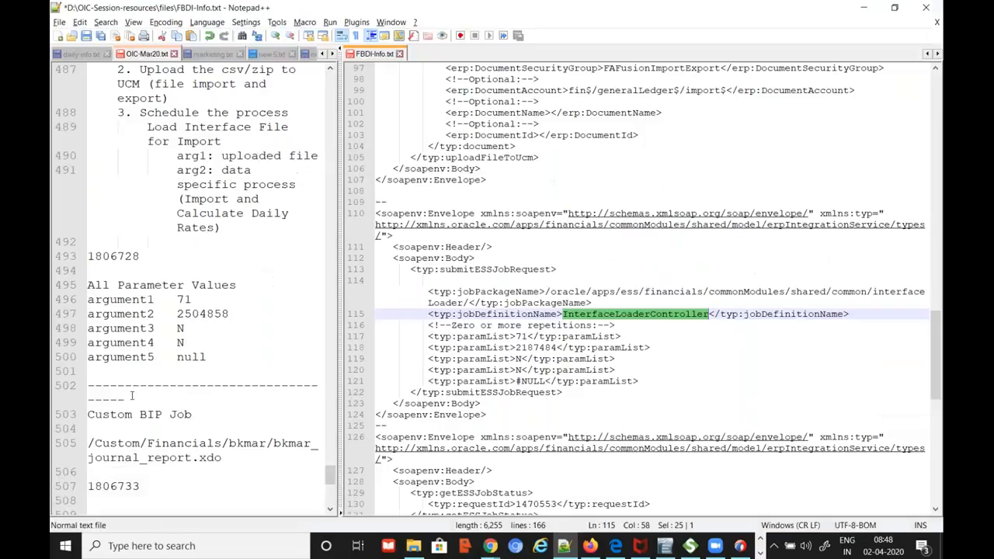
pyautogui.doubleClick(217, 313)
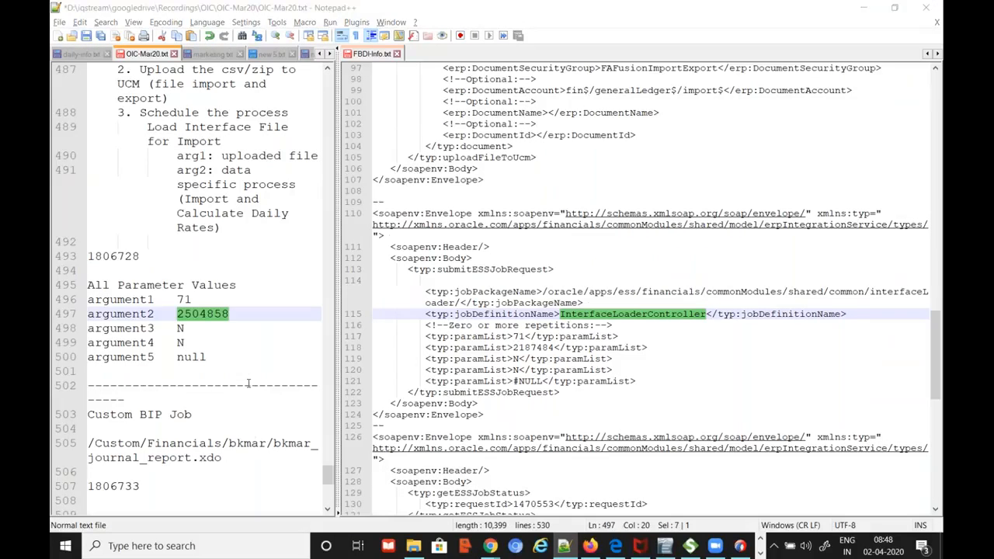
pyautogui.hotkey('alt', 'Tab')
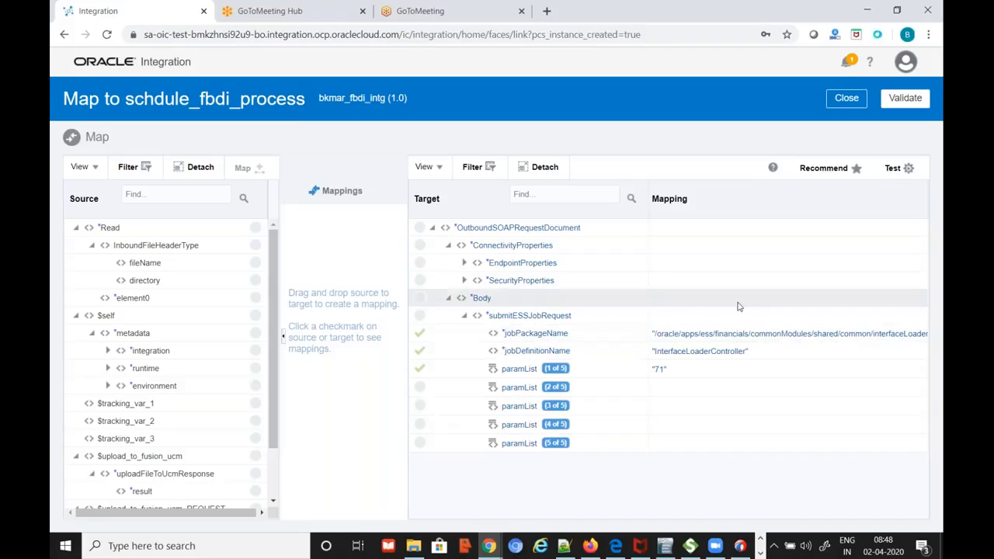
# Validate the map, return to the canvas, and reopen the mapper with submitESSJobRequest expanded
pyautogui.click(914, 99)
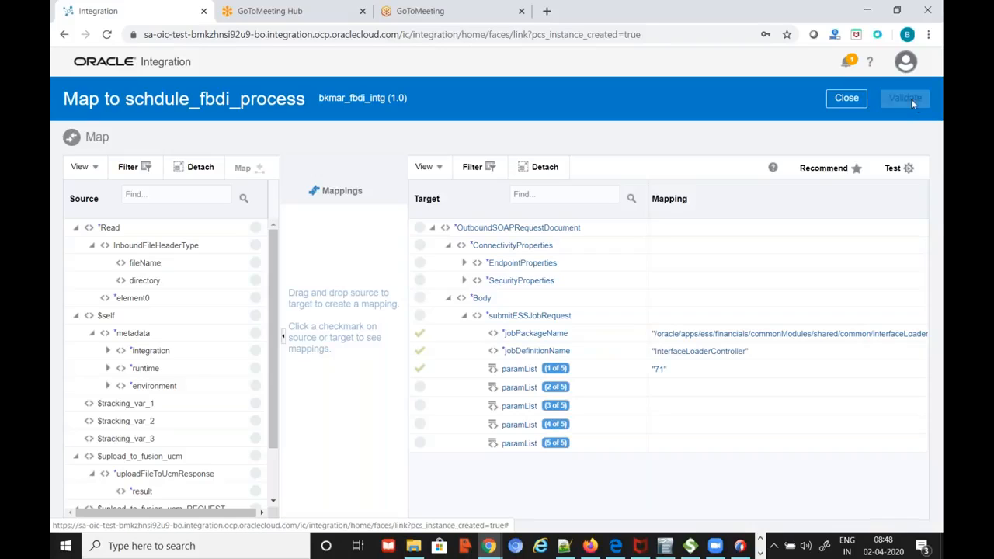
pyautogui.click(846, 123)
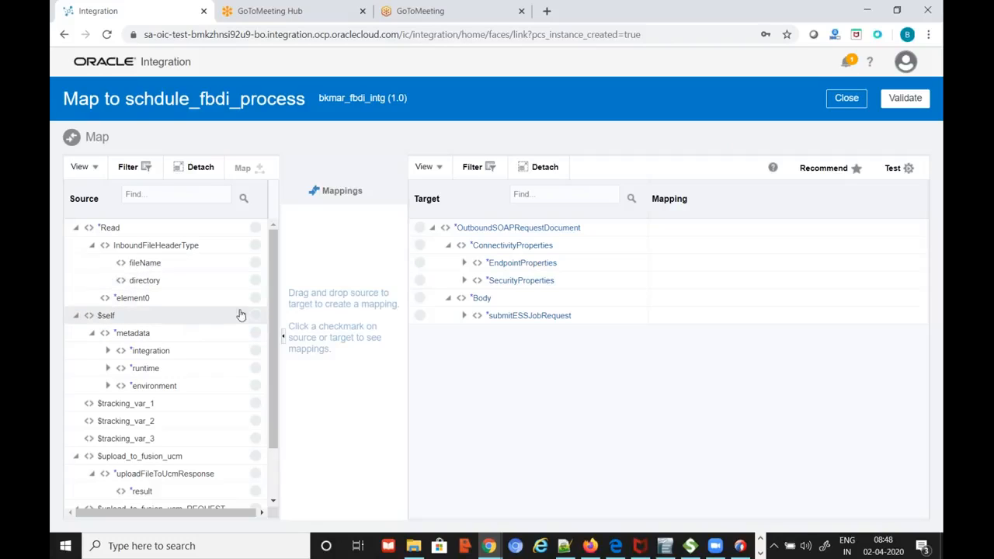
pyautogui.moveTo(272, 271); pyautogui.dragTo(272, 323)
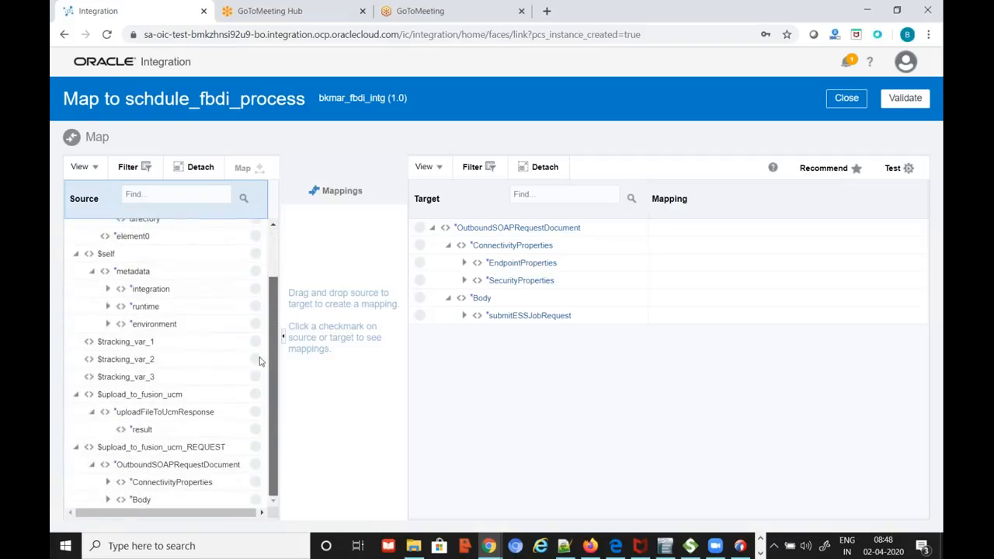
pyautogui.moveTo(173, 396)
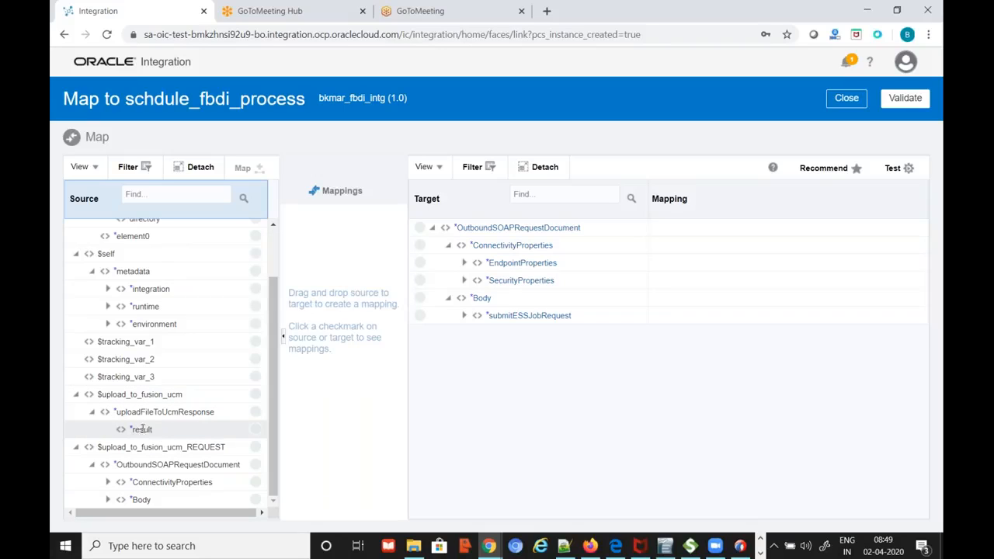
pyautogui.moveTo(146, 430)
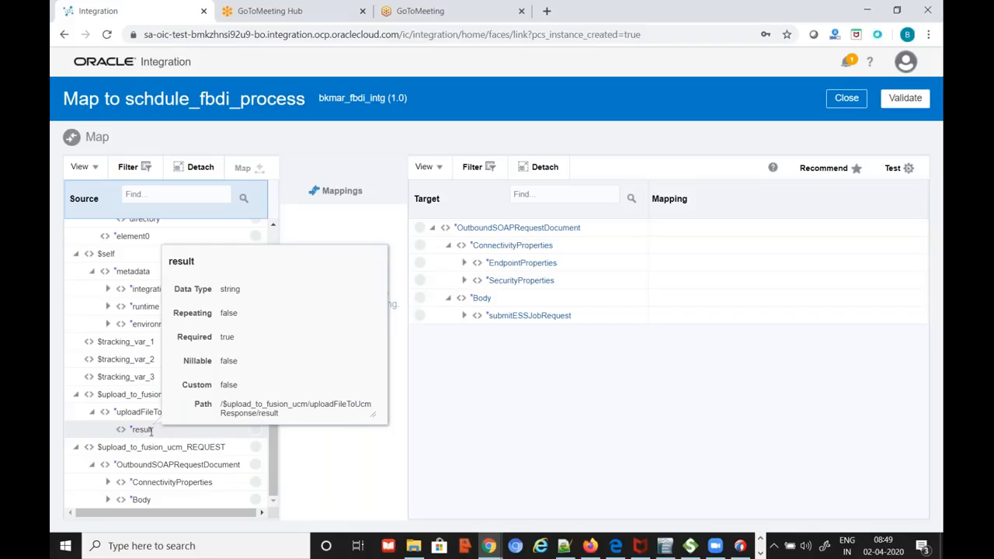
pyautogui.click(465, 317)
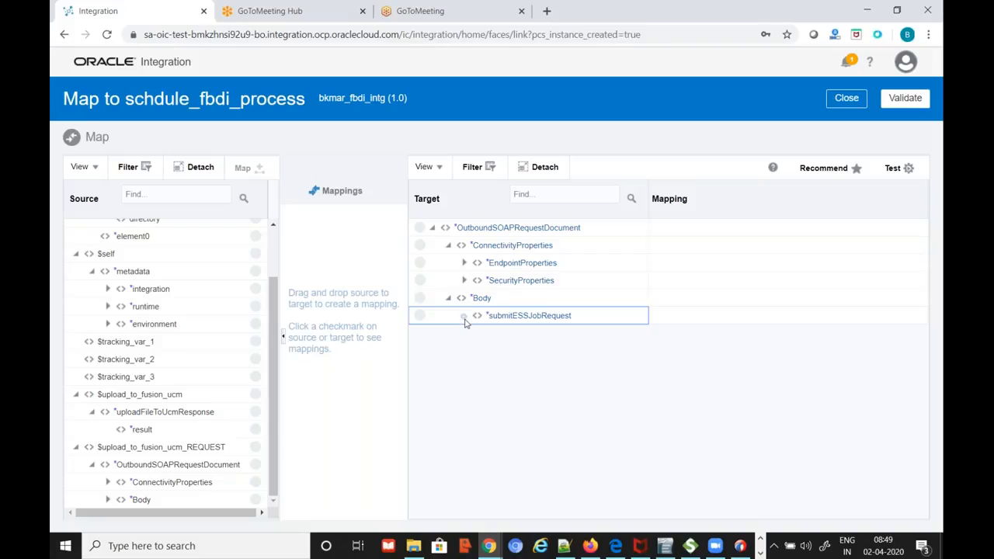
pyautogui.click(536, 316)
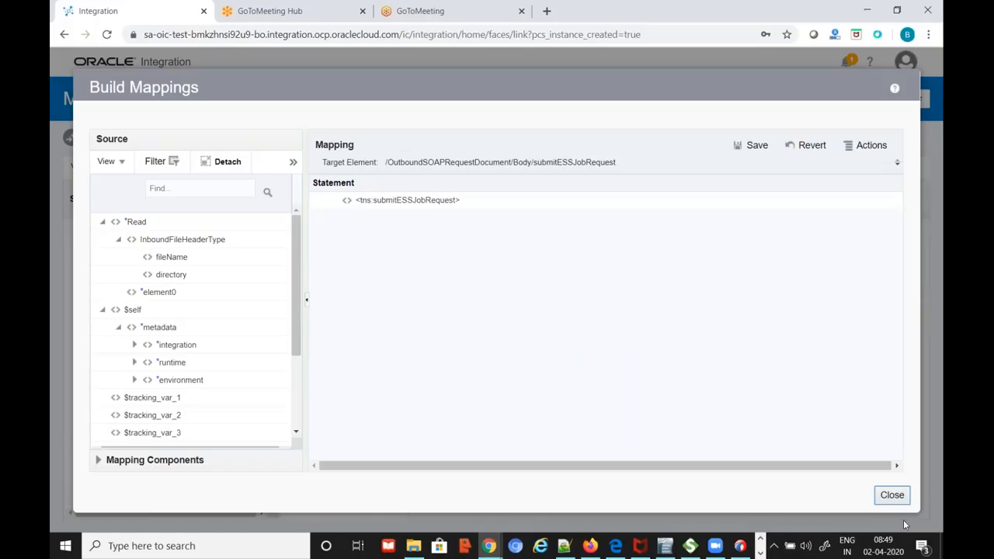
pyautogui.click(892, 496)
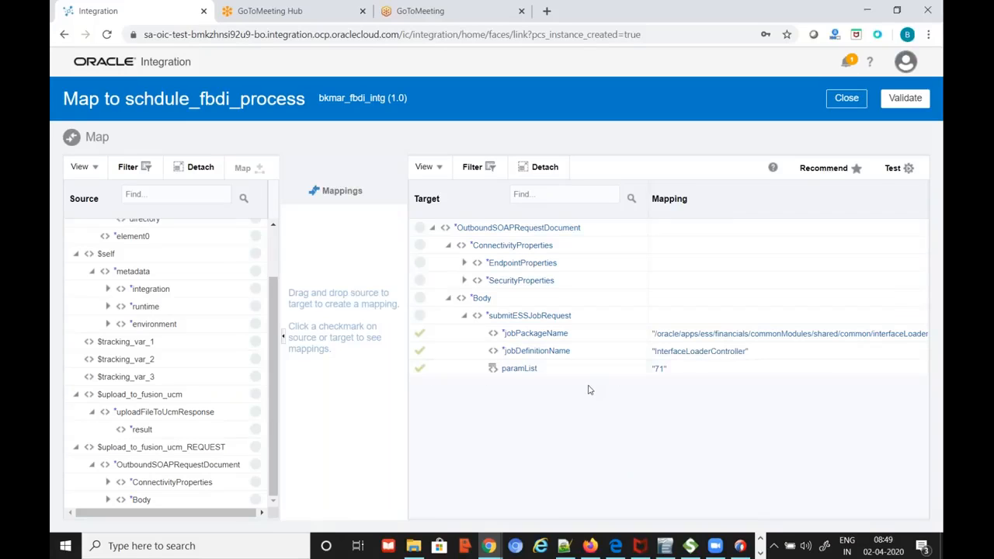
# Repeat paramList again until submitESSJobRequest holds five paramList entries
pyautogui.click(520, 375)
pyautogui.rightClick(522, 375)
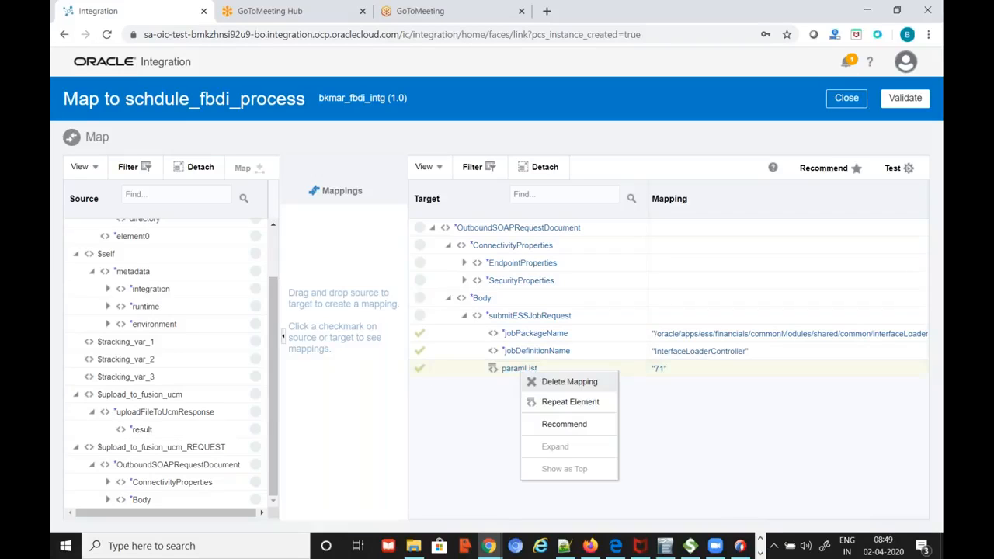
pyautogui.click(577, 404)
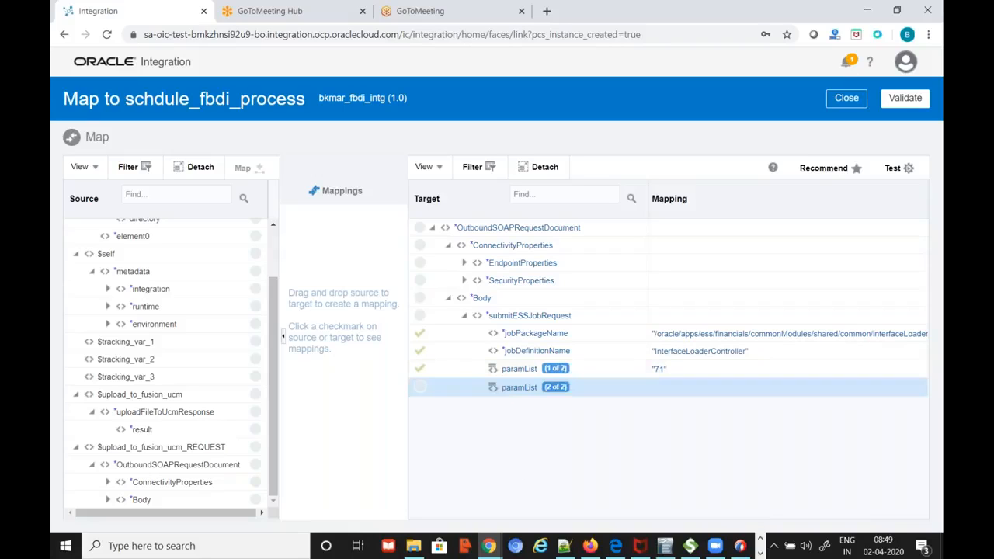
pyautogui.click(519, 392)
pyautogui.rightClick(519, 393)
pyautogui.click(567, 420)
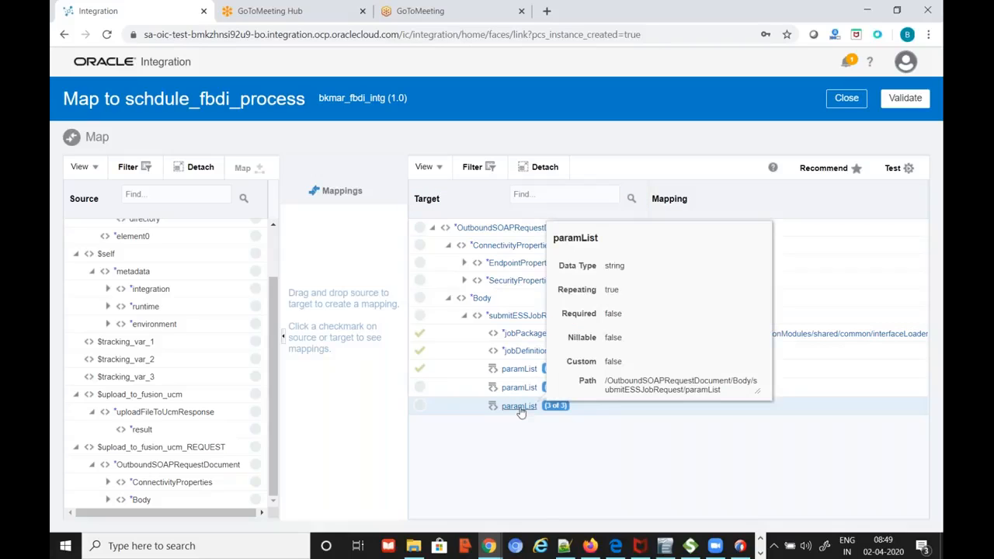
pyautogui.rightClick(521, 413)
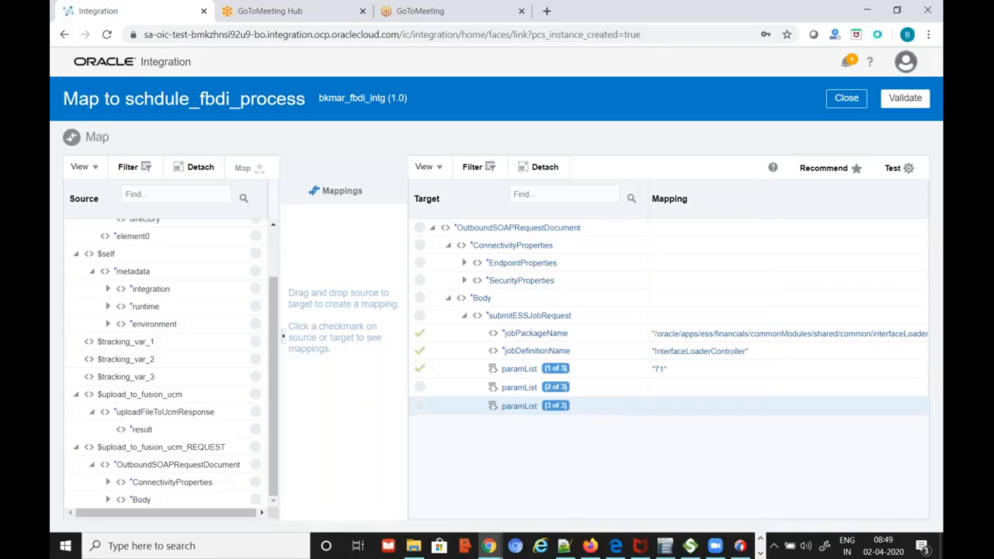
pyautogui.click(553, 440)
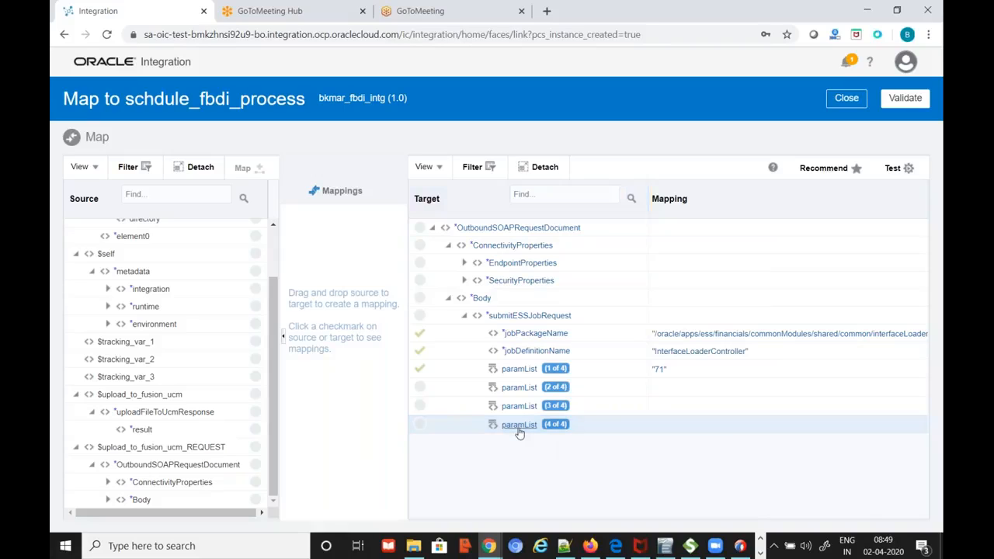
pyautogui.rightClick(531, 434)
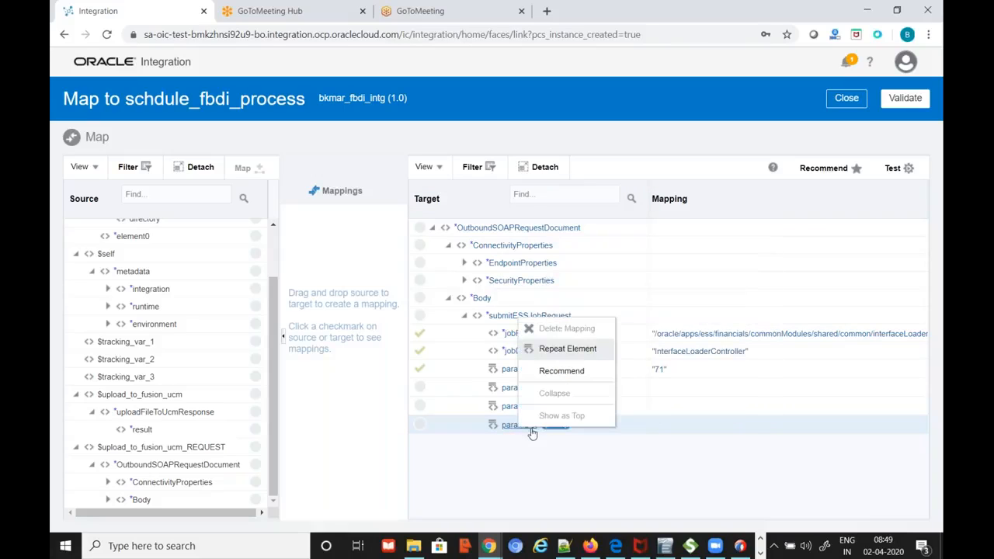
pyautogui.click(579, 349)
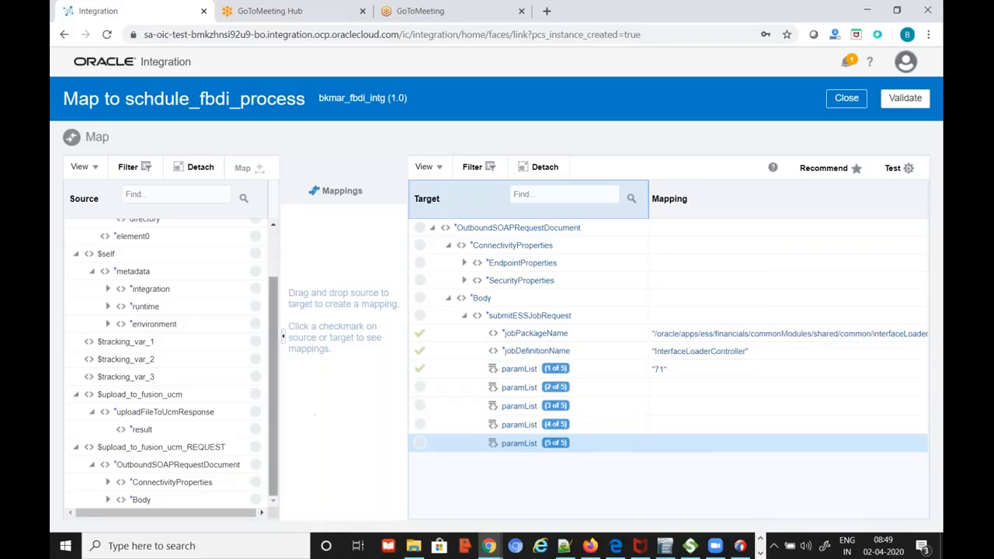
# Map the upload result to paramList 2 and the constant N to paramList 3
pyautogui.click(252, 434)
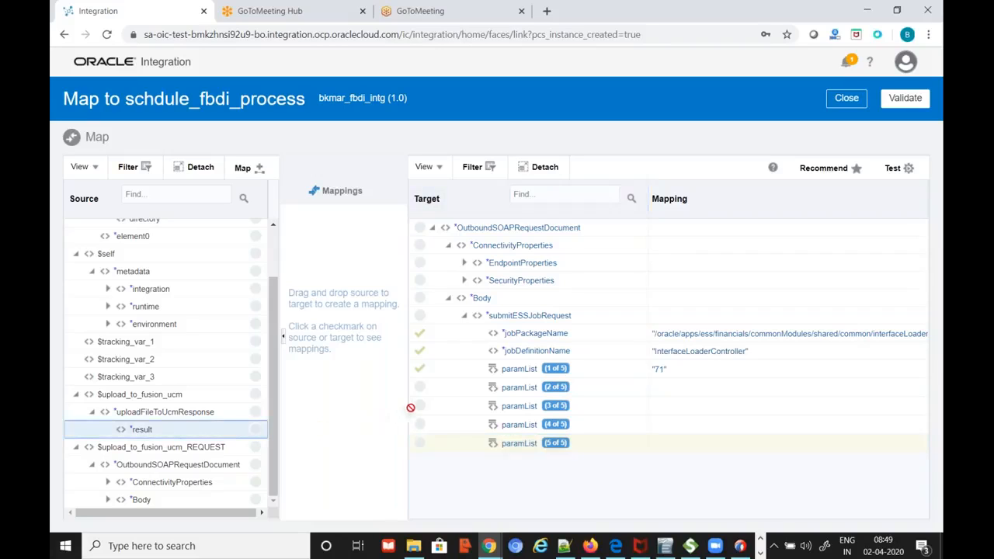
pyautogui.click(419, 387)
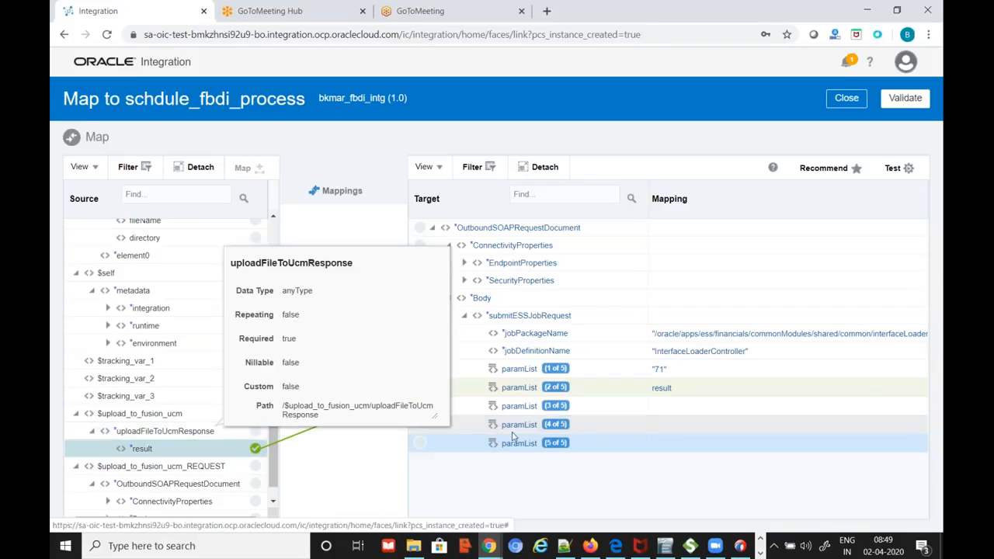
pyautogui.click(526, 412)
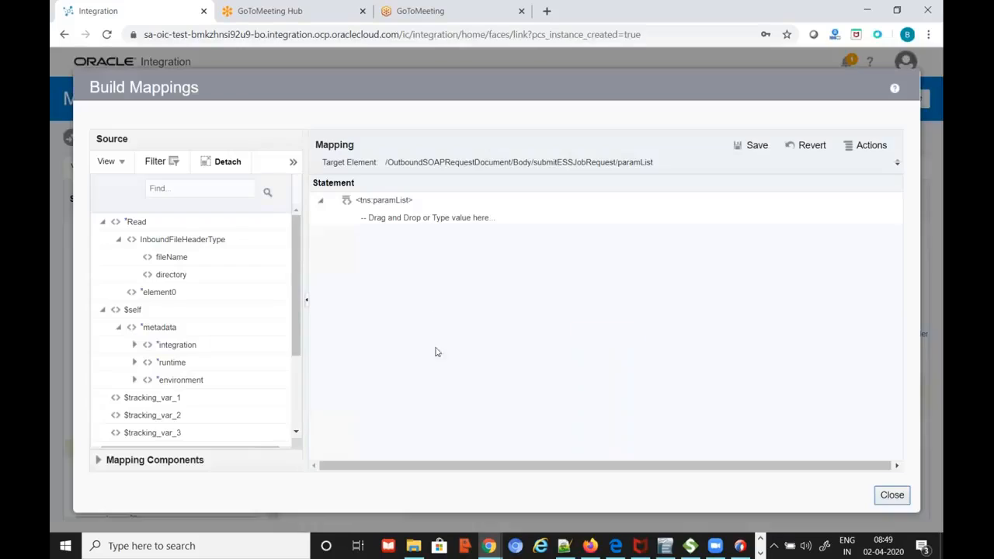
pyautogui.click(434, 221)
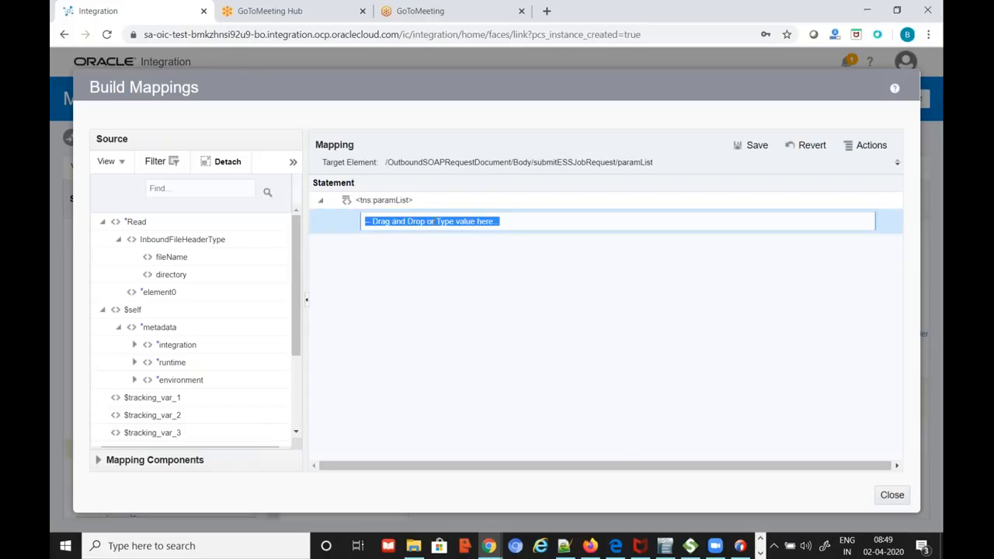
pyautogui.write('N')
pyautogui.click(750, 146)
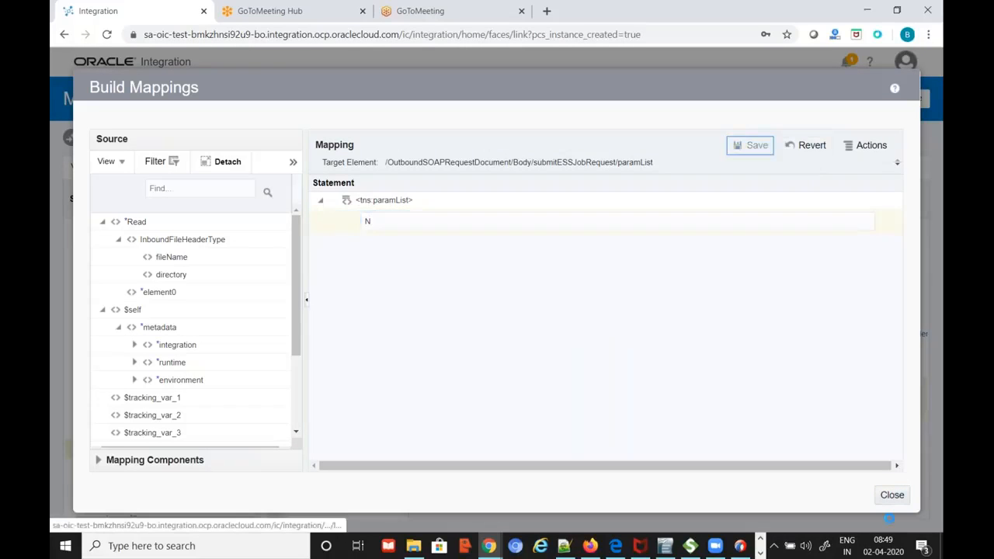
pyautogui.click(891, 495)
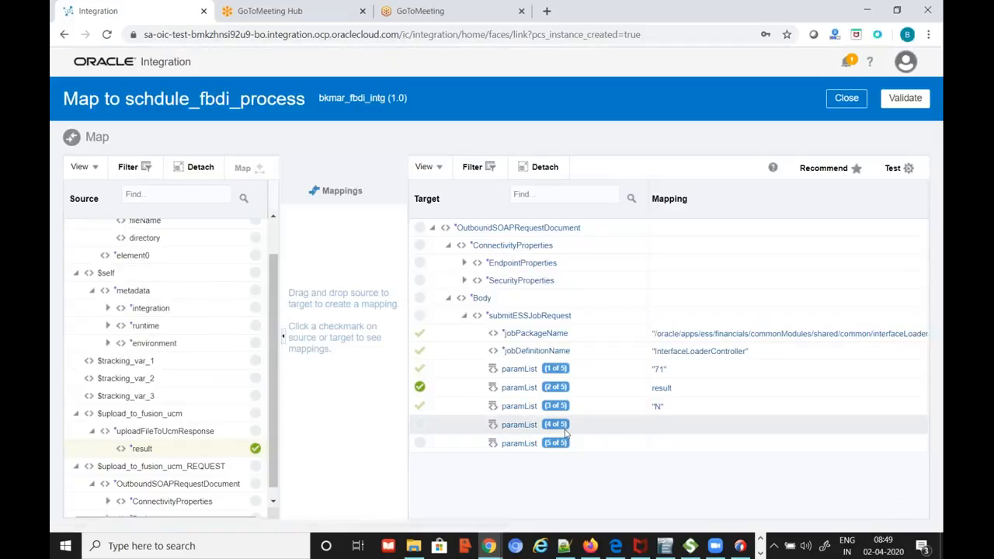
# Set paramList 4 to the constant N and open Build Mappings for paramList 5
pyautogui.click(525, 431)
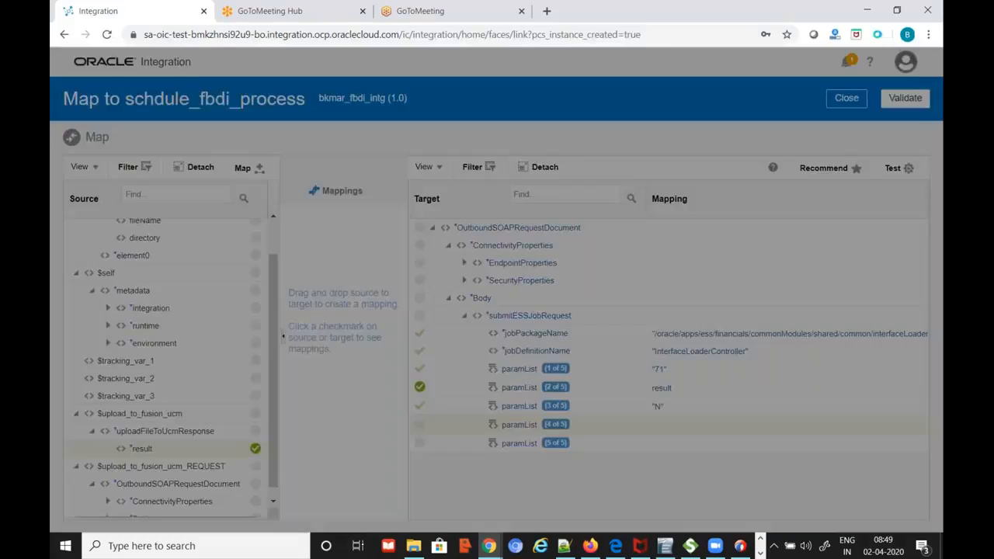
pyautogui.click(408, 218)
pyautogui.write('N')
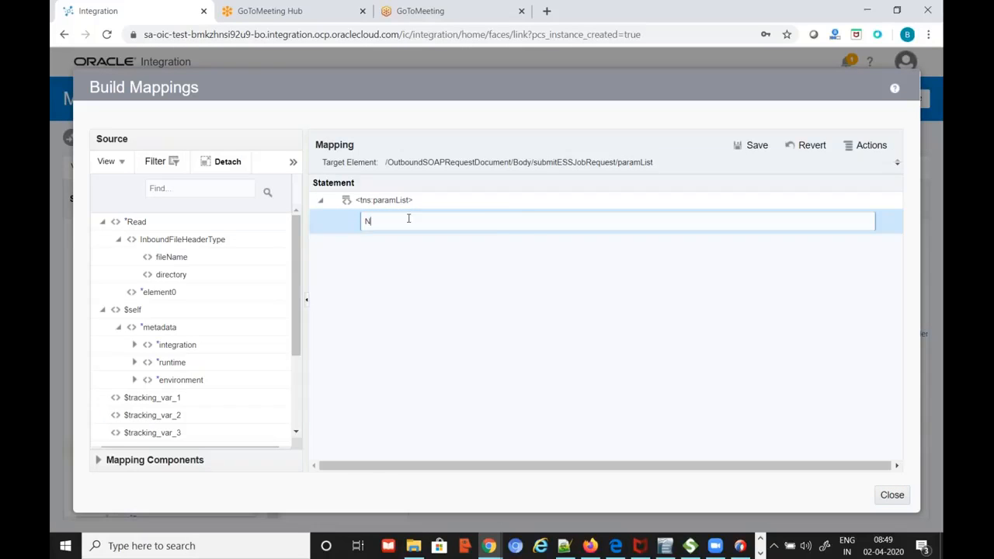
pyautogui.click(751, 145)
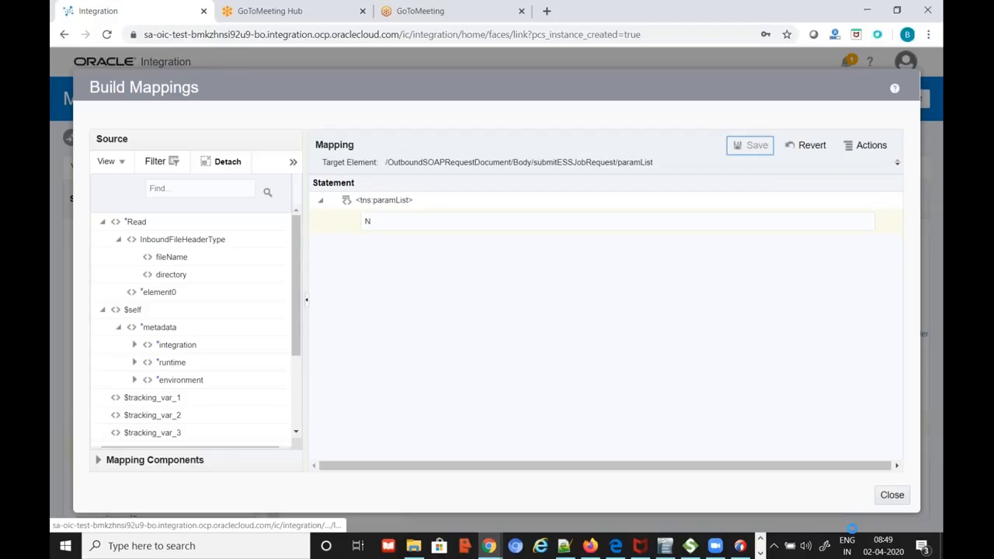
pyautogui.click(890, 494)
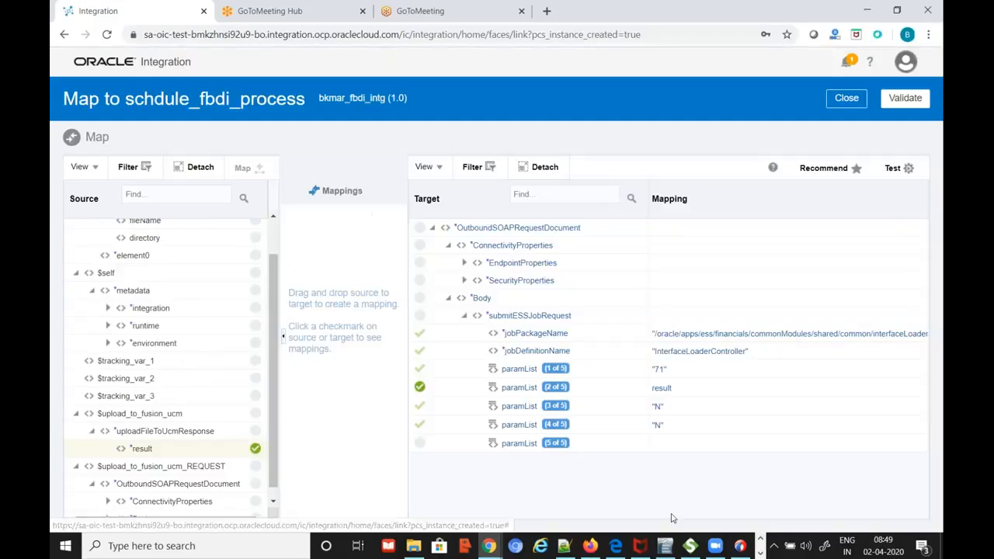
pyautogui.click(518, 444)
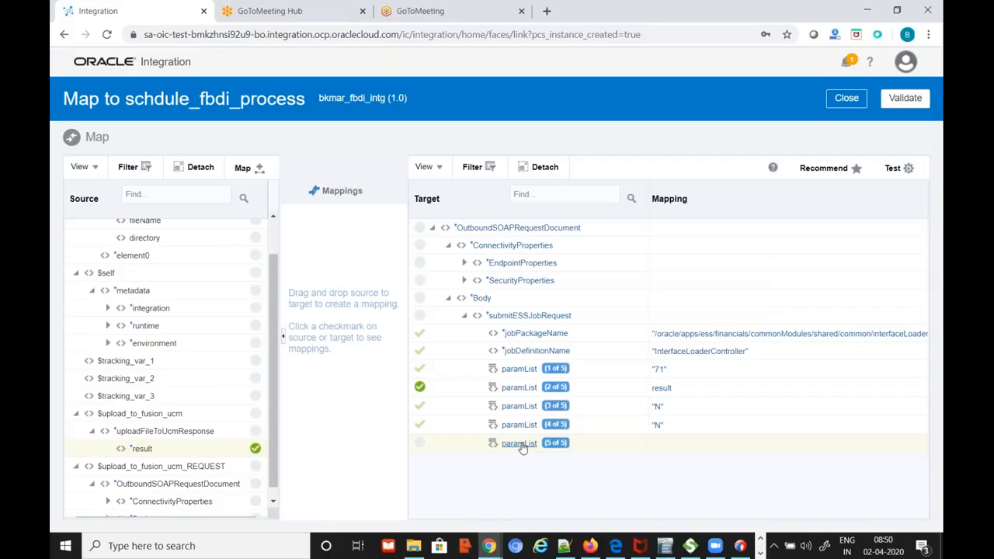
pyautogui.doubleClick(519, 443)
# Set paramList 5 to #NULL copied from the notes, then validate and close the mapper
pyautogui.hotkey('alt', 'Tab')
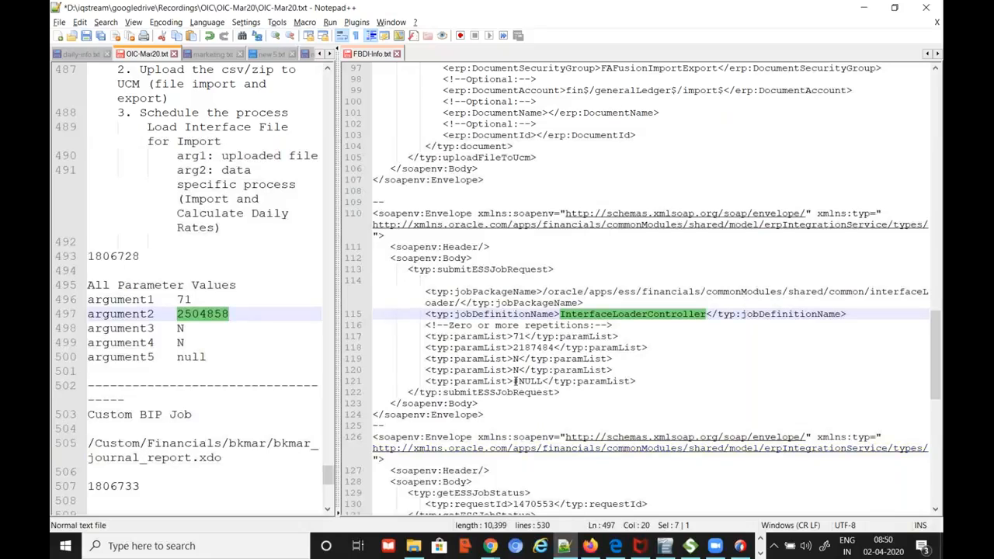
pyautogui.moveTo(514, 382); pyautogui.dragTo(546, 381)
pyautogui.hotkey('ctrl', 'c')
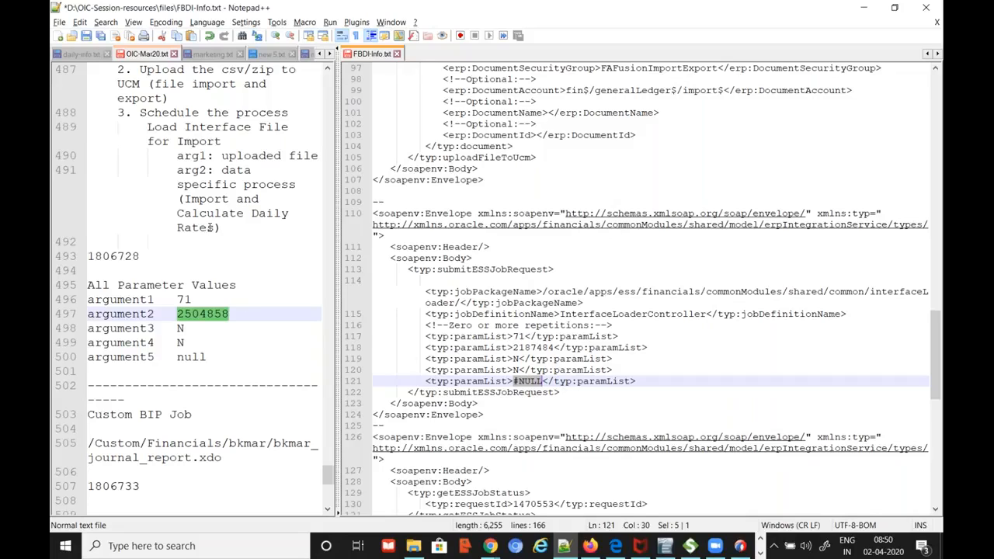
pyautogui.hotkey('alt', 'Tab')
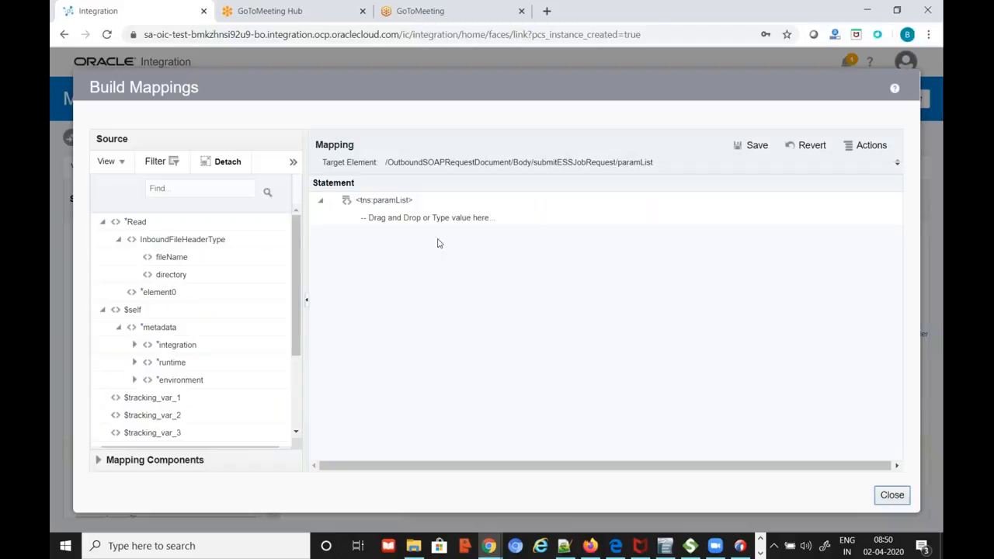
pyautogui.click(482, 222)
pyautogui.hotkey('ctrl', 'v')
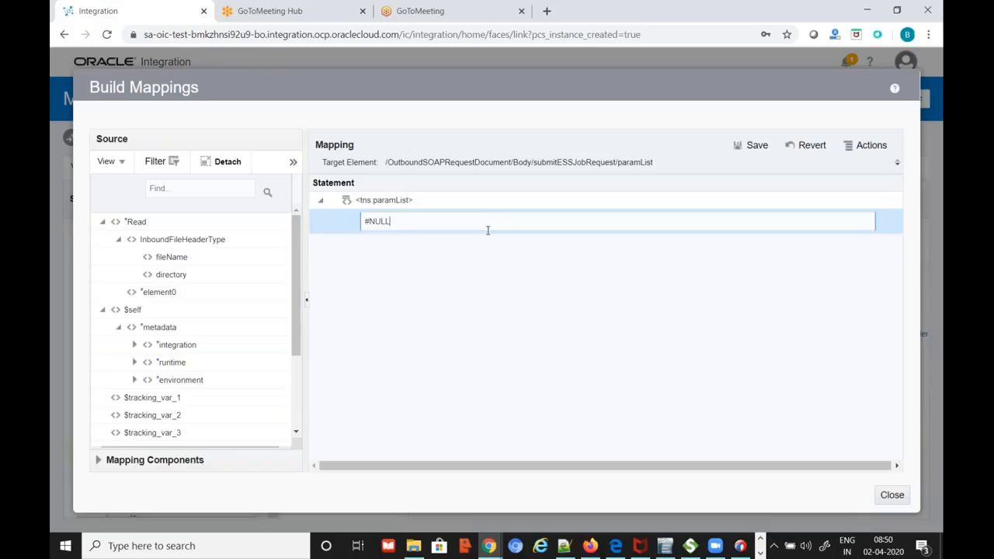
pyautogui.click(755, 146)
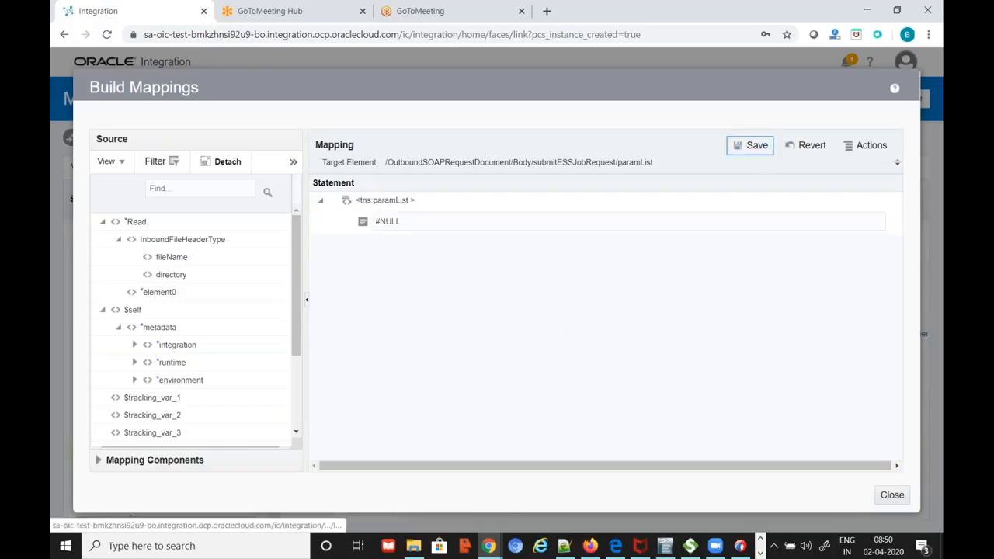
pyautogui.click(893, 496)
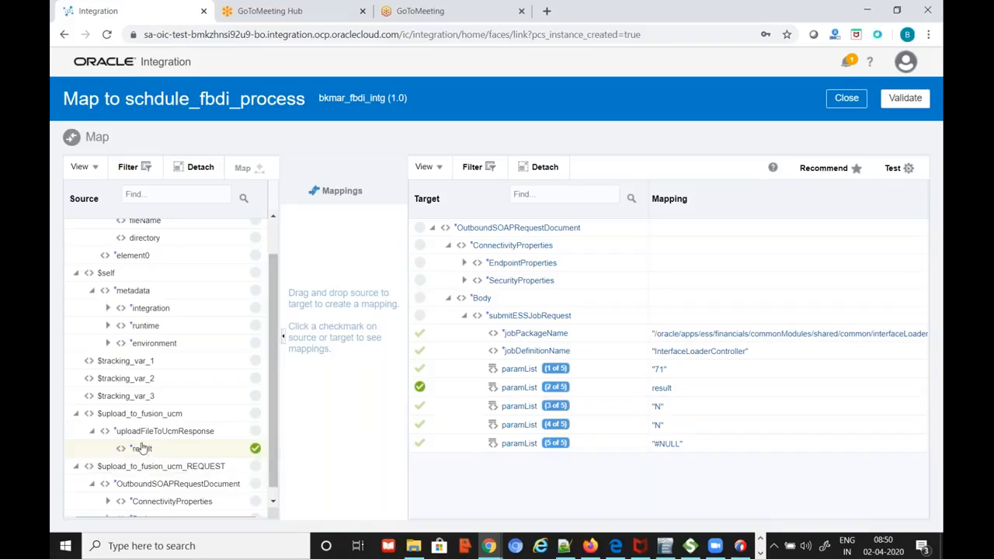
pyautogui.moveTo(133, 449)
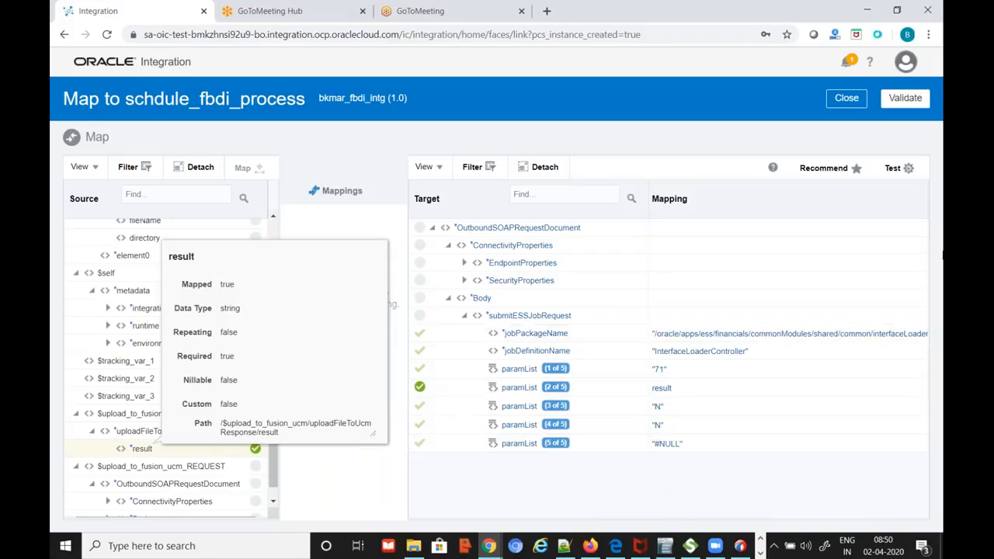
pyautogui.click(906, 98)
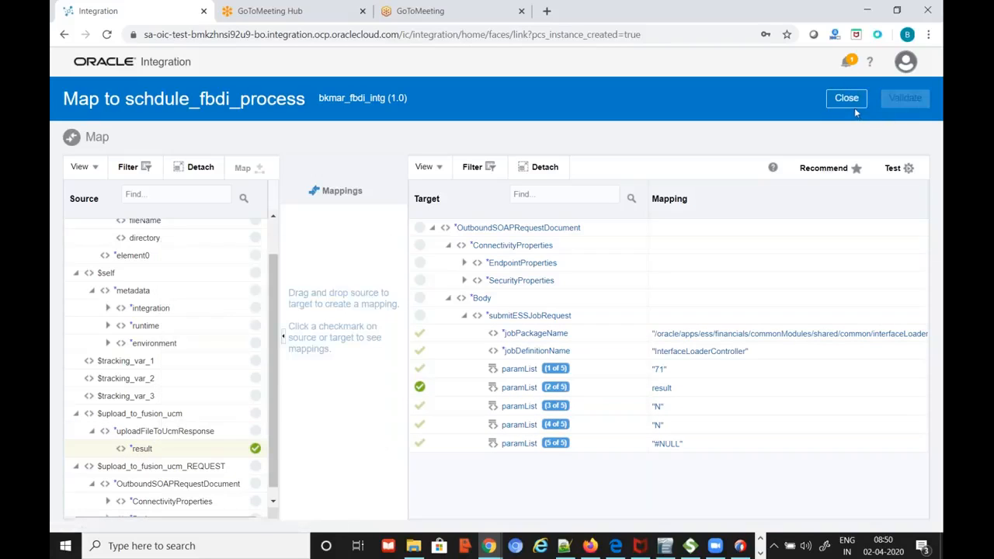
pyautogui.click(851, 126)
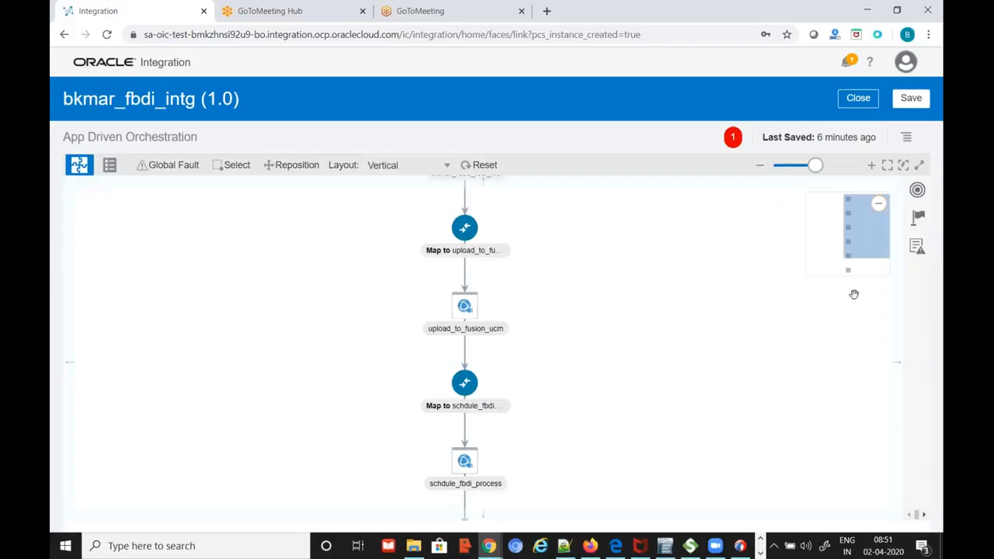
# Zoom out on the bkmar_fbdi_intg canvas and save the integration
pyautogui.click(807, 166)
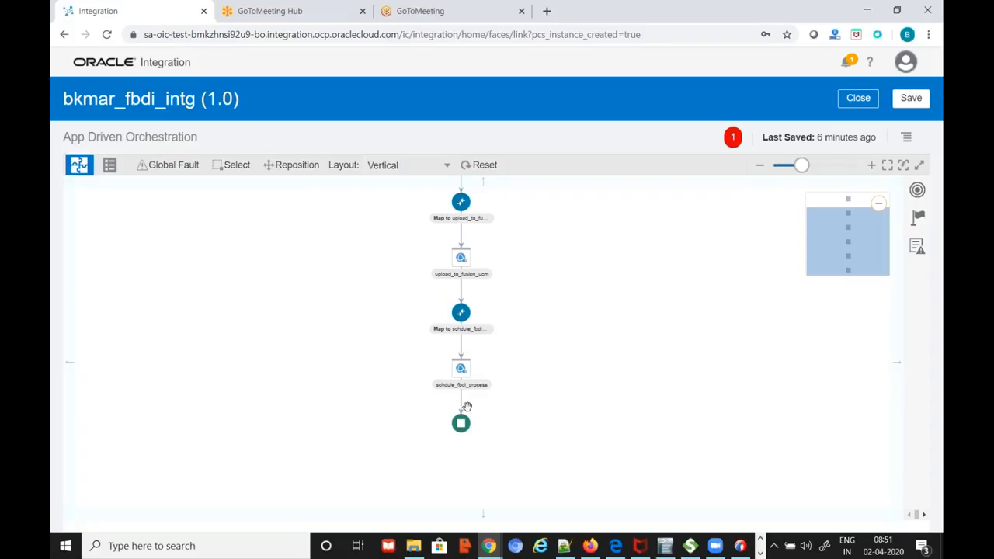
pyautogui.moveTo(464, 415)
pyautogui.scroll(1, 647, 411)
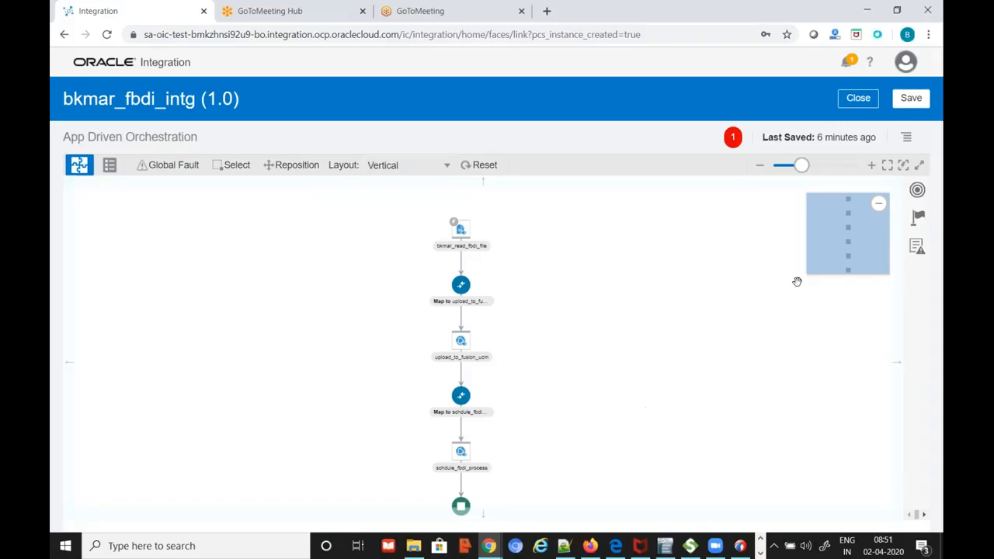
pyautogui.click(911, 98)
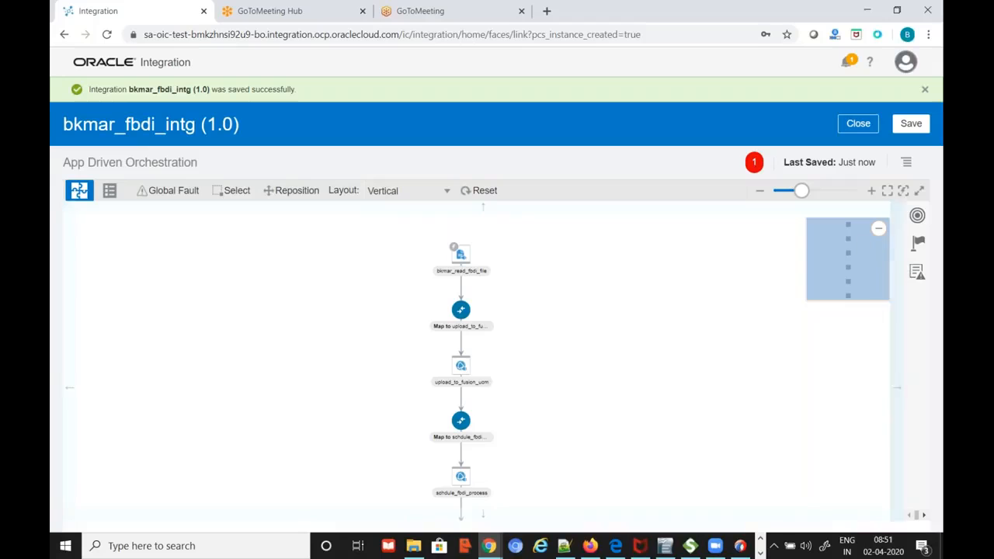
# Make fileName the primary tracking field, save and close bkmar_fbdi_intg, then go to File Explorer
pyautogui.click(908, 163)
pyautogui.click(829, 184)
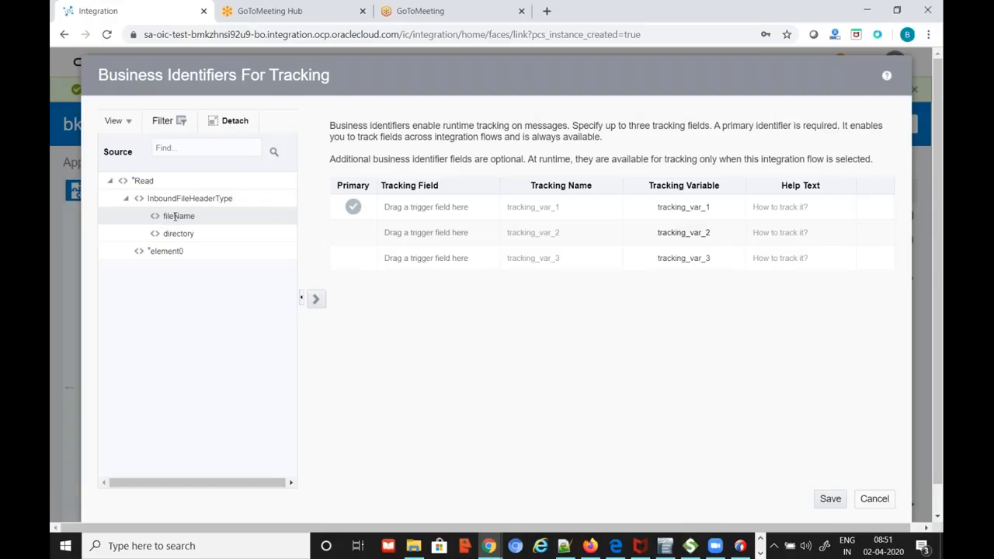
pyautogui.moveTo(176, 217)
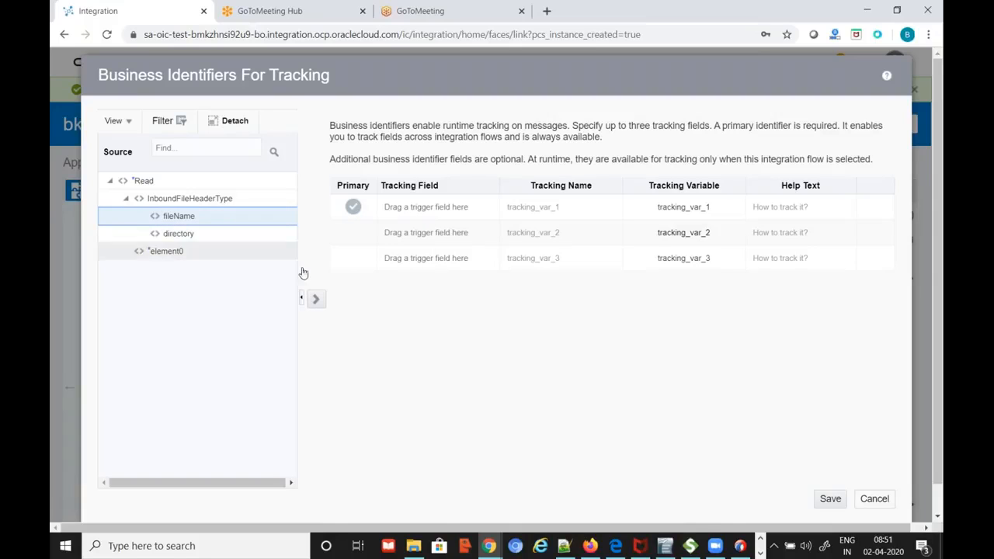
pyautogui.click(320, 301)
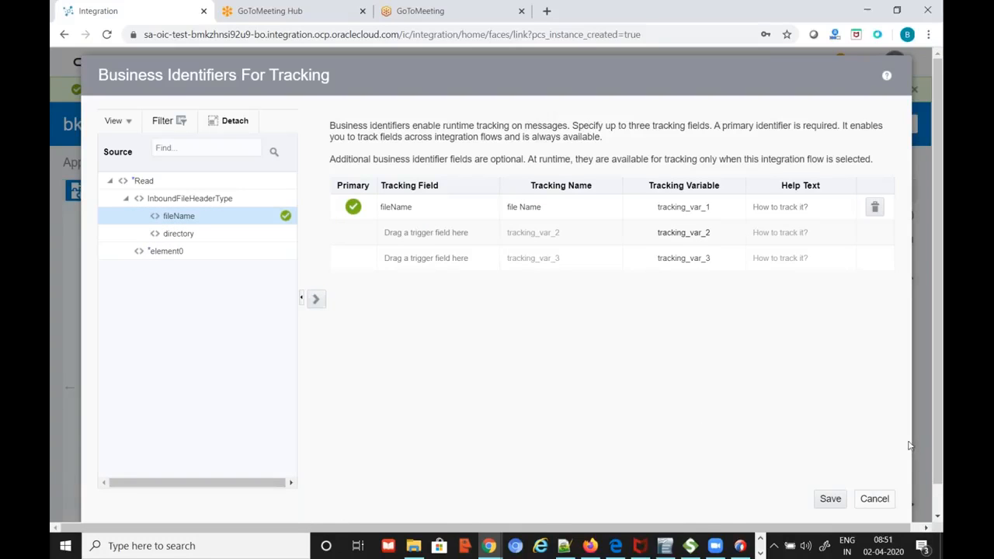
pyautogui.click(831, 500)
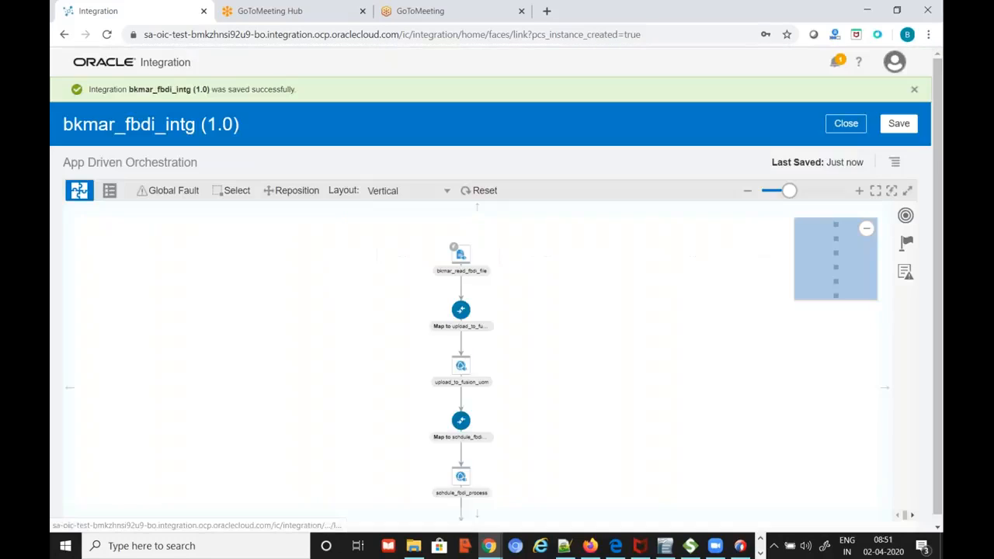
pyautogui.click(910, 124)
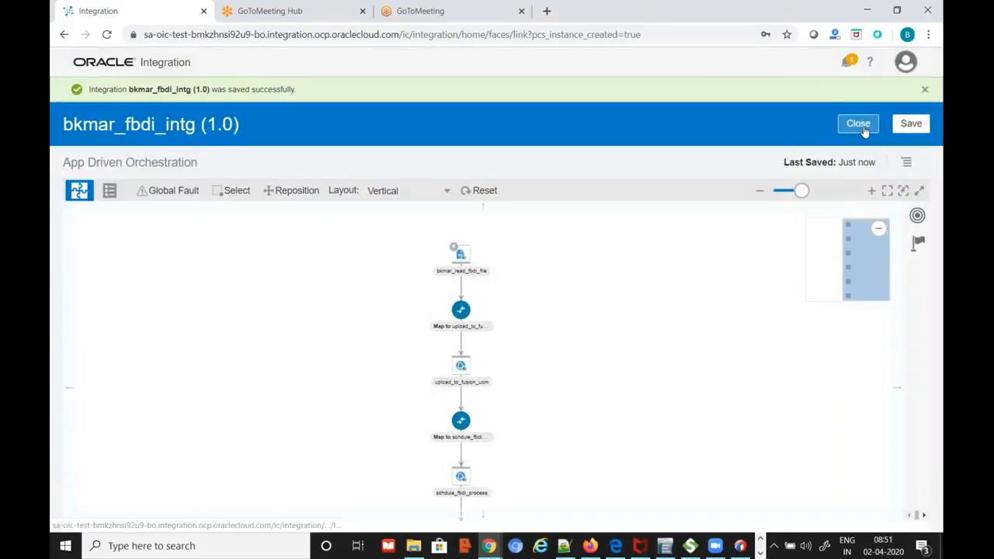
pyautogui.click(862, 128)
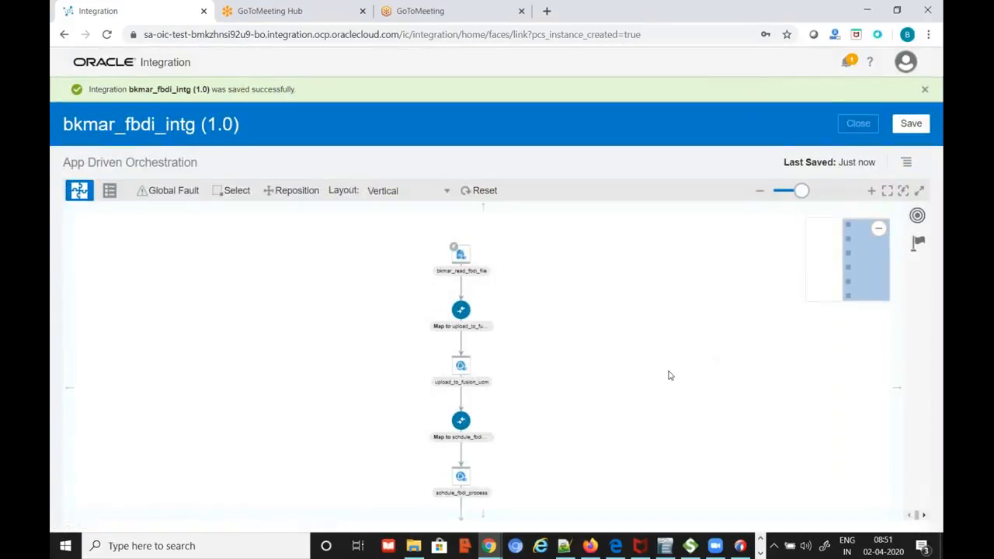
pyautogui.click(415, 546)
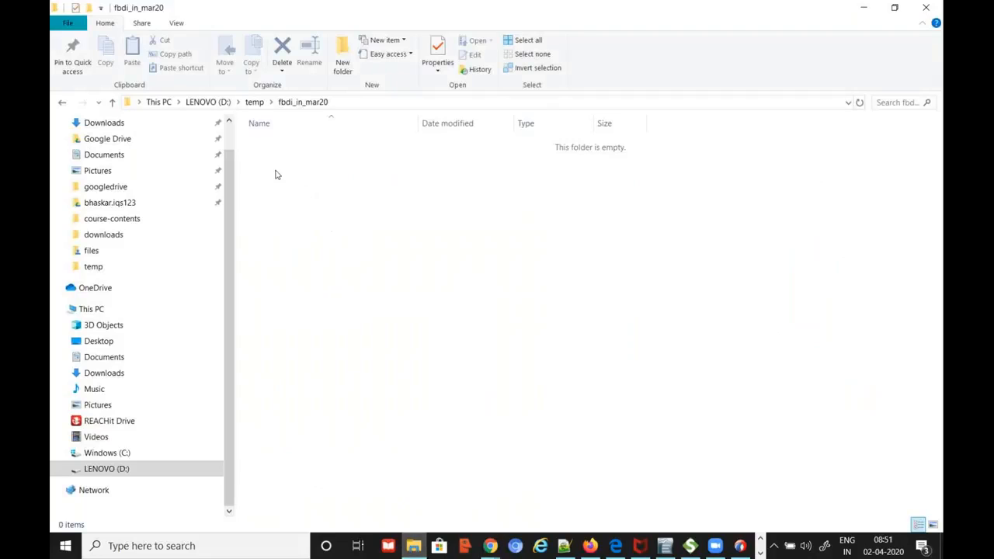
# Select bk_dailyrates-20-03-31.csv in D:\OIC-Session-resources\files
pyautogui.click(209, 103)
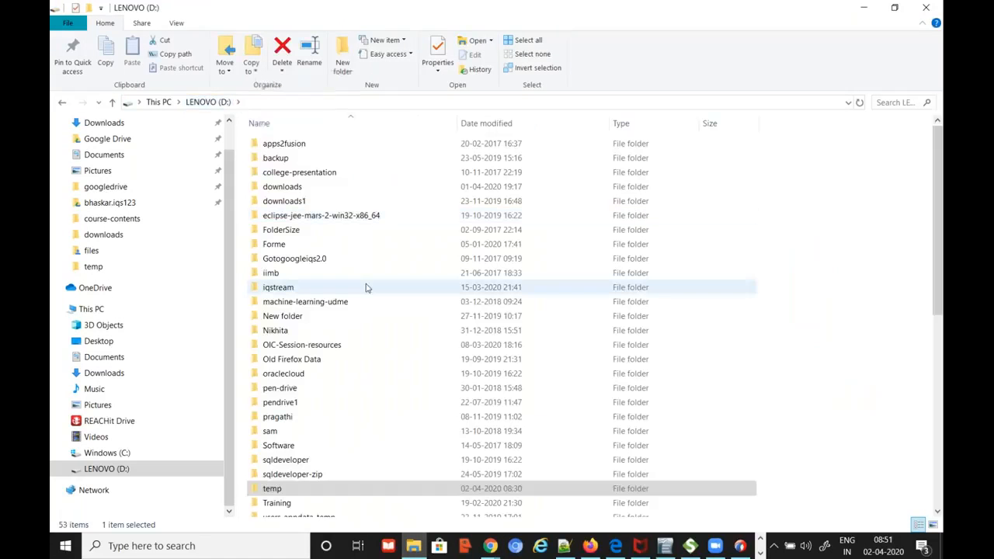
pyautogui.doubleClick(327, 345)
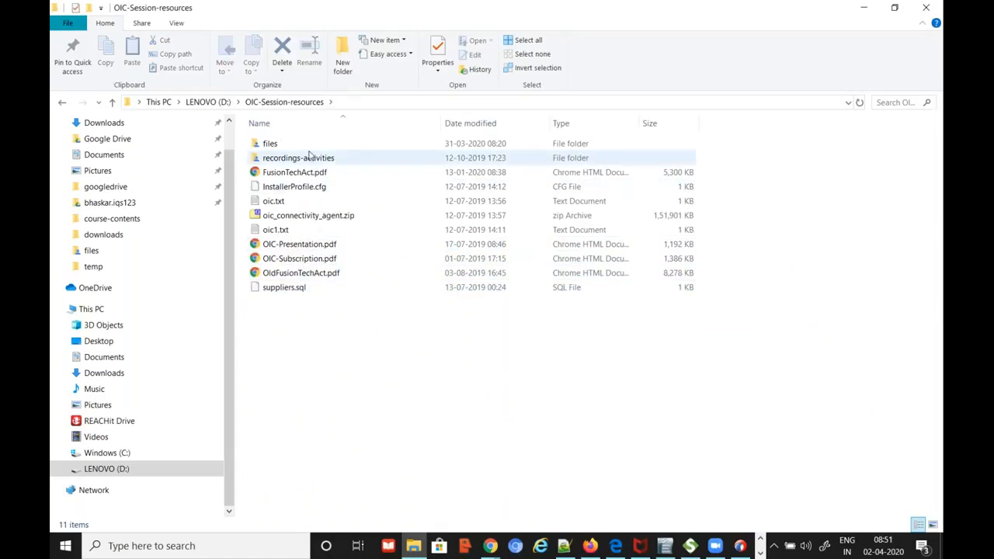
pyautogui.doubleClick(258, 143)
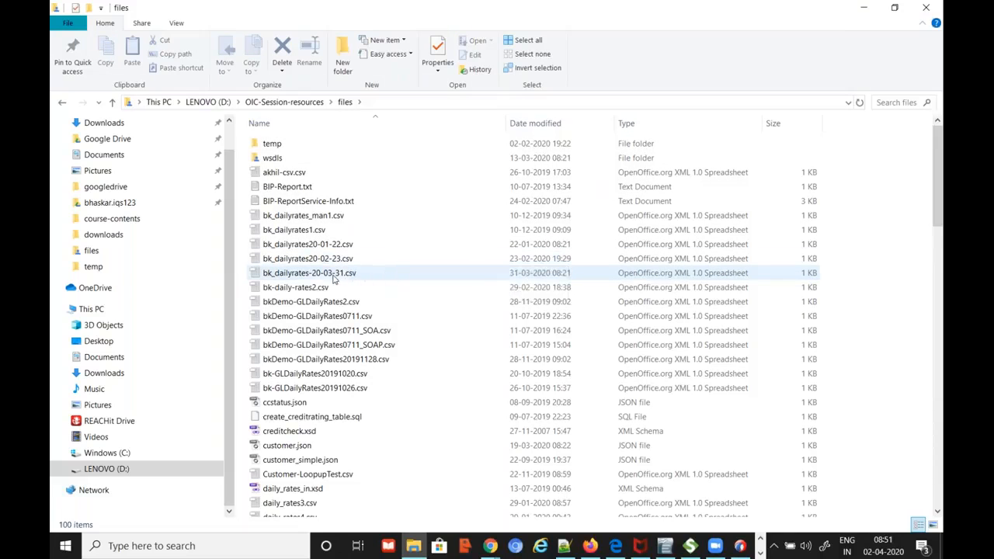
pyautogui.click(333, 277)
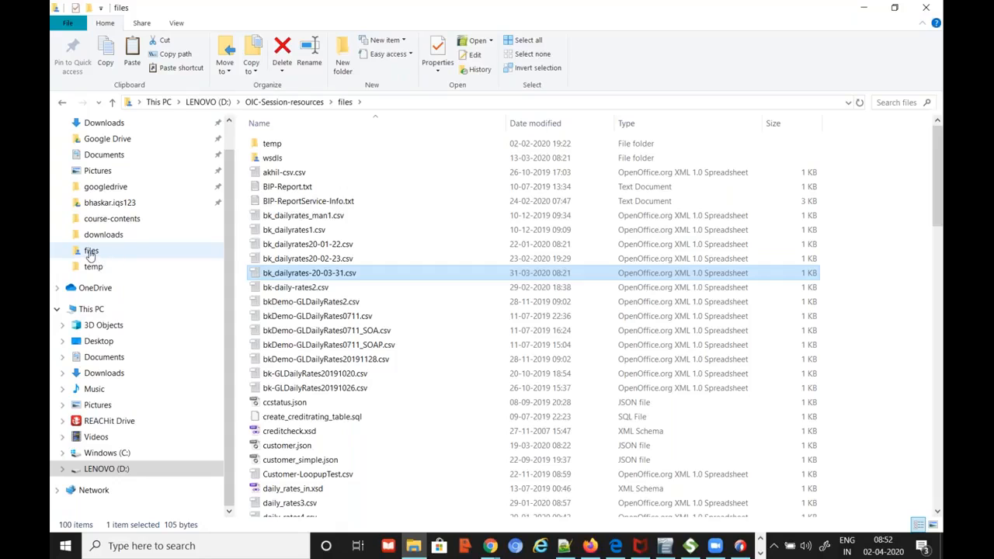
# Paste the csv into fbdi_in_mar20 and add a backup copy alongside it
pyautogui.click(62, 103)
pyautogui.click(61, 103)
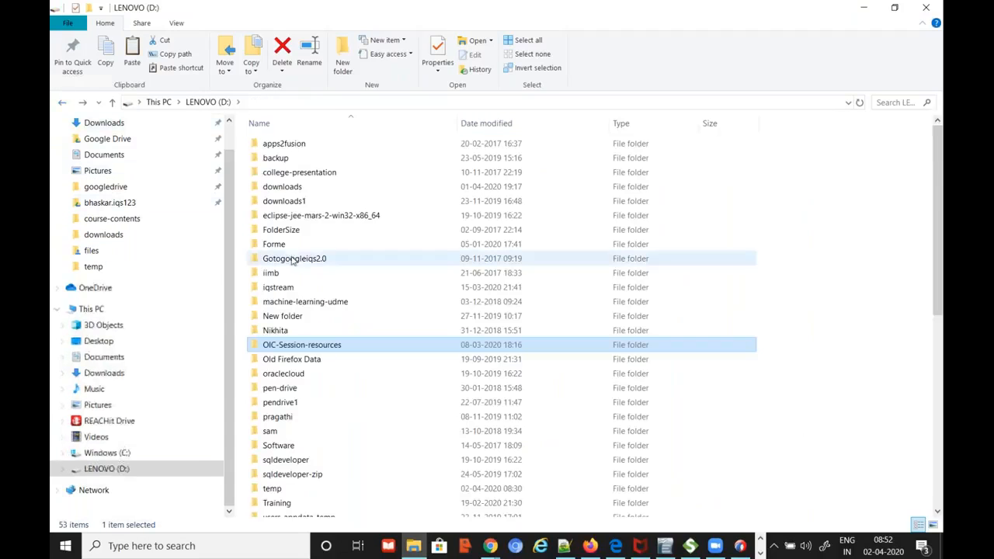
pyautogui.click(64, 105)
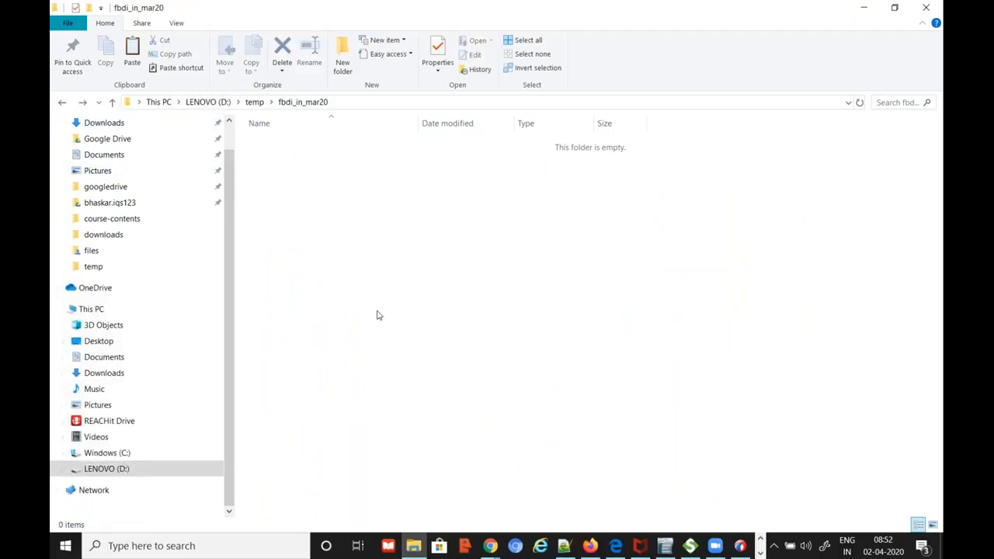
pyautogui.hotkey('ctrl', 'v')
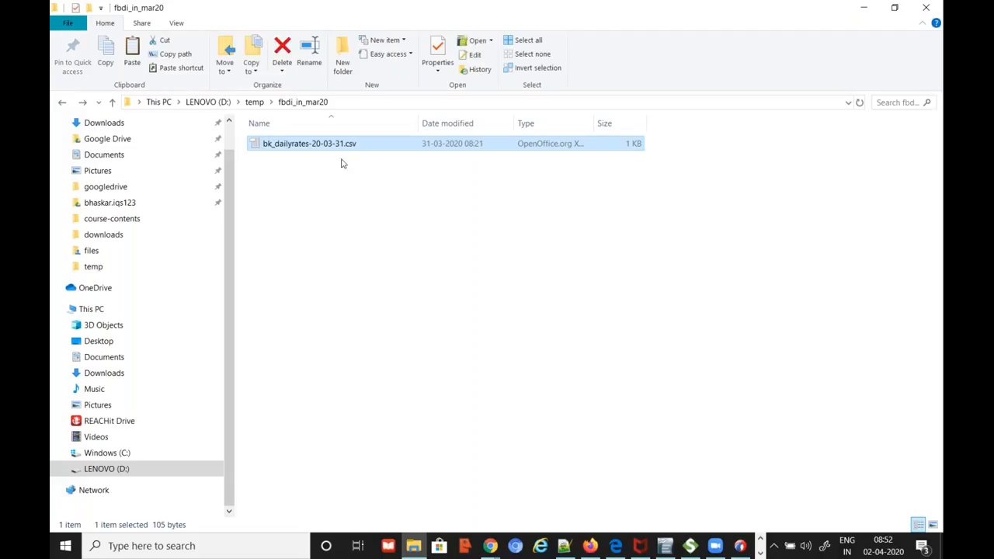
pyautogui.click(358, 248)
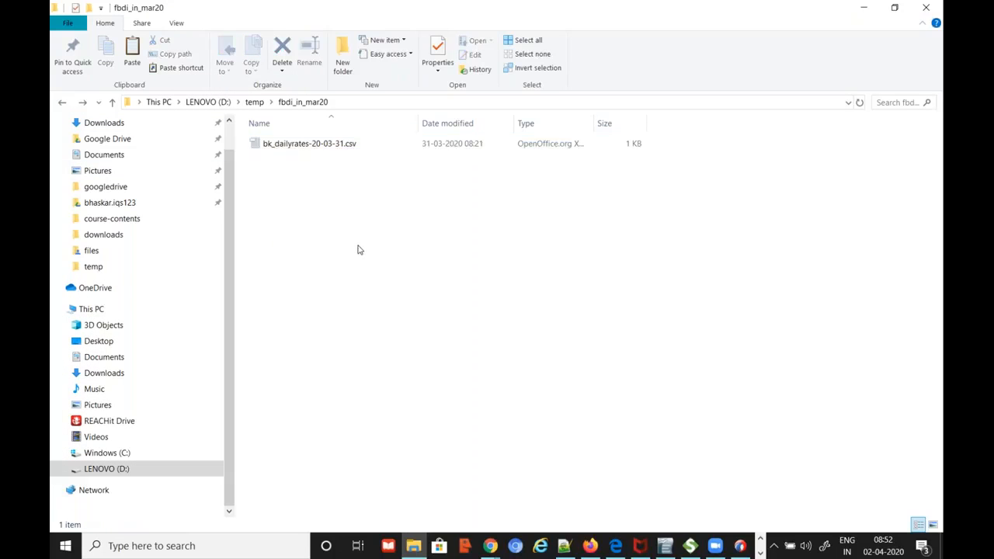
pyautogui.hotkey('ctrl', 'v')
pyautogui.click(364, 255)
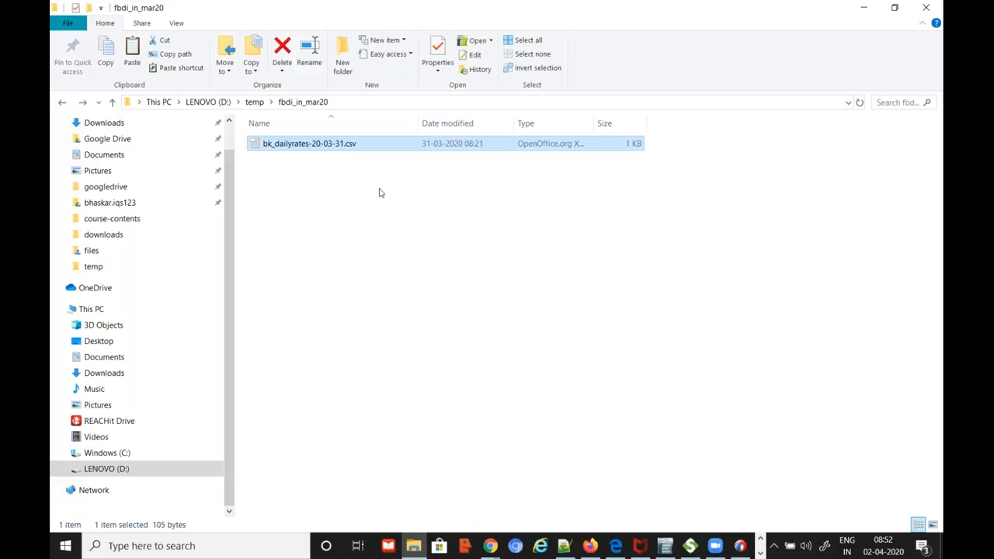
pyautogui.hotkey('ctrl', 'v')
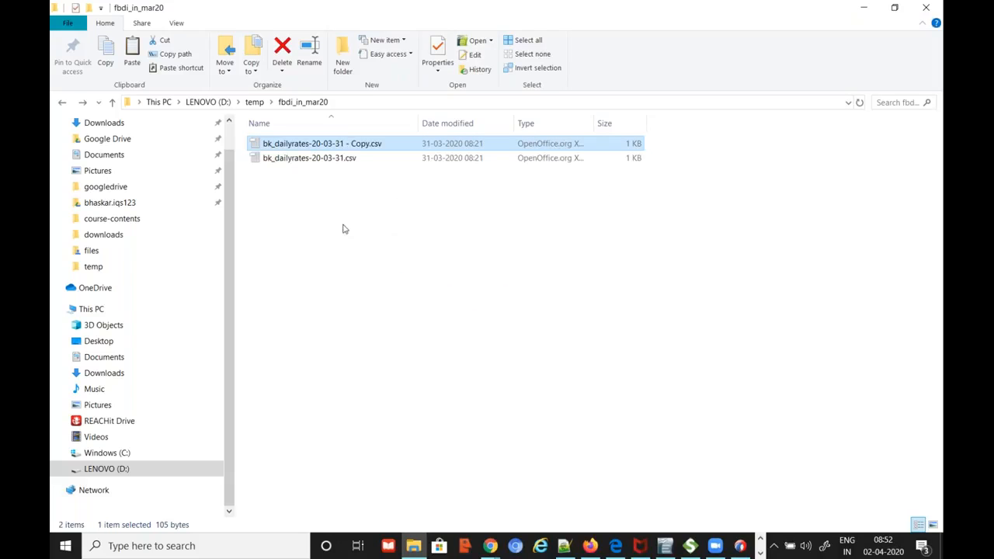
# Open the original bk_dailyrates-20-03-31.csv in Notepad++ showing its two rate rows
pyautogui.rightClick(331, 159)
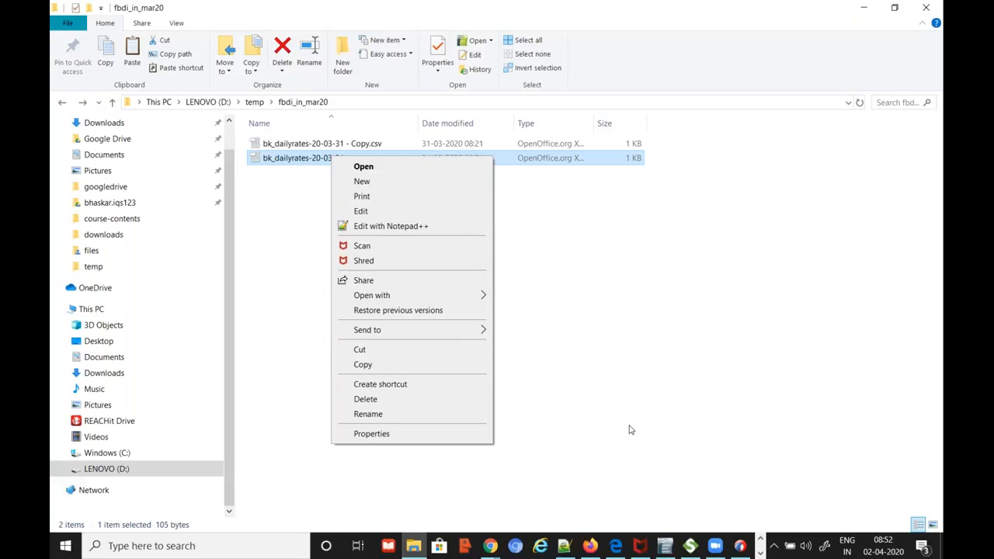
pyautogui.click(565, 548)
pyautogui.scroll(-9, 161, 490)
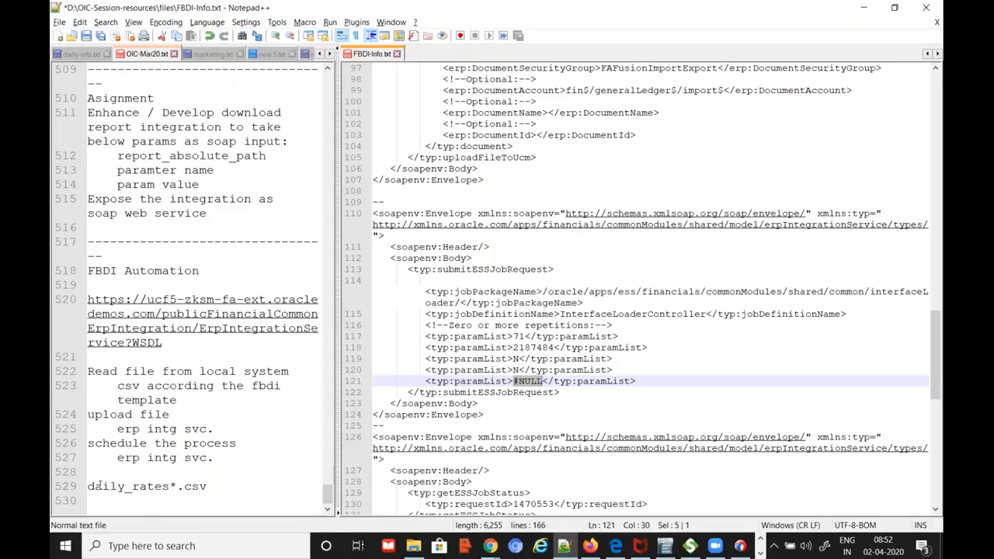
pyautogui.hotkey('alt', 'Tab')
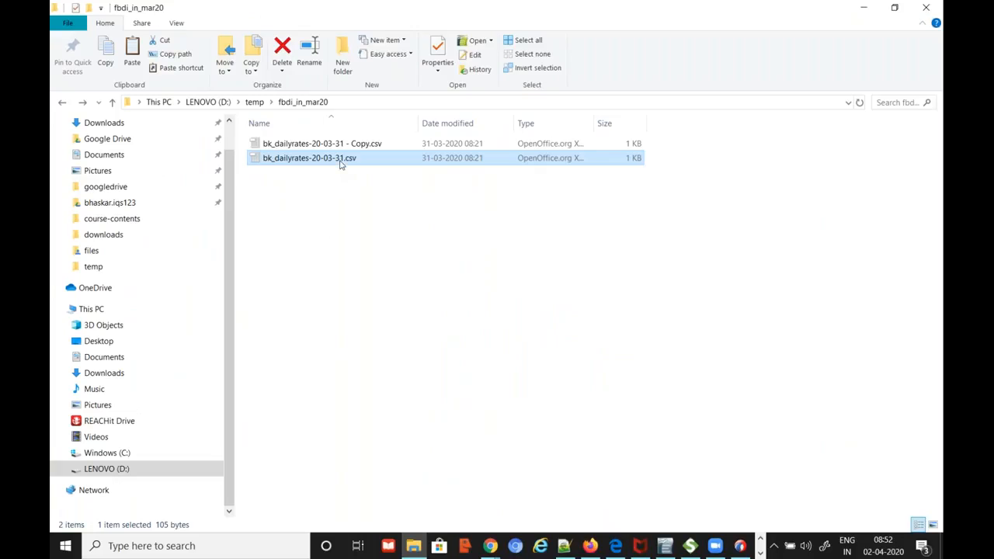
pyautogui.rightClick(339, 163)
pyautogui.click(400, 233)
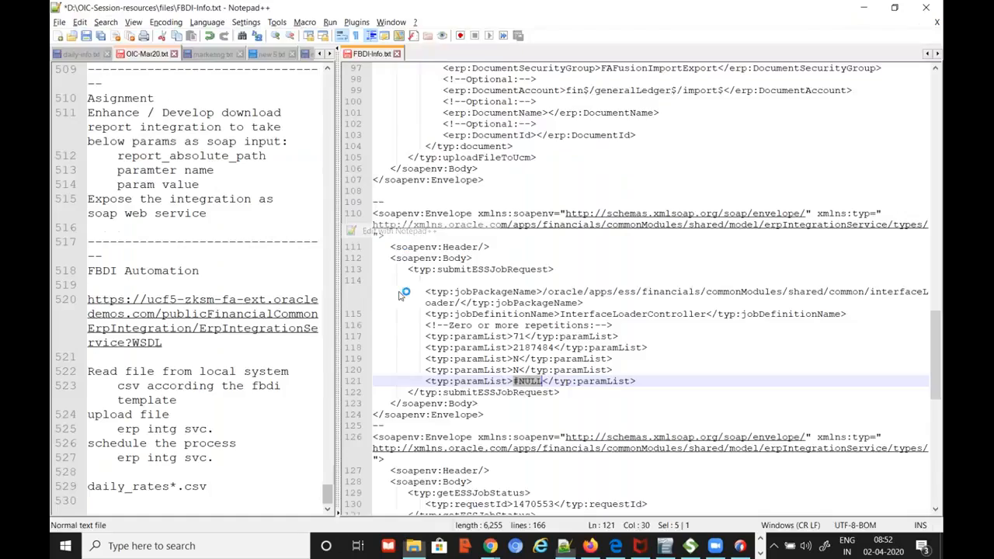
pyautogui.click(477, 68)
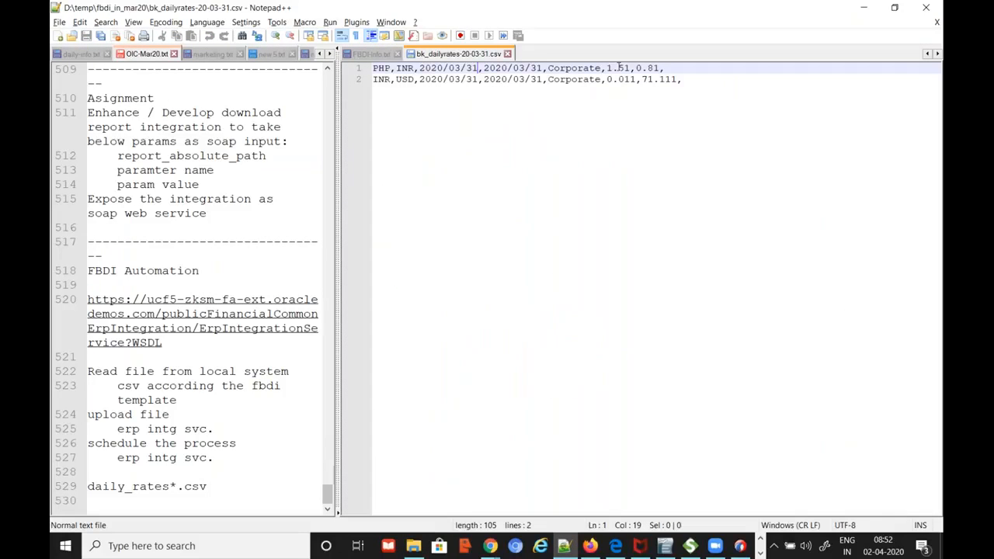
# Change every date on both CSV lines to 2020/04/02
pyautogui.press('BackSpace')
pyautogui.write('4')
pyautogui.press('Right')
pyautogui.press('BackSpace')
pyautogui.press('BackSpace')
pyautogui.write('02')
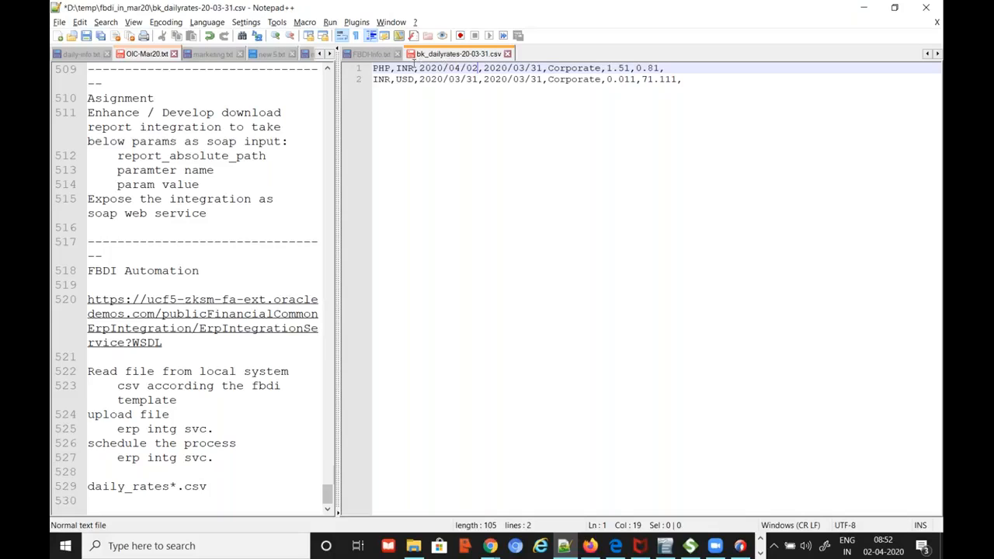
pyautogui.moveTo(418, 68); pyautogui.dragTo(545, 71)
pyautogui.hotkey('ctrl', 'c')
pyautogui.hotkey('ctrl', 'v')
pyautogui.moveTo(484, 79); pyautogui.dragTo(542, 80)
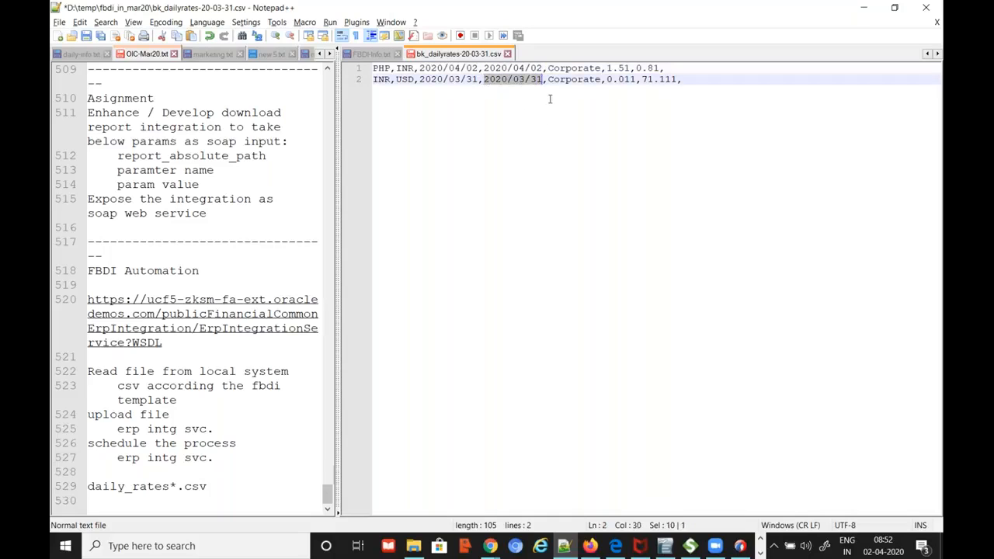
pyautogui.hotkey('ctrl', 'v')
pyautogui.moveTo(420, 79); pyautogui.dragTo(480, 80)
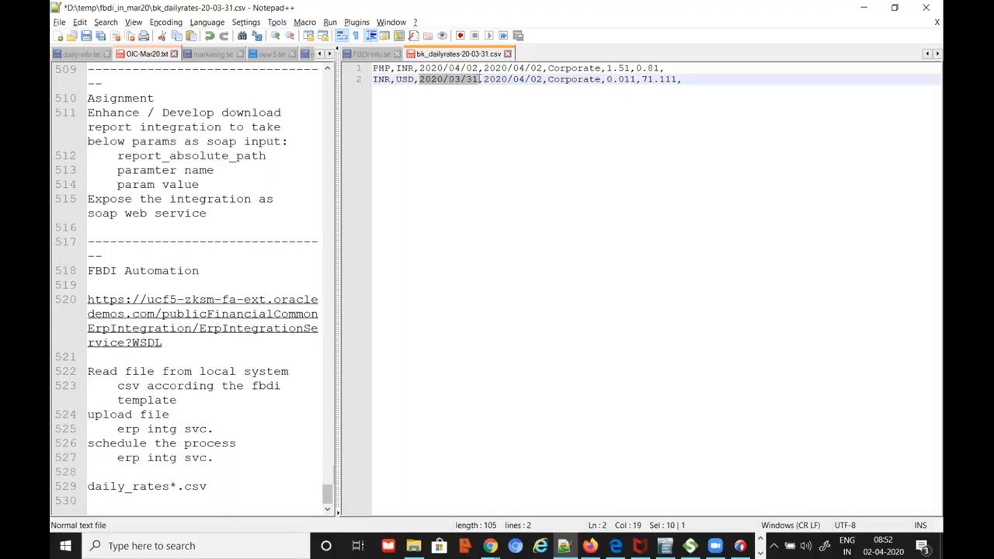
pyautogui.hotkey('ctrl', 'v')
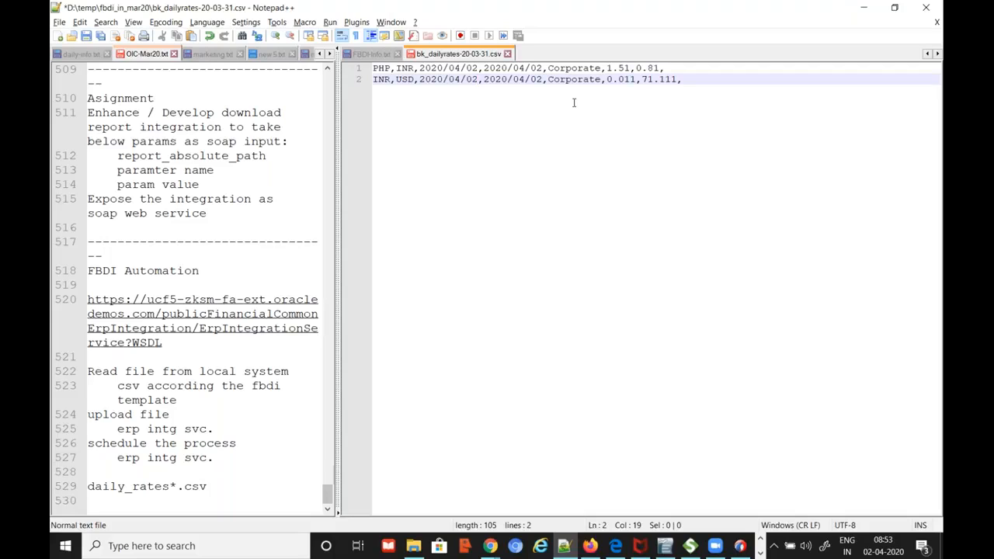
# Change the PHP rate to 0.82 and the INR–USD rate to 72.222
pyautogui.click(633, 69)
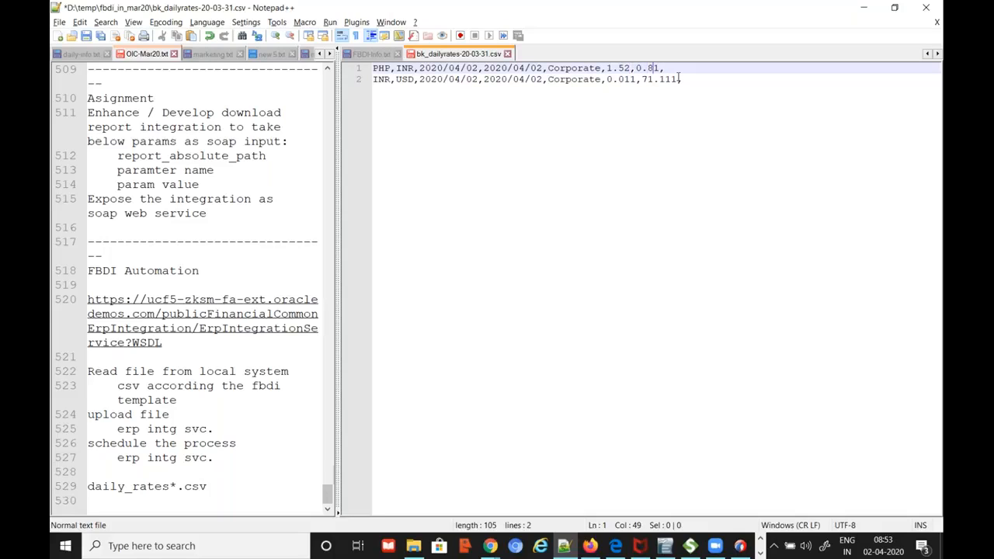
pyautogui.press('BackSpace')
pyautogui.write('2')
pyautogui.press('Down')
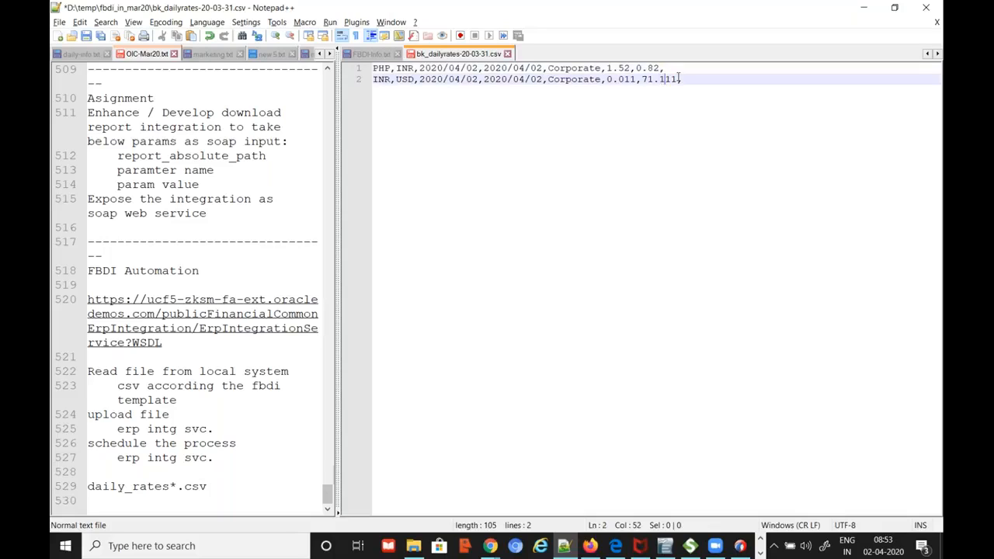
pyautogui.press('BackSpace')
pyautogui.press('BackSpace')
pyautogui.press('BackSpace')
pyautogui.write('222')
pyautogui.press('BackSpace')
pyautogui.write('2')
pyautogui.press('Left')
pyautogui.press('Left')
# Save the edited daily rates CSV and close it in Notepad++
pyautogui.click(86, 36)
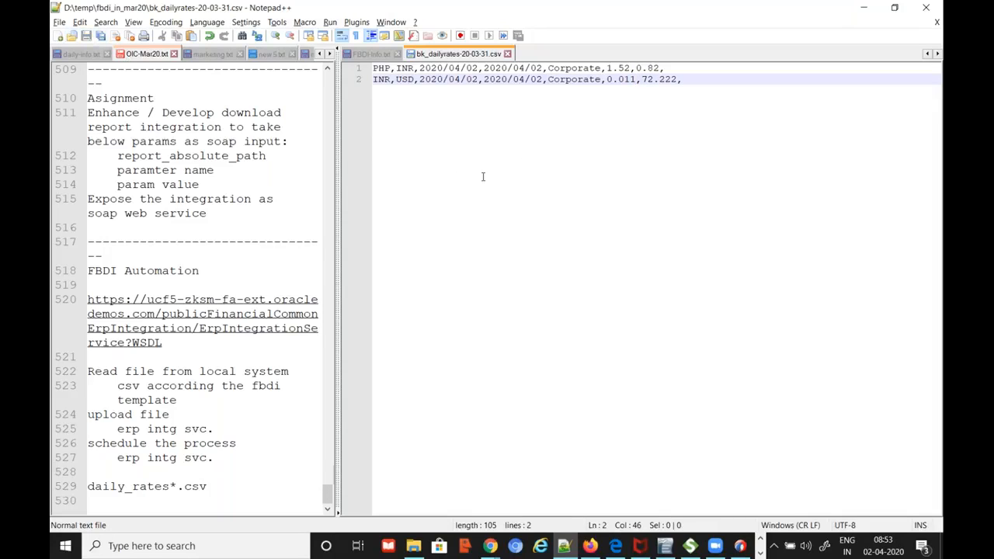
pyautogui.click(508, 54)
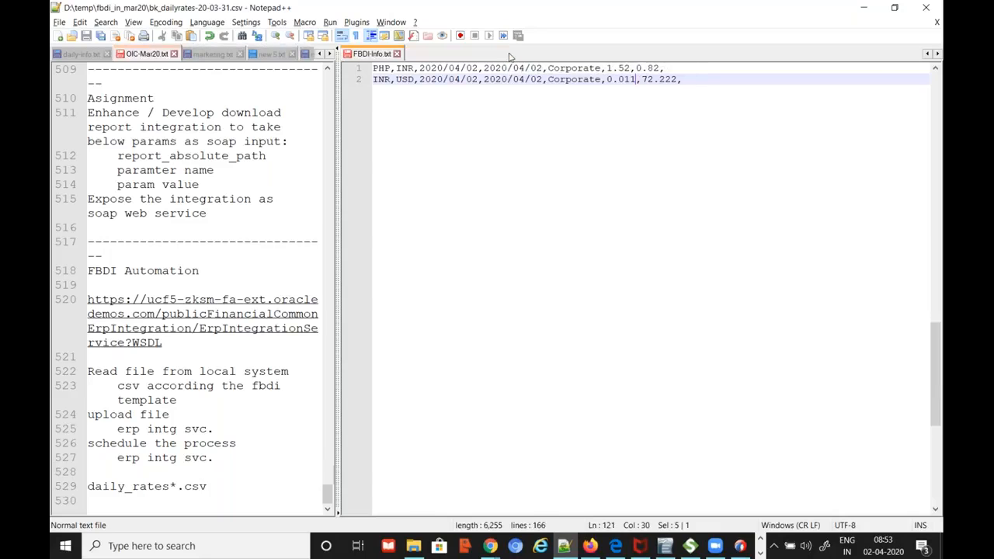
pyautogui.hotkey('alt', 'Tab')
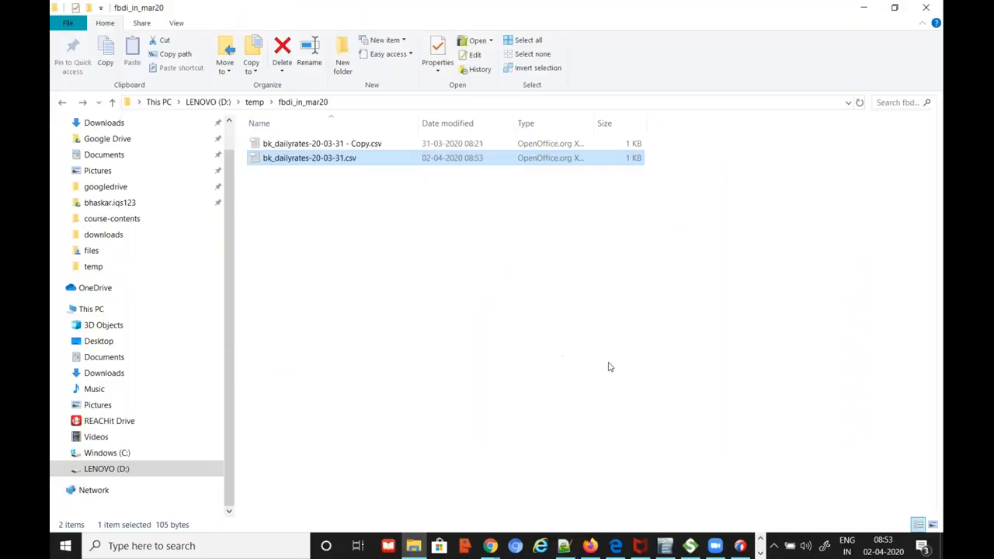
# Activate bkmar_fbdi_intg with tracing enabled and payload included
pyautogui.hotkey('alt', 'Tab')
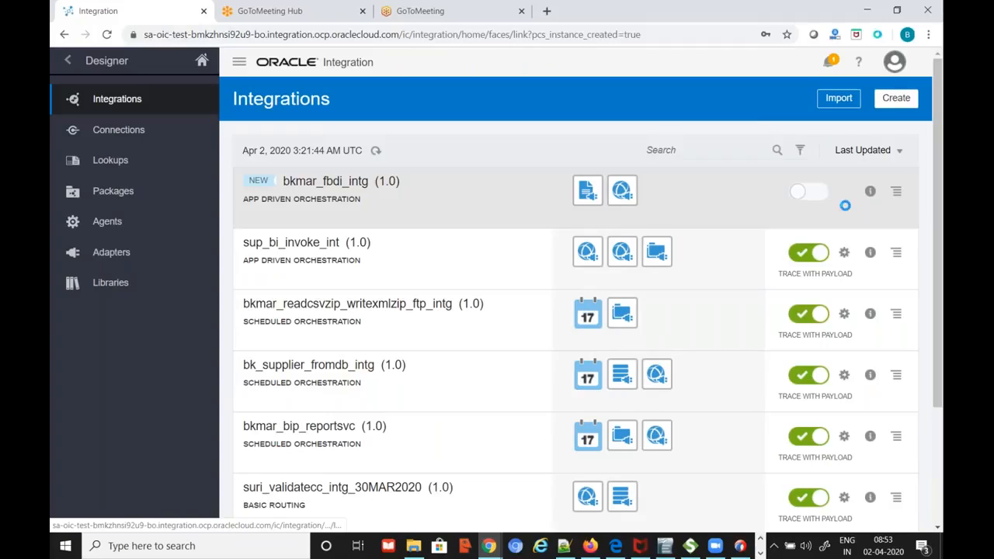
pyautogui.click(808, 191)
pyautogui.click(316, 423)
pyautogui.click(333, 437)
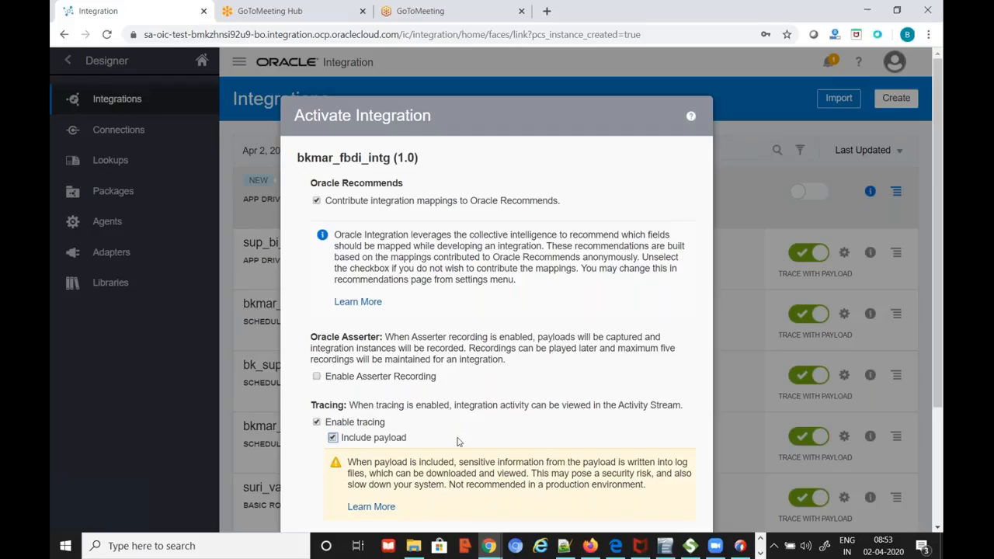
pyautogui.scroll(-2, 631, 442)
pyautogui.click(632, 391)
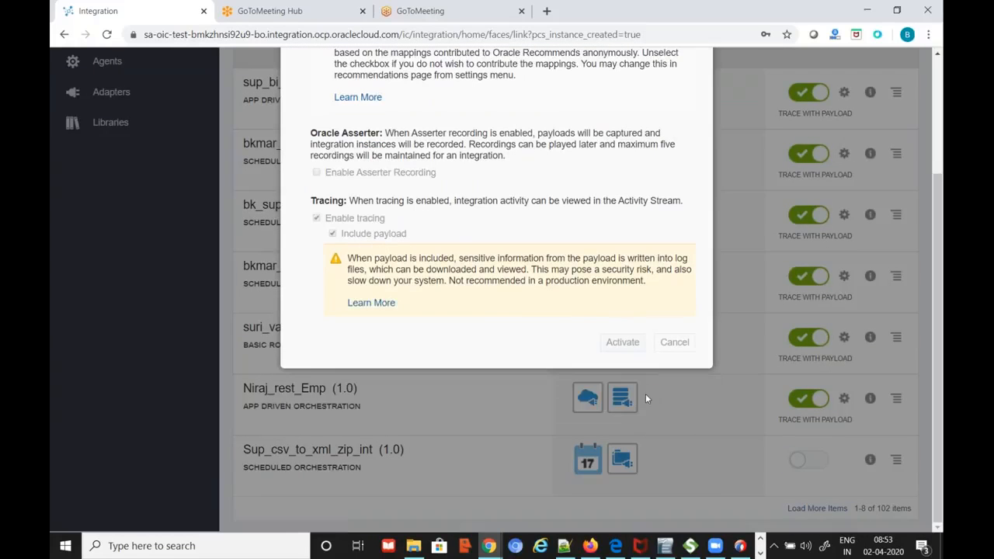
# Switch between Notepad++, the integration page and the fbdi_in_mar20 folder while activation runs
pyautogui.click(565, 546)
pyautogui.hotkey('alt', 'Tab')
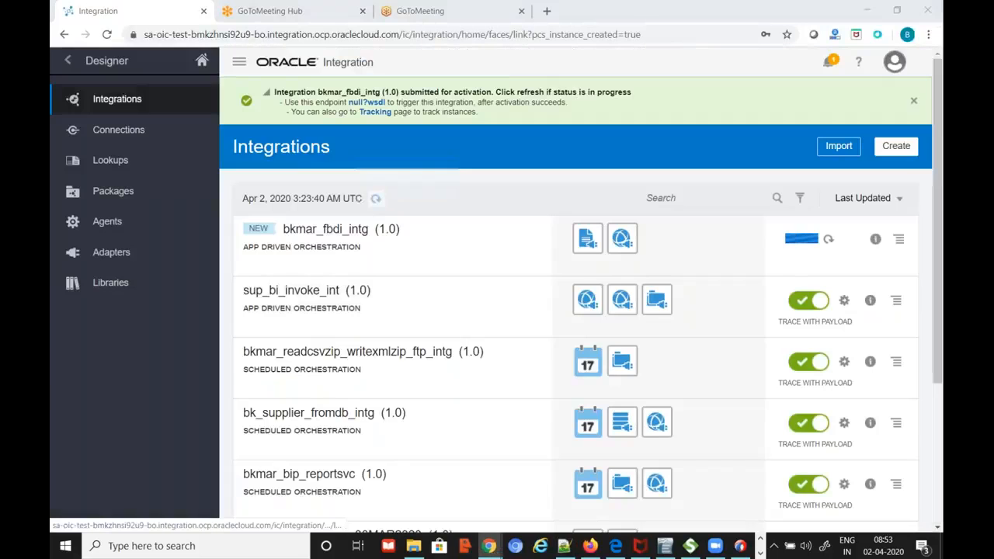
pyautogui.click(414, 546)
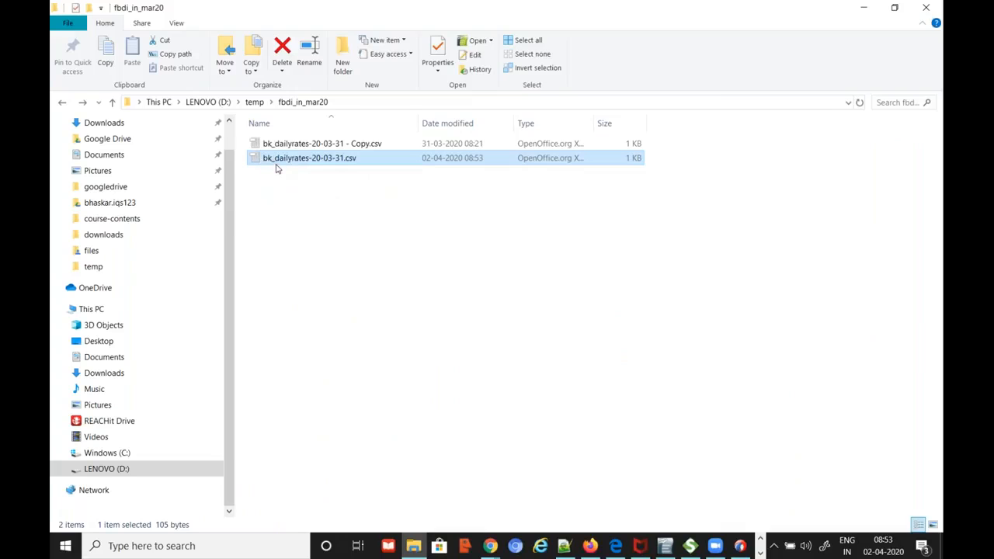
pyautogui.hotkey('alt', 'Tab')
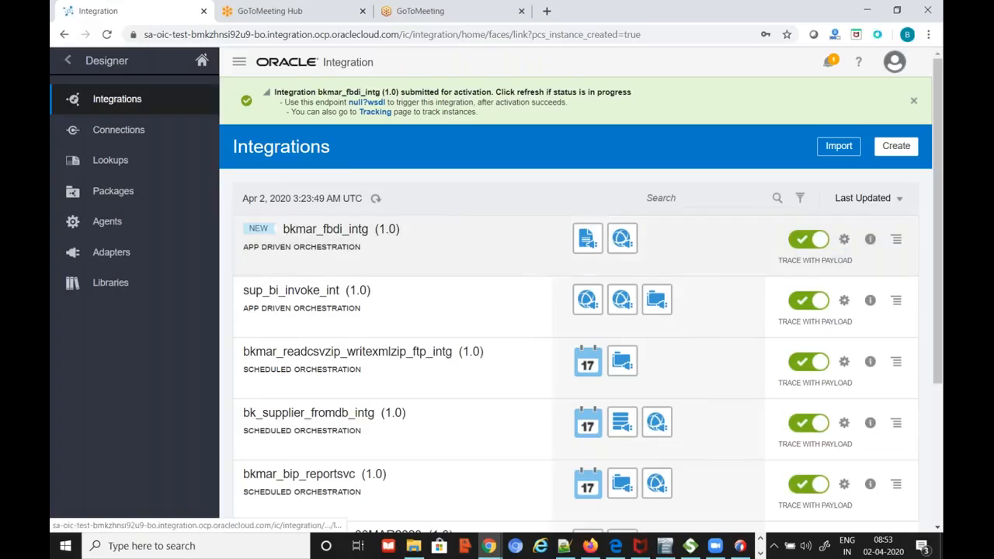
pyautogui.hotkey('alt', 'Tab')
# Rename the edited CSV to dailyrates-20-04-02_1.csv
pyautogui.rightClick(318, 163)
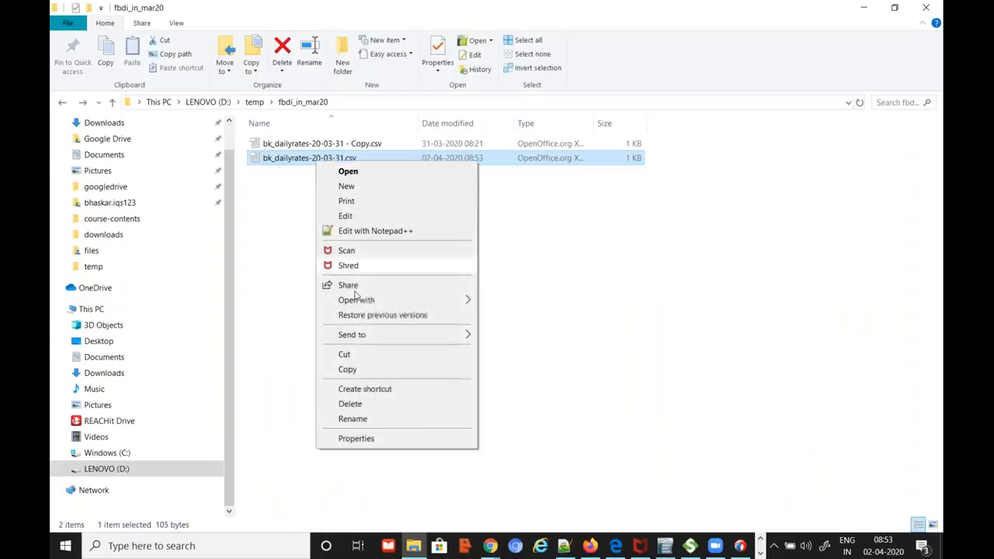
pyautogui.click(369, 421)
pyautogui.press('Home')
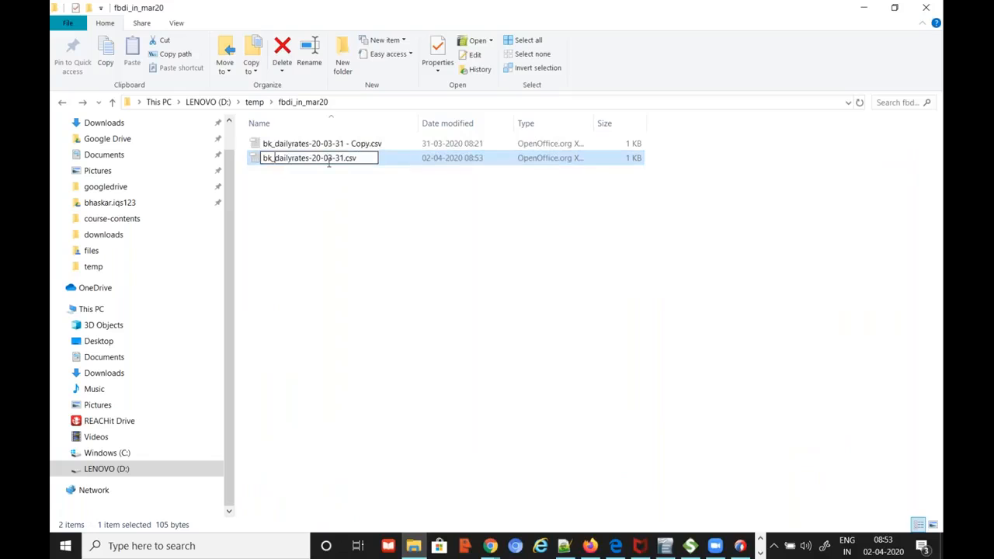
pyautogui.press('Right')
pyautogui.press('Right')
pyautogui.press('Right')
pyautogui.press('BackSpace')
pyautogui.press('BackSpace')
pyautogui.press('BackSpace')
pyautogui.press('Right')
pyautogui.press('Right')
pyautogui.press('Right')
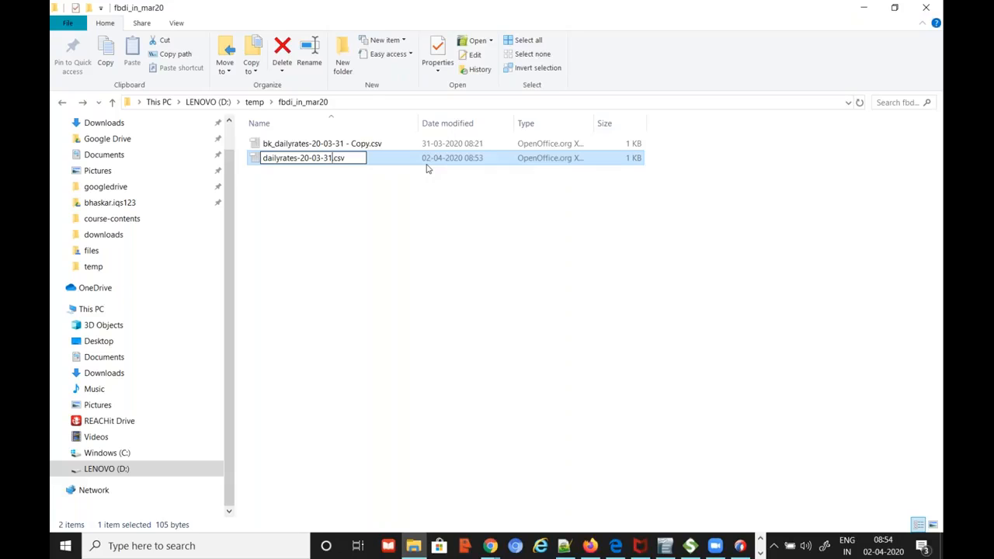
pyautogui.press('BackSpace')
pyautogui.write('4')
pyautogui.press('Right')
pyautogui.press('Right')
pyautogui.press('Right')
pyautogui.press('BackSpace')
pyautogui.press('BackSpace')
pyautogui.write('02_1')
pyautogui.press('Return')
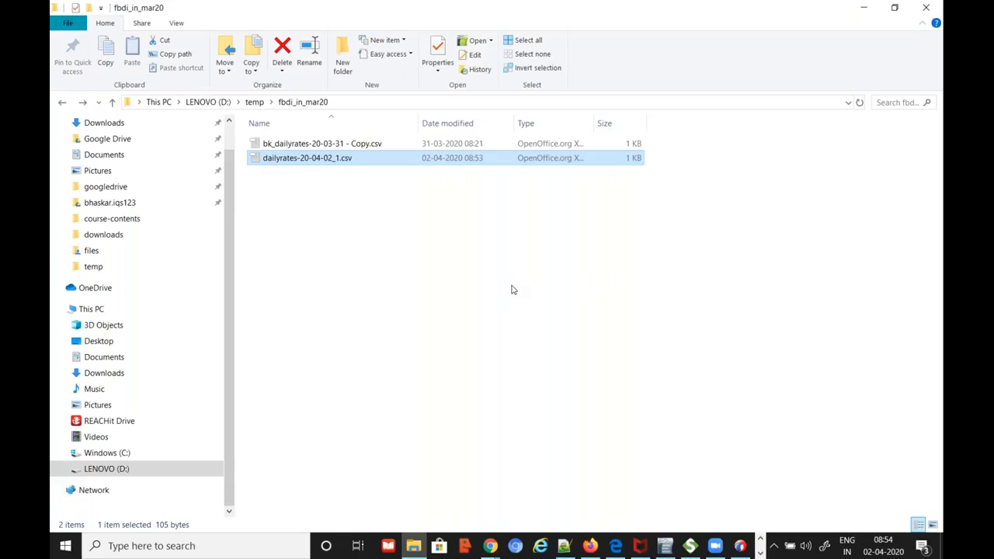
# Copy the daily_rates file-name pattern from the Notepad++ notes
pyautogui.hotkey('alt', 'Tab')
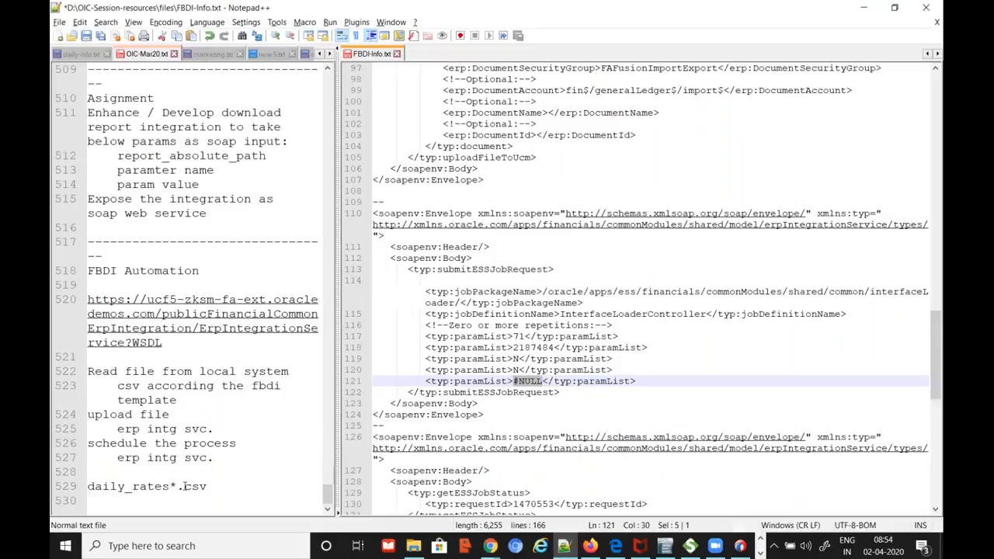
pyautogui.click(157, 486)
pyautogui.moveTo(170, 486); pyautogui.dragTo(81, 487)
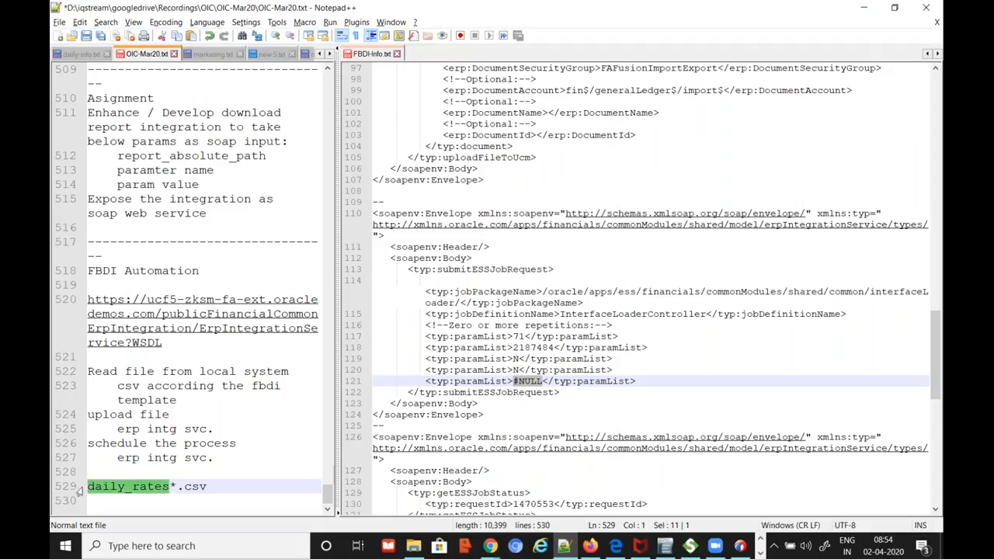
pyautogui.hotkey('alt', 'Tab')
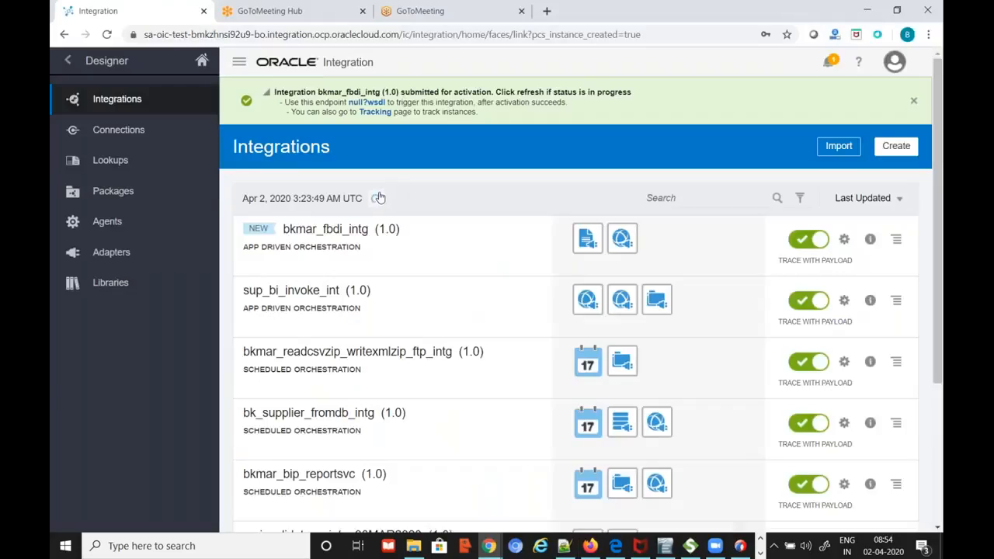
pyautogui.hotkey('alt', 'Tab')
pyautogui.press('Tab')
# Correct the file name to daily_rates-20-04-02_1.csv and refresh the folder
pyautogui.rightClick(328, 166)
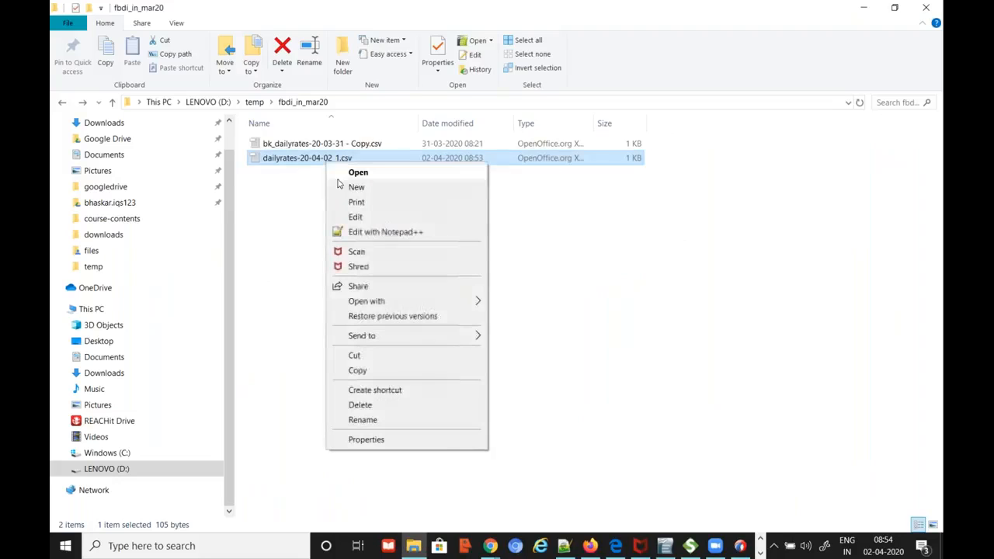
pyautogui.click(362, 420)
pyautogui.click(300, 158)
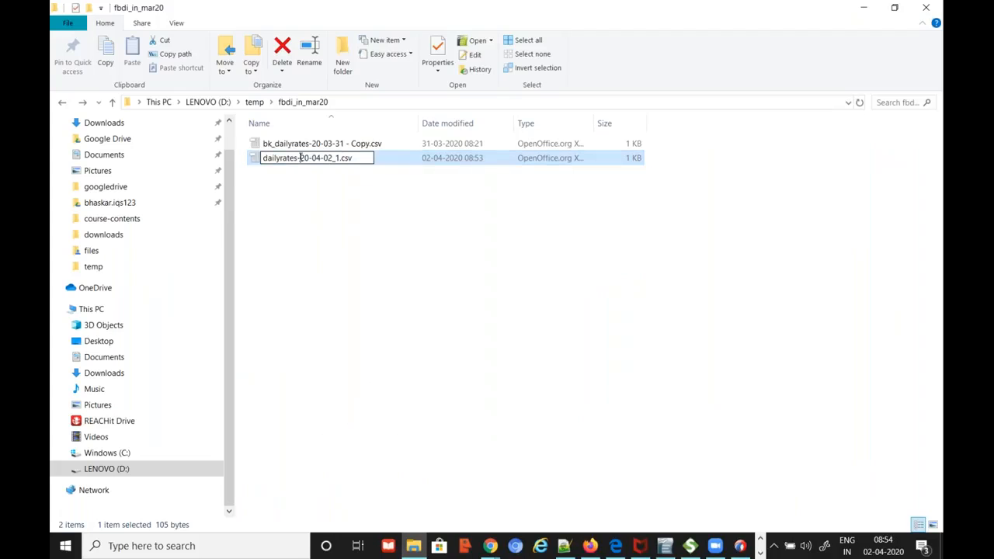
pyautogui.moveTo(298, 158); pyautogui.dragTo(262, 175)
pyautogui.write('daily_rates')
pyautogui.press('Return')
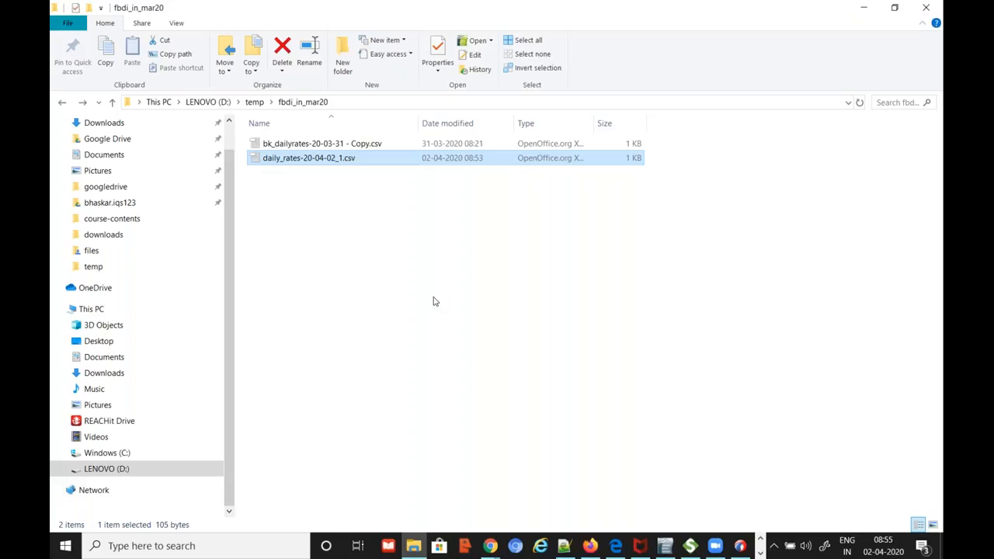
pyautogui.press('Delete')
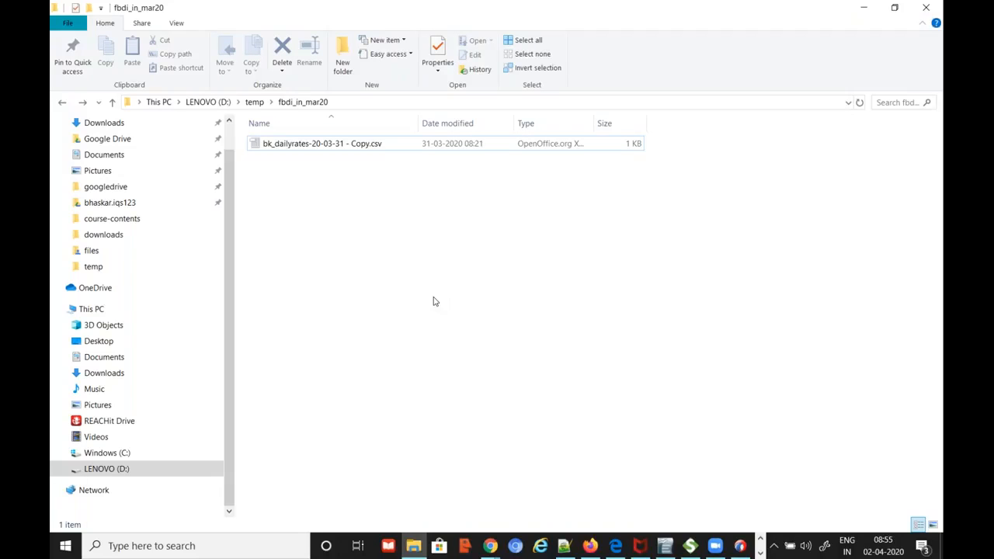
# In the Oracle Integration window, open Monitoring and refresh the integration message counts
pyautogui.click(490, 546)
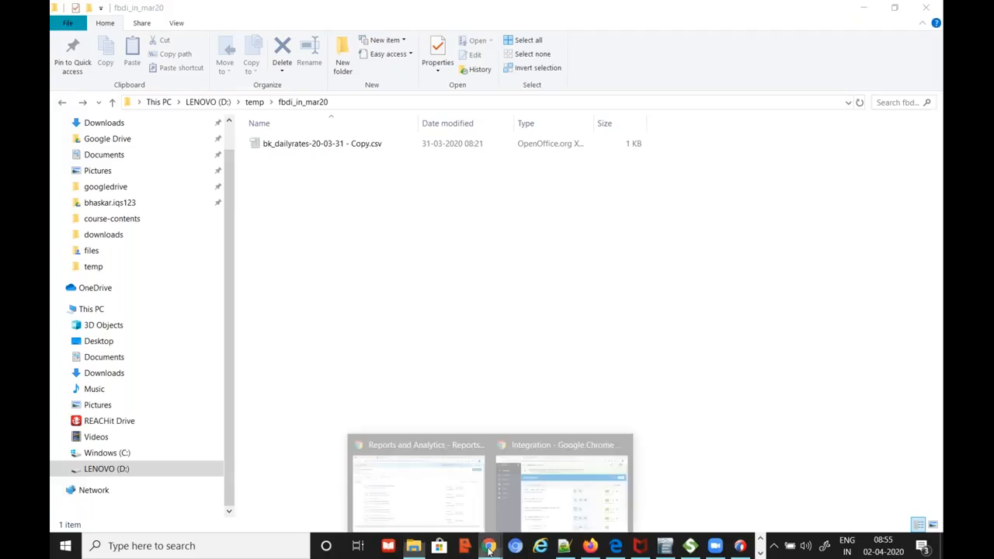
pyautogui.click(552, 507)
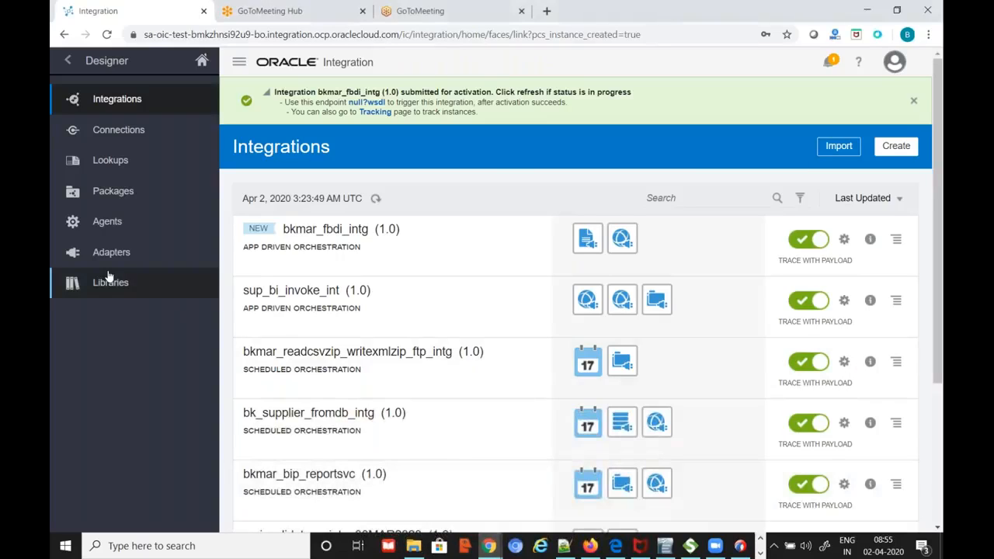
pyautogui.click(67, 60)
pyautogui.click(107, 130)
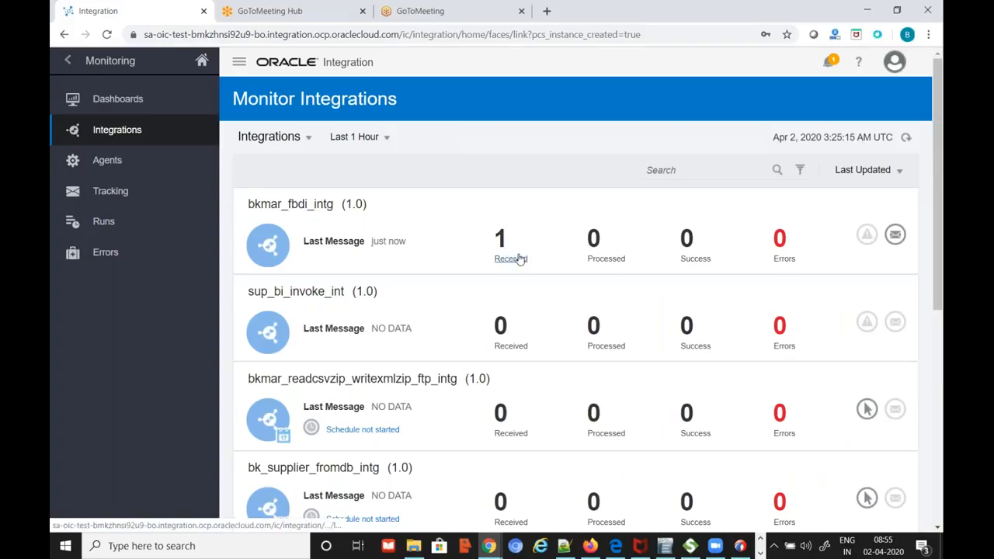
pyautogui.click(906, 139)
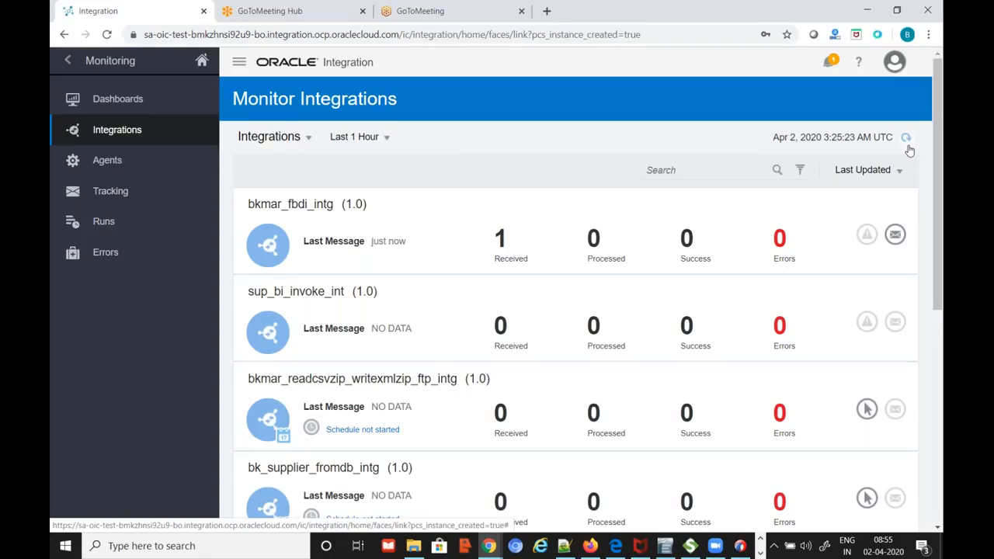
# Review the flow of the daily_rates-20-04-02_1.csv tracking instance, then return to the integrations summary
pyautogui.click(895, 234)
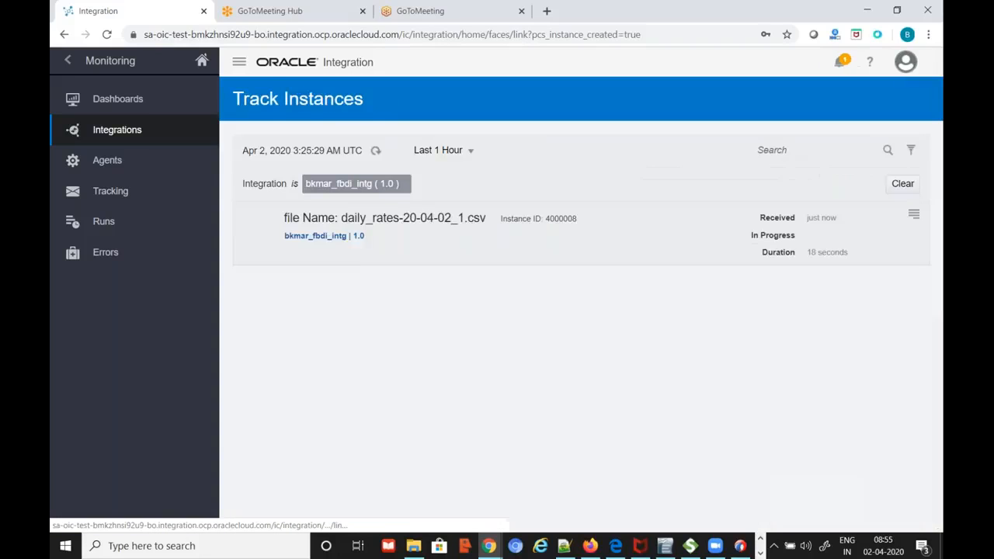
pyautogui.click(386, 222)
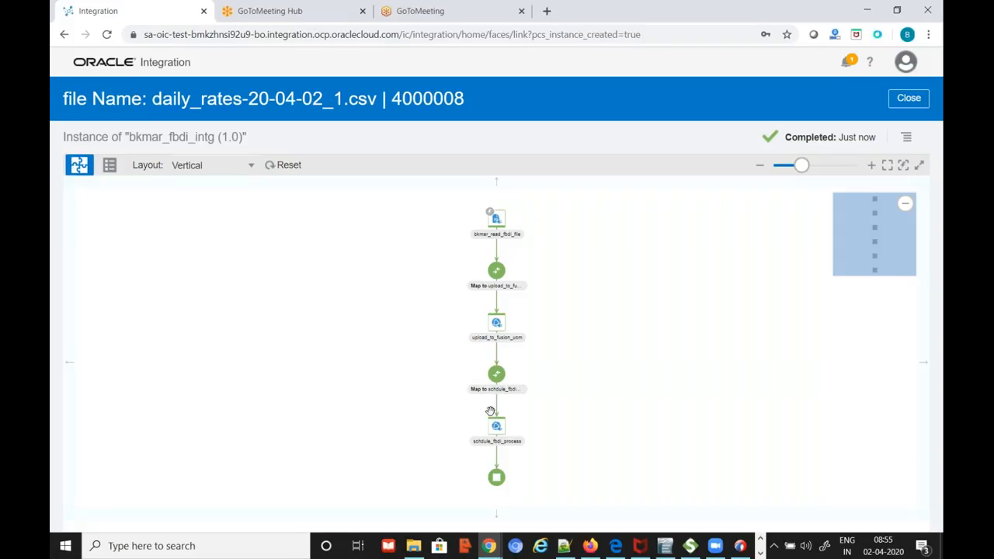
pyautogui.click(910, 101)
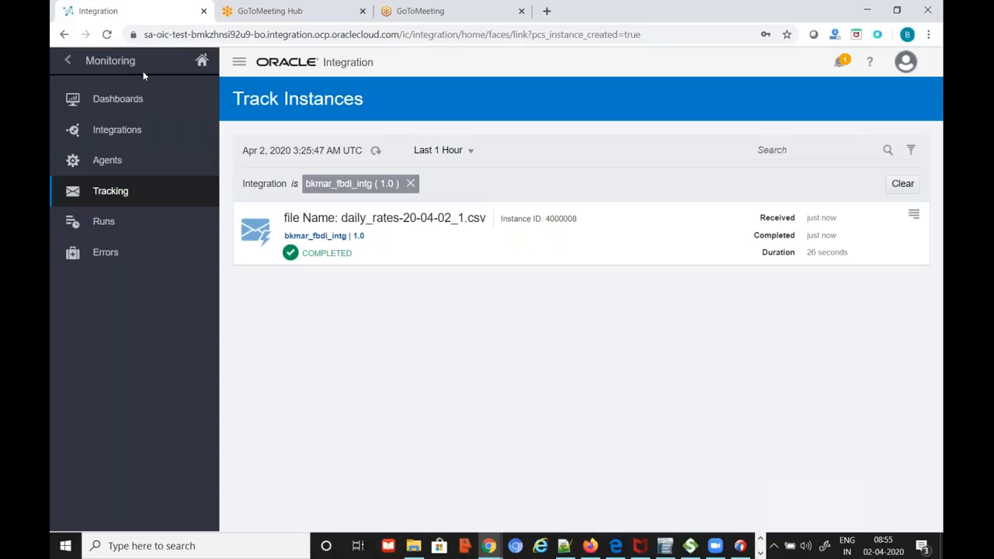
pyautogui.click(124, 133)
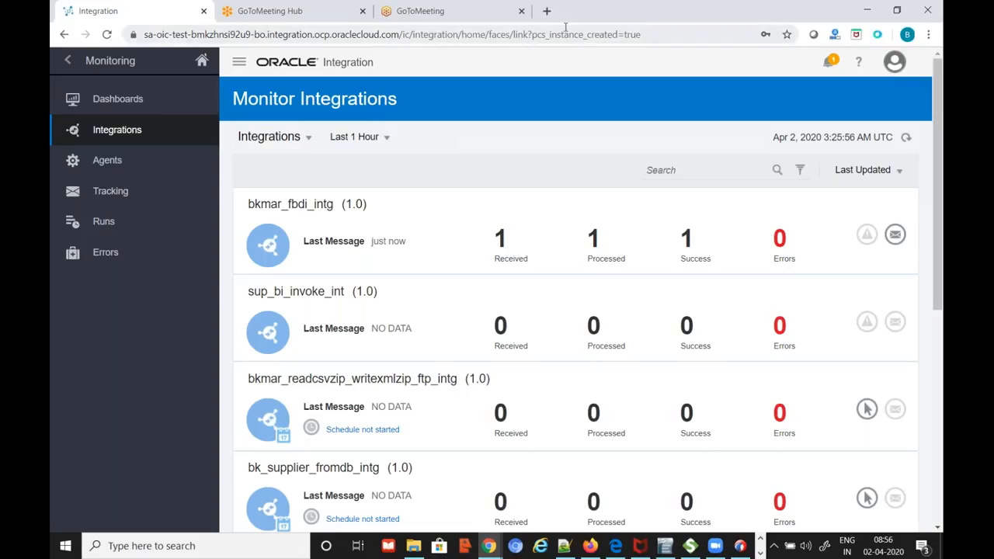
pyautogui.moveTo(668, 17); pyautogui.dragTo(631, 37)
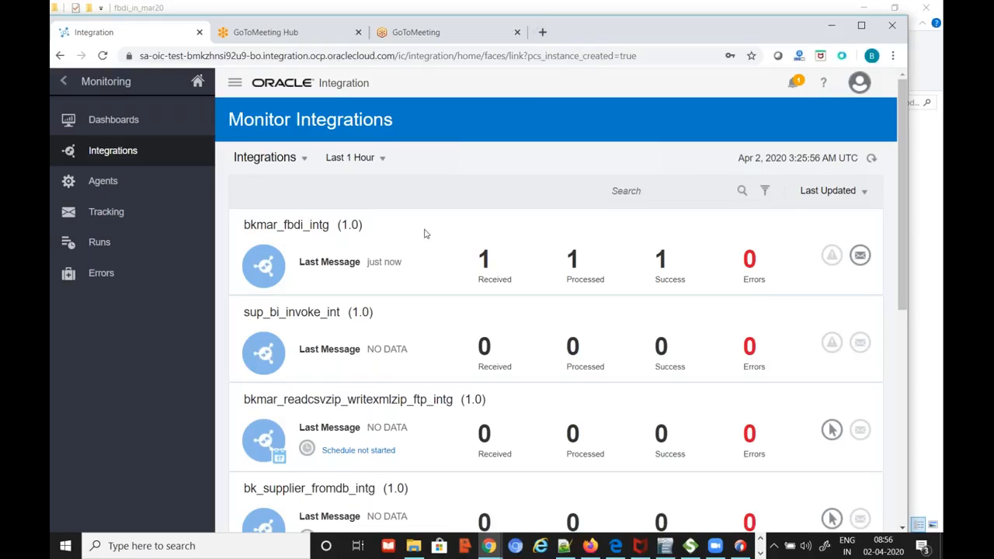
pyautogui.click(489, 550)
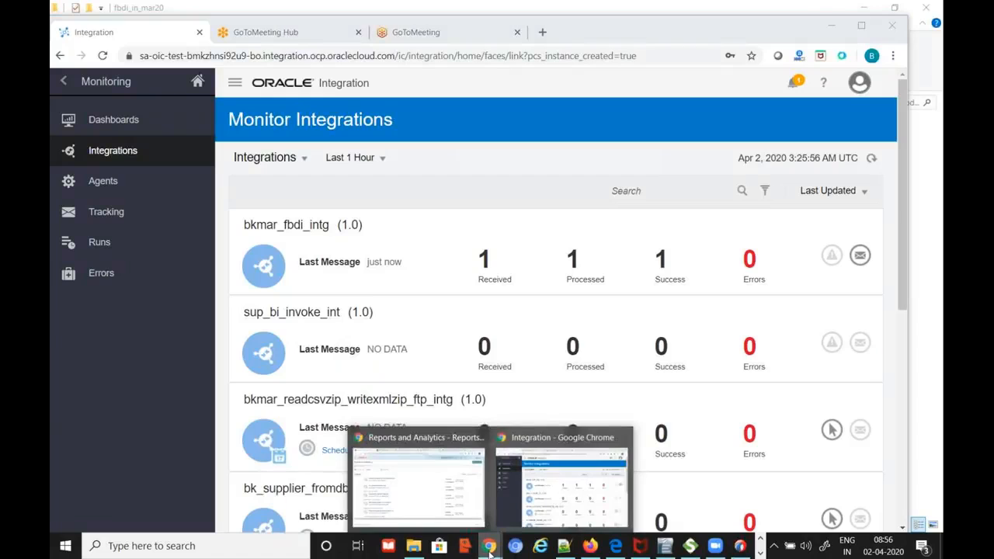
# From the Reports and Analytics window, go through Navigator > More... to Tools > Scheduled Processes
pyautogui.click(440, 507)
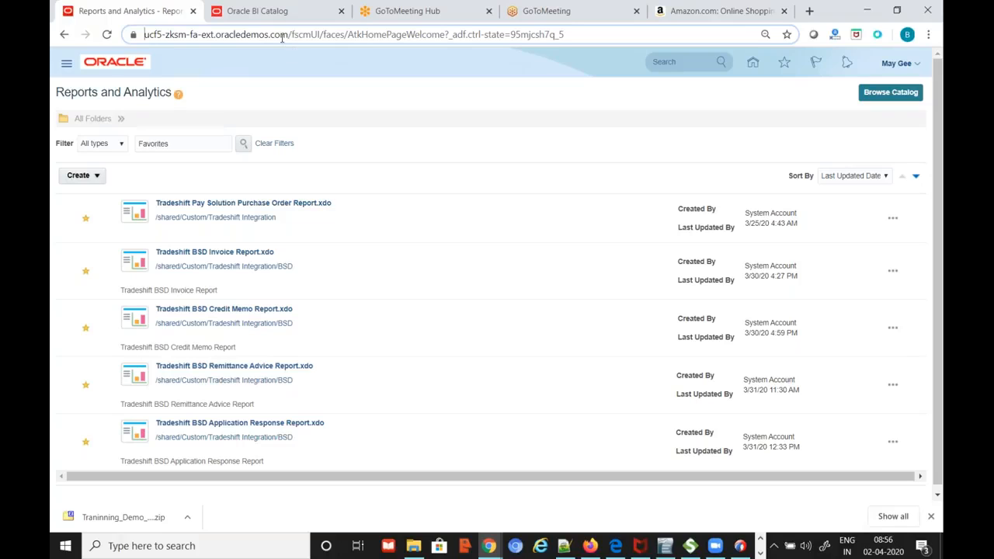
pyautogui.click(67, 64)
pyautogui.scroll(-3, 543, 349)
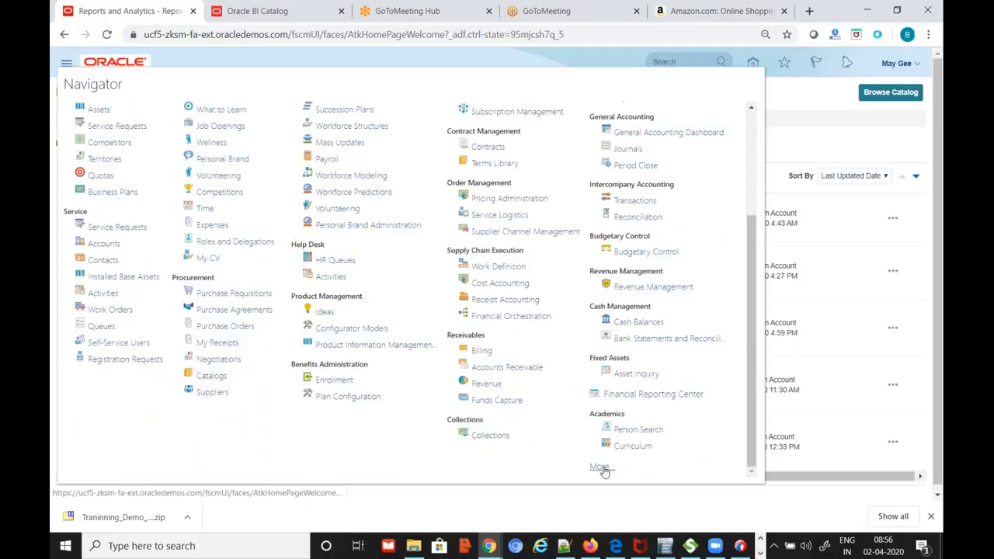
pyautogui.click(606, 466)
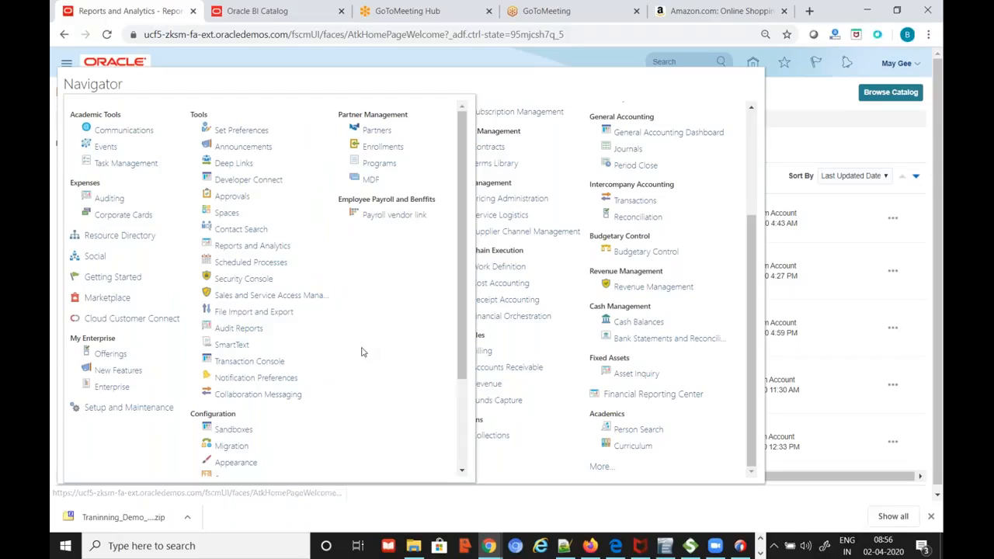
pyautogui.click(266, 262)
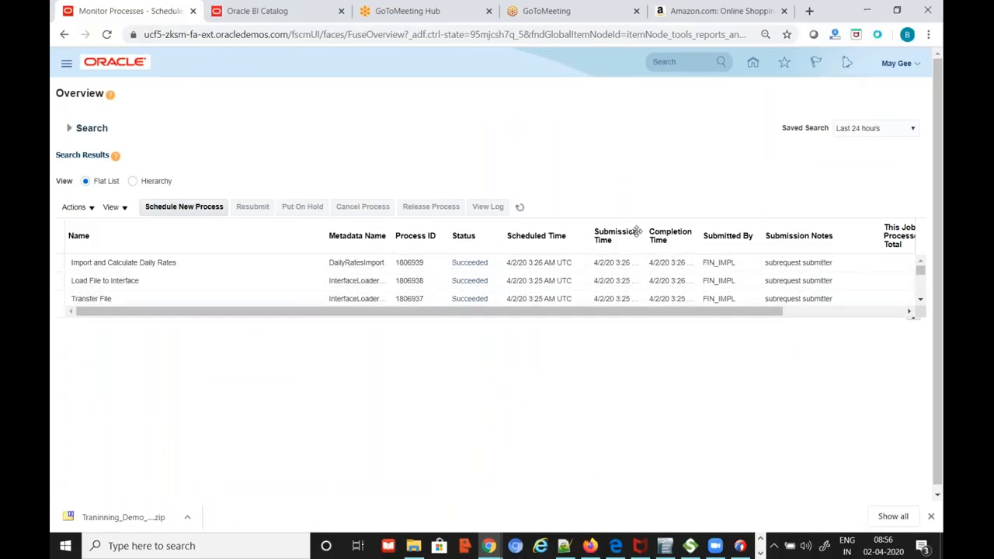
# Refresh Scheduled Processes and confirm the four daily rates import processes show Succeeded
pyautogui.click(525, 209)
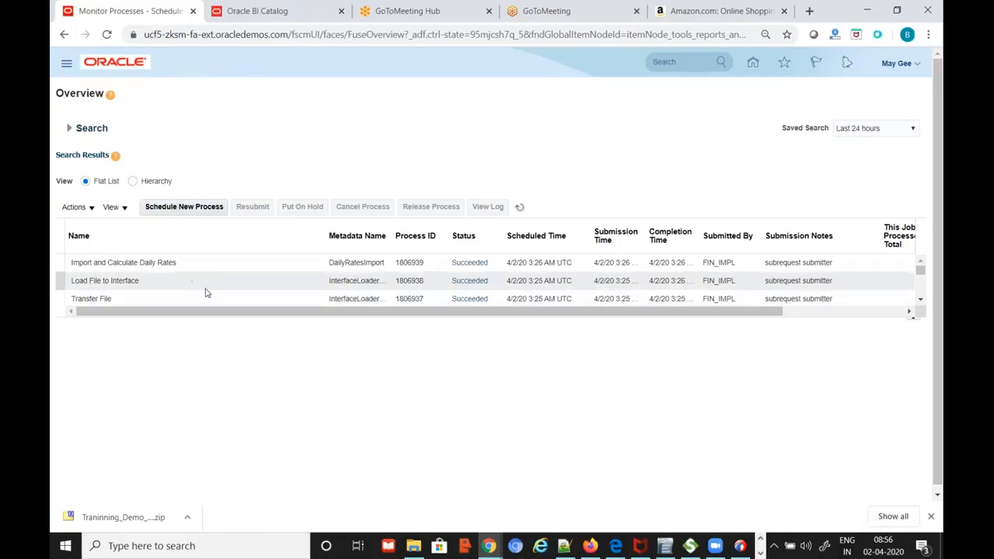
pyautogui.scroll(-5, 210, 295)
pyautogui.scroll(5, 212, 295)
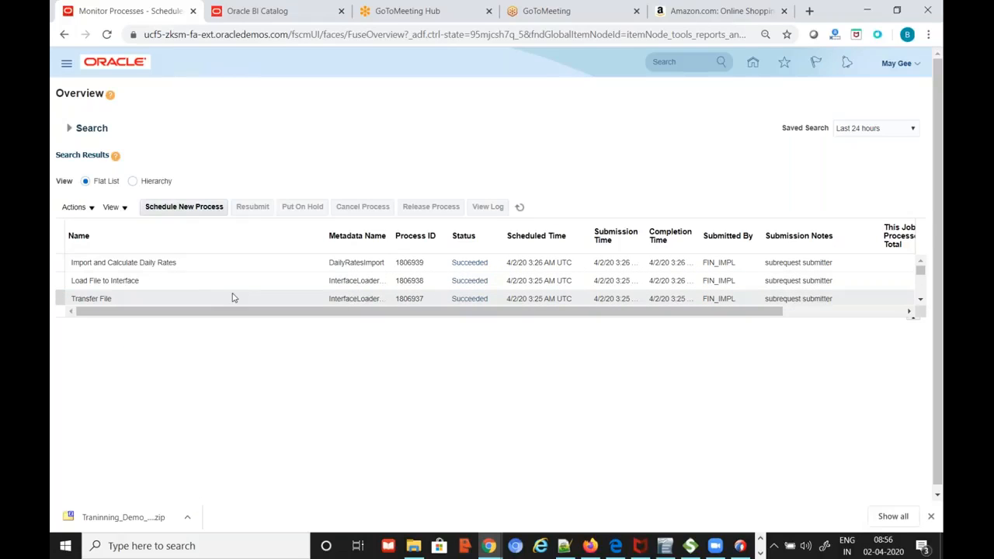
pyautogui.click(921, 301)
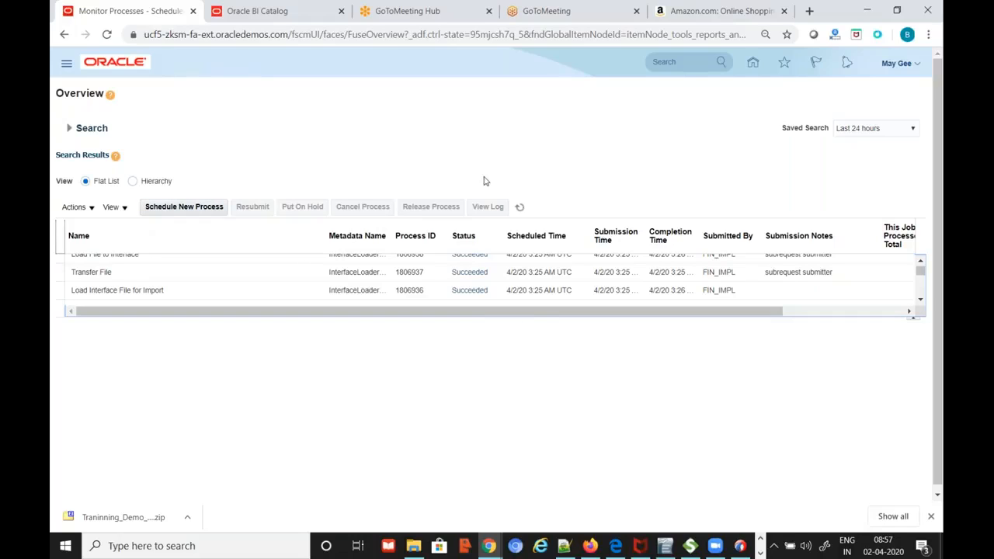
pyautogui.click(272, 17)
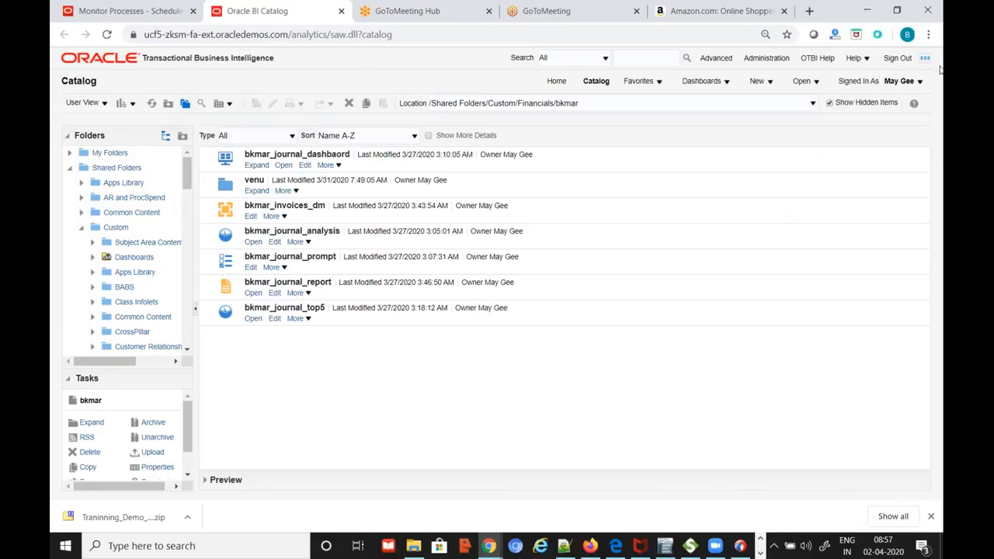
pyautogui.click(147, 11)
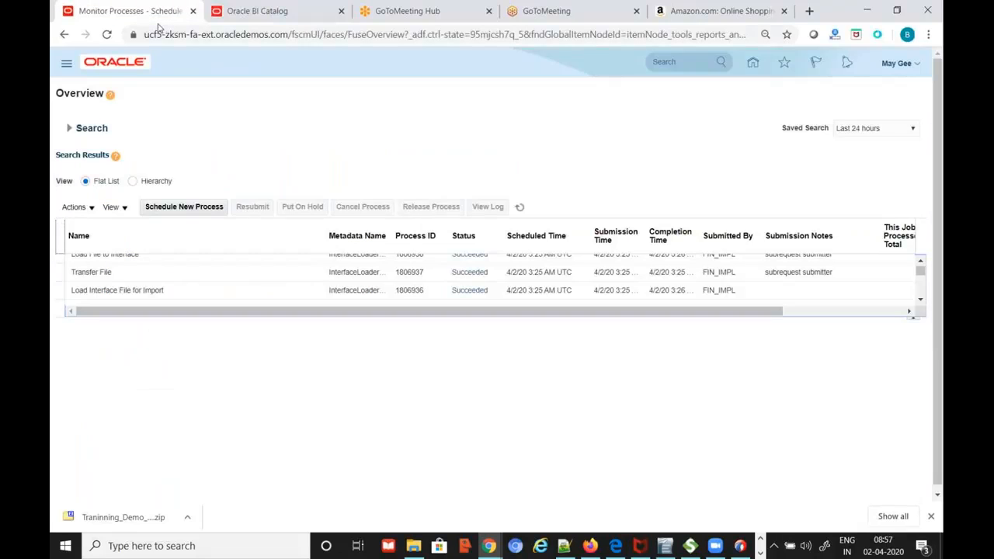
pyautogui.scroll(1, 847, 277)
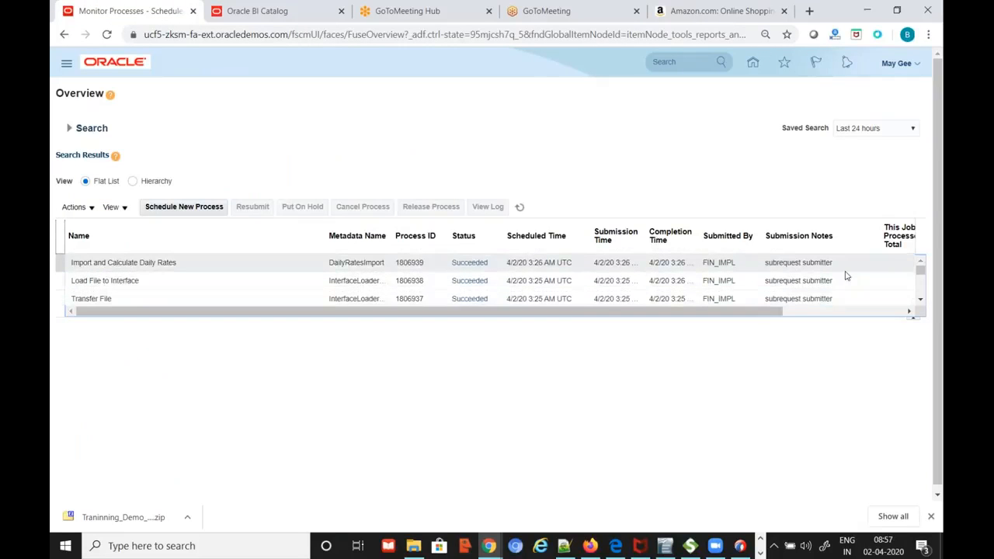
pyautogui.click(917, 67)
# Load the Fusion home page by trimming the catalog path from the BI Catalog tab's address
pyautogui.click(264, 13)
pyautogui.moveTo(290, 35); pyautogui.dragTo(455, 37)
pyautogui.press('BackSpace')
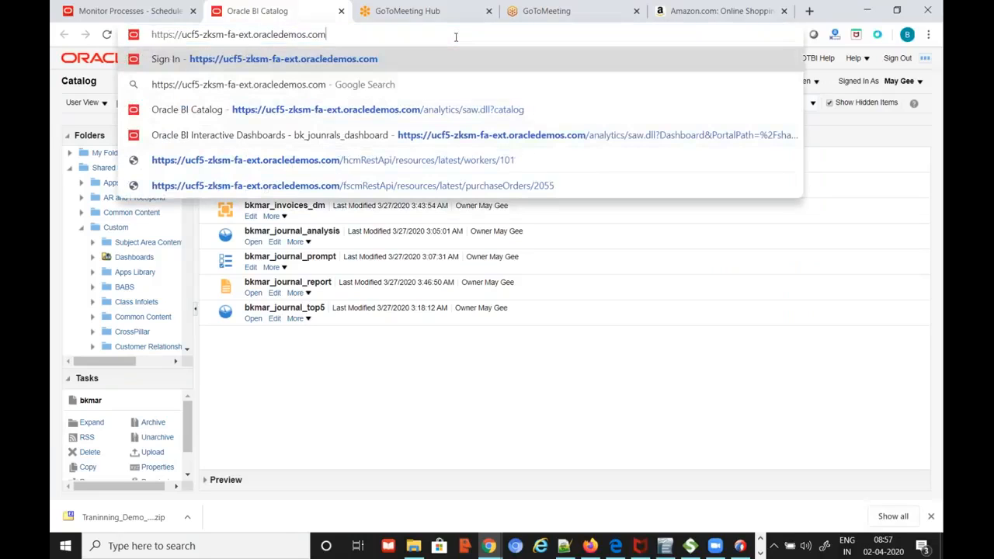
pyautogui.press('Return')
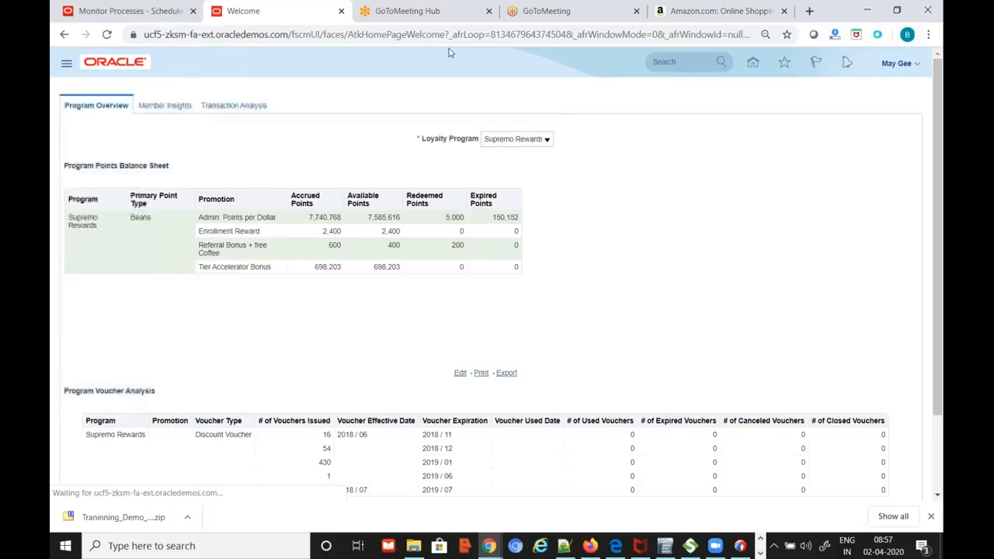
# Open Setup and Maintenance and its setup task Search page from the Tasks panel
pyautogui.click(66, 68)
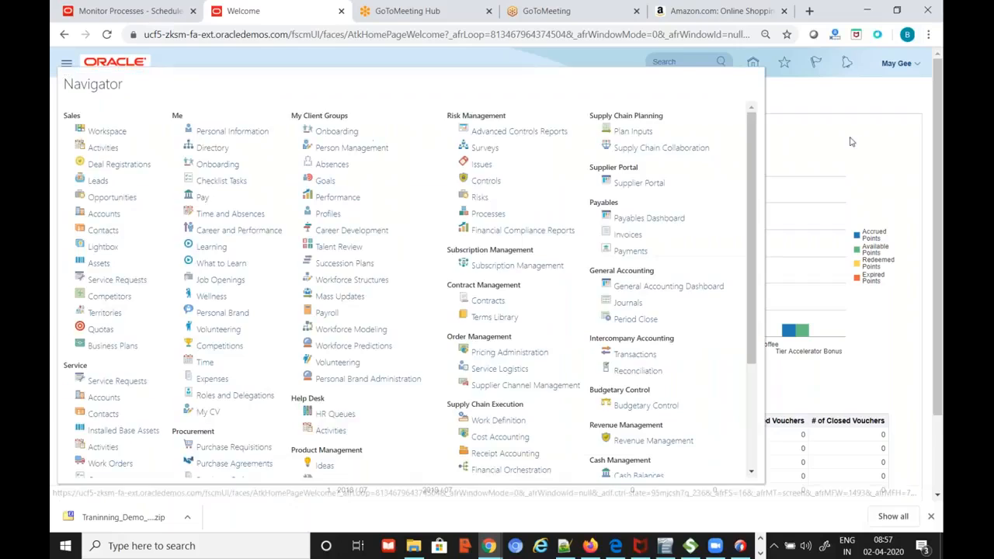
pyautogui.click(854, 142)
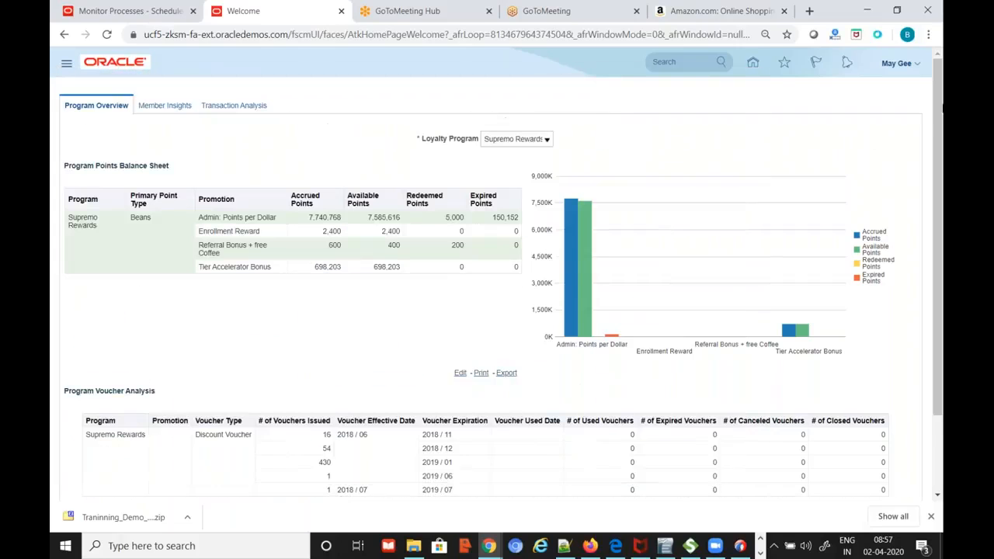
pyautogui.click(918, 66)
pyautogui.click(705, 239)
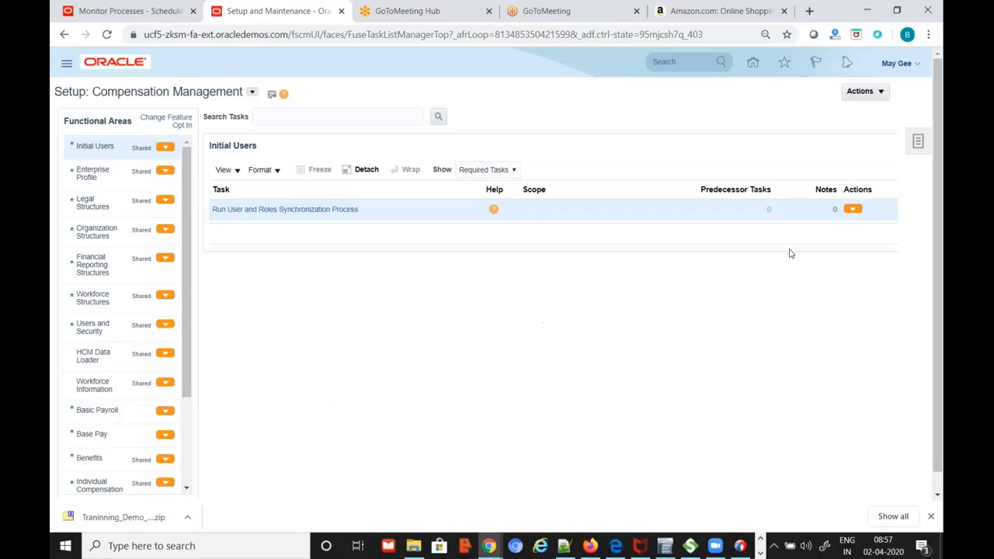
pyautogui.click(918, 141)
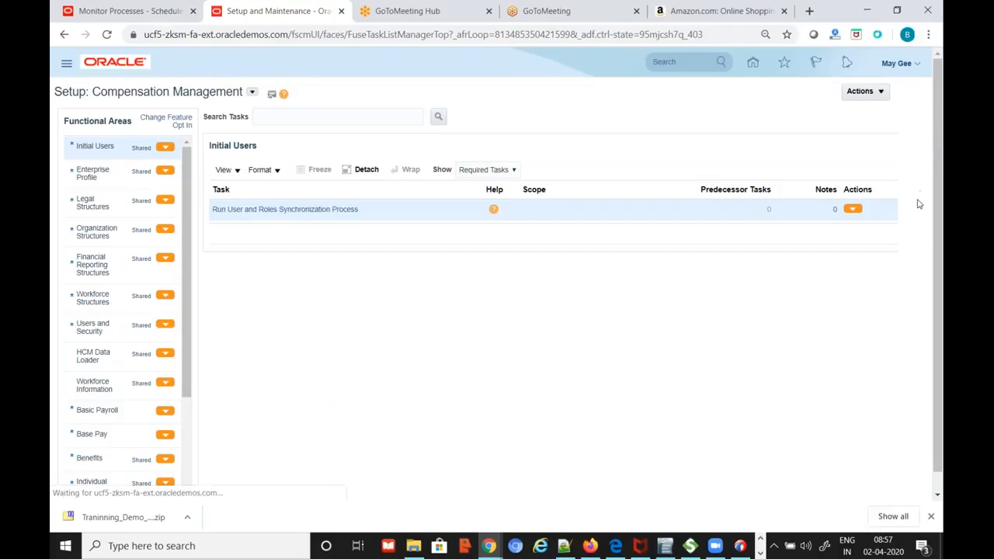
pyautogui.click(820, 179)
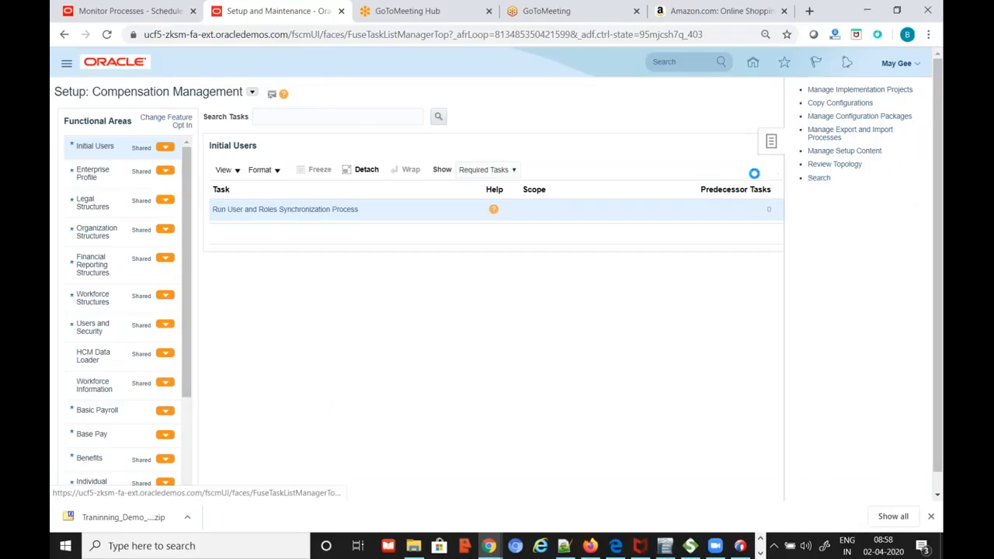
pyautogui.click(376, 117)
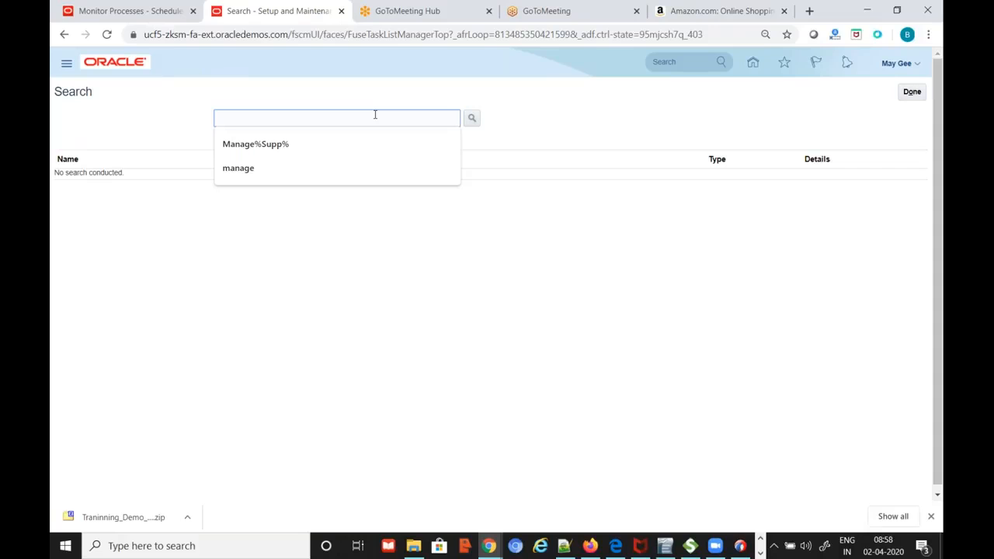
# Search tasks for 'manage%da' and open the Manage Daily Rates task
pyautogui.write('manage%daily%')
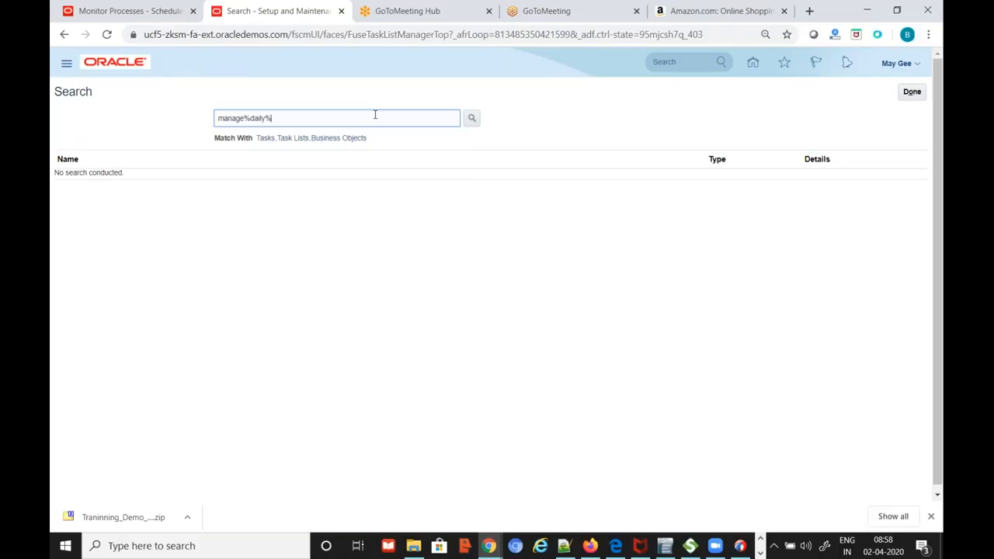
pyautogui.press('Return')
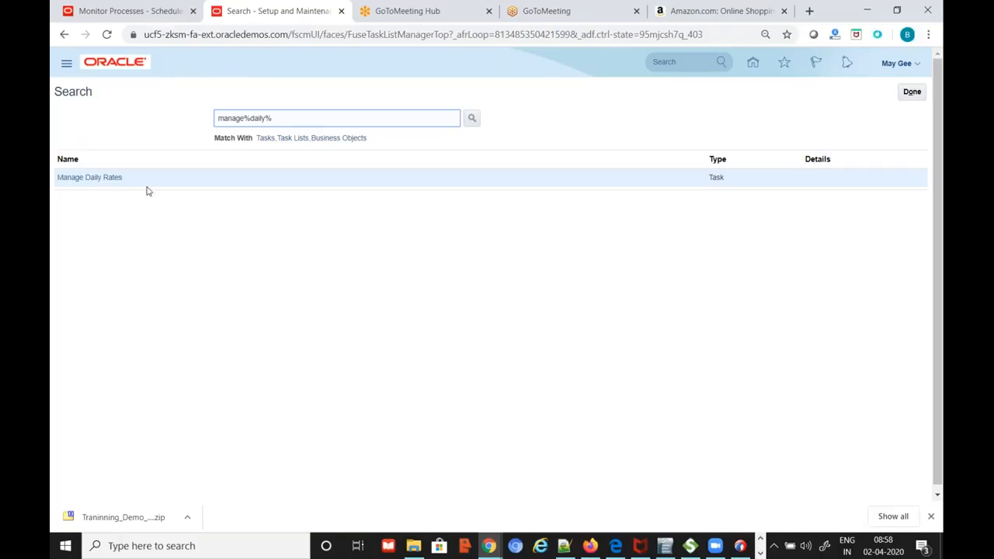
pyautogui.click(71, 179)
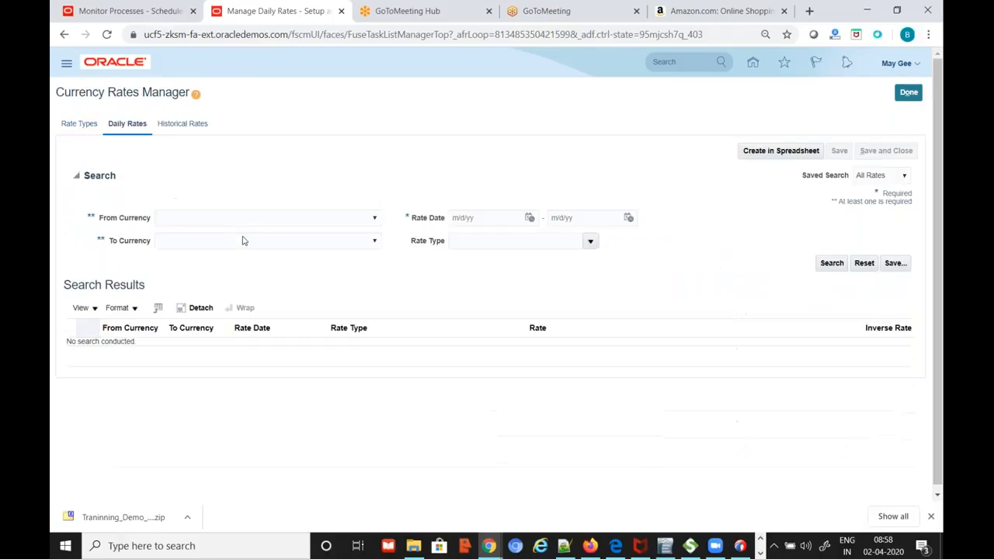
# Set the daily rates search to From Currency INR and To Currency USD
pyautogui.click(373, 218)
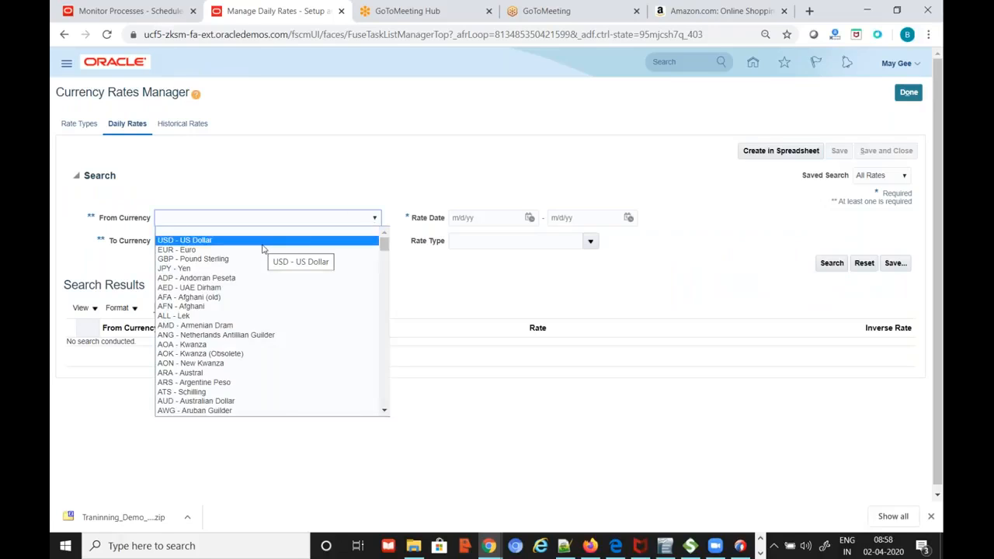
pyautogui.press('i')
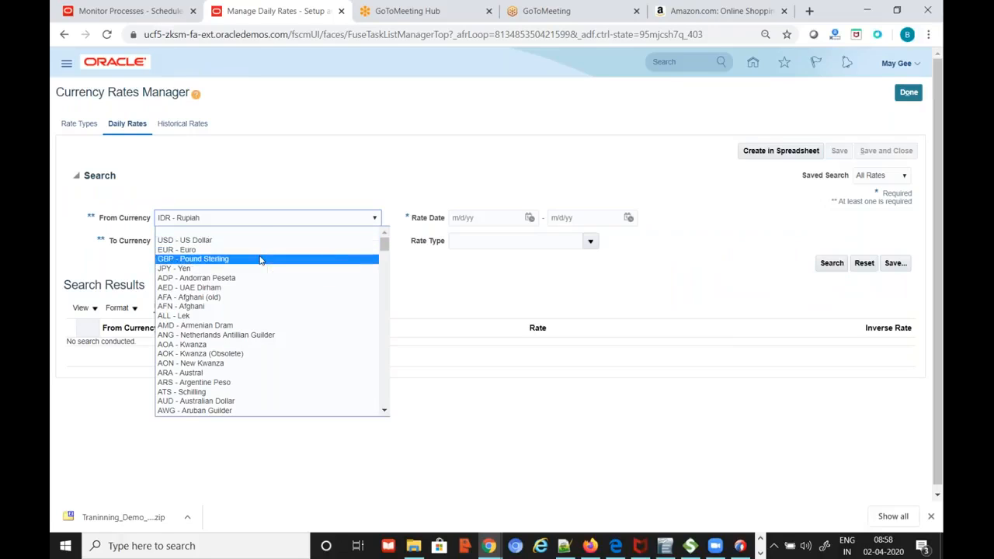
pyautogui.scroll(-1, 269, 399)
pyautogui.scroll(-4, 269, 399)
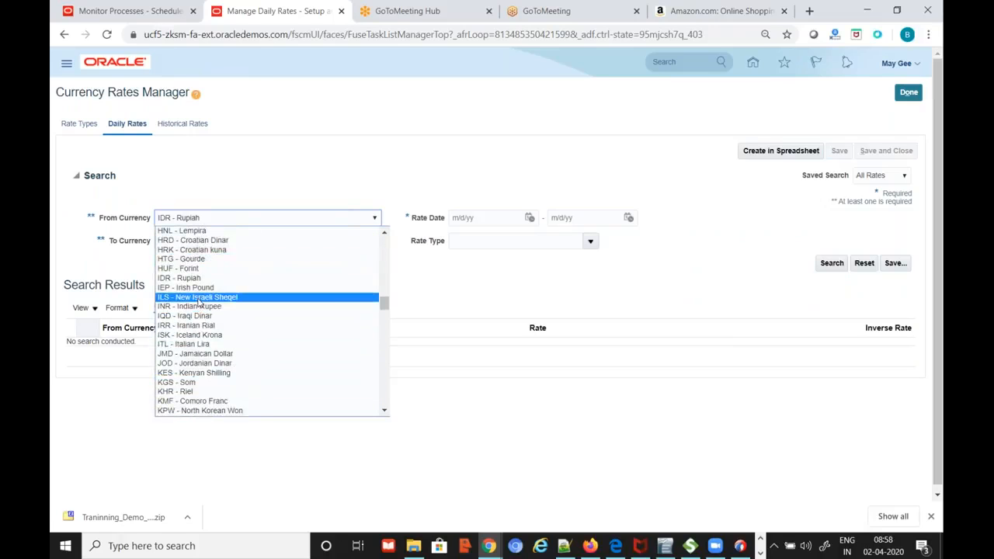
pyautogui.click(287, 308)
pyautogui.click(366, 240)
pyautogui.click(247, 265)
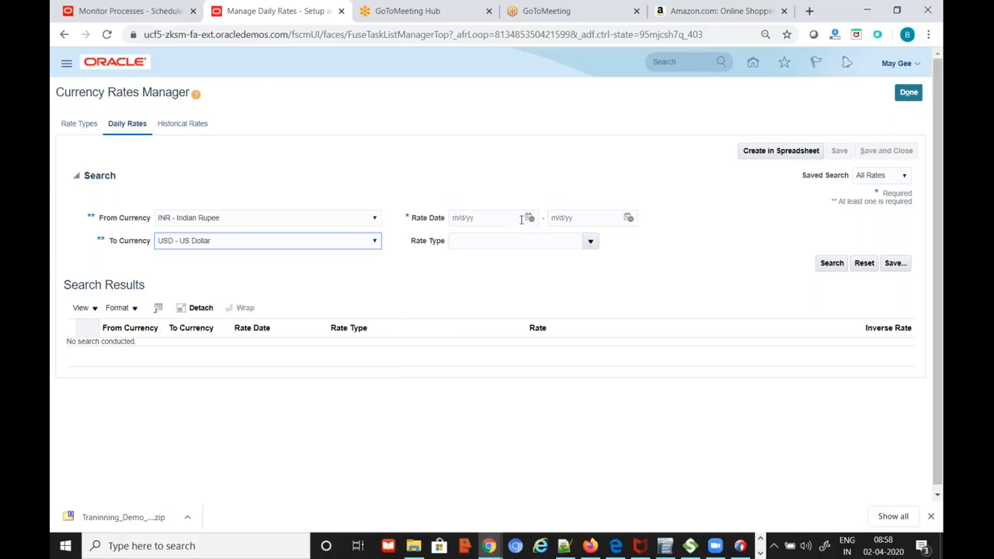
# Limit the rate dates to 4/2/20 through 4/2/20 and run the search
pyautogui.click(529, 218)
pyautogui.click(627, 273)
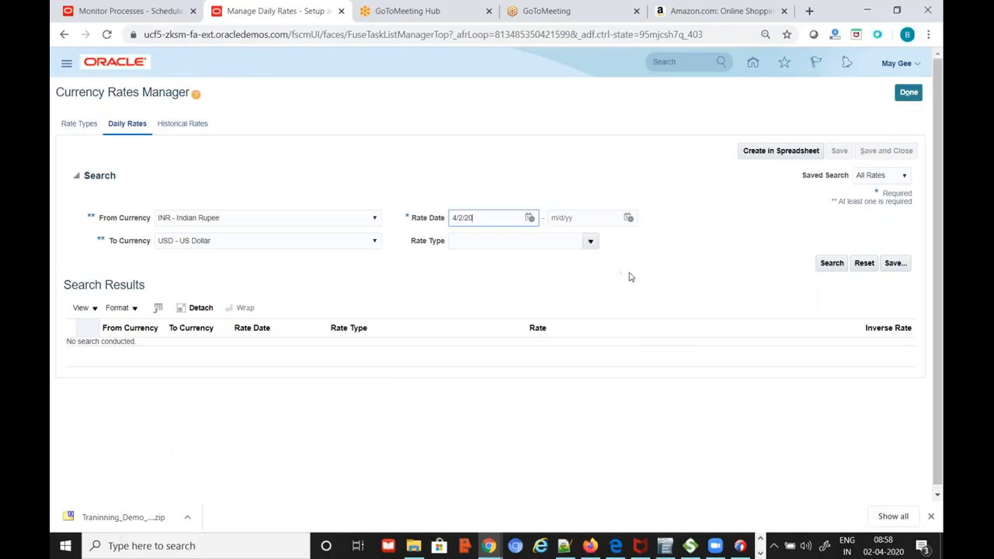
pyautogui.click(628, 218)
pyautogui.click(727, 274)
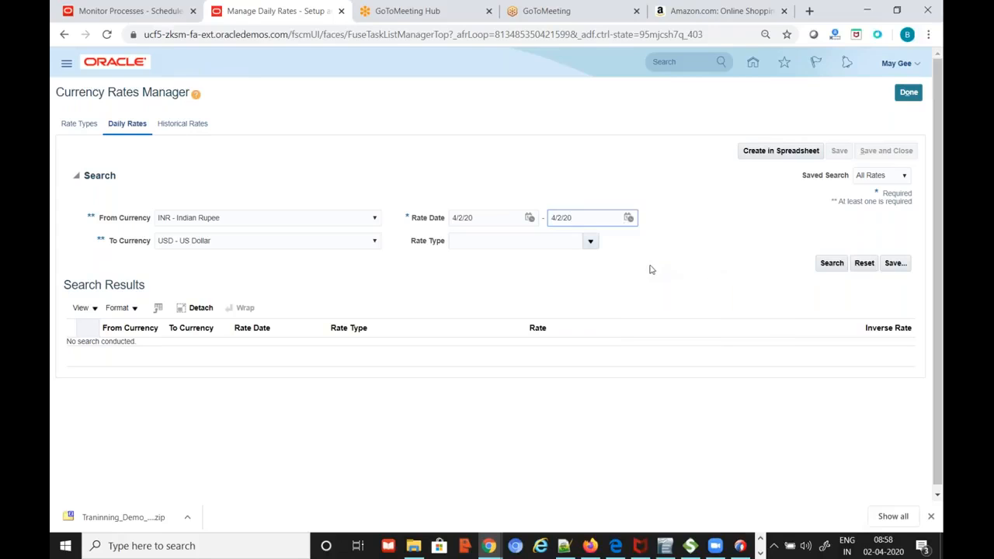
pyautogui.click(833, 263)
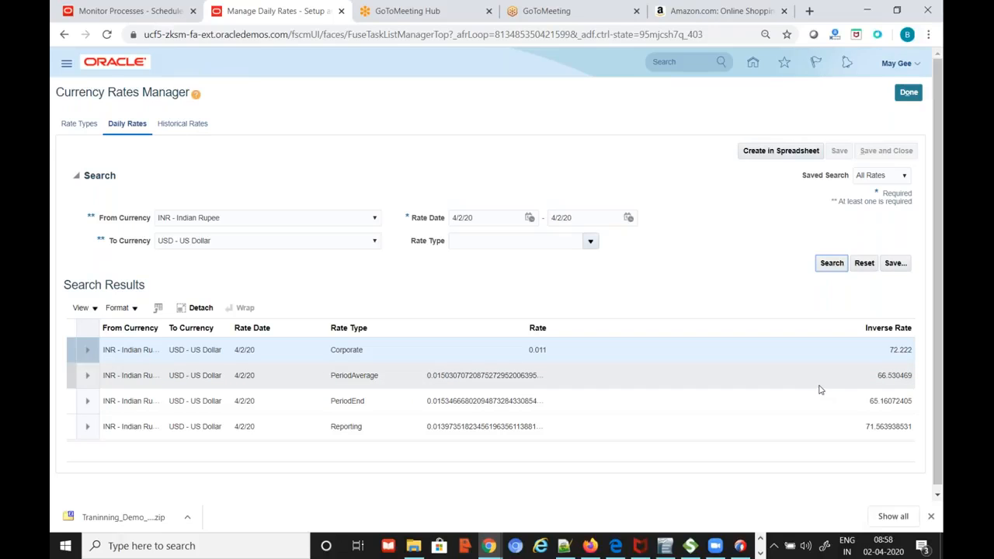
pyautogui.hotkey('alt', 'Tab')
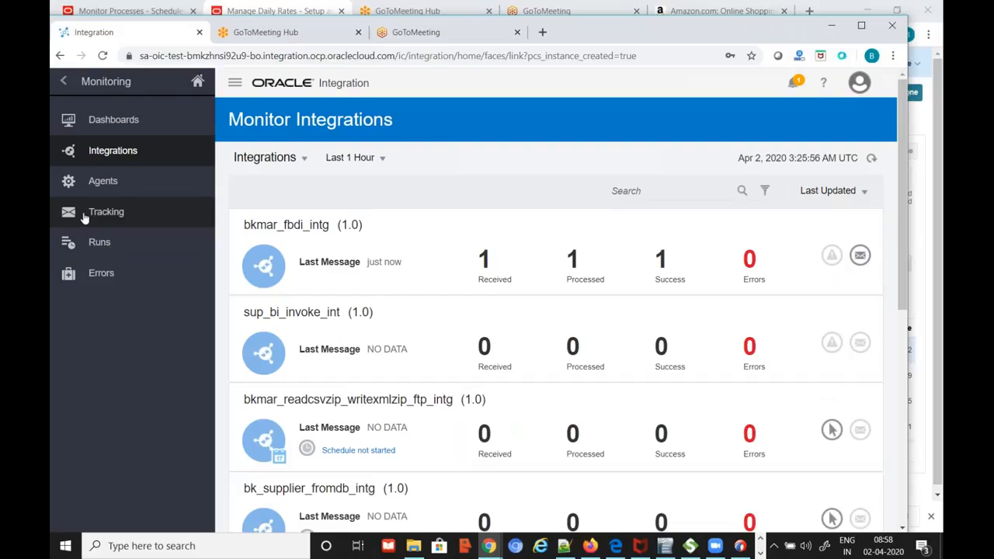
# Return to the Oracle Integration home and open the Designer's Integrations list showing bkmar_fbdi_intg
pyautogui.click(62, 82)
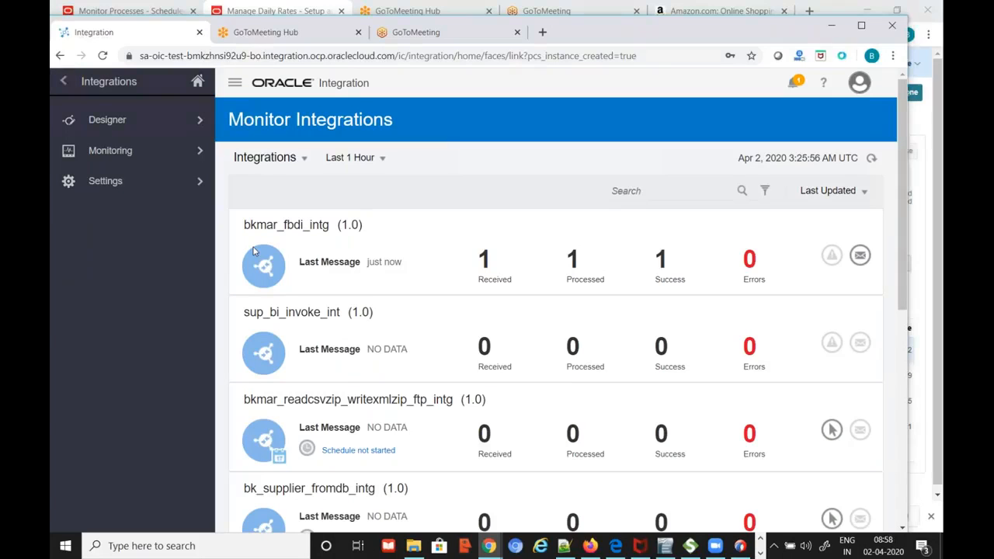
pyautogui.hotkey('alt', 'Tab')
pyautogui.hotkey('alt', 'Tab')
pyautogui.hotkey('alt', 'Tab')
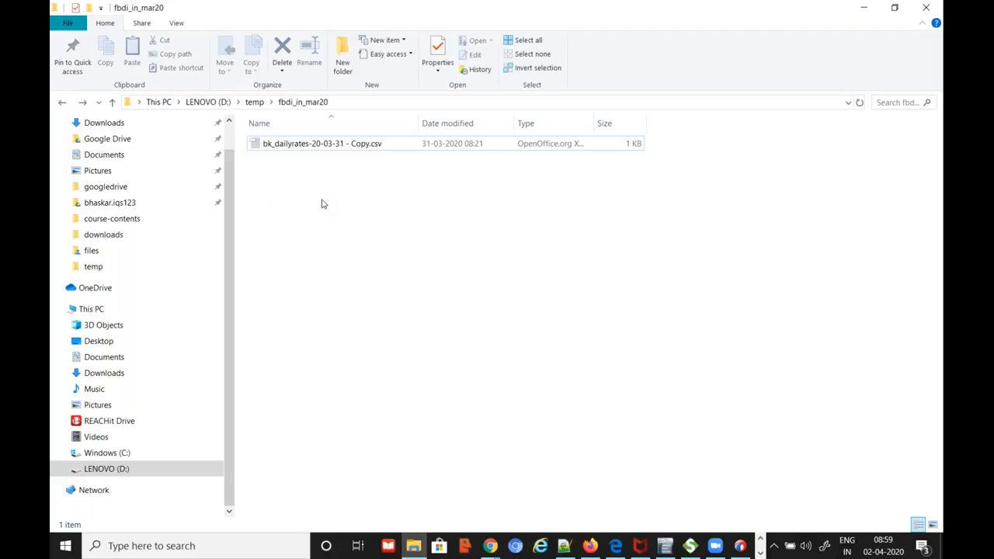
pyautogui.hotkey('alt', 'Tab')
pyautogui.hotkey('alt', 'Tab')
pyautogui.press('Tab')
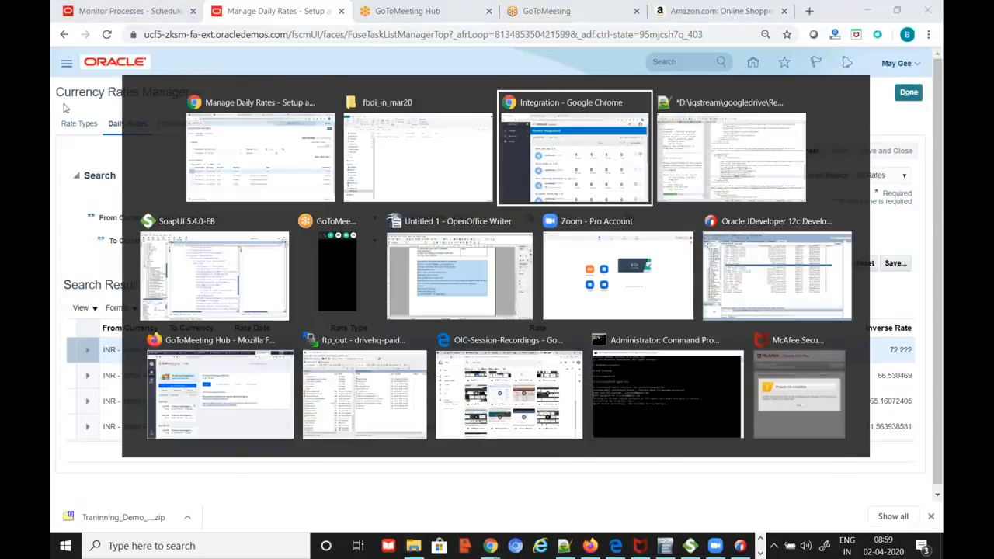
pyautogui.click(63, 84)
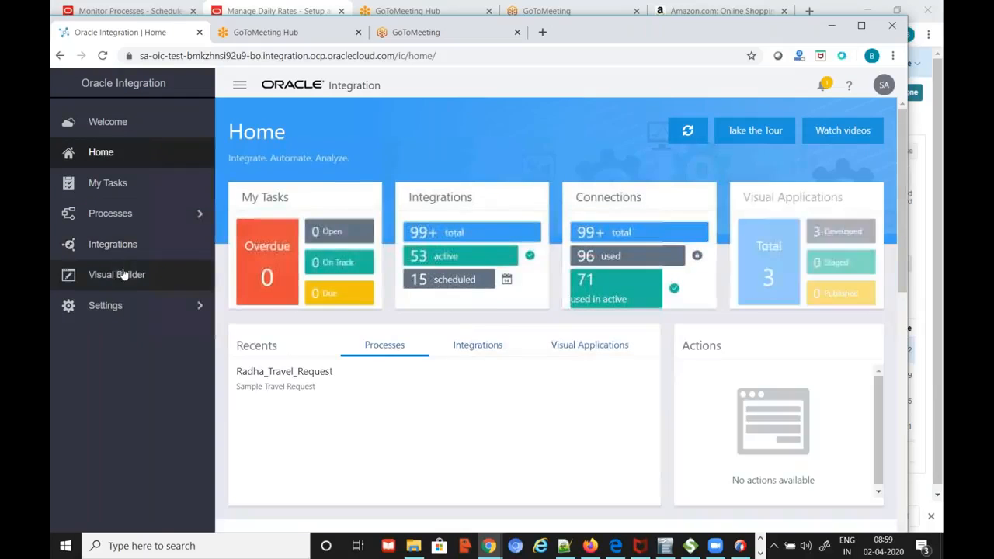
pyautogui.click(118, 247)
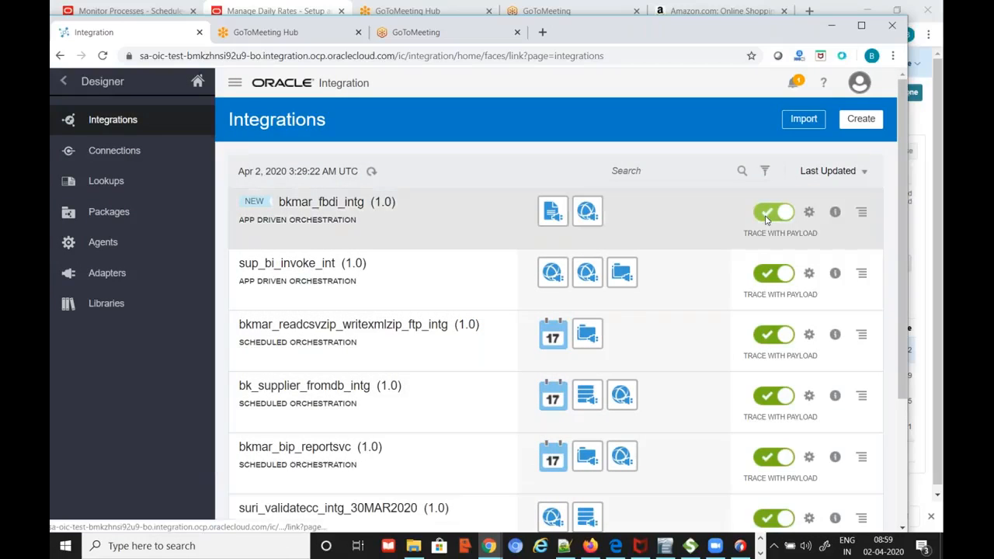
pyautogui.click(777, 217)
# Confirm deactivation of bkmar_fbdi_intg (1.0), then zoom in and scan its orchestration canvas
pyautogui.click(569, 336)
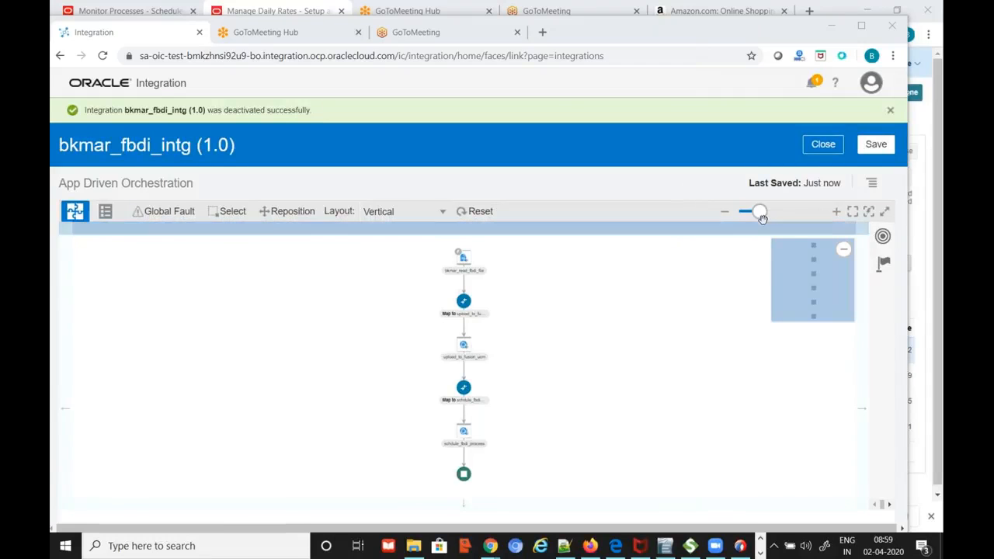
pyautogui.moveTo(766, 215); pyautogui.dragTo(773, 212)
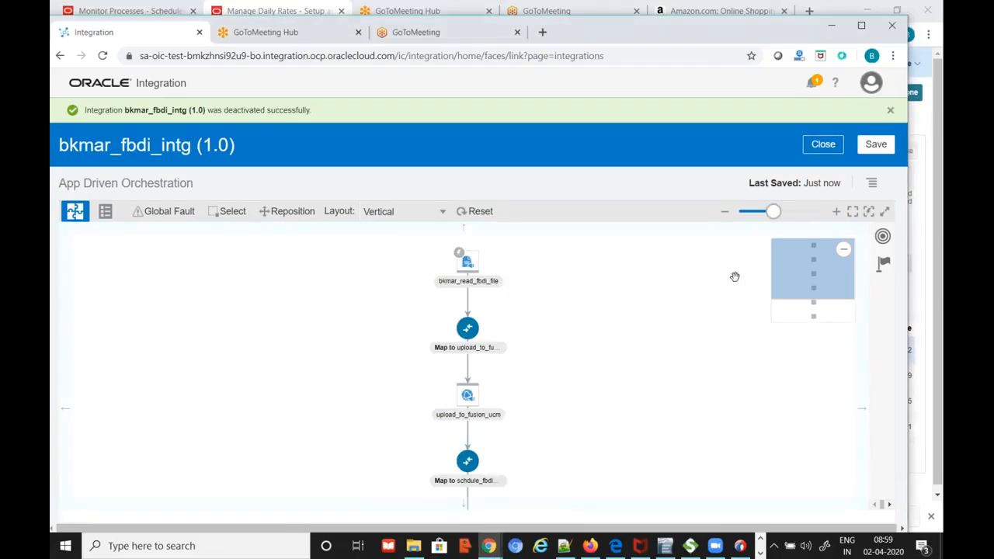
pyautogui.scroll(-1, 734, 277)
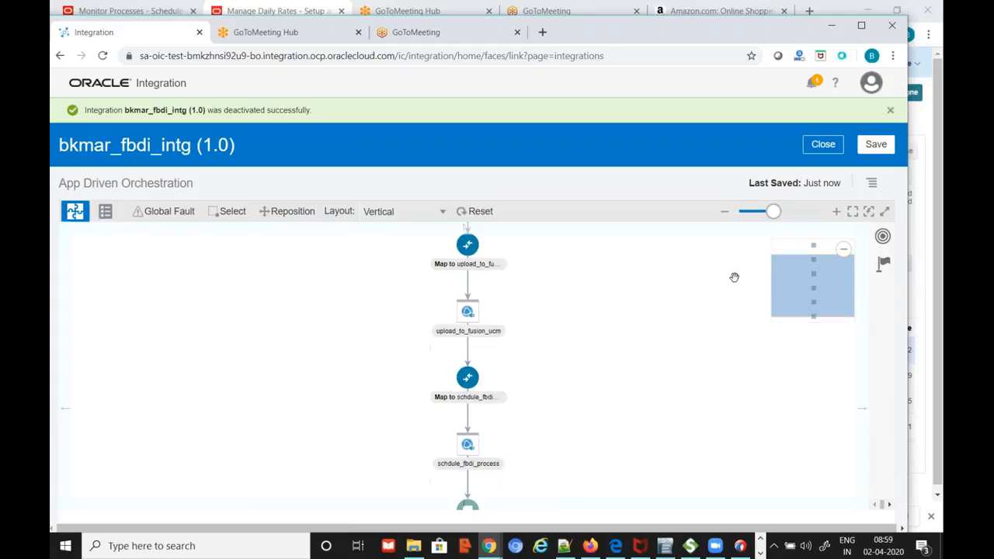
pyautogui.scroll(1, 734, 278)
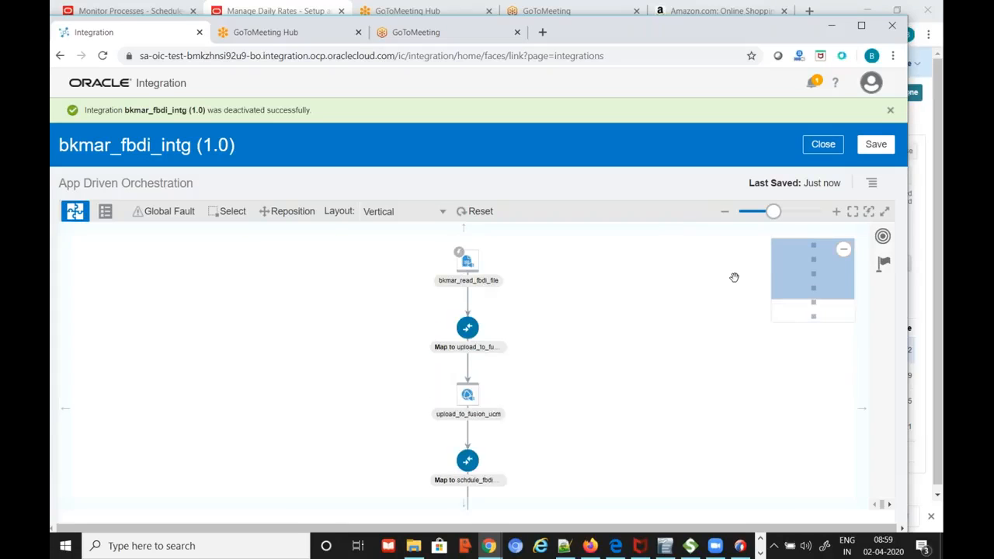
pyautogui.scroll(1, 734, 278)
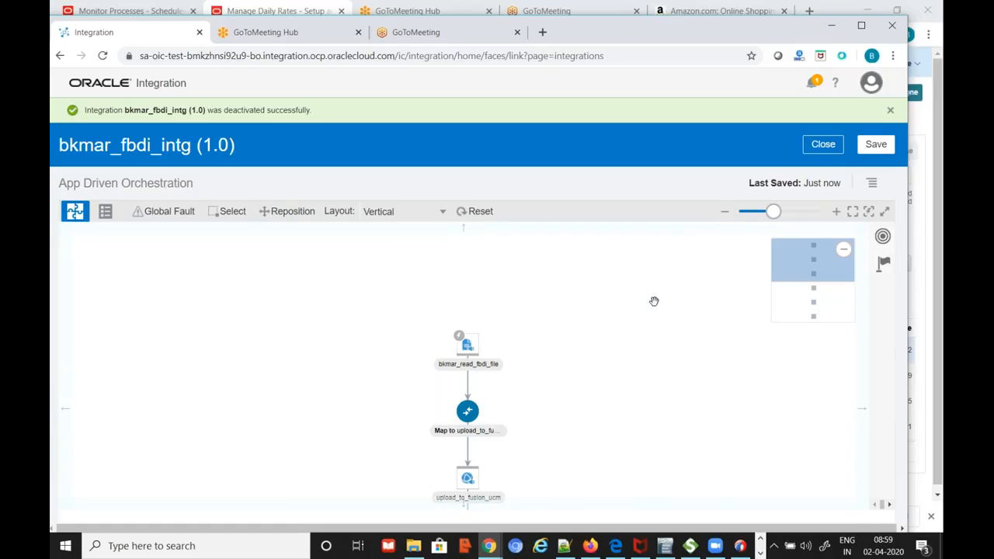
pyautogui.scroll(-1, 654, 301)
pyautogui.scroll(-1, 653, 302)
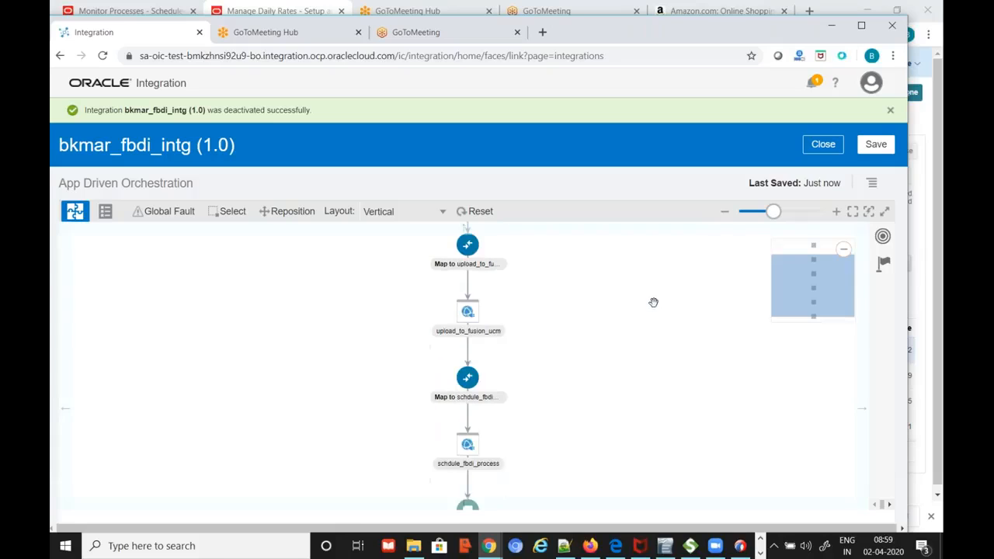
pyautogui.scroll(-1, 637, 308)
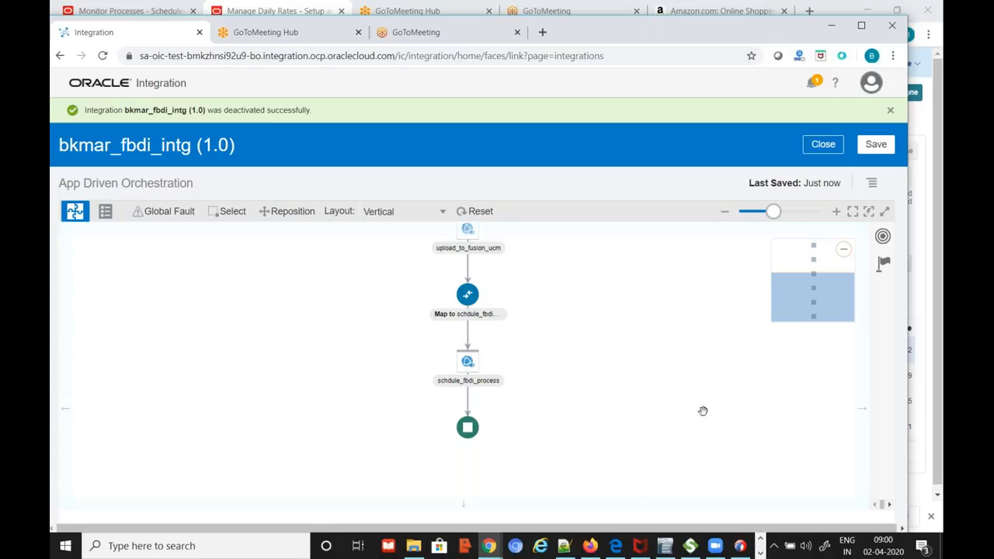
pyautogui.scroll(2, 625, 333)
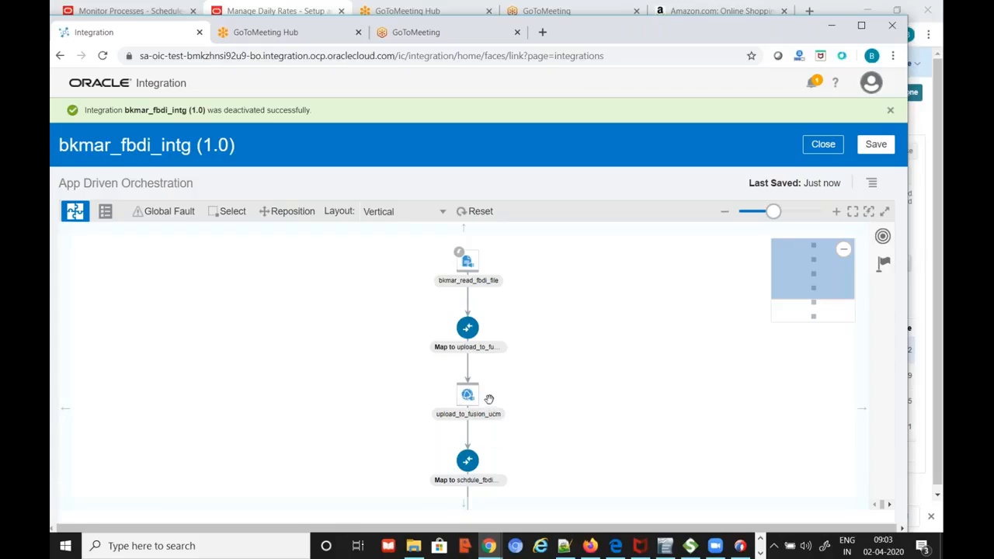
# Open the schdule_fbdi_process invoke in bkmar_fbdi_intg for editing its SOAP endpoint
pyautogui.scroll(-1, 602, 432)
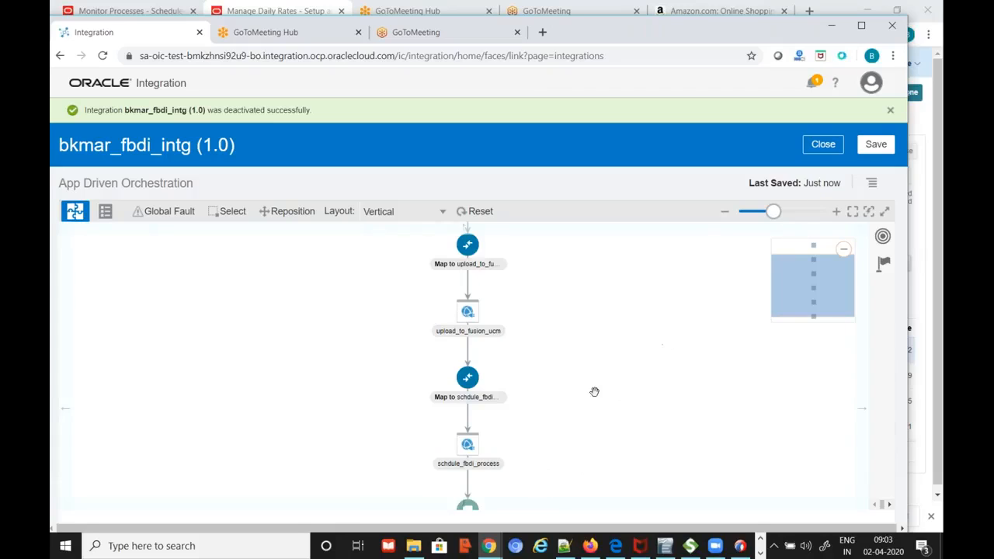
pyautogui.click(476, 449)
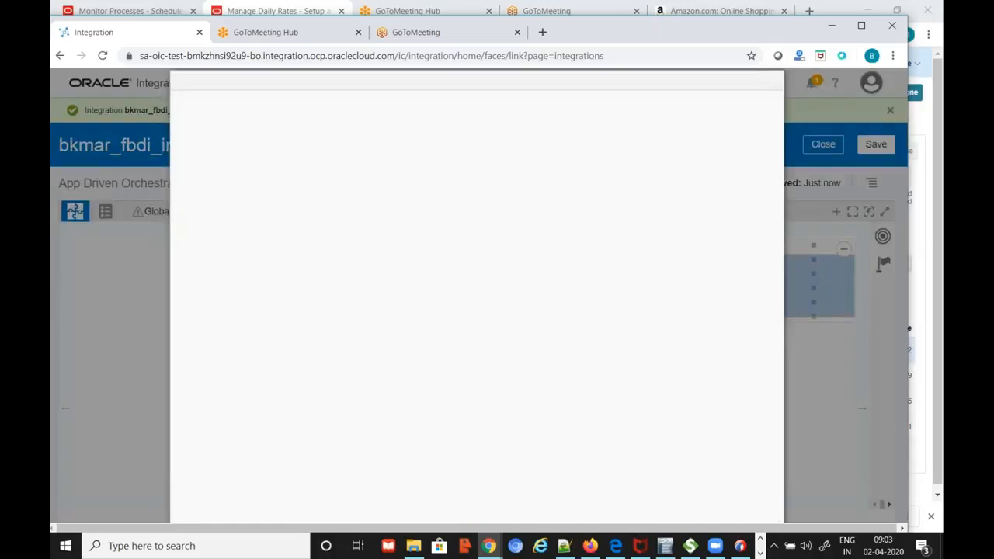
# Review the available operations, keep submitESSJobRequest, then bring up the Notepad++ FBDI notes
pyautogui.click(672, 103)
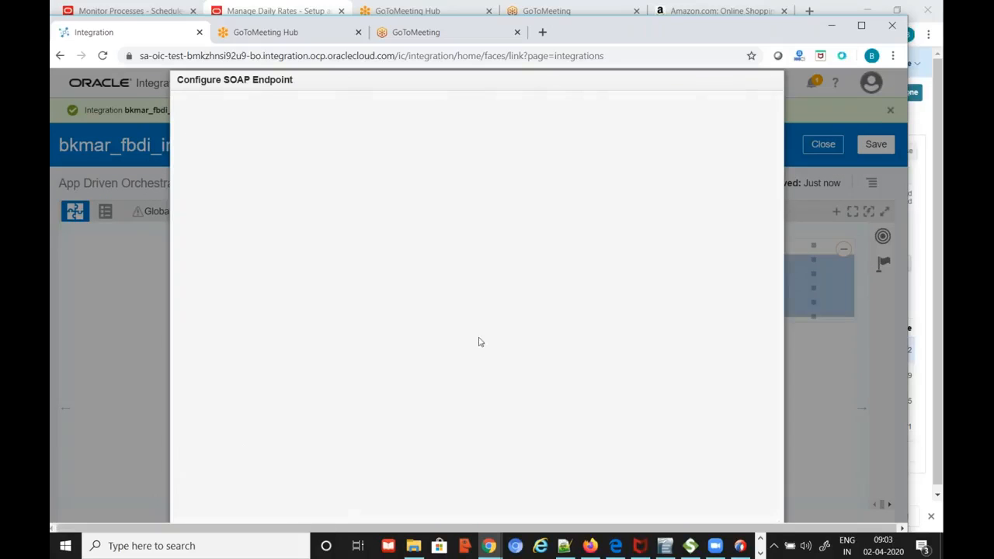
pyautogui.click(542, 244)
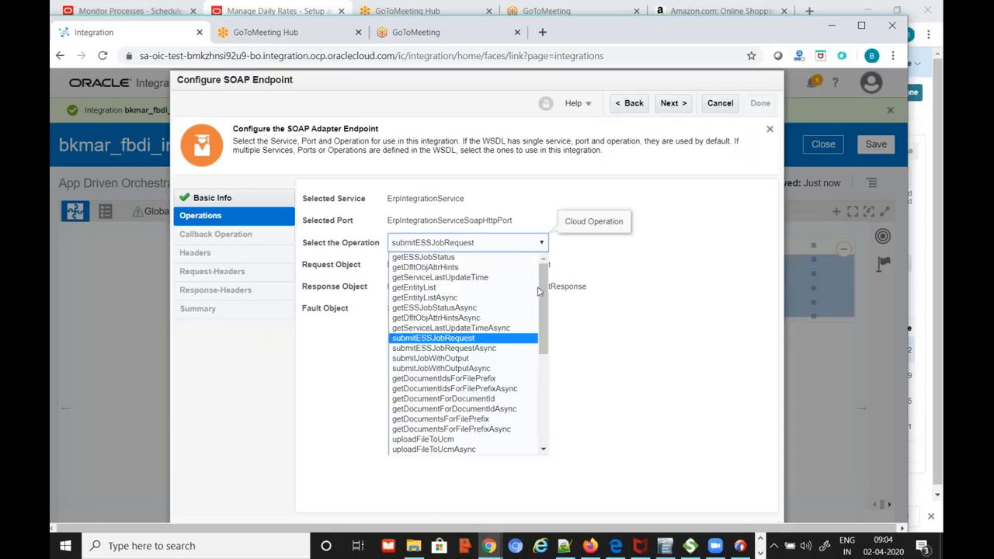
pyautogui.moveTo(543, 317); pyautogui.dragTo(541, 356)
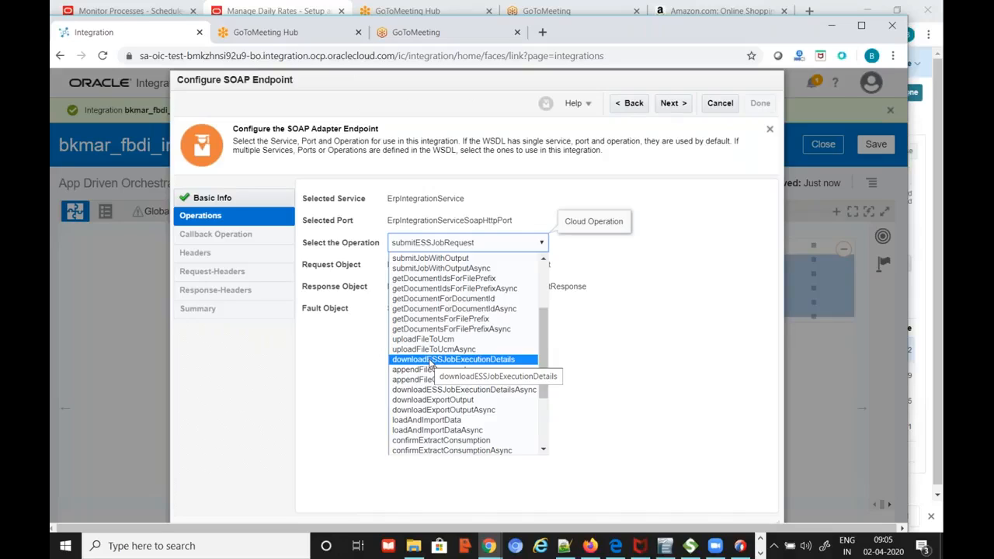
pyautogui.click(567, 547)
pyautogui.moveTo(342, 426); pyautogui.dragTo(535, 426)
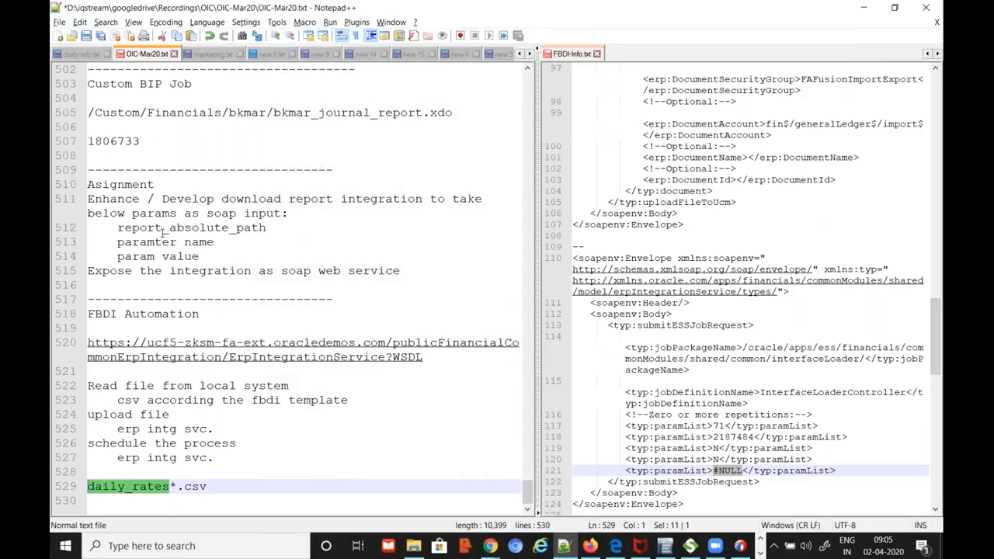
# Highlight the FBDI steps on lines 485–489: bulk import, UCM, and Load Interface File for Import
pyautogui.scroll(10, 342, 342)
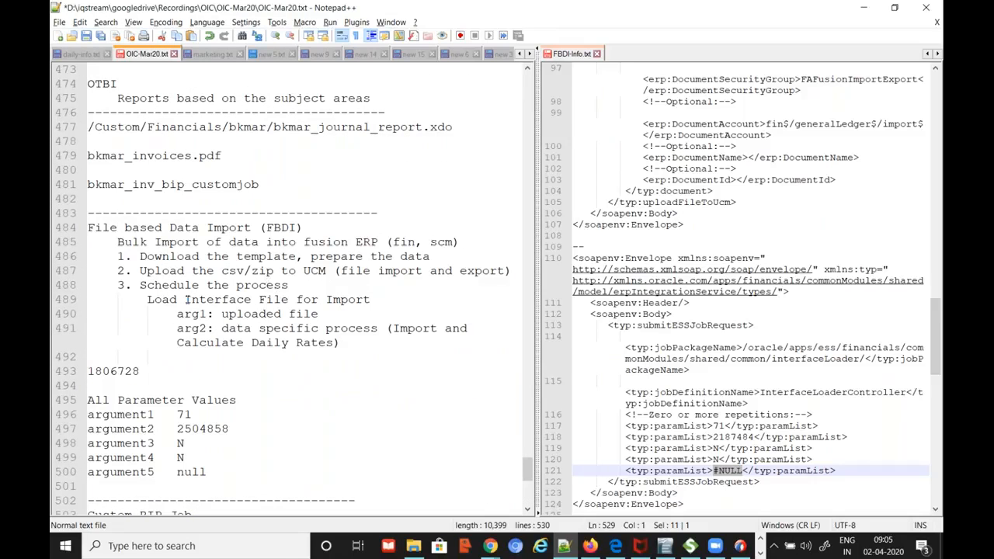
pyautogui.click(162, 299)
pyautogui.moveTo(147, 299); pyautogui.dragTo(376, 299)
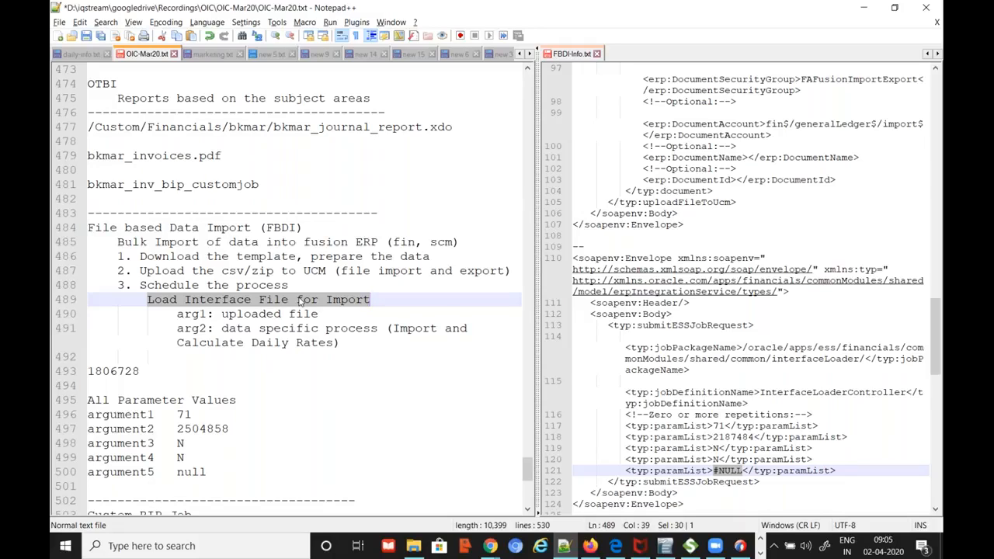
pyautogui.scroll(-9, 419, 389)
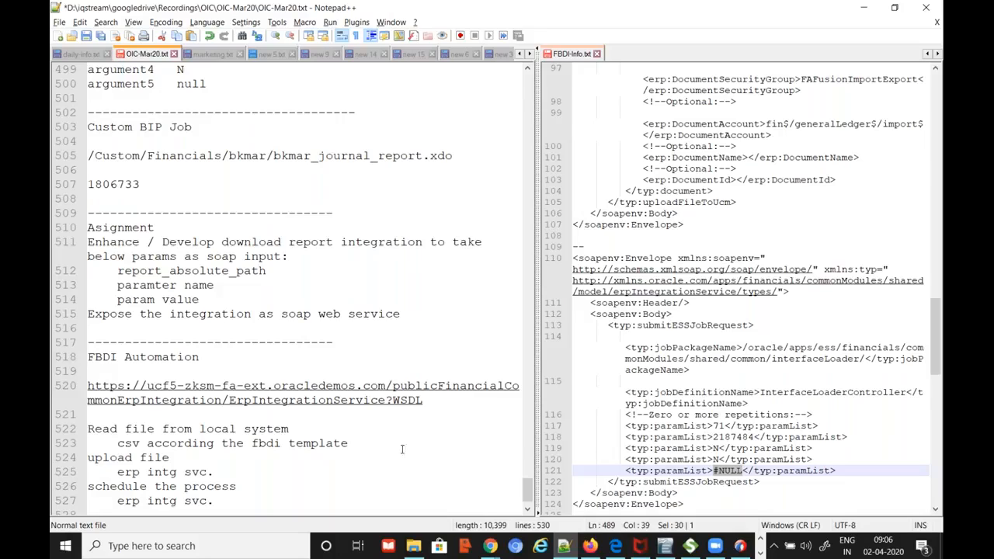
pyautogui.scroll(9, 415, 450)
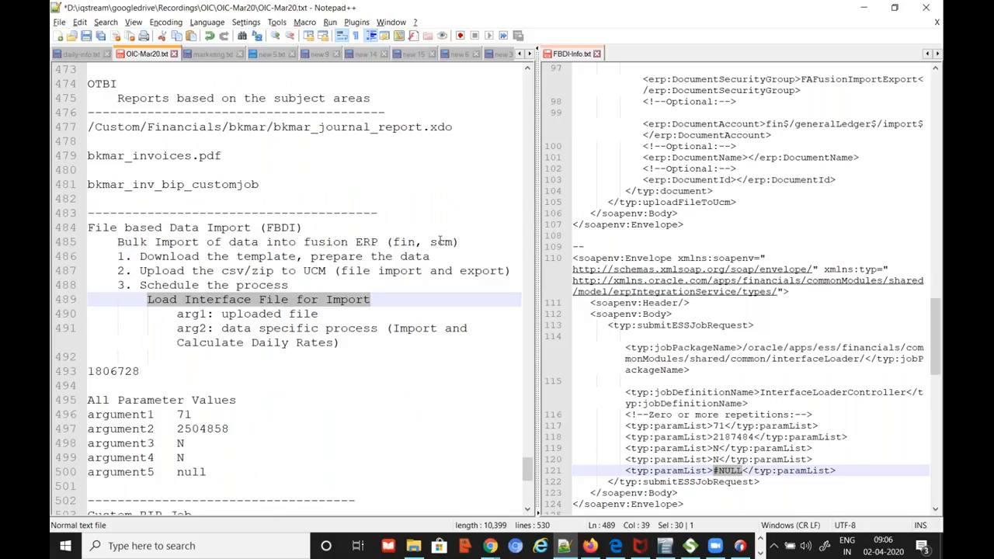
pyautogui.moveTo(420, 242); pyautogui.dragTo(428, 242)
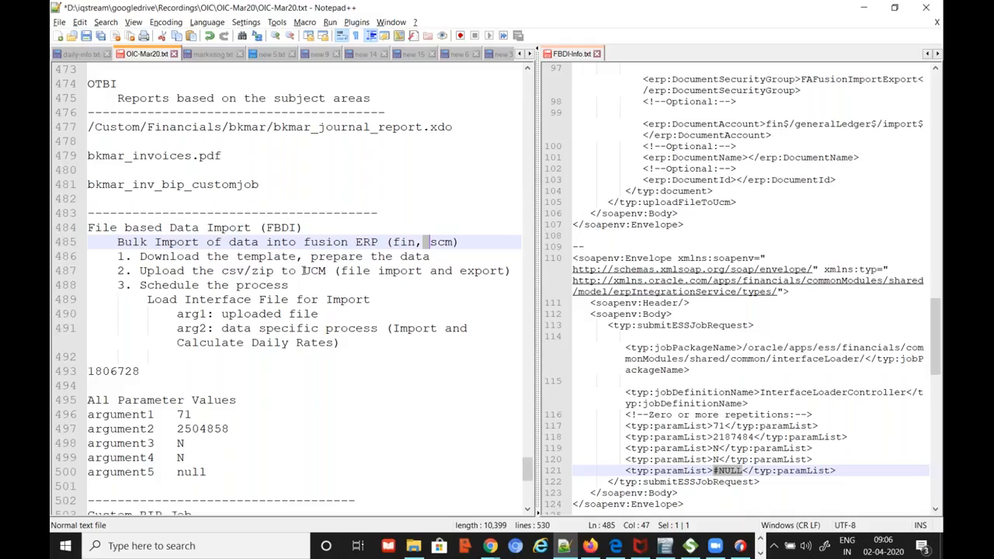
pyautogui.moveTo(303, 270); pyautogui.dragTo(327, 270)
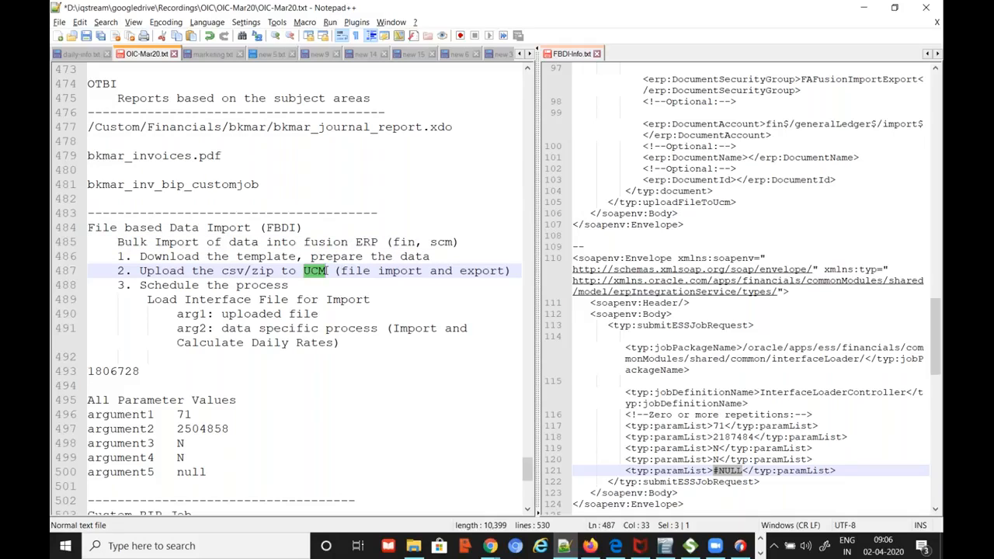
pyautogui.moveTo(208, 285); pyautogui.dragTo(288, 285)
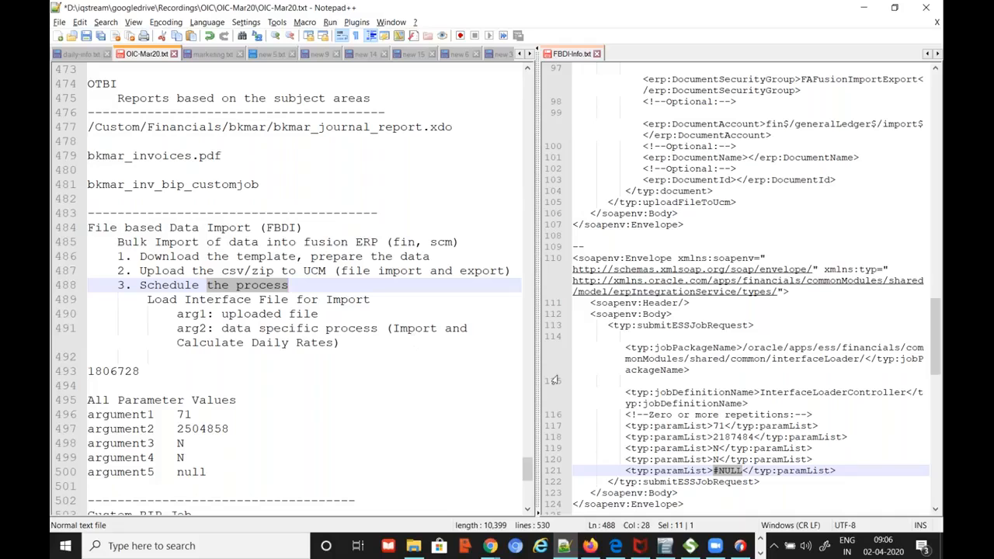
# Widen the notes pane further, scroll through the notes, and return to the endpoint setup
pyautogui.moveTo(536, 373); pyautogui.dragTo(652, 372)
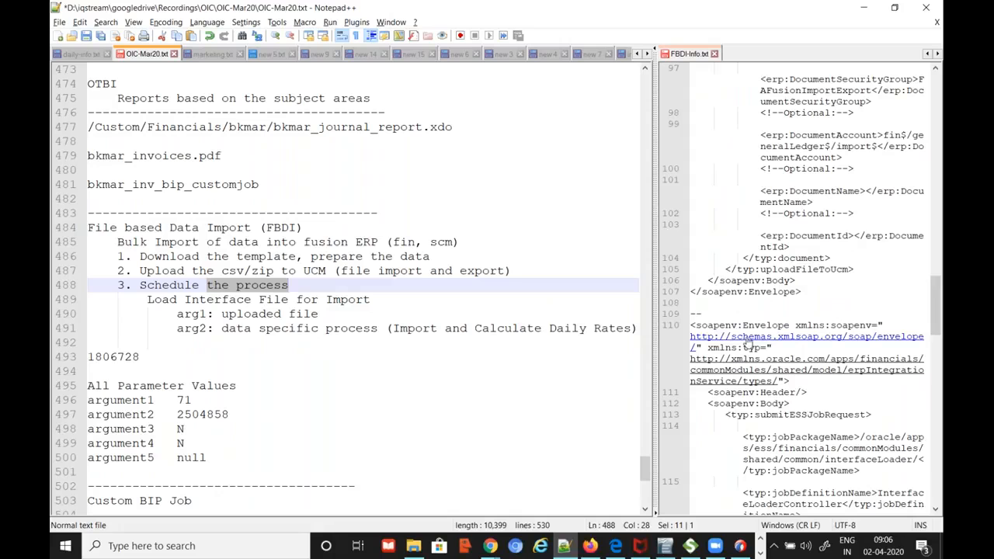
pyautogui.moveTo(654, 342); pyautogui.dragTo(691, 341)
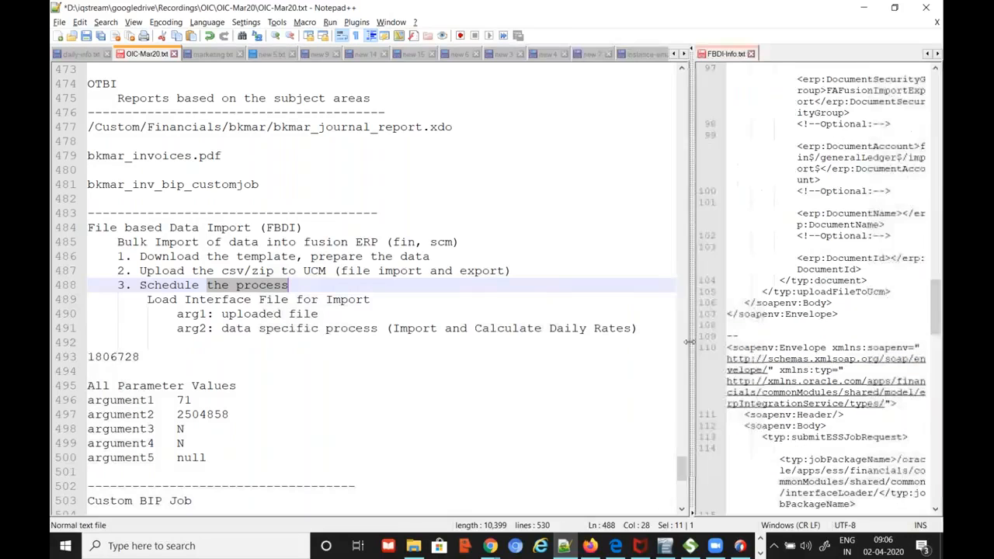
pyautogui.scroll(-5, 590, 404)
pyautogui.scroll(-5, 590, 405)
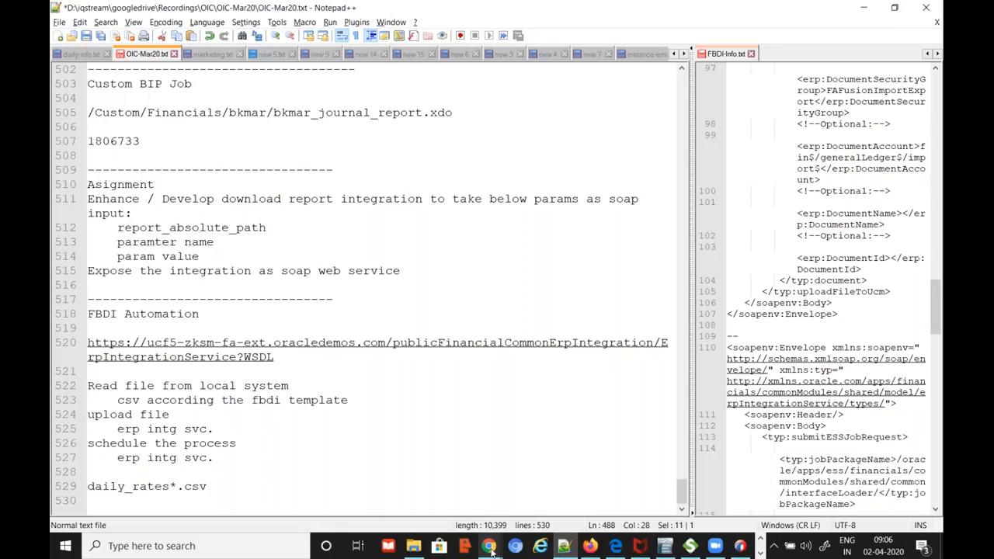
pyautogui.moveTo(489, 548)
pyautogui.click(512, 466)
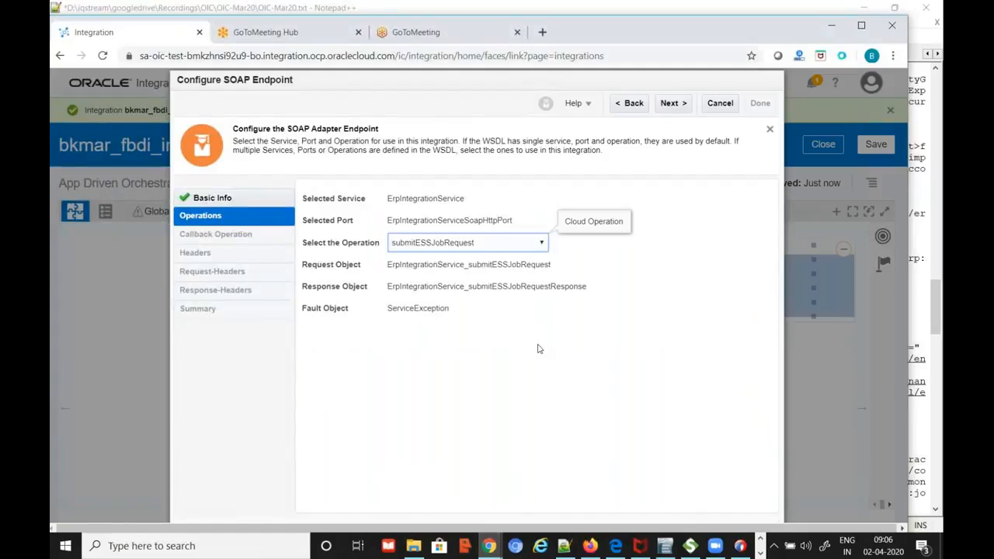
# Browse the operations list again, then cancel the endpoint wizard without changes and return to the canvas
pyautogui.click(541, 245)
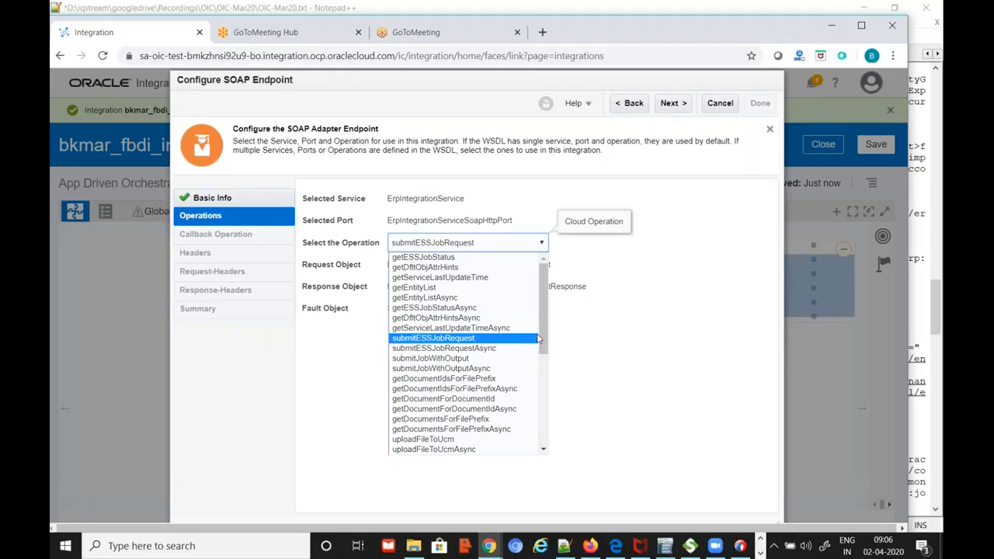
pyautogui.moveTo(546, 326); pyautogui.dragTo(548, 381)
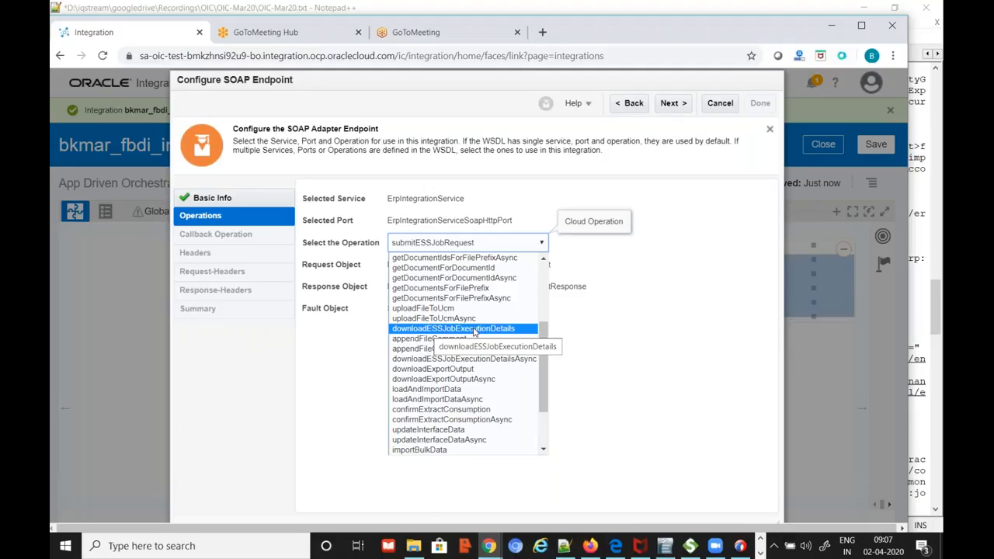
pyautogui.click(720, 102)
pyautogui.scroll(-2, 557, 420)
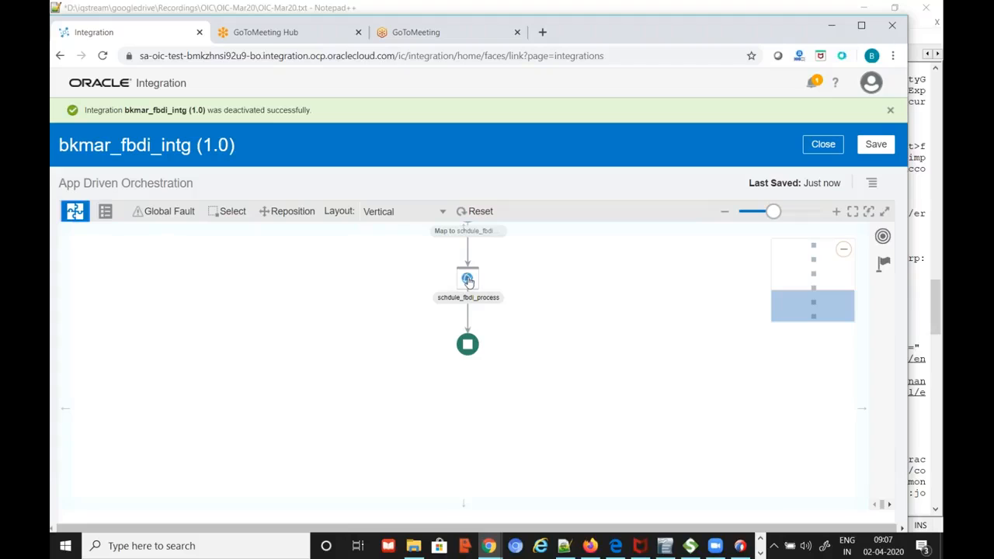
# Place a bkmar_fusion_erp_intg_svc_inc SOAP invoke from the Invokes palette below schdule_fbdi_process
pyautogui.moveTo(468, 281)
pyautogui.scroll(1, 557, 308)
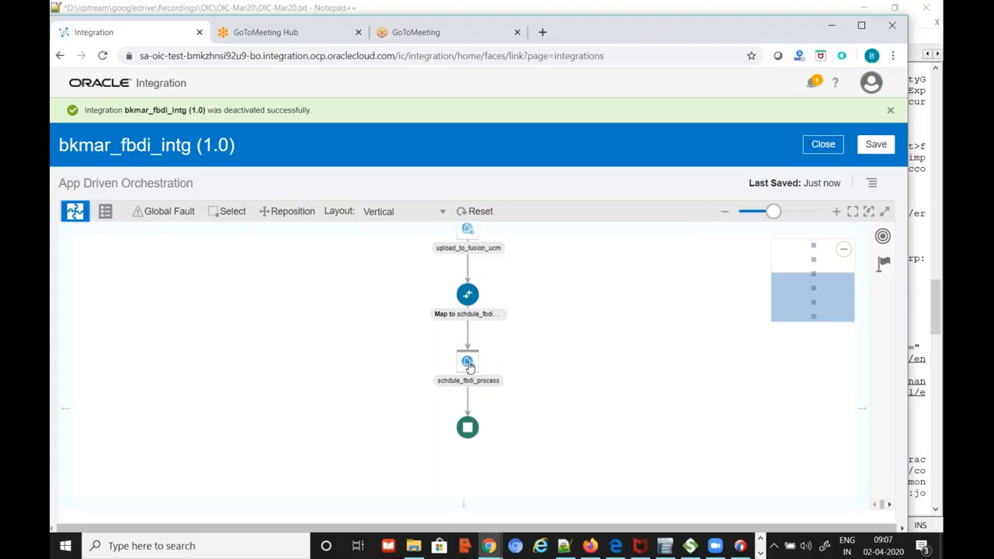
pyautogui.click(882, 237)
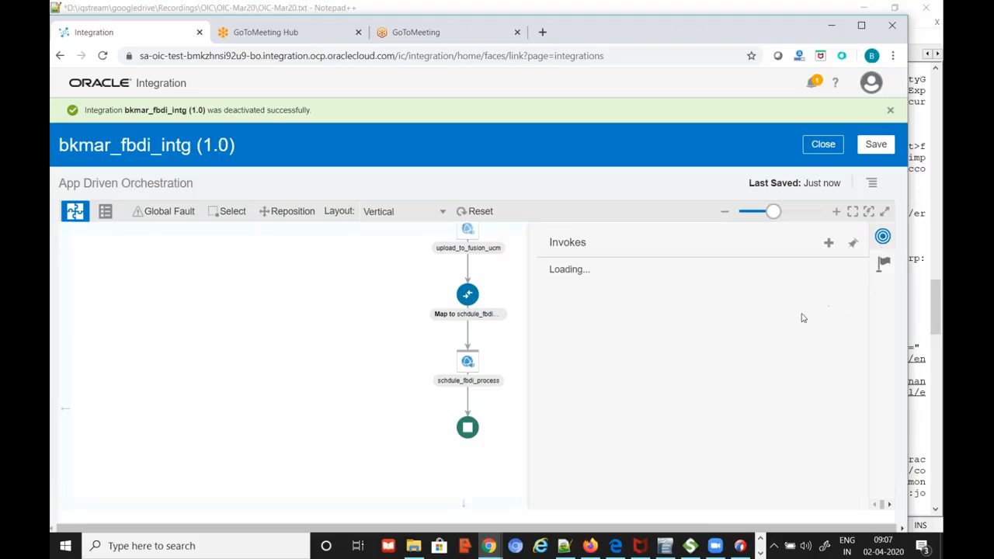
pyautogui.scroll(-2, 781, 330)
pyautogui.click(610, 489)
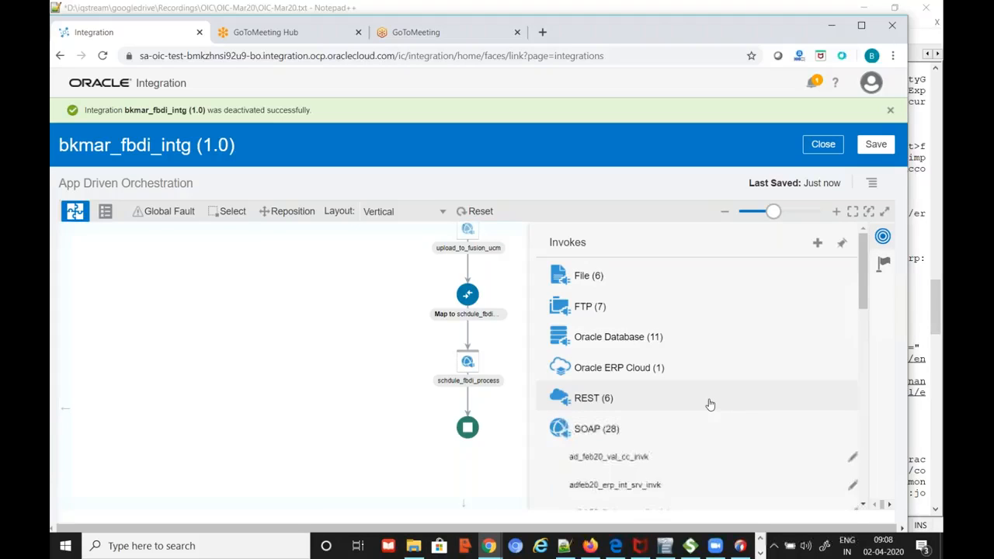
pyautogui.scroll(-3, 709, 404)
pyautogui.scroll(-5, 701, 402)
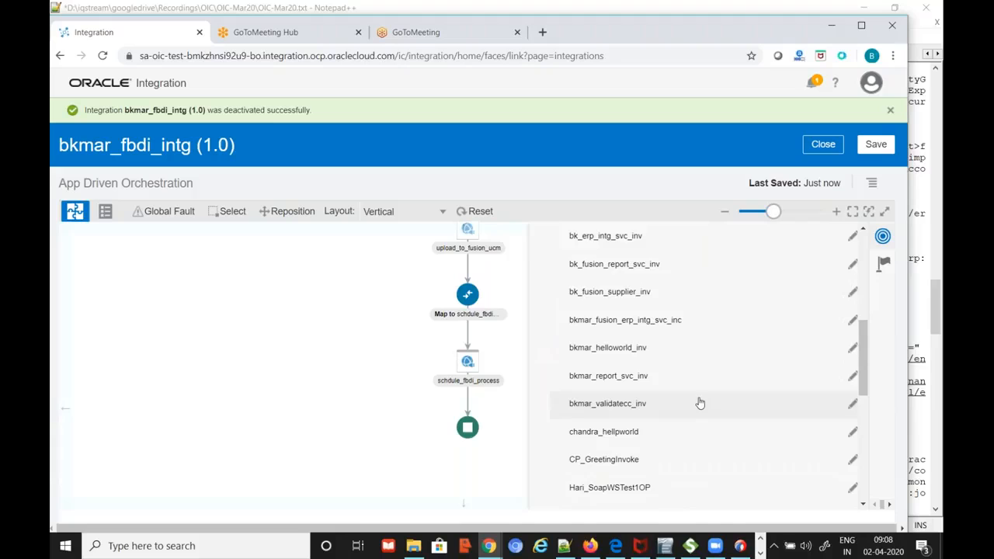
pyautogui.moveTo(644, 321); pyautogui.dragTo(468, 397)
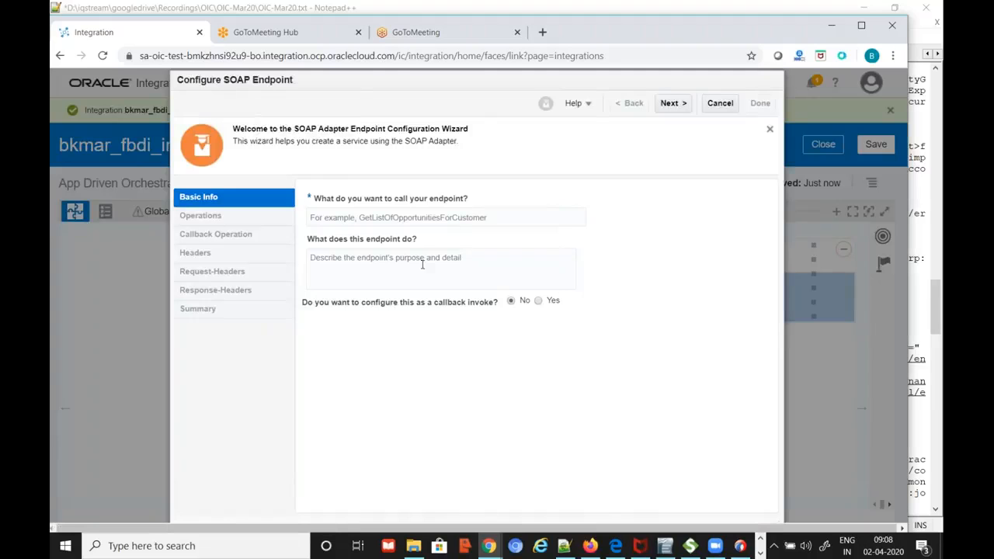
# Enter a placeholder endpoint name and select the getESSJobStatus operation, advancing to the summary
pyautogui.click(492, 217)
pyautogui.write('ssss')
pyautogui.click(674, 105)
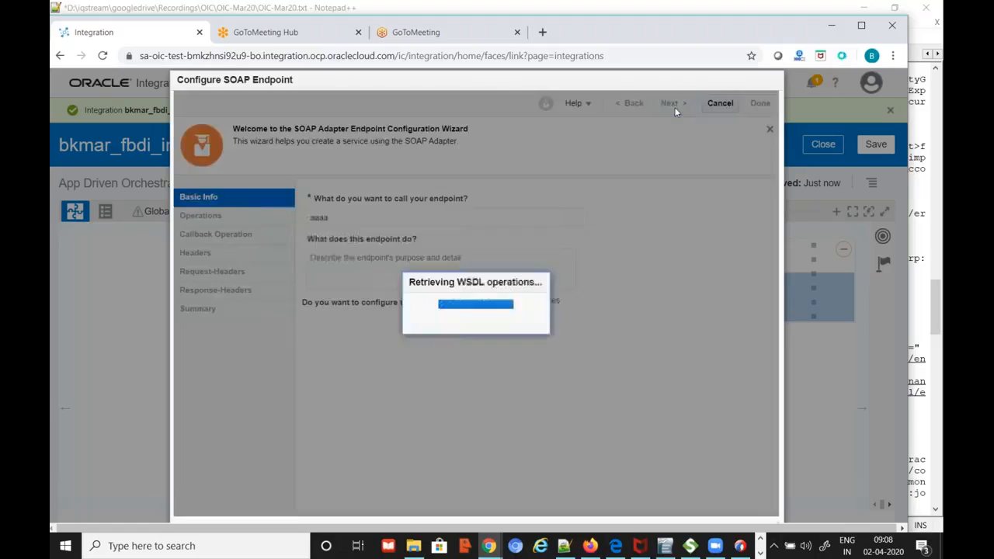
pyautogui.click(534, 245)
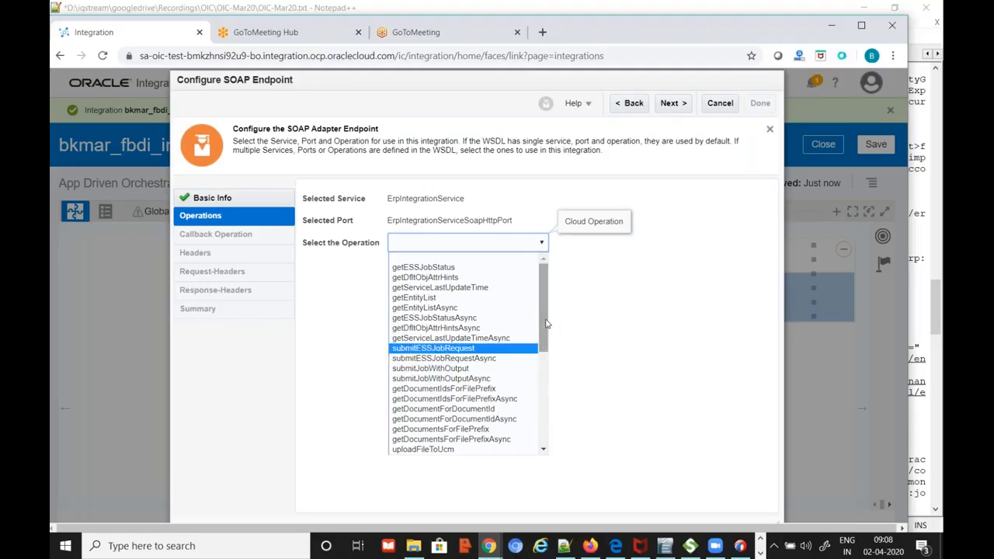
pyautogui.click(430, 269)
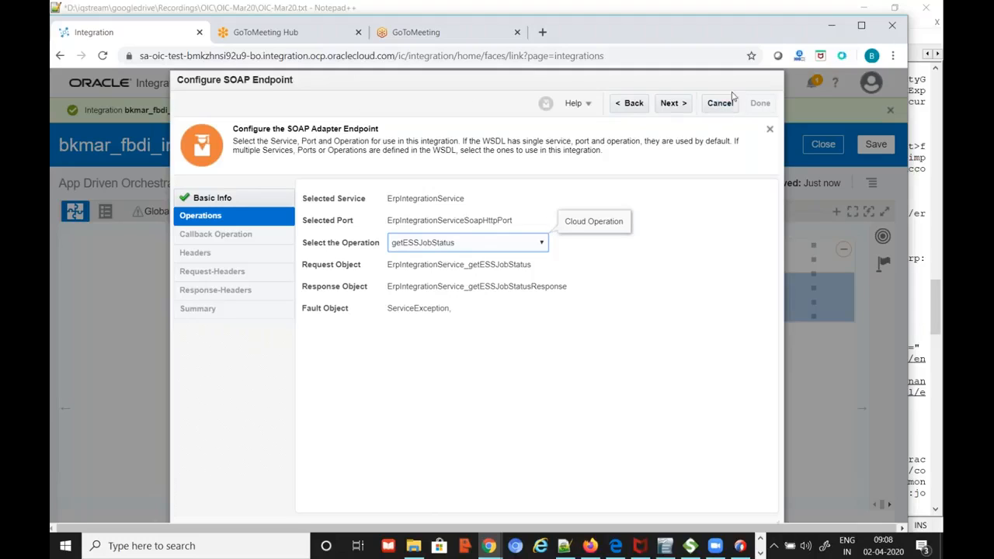
pyautogui.click(671, 104)
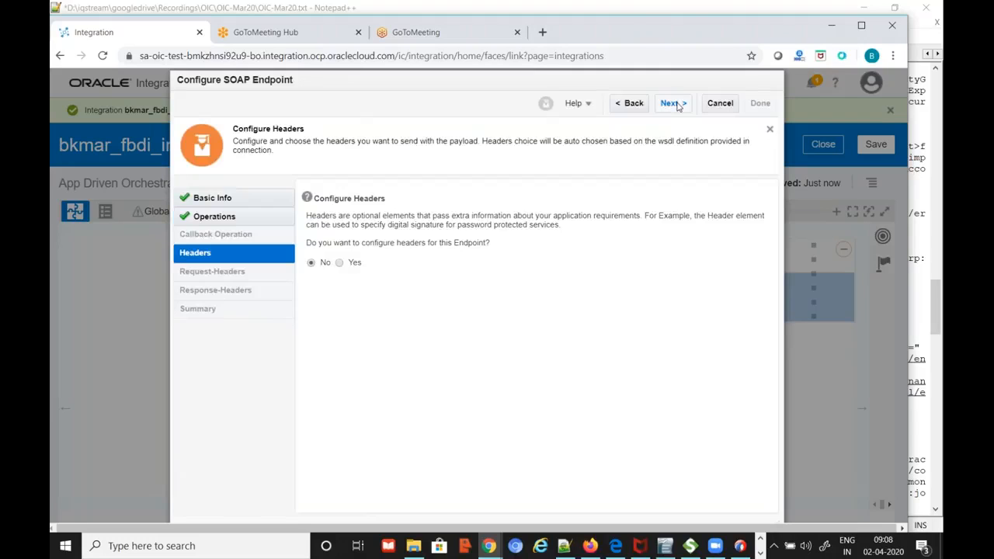
pyautogui.click(671, 104)
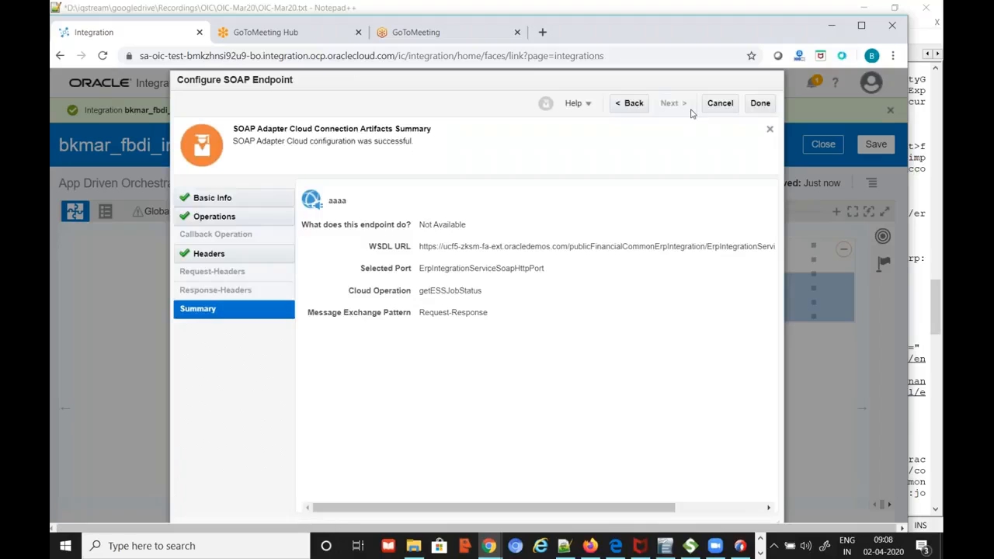
# Go back to Basic Info and rename the endpoint to get_job_status
pyautogui.click(634, 113)
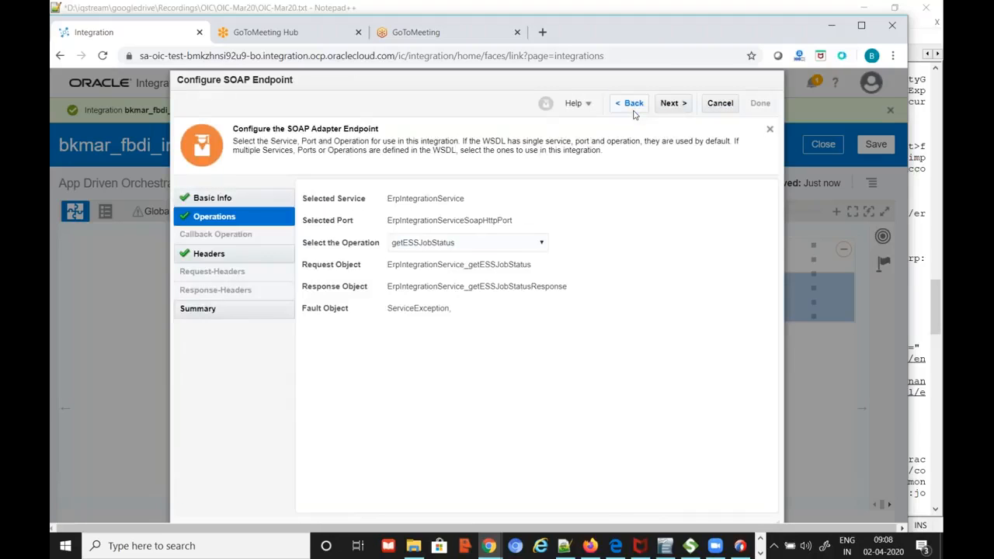
pyautogui.click(634, 108)
pyautogui.doubleClick(403, 221)
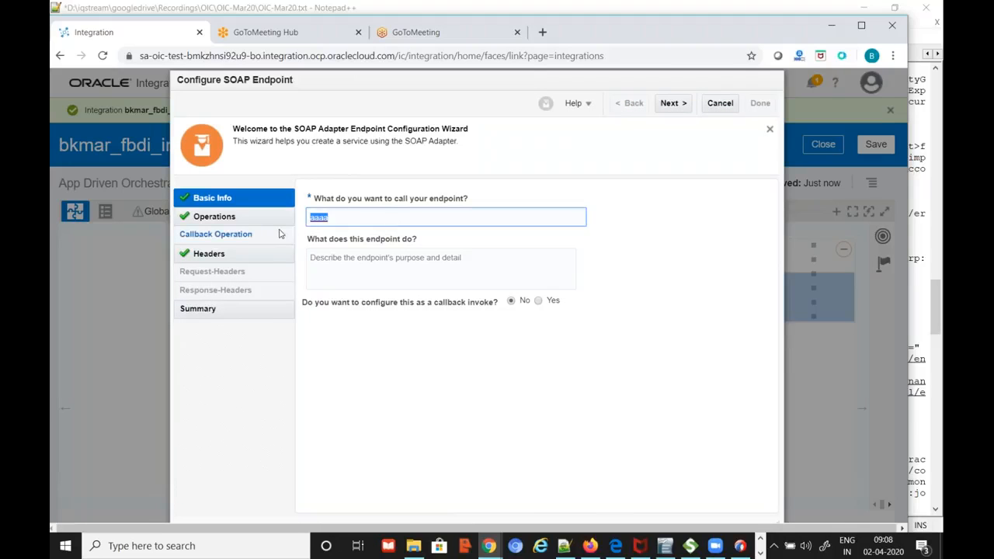
pyautogui.write('gt')
pyautogui.press('BackSpace')
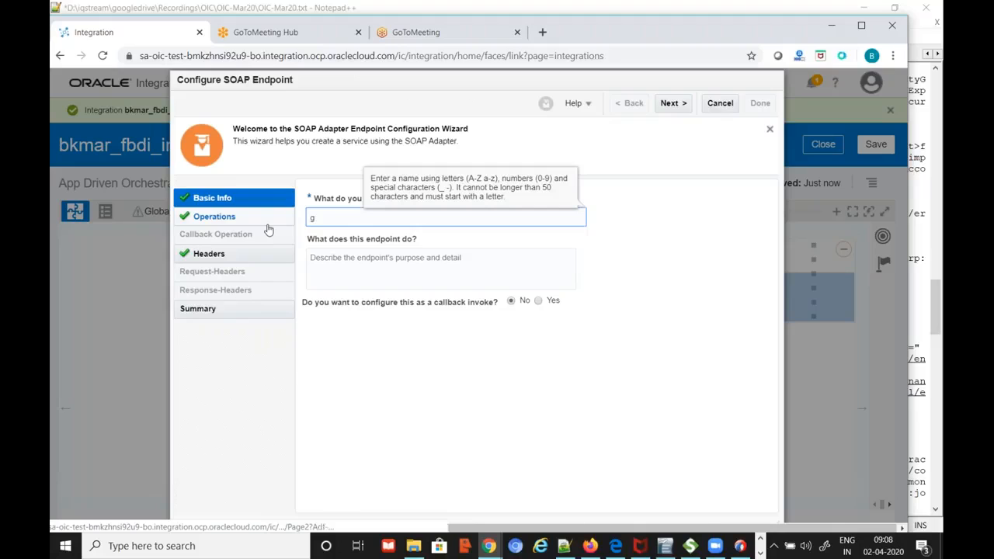
pyautogui.write('et_job_status')
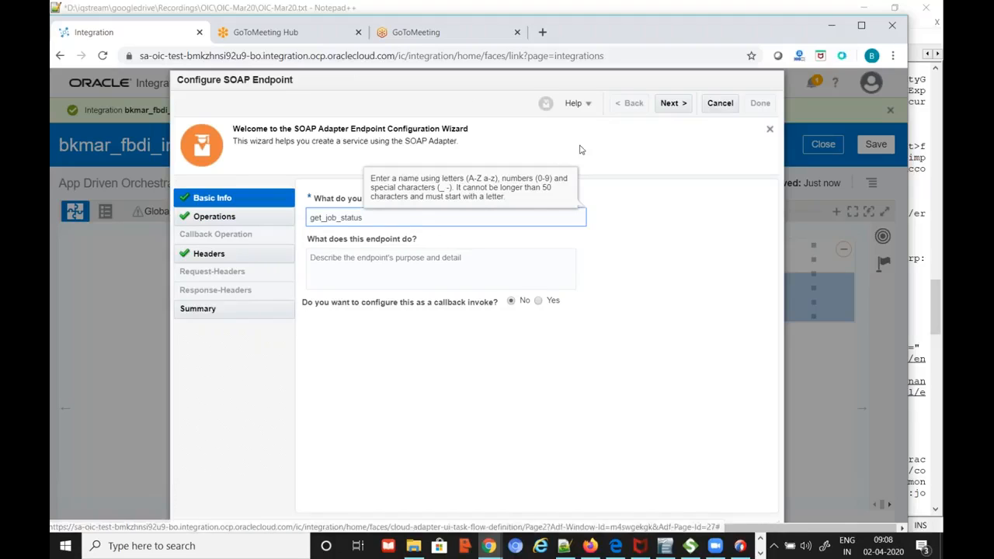
# Reselect getESSJobStatus as the operation and complete the endpoint wizard
pyautogui.click(670, 104)
pyautogui.click(539, 246)
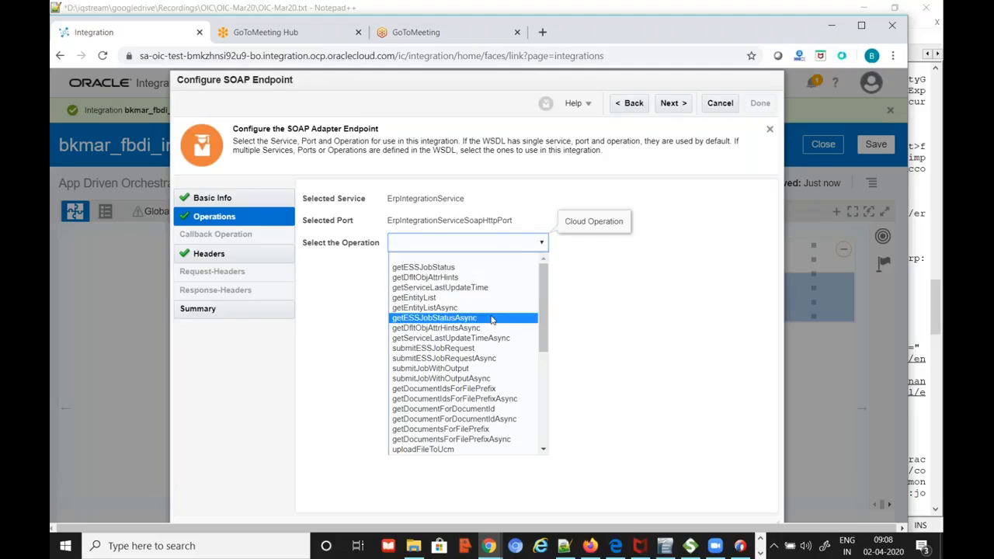
pyautogui.click(447, 267)
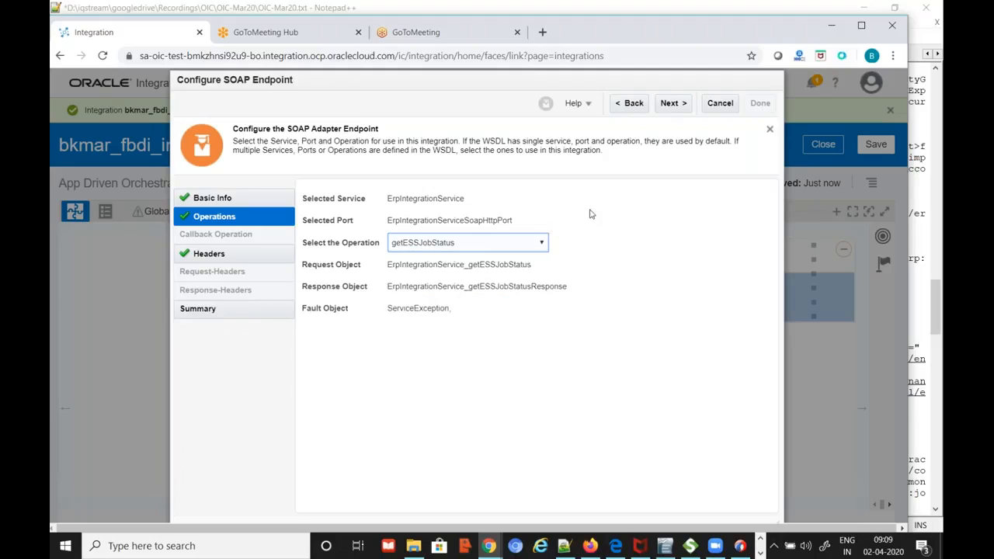
pyautogui.click(676, 107)
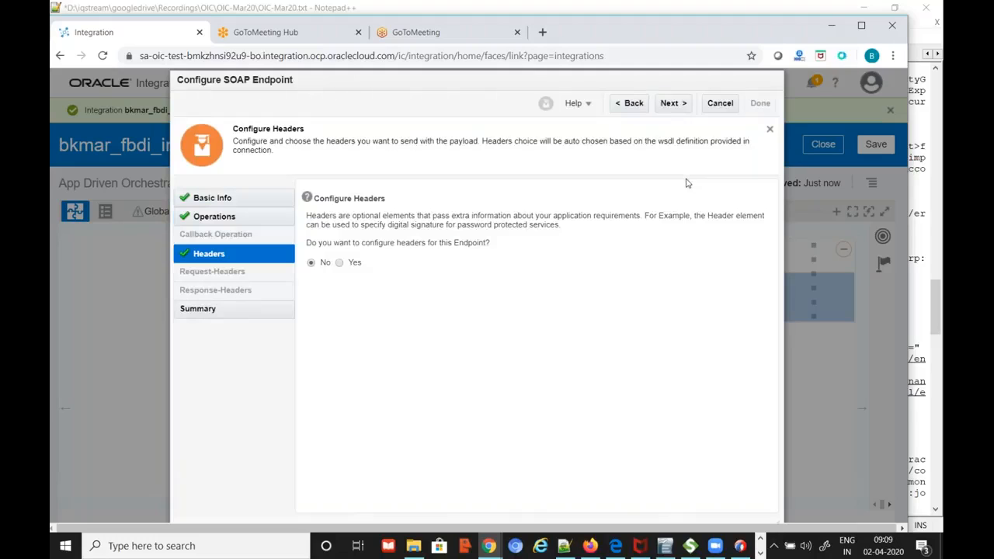
pyautogui.click(674, 104)
pyautogui.click(761, 103)
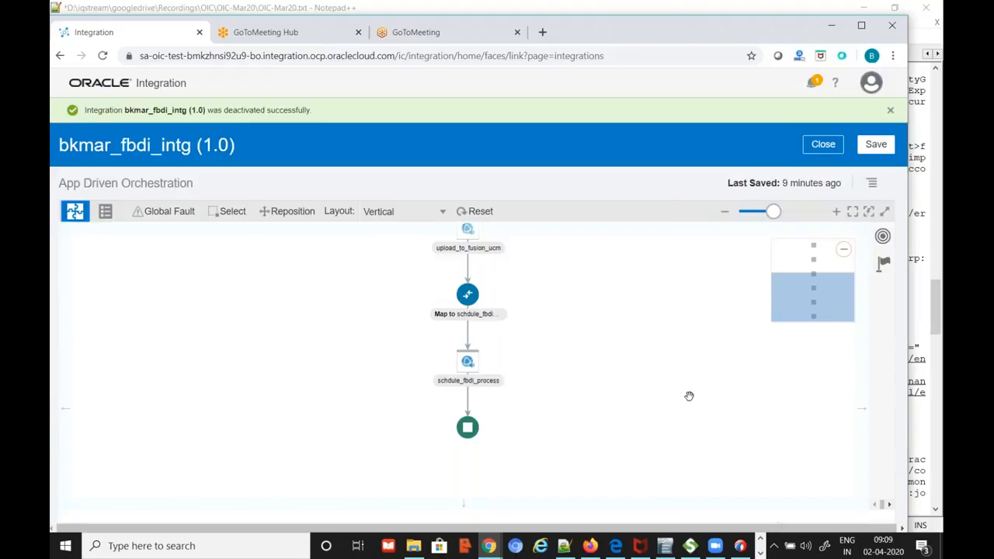
# Map the schdule_fbdi_process result onto getESSJobStatus requestId and apply the mapping
pyautogui.scroll(-2, 635, 414)
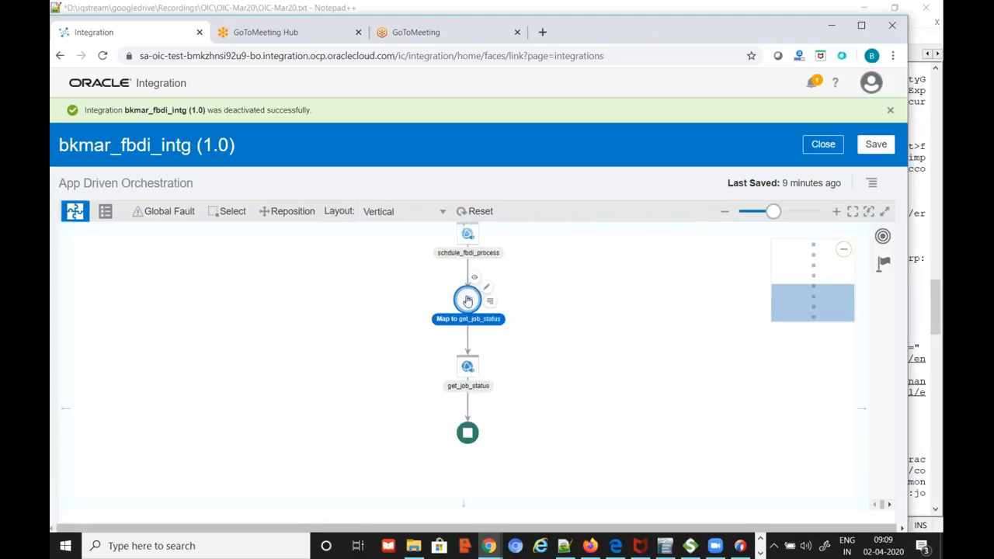
pyautogui.click(506, 297)
pyautogui.click(460, 336)
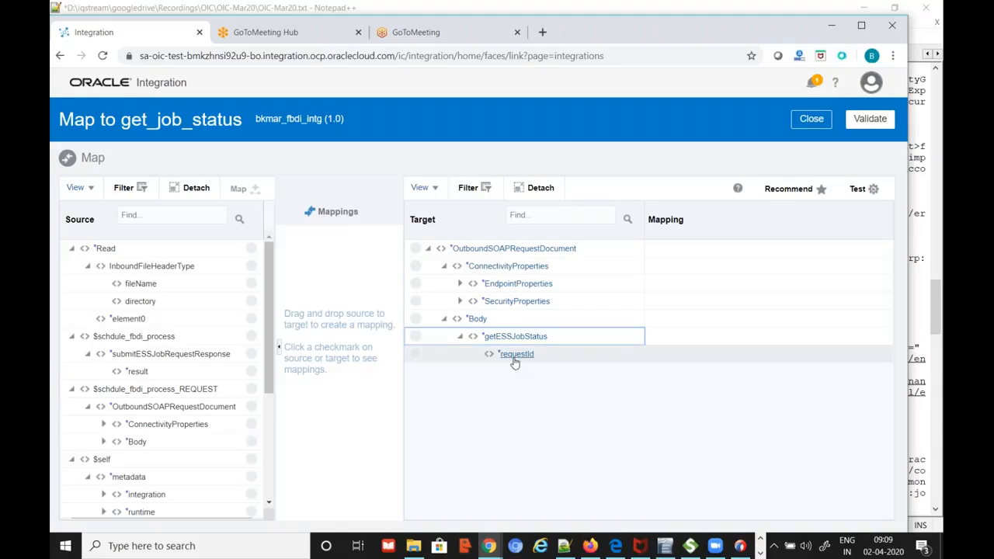
pyautogui.moveTo(515, 362)
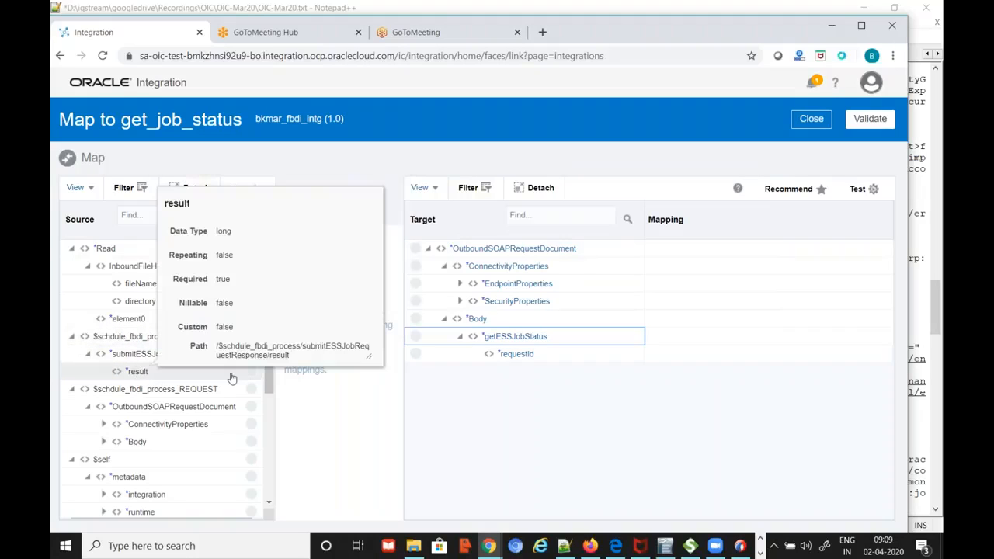
pyautogui.moveTo(230, 373); pyautogui.dragTo(426, 356)
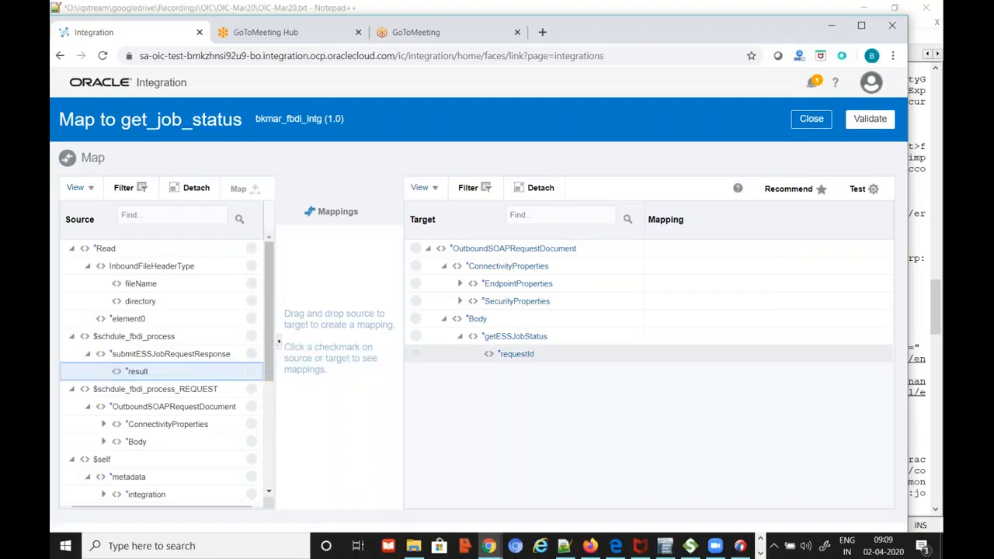
pyautogui.click(818, 124)
pyautogui.click(509, 361)
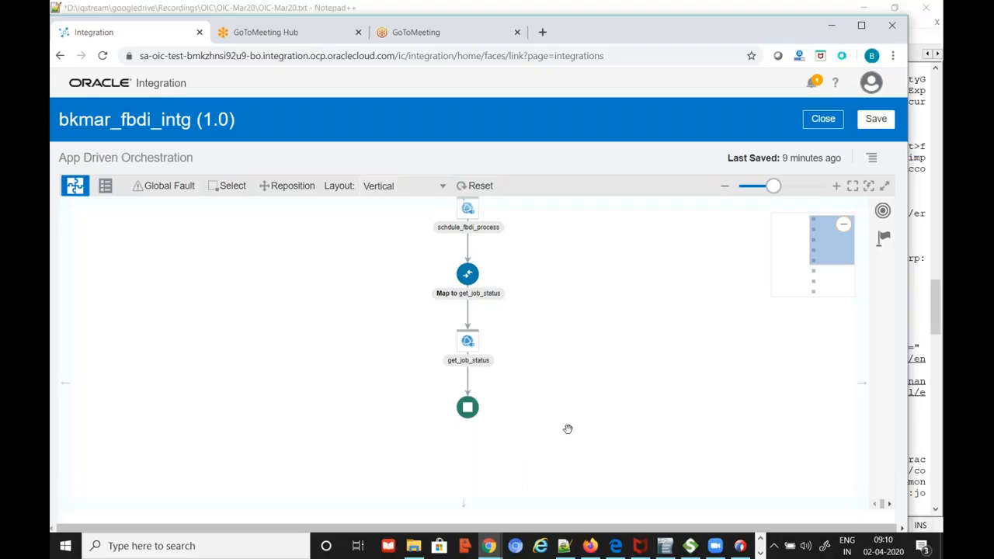
pyautogui.scroll(1, 567, 428)
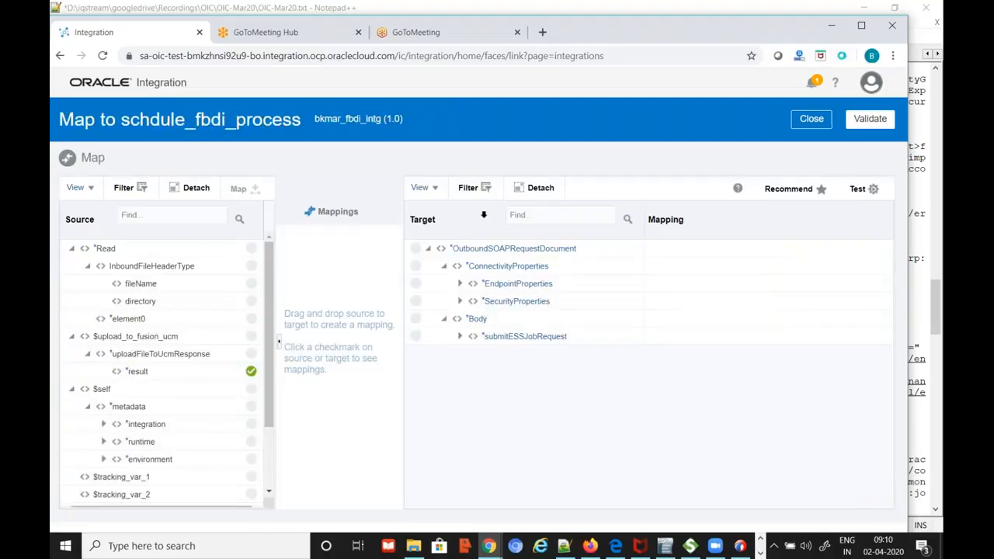
pyautogui.click(459, 336)
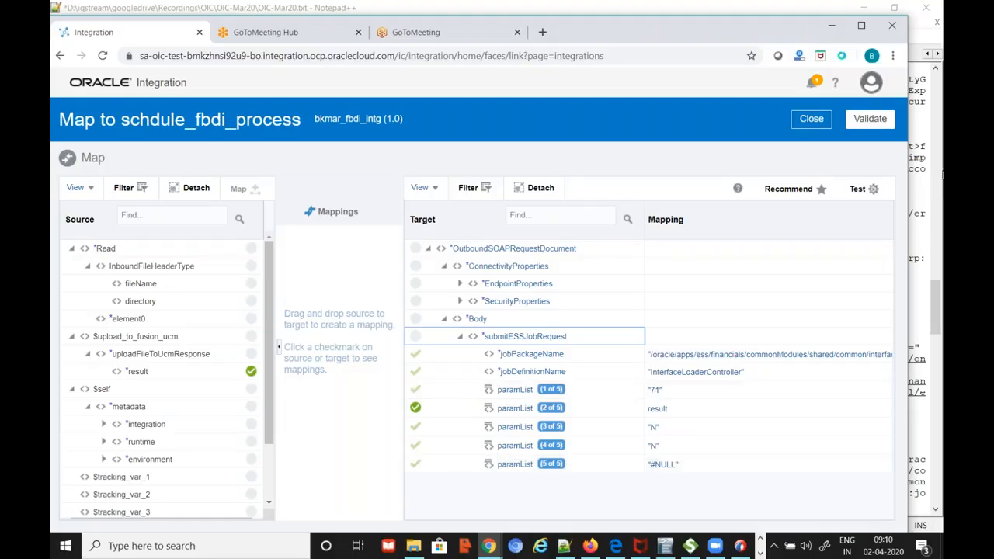
pyautogui.click(811, 118)
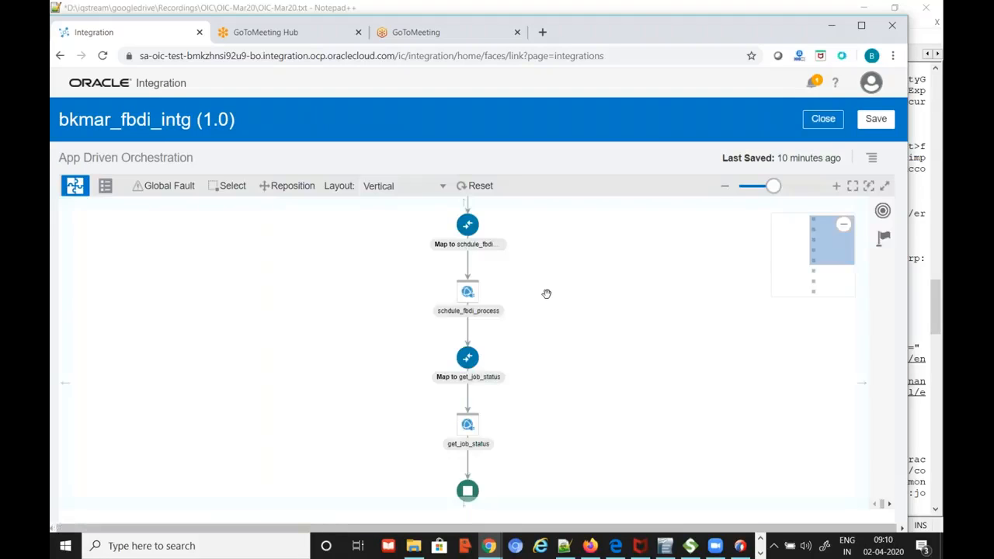
pyautogui.scroll(1, 543, 293)
# Open the upload_to_fusion_ucm mapper and expand uploadFileToUcm > document to review Content, FileName and ContentType
pyautogui.scroll(1, 528, 295)
pyautogui.scroll(-1, 523, 296)
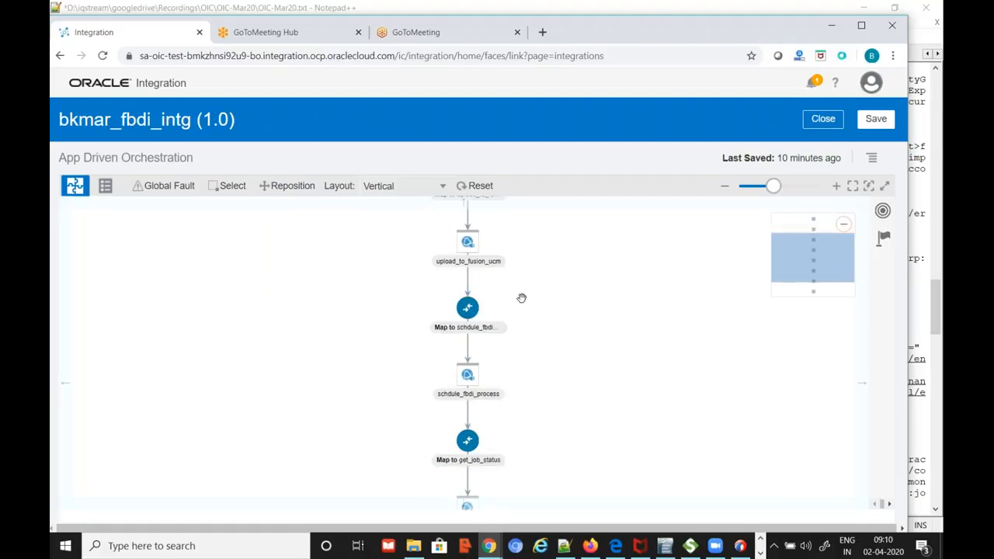
pyautogui.scroll(1, 481, 314)
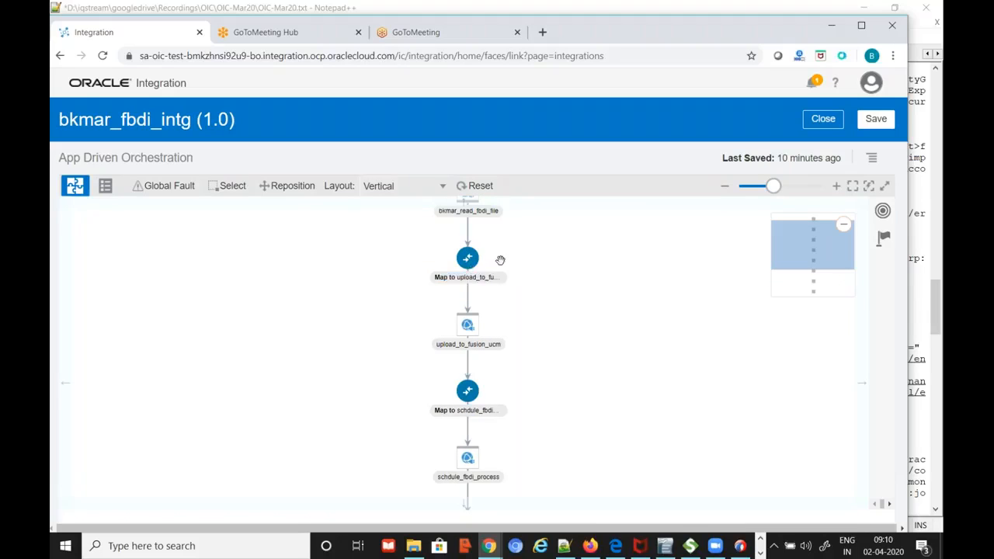
pyautogui.click(481, 256)
pyautogui.click(459, 336)
pyautogui.click(475, 354)
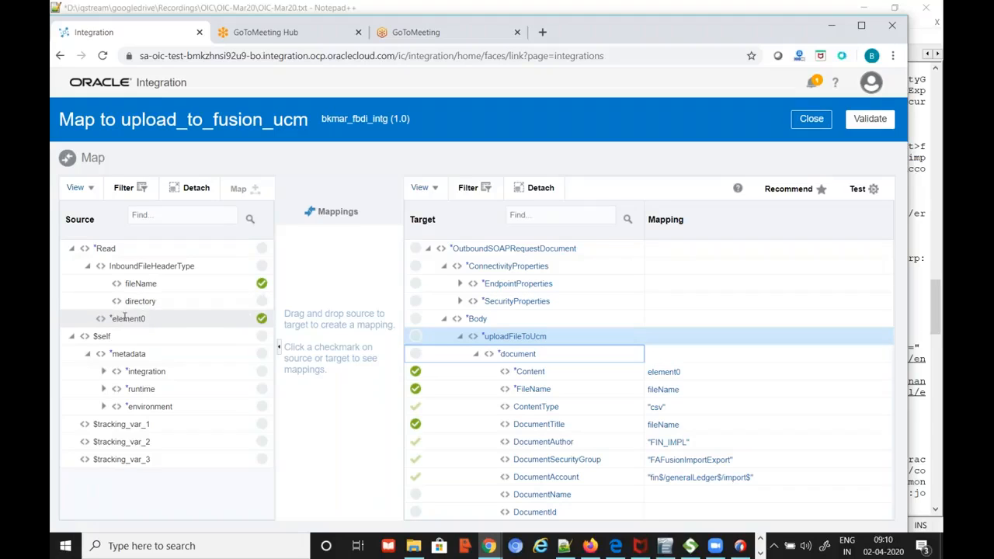
pyautogui.moveTo(137, 323)
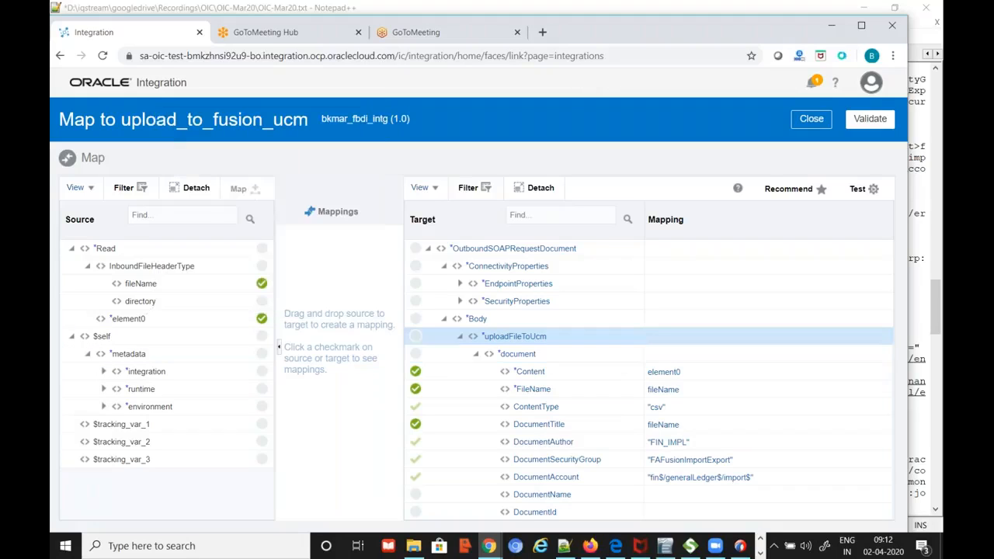
pyautogui.moveTo(650, 33); pyautogui.dragTo(656, 8)
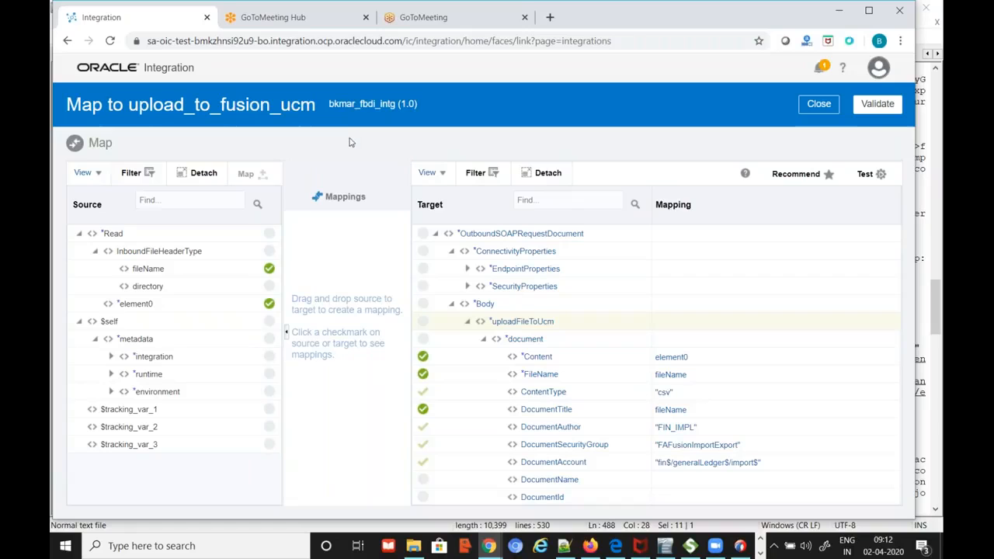
# Show the full ErpIntegrationService WSDL URL on notes line 520 with the pane widened
pyautogui.hotkey('alt', 'Tab')
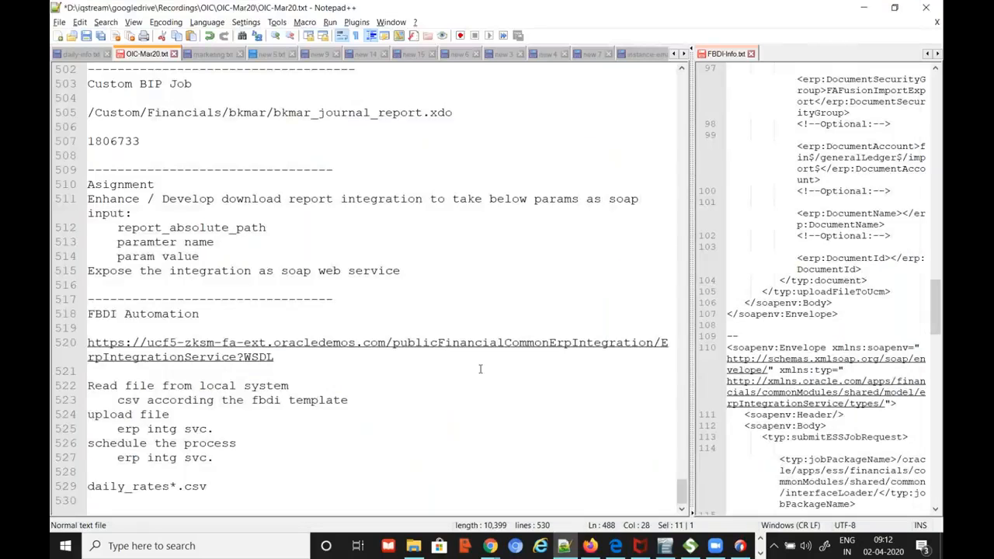
pyautogui.click(318, 355)
pyautogui.moveTo(689, 268); pyautogui.dragTo(841, 311)
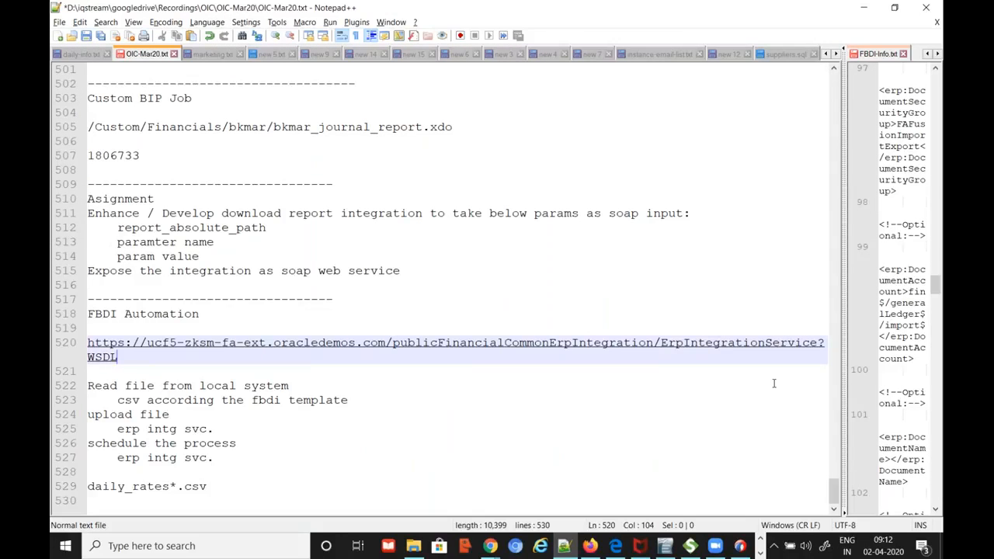
pyautogui.press('Left')
pyautogui.press('Left')
pyautogui.press('Left')
pyautogui.press('Left')
pyautogui.press('Left')
pyautogui.press('Left')
pyautogui.press('Left')
pyautogui.press('Left')
pyautogui.press('Left')
pyautogui.press('Left')
pyautogui.press('Left')
pyautogui.press('Left')
pyautogui.press('Left')
pyautogui.press('Left')
pyautogui.press('Left')
pyautogui.press('Left')
pyautogui.press('Left')
pyautogui.press('Left')
pyautogui.press('Left')
pyautogui.press('Left')
pyautogui.press('Left')
pyautogui.press('Left')
pyautogui.press('Left')
pyautogui.press('Left')
pyautogui.press('Left')
pyautogui.press('Left')
pyautogui.hotkey('shift', 'Right')
pyautogui.hotkey('shift', 'Right')
pyautogui.hotkey('shift', 'Right')
pyautogui.hotkey('shift', 'Right')
pyautogui.hotkey('shift', 'Right')
pyautogui.hotkey('shift', 'Right')
pyautogui.hotkey('shift', 'Right')
pyautogui.hotkey('shift', 'Right')
pyautogui.hotkey('shift', 'Right')
pyautogui.hotkey('shift', 'Right')
pyautogui.hotkey('shift', 'Right')
pyautogui.hotkey('shift', 'Right')
pyautogui.hotkey('shift', 'Right')
pyautogui.hotkey('shift', 'Right')
pyautogui.hotkey('shift', 'Right')
pyautogui.hotkey('shift', 'Right')
pyautogui.hotkey('shift', 'Right')
pyautogui.hotkey('shift', 'Right')
pyautogui.hotkey('shift', 'Right')
pyautogui.hotkey('shift', 'Right')
pyautogui.hotkey('shift', 'Right')
pyautogui.hotkey('ctrl', 'c')
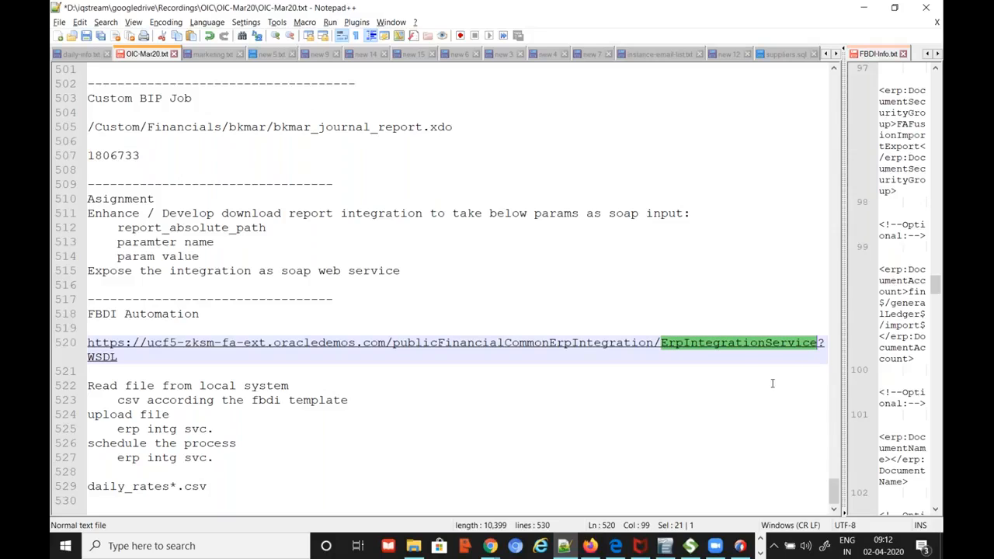
pyautogui.click(490, 546)
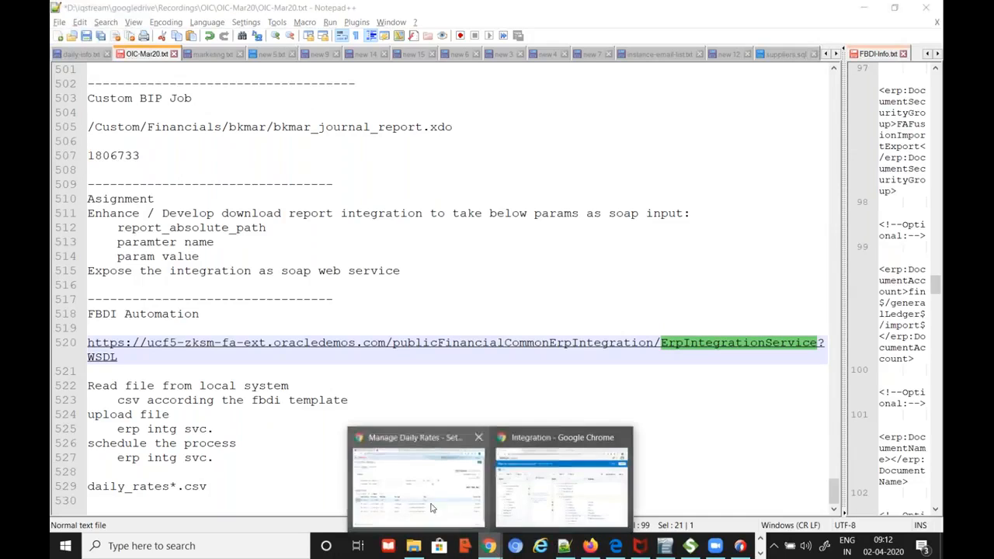
# Switch to the Manage Daily Rates window and expand the Navigator's full work-area list
pyautogui.click(447, 517)
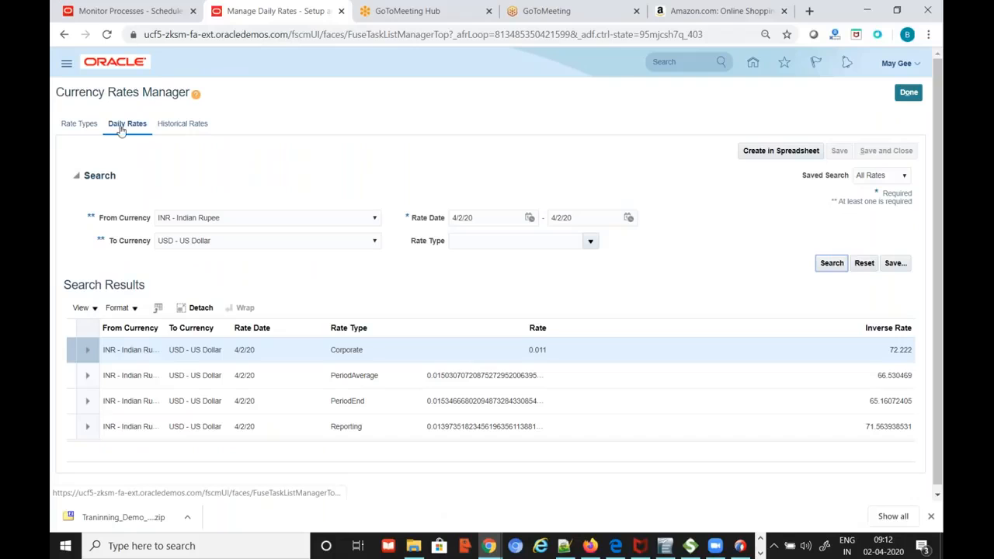
pyautogui.click(66, 68)
pyautogui.scroll(-5, 621, 458)
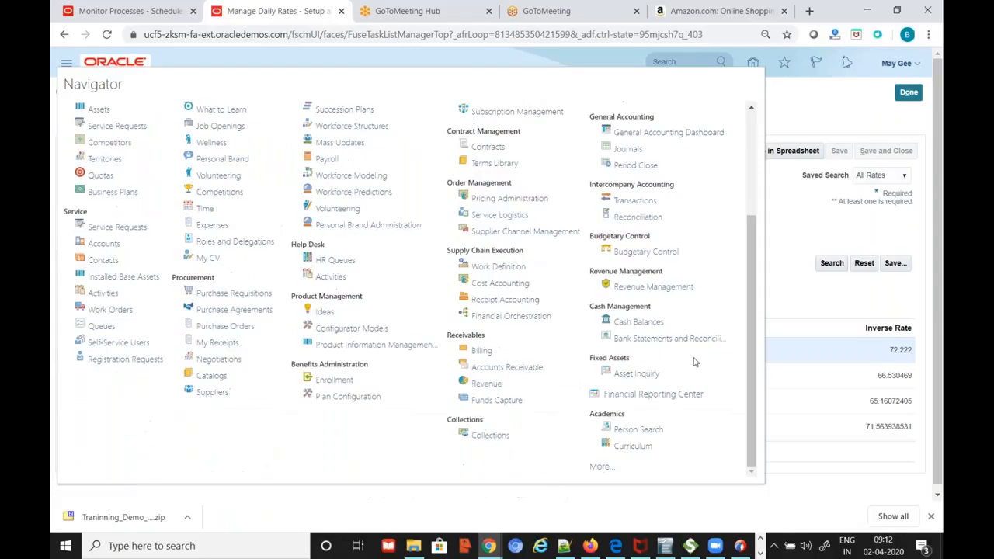
pyautogui.click(602, 460)
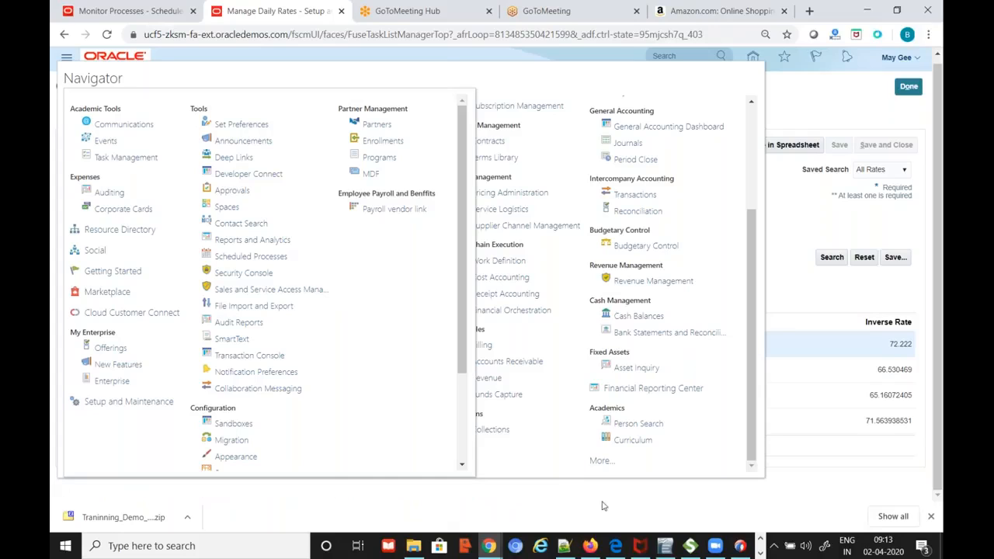
# Return to the Oracle Integration browser window
pyautogui.moveTo(697, 553)
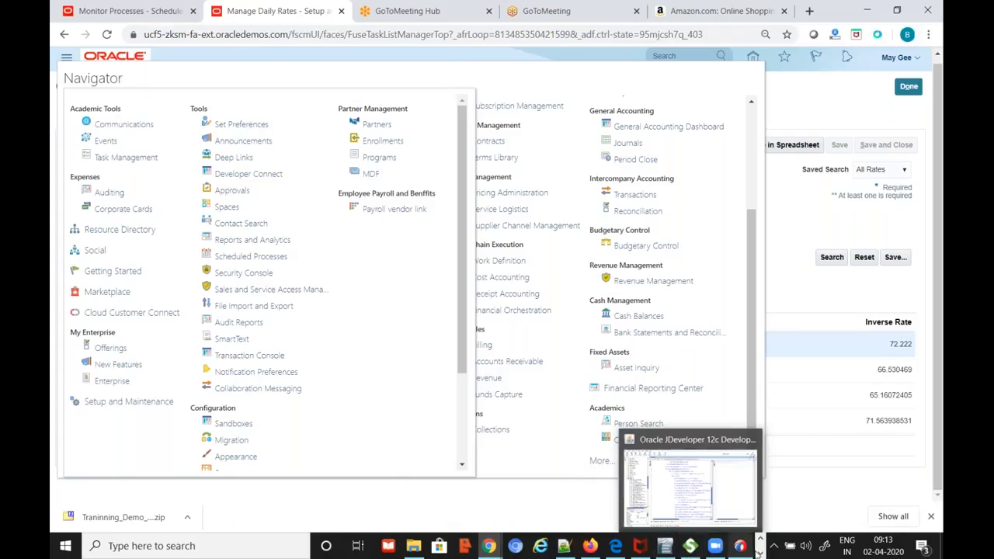
pyautogui.click(761, 553)
pyautogui.click(761, 539)
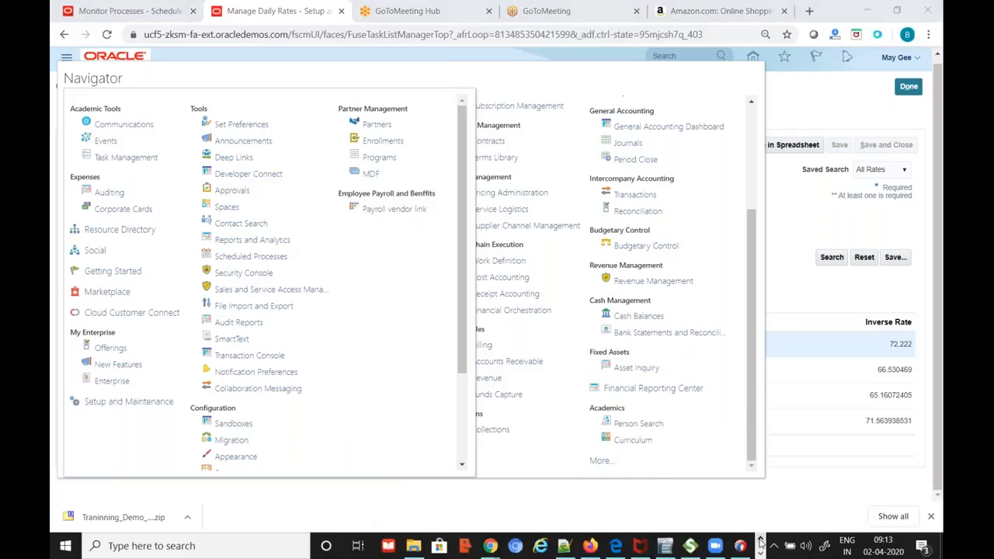
pyautogui.moveTo(489, 546)
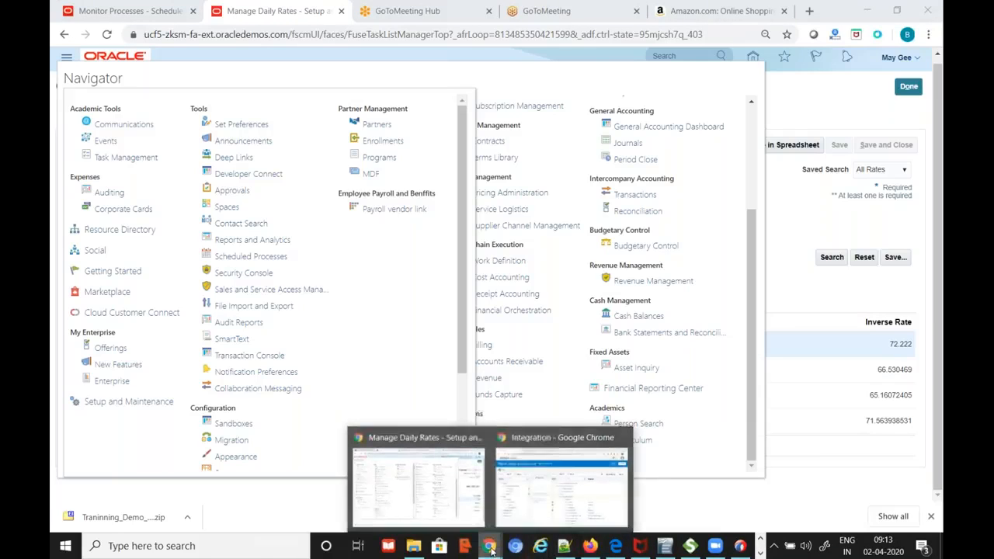
pyautogui.click(548, 497)
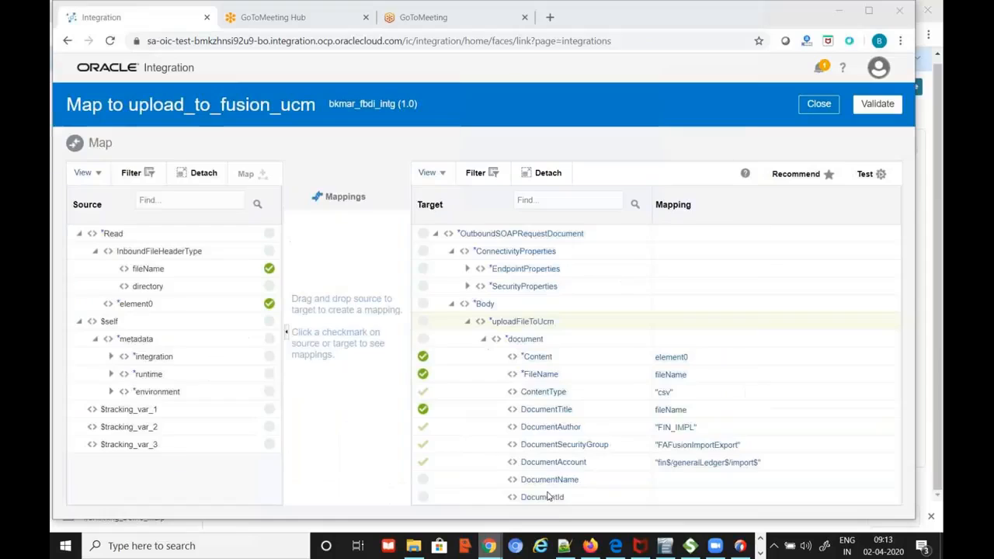
# Close the upload_to_fusion_ucm mapper and scroll the bkmar_fbdi_intg canvas back to the top
pyautogui.click(824, 107)
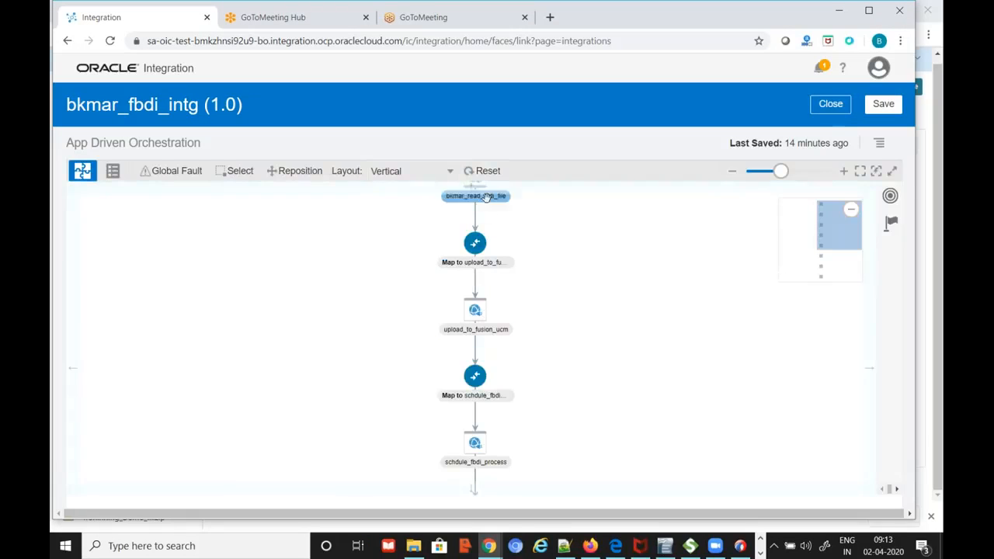
pyautogui.scroll(1, 573, 288)
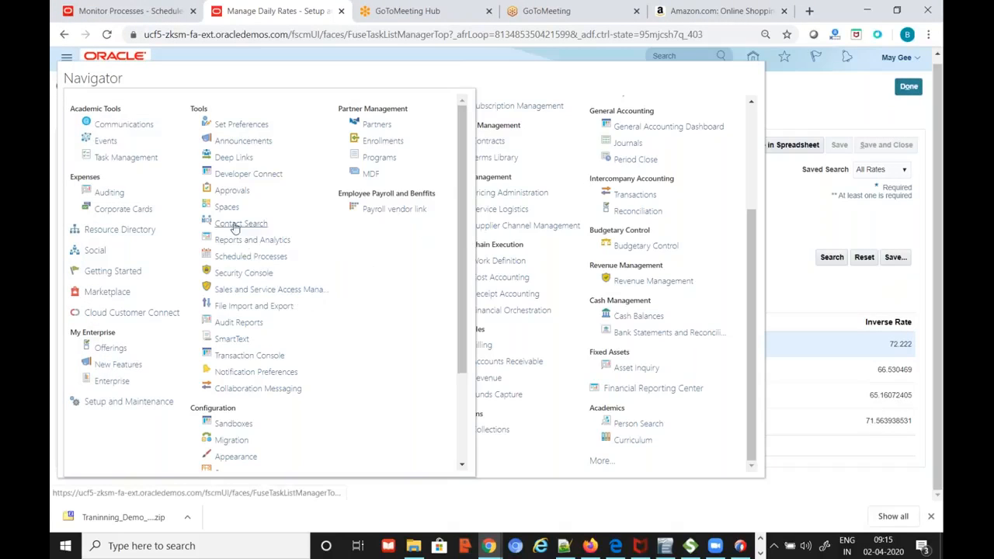
# Search the Developer Connect web services for 'Erp Integration'
pyautogui.click(256, 174)
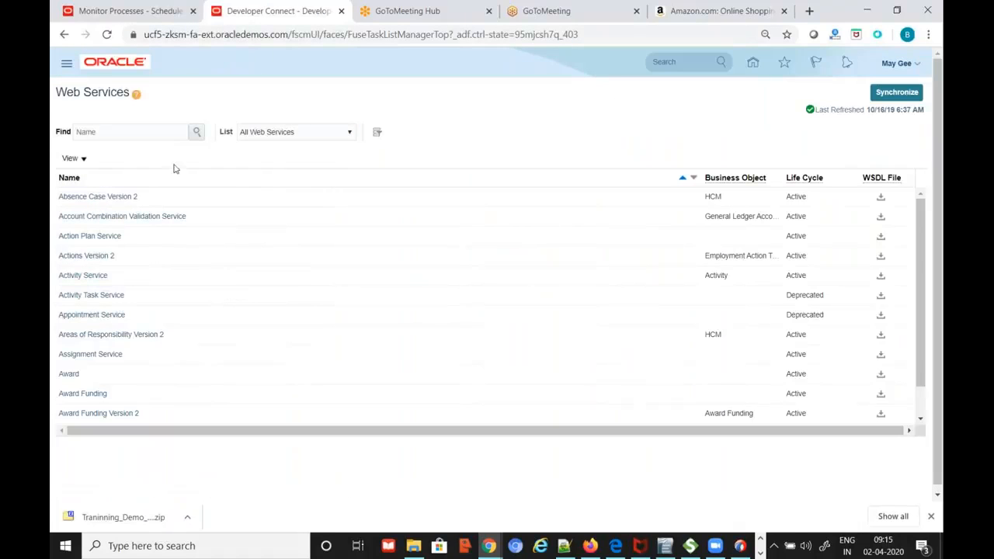
pyautogui.click(134, 134)
pyautogui.hotkey('ctrl', 'v')
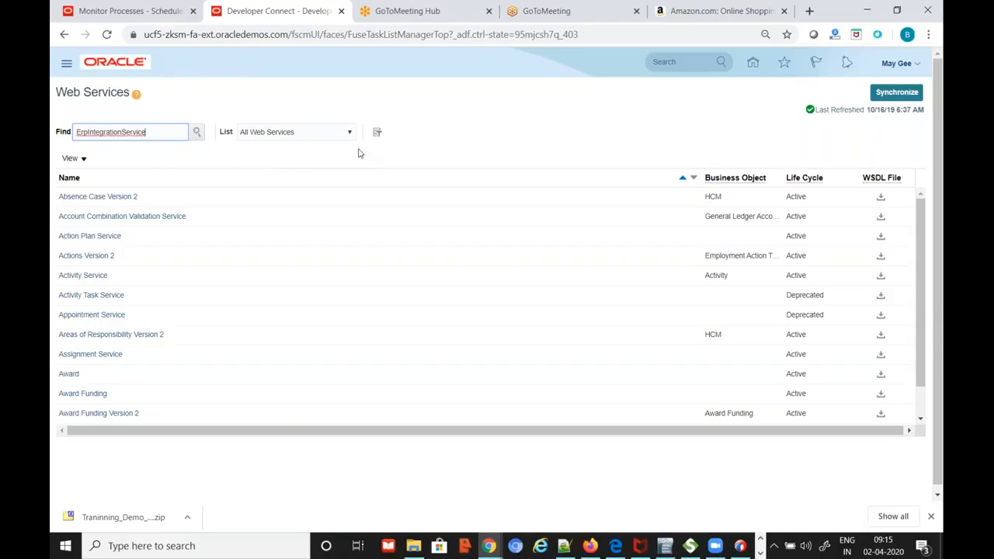
pyautogui.click(196, 132)
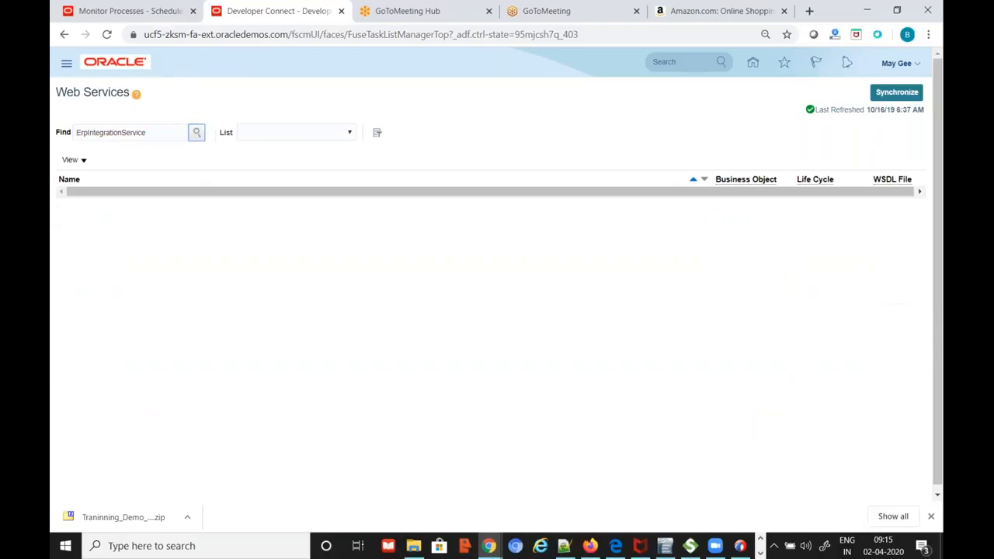
pyautogui.click(162, 134)
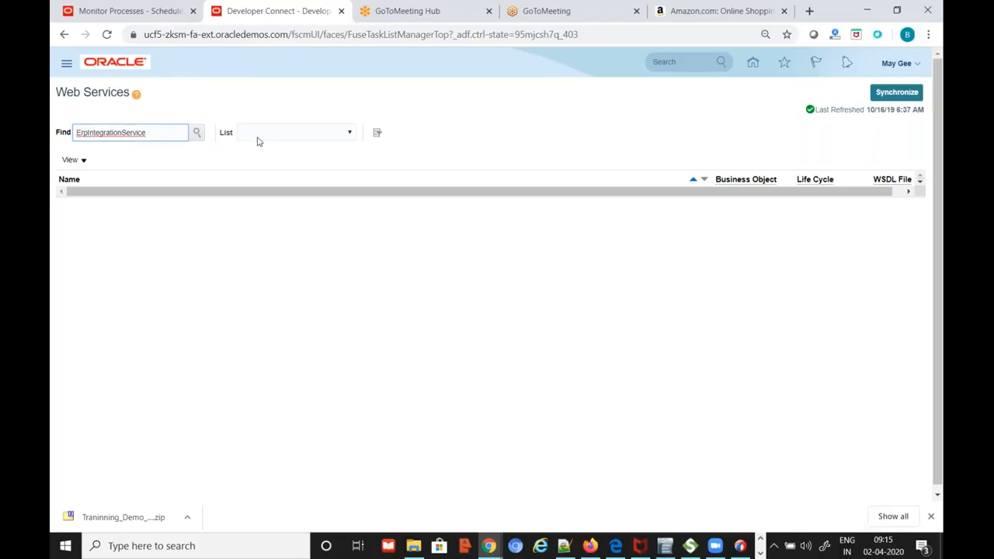
pyautogui.press('BackSpace')
pyautogui.press('BackSpace')
pyautogui.press('BackSpace')
pyautogui.press('BackSpace')
pyautogui.press('BackSpace')
pyautogui.press('BackSpace')
pyautogui.press('BackSpace')
pyautogui.press('BackSpace')
pyautogui.press('BackSpace')
pyautogui.press('BackSpace')
pyautogui.press('BackSpace')
pyautogui.press('BackSpace')
pyautogui.press('BackSpace')
pyautogui.press('BackSpace')
pyautogui.press('BackSpace')
pyautogui.press('BackSpace')
pyautogui.press('BackSpace')
pyautogui.press('BackSpace')
pyautogui.write('Integration')
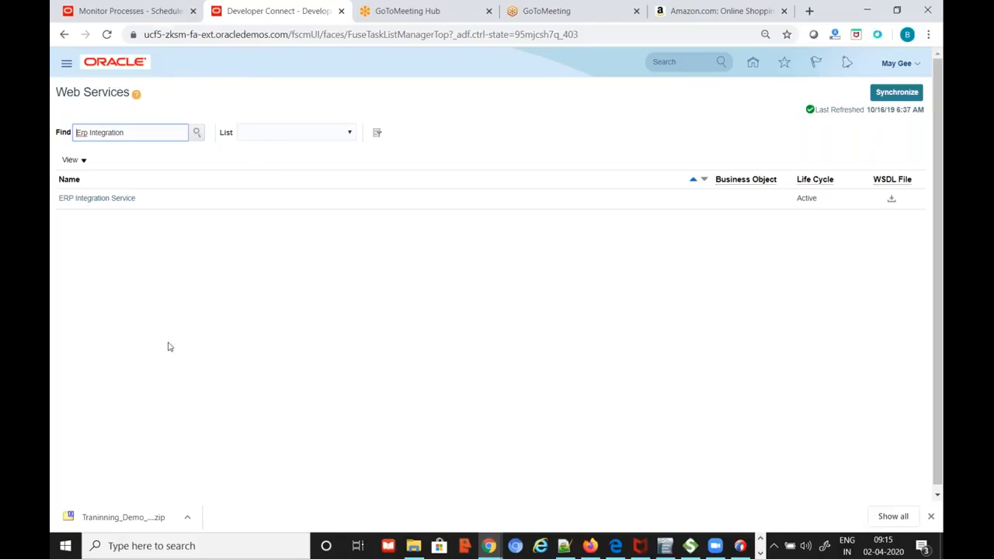
# Open the ERP Integration Service summary and copy its WSDL file URL
pyautogui.click(118, 199)
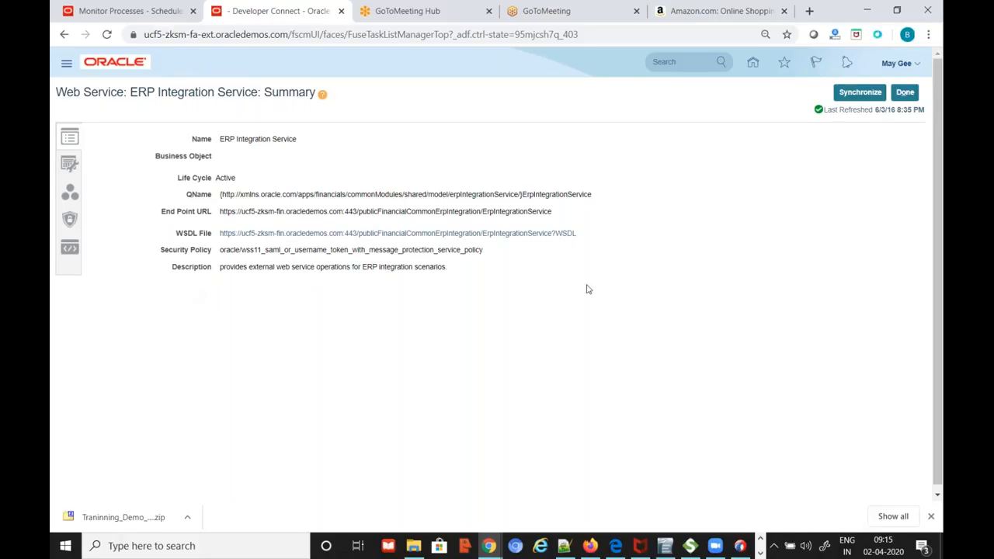
pyautogui.moveTo(592, 241); pyautogui.dragTo(221, 242)
pyautogui.hotkey('ctrl', 'c')
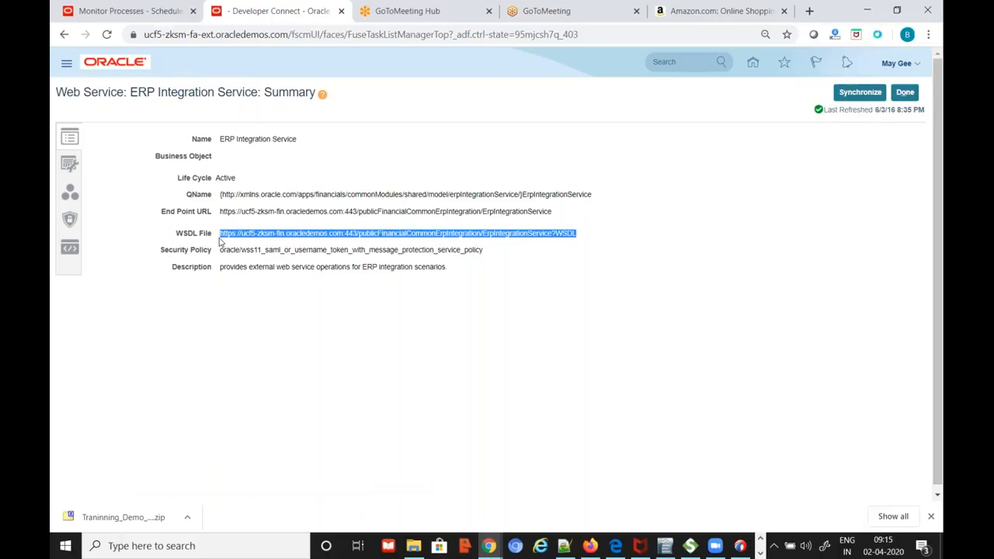
pyautogui.hotkey('alt', 'Tab')
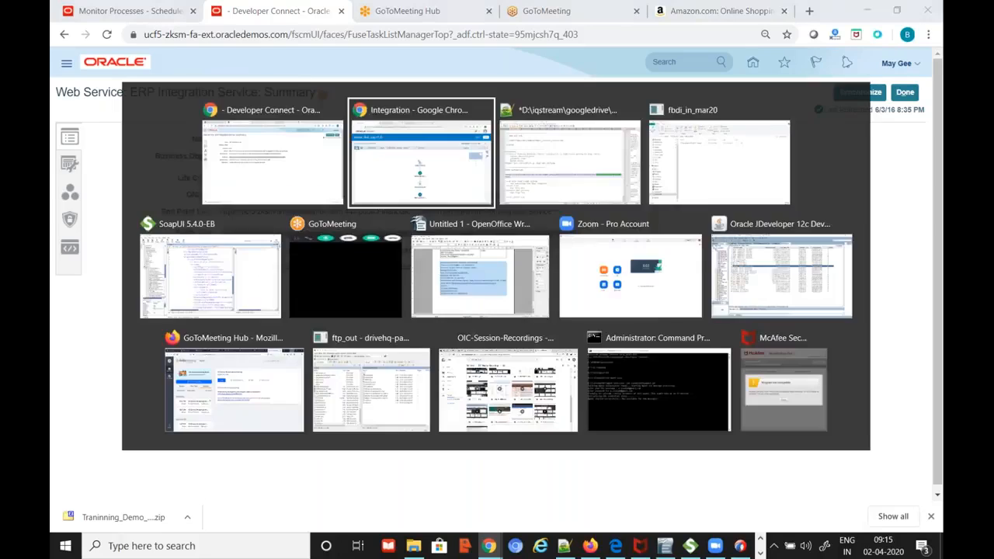
# Paste the ErpIntegrationService WSDL URL as line 521 in the Notepad++ FBDI notes, selecting up to :443
pyautogui.hotkey('alt', 'Tab')
pyautogui.click(271, 353)
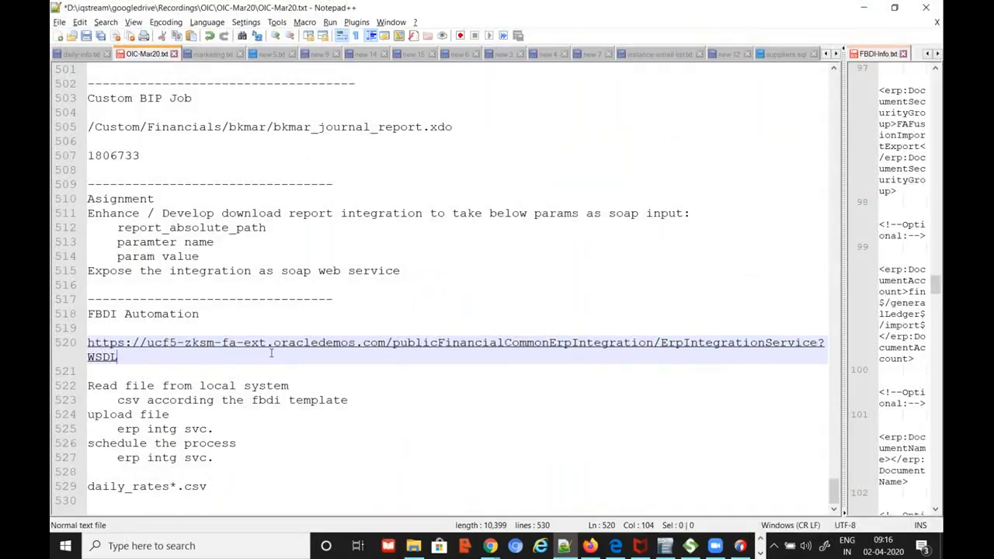
pyautogui.press('Return')
pyautogui.hotkey('ctrl', 'v')
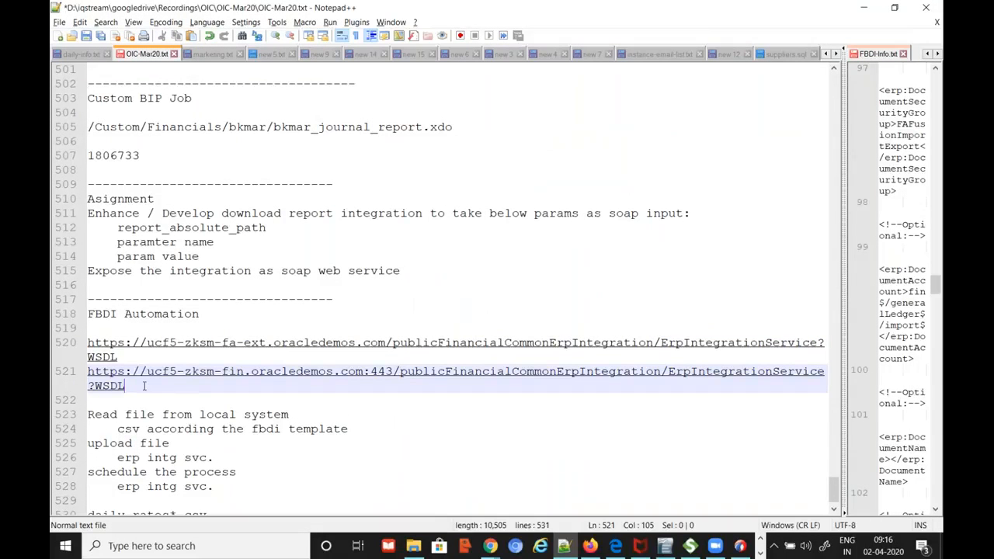
pyautogui.click(299, 361)
pyautogui.press('Down')
pyautogui.hotkey('shift', 'Right')
pyautogui.hotkey('shift', 'Right')
pyautogui.hotkey('shift', 'Right')
pyautogui.hotkey('shift', 'Right')
pyautogui.hotkey('shift', 'Right')
pyautogui.hotkey('shift', 'Right')
pyautogui.hotkey('shift', 'Right')
pyautogui.hotkey('shift', 'Right')
pyautogui.hotkey('shift', 'Right')
pyautogui.hotkey('shift', 'Right')
pyautogui.hotkey('shift', 'Right')
pyautogui.hotkey('shift', 'Right')
pyautogui.hotkey('shift', 'Right')
pyautogui.hotkey('shift', 'Right')
pyautogui.hotkey('shift', 'Right')
pyautogui.hotkey('shift', 'Right')
pyautogui.hotkey('shift', 'Right')
pyautogui.hotkey('shift', 'Right')
pyautogui.hotkey('shift', 'Right')
pyautogui.hotkey('shift', 'Right')
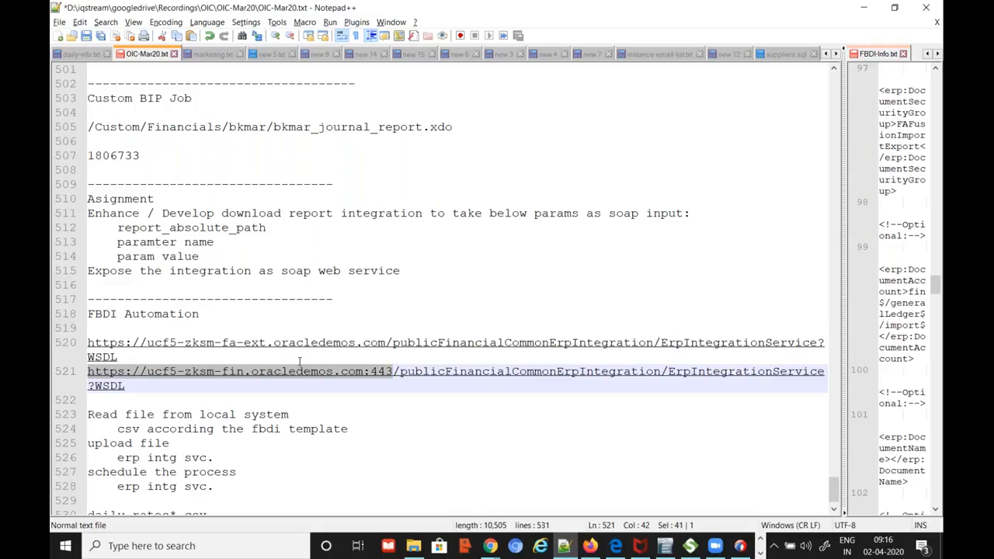
pyautogui.hotkey('alt', 'Tab')
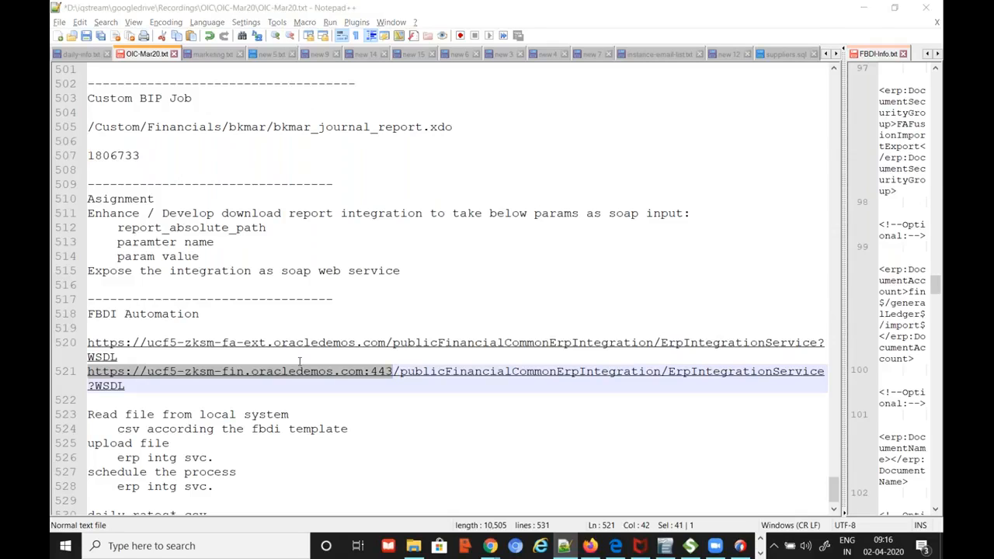
pyautogui.hotkey('alt', 'Tab')
pyautogui.hotkey('alt', 'Tab')
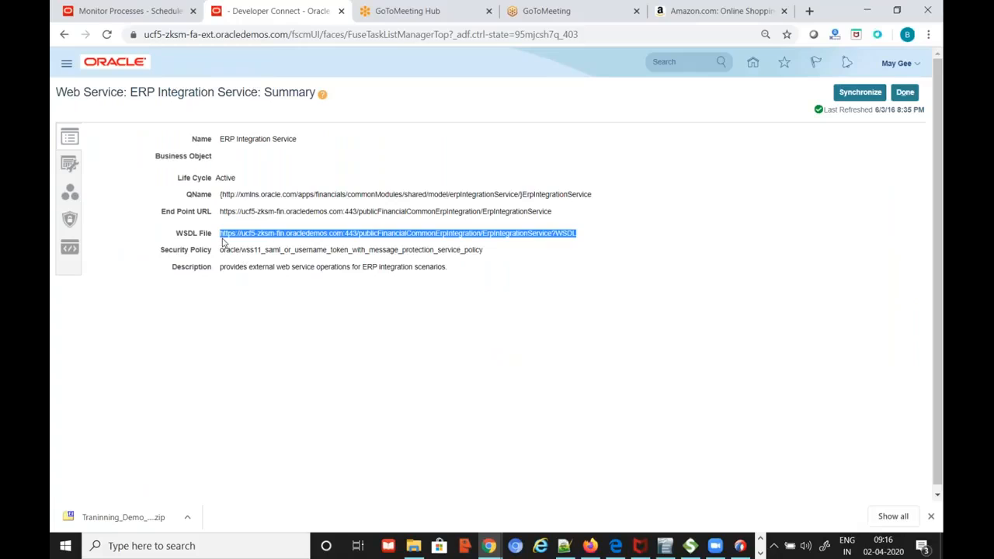
# Open the uploadFileToUcm operation and show its Document Information SDO attributes
pyautogui.click(70, 166)
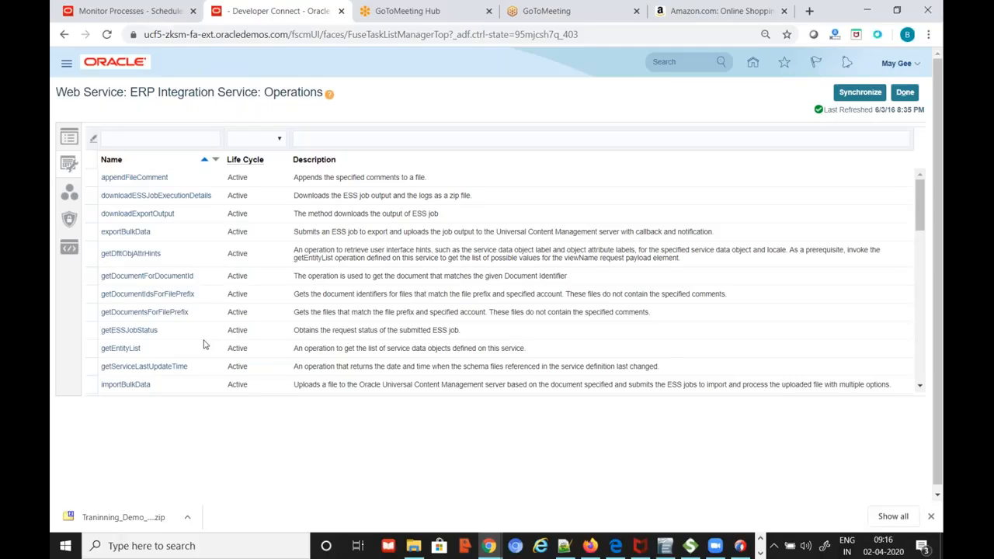
pyautogui.scroll(-3, 257, 337)
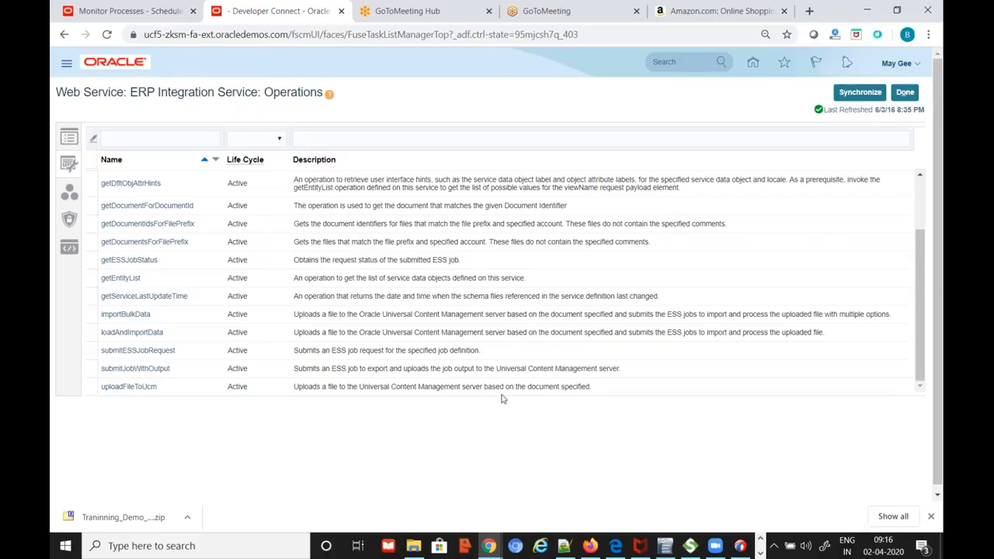
pyautogui.click(133, 387)
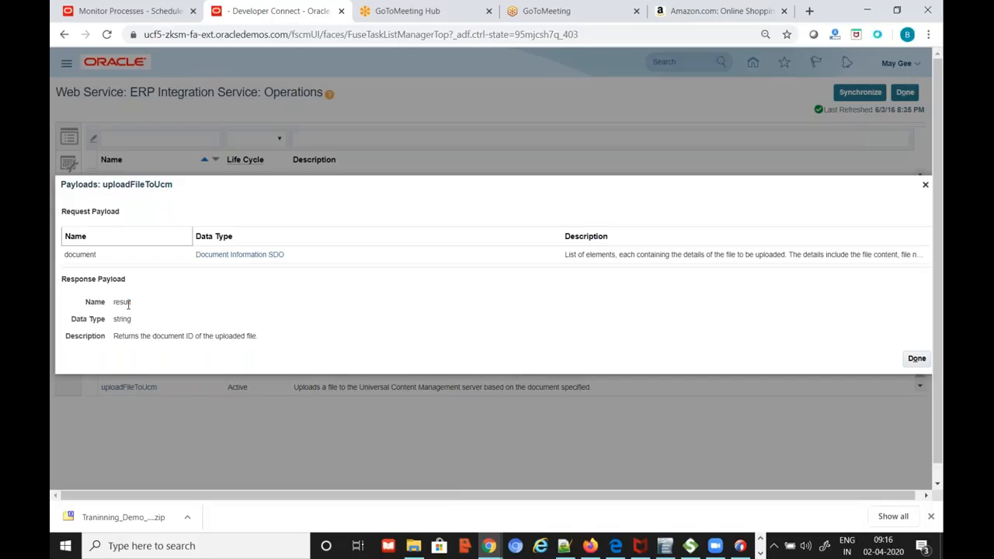
pyautogui.click(237, 255)
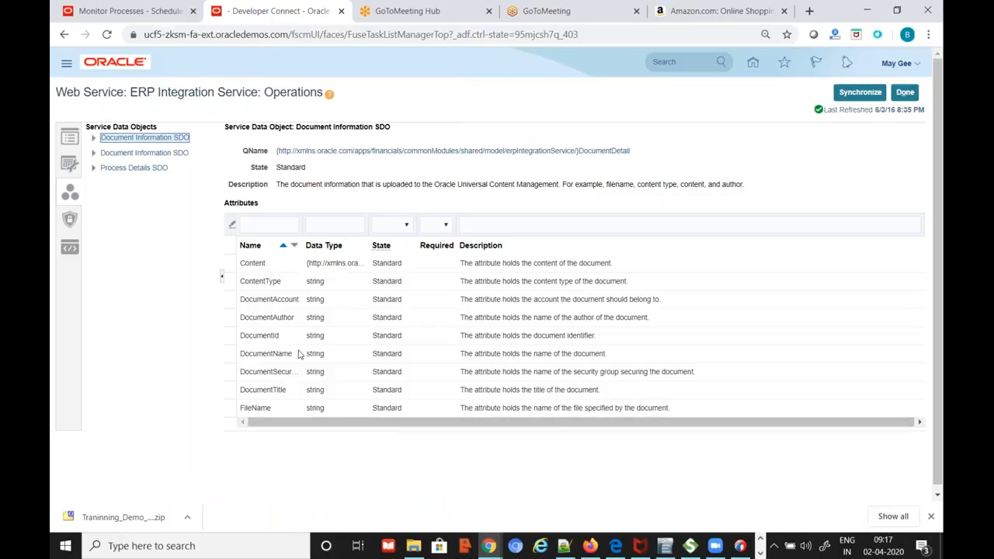
# Widen the Name column and view the second Document Information SDO and the Process Details SDO
pyautogui.moveTo(301, 247); pyautogui.dragTo(386, 303)
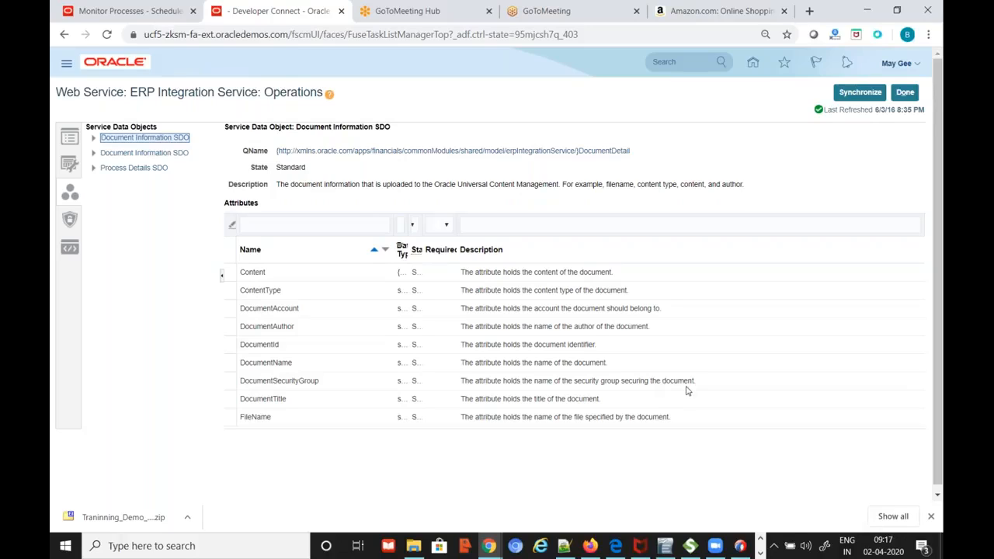
pyautogui.click(108, 153)
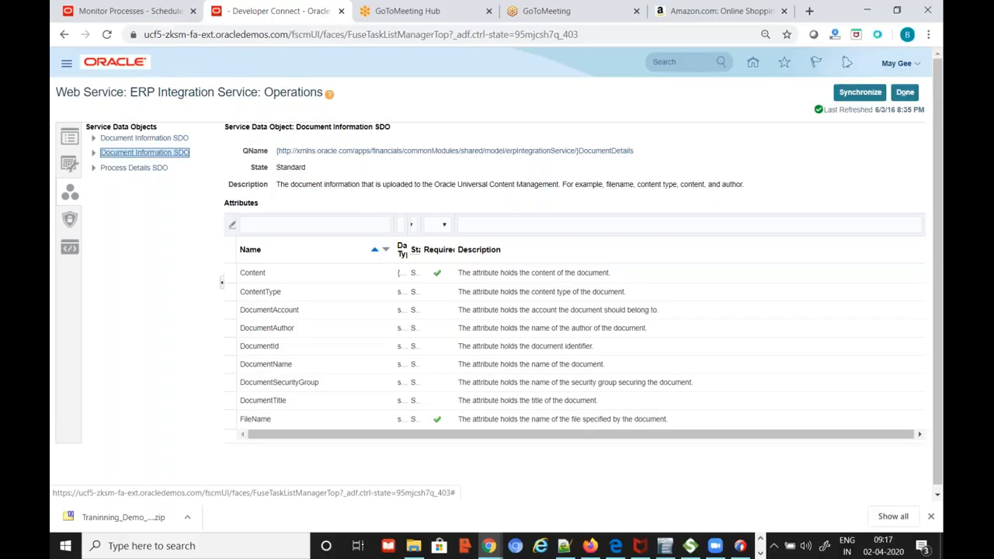
pyautogui.click(93, 152)
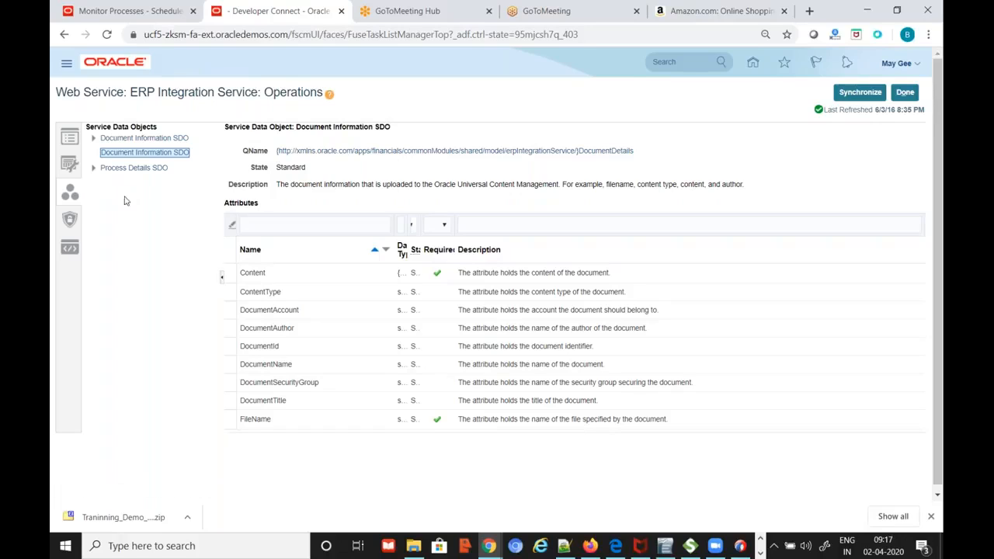
pyautogui.click(118, 168)
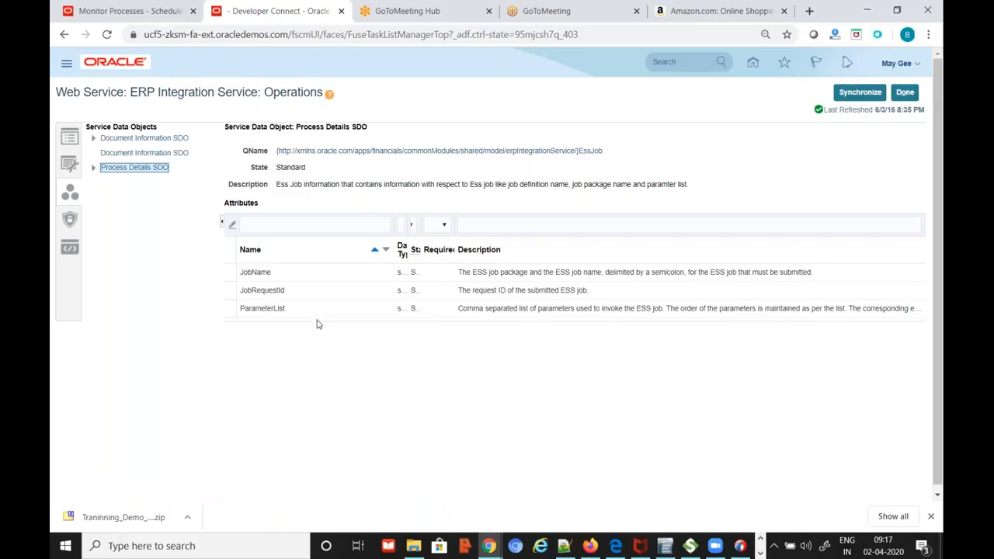
# Check the service's Security and Sample Payloads pages in a separate, restored browser window
pyautogui.click(77, 223)
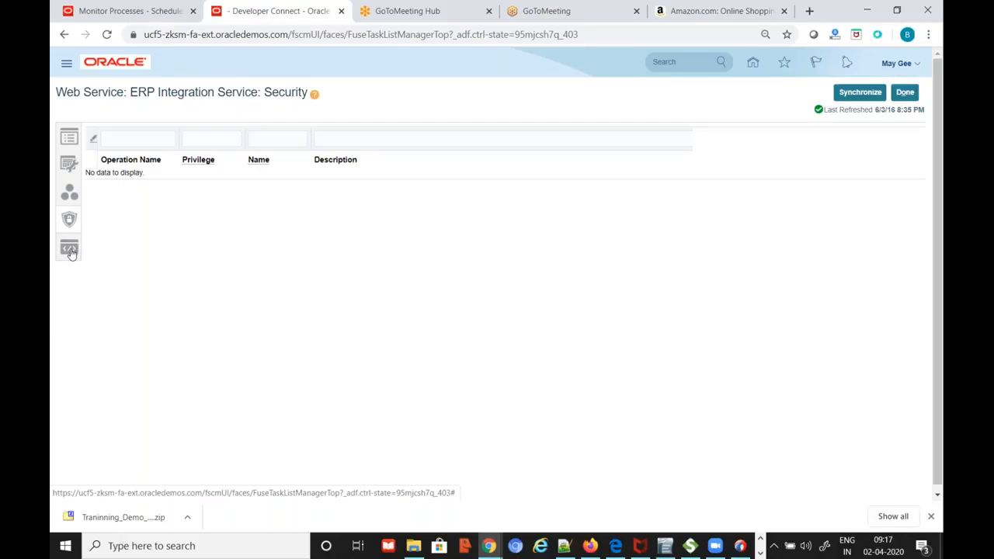
pyautogui.click(70, 249)
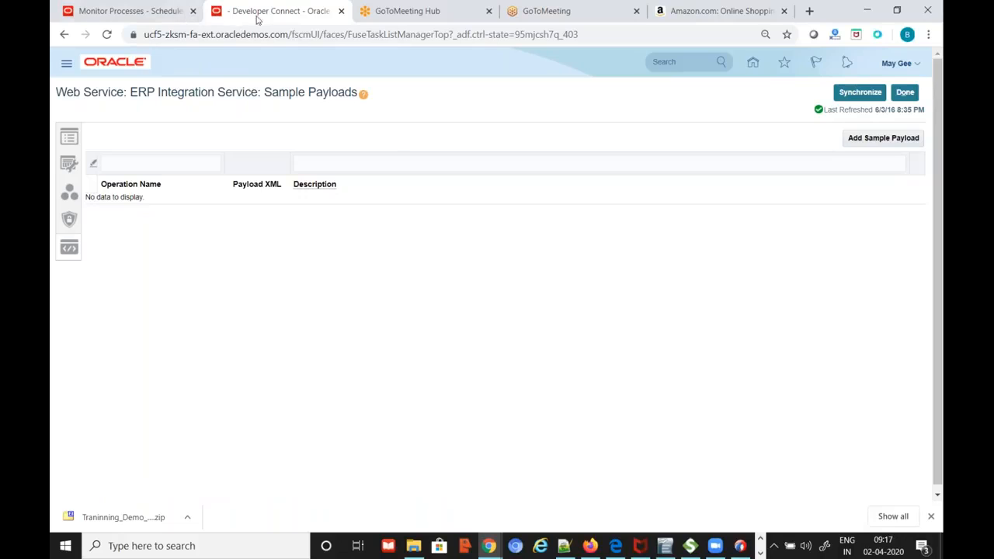
pyautogui.moveTo(268, 19); pyautogui.dragTo(253, 82)
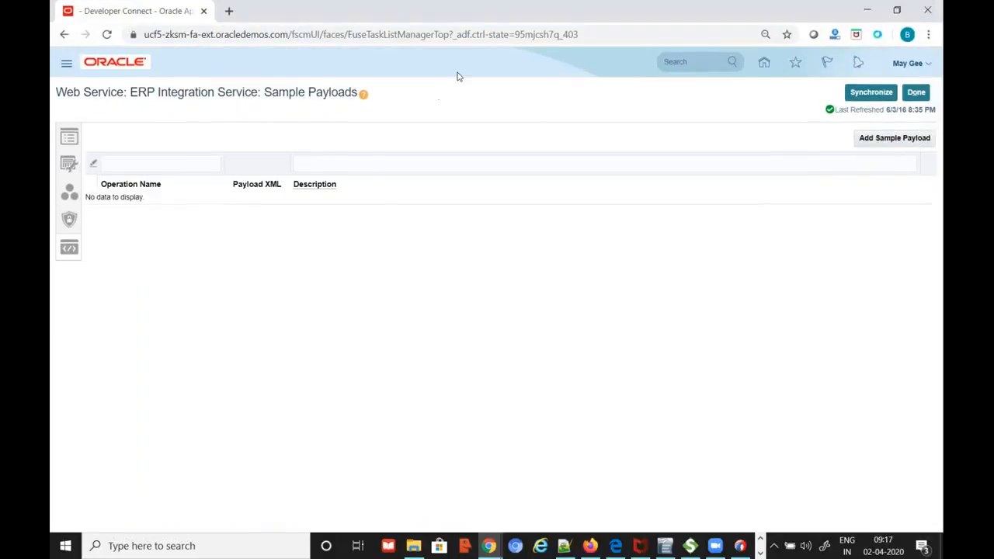
pyautogui.doubleClick(664, 18)
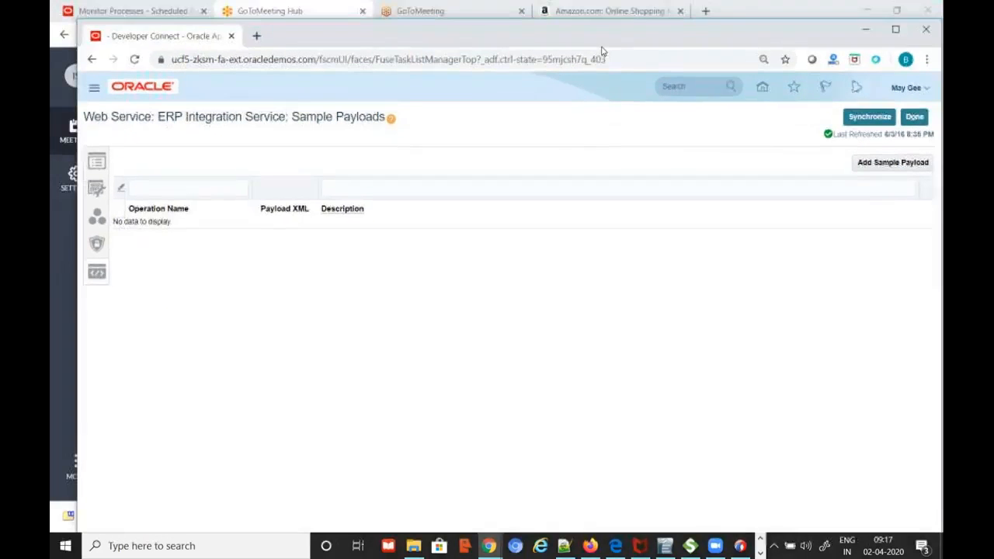
# Google 'erp integration service web service in fusion' in a new Chrome tab
pyautogui.click(255, 37)
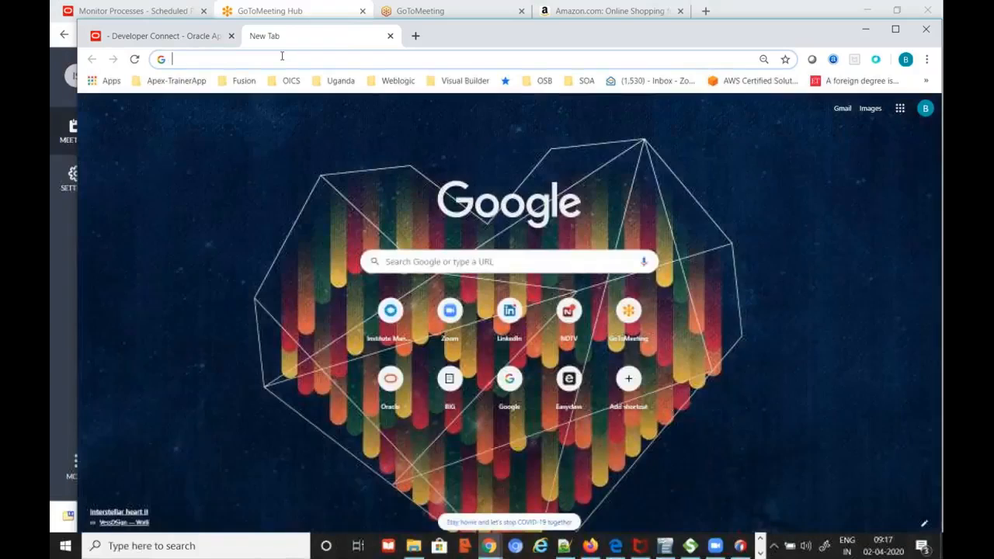
pyautogui.write('ERP')
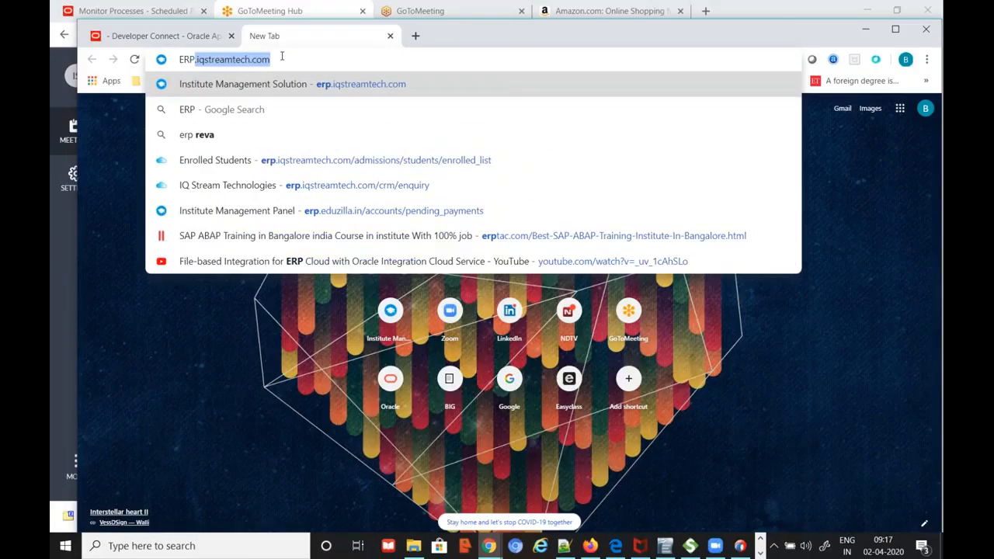
pyautogui.write(' Integrat')
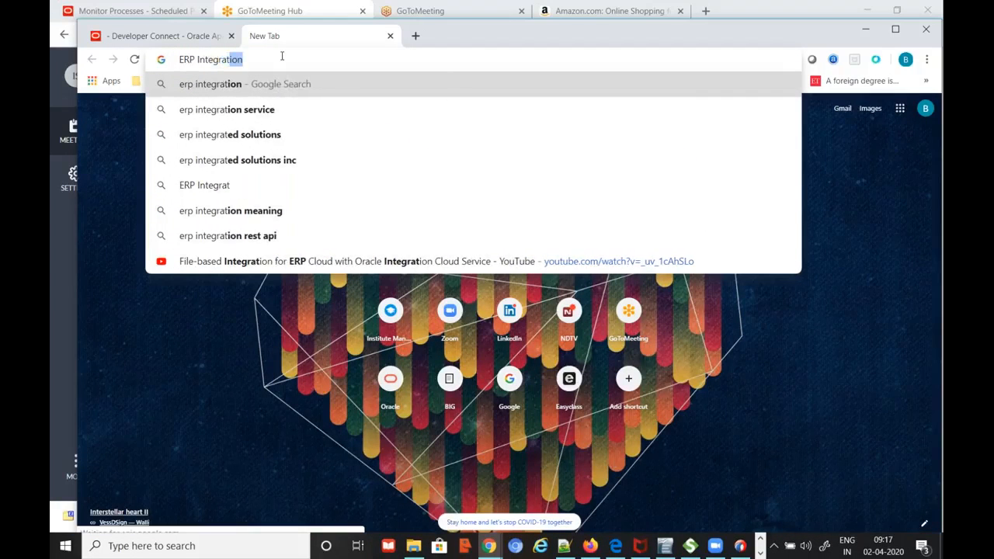
pyautogui.press('Down')
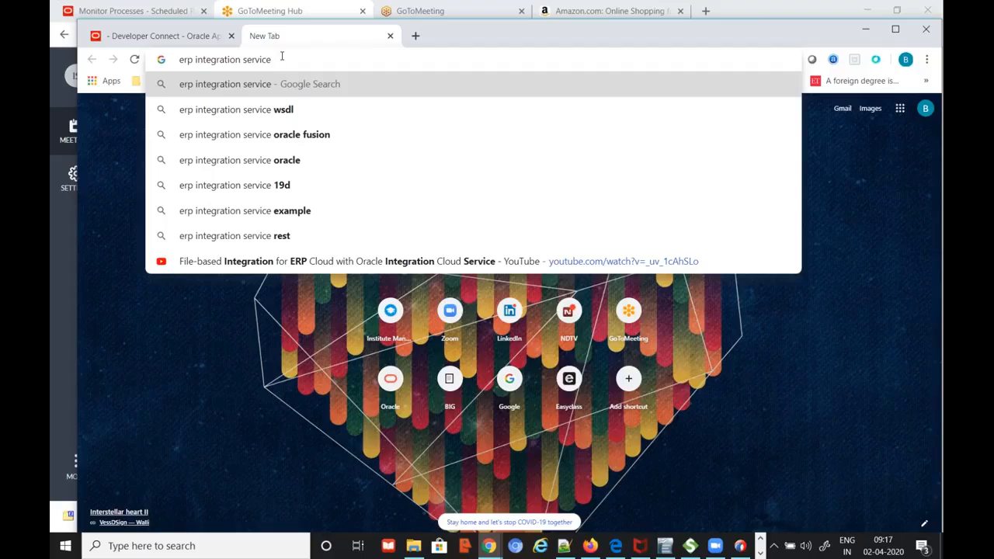
pyautogui.write('soap')
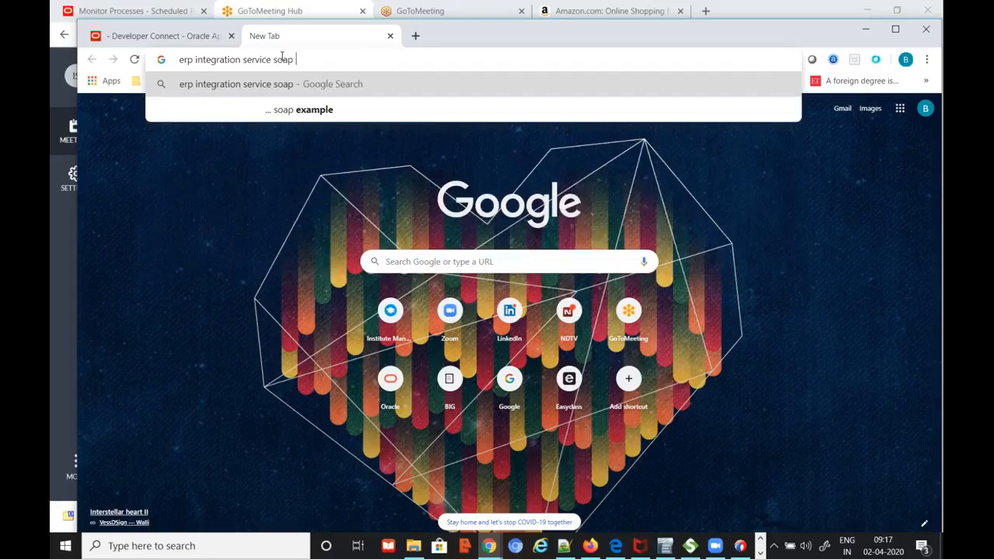
pyautogui.press('BackSpace')
pyautogui.press('BackSpace')
pyautogui.press('BackSpace')
pyautogui.press('BackSpace')
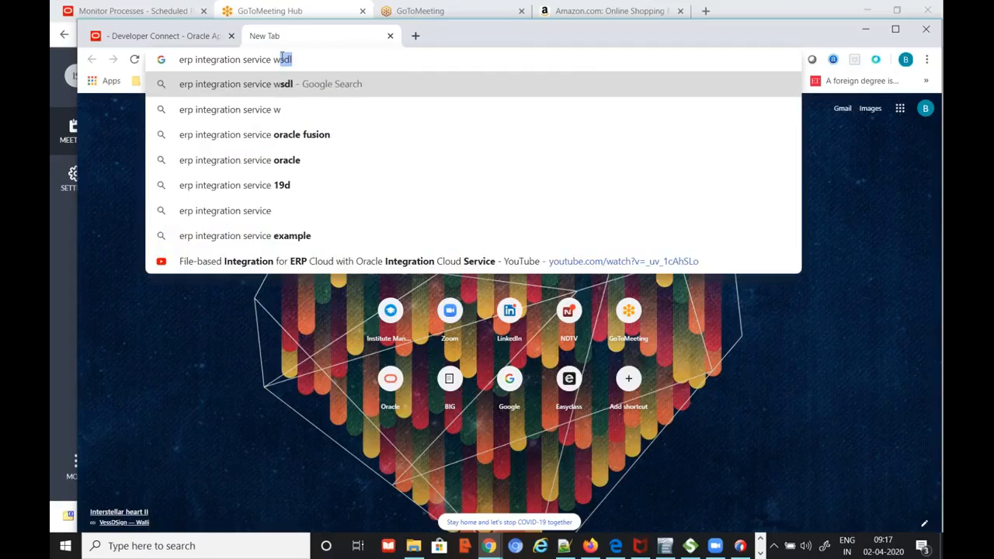
pyautogui.write('web service')
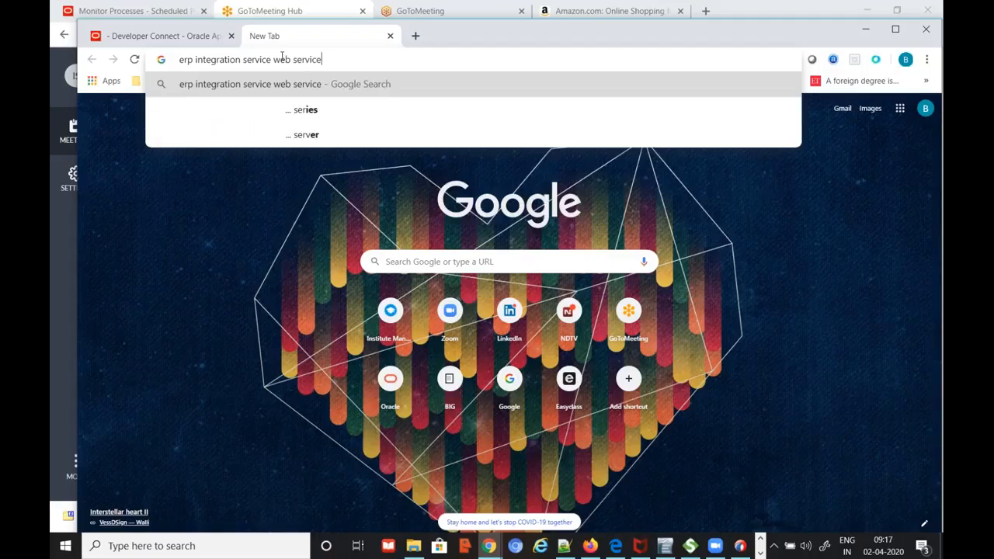
pyautogui.write(' in fusion')
pyautogui.press('Return')
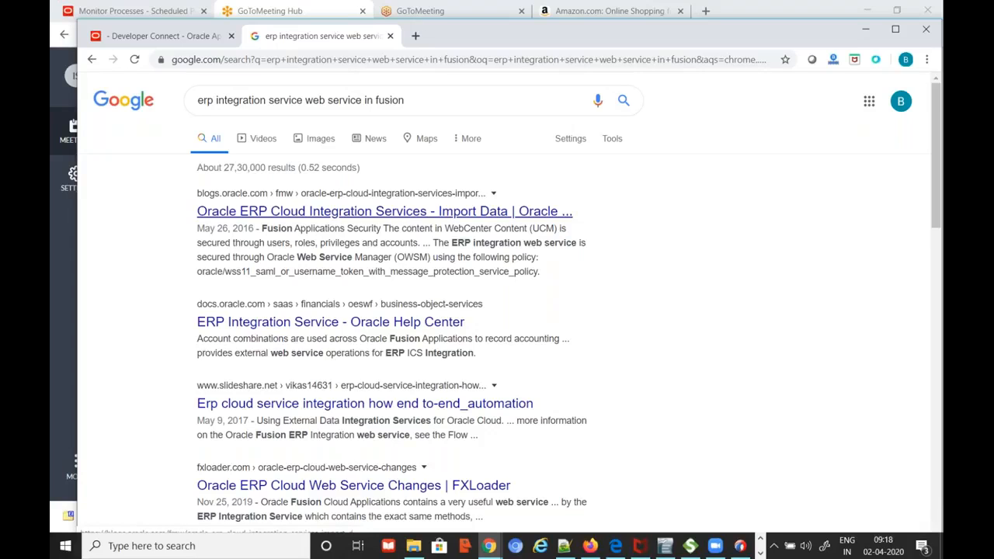
# Open the Oracle Help Center result in a new tab, check it, and return to the results
pyautogui.scroll(-1, 394, 253)
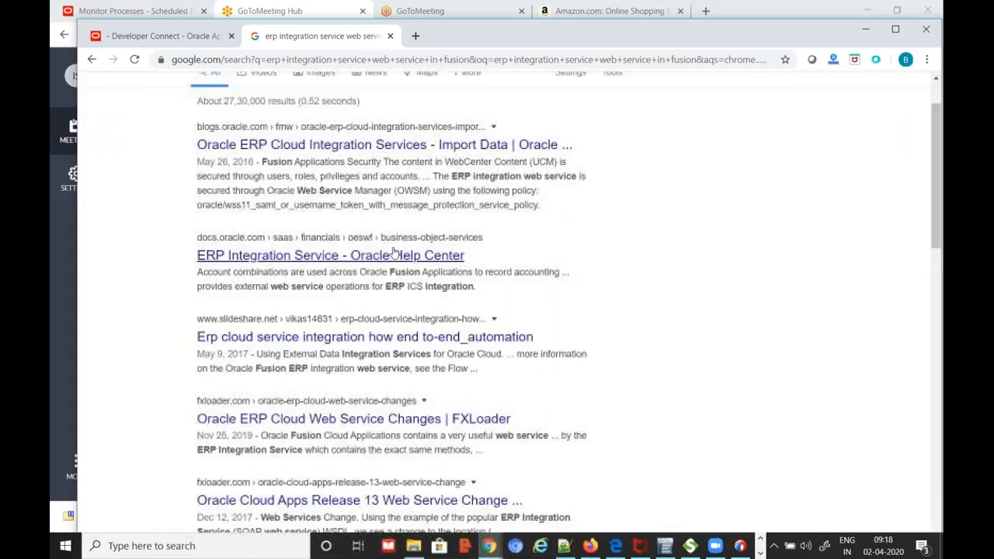
pyautogui.middleClick(383, 260)
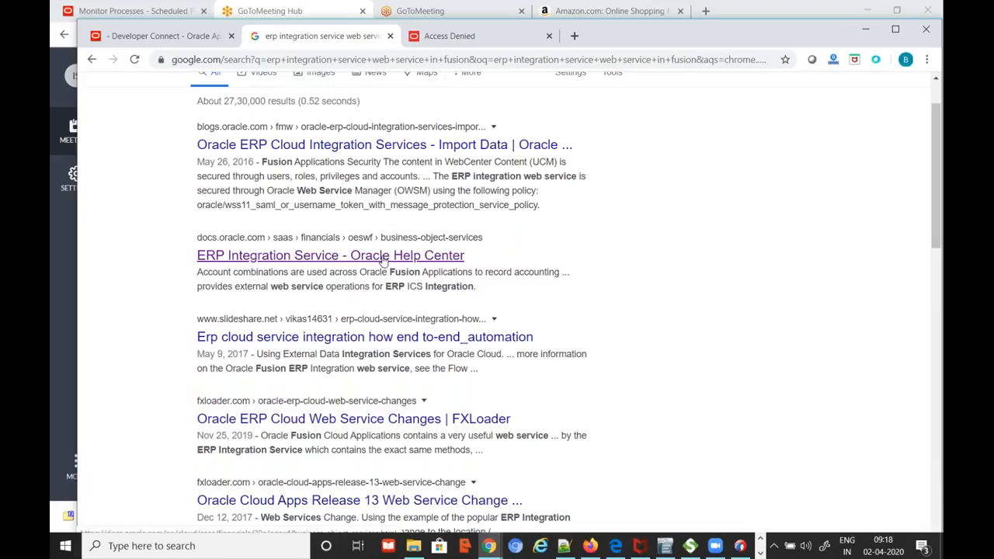
pyautogui.click(437, 36)
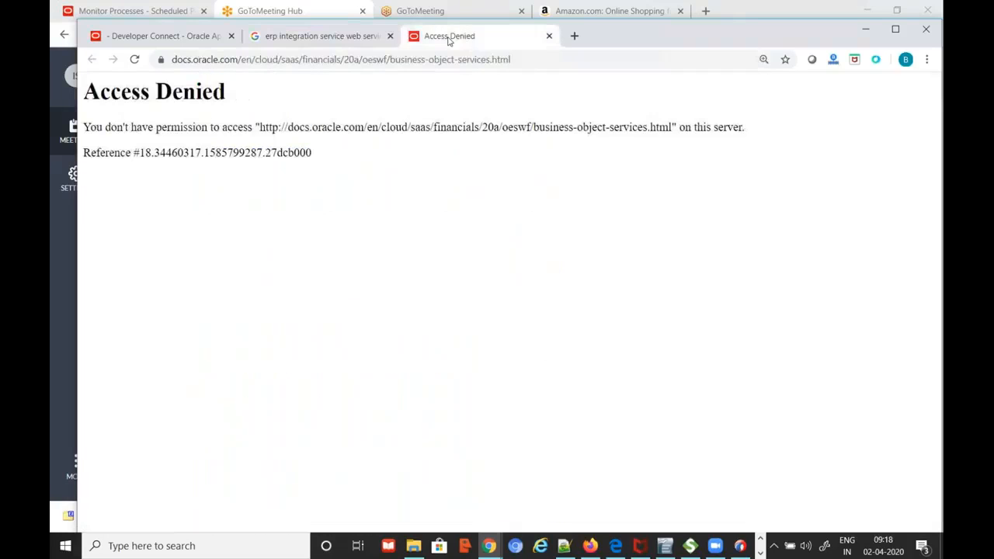
pyautogui.click(339, 42)
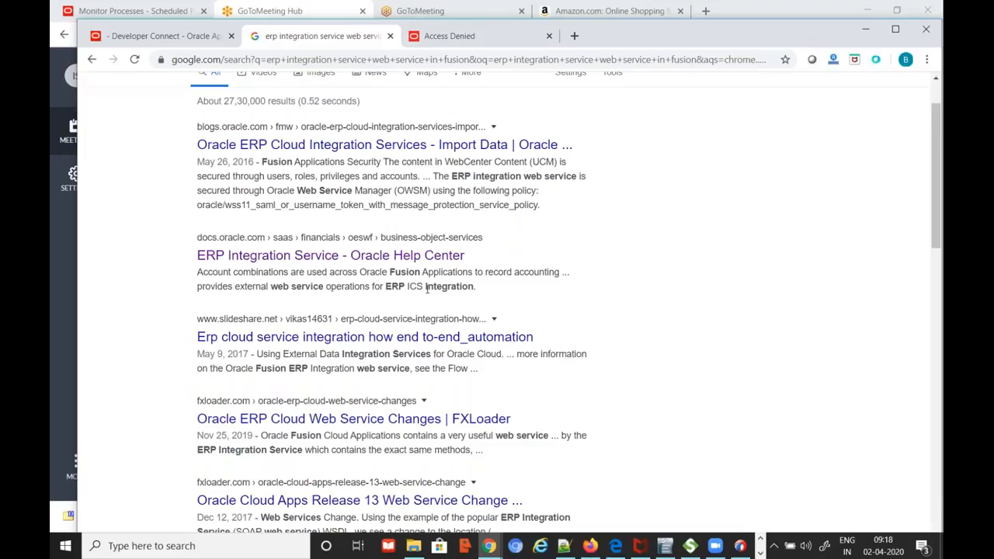
# Rerun the search as 'oracle fusion erp integration service'
pyautogui.scroll(-2, 426, 288)
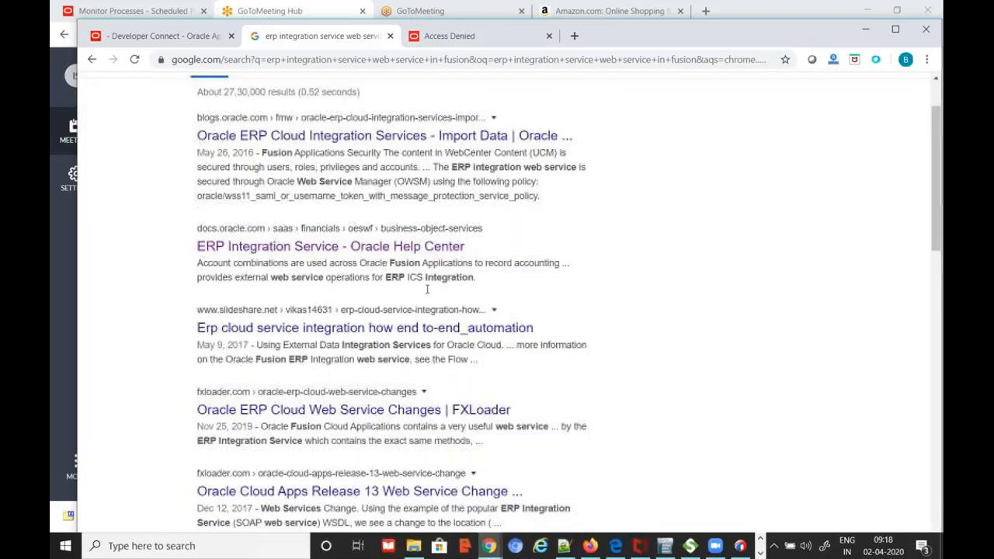
pyautogui.scroll(3, 426, 288)
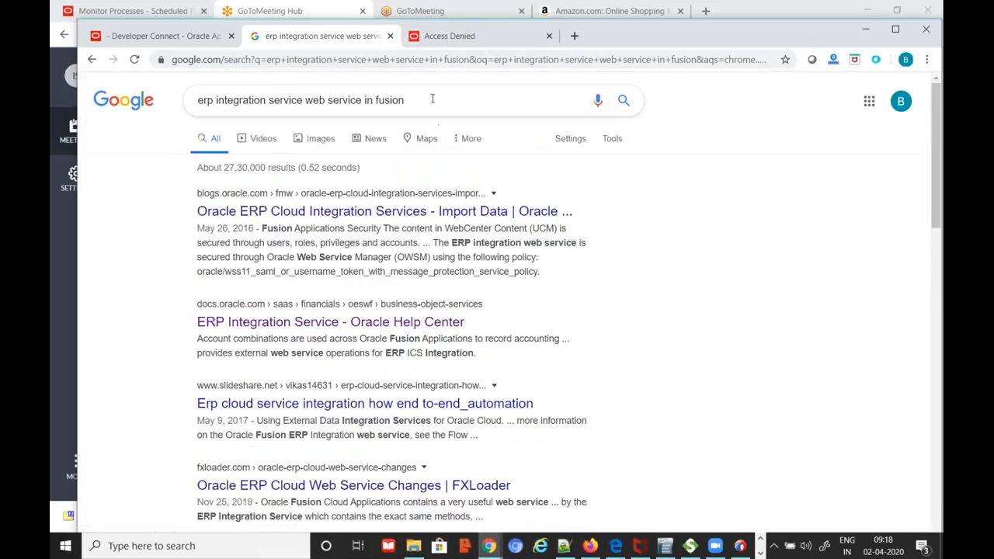
pyautogui.click(432, 100)
pyautogui.hotkey('ctrl', 'a')
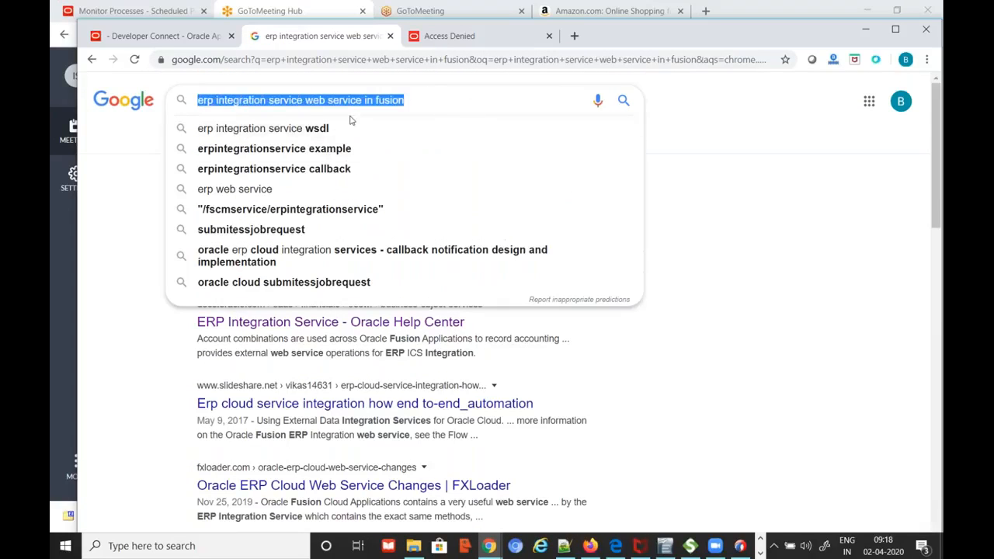
pyautogui.write('fusion')
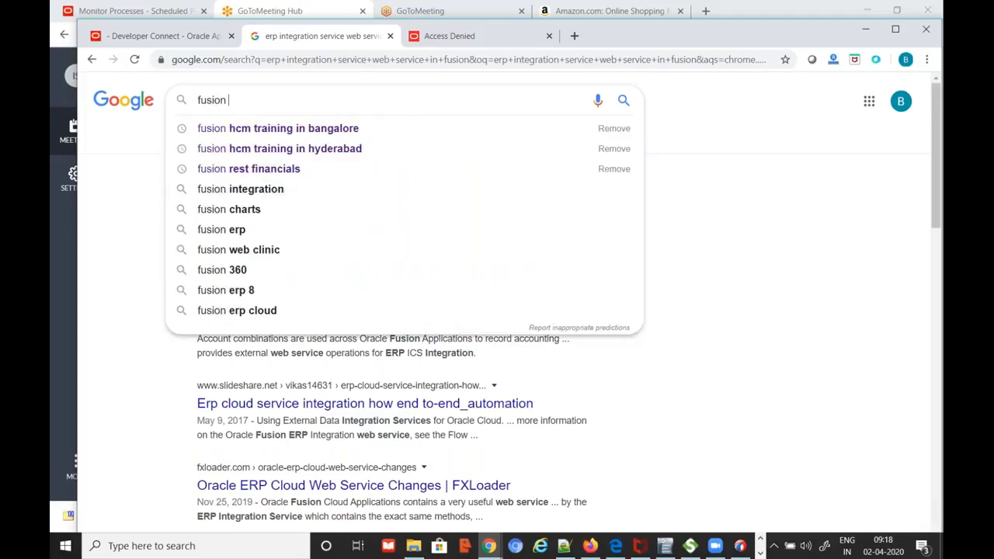
pyautogui.write(' erp i')
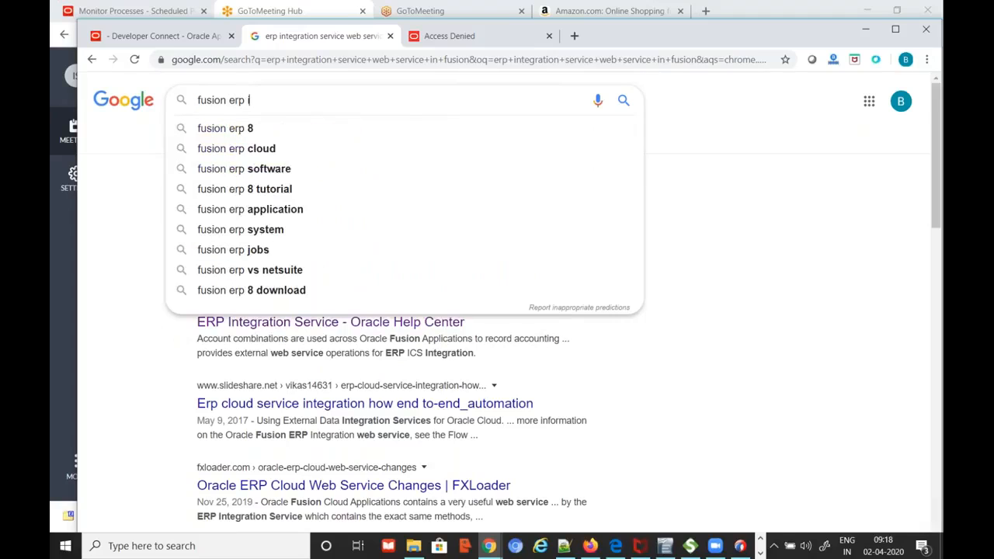
pyautogui.write('ntegration')
pyautogui.press('Down')
pyautogui.press('Up')
pyautogui.press('Down')
pyautogui.press('Return')
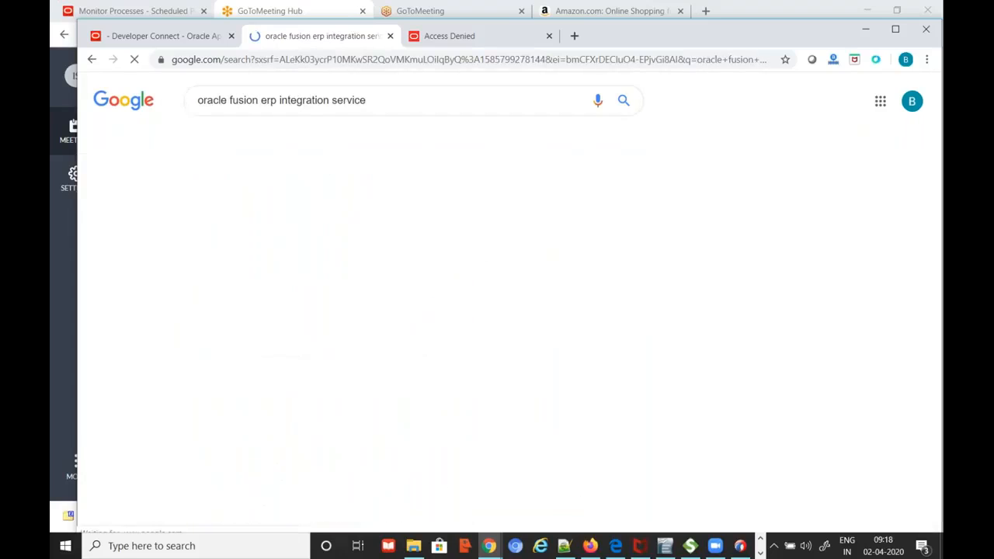
# Open the 'Use Of ERP Integration Service importBulkData Operation' support article in a new tab
pyautogui.scroll(-2, 402, 224)
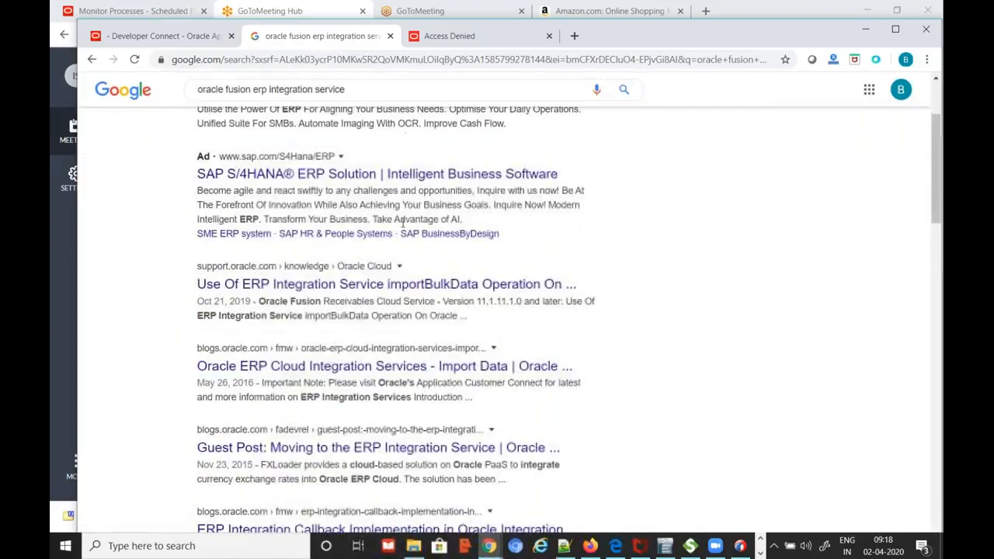
pyautogui.scroll(-1, 403, 224)
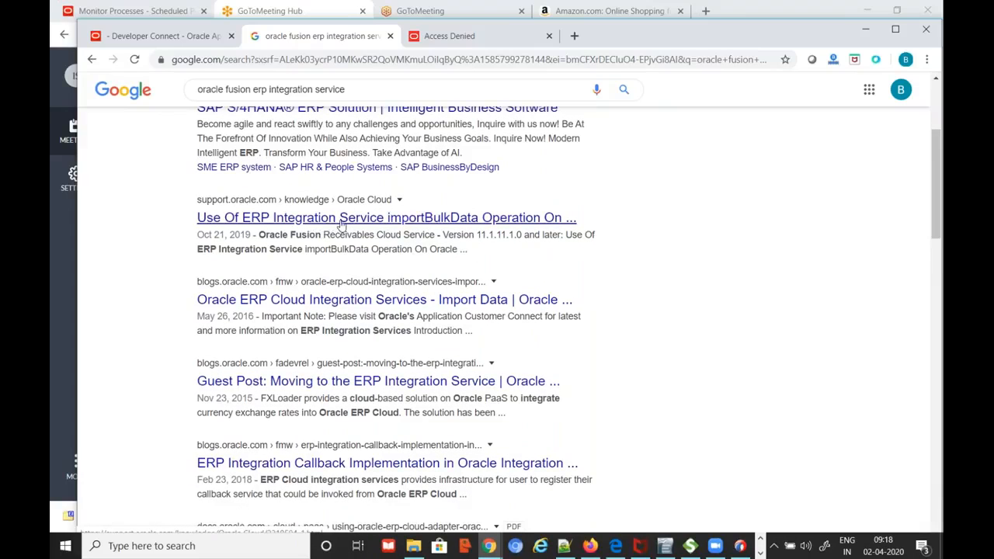
pyautogui.middleClick(343, 221)
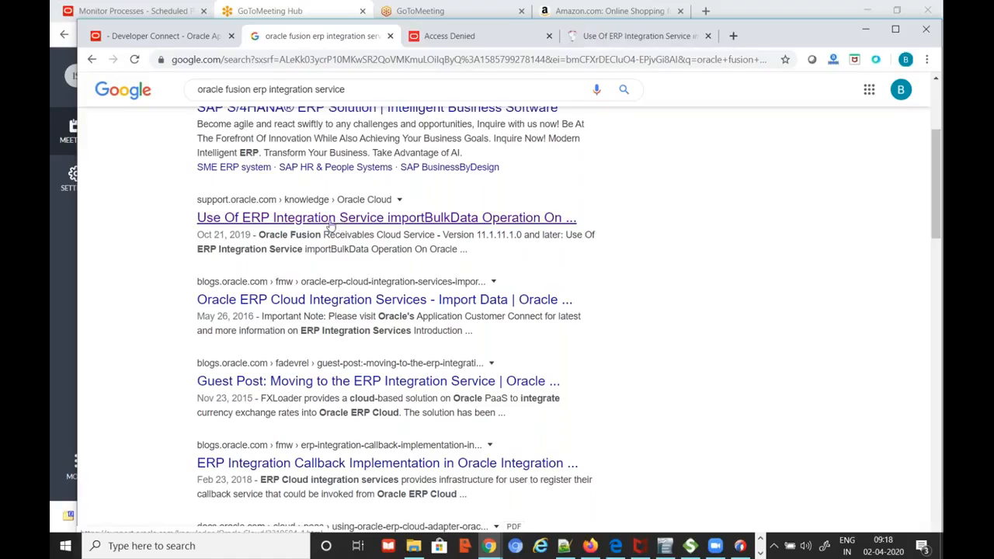
# Read through the importBulkData support article (Doc ID 2319594.1)
pyautogui.click(629, 36)
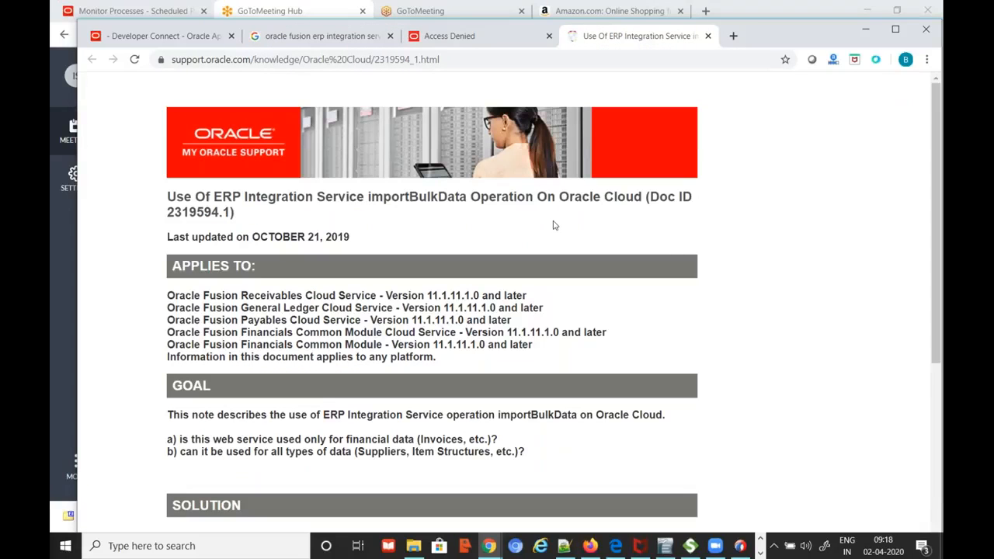
pyautogui.scroll(-3, 554, 225)
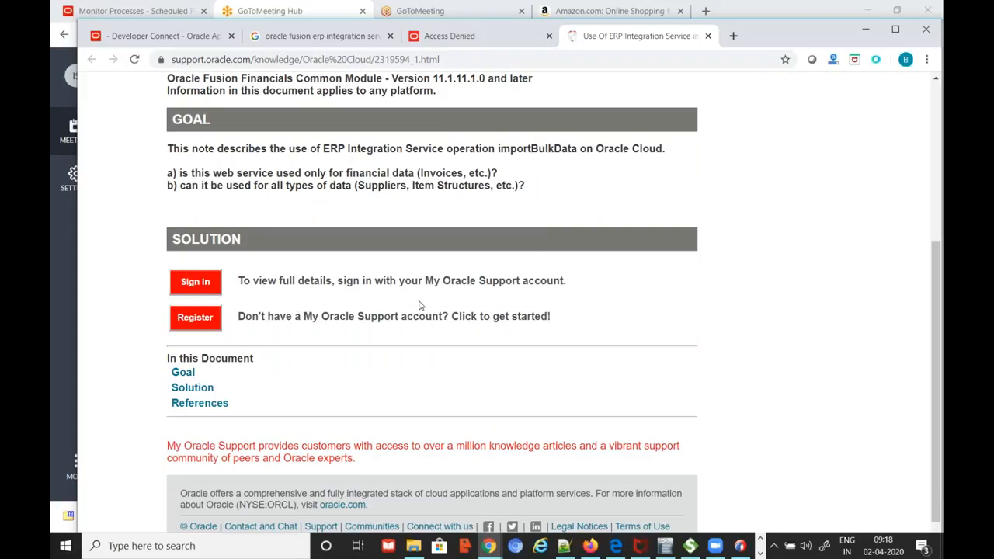
pyautogui.scroll(2, 419, 303)
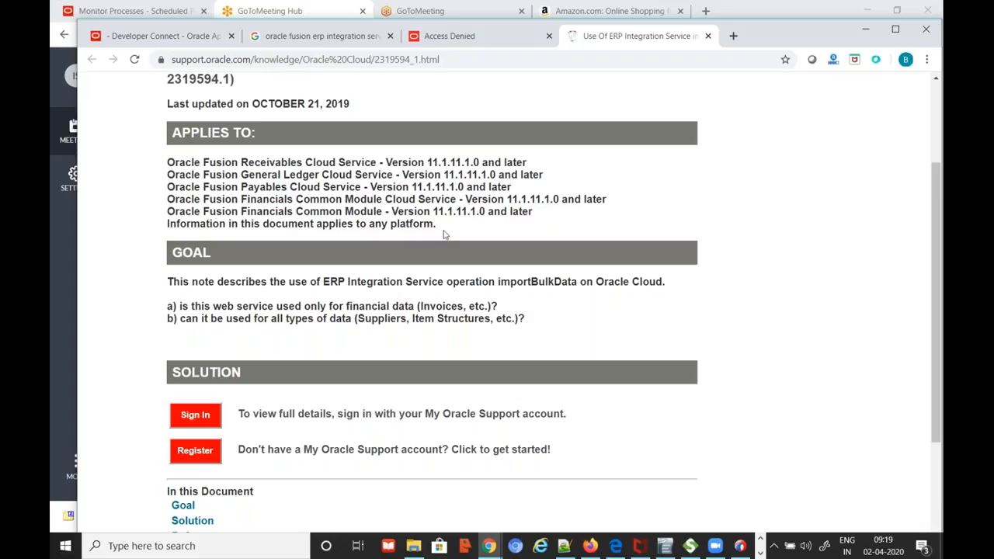
pyautogui.scroll(3, 382, 373)
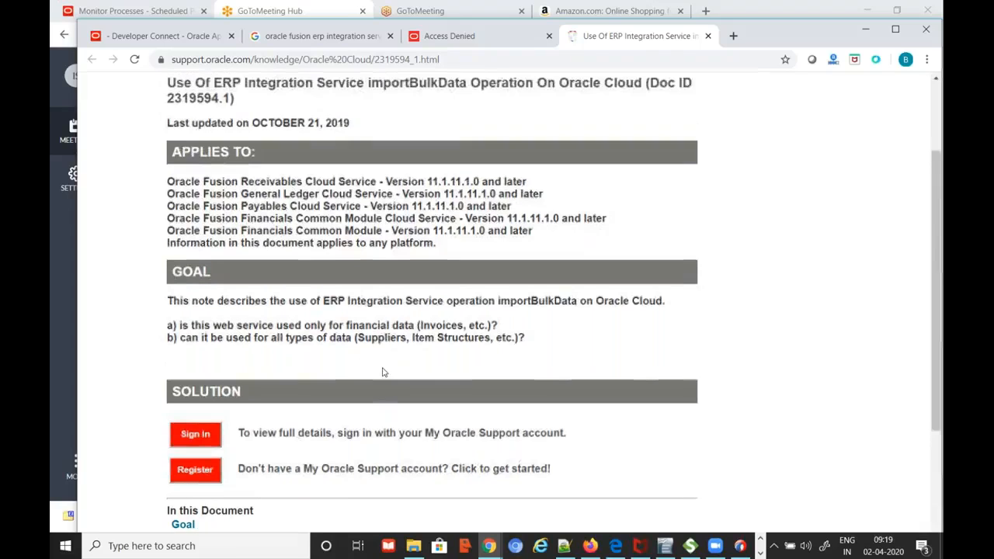
pyautogui.scroll(-3, 383, 373)
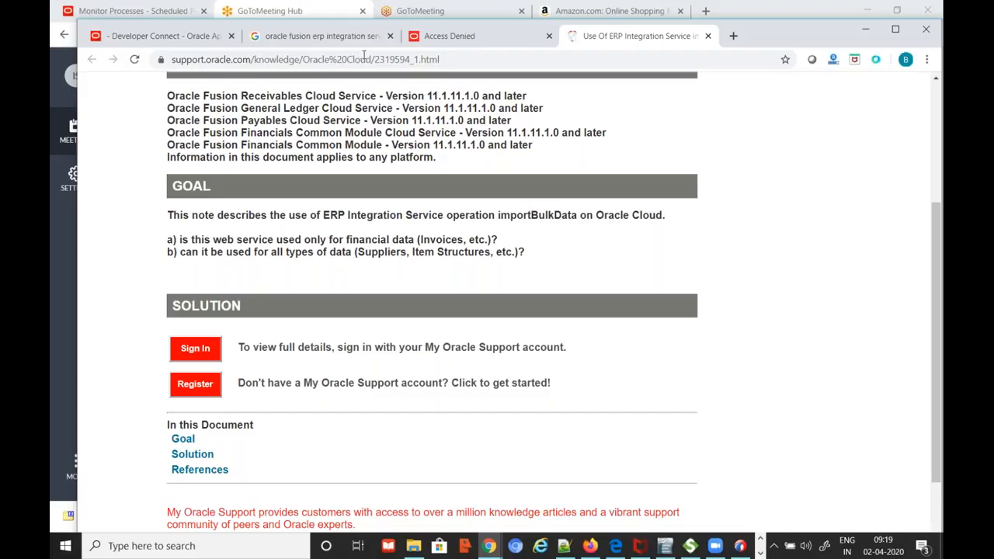
pyautogui.click(195, 37)
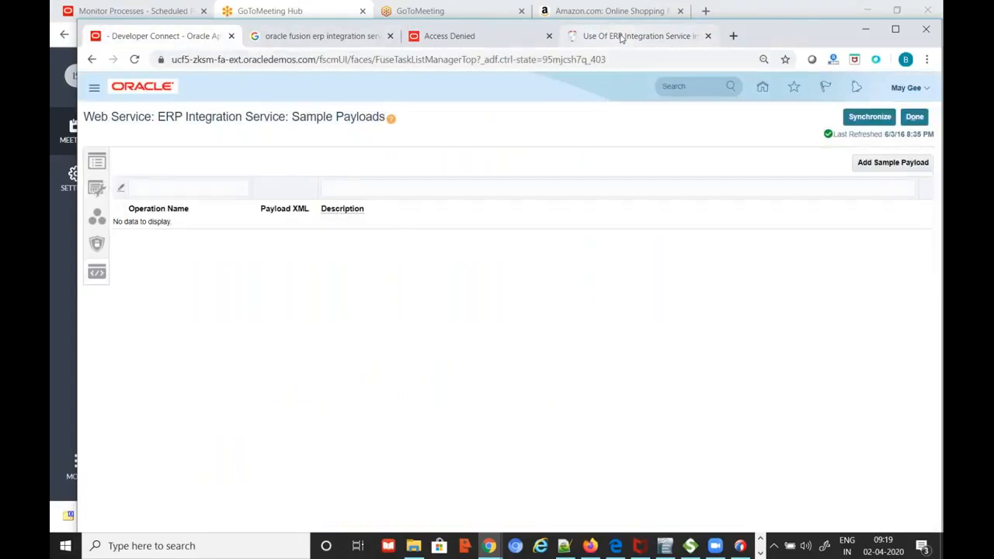
pyautogui.click(621, 37)
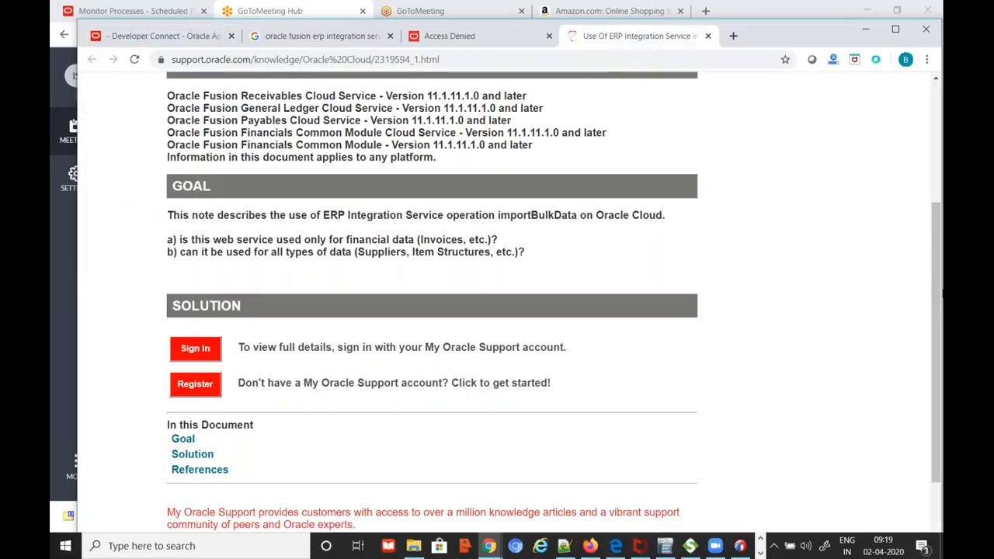
# Highlight 'ERP Integration Service' and 'importBulkData' in the article title
pyautogui.moveTo(937, 266); pyautogui.dragTo(931, 172)
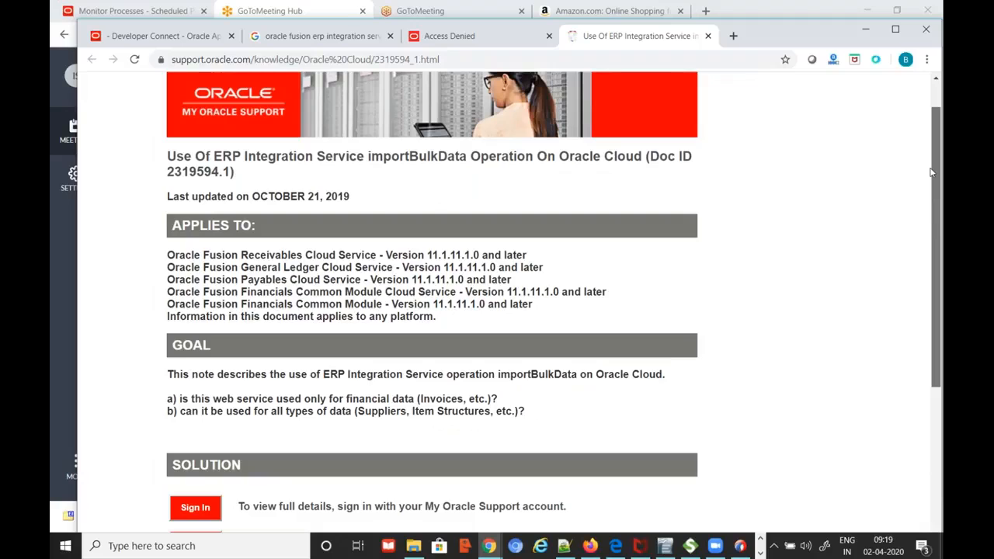
pyautogui.moveTo(932, 172); pyautogui.dragTo(933, 143)
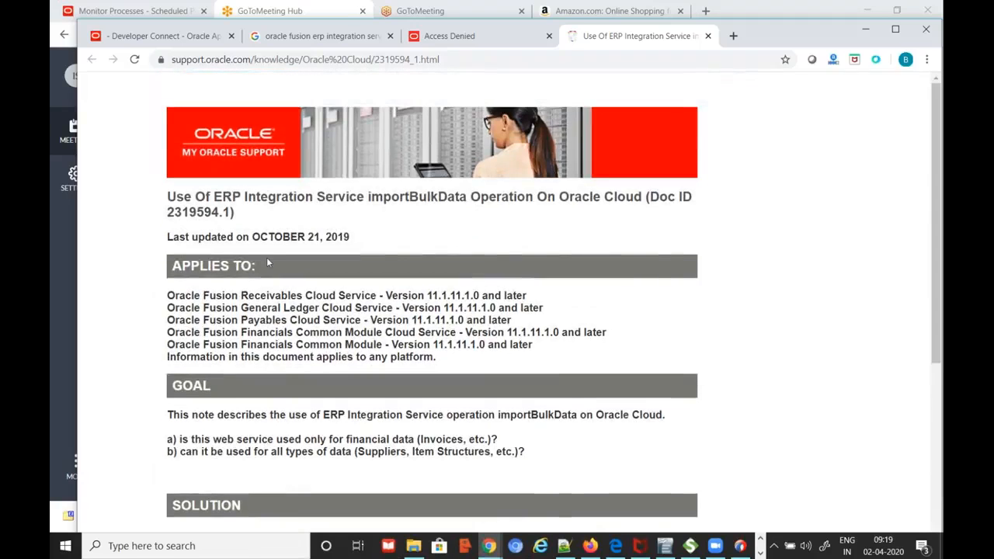
pyautogui.moveTo(215, 196); pyautogui.dragTo(365, 197)
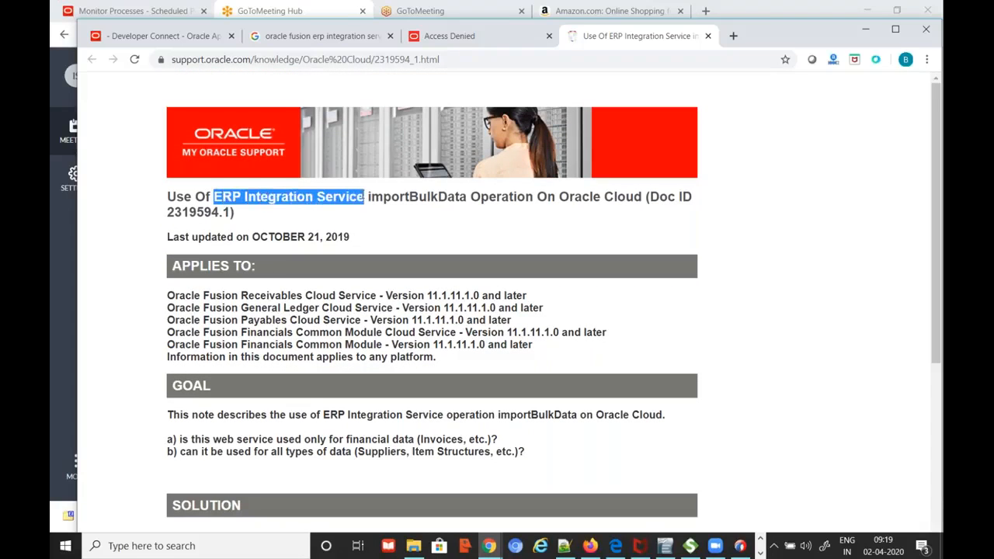
pyautogui.doubleClick(393, 196)
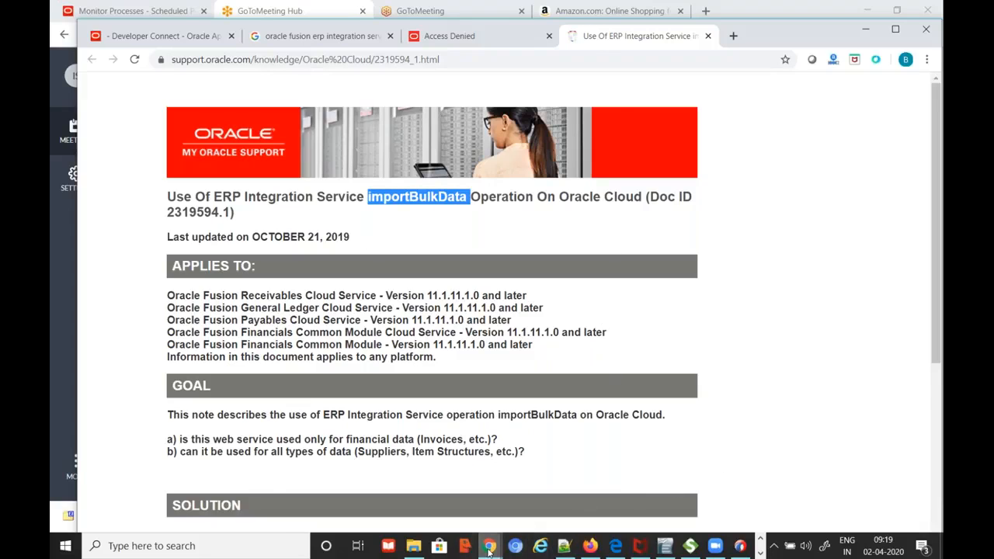
# Reopen the upload_to_fusion_ucm endpoint wizard, step through Operations and Headers, and cancel unchanged
pyautogui.moveTo(490, 547)
pyautogui.click(496, 497)
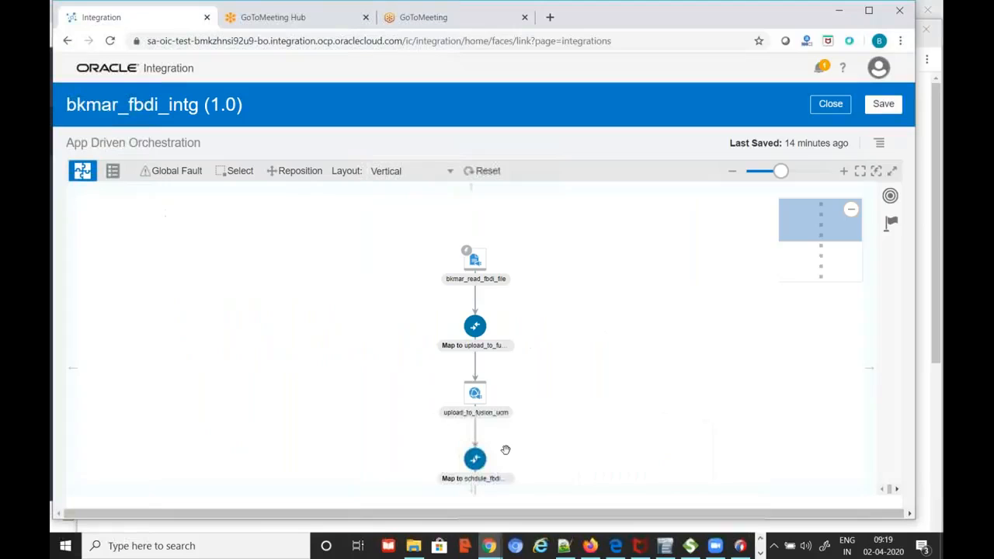
pyautogui.click(482, 391)
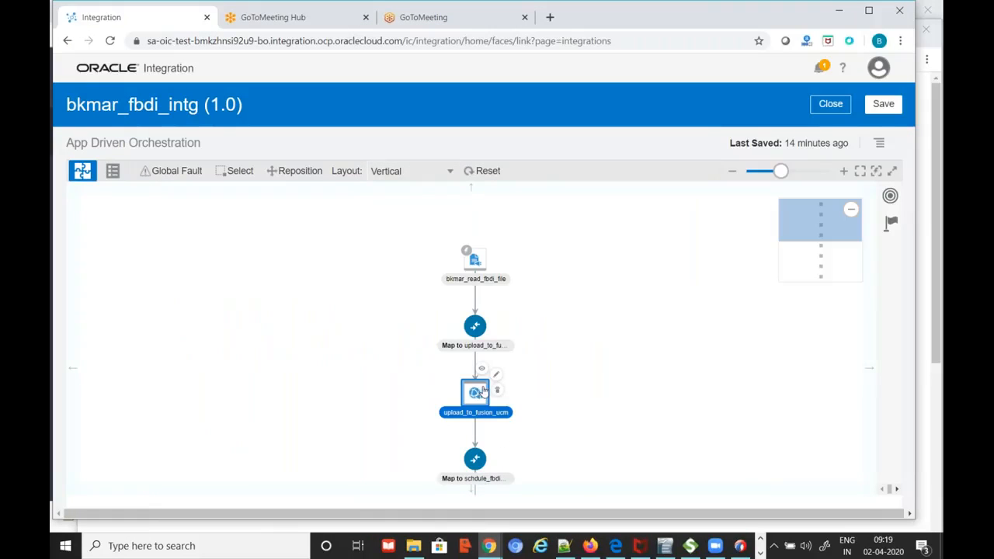
pyautogui.click(496, 375)
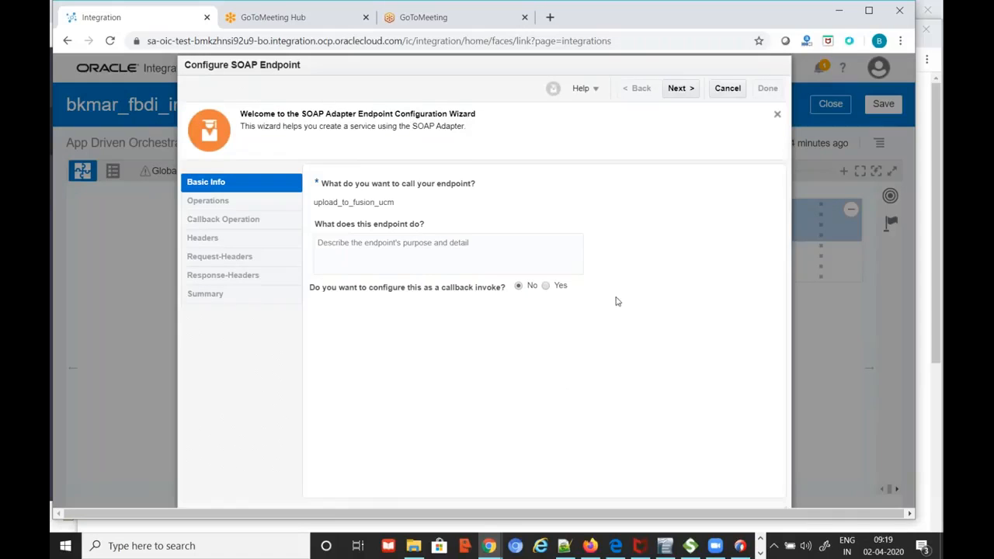
pyautogui.click(682, 89)
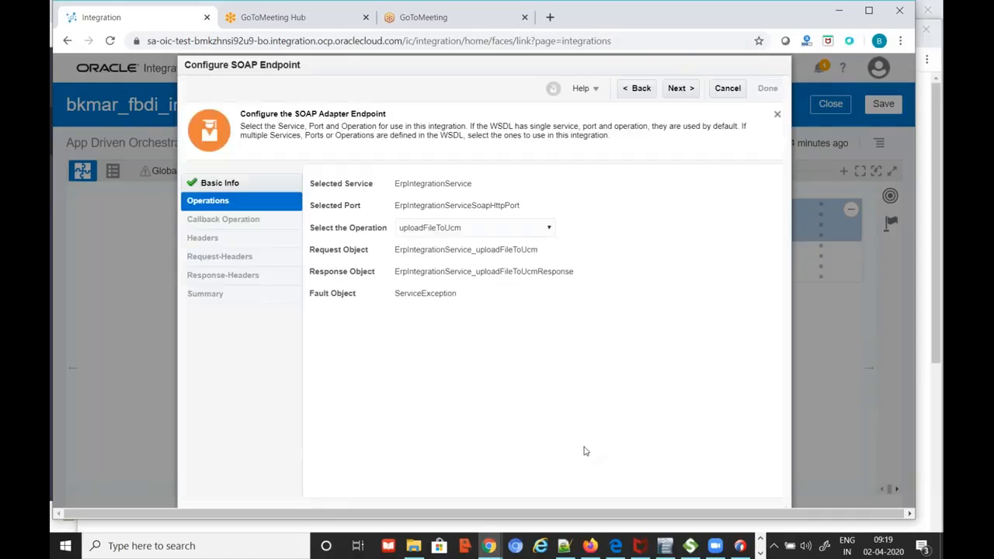
pyautogui.click(684, 89)
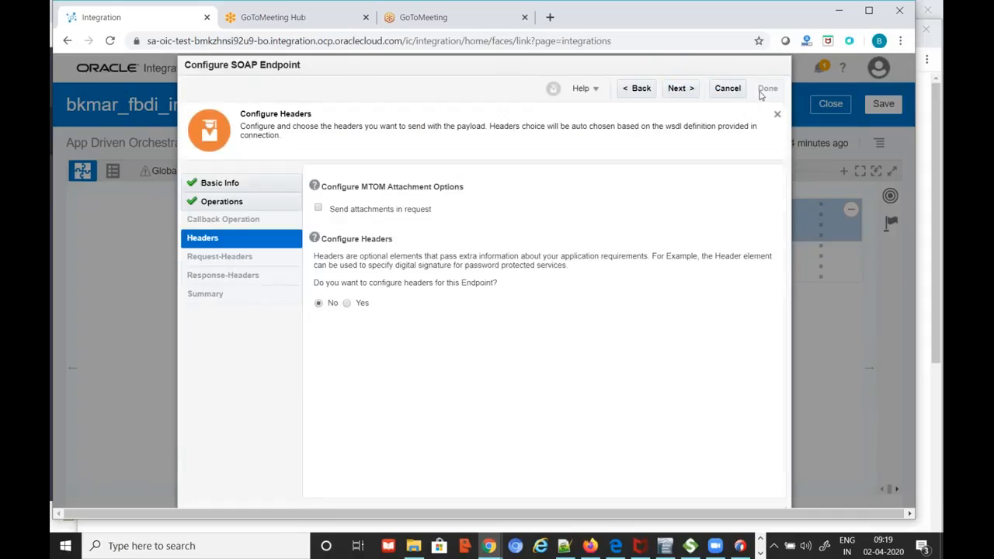
pyautogui.click(727, 89)
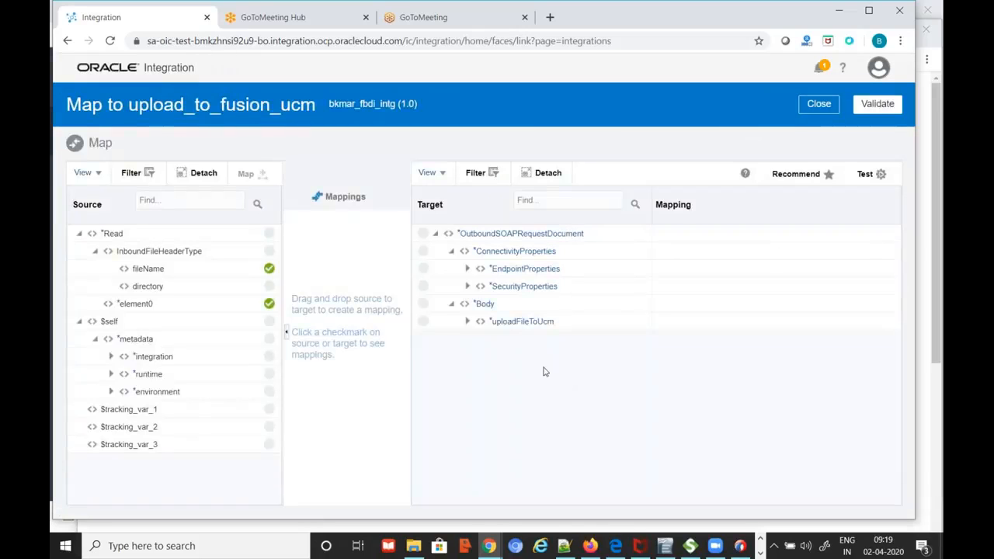
# Expand uploadFileToUcm and document to show mappings like DocumentAccount 'fin$/generalLedger$/import$'
pyautogui.click(468, 322)
pyautogui.click(483, 338)
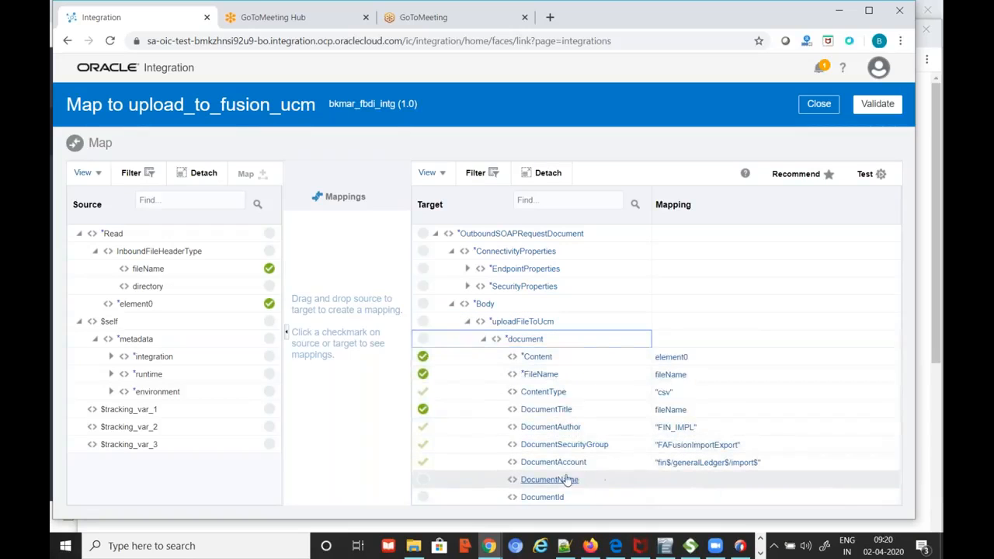
pyautogui.moveTo(767, 464)
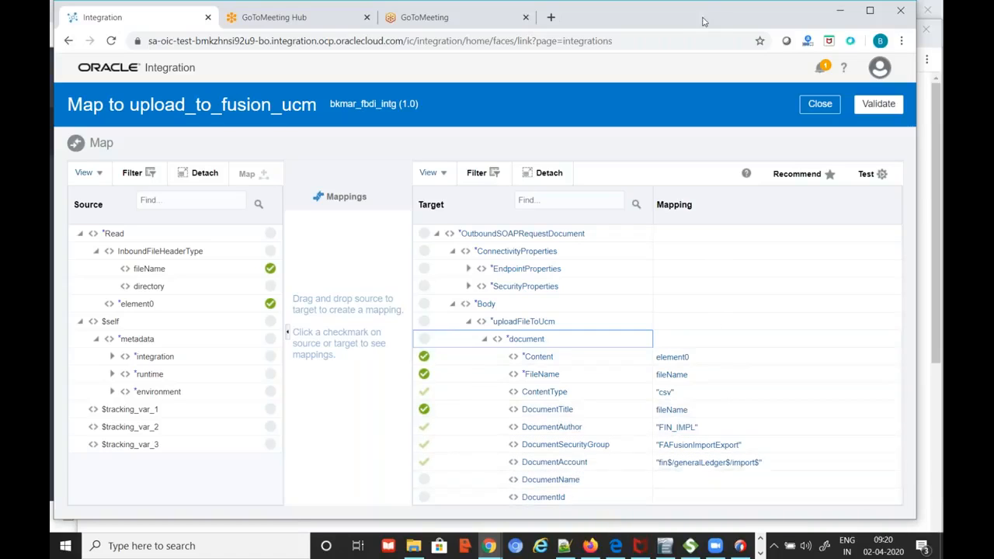
# Reposition the browser window so its tabs are visible
pyautogui.moveTo(666, 26)
pyautogui.mouseDown()
pyautogui.moveTo(668, 39)
pyautogui.moveTo(677, 35)
pyautogui.moveTo(673, 10)
pyautogui.mouseUp()
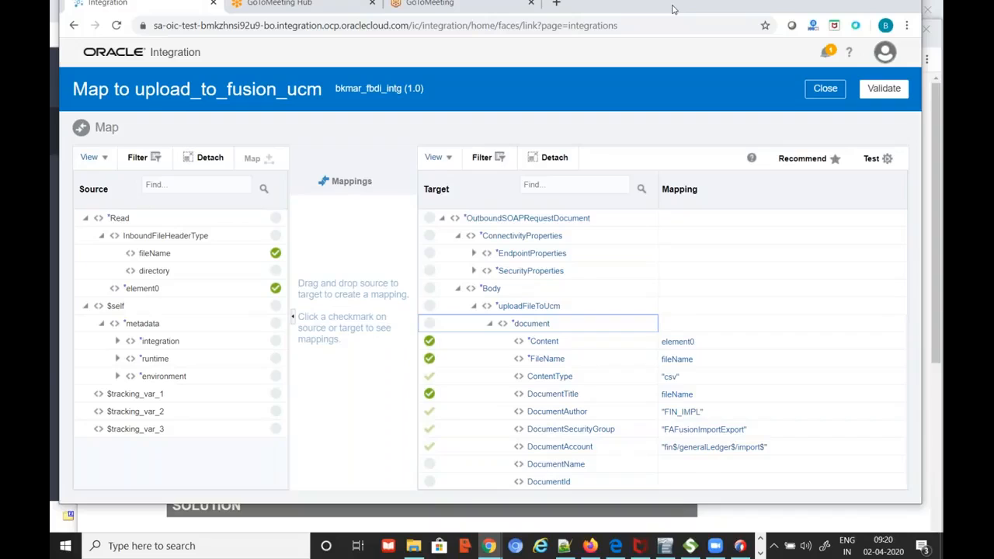
pyautogui.moveTo(674, 9); pyautogui.dragTo(673, 25)
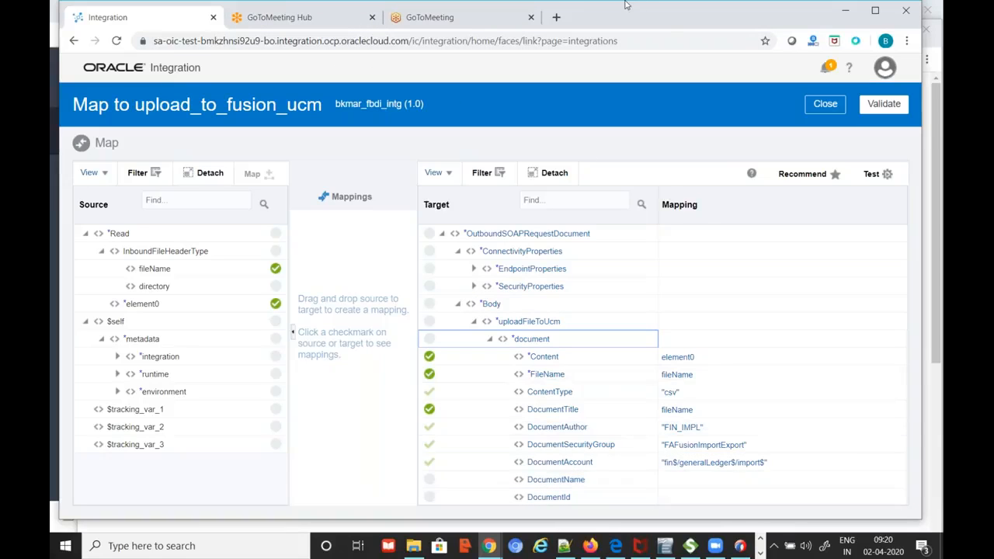
pyautogui.moveTo(670, 20); pyautogui.dragTo(675, 67)
# In a new browser tab, search for 'daily rates fbdi template'
pyautogui.click(561, 65)
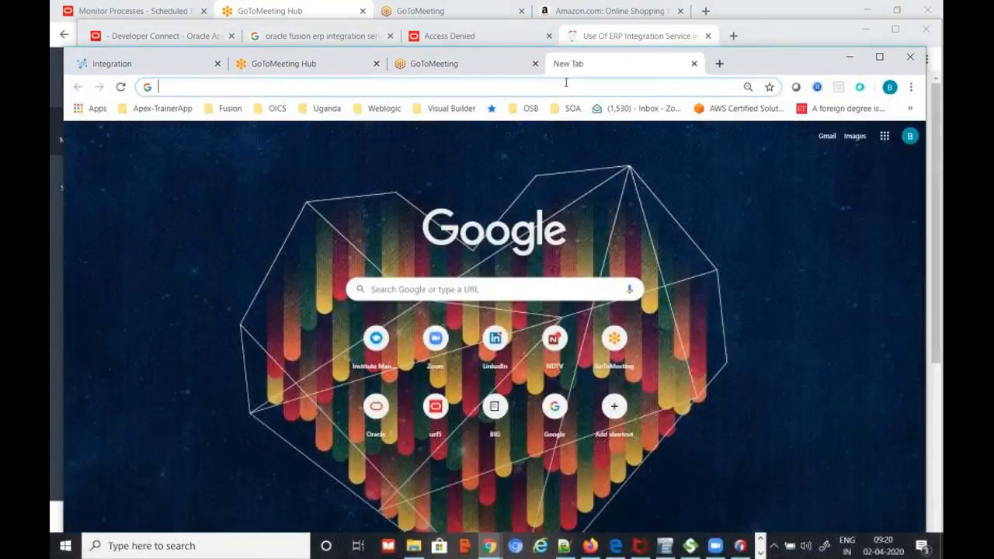
pyautogui.write('fbdi daily ra')
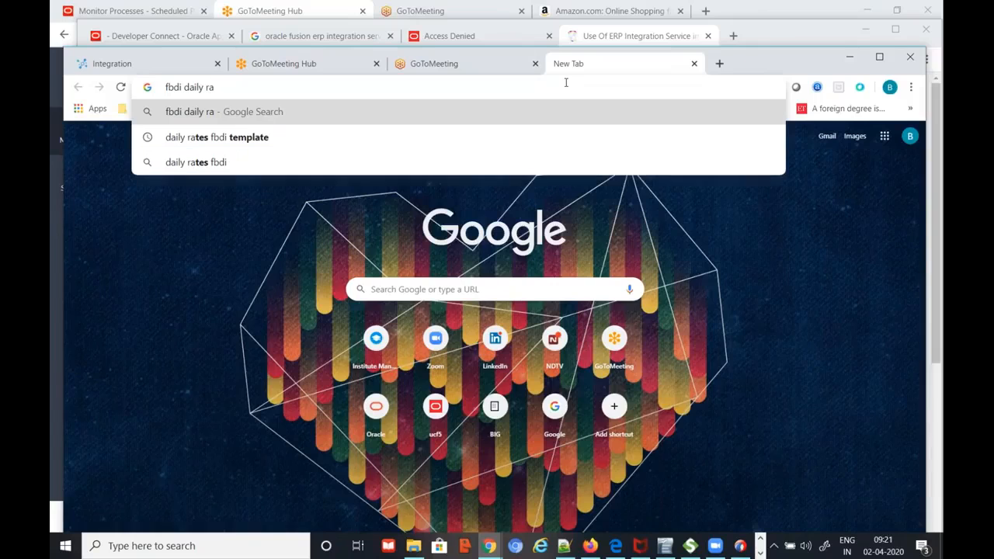
pyautogui.press('Down')
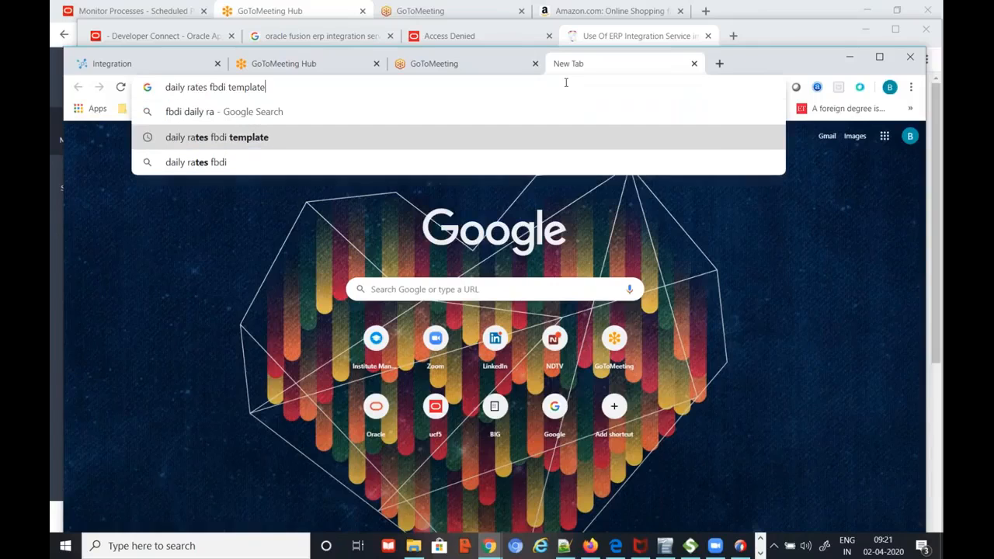
pyautogui.press('Return')
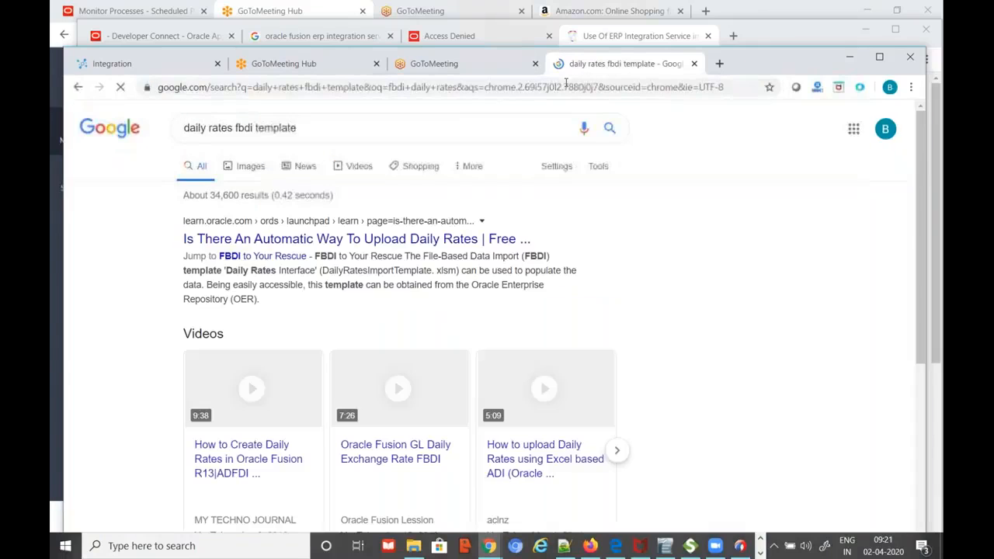
# Open the Import and Calculate Daily Rates help page and select its UCM account, fin/generalLedger/import
pyautogui.scroll(-1, 503, 321)
pyautogui.scroll(-3, 563, 379)
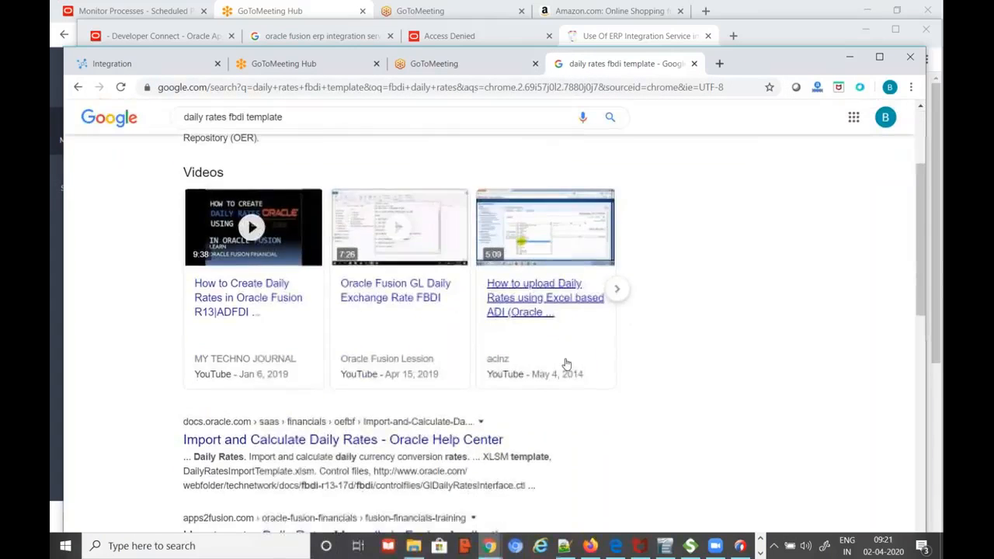
pyautogui.scroll(-4, 566, 387)
pyautogui.scroll(8, 371, 309)
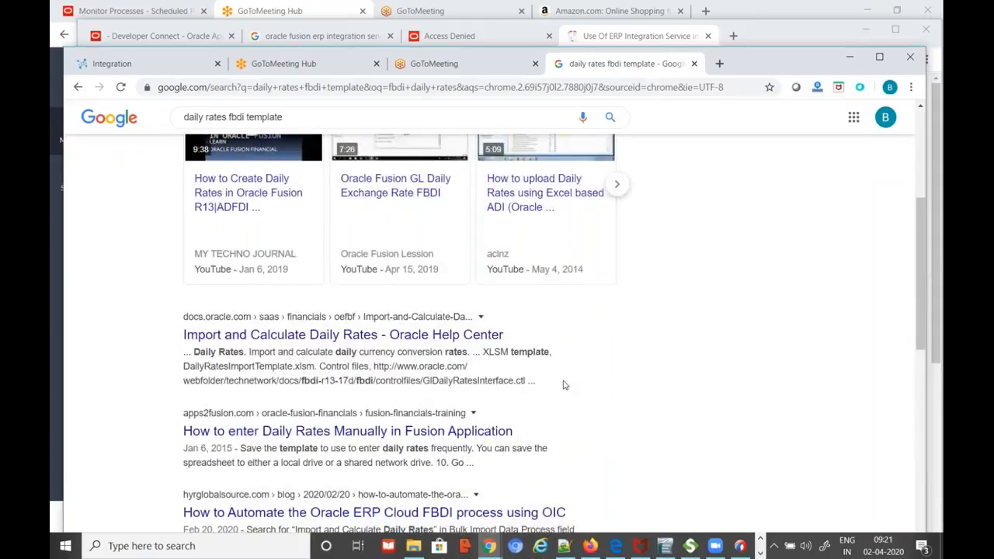
pyautogui.scroll(-3, 434, 326)
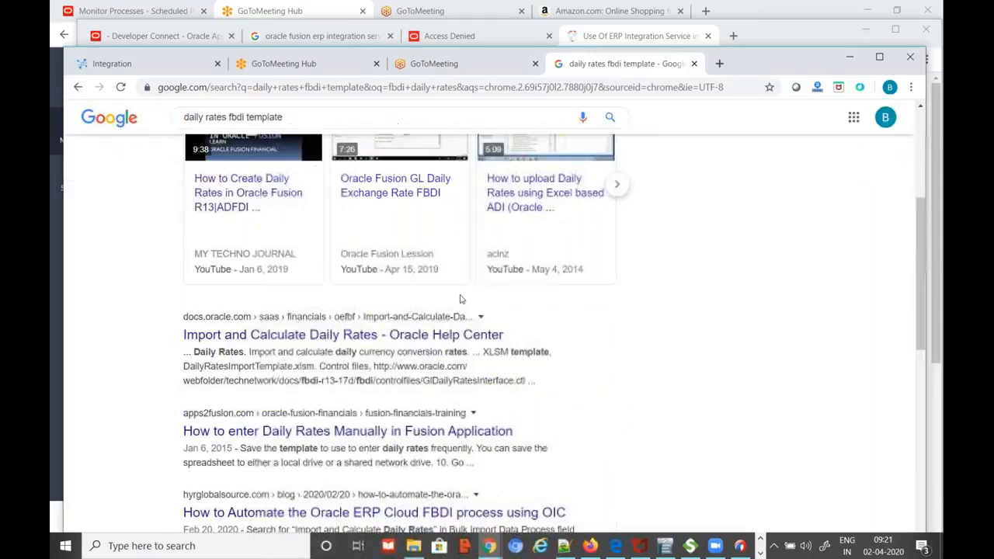
pyautogui.click(356, 341)
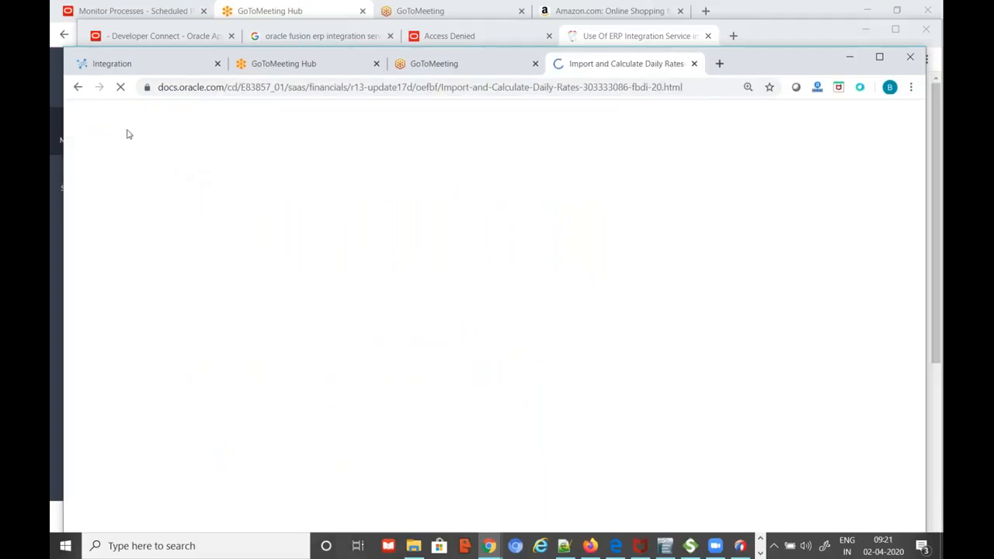
pyautogui.click(437, 86)
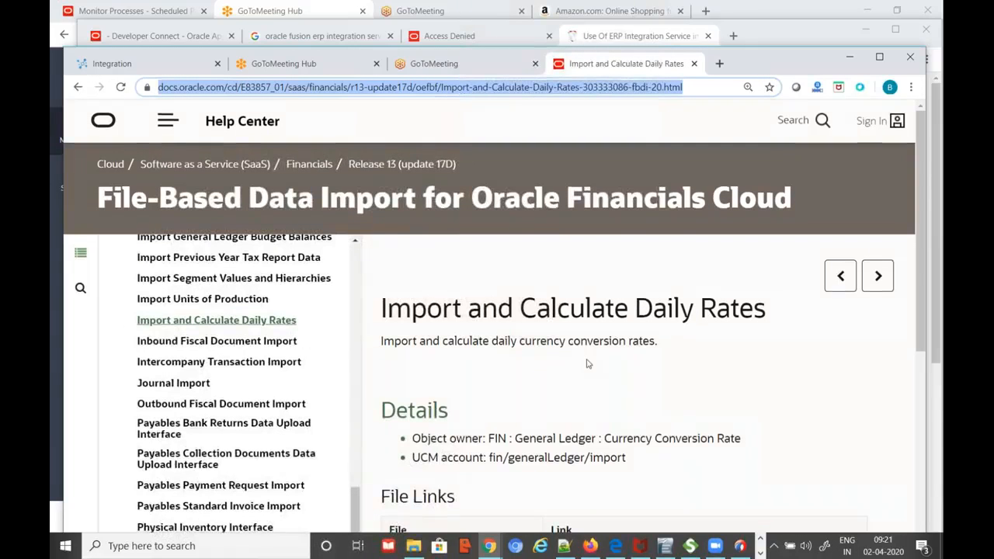
pyautogui.scroll(-3, 488, 258)
pyautogui.moveTo(488, 259); pyautogui.dragTo(647, 263)
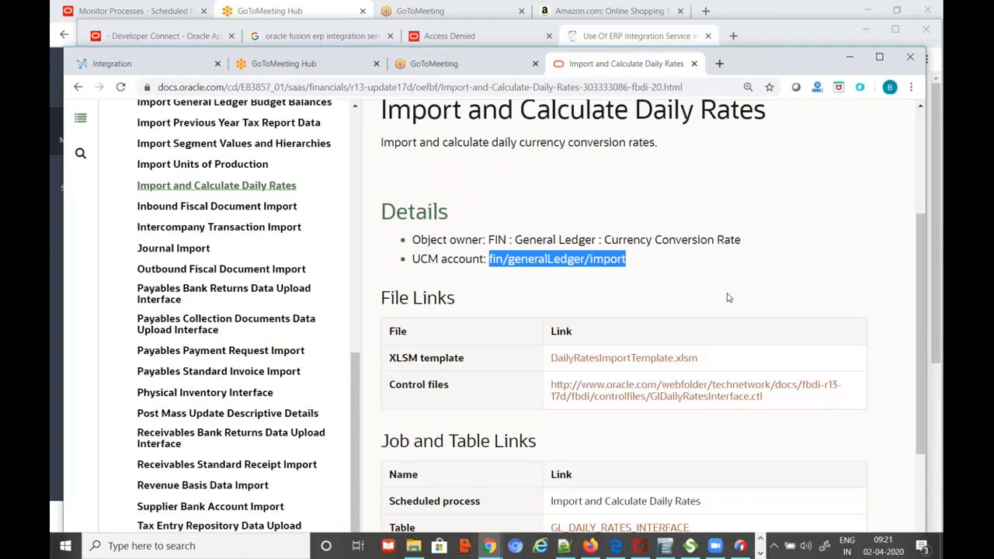
# Check the Journal Import page's UCM account, fin/journal/import, then return to the integration mapping
pyautogui.click(164, 250)
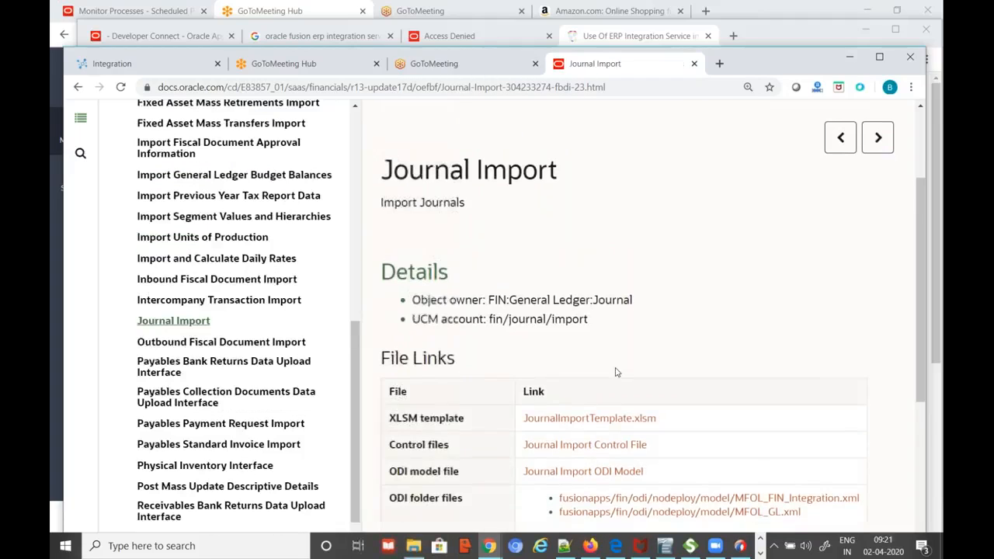
pyautogui.scroll(-1, 616, 372)
pyautogui.moveTo(493, 261); pyautogui.dragTo(608, 264)
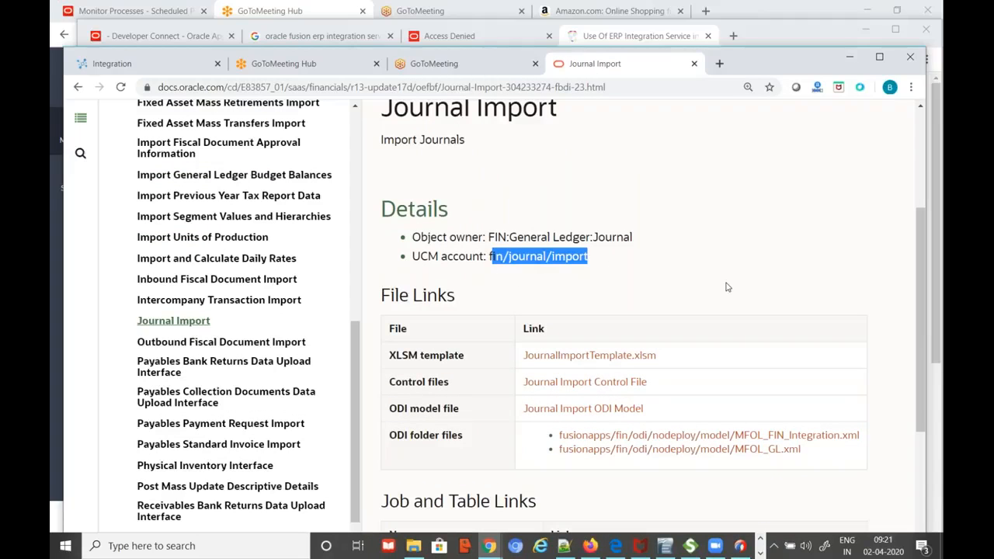
pyautogui.click(654, 276)
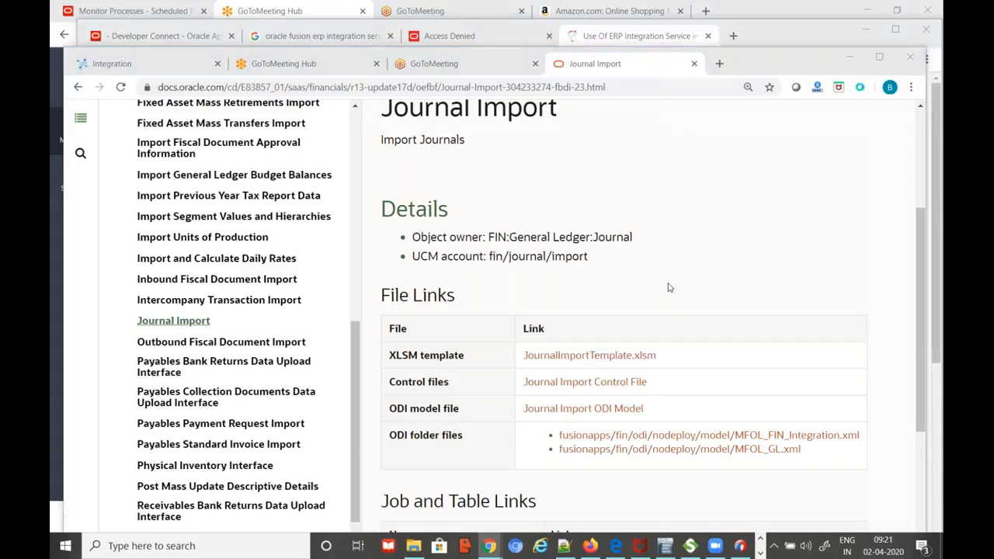
pyautogui.hotkey('alt', 'Tab')
pyautogui.hotkey('alt', 'Tab')
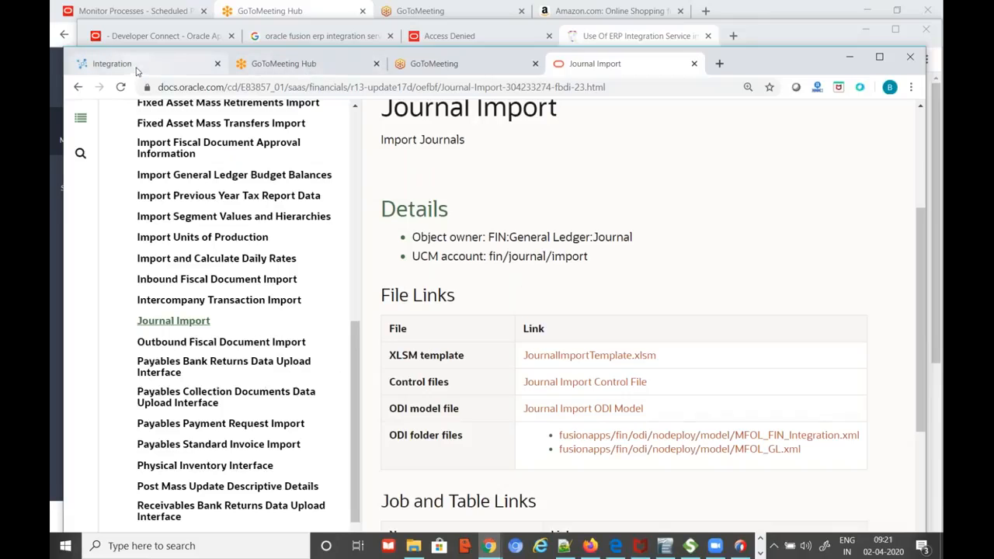
pyautogui.click(136, 67)
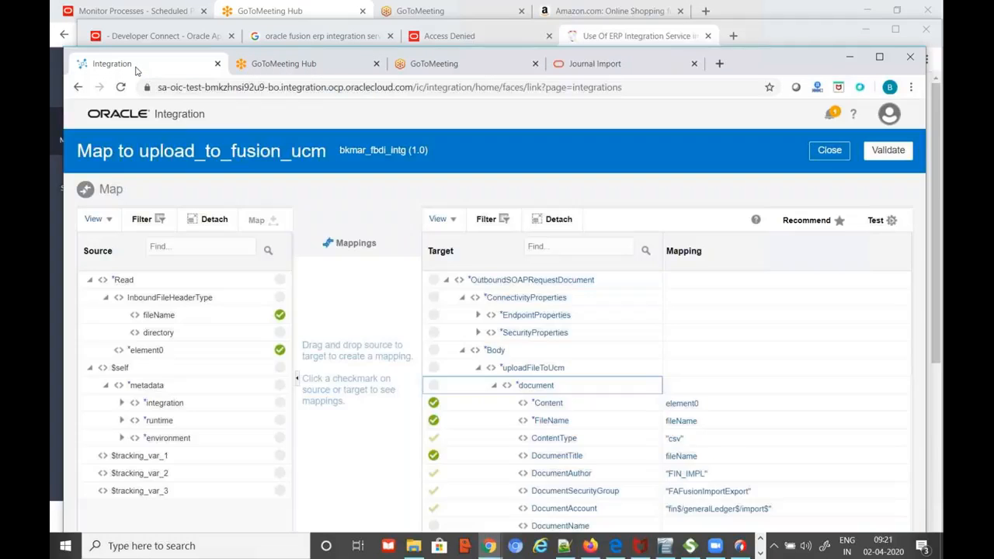
# Maximize the window, close the upload_to_fusion_ucm mapper, and scroll the bkmar_fbdi_intg canvas down to get_job_status
pyautogui.click(880, 58)
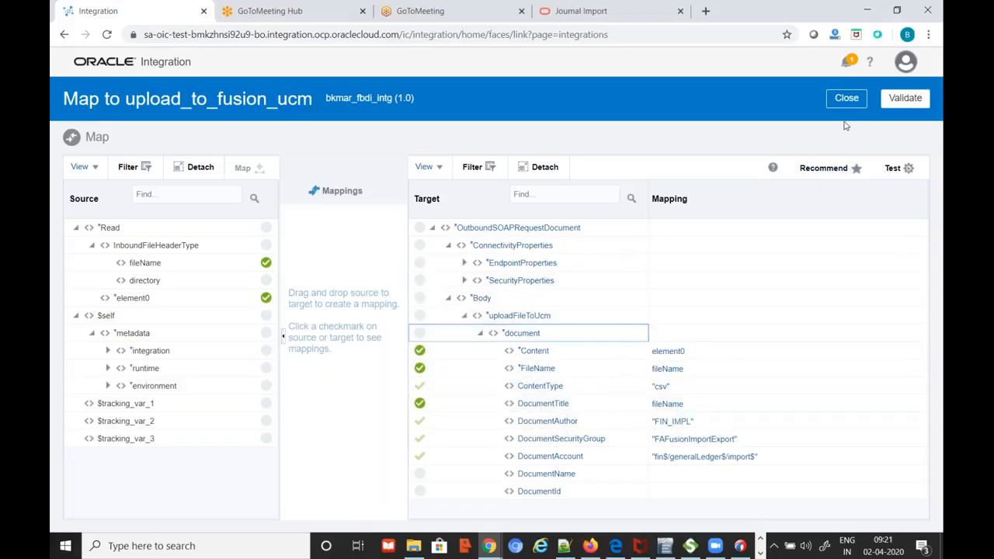
pyautogui.click(854, 99)
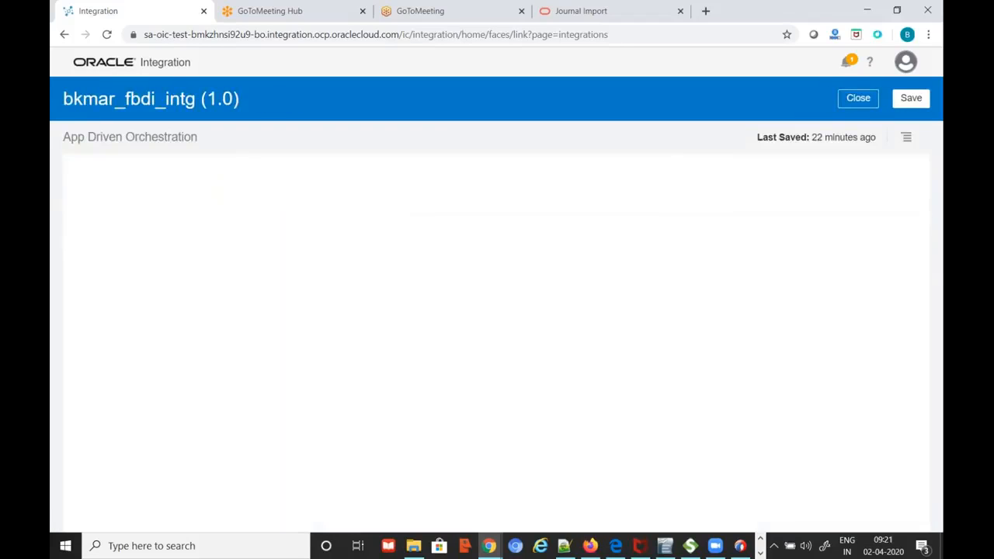
pyautogui.scroll(-5, 730, 401)
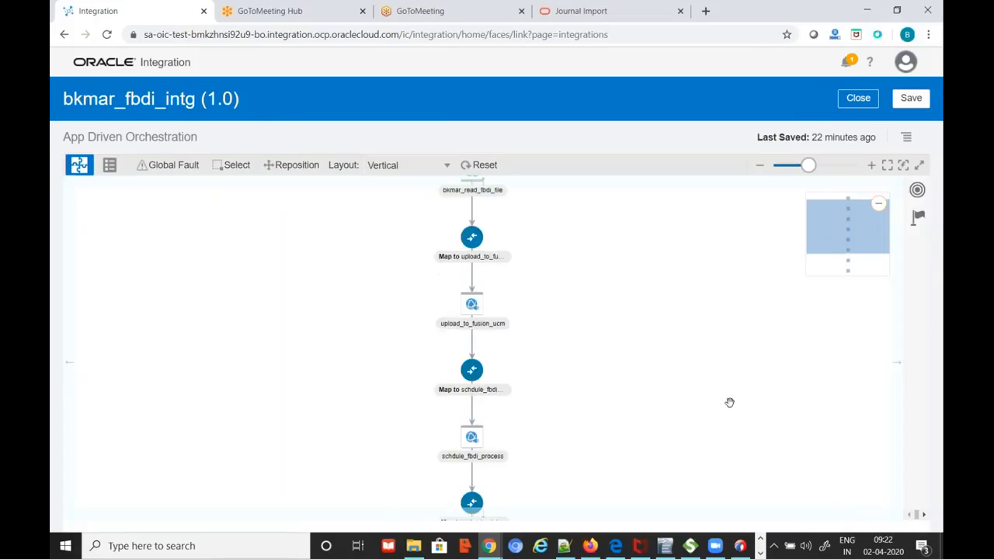
pyautogui.scroll(-3, 730, 402)
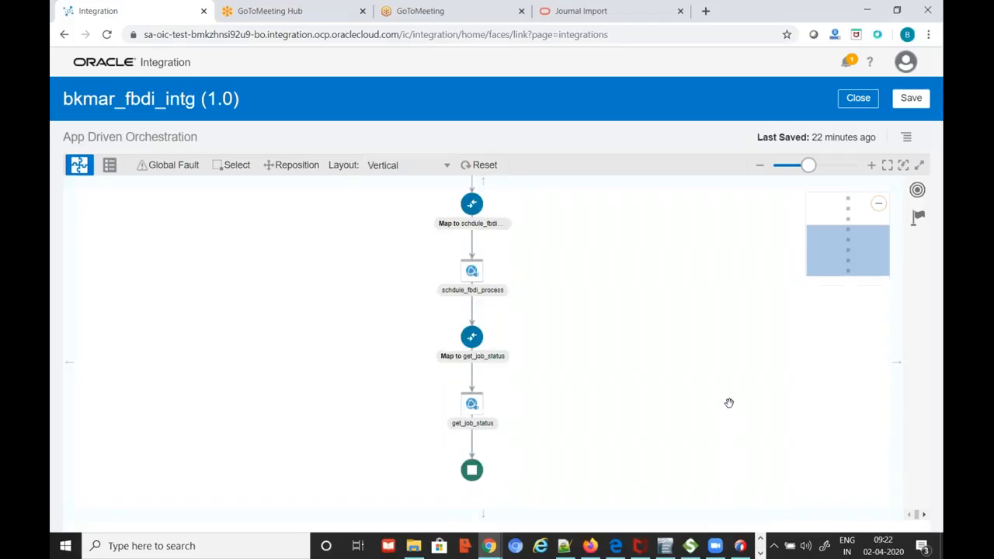
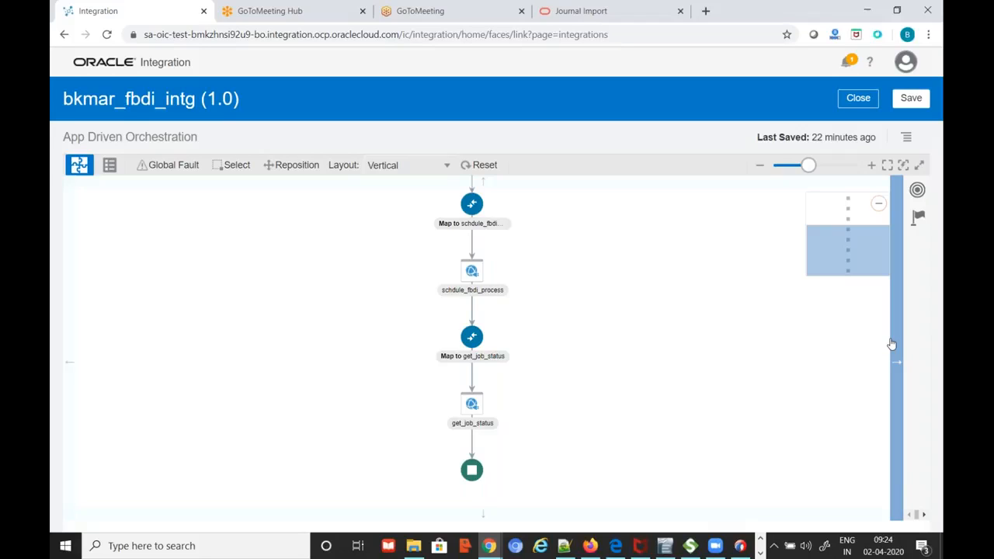
# Scroll the bkmar_fbdi_intg canvas back up to the bkmar_read_fbdi_file trigger
pyautogui.scroll(3, 723, 457)
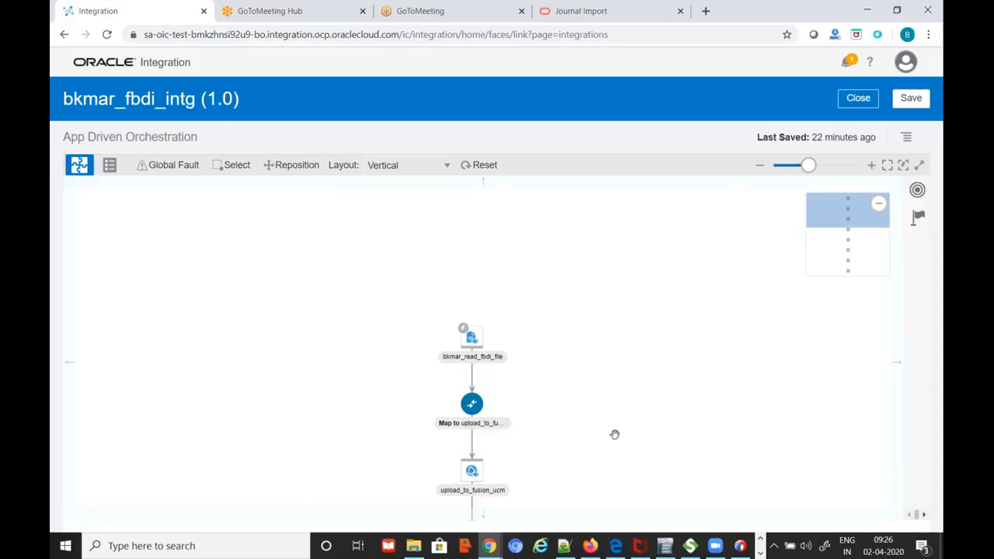
# Open D:\Training\OIC\agent-siva\InstallerProfile.cfg in Notepad++ from File Explorer
pyautogui.click(413, 546)
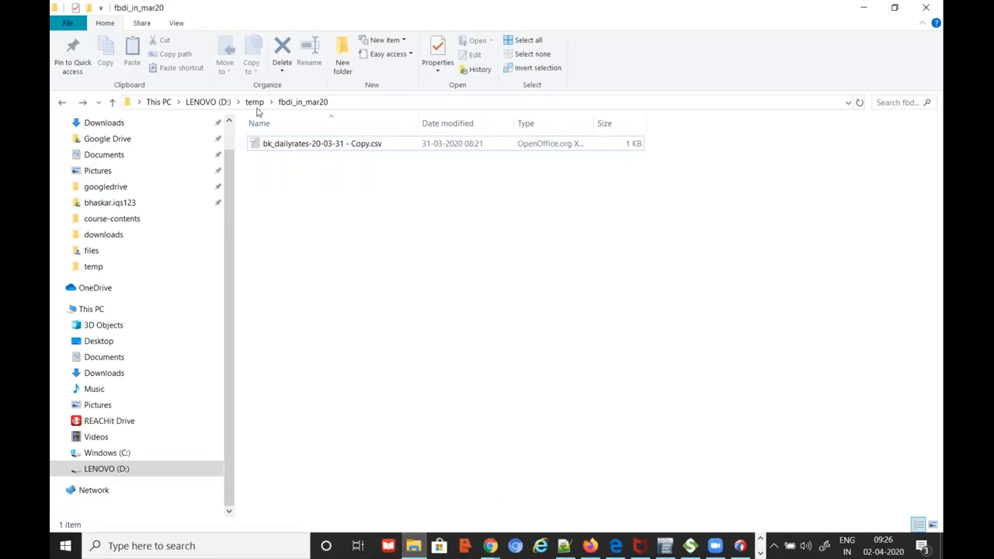
pyautogui.click(208, 102)
pyautogui.scroll(-3, 365, 460)
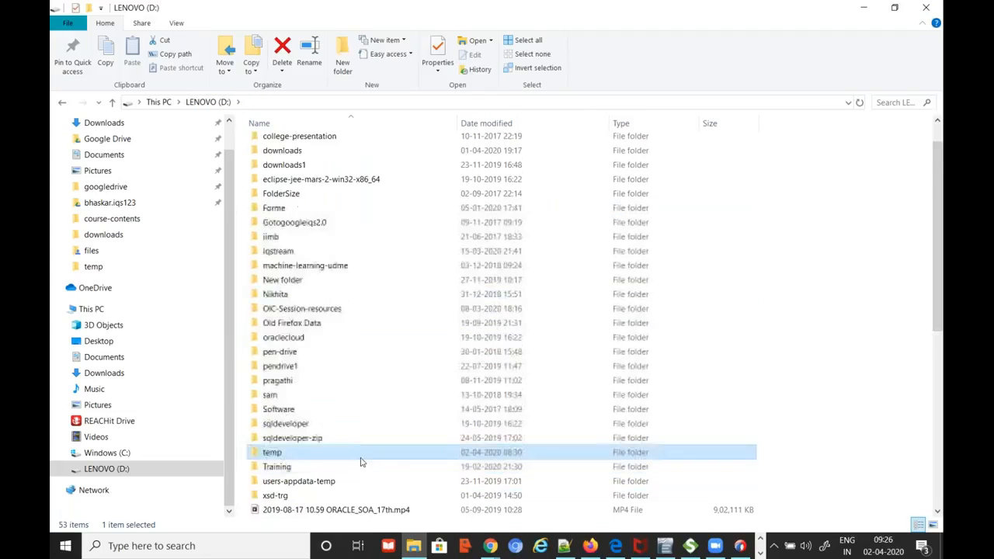
pyautogui.doubleClick(272, 381)
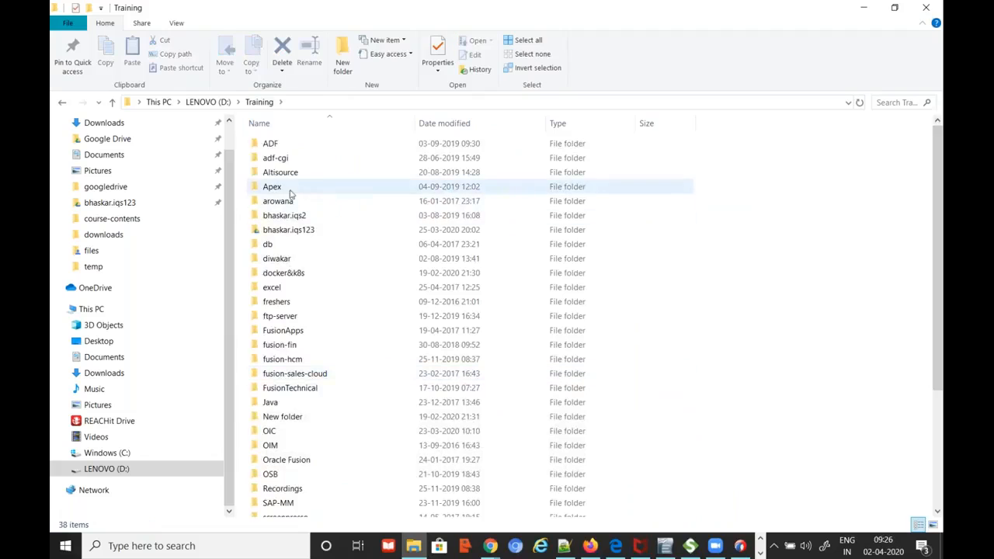
pyautogui.doubleClick(269, 431)
pyautogui.doubleClick(281, 145)
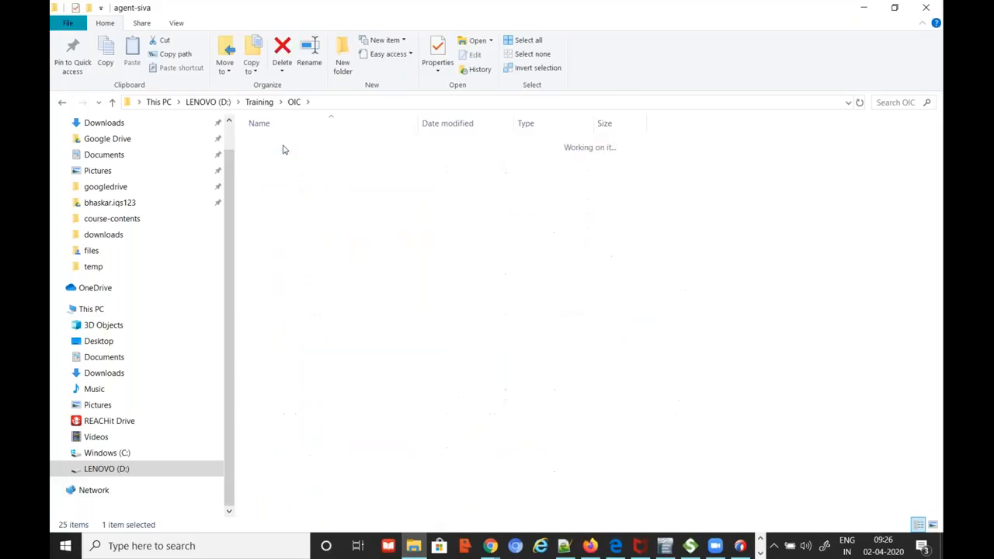
pyautogui.click(305, 206)
pyautogui.rightClick(305, 207)
pyautogui.click(349, 228)
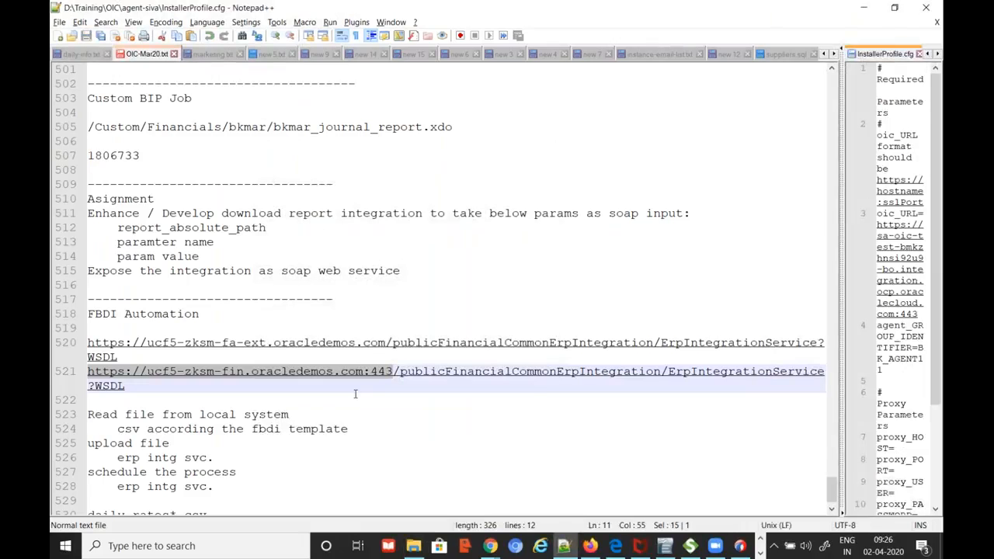
pyautogui.moveTo(854, 169); pyautogui.dragTo(582, 171)
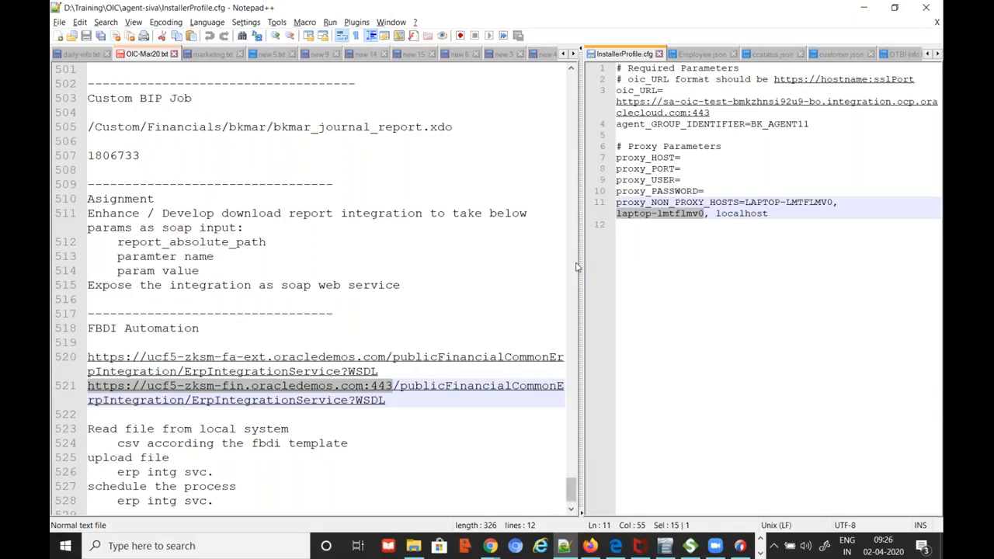
pyautogui.moveTo(581, 257); pyautogui.dragTo(485, 257)
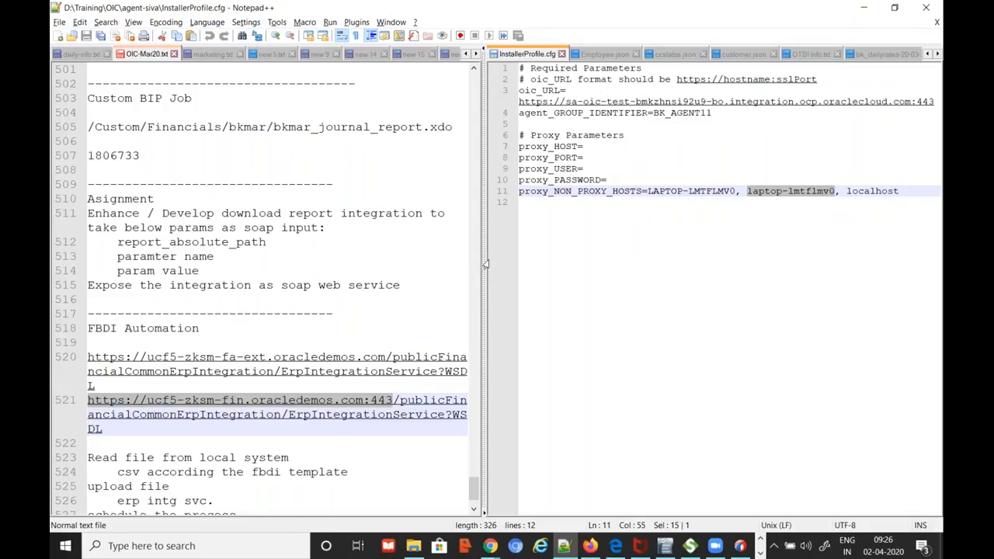
pyautogui.moveTo(487, 265); pyautogui.dragTo(546, 272)
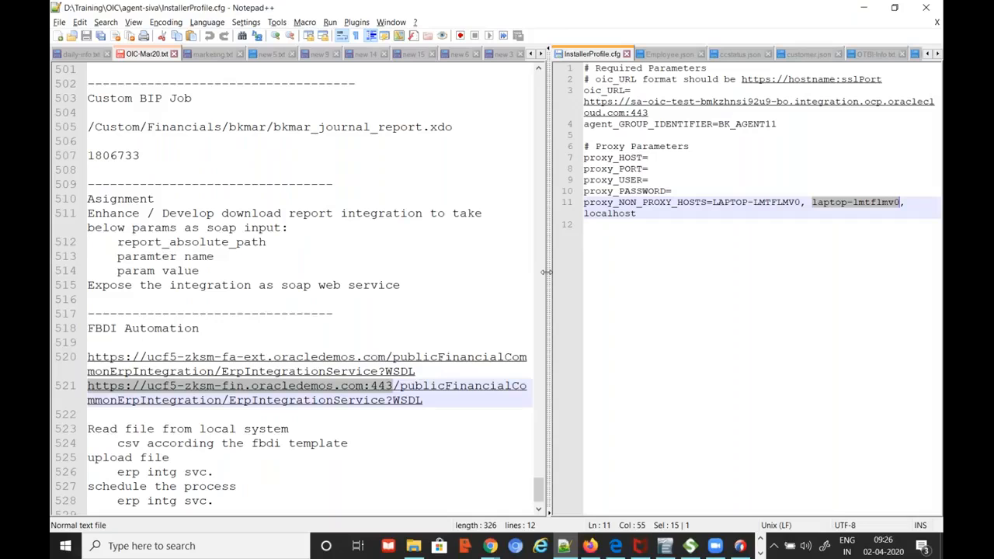
pyautogui.moveTo(546, 272); pyautogui.dragTo(646, 256)
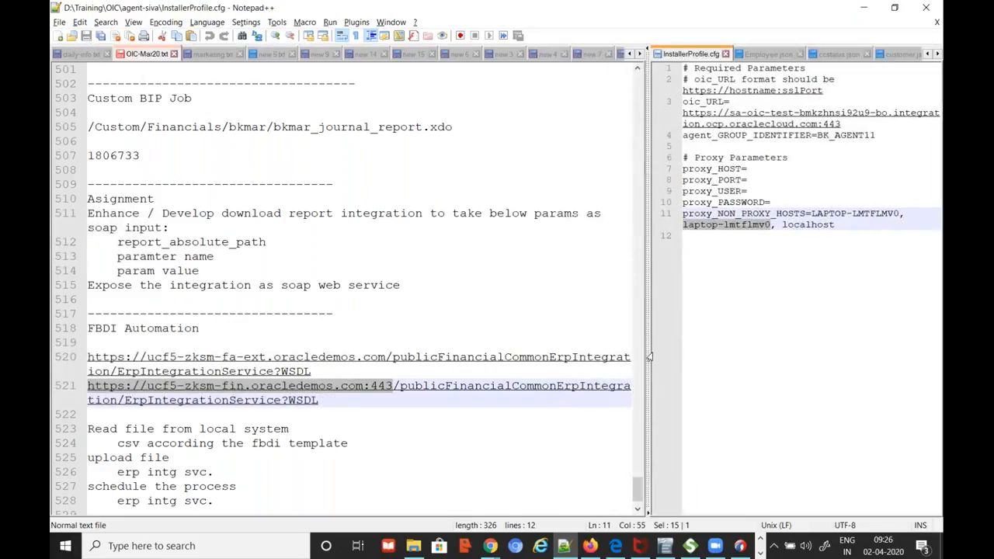
pyautogui.moveTo(646, 351); pyautogui.dragTo(733, 333)
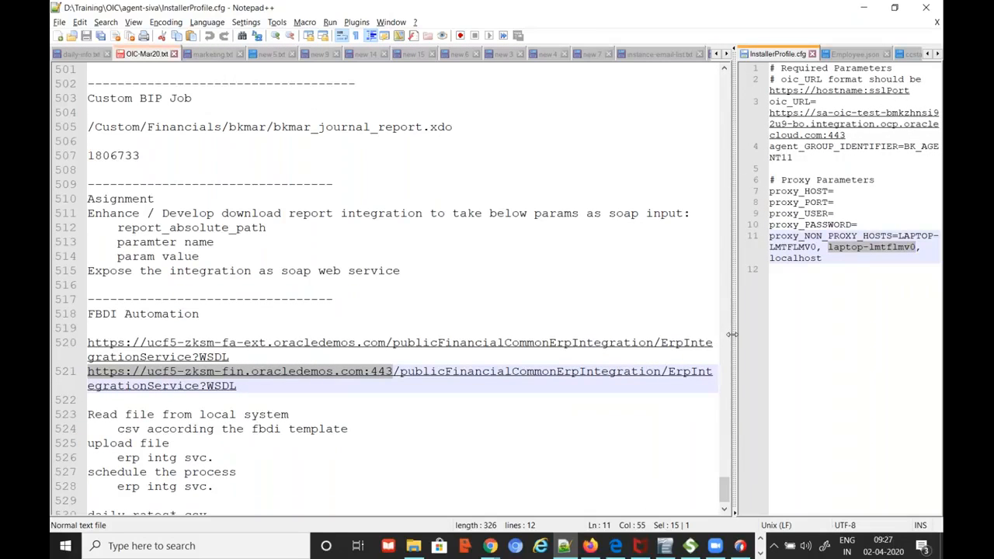
pyautogui.moveTo(732, 333); pyautogui.dragTo(814, 330)
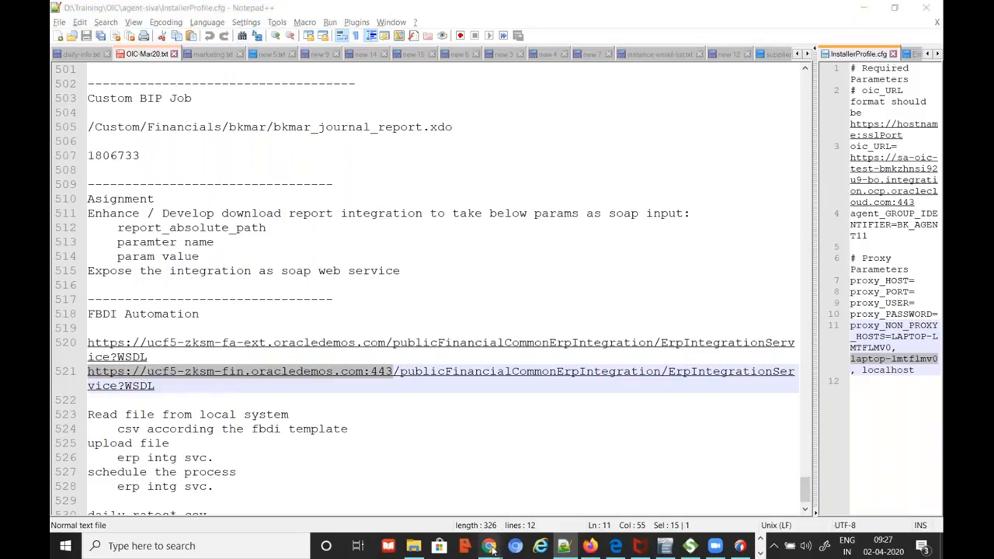
pyautogui.moveTo(494, 544)
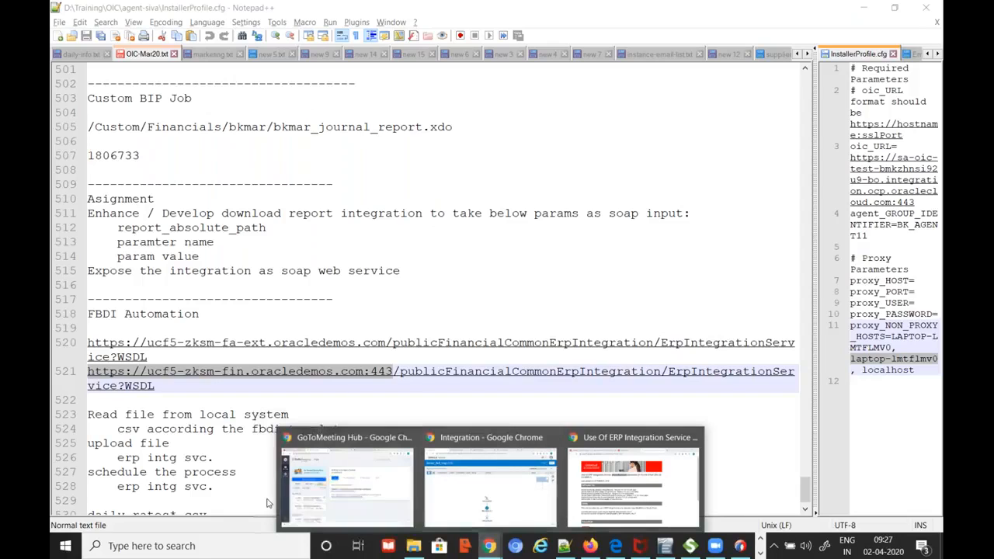
# Return to the bkmar_fbdi_intg canvas and pan to upload_to_fusion_ucm and schdule_fbdi_process
pyautogui.click(509, 447)
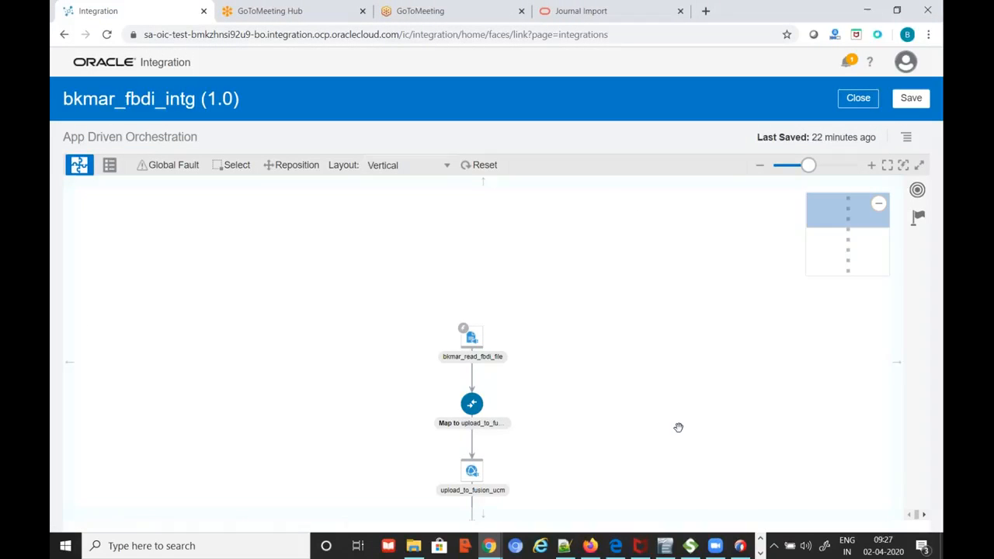
pyautogui.scroll(-2, 678, 427)
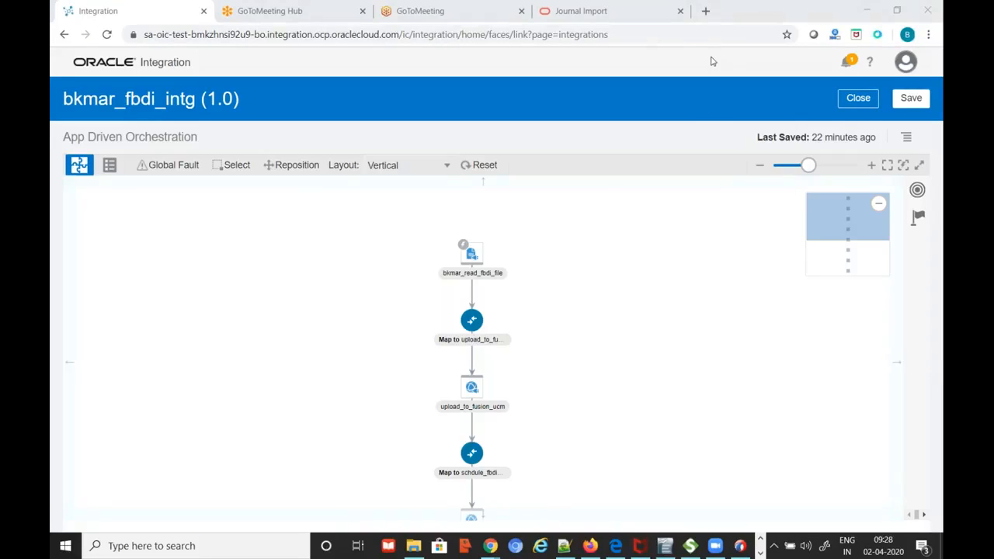
pyautogui.click(687, 295)
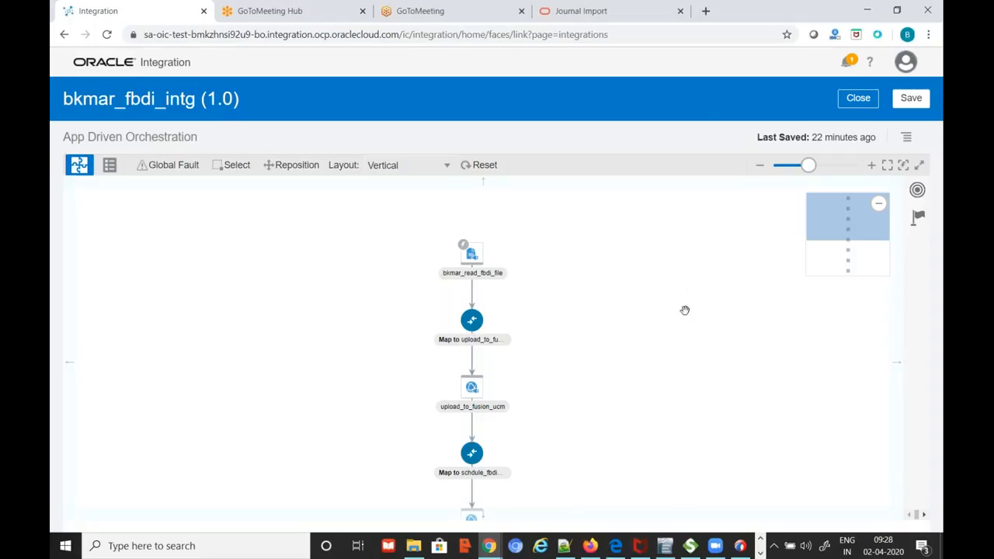
pyautogui.moveTo(677, 374); pyautogui.dragTo(689, 317)
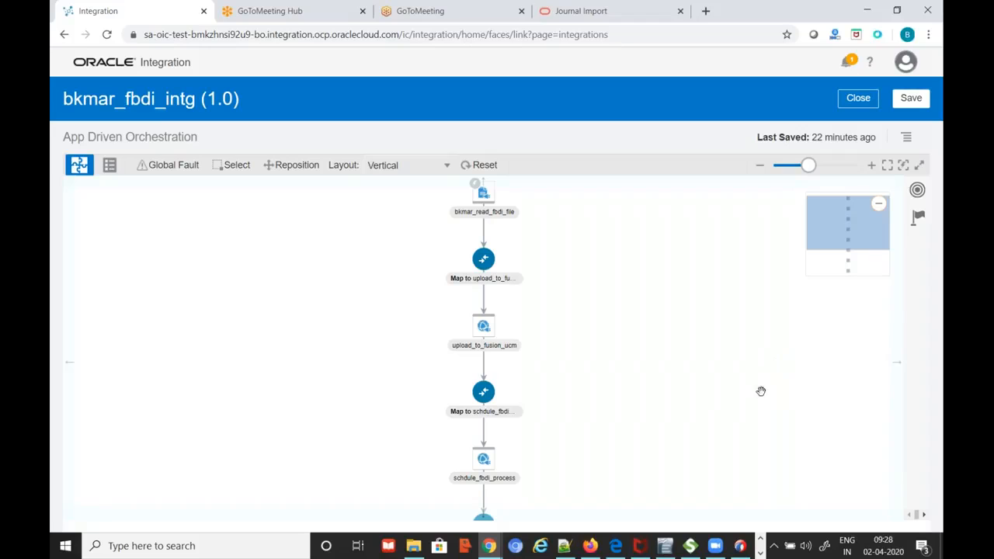
pyautogui.scroll(-1, 725, 417)
pyautogui.moveTo(725, 417); pyautogui.dragTo(717, 439)
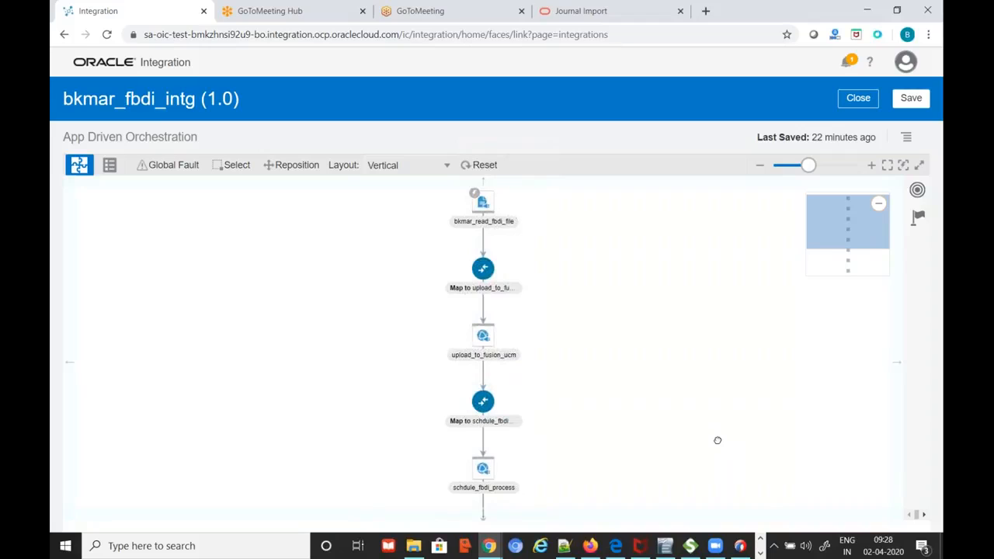
pyautogui.click(853, 106)
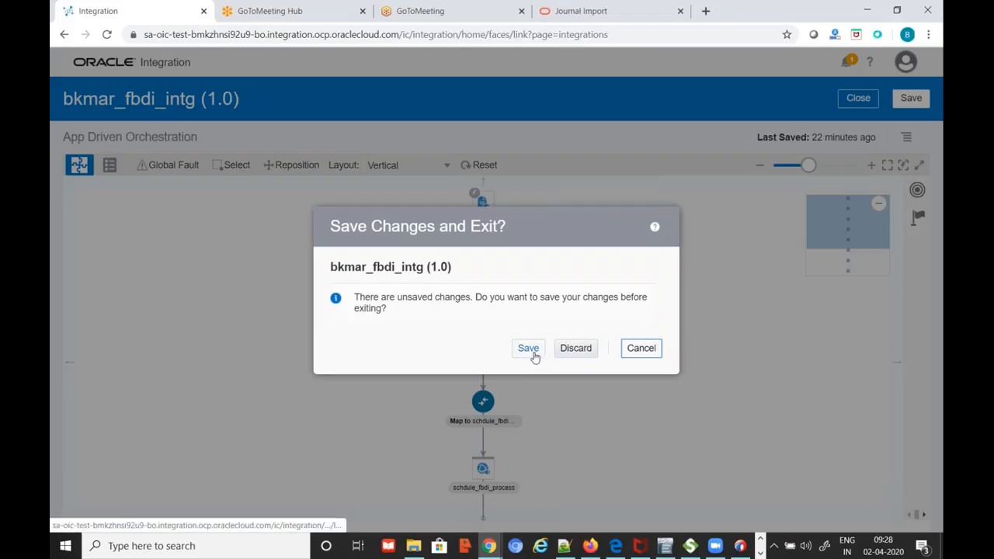
pyautogui.moveTo(560, 234); pyautogui.dragTo(340, 250)
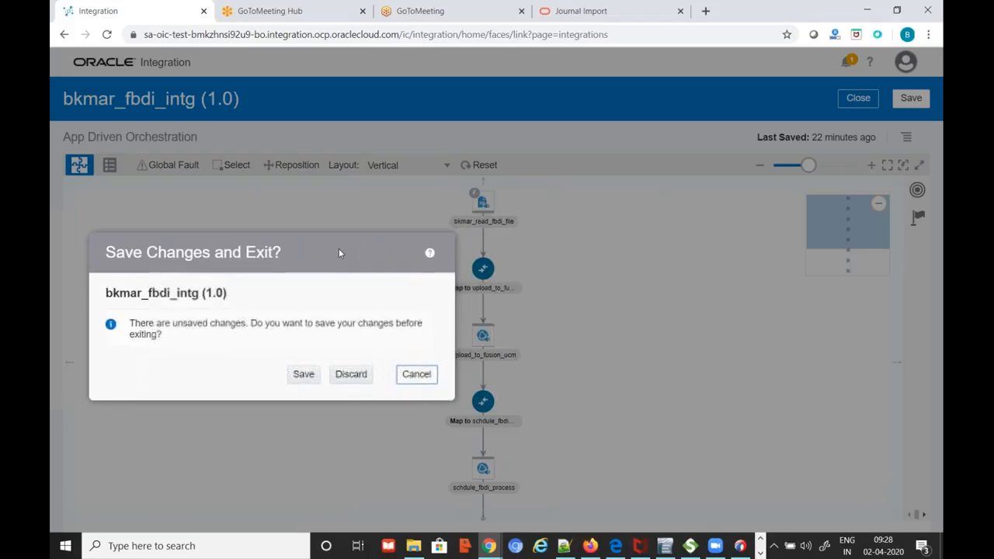
pyautogui.click(414, 377)
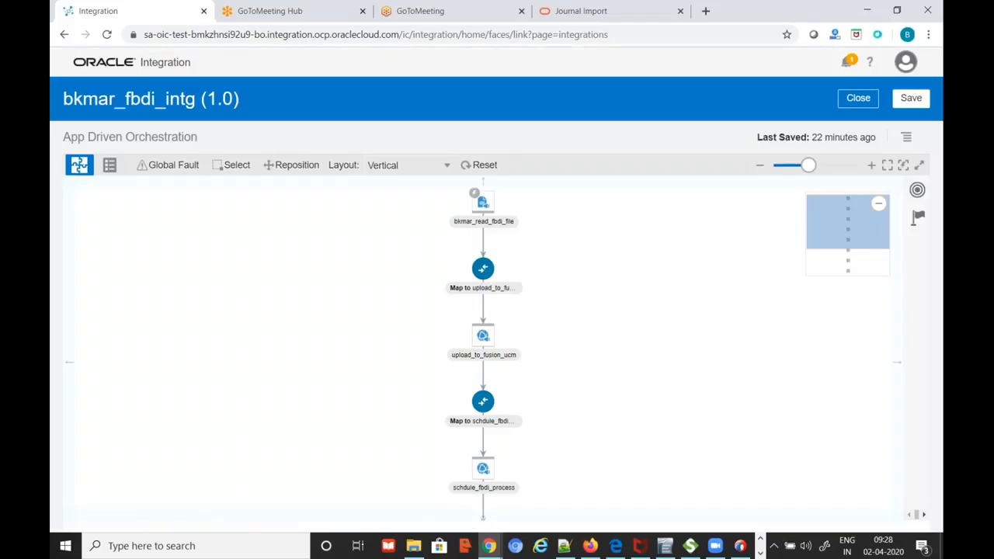
pyautogui.moveTo(620, 429); pyautogui.dragTo(621, 310)
pyautogui.moveTo(697, 452)
pyautogui.mouseDown()
pyautogui.moveTo(687, 407)
pyautogui.moveTo(683, 464)
pyautogui.mouseUp()
pyautogui.moveTo(657, 329)
pyautogui.mouseDown()
pyautogui.moveTo(674, 468)
pyautogui.moveTo(671, 459)
pyautogui.mouseUp()
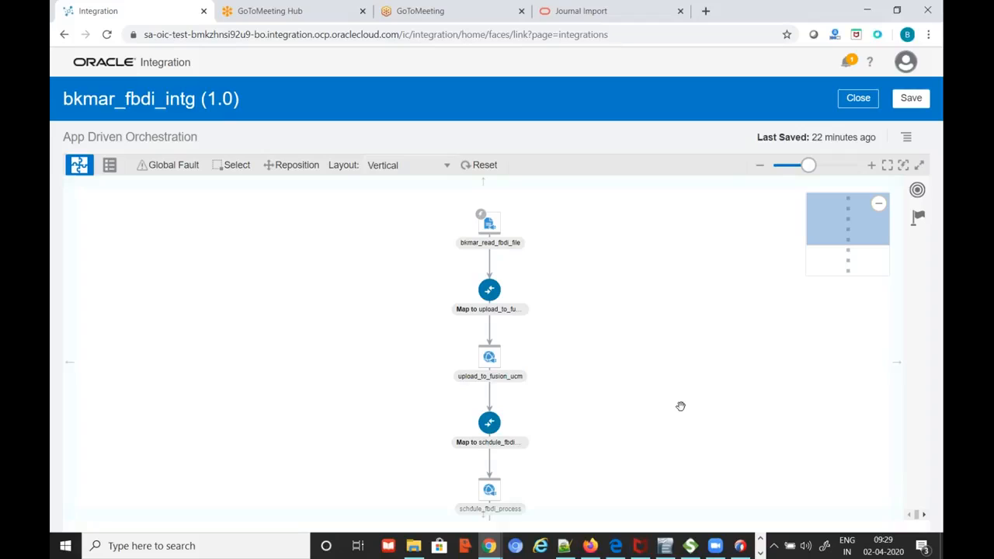
pyautogui.moveTo(681, 406)
pyautogui.mouseDown()
pyautogui.moveTo(664, 417)
pyautogui.moveTo(689, 411)
pyautogui.mouseUp()
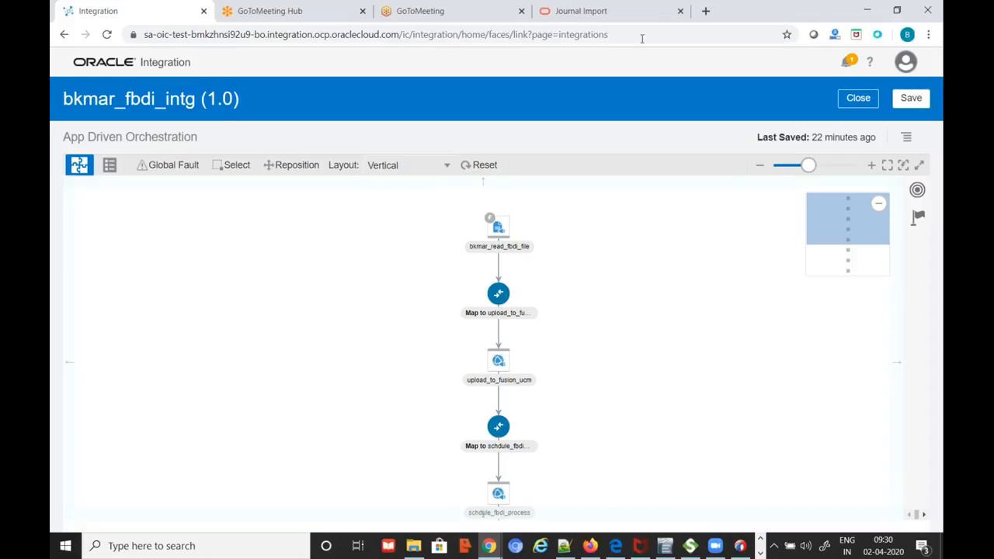
pyautogui.moveTo(768, 386)
pyautogui.mouseDown()
pyautogui.moveTo(720, 391)
pyautogui.moveTo(768, 392)
pyautogui.moveTo(770, 371)
pyautogui.moveTo(763, 388)
pyautogui.mouseUp()
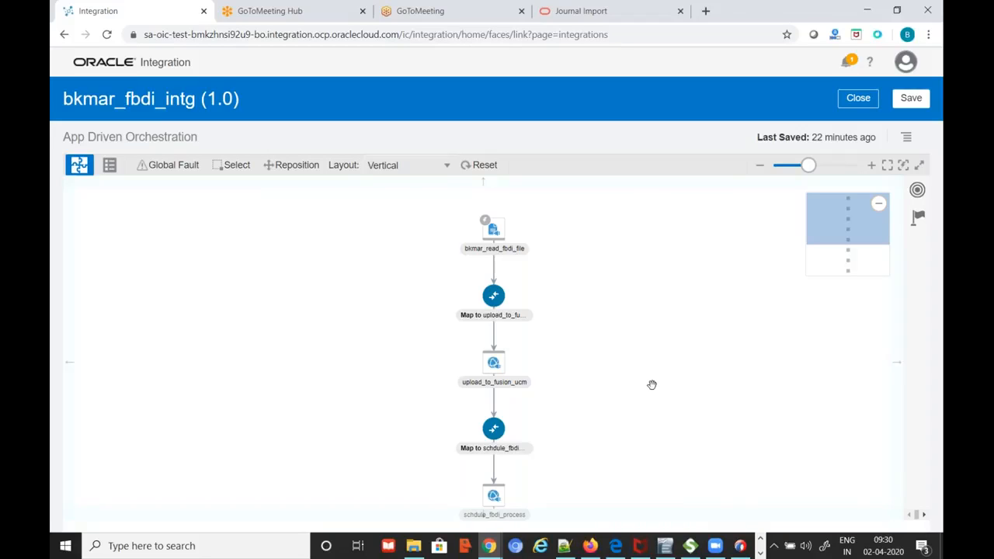
pyautogui.moveTo(648, 383); pyautogui.dragTo(641, 352)
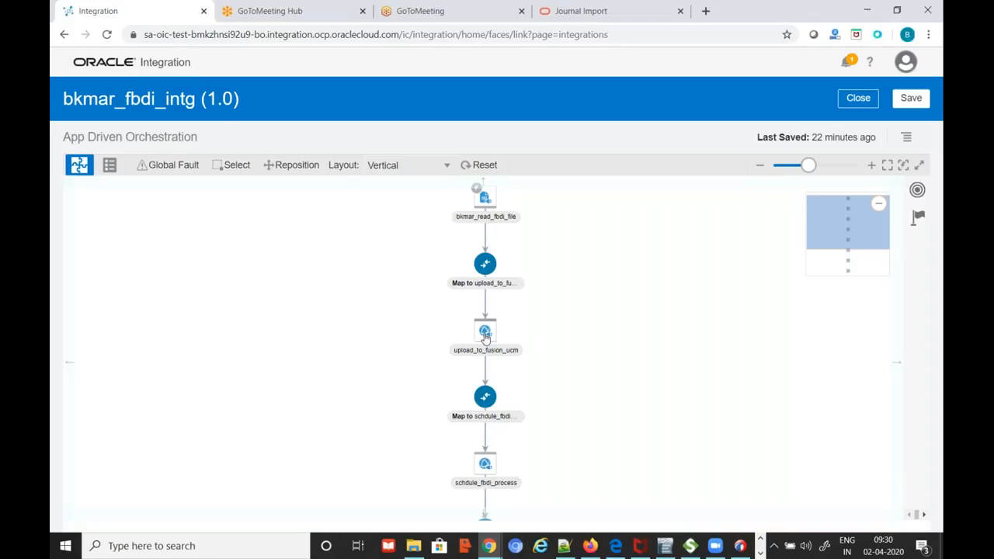
# Close the integration editor, cancel the Save Changes and Exit prompt, then close again to reshow it
pyautogui.moveTo(484, 333)
pyautogui.click(858, 98)
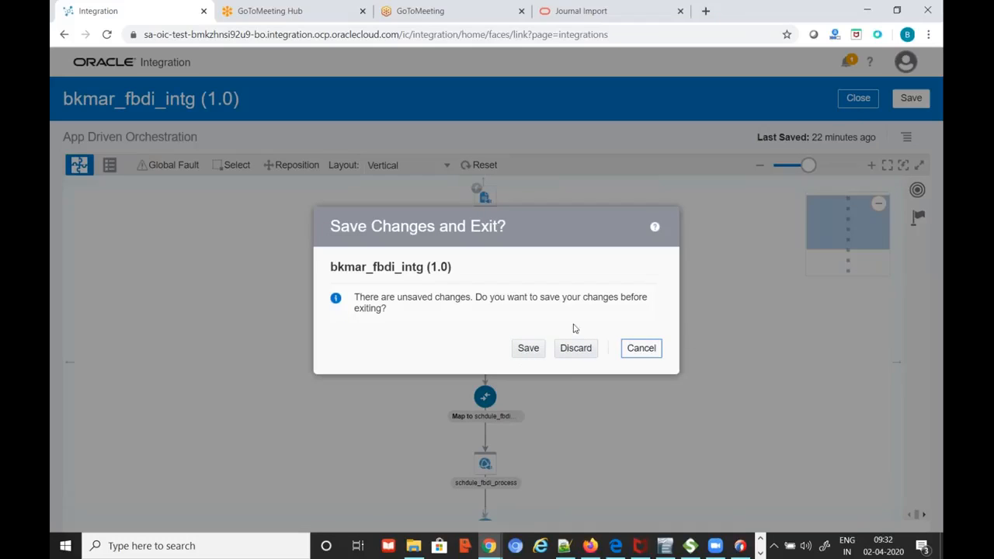
pyautogui.click(522, 206)
pyautogui.moveTo(523, 204); pyautogui.dragTo(711, 364)
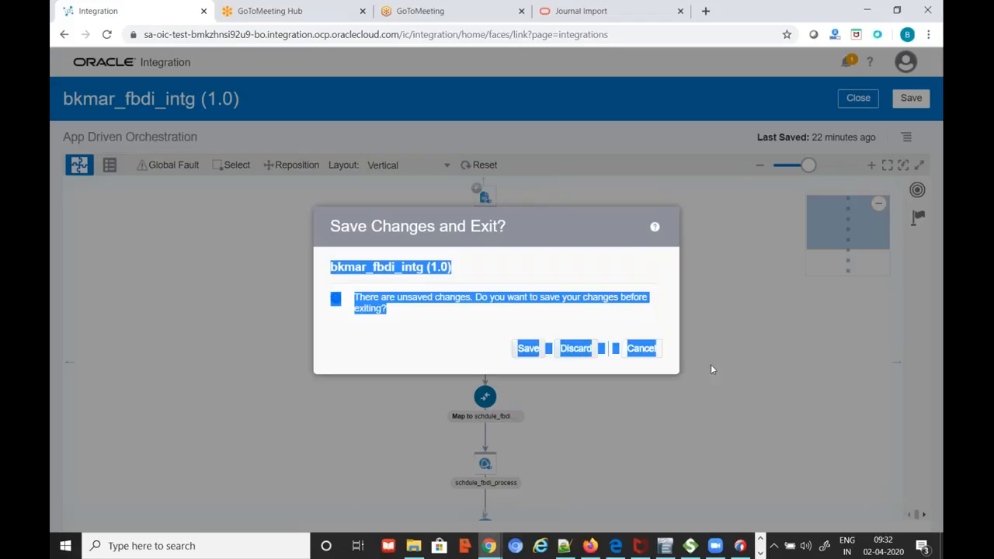
pyautogui.click(642, 351)
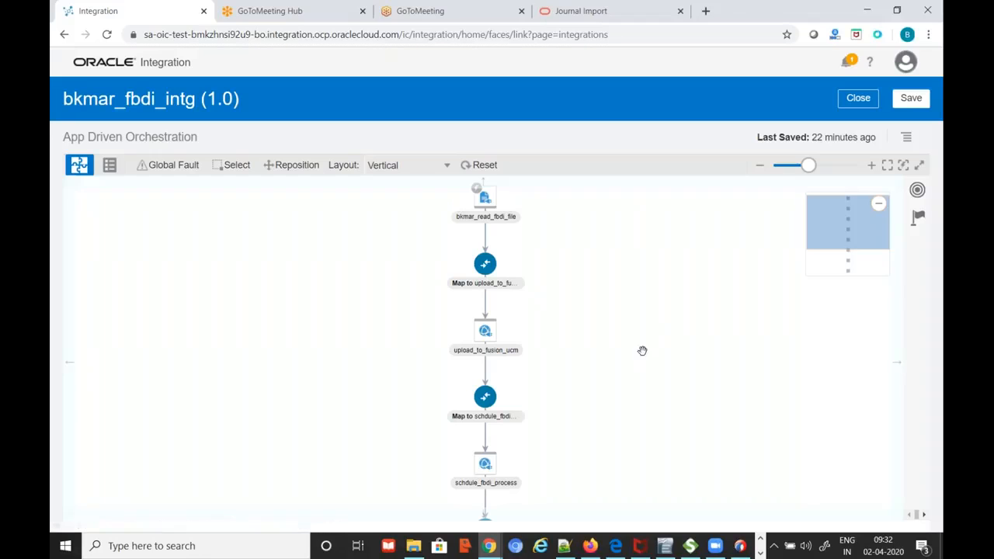
pyautogui.click(861, 100)
# Discard the unsaved bkmar_fbdi_intg changes, browse the Integrations list, and switch to File Explorer
pyautogui.click(574, 349)
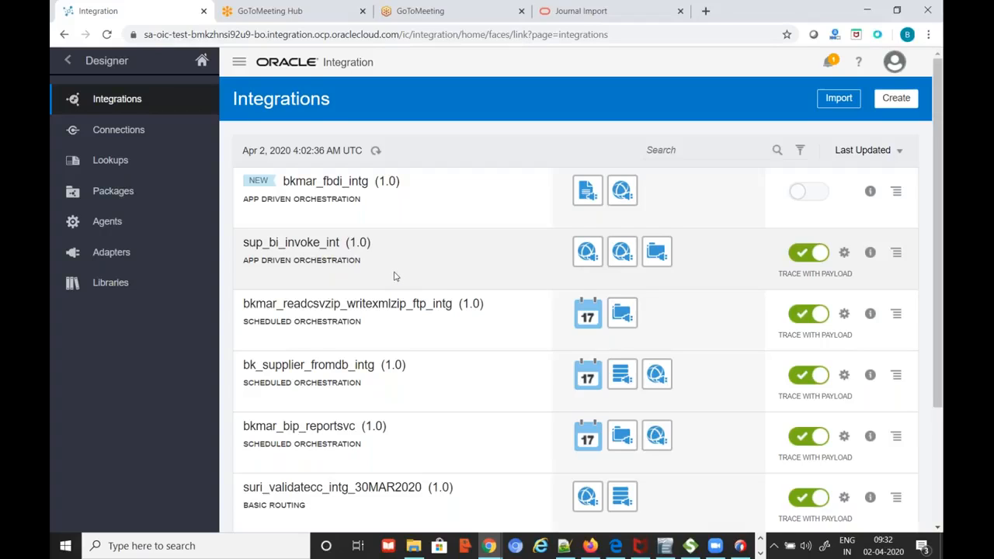
pyautogui.scroll(-3, 393, 275)
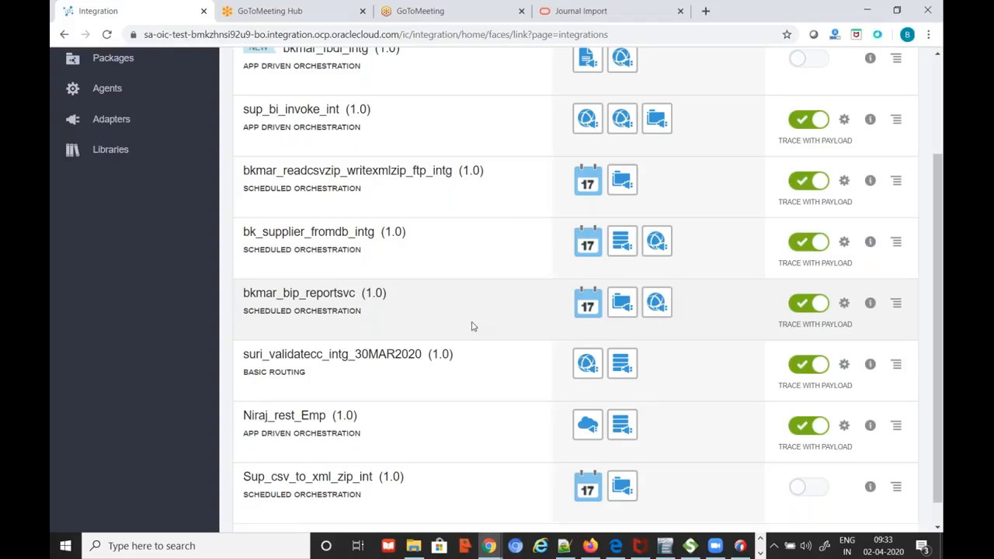
pyautogui.click(415, 547)
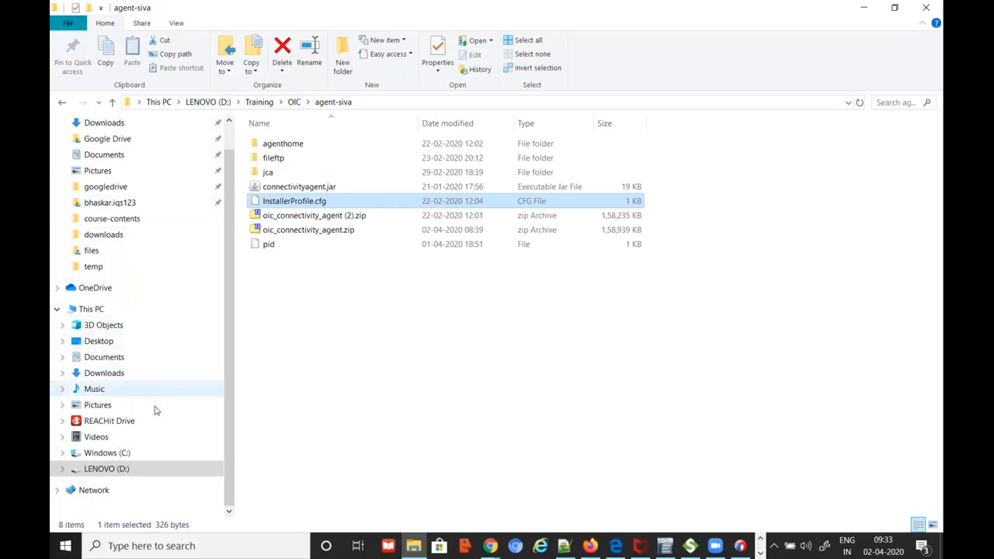
# Open FusionTechAct.pdf from the D:\OIC-Session-resources folder
pyautogui.click(109, 469)
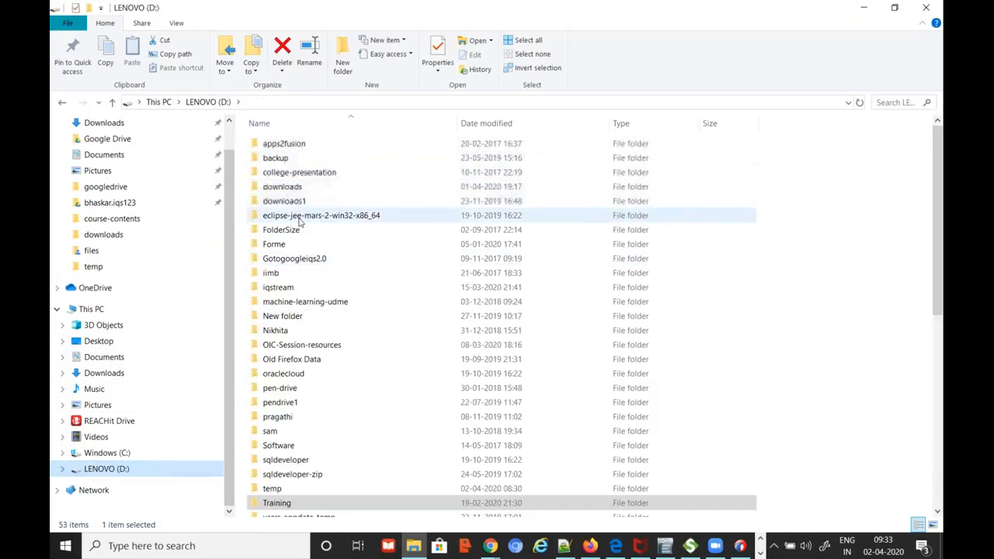
pyautogui.scroll(-2, 378, 381)
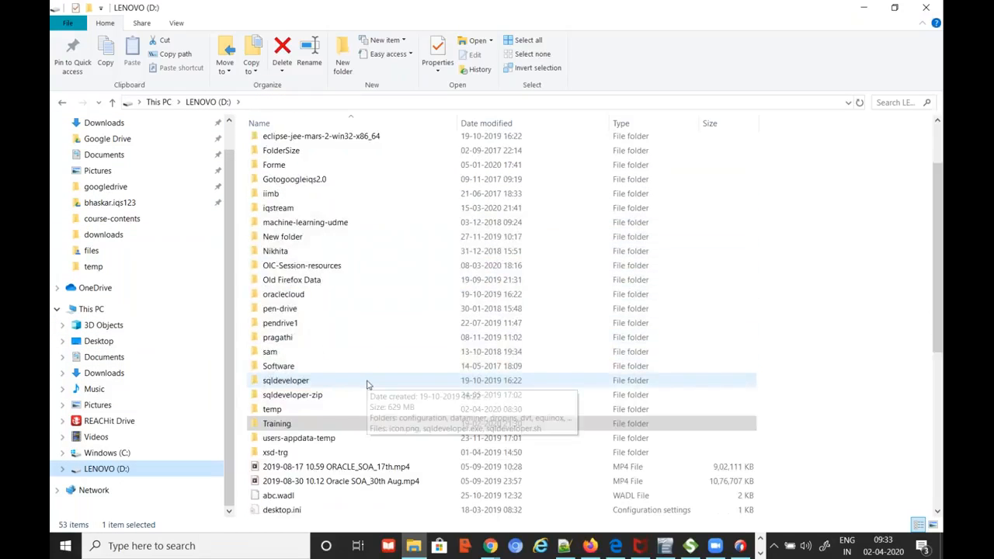
pyautogui.doubleClick(310, 266)
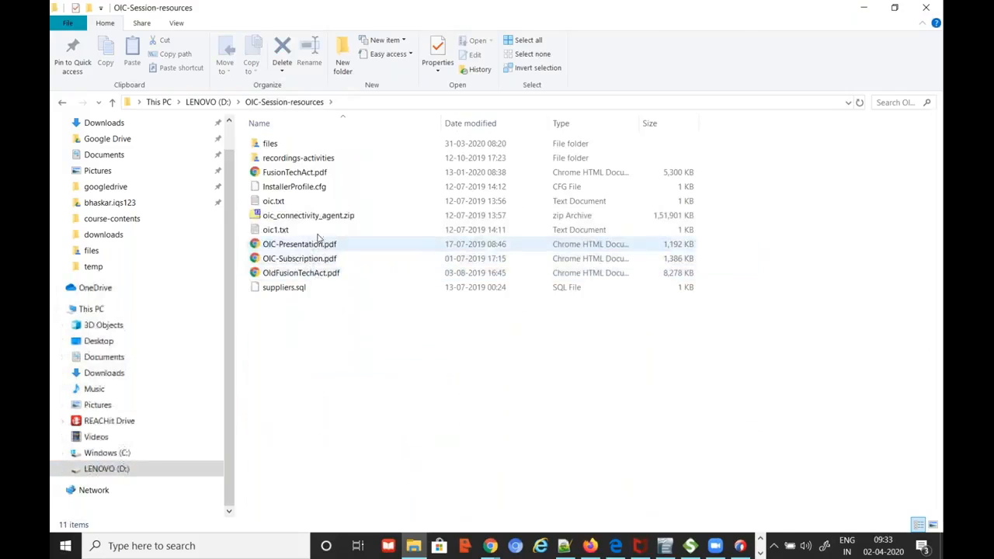
pyautogui.doubleClick(299, 172)
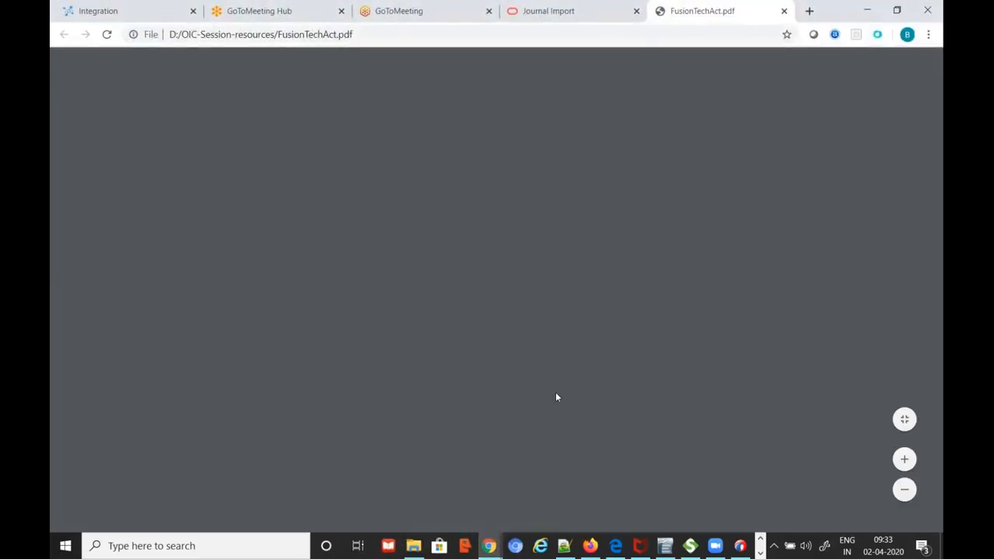
pyautogui.scroll(-2, 289, 267)
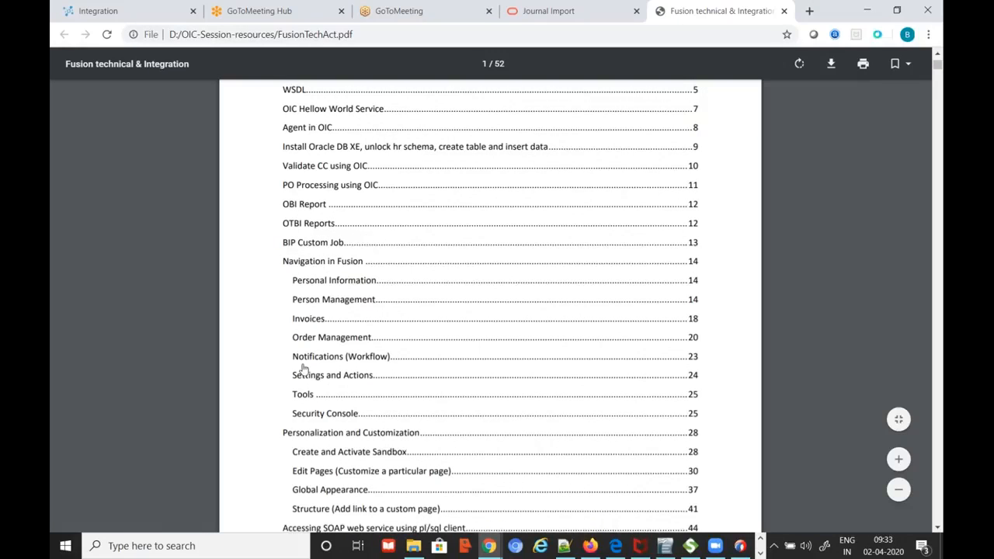
pyautogui.scroll(-1, 365, 279)
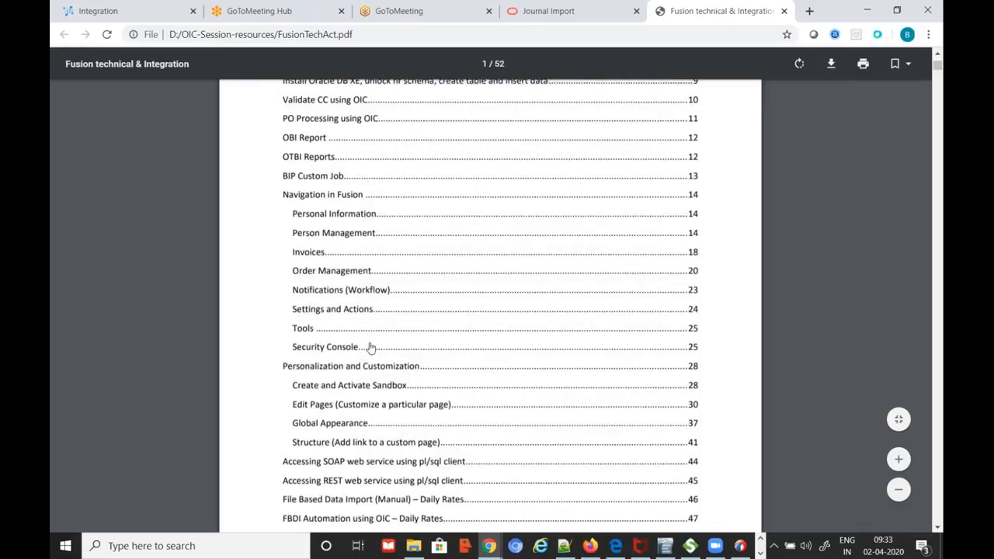
pyautogui.scroll(-2, 371, 349)
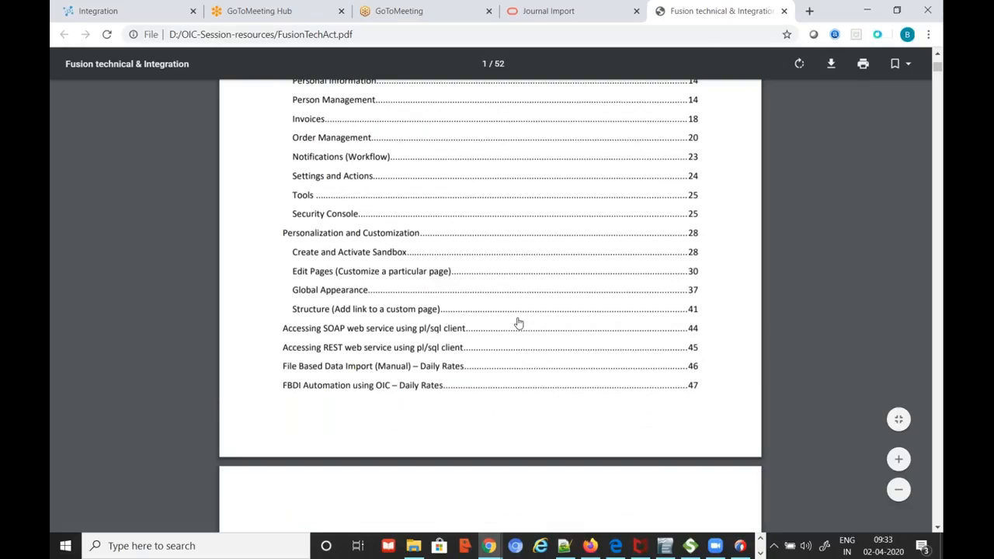
pyautogui.scroll(-1, 519, 323)
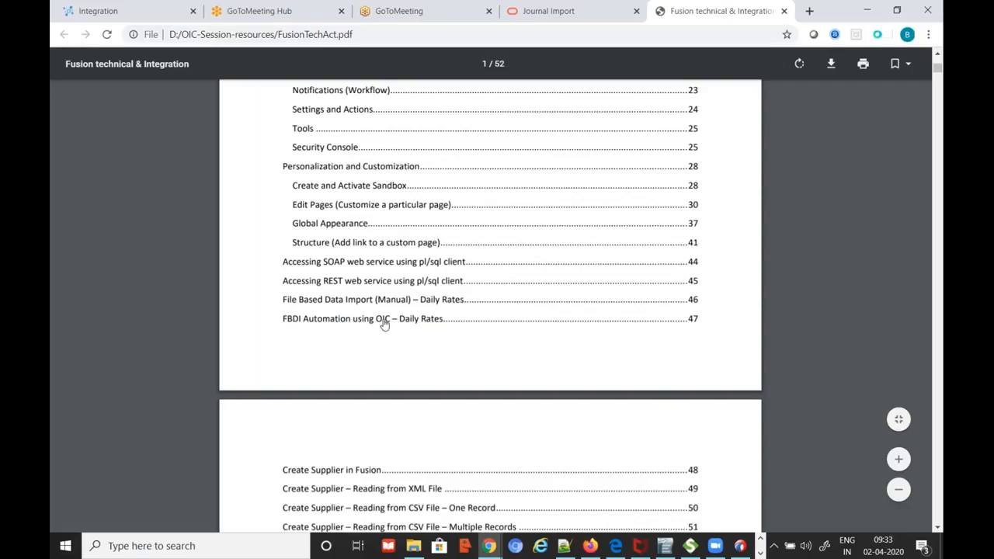
pyautogui.scroll(4, 464, 345)
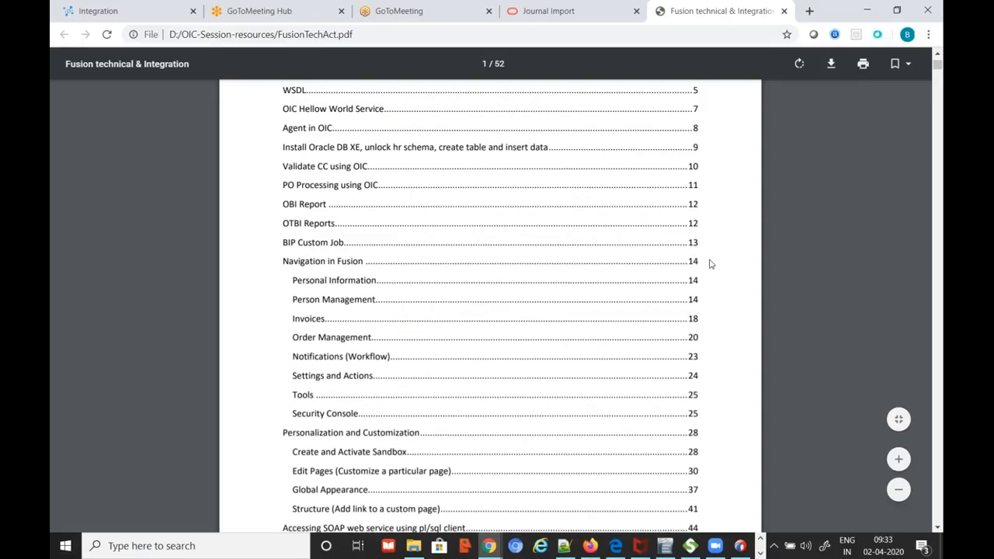
pyautogui.scroll(-3, 357, 357)
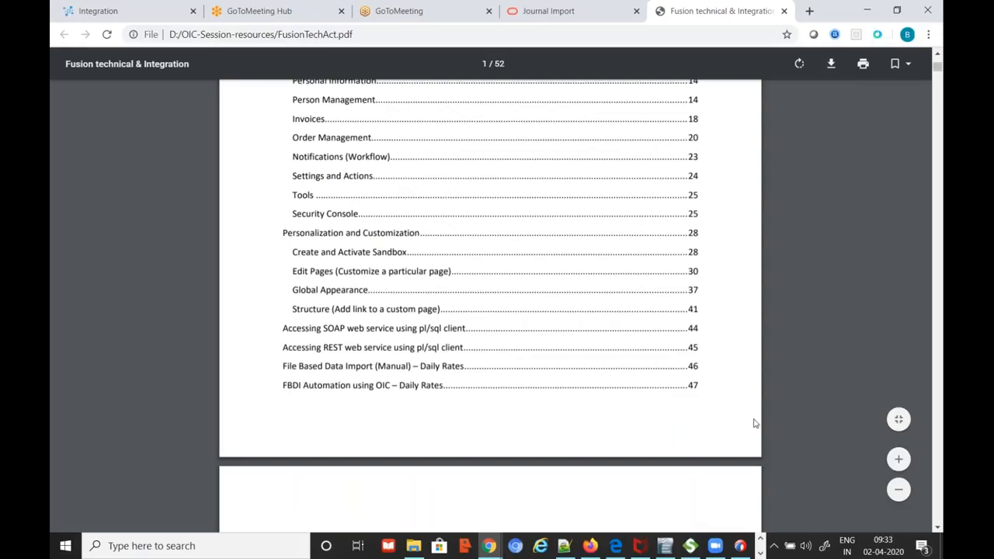
pyautogui.moveTo(488, 546)
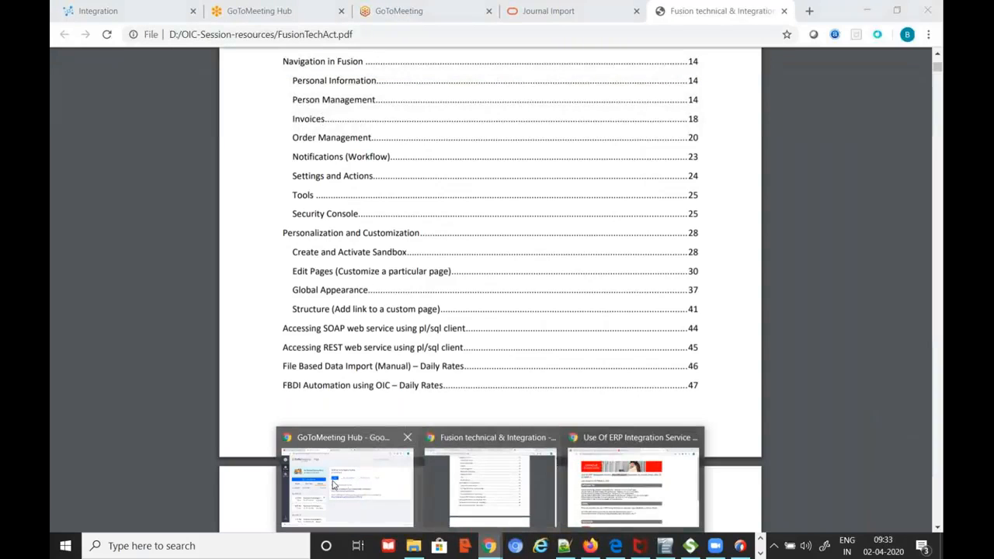
pyautogui.click(466, 485)
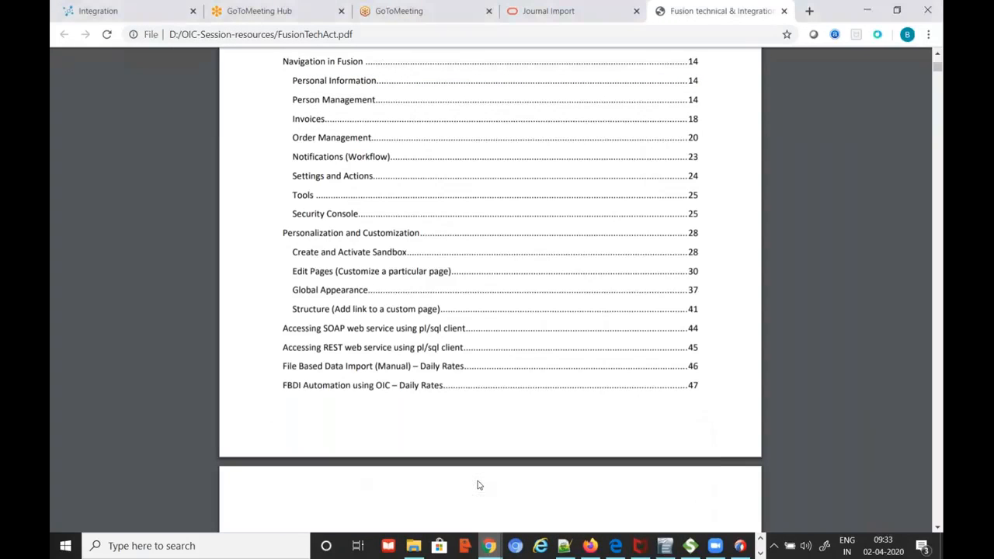
# Toggle sup_bi_invoke_int (1.0) off in the Integrations list and confirm Deactivate
pyautogui.click(112, 15)
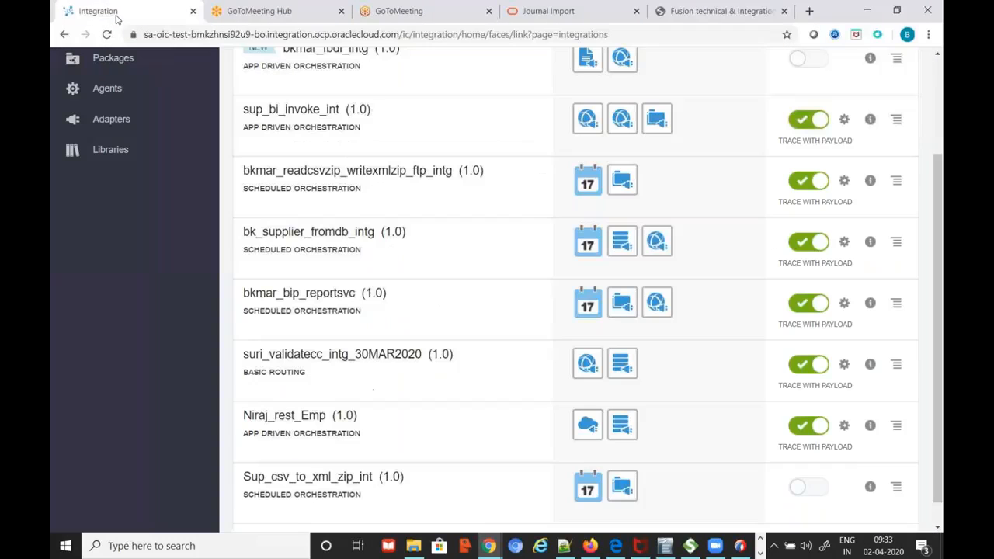
pyautogui.scroll(1, 775, 278)
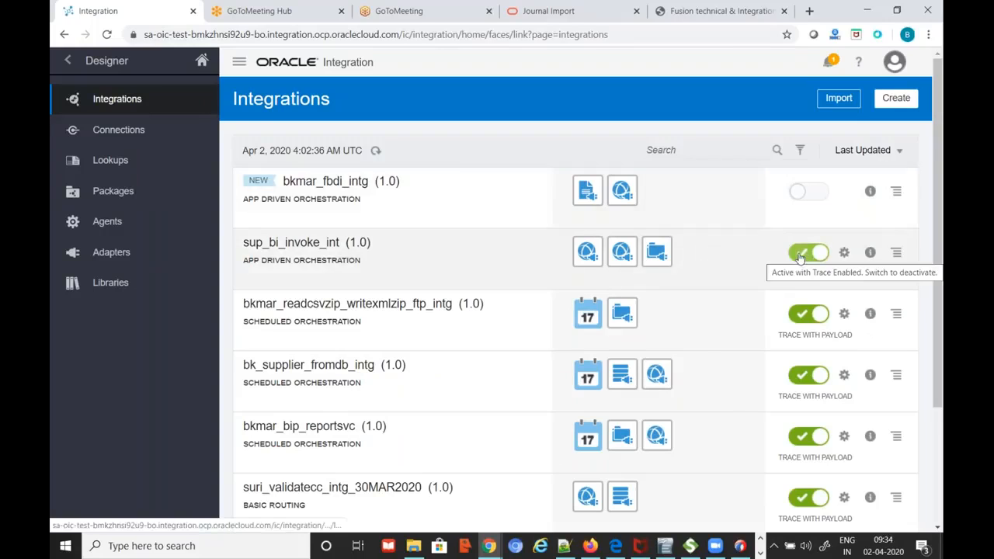
pyautogui.click(812, 257)
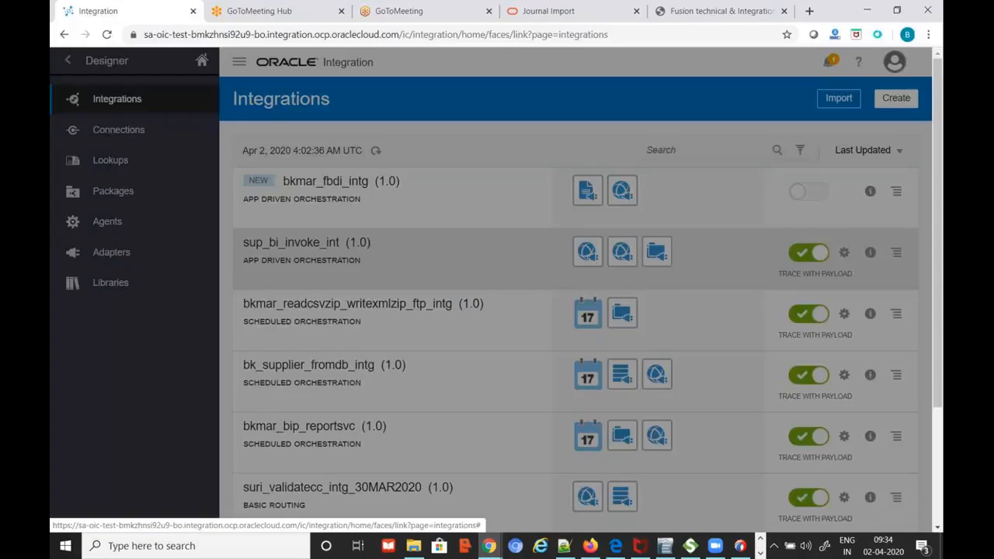
pyautogui.click(579, 324)
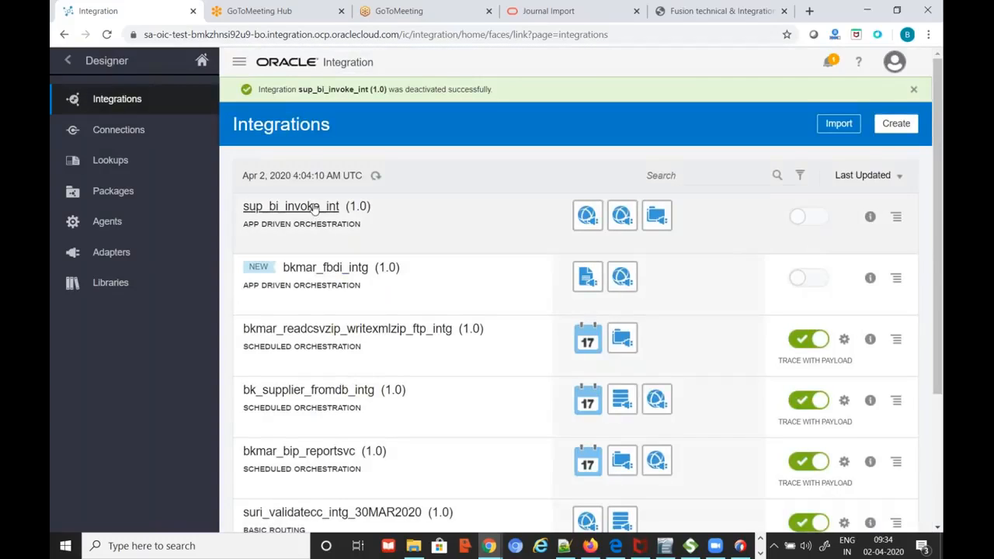
pyautogui.click(314, 208)
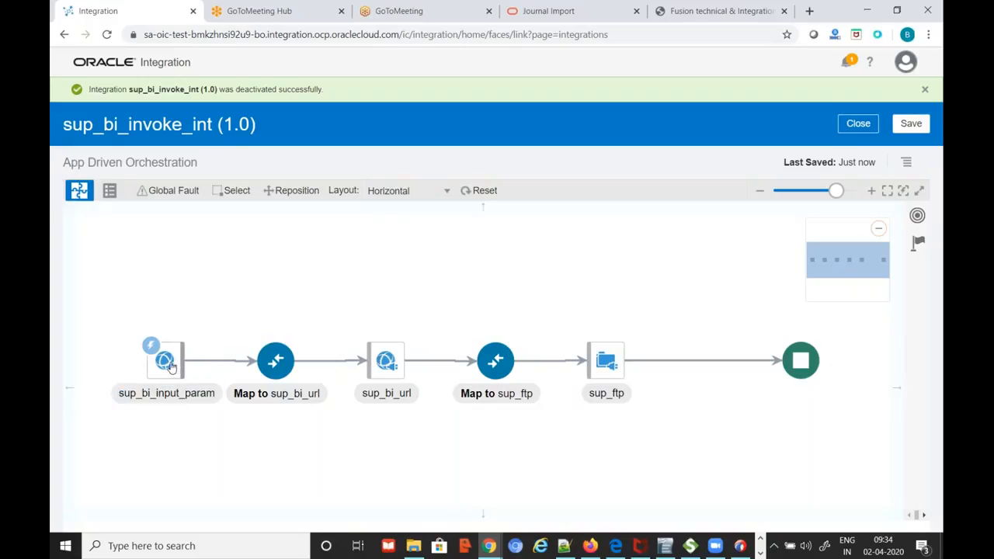
# Page through the sup_bi_url SOAP invoke wizard without making changes
pyautogui.moveTo(168, 374)
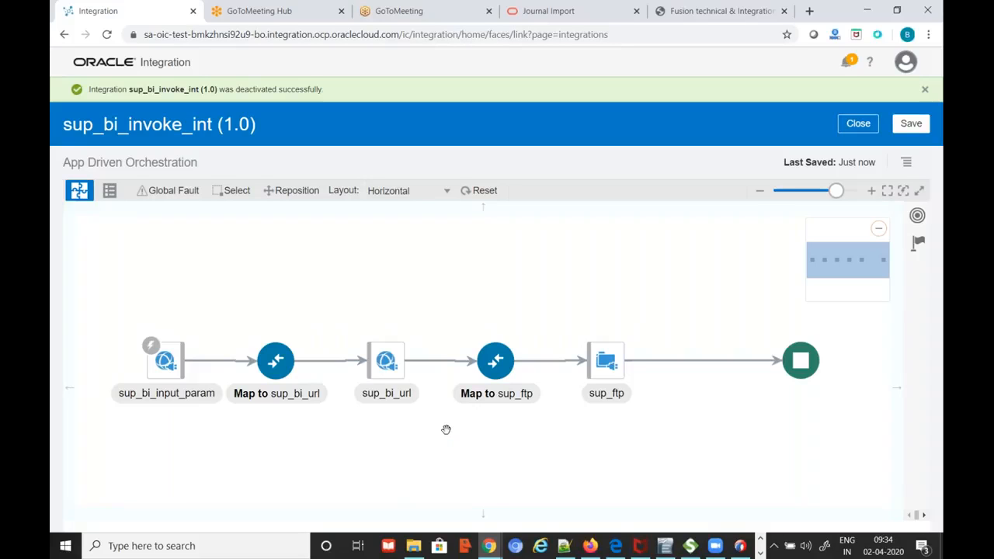
pyautogui.click(386, 361)
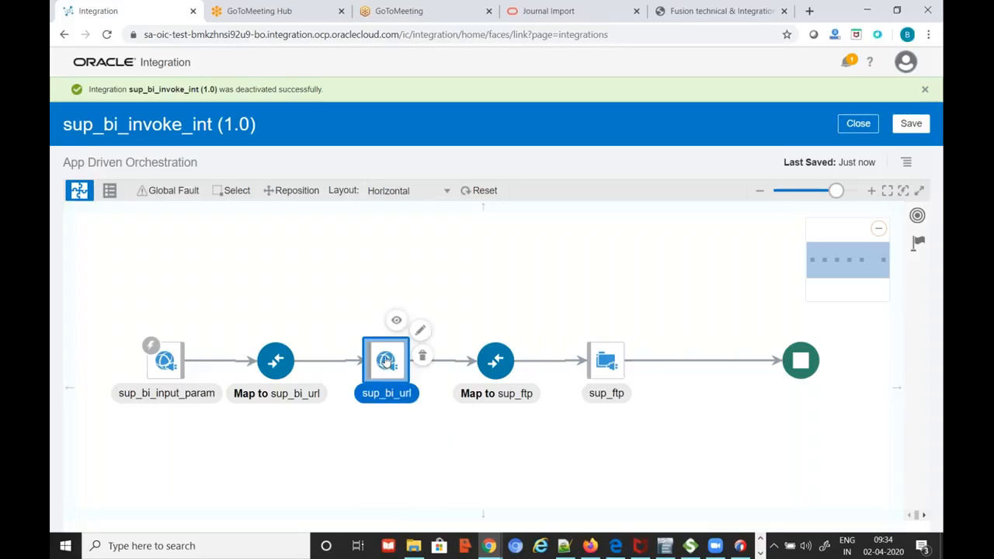
pyautogui.click(365, 465)
pyautogui.click(386, 369)
pyautogui.click(421, 332)
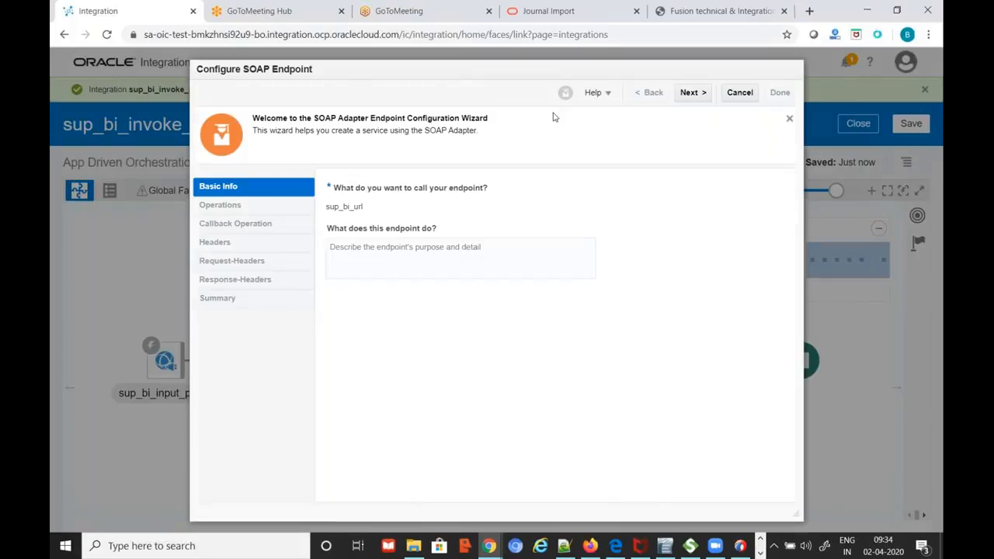
pyautogui.click(692, 93)
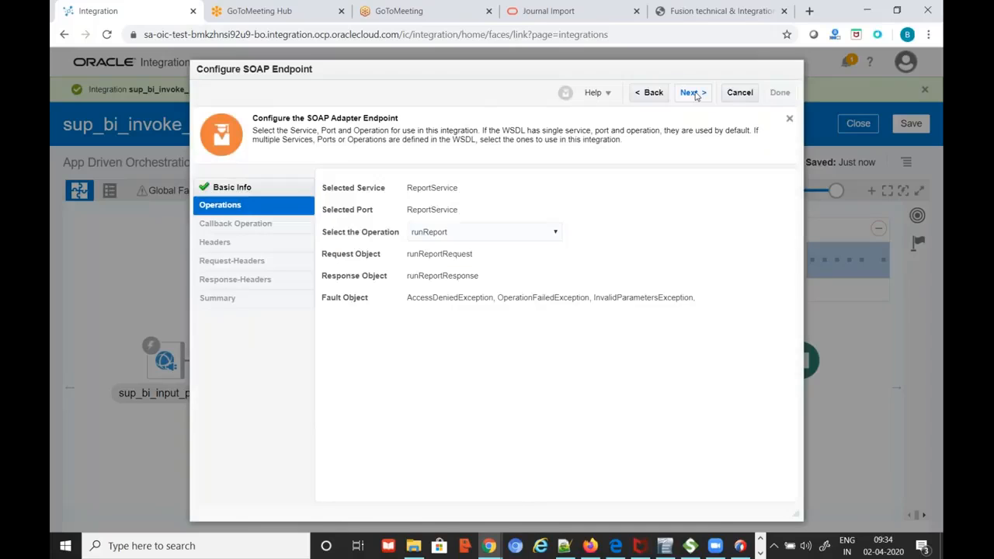
pyautogui.click(693, 93)
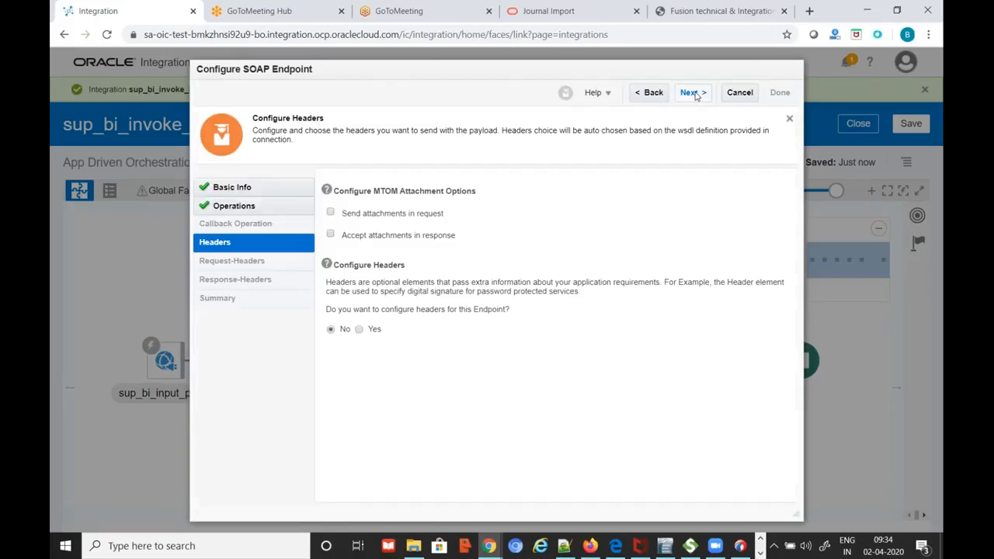
pyautogui.click(696, 95)
pyautogui.click(779, 92)
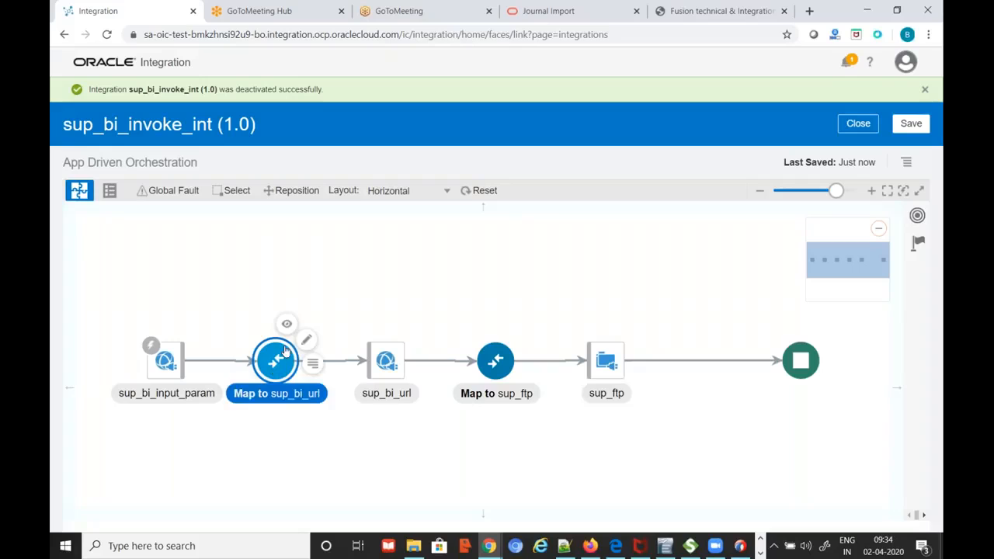
# Show the Map to sup_bi_url mapper with runReport expanded, then bring up daily-info.txt in Notepad++
pyautogui.click(313, 342)
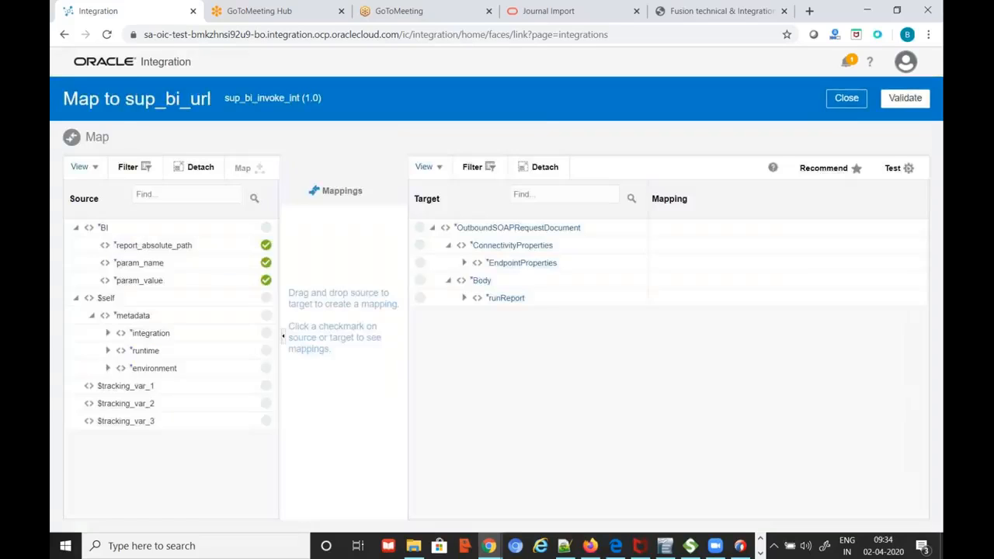
pyautogui.click(467, 300)
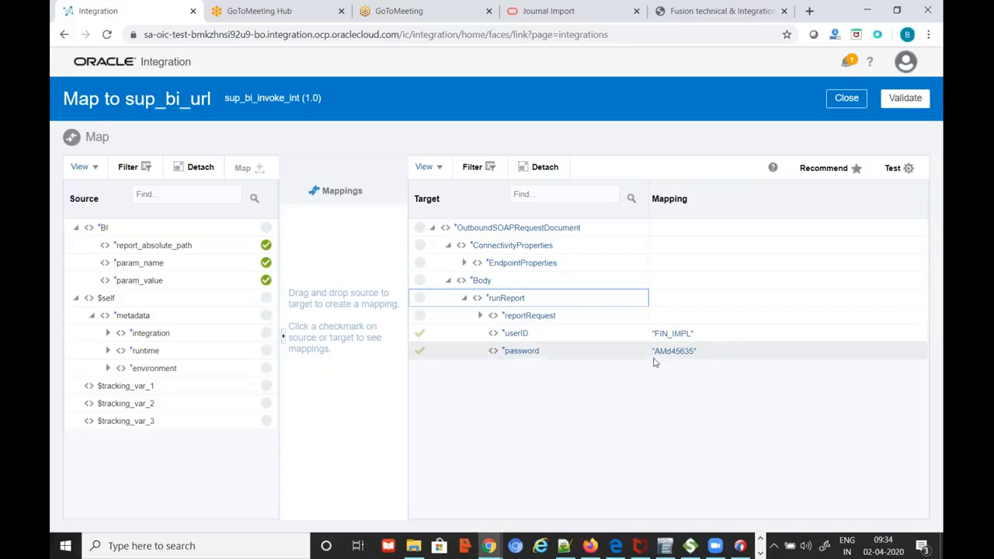
pyautogui.click(569, 548)
pyautogui.click(82, 55)
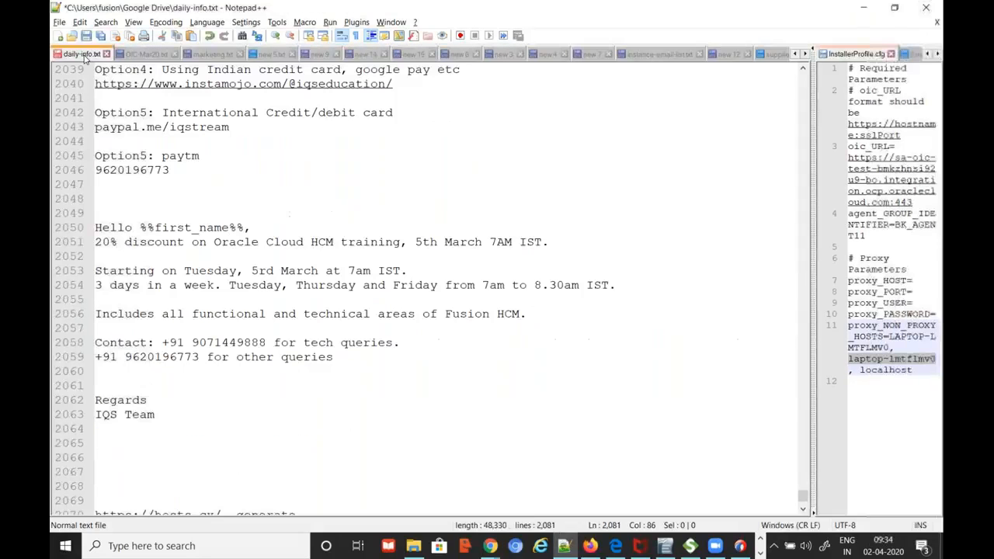
# Select the FIN_IMPL password on line 104 of daily-info.txt, then return to the browser
pyautogui.scroll(14, 247, 266)
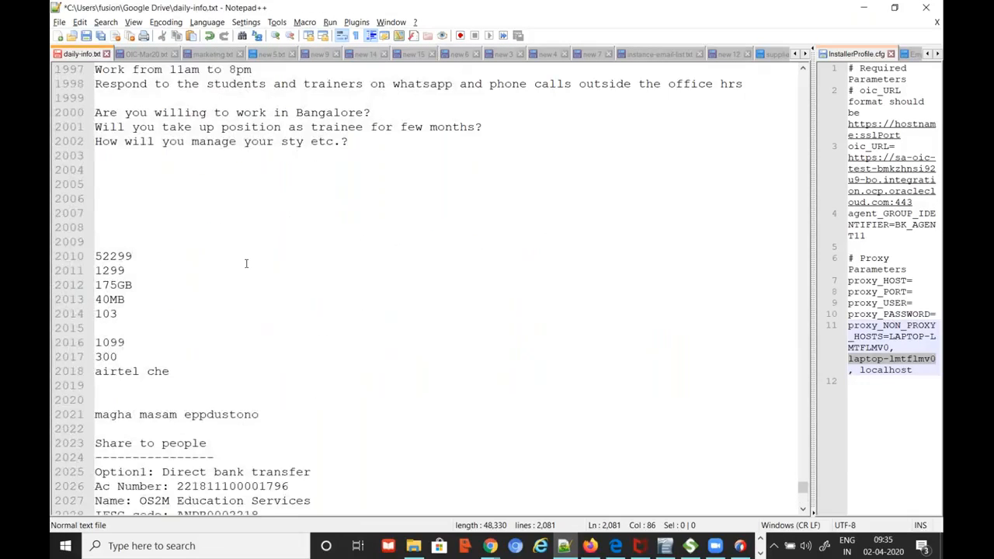
pyautogui.hotkey('ctrl', 'Home')
pyautogui.scroll(-20, 273, 333)
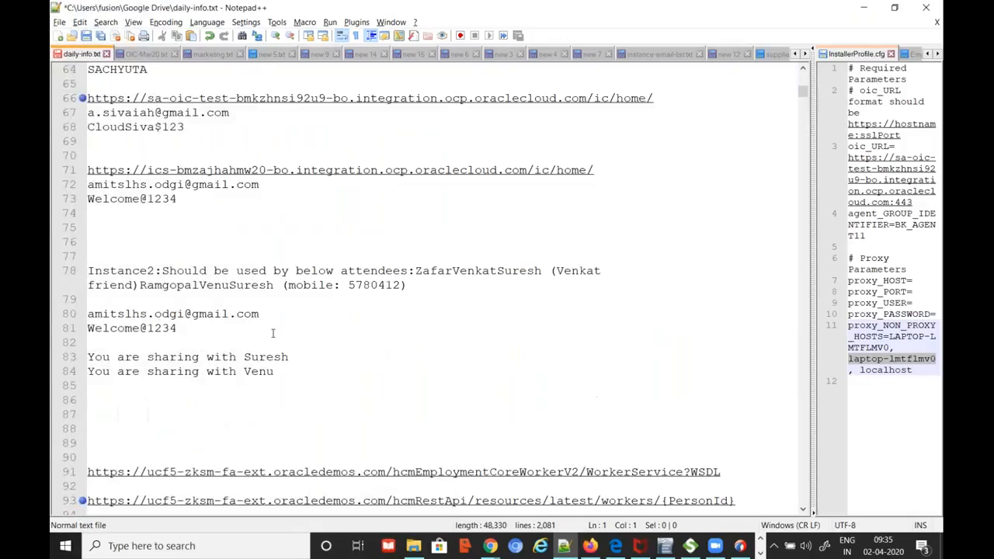
pyautogui.scroll(1, 273, 333)
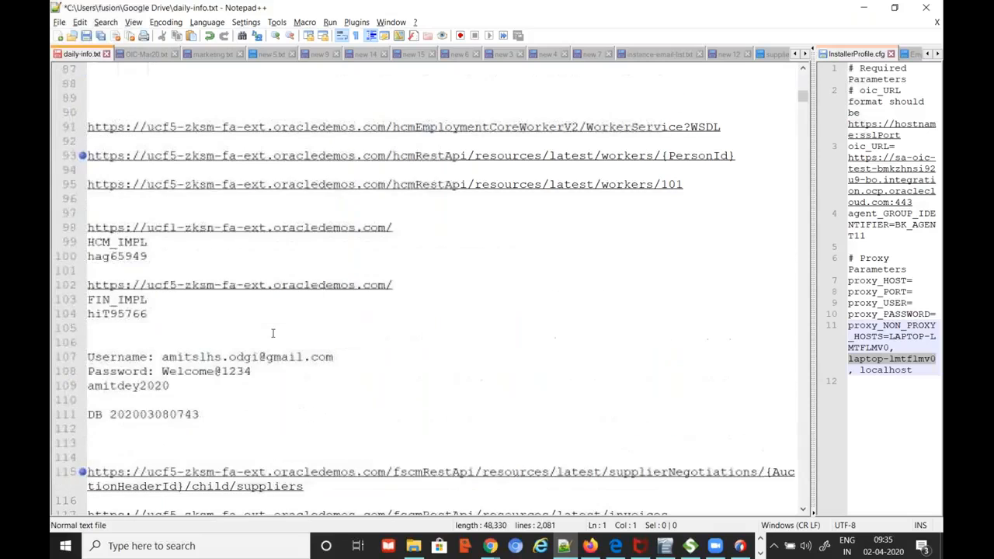
pyautogui.doubleClick(134, 314)
pyautogui.hotkey('alt', 'Tab')
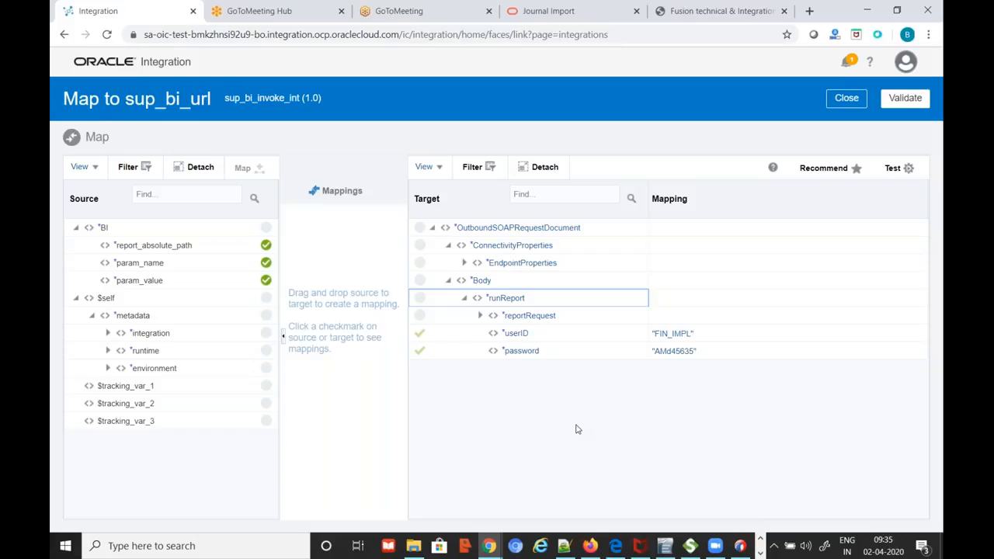
# Close the mapper and page the sup_bi_input_param trigger's SOAP wizard through to Summary
pyautogui.click(845, 97)
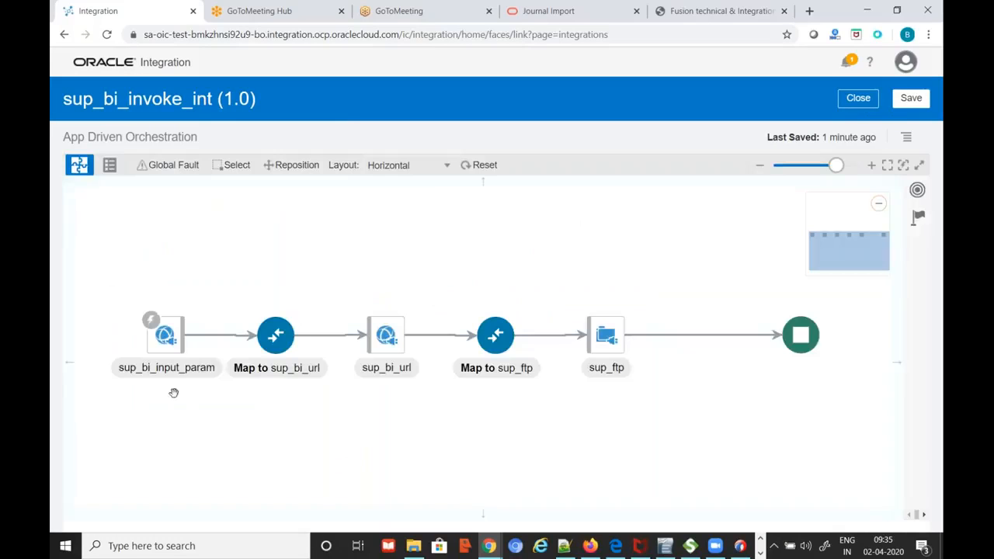
pyautogui.click(167, 344)
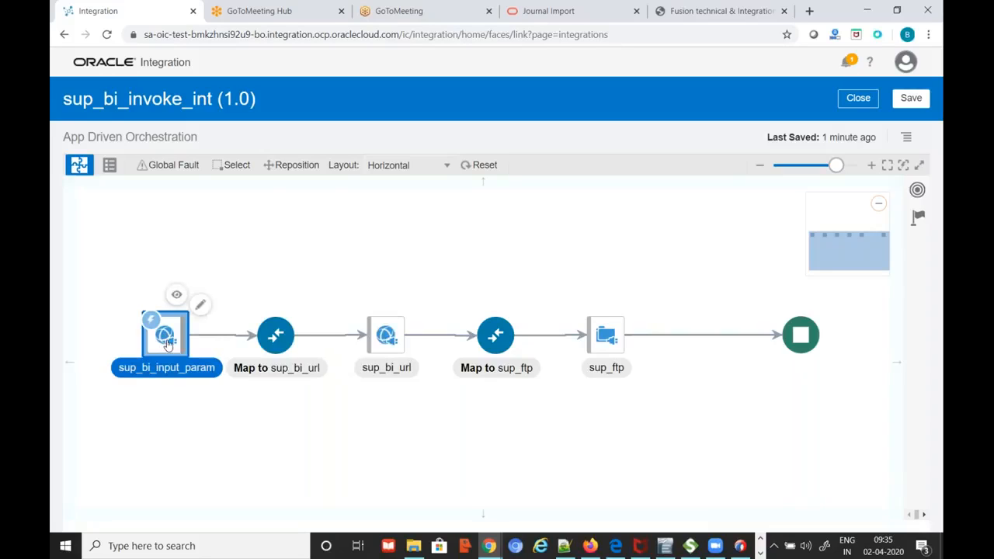
pyautogui.click(200, 305)
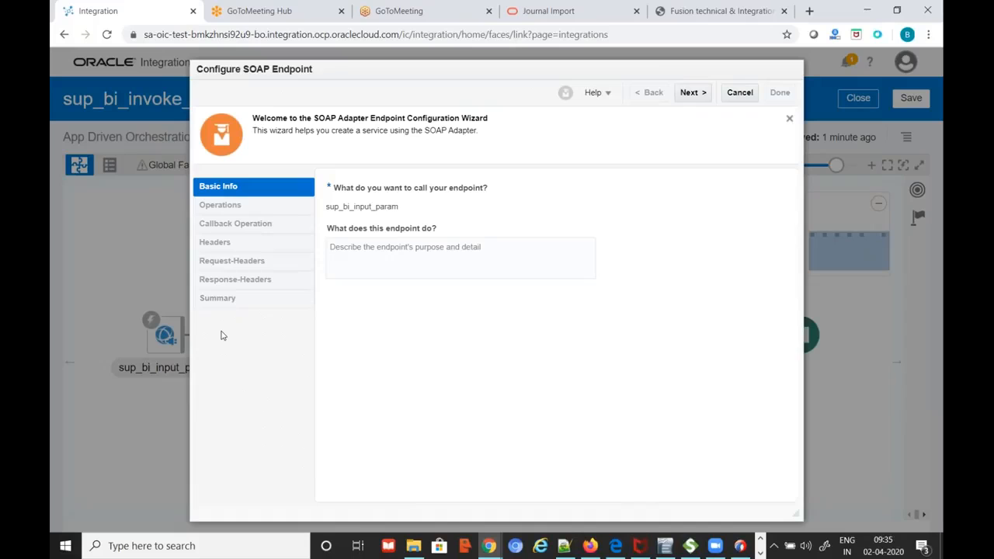
pyautogui.click(695, 96)
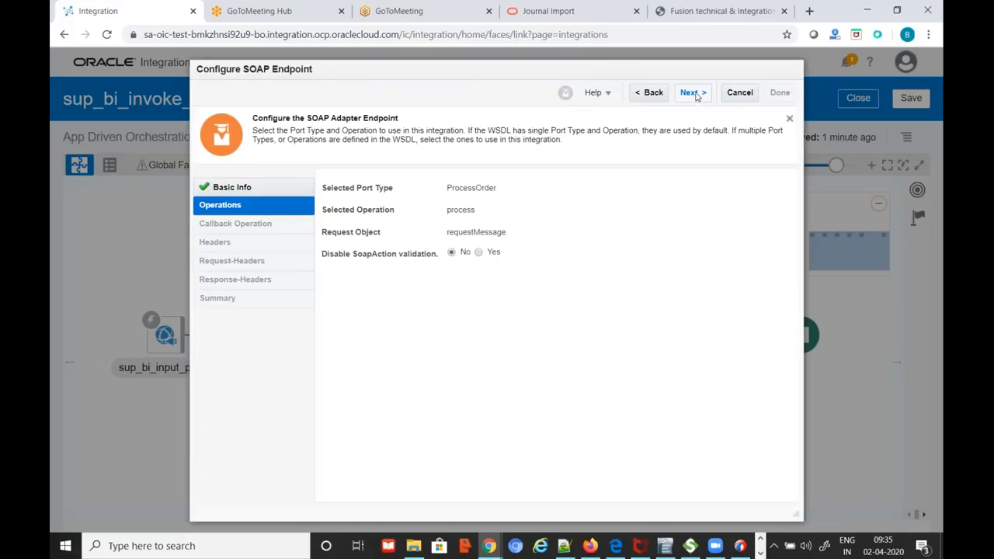
pyautogui.click(696, 97)
pyautogui.click(693, 94)
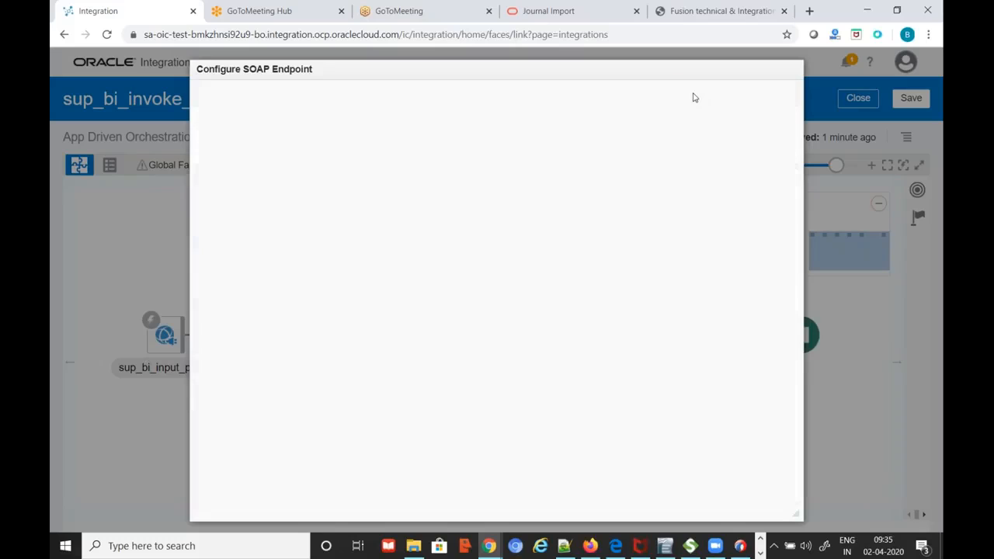
pyautogui.click(694, 94)
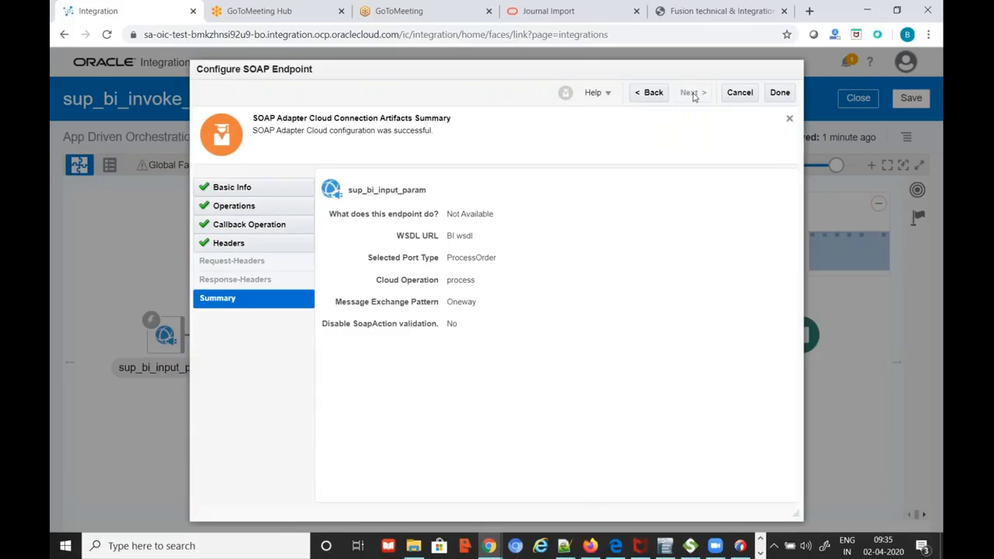
# Cancel the trigger wizard and reopen the Map to sup_bi_url mapping
pyautogui.click(741, 96)
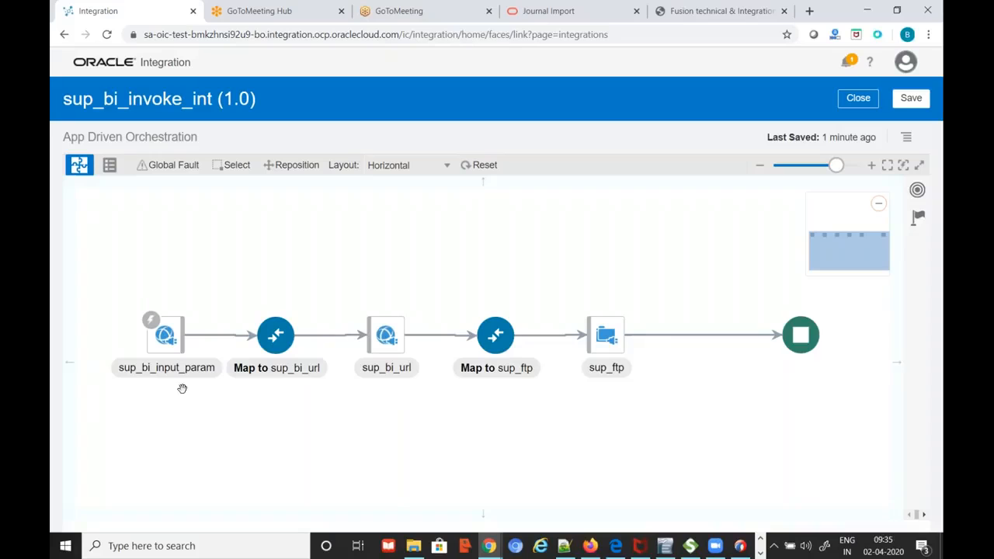
pyautogui.click(275, 339)
pyautogui.click(307, 315)
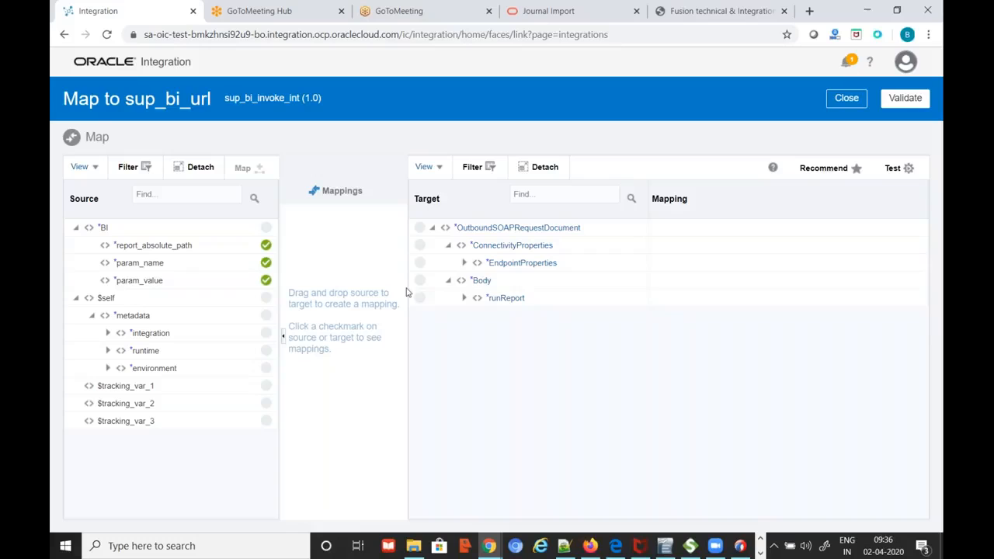
# Expand runReport in the target tree to reveal reportRequest and the fixed userID and password mappings
pyautogui.click(464, 297)
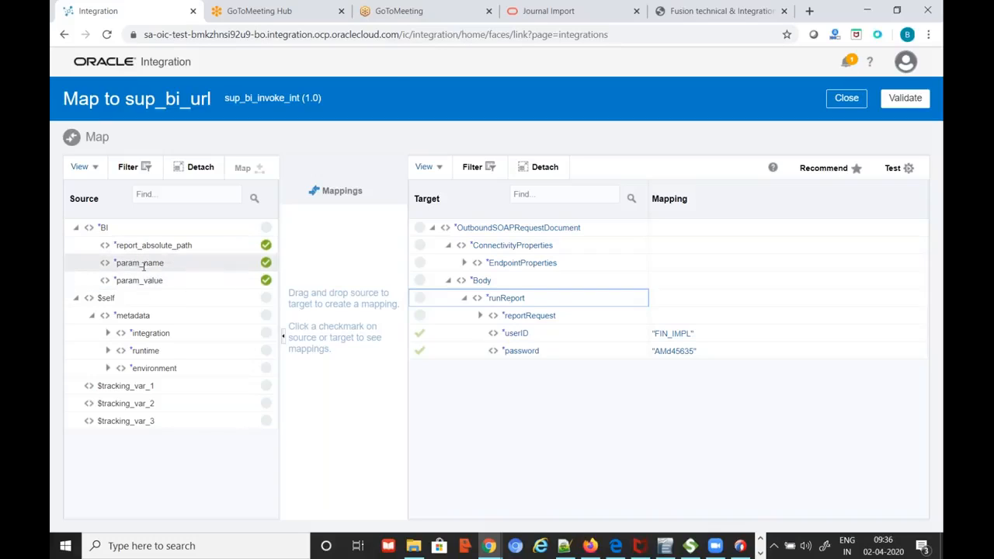
pyautogui.moveTo(144, 273)
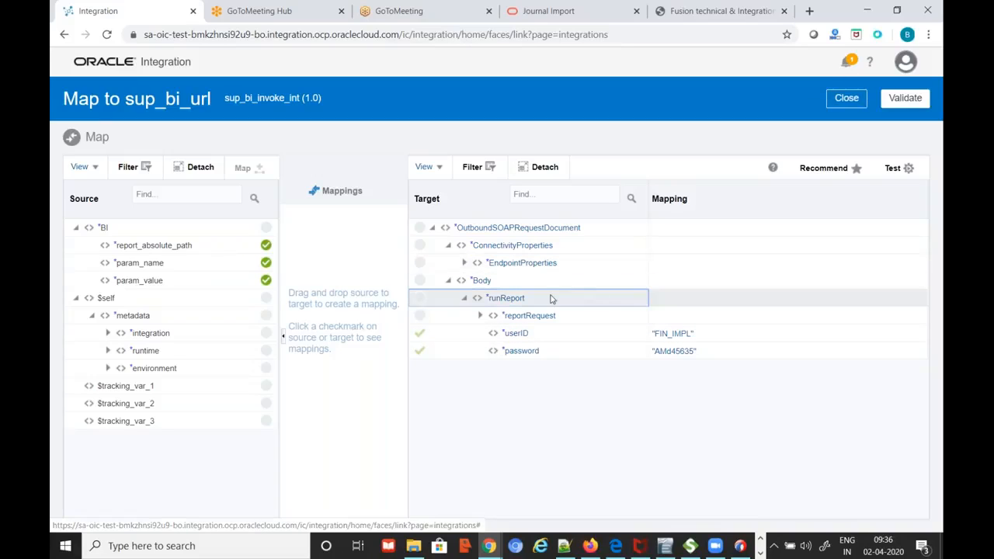
# Drill down through runReport, reportRequest and parameterNameValues to listOfParamNameValues
pyautogui.click(465, 299)
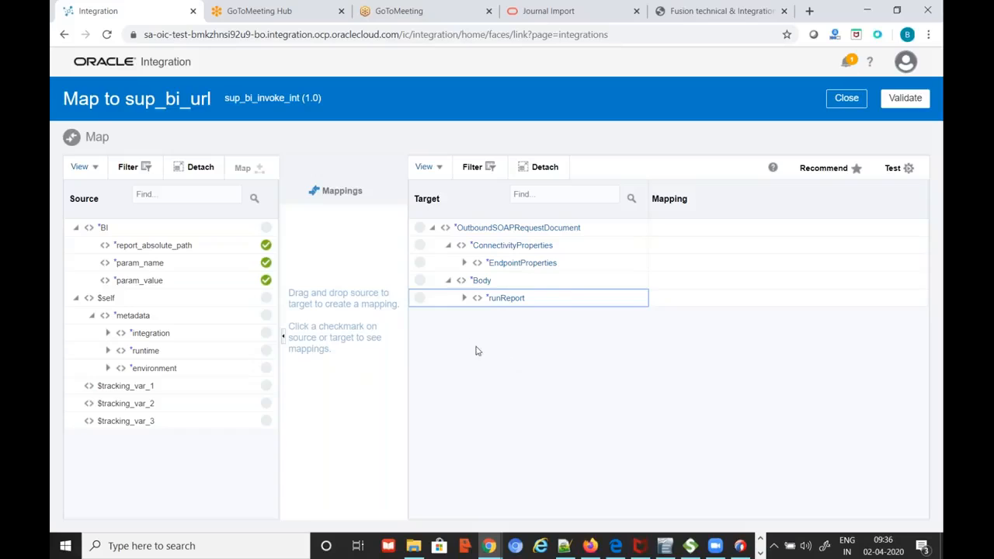
pyautogui.click(465, 298)
pyautogui.click(481, 316)
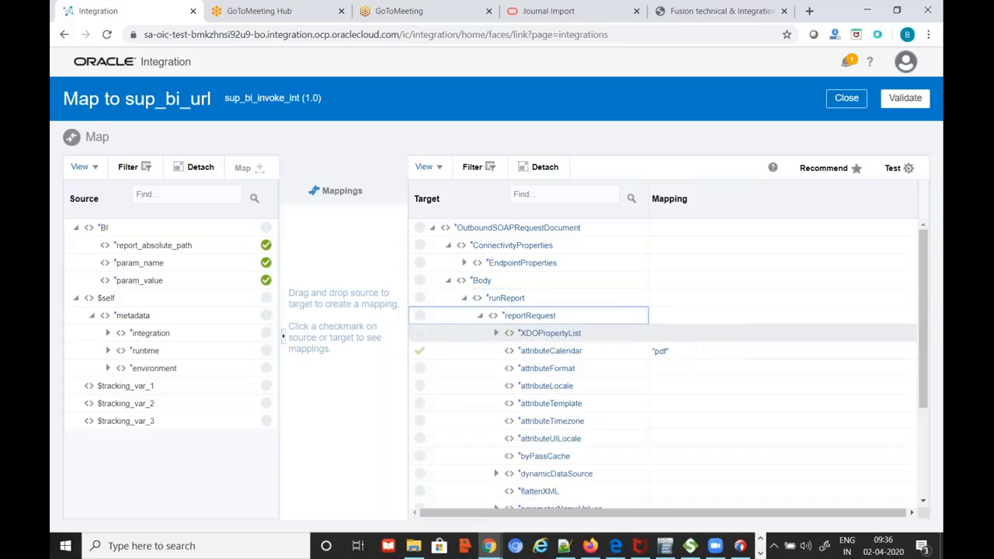
pyautogui.scroll(-2, 605, 426)
pyautogui.scroll(-1, 556, 391)
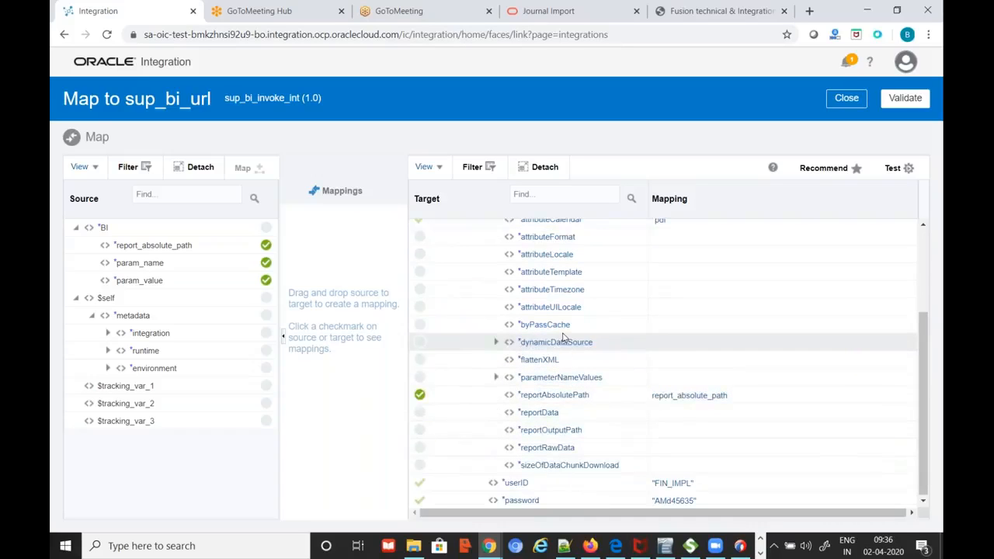
pyautogui.scroll(2, 623, 390)
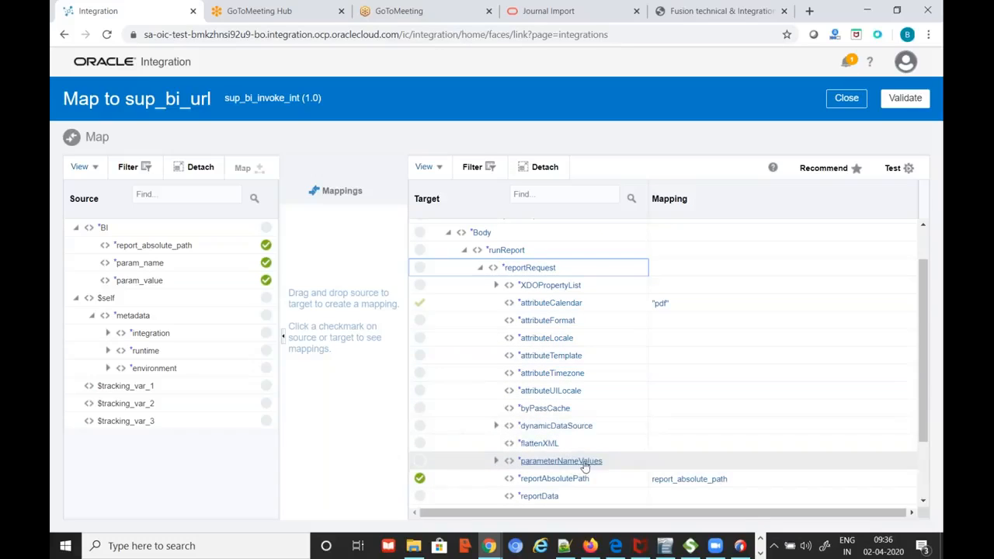
pyautogui.click(496, 460)
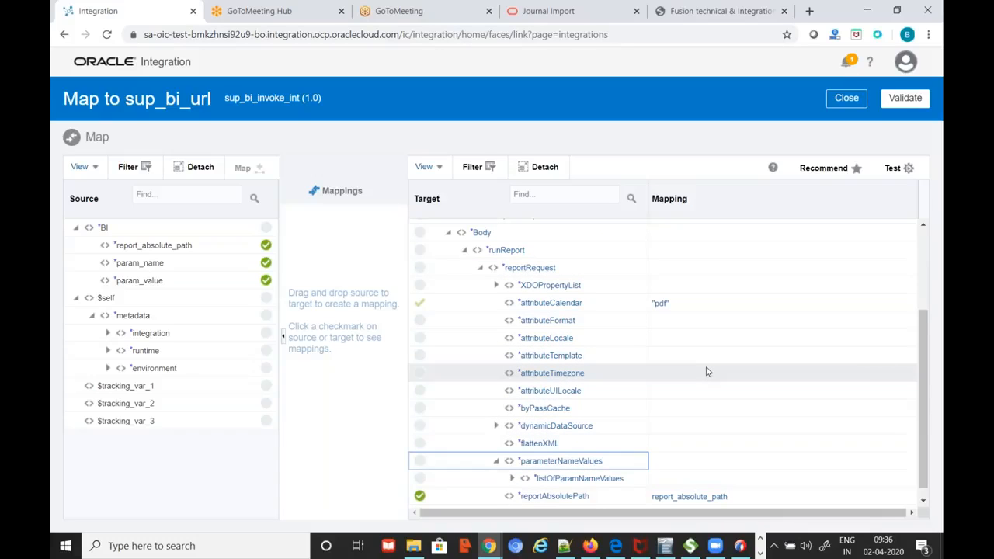
pyautogui.scroll(-2, 707, 372)
pyautogui.click(514, 396)
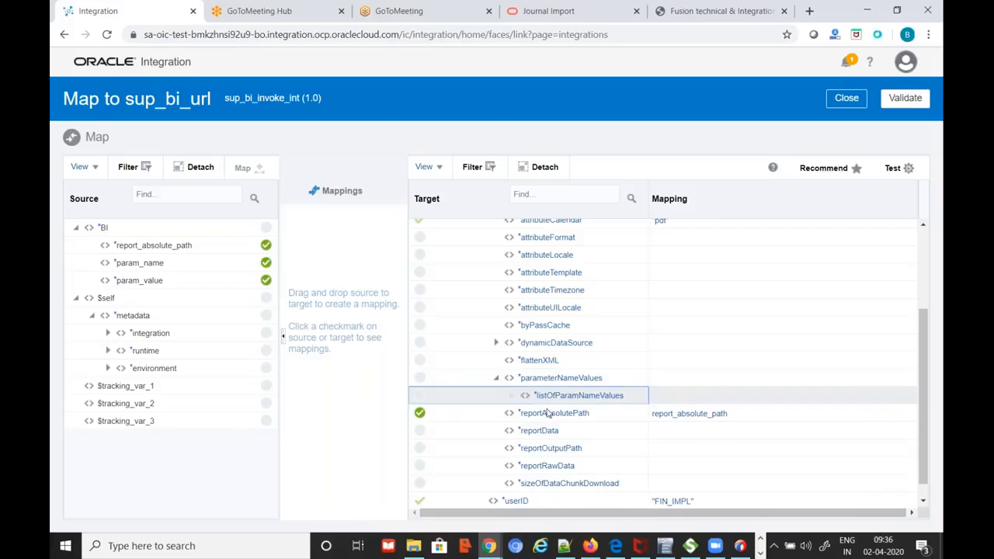
# Repeat the item element under listOfParamNameValues to add a second parameter item
pyautogui.moveTo(577, 402)
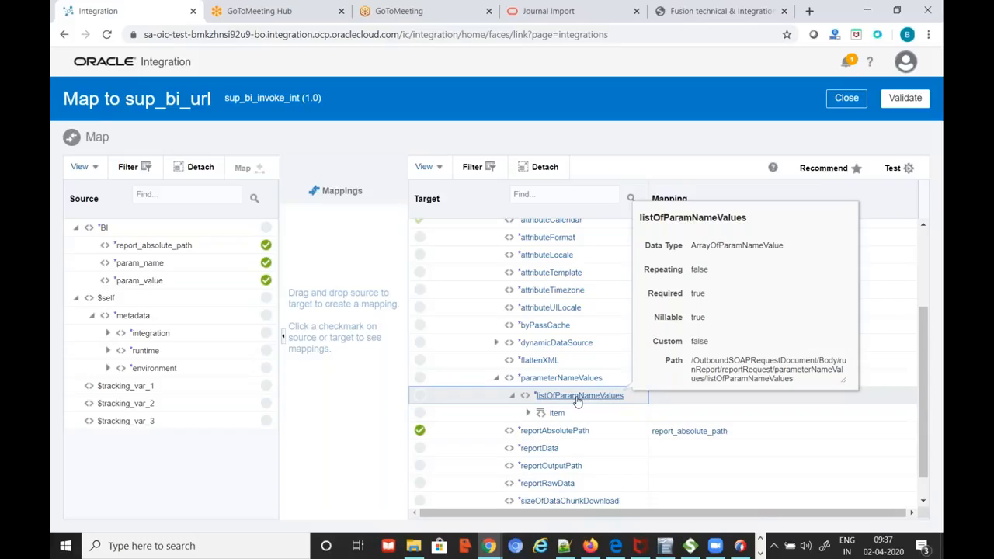
pyautogui.rightClick(577, 402)
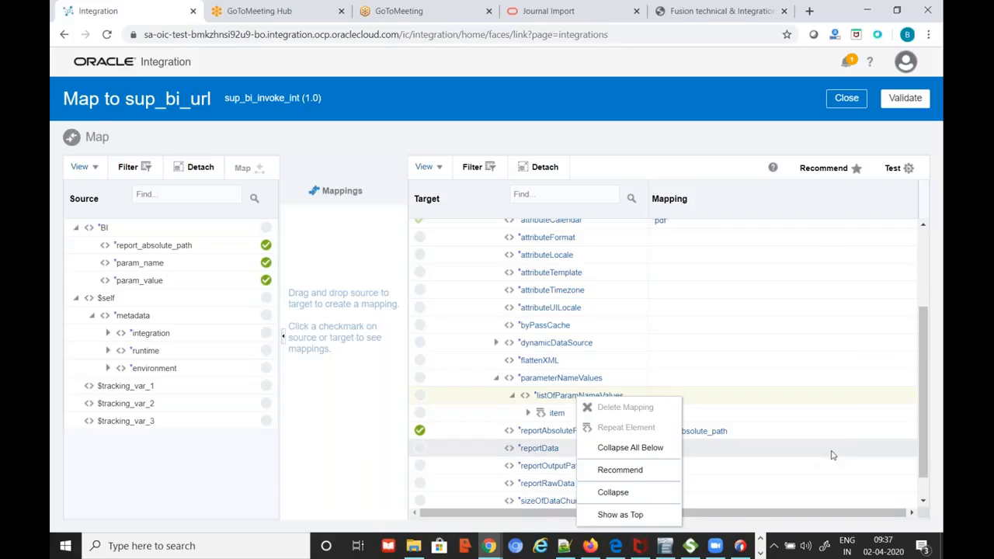
pyautogui.scroll(-1, 834, 362)
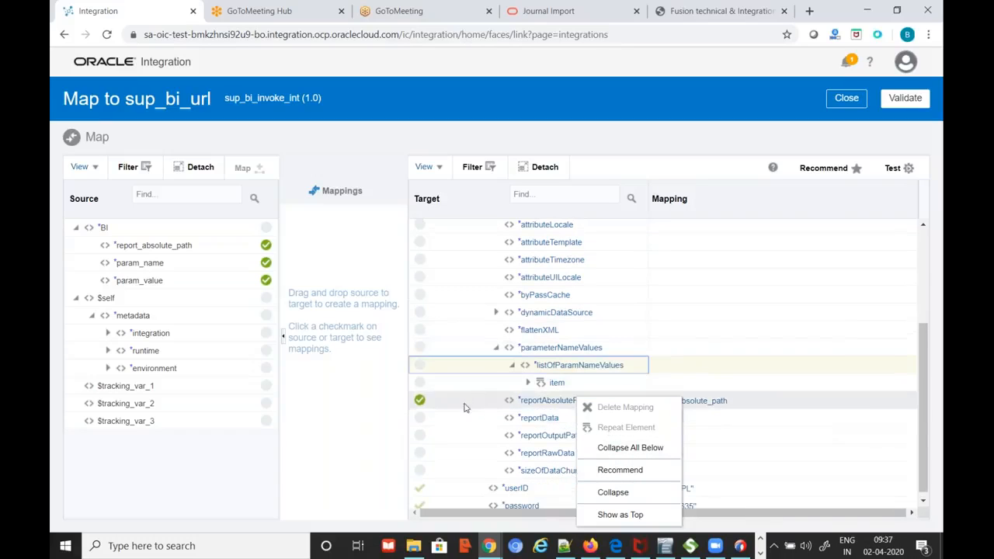
pyautogui.click(557, 383)
pyautogui.rightClick(557, 383)
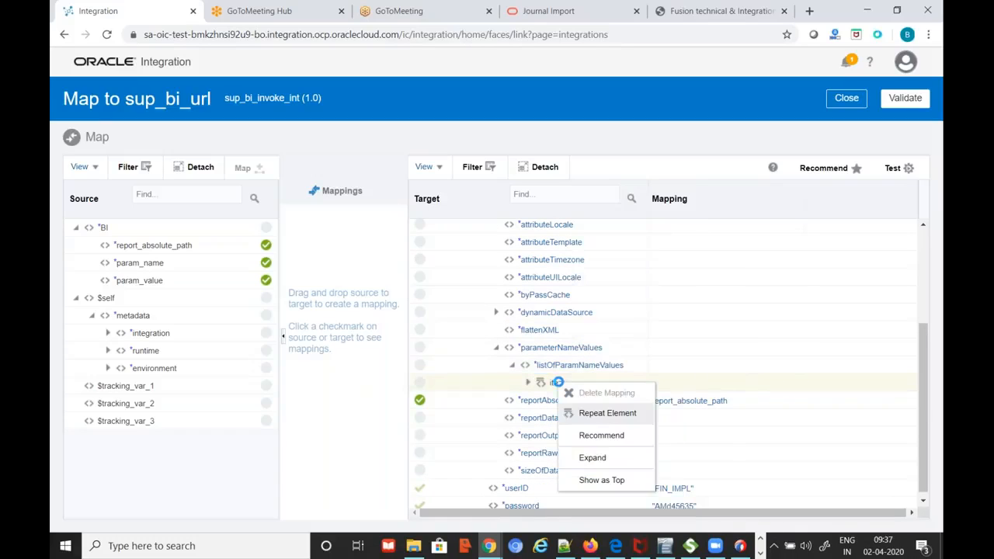
pyautogui.click(599, 420)
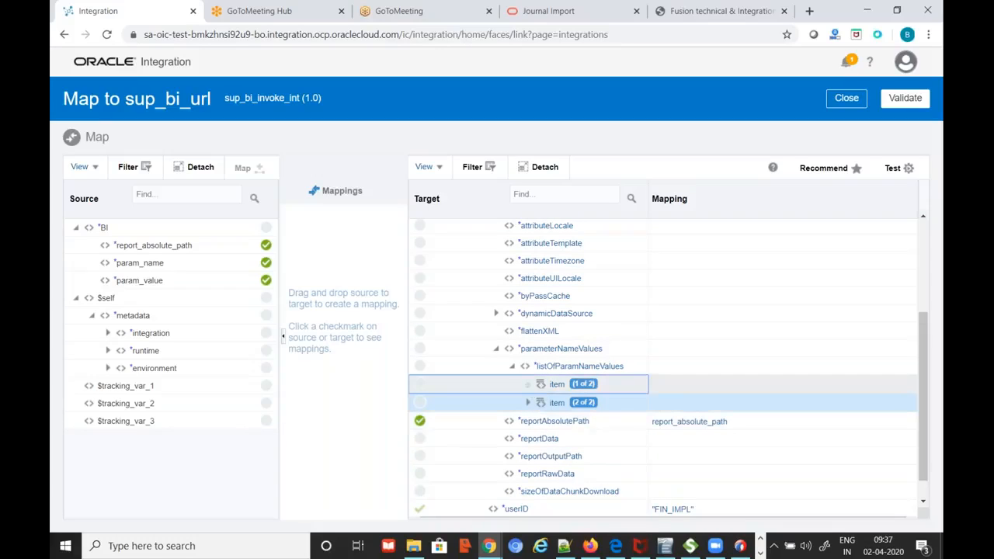
# Expand item (1 of 2) and item (2 of 2) to inspect their fields and the name mapping
pyautogui.click(529, 384)
pyautogui.scroll(-1, 644, 417)
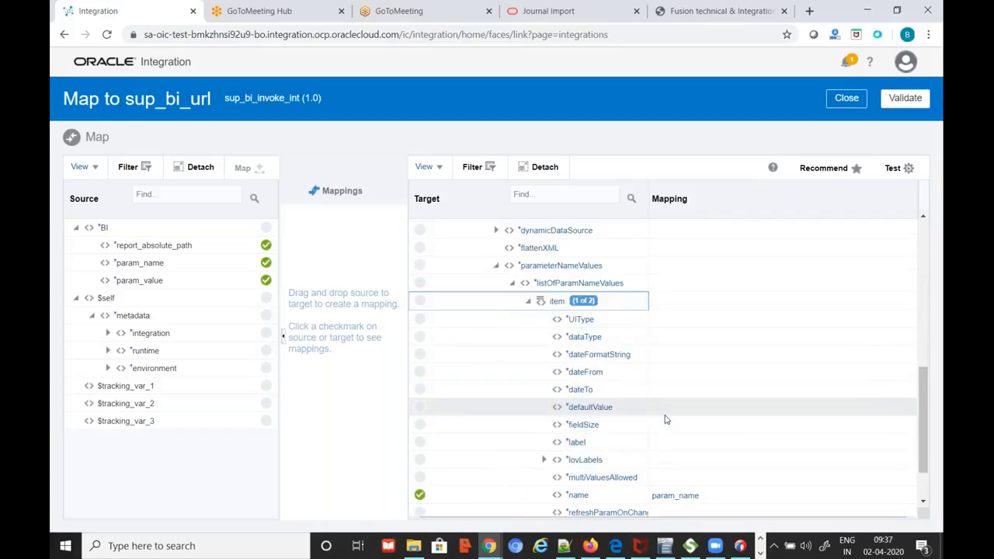
pyautogui.scroll(-2, 616, 454)
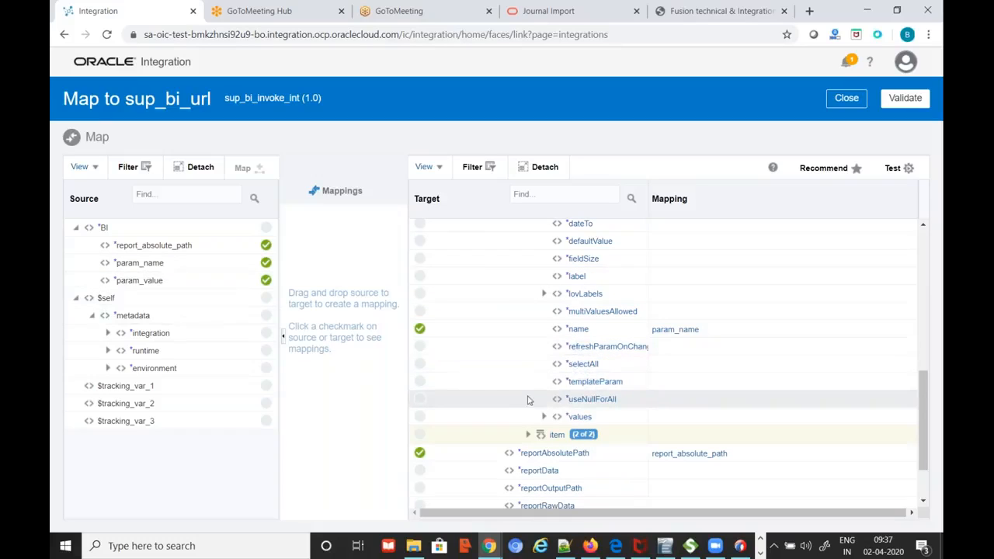
pyautogui.click(529, 434)
pyautogui.scroll(-1, 877, 357)
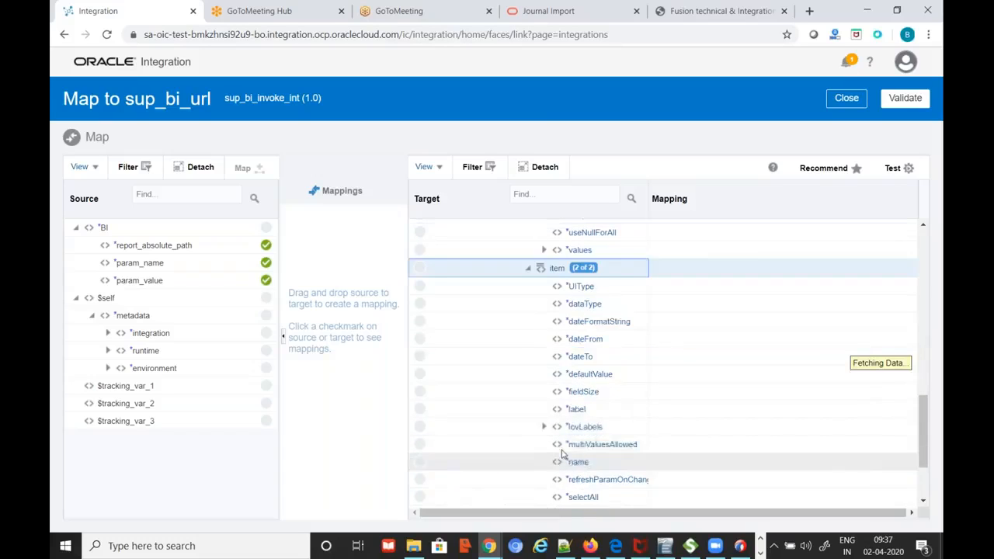
pyautogui.scroll(-1, 878, 357)
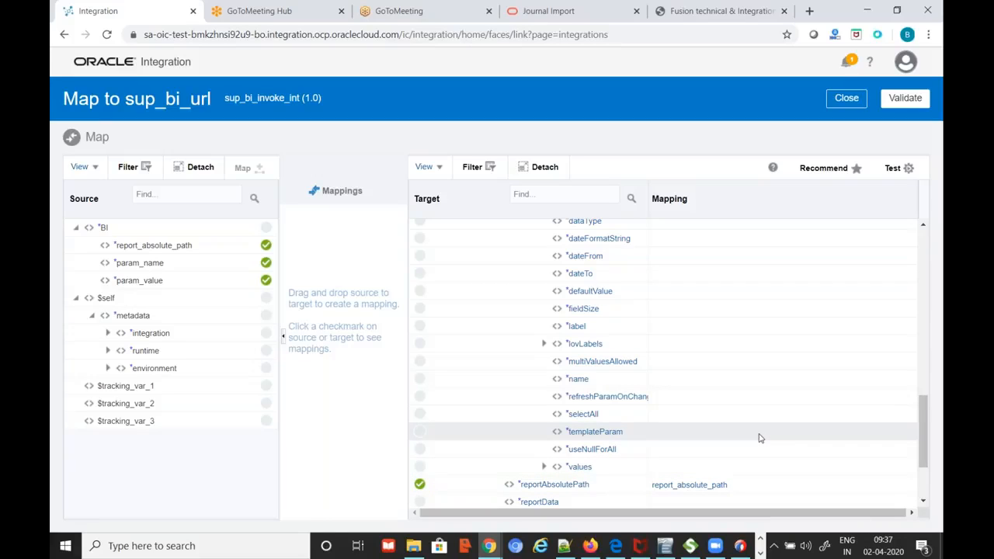
pyautogui.moveTo(924, 437); pyautogui.dragTo(918, 353)
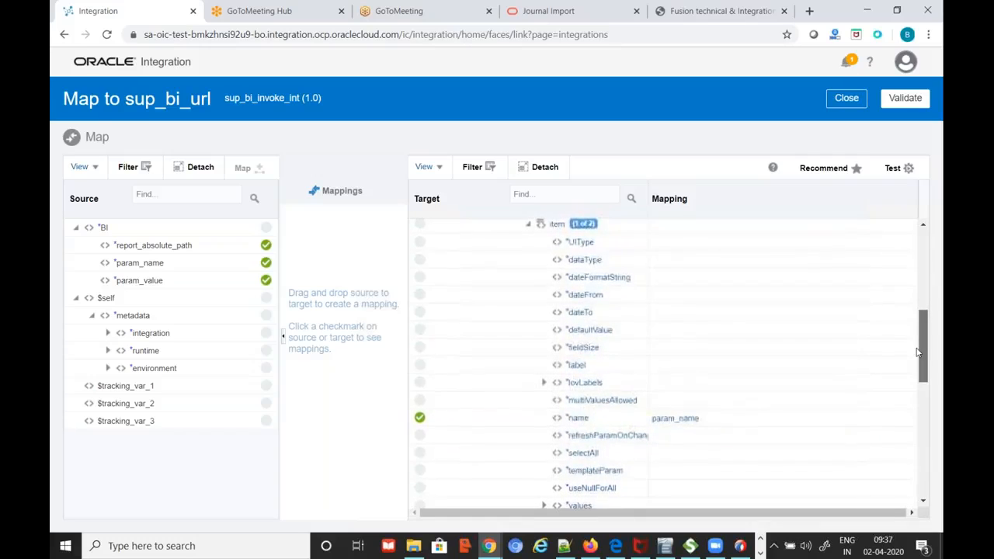
pyautogui.moveTo(918, 353); pyautogui.dragTo(921, 361)
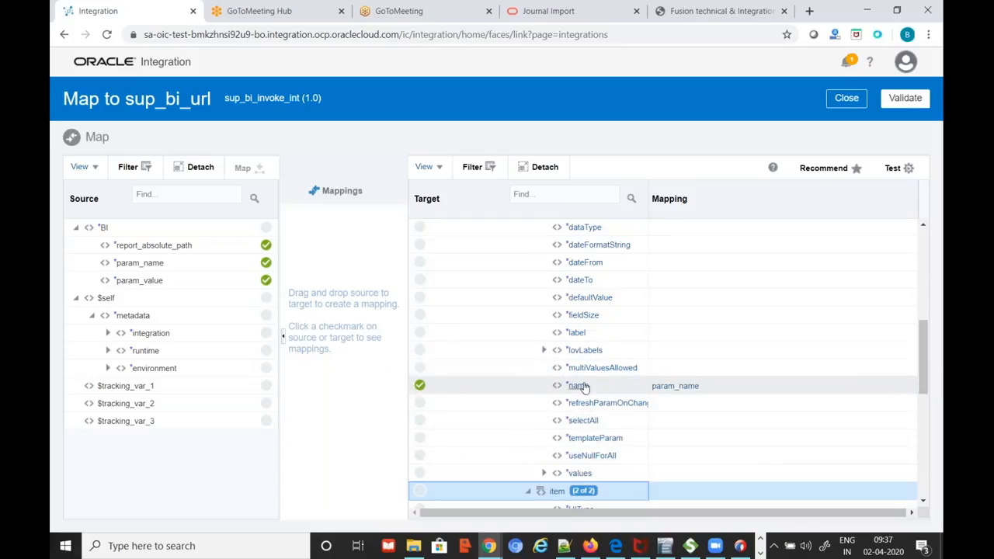
pyautogui.moveTo(578, 392)
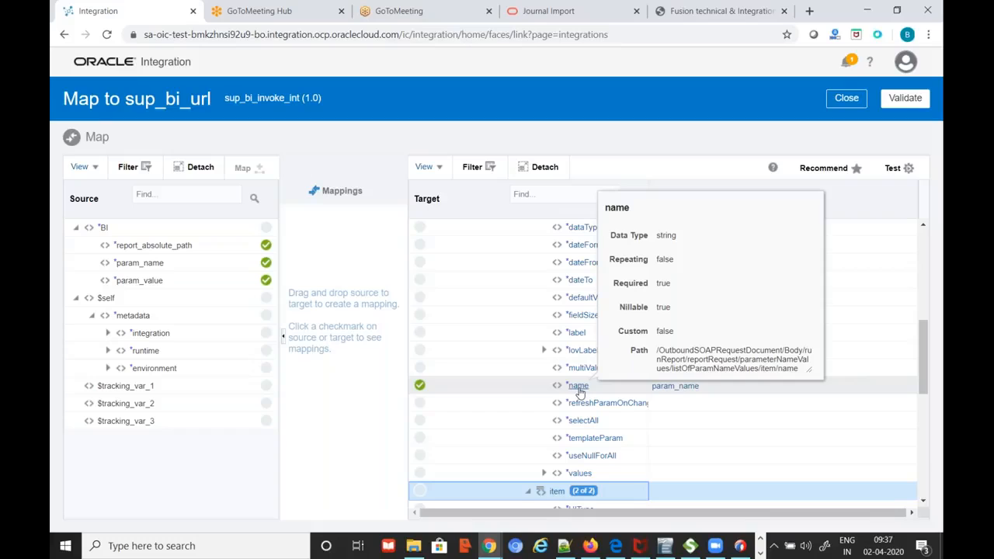
# Check that values maps to param_value, then close the sup_bi_url mapper
pyautogui.click(544, 473)
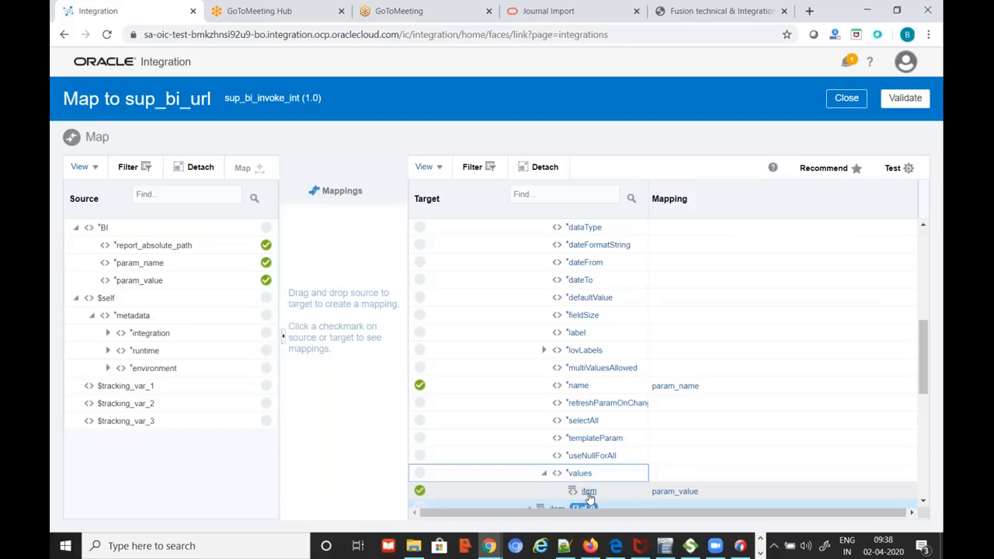
pyautogui.moveTo(590, 497)
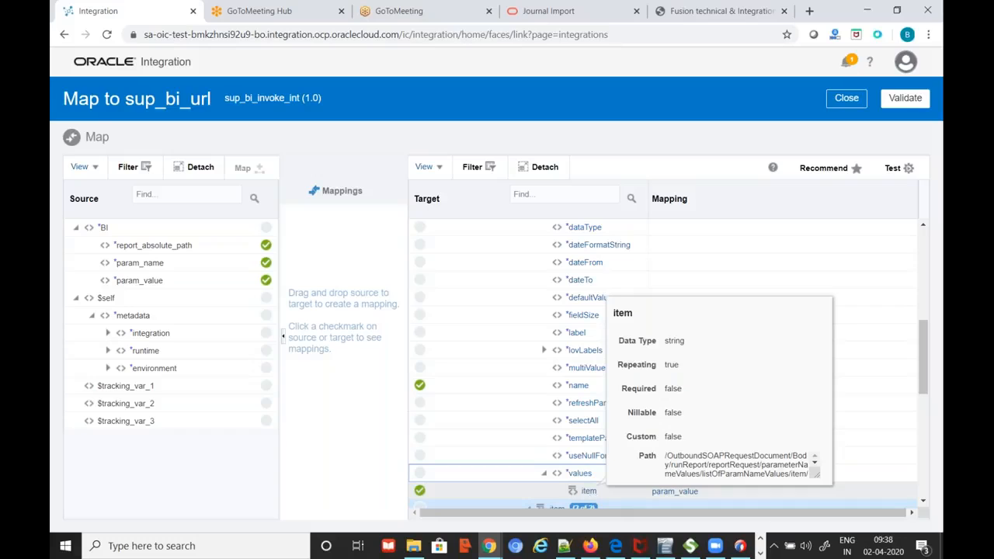
pyautogui.moveTo(928, 347); pyautogui.dragTo(926, 315)
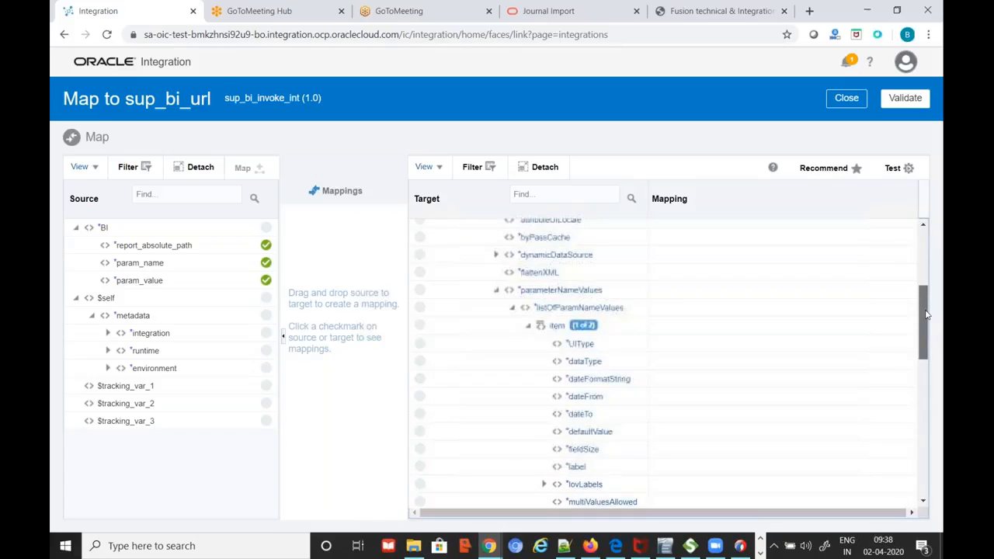
pyautogui.scroll(-4, 597, 387)
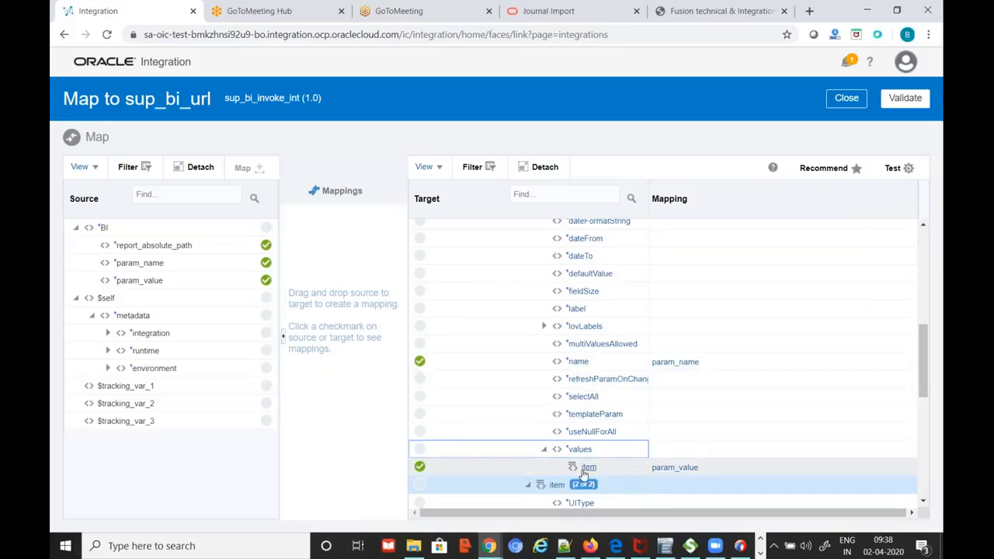
pyautogui.moveTo(588, 468)
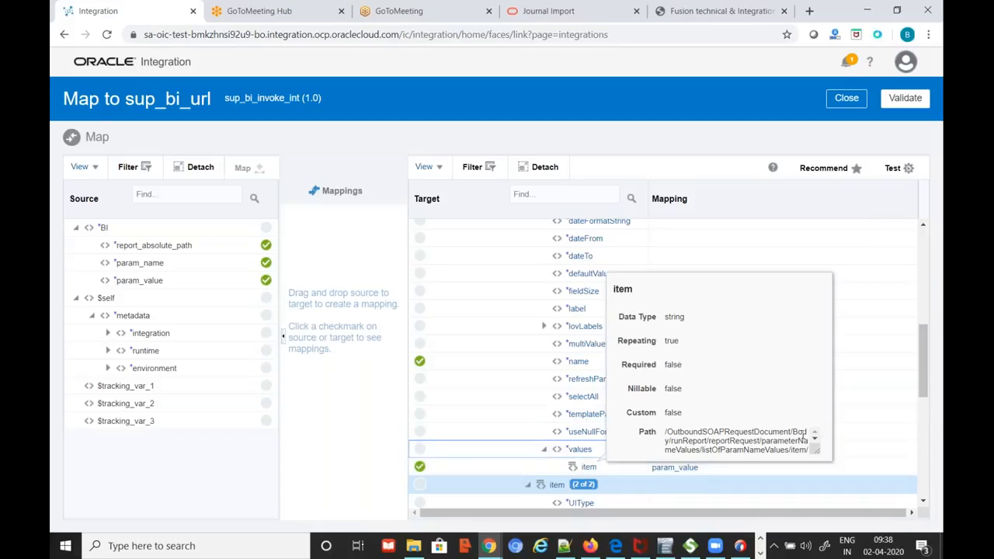
pyautogui.scroll(-2, 701, 474)
pyautogui.rightClick(541, 318)
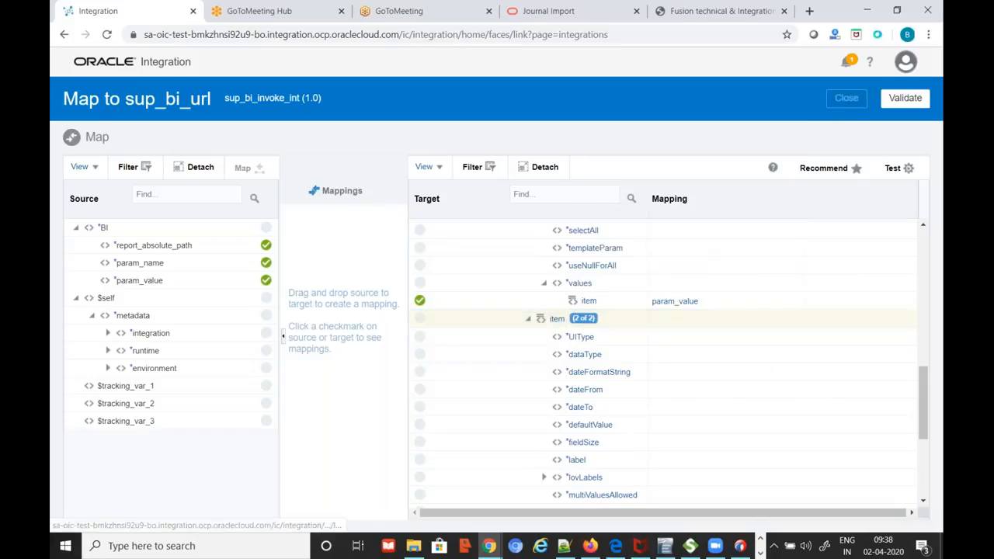
pyautogui.click(847, 99)
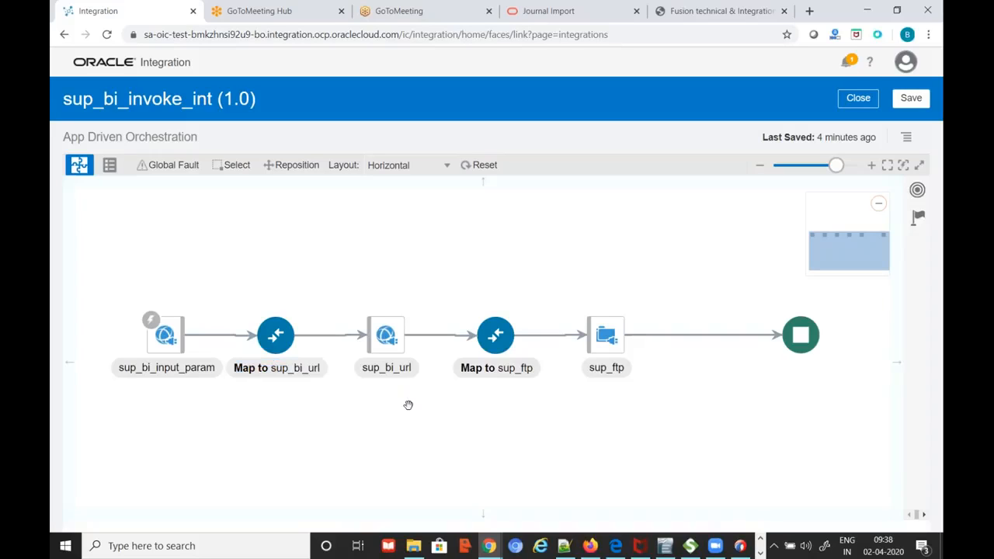
# Step through the sup_bi_url SOAP endpoint configuration wizard and finish it with Done
pyautogui.click(391, 339)
pyautogui.click(420, 306)
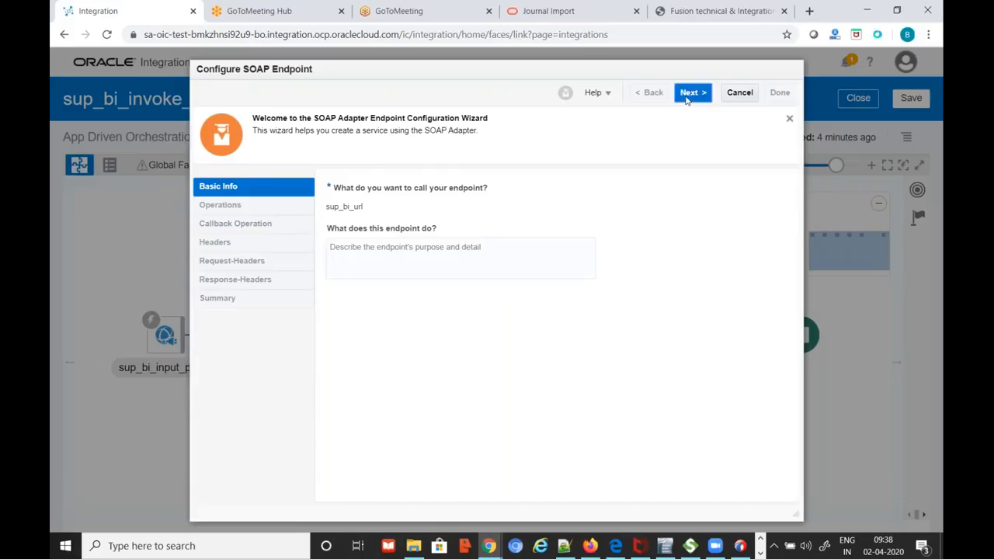
pyautogui.click(688, 96)
pyautogui.click(689, 96)
pyautogui.click(692, 96)
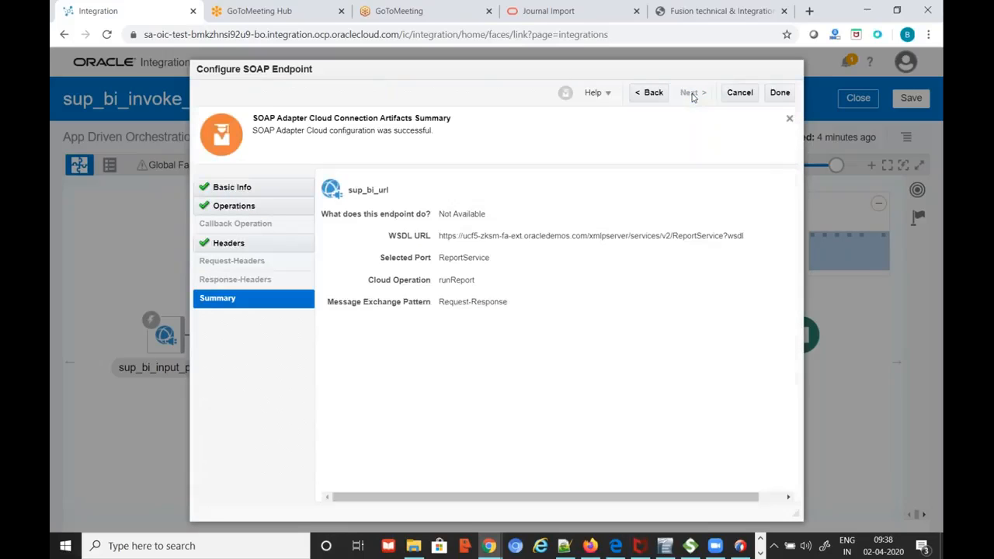
pyautogui.click(747, 95)
# Replace runReport's hard-coded password mapping with a newly pasted value, save it and close the mapper
pyautogui.doubleClick(283, 335)
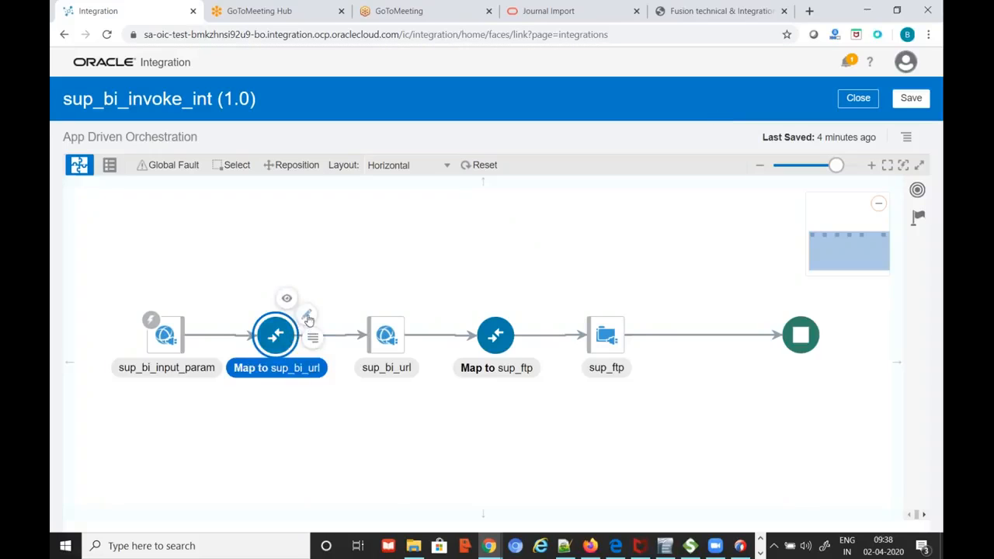
pyautogui.click(464, 297)
pyautogui.click(675, 351)
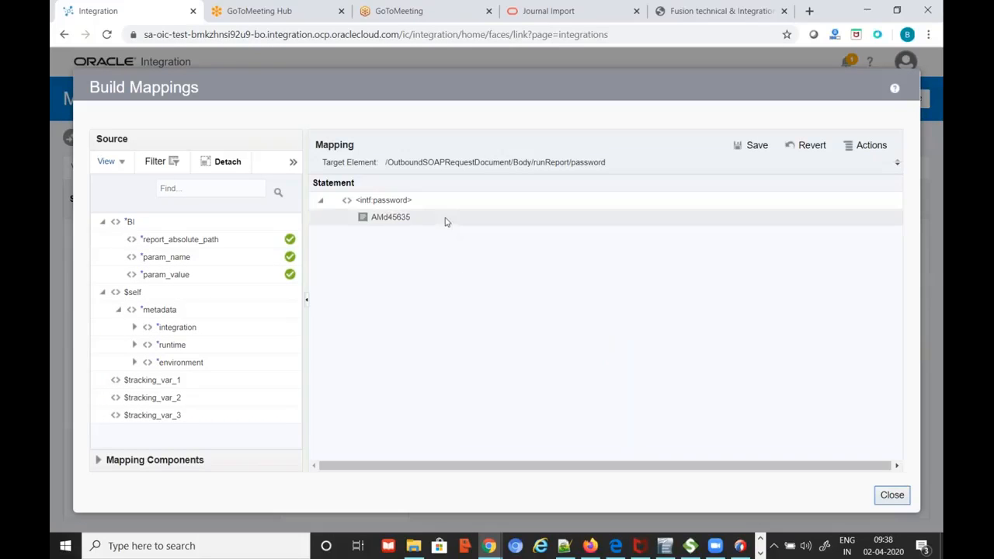
pyautogui.click(445, 222)
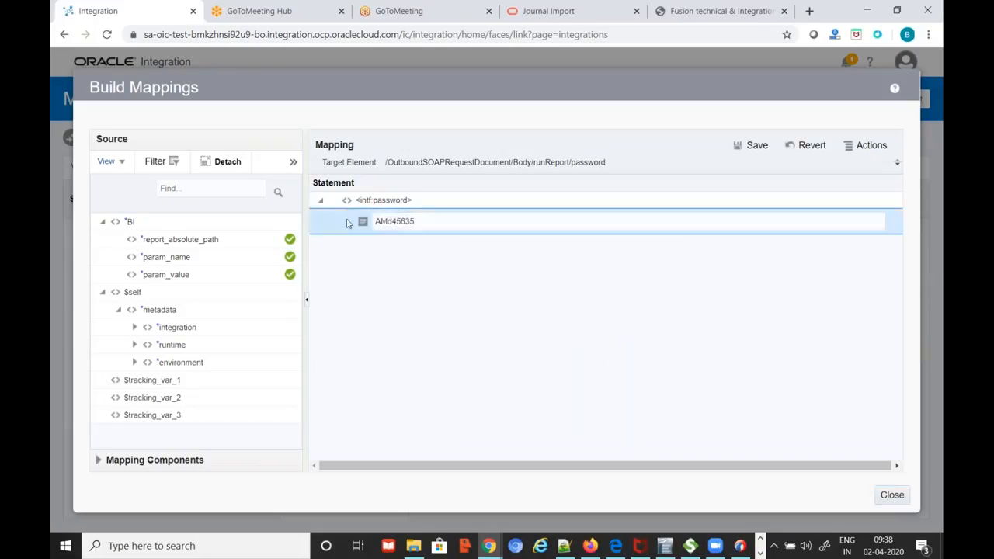
pyautogui.hotkey('ctrl', 'v')
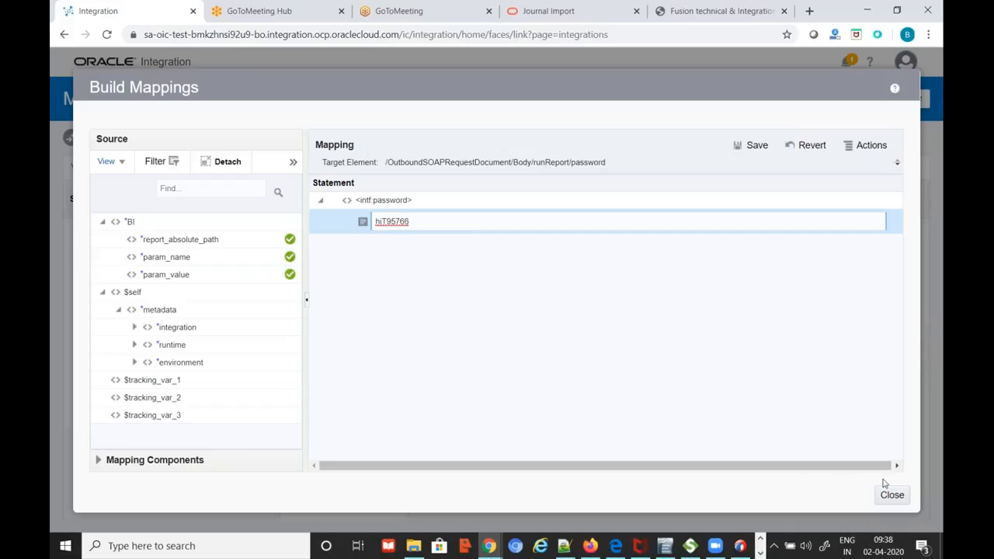
pyautogui.click(750, 145)
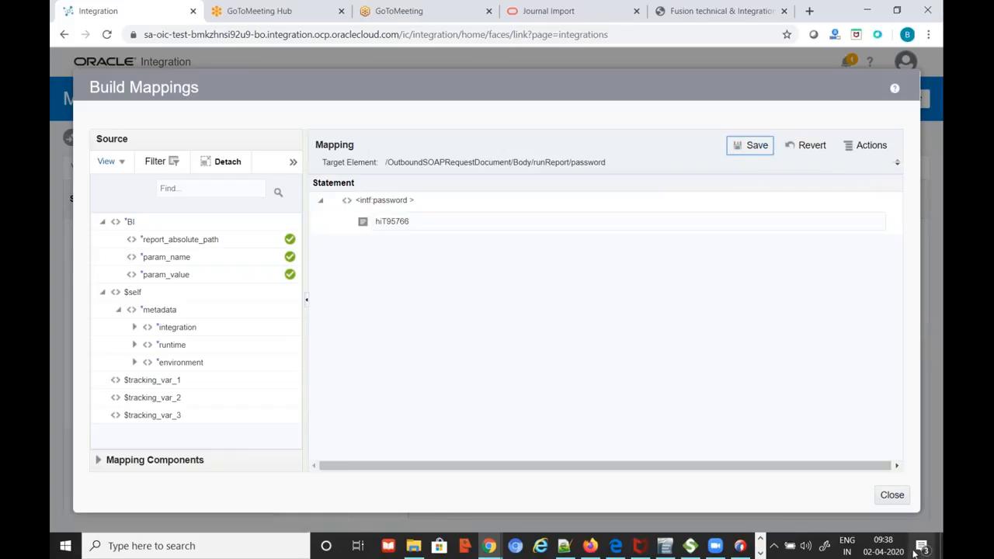
pyautogui.click(891, 494)
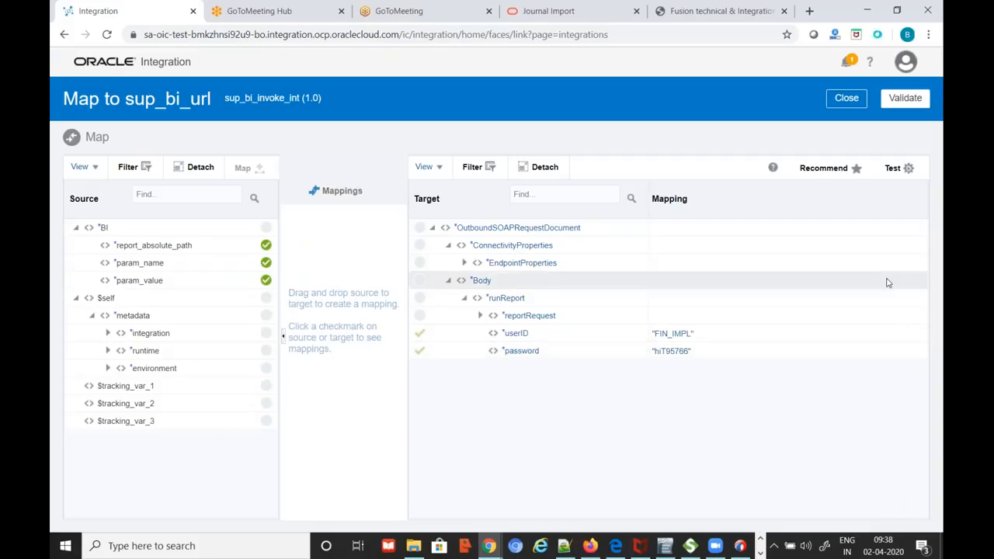
pyautogui.click(847, 98)
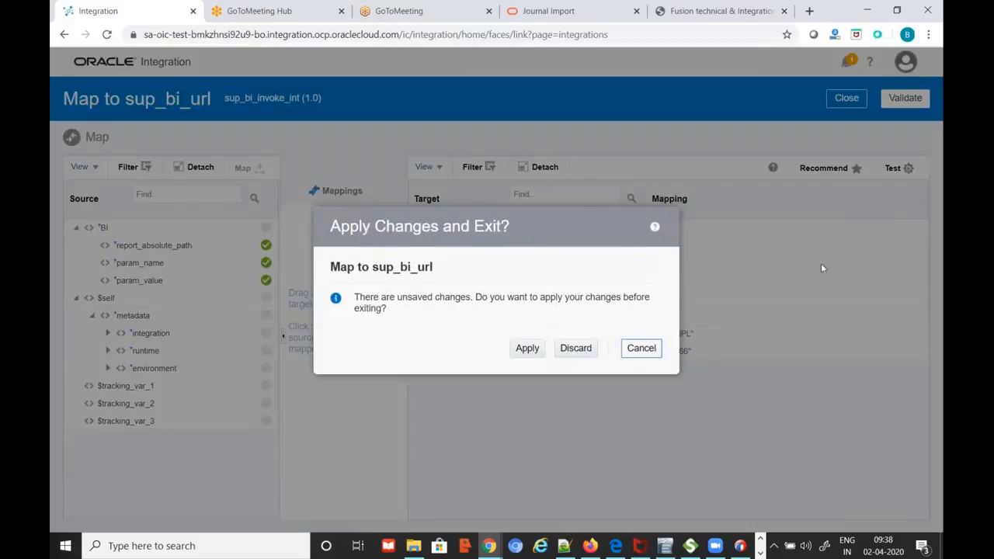
# Apply the mapping change and save the sup_bi_invoke_int integration on exit
pyautogui.click(527, 348)
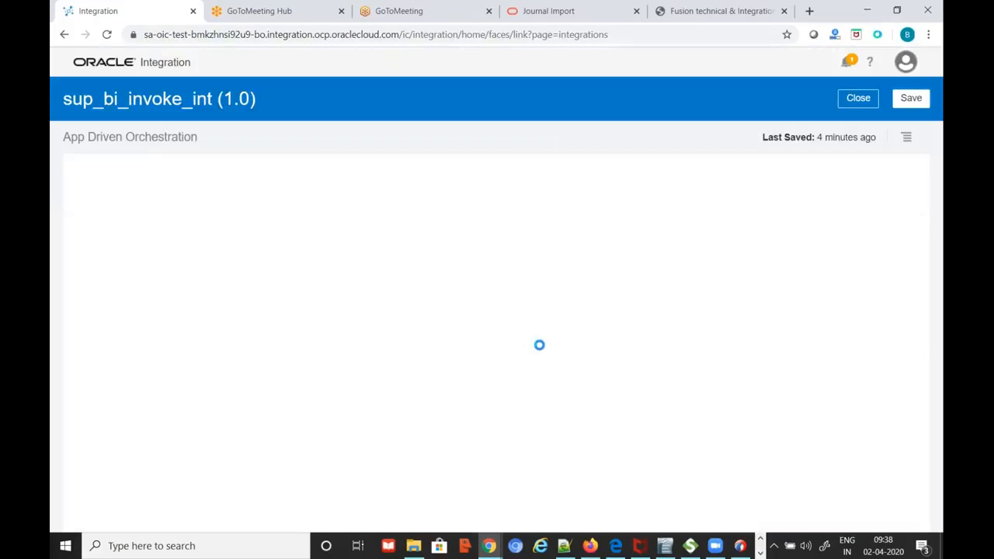
pyautogui.click(859, 98)
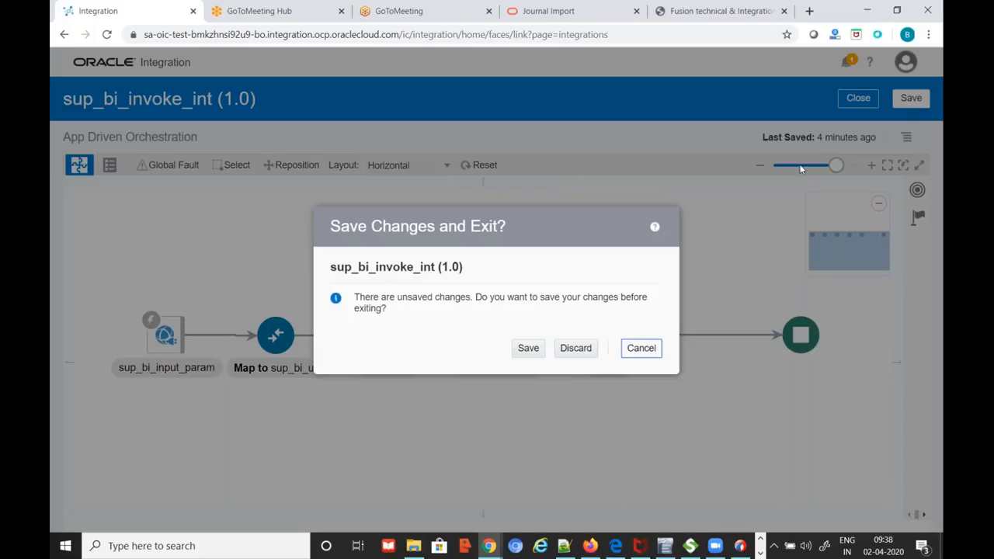
pyautogui.click(531, 349)
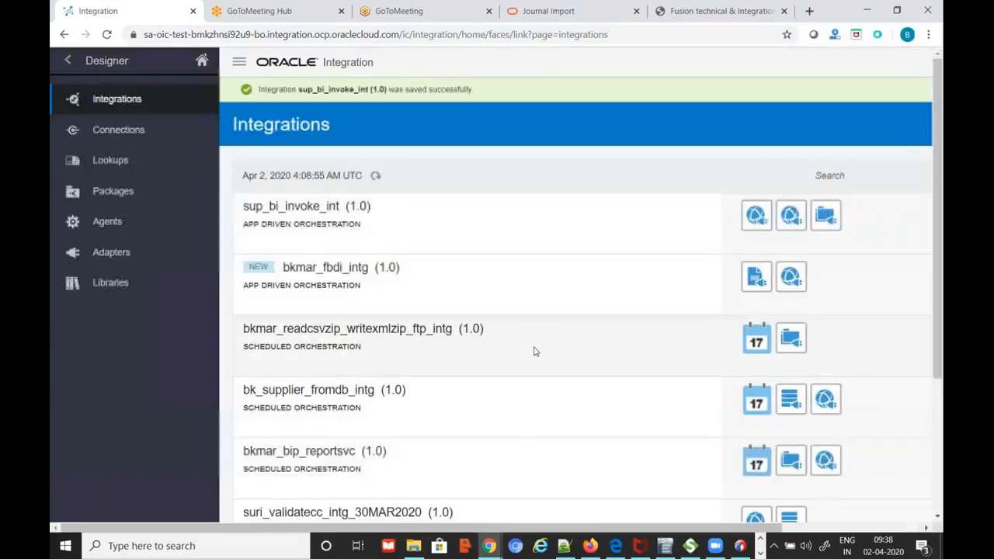
# Reopen sup_bi_invoke_int from the Integrations list
pyautogui.scroll(-2, 590, 344)
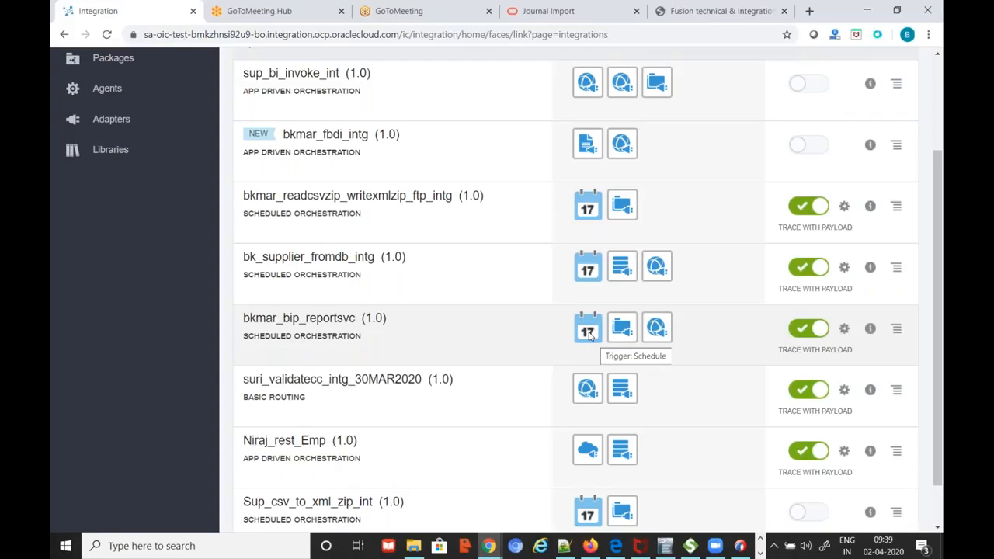
pyautogui.scroll(2, 589, 334)
pyautogui.click(340, 265)
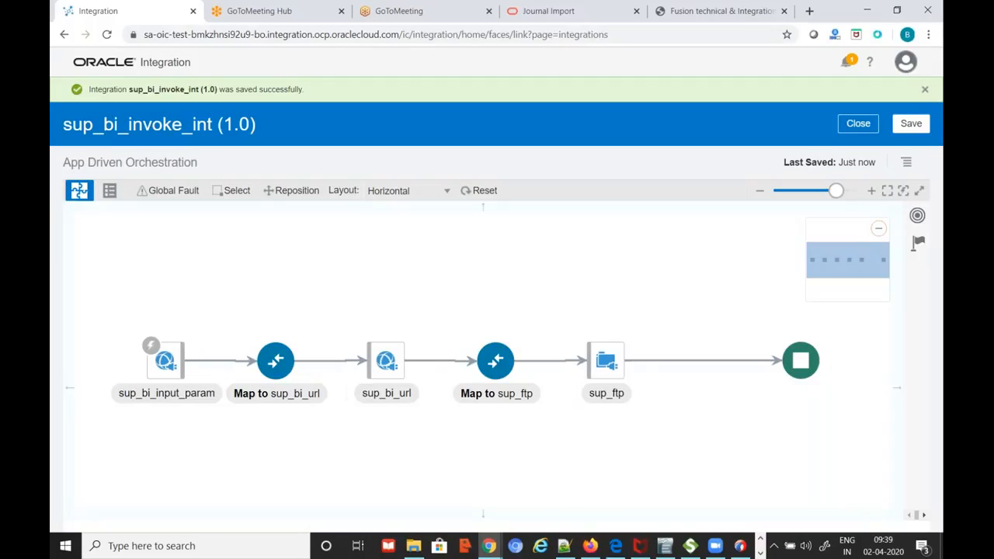
# Open Map to sup_ftp and view the FileReference mapping expression
pyautogui.click(500, 365)
pyautogui.click(532, 344)
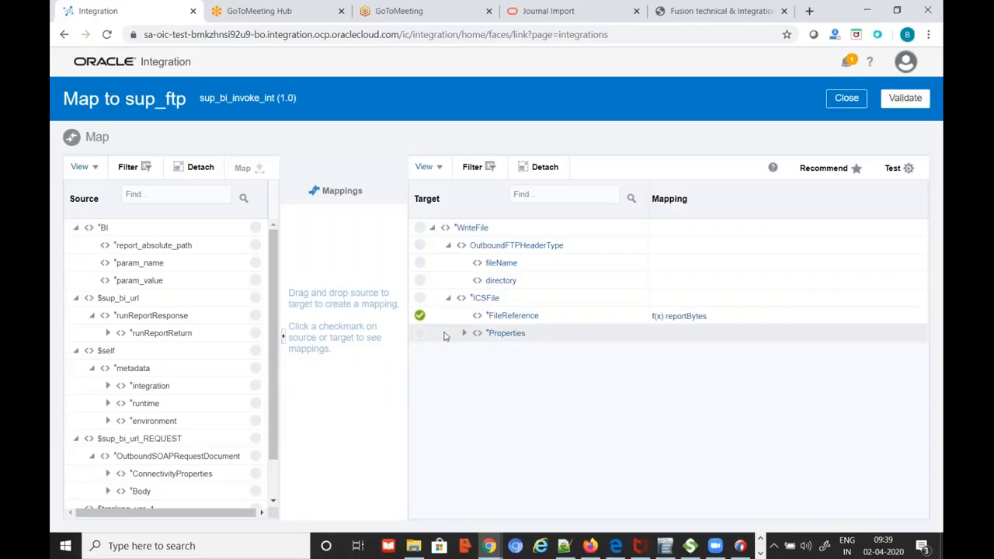
pyautogui.click(511, 320)
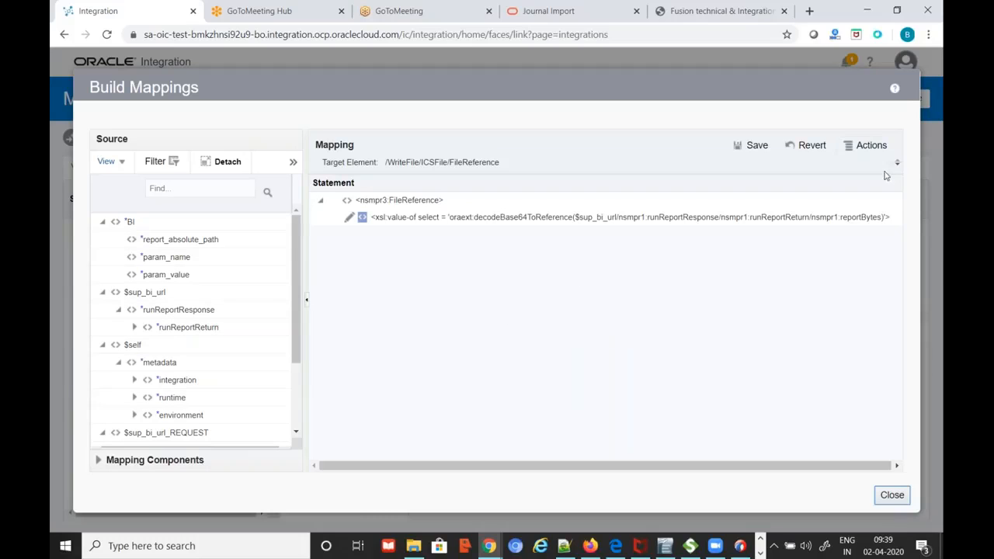
pyautogui.click(897, 498)
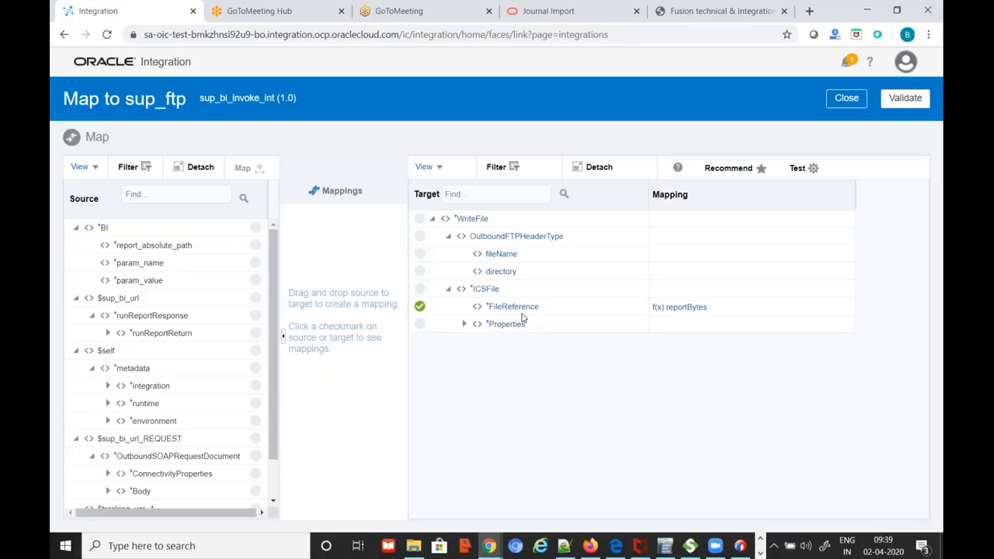
# Expand runReportReturn in the source tree to locate reportBytes, then close the mapper
pyautogui.click(108, 334)
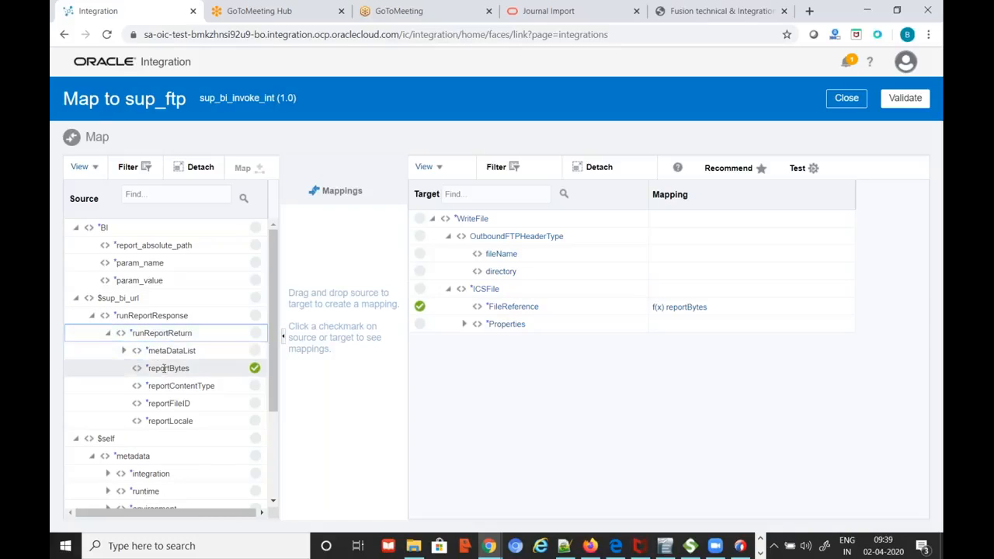
pyautogui.moveTo(182, 368)
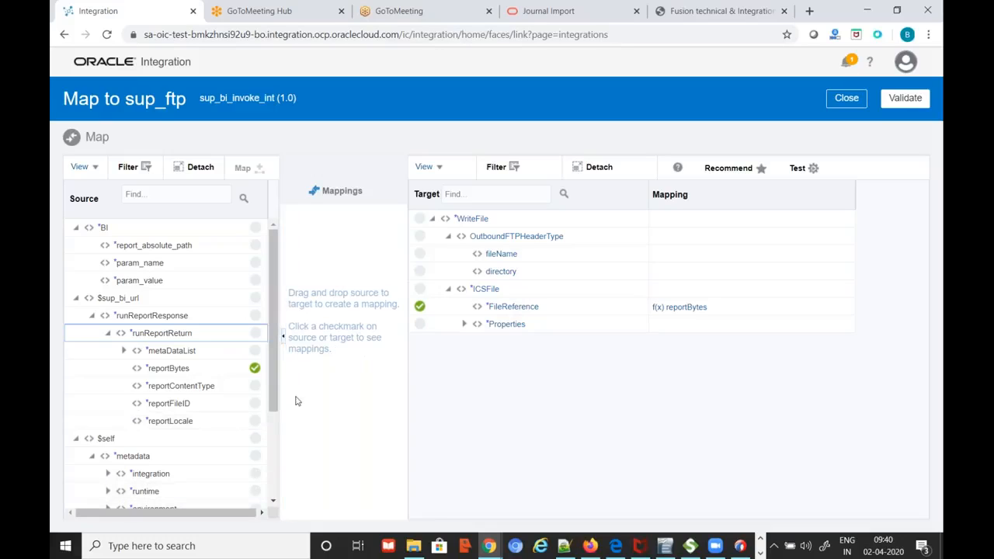
pyautogui.scroll(-3, 277, 416)
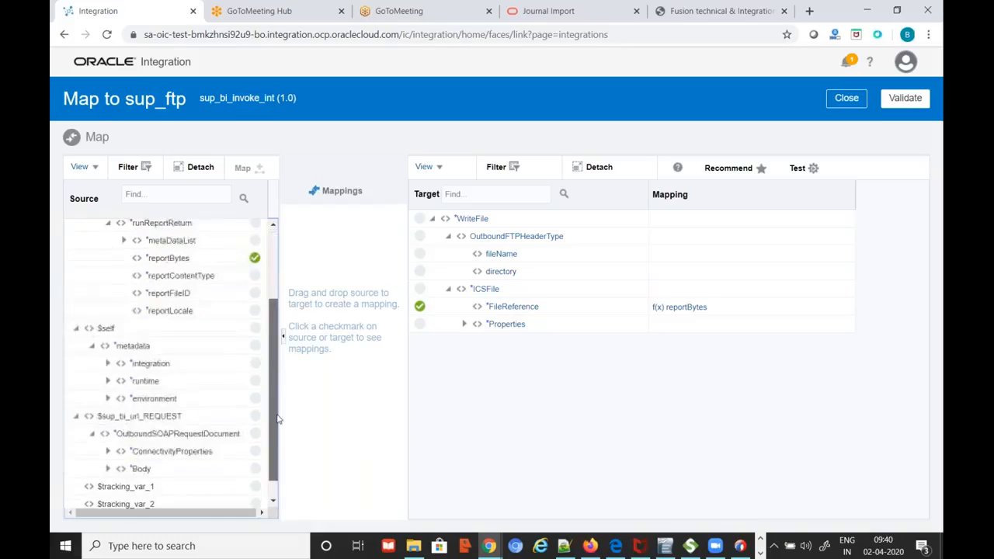
pyautogui.scroll(3, 277, 415)
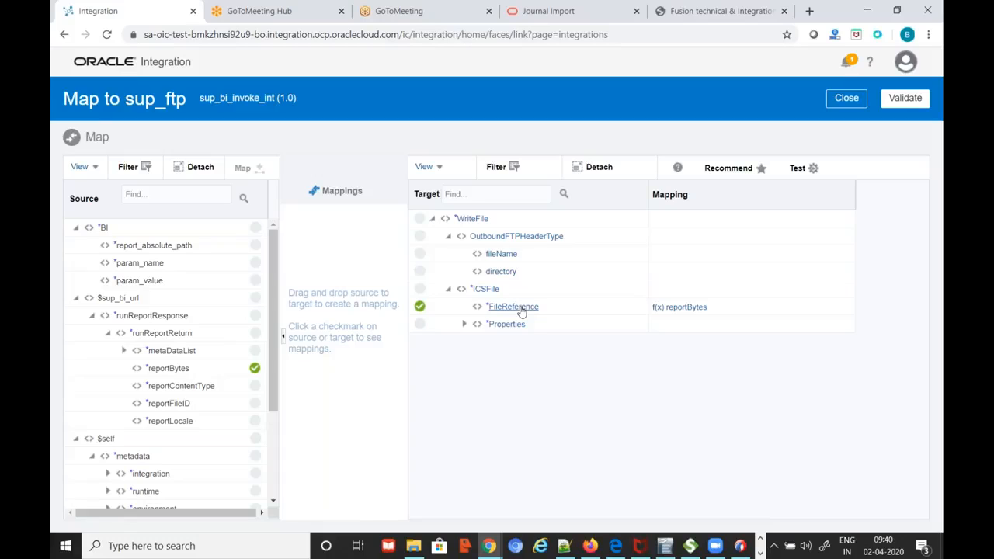
pyautogui.click(849, 98)
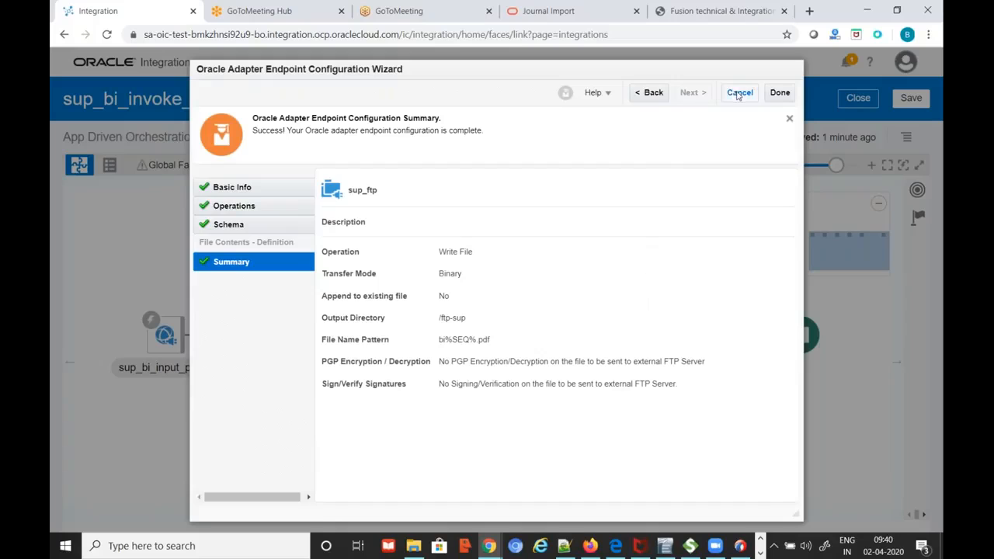
pyautogui.click(653, 92)
pyautogui.click(652, 92)
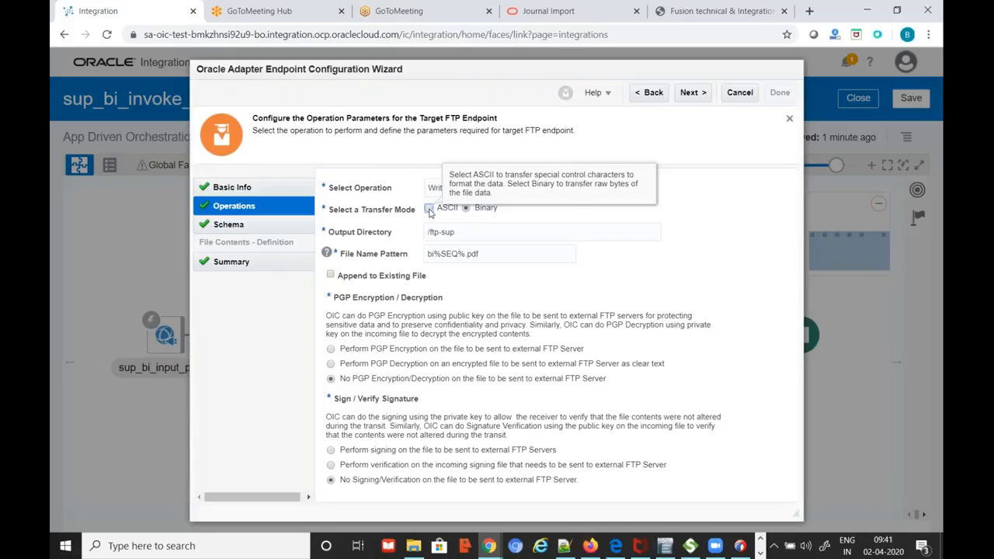
pyautogui.click(690, 92)
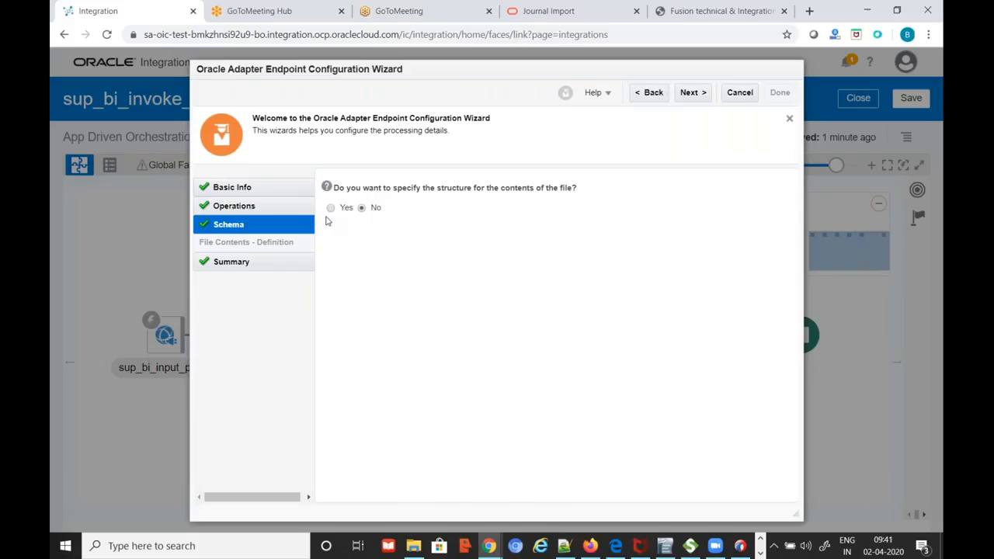
pyautogui.click(656, 94)
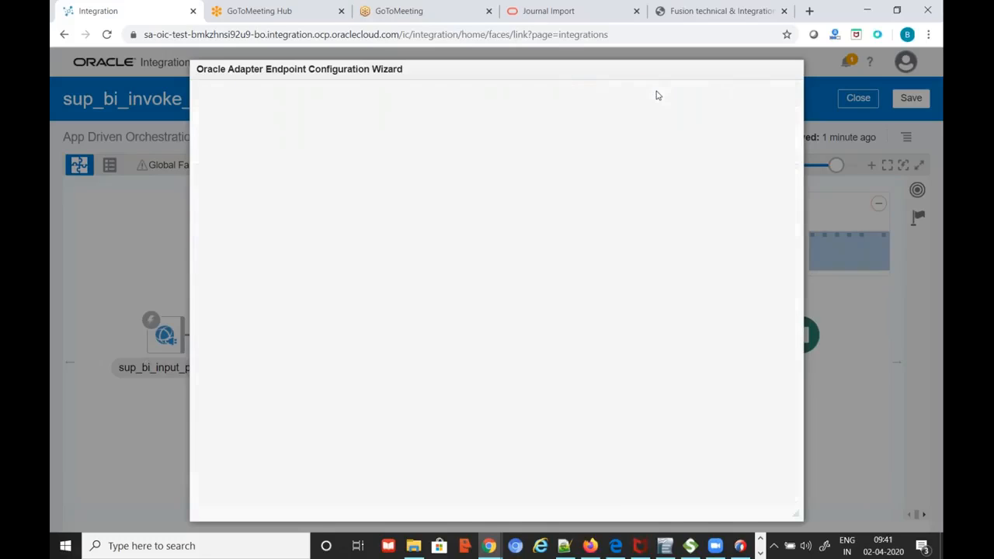
pyautogui.click(691, 93)
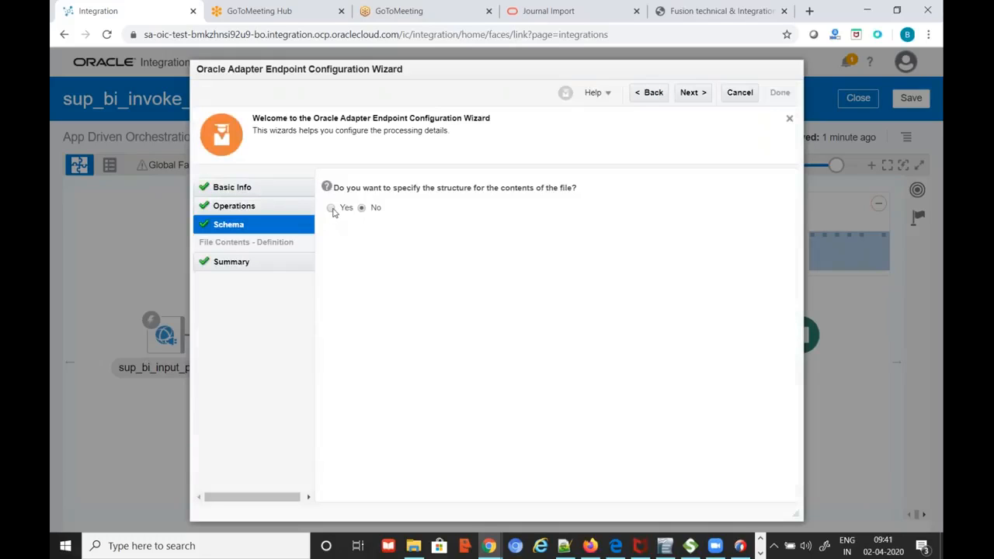
pyautogui.click(650, 94)
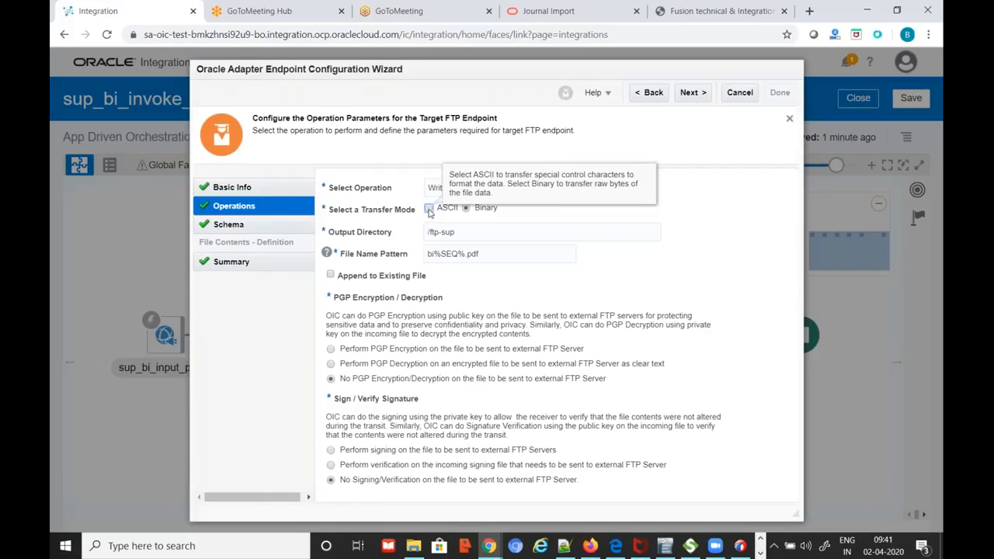
pyautogui.click(691, 92)
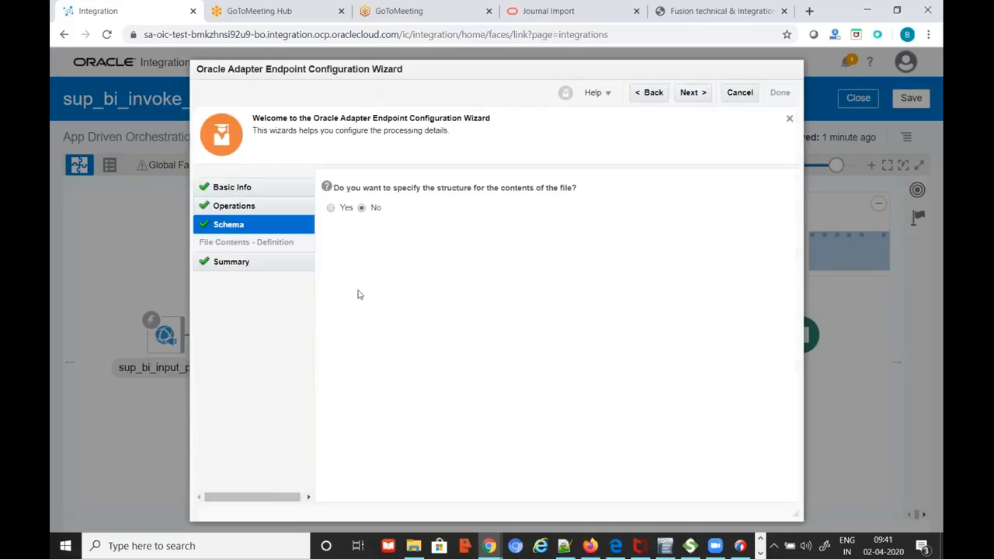
pyautogui.click(651, 93)
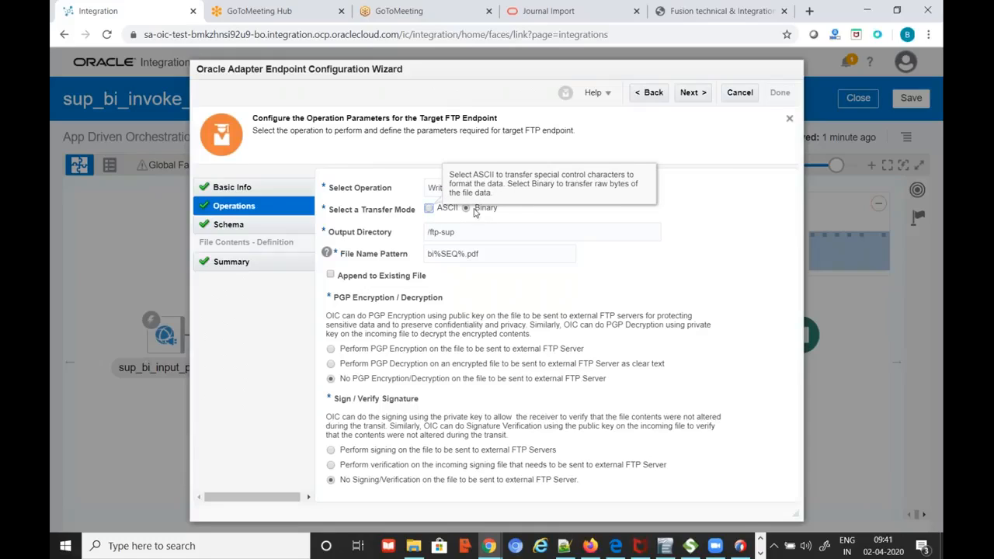
pyautogui.click(691, 94)
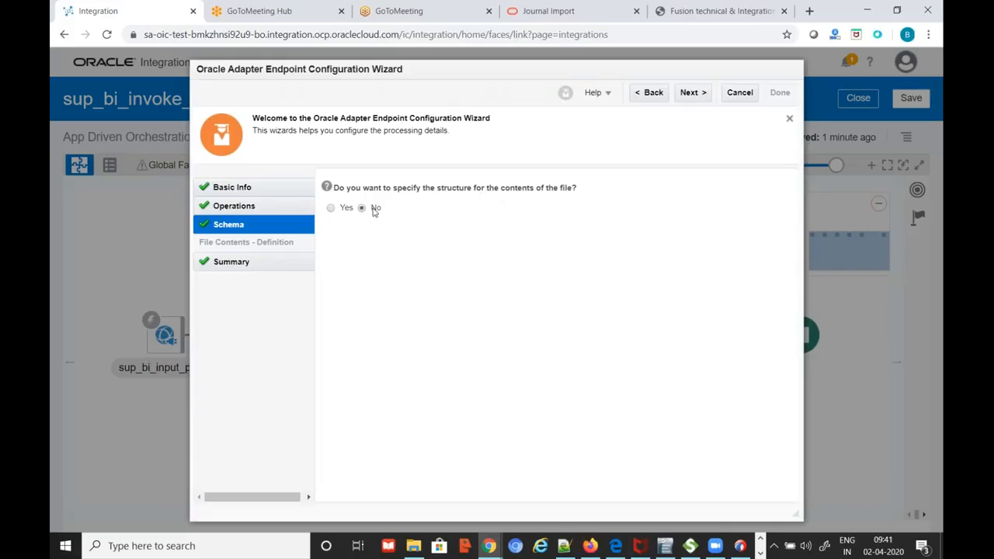
pyautogui.click(659, 96)
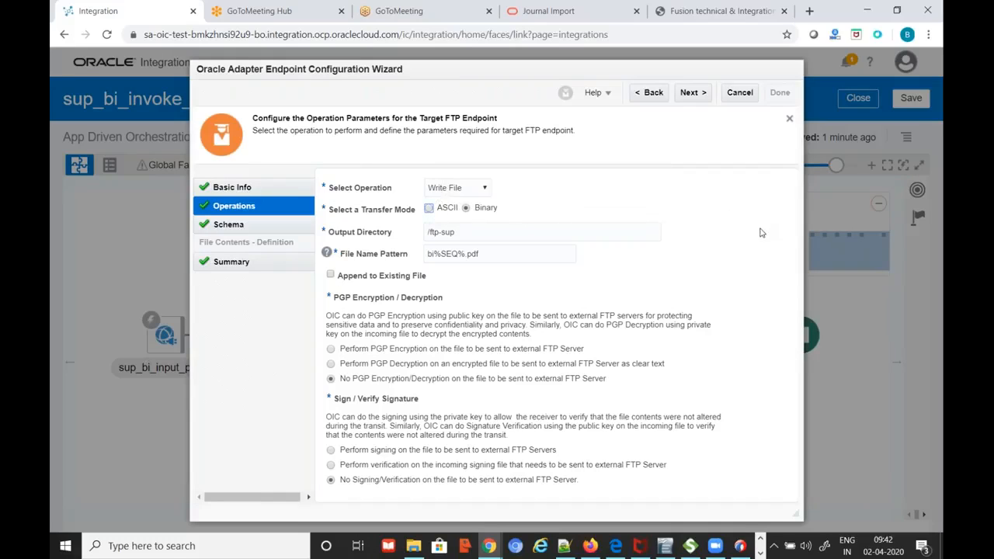
pyautogui.click(740, 93)
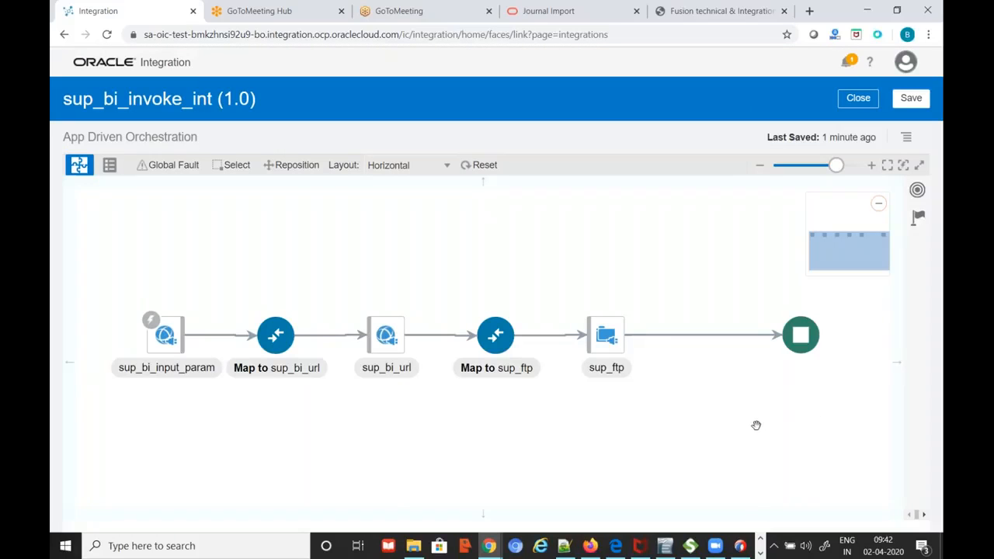
pyautogui.click(810, 166)
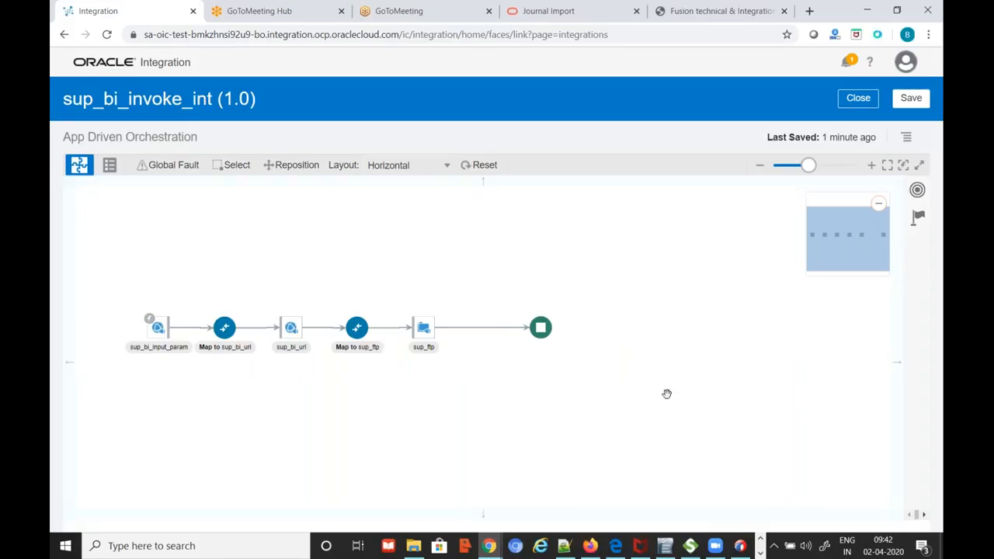
pyautogui.click(858, 98)
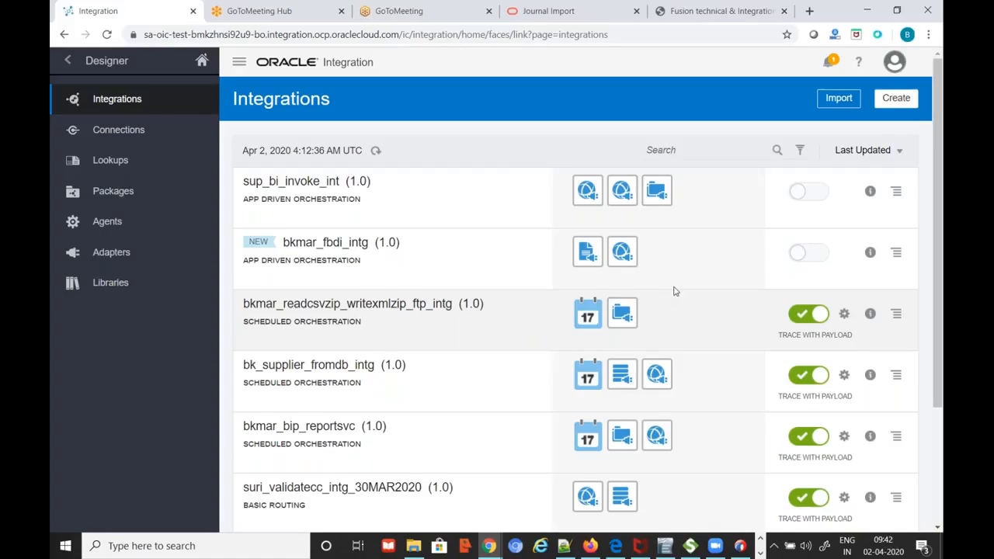
pyautogui.moveTo(935, 247); pyautogui.dragTo(701, 84)
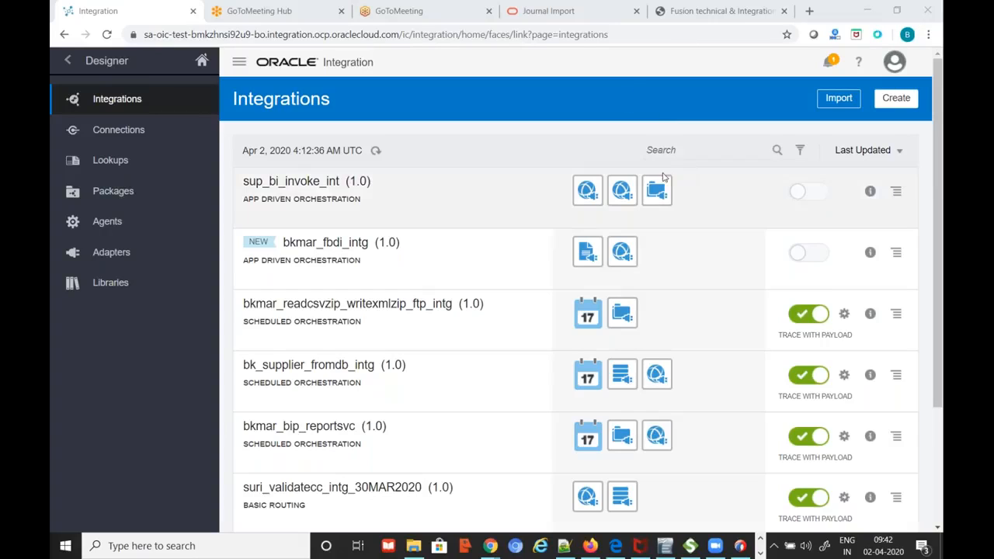
pyautogui.click(631, 67)
pyautogui.click(640, 67)
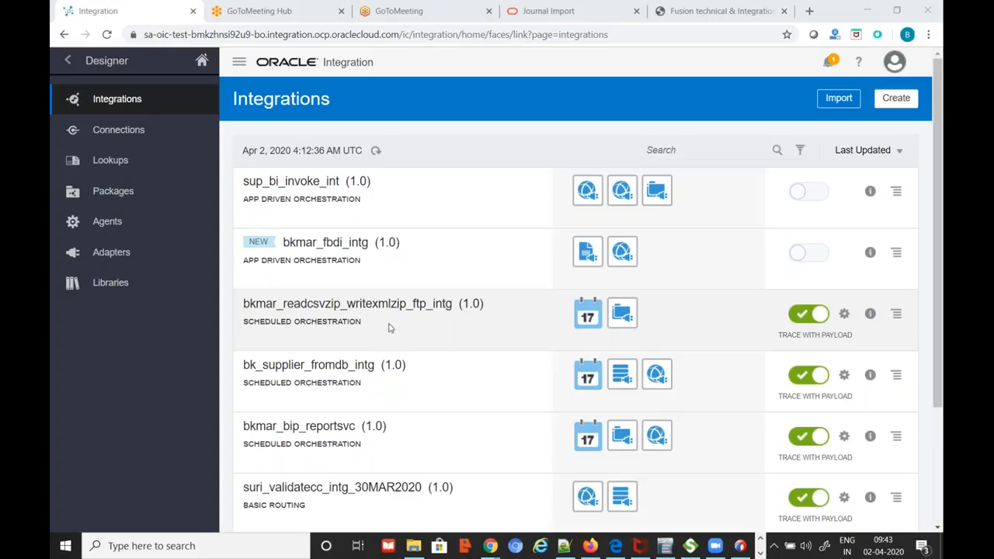
pyautogui.moveTo(489, 545)
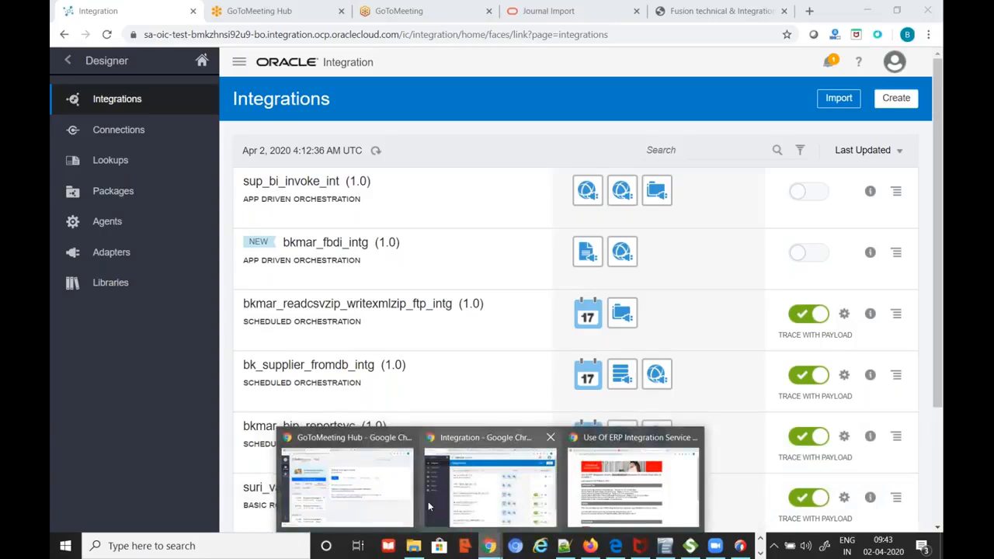
# Cycle through the Chrome windows to the Developer Connect sample payloads page
pyautogui.click(388, 487)
pyautogui.click(160, 18)
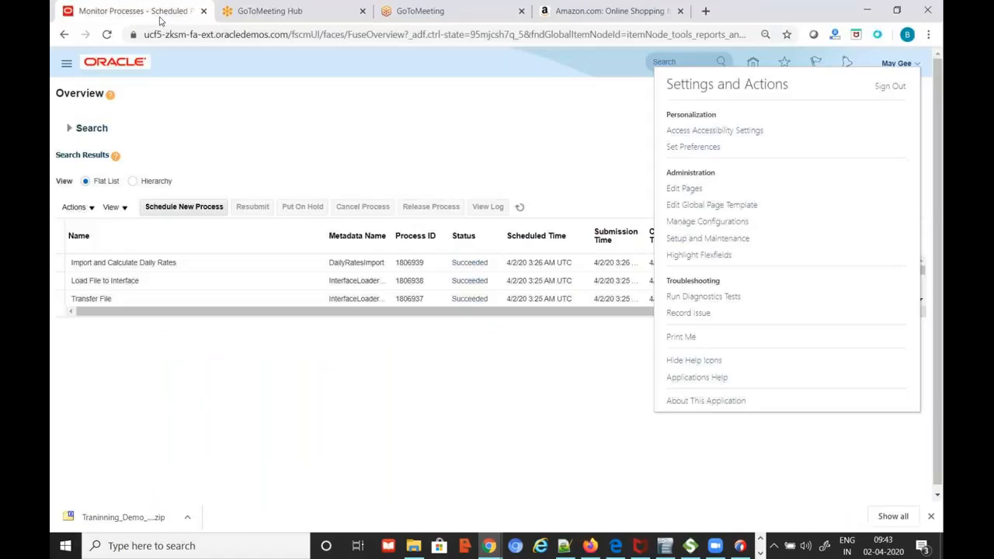
pyautogui.click(537, 410)
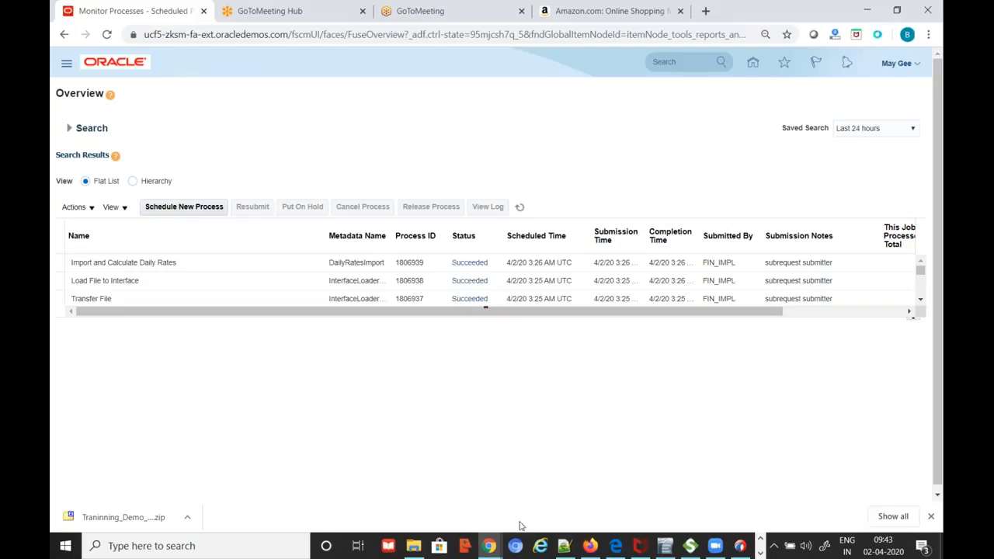
pyautogui.moveTo(492, 546)
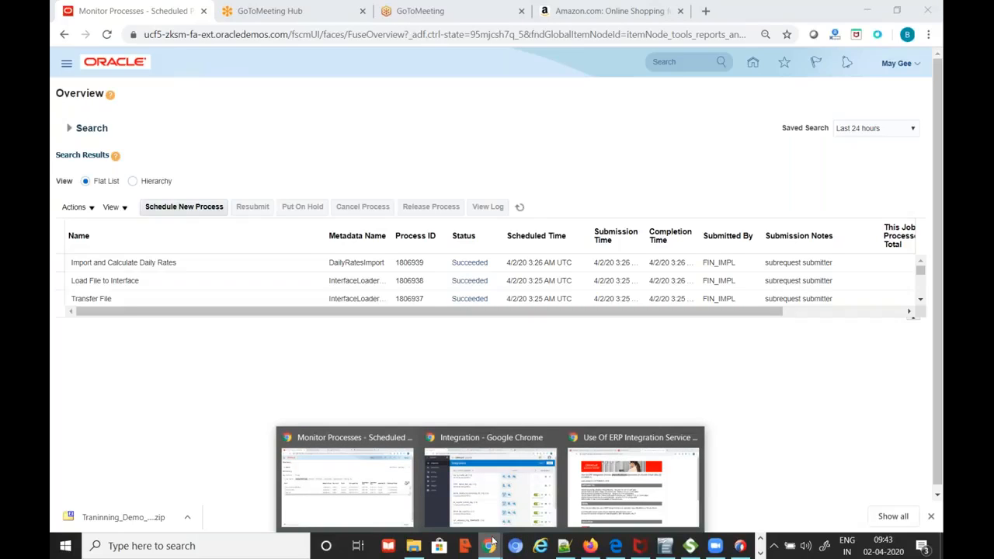
pyautogui.click(643, 466)
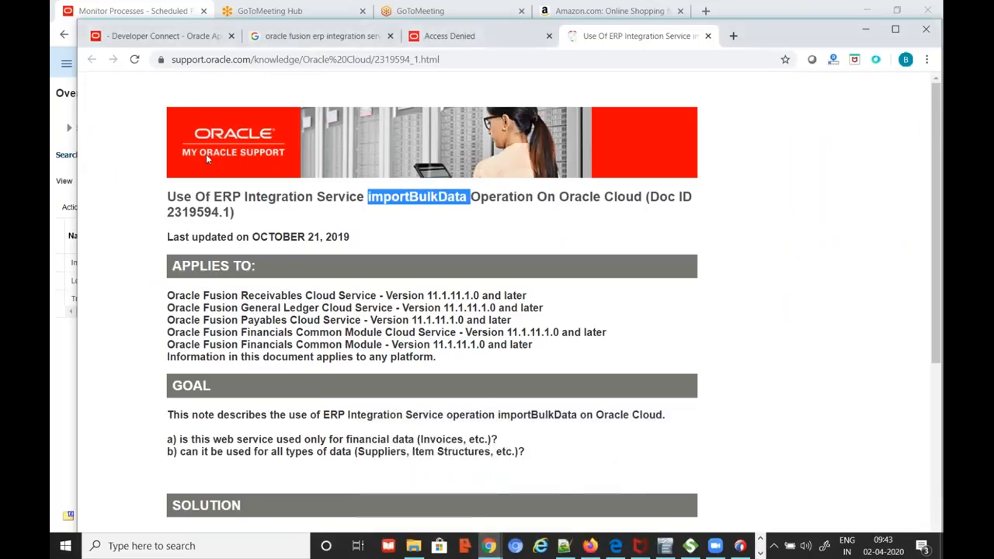
pyautogui.click(163, 36)
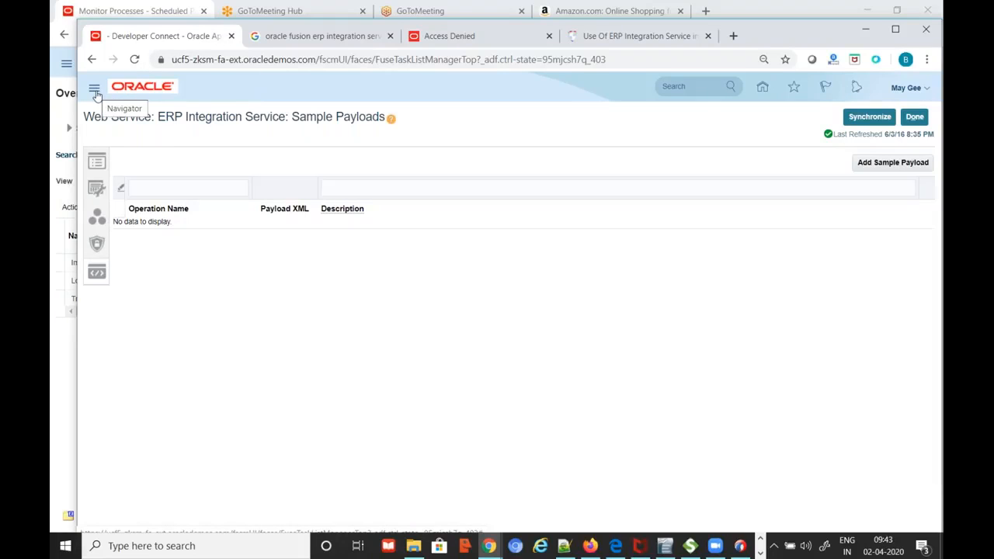
# Copy the ucf1-zksn-fa-ext.oracledemos.com URL from line 98 of daily-info.txt
pyautogui.click(563, 545)
pyautogui.moveTo(429, 228); pyautogui.dragTo(55, 231)
pyautogui.hotkey('ctrl', 'c')
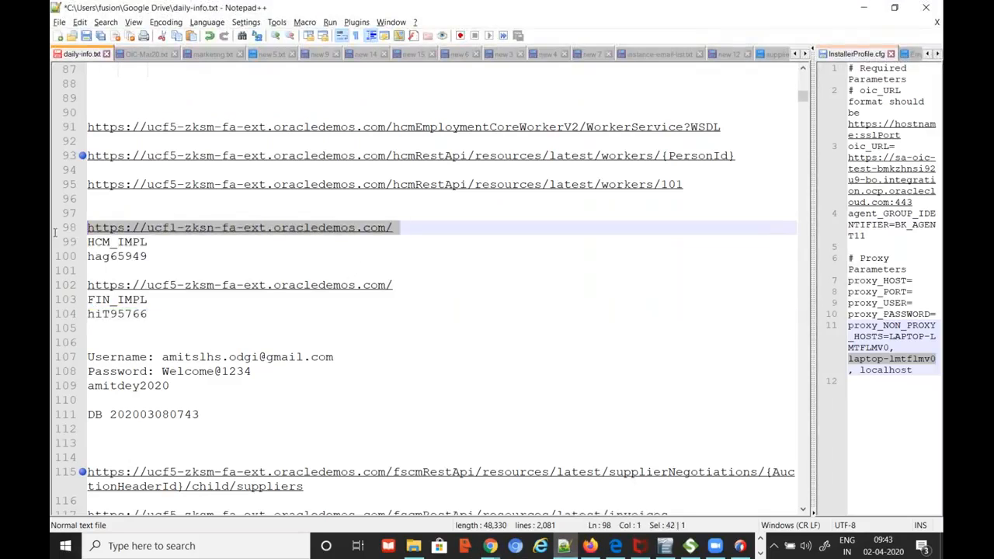
pyautogui.hotkey('alt', 'Tab')
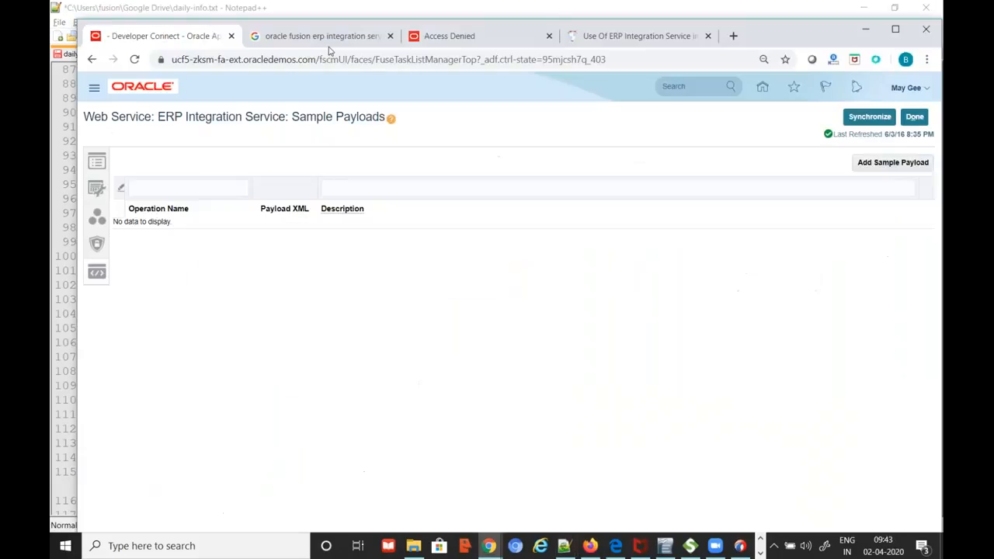
pyautogui.click(320, 36)
# Load the pasted ucf1 demo instance URL and sign in
pyautogui.click(323, 53)
pyautogui.hotkey('ctrl', 'v')
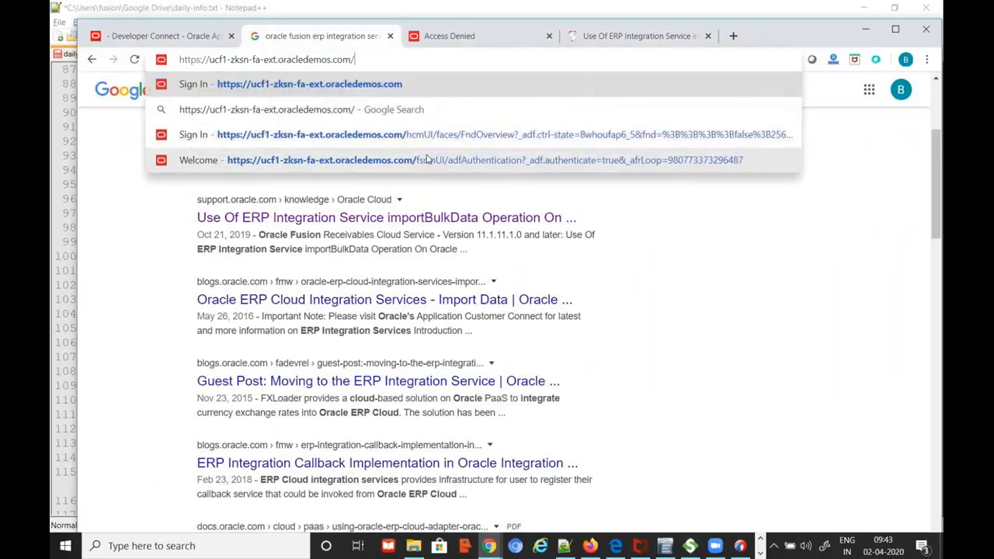
pyautogui.press('Return')
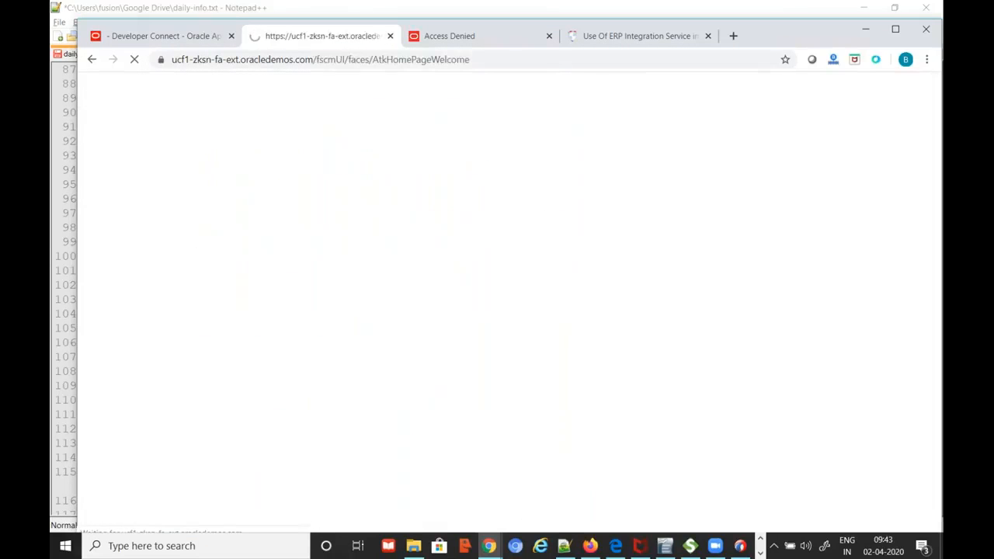
pyautogui.click(471, 415)
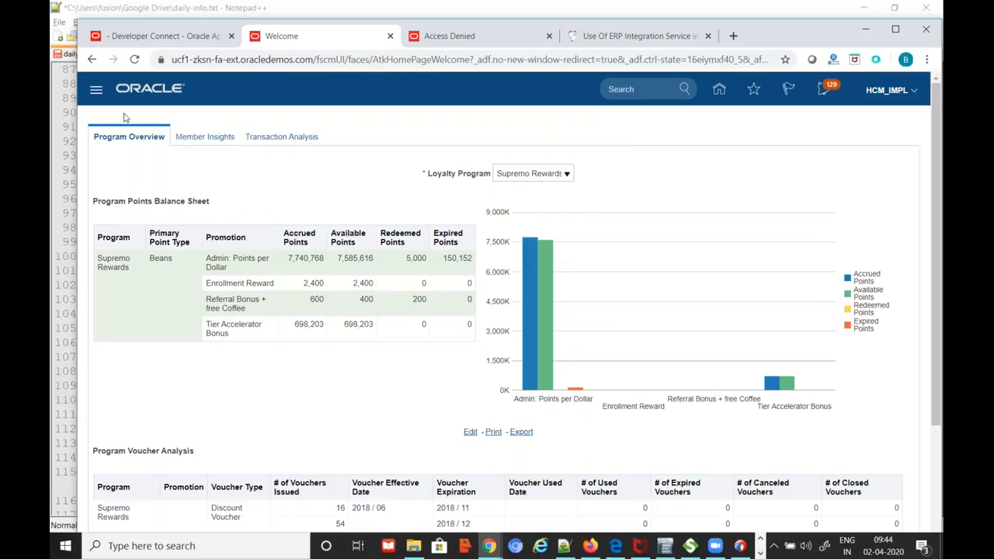
# Go to Navigator > Reports and Analytics and choose Browse Catalog
pyautogui.click(95, 93)
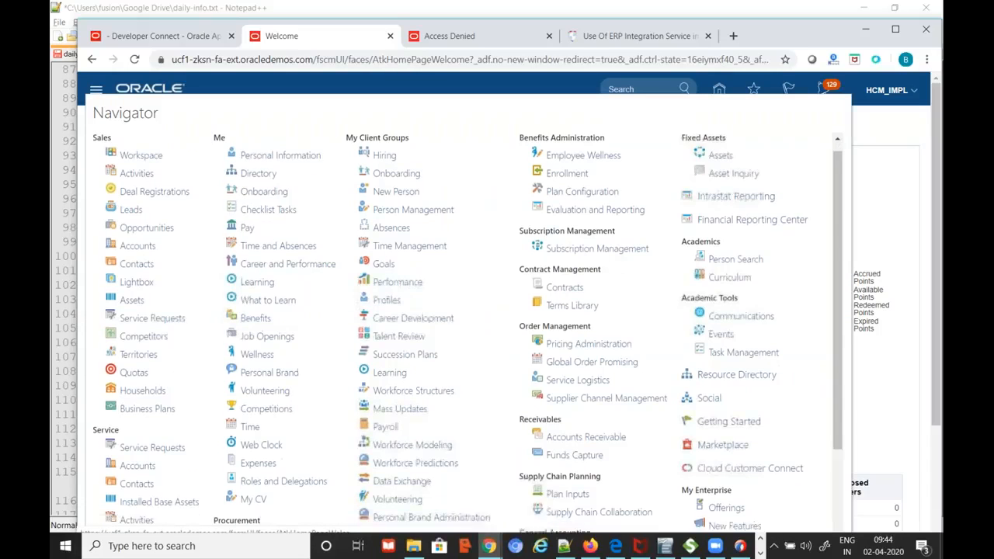
pyautogui.scroll(-3, 695, 465)
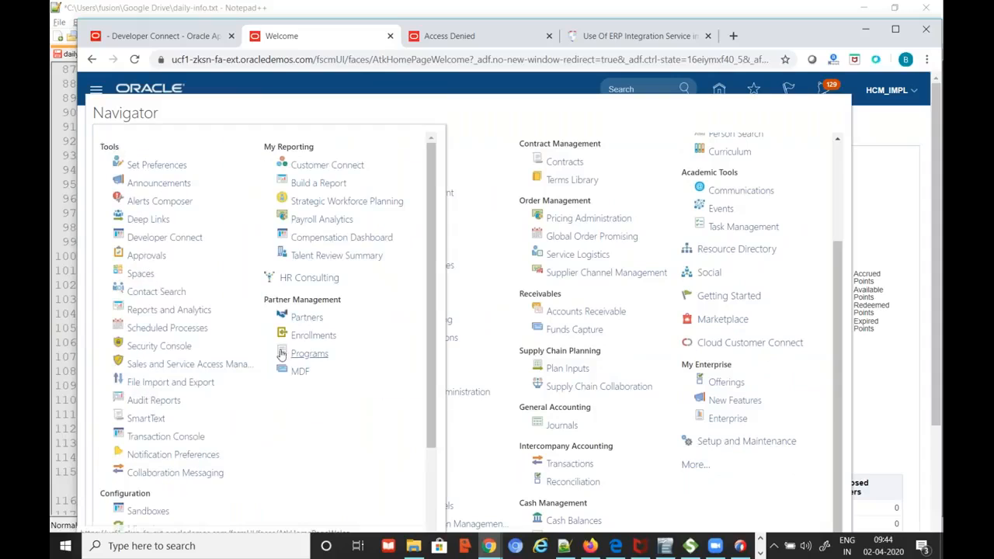
pyautogui.click(183, 310)
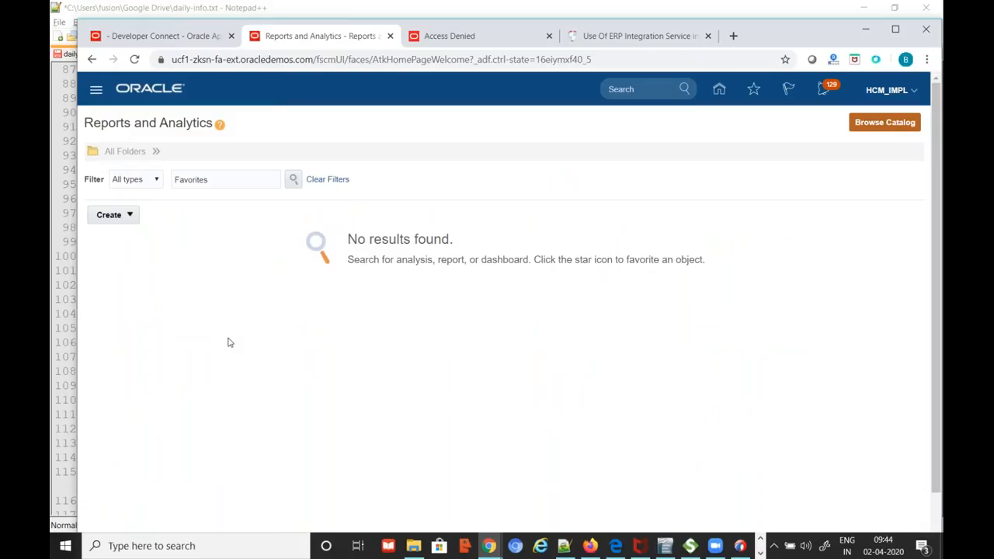
pyautogui.click(886, 123)
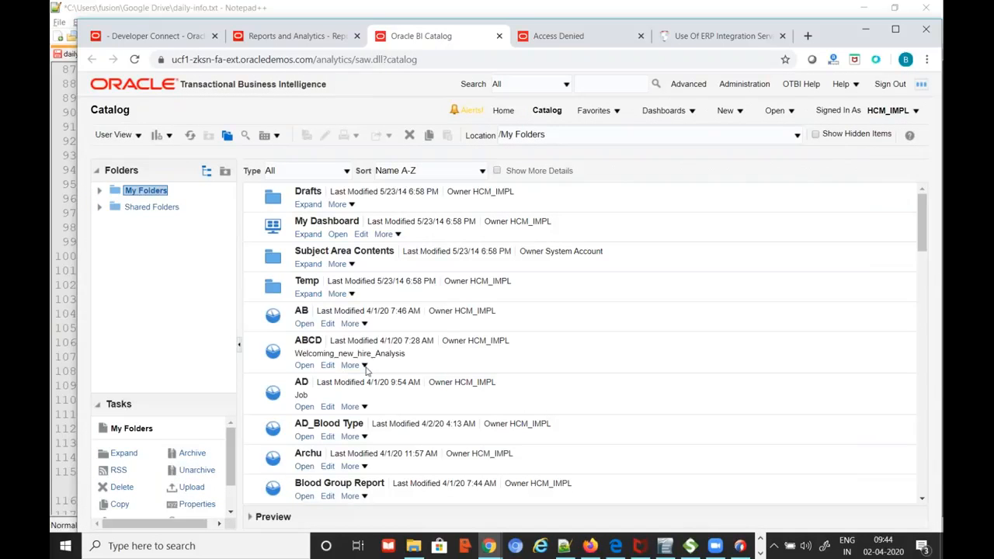
# Expand Shared Folders > Custom > Financials in the Folders tree
pyautogui.click(99, 208)
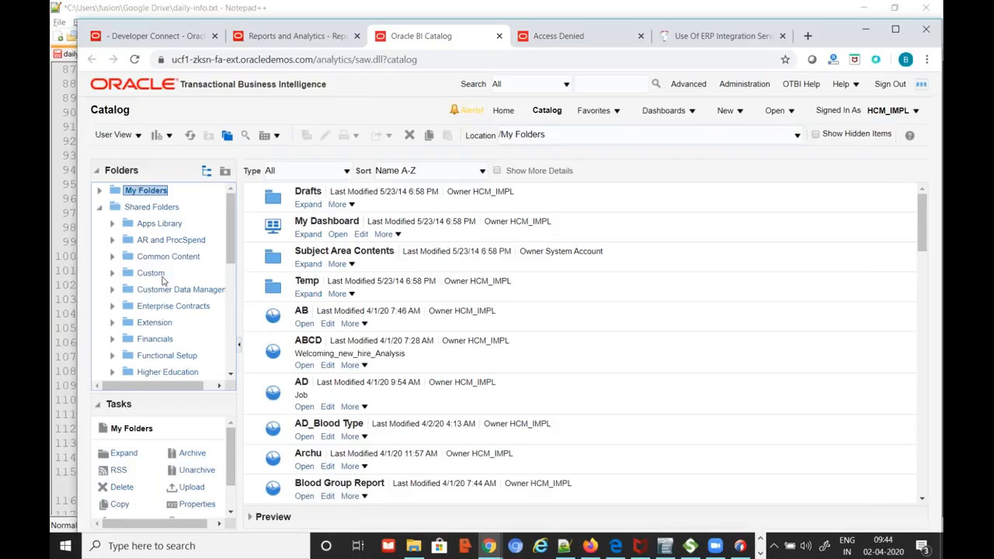
pyautogui.moveTo(229, 229); pyautogui.dragTo(229, 255)
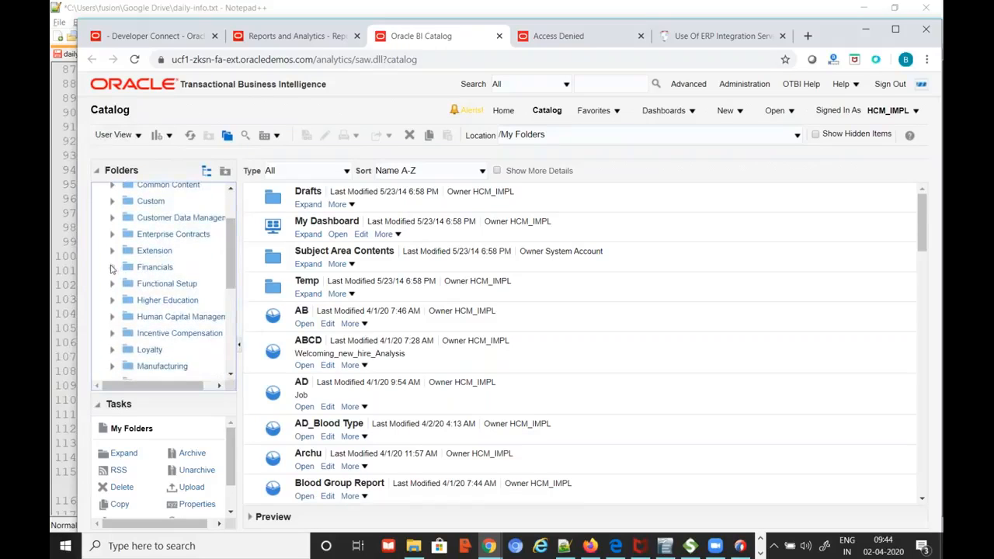
pyautogui.click(111, 267)
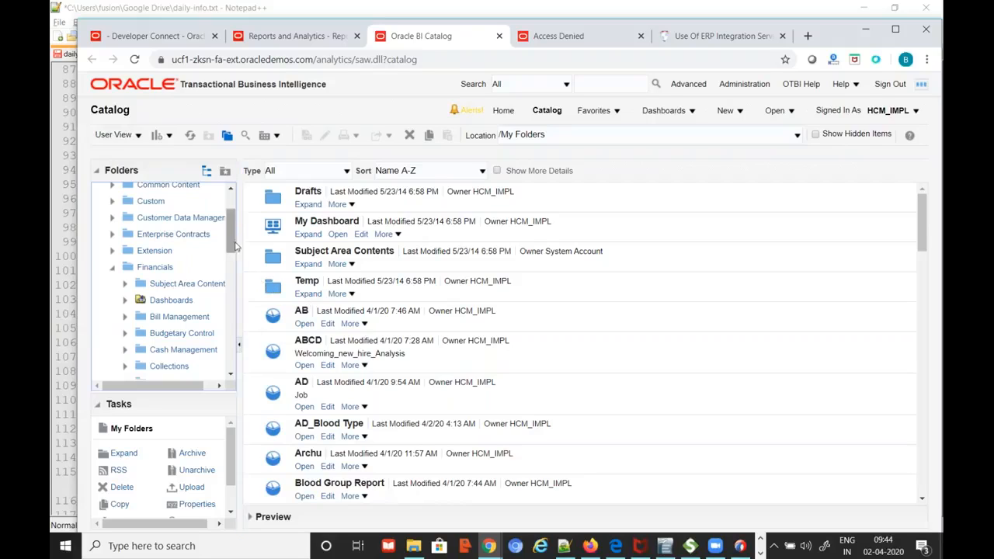
pyautogui.moveTo(233, 239); pyautogui.dragTo(232, 288)
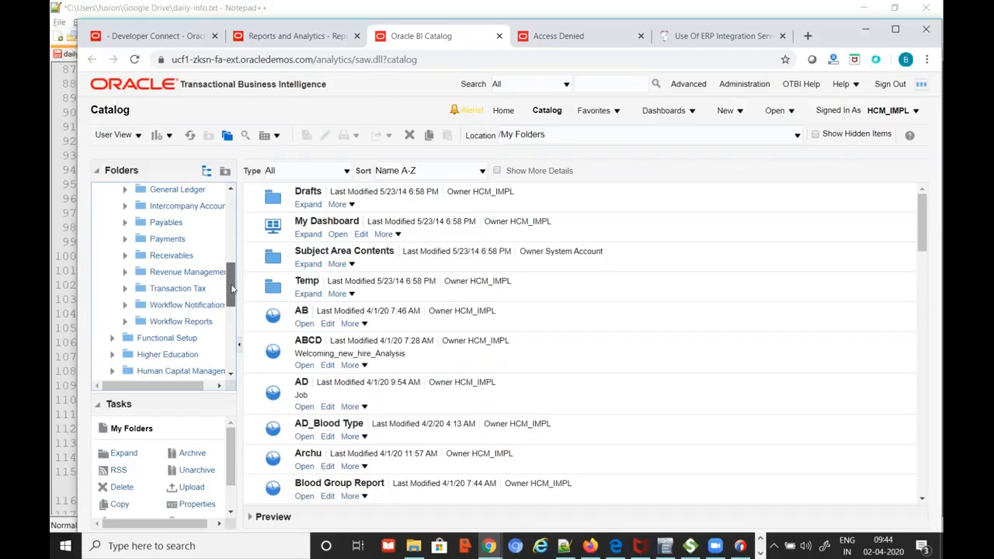
pyautogui.moveTo(232, 290); pyautogui.dragTo(232, 279)
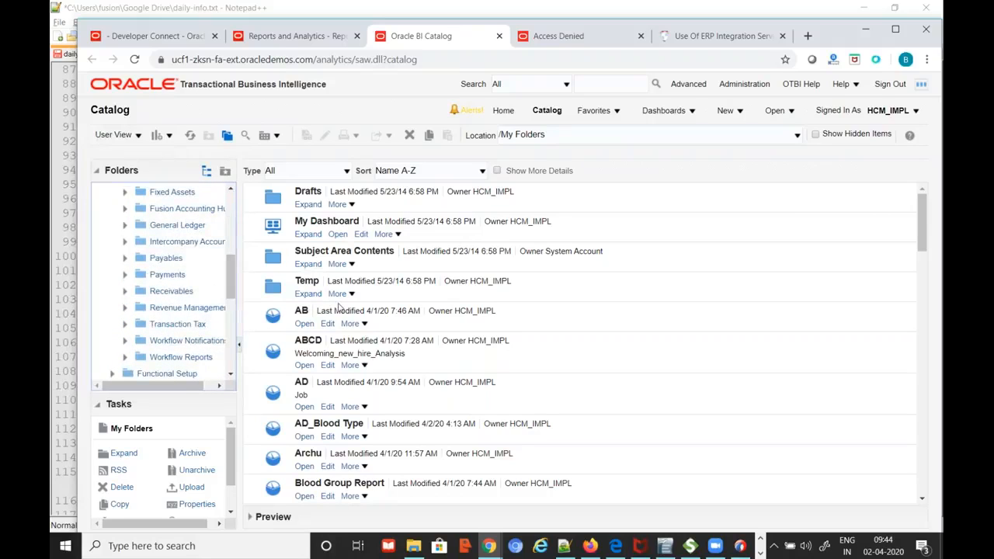
pyautogui.scroll(3, 166, 291)
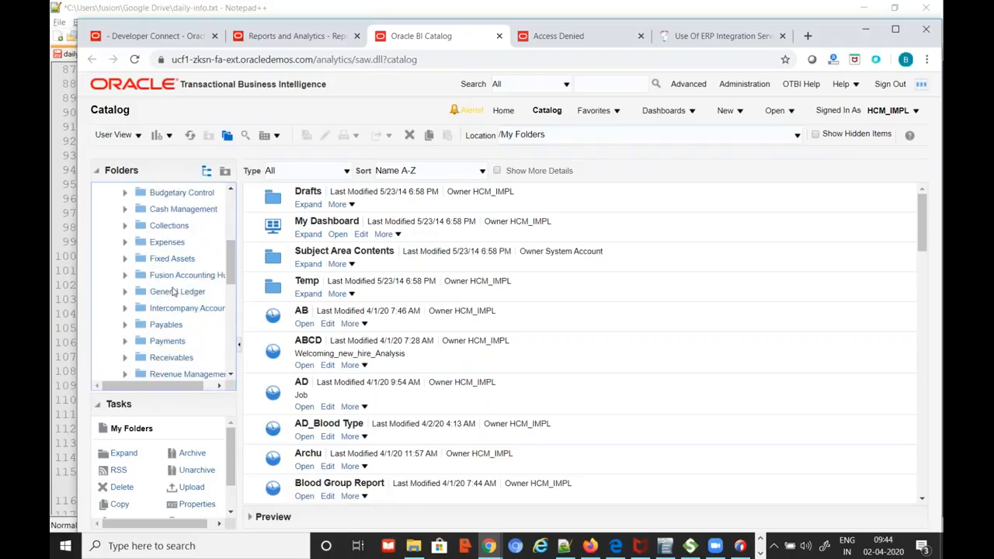
pyautogui.scroll(-2, 194, 288)
pyautogui.scroll(3, 208, 293)
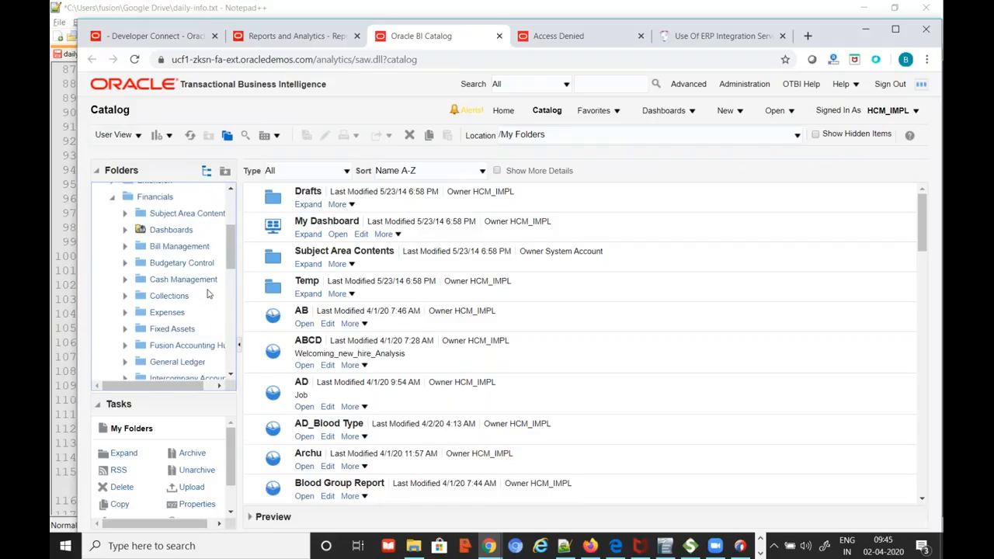
pyautogui.scroll(2, 171, 284)
pyautogui.click(112, 261)
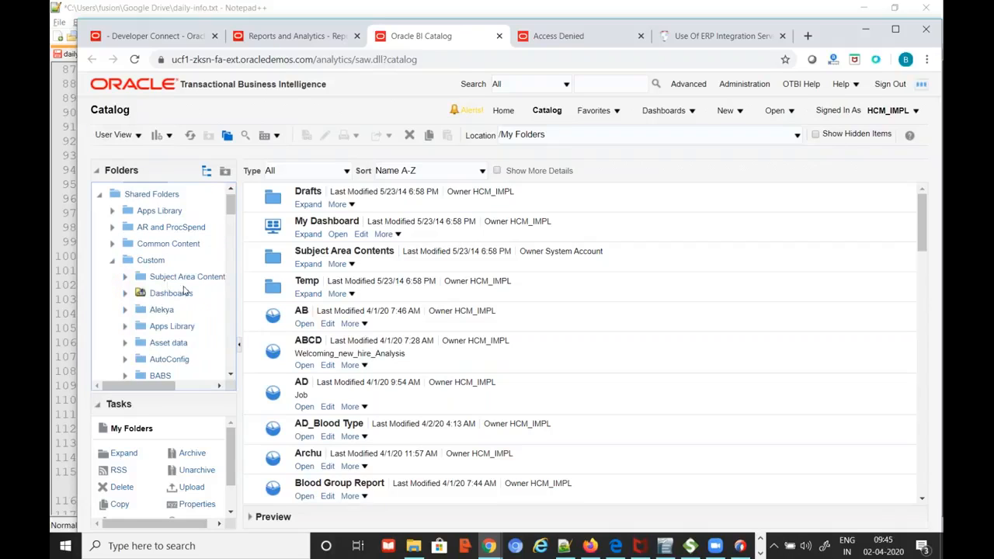
pyautogui.scroll(-8, 184, 291)
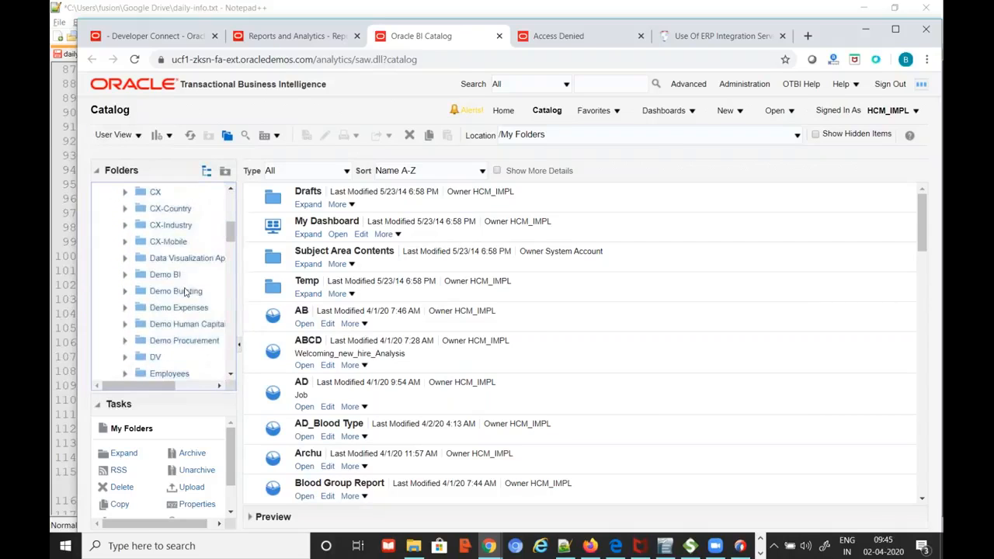
pyautogui.scroll(-3, 184, 291)
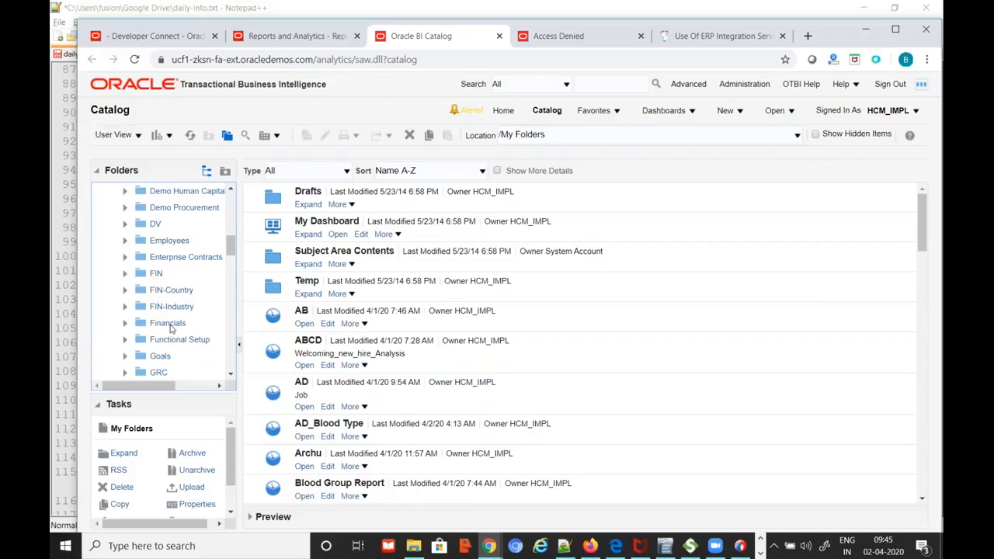
pyautogui.click(172, 325)
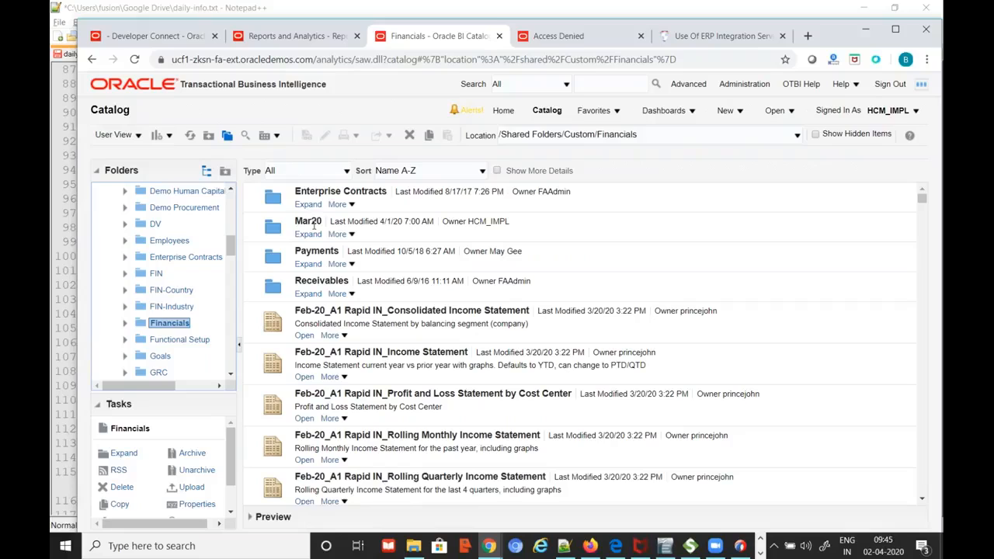
# Browse into Mar20 > Venu > Reports and open pv_inv_report
pyautogui.click(311, 235)
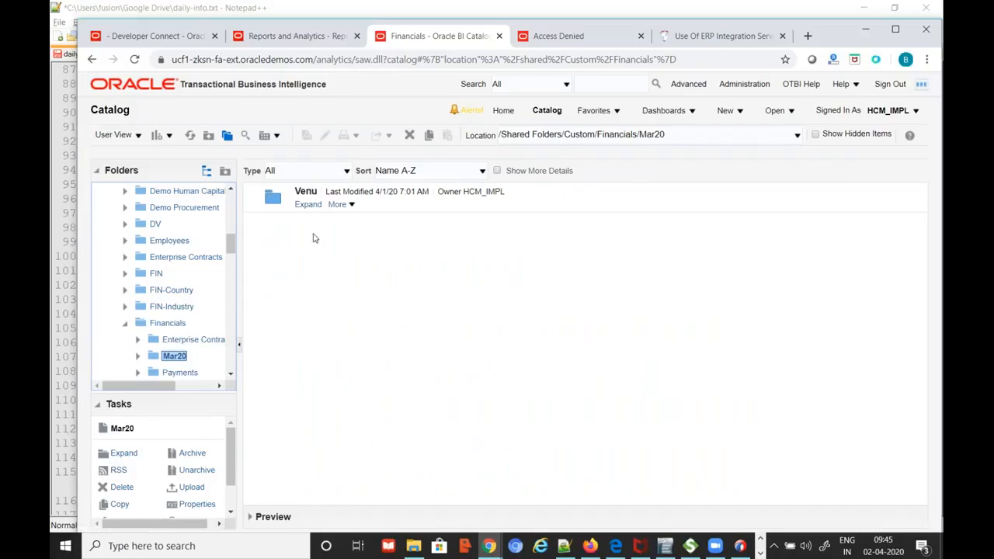
pyautogui.click(307, 205)
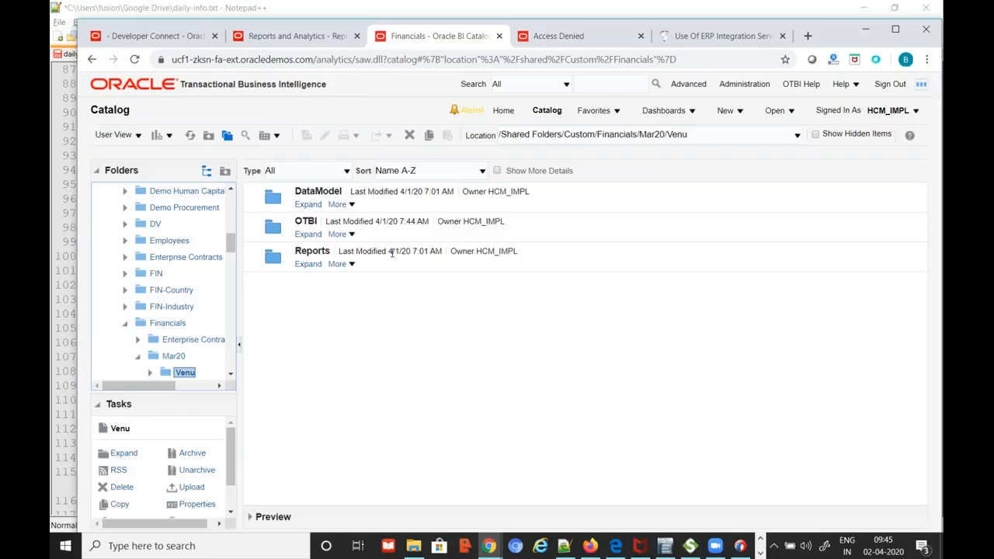
pyautogui.click(307, 266)
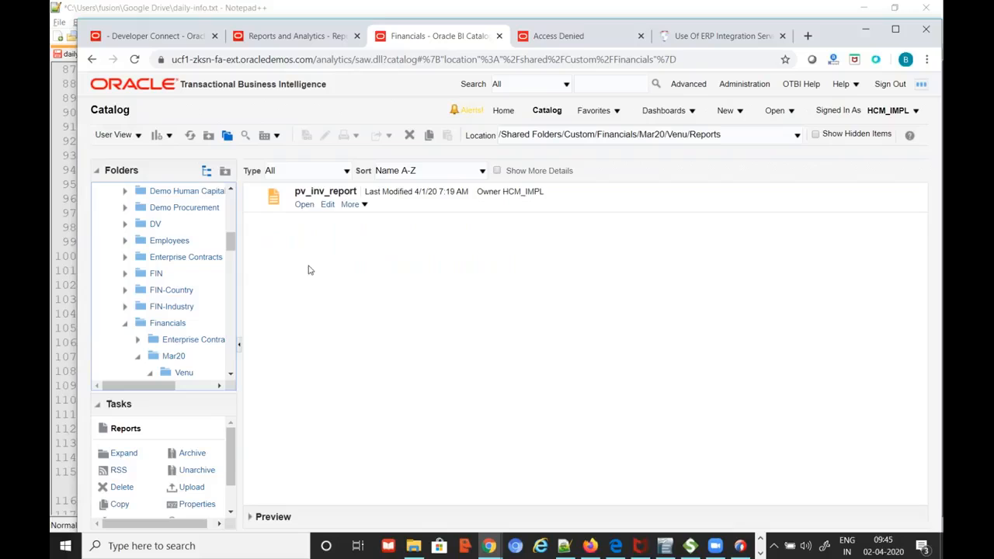
pyautogui.click(303, 205)
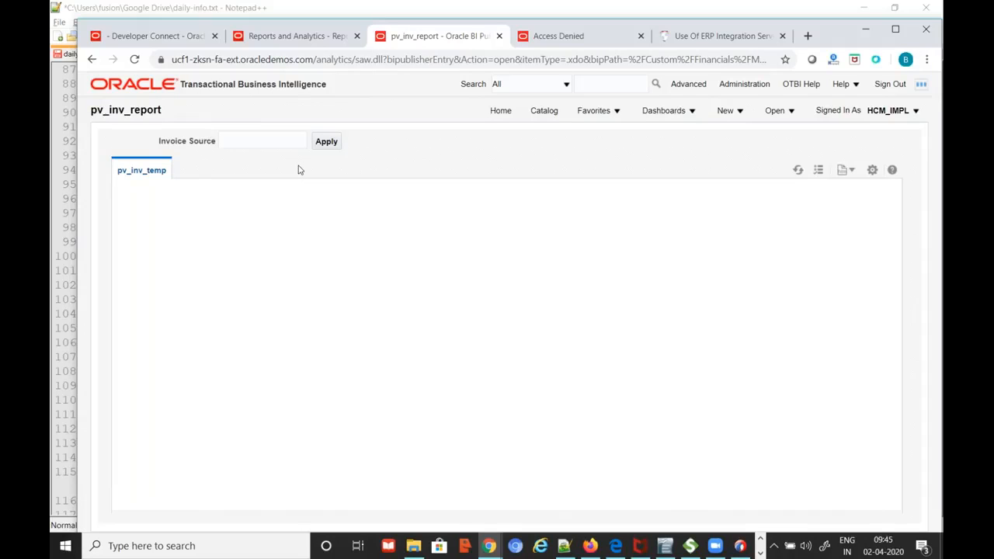
# Run pv_inv_report with Invoice Source ISP, then return to its Catalog folder
pyautogui.click(260, 143)
pyautogui.click(326, 141)
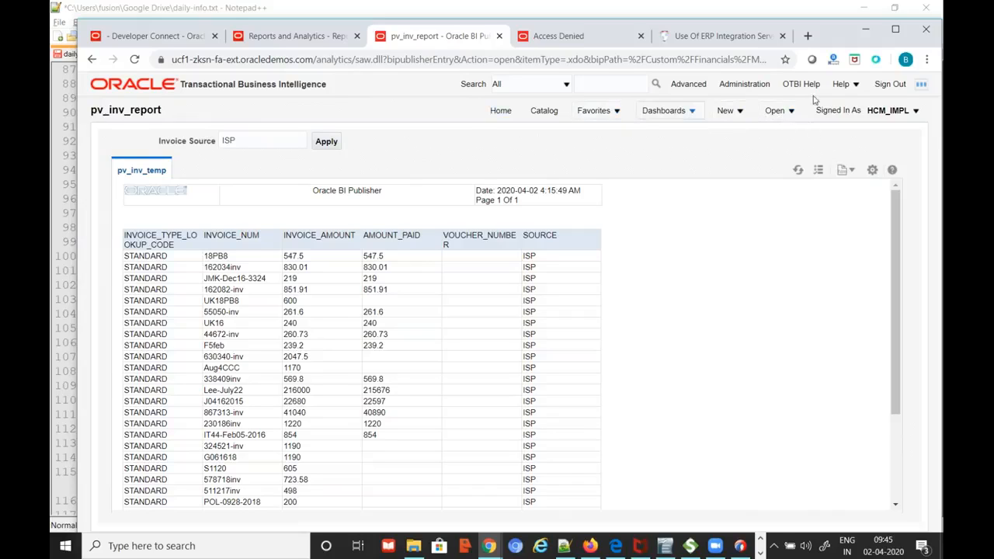
pyautogui.click(340, 38)
pyautogui.click(470, 39)
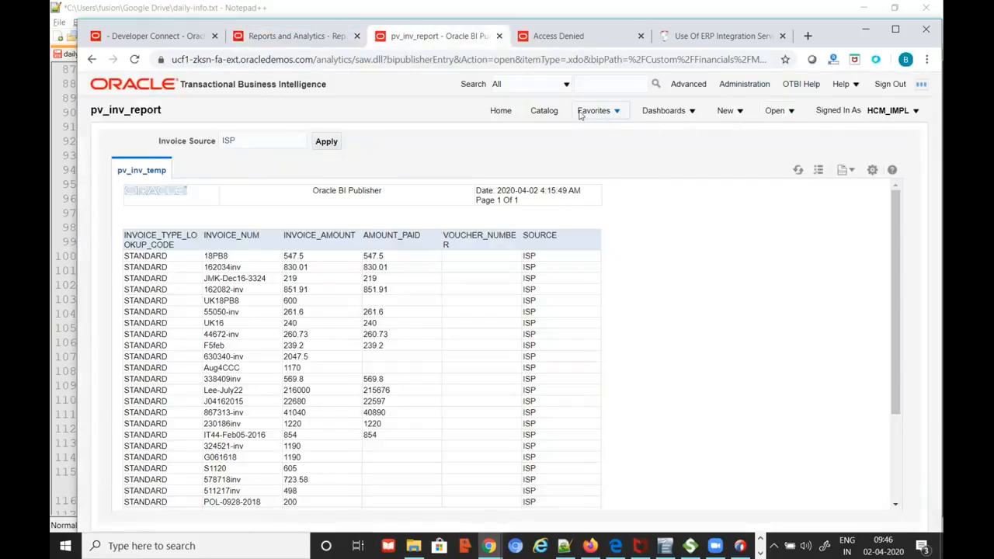
pyautogui.click(544, 111)
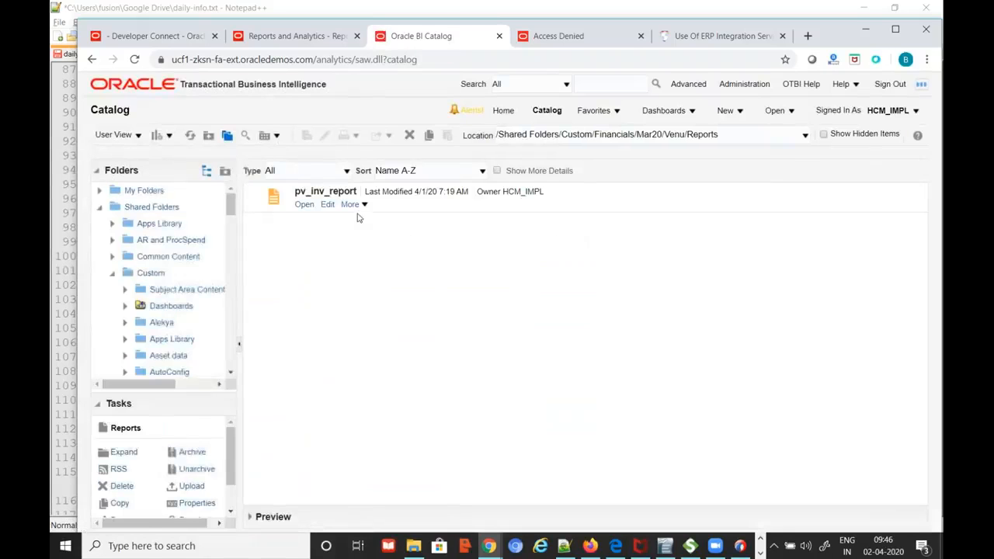
# Schedule pv_inv_report with Invoice Source ISP, checking the report path, and view Output settings
pyautogui.click(363, 206)
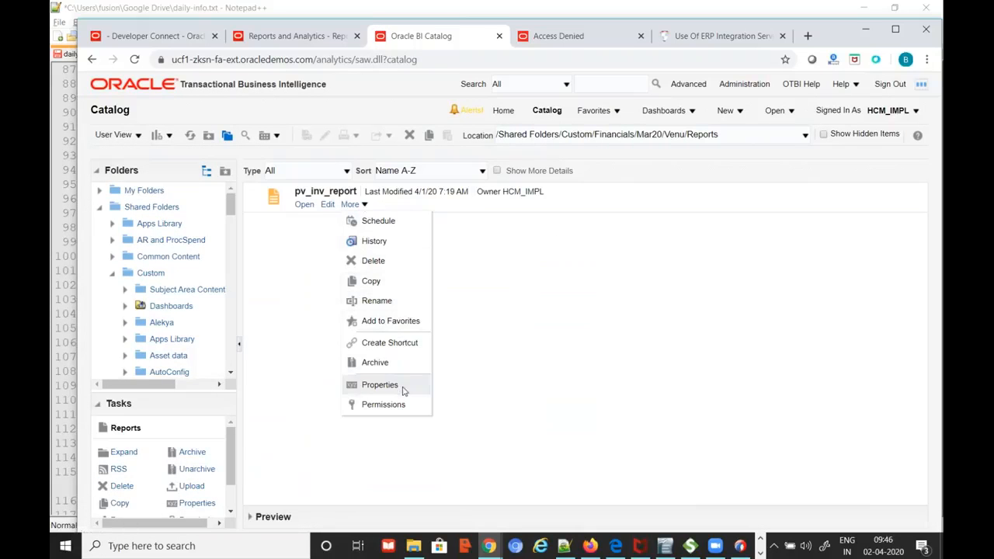
pyautogui.click(376, 220)
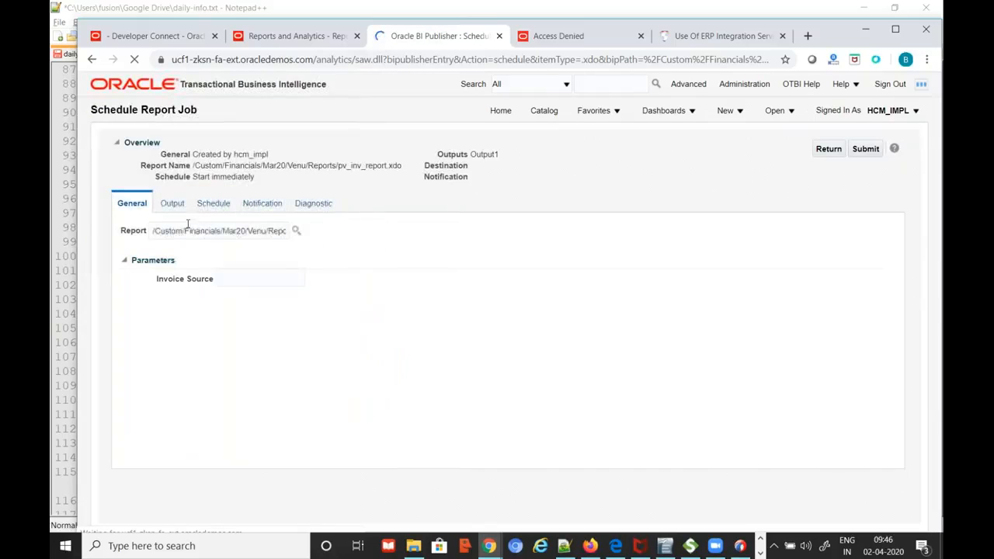
pyautogui.click(182, 230)
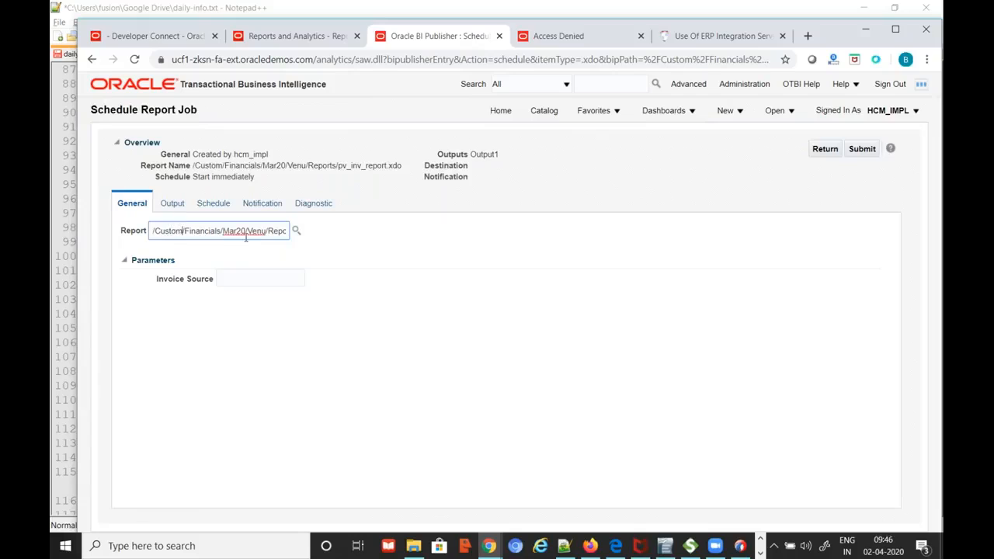
pyautogui.press('End')
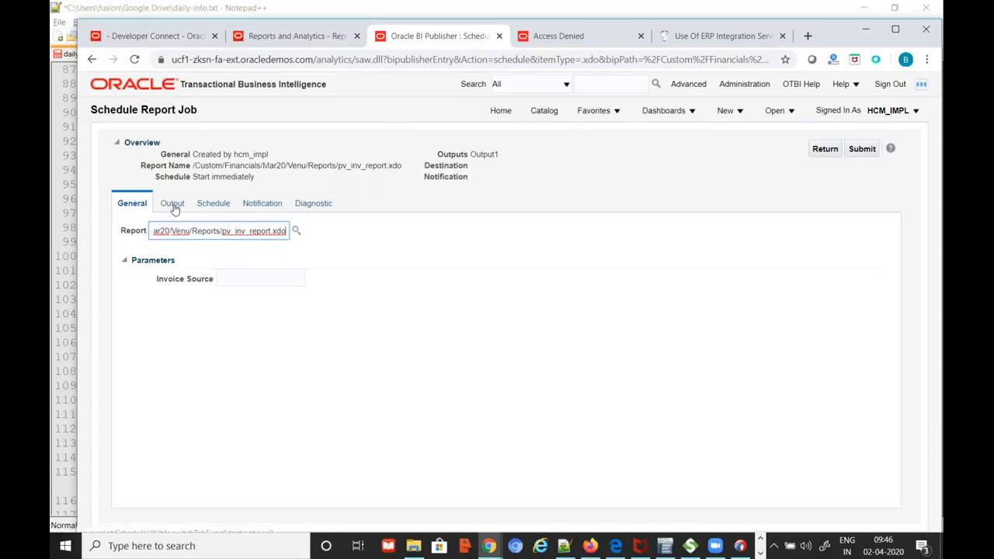
pyautogui.click(283, 277)
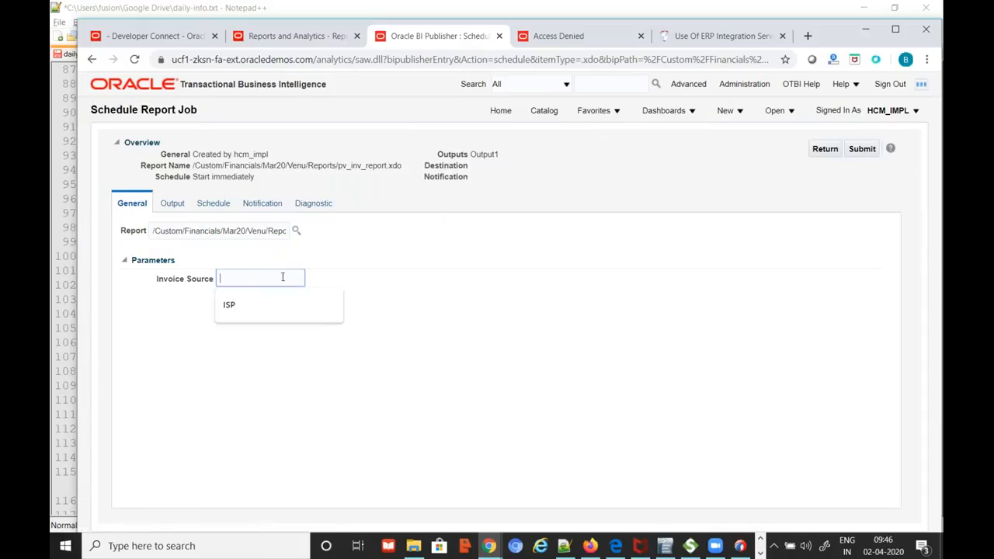
pyautogui.click(257, 305)
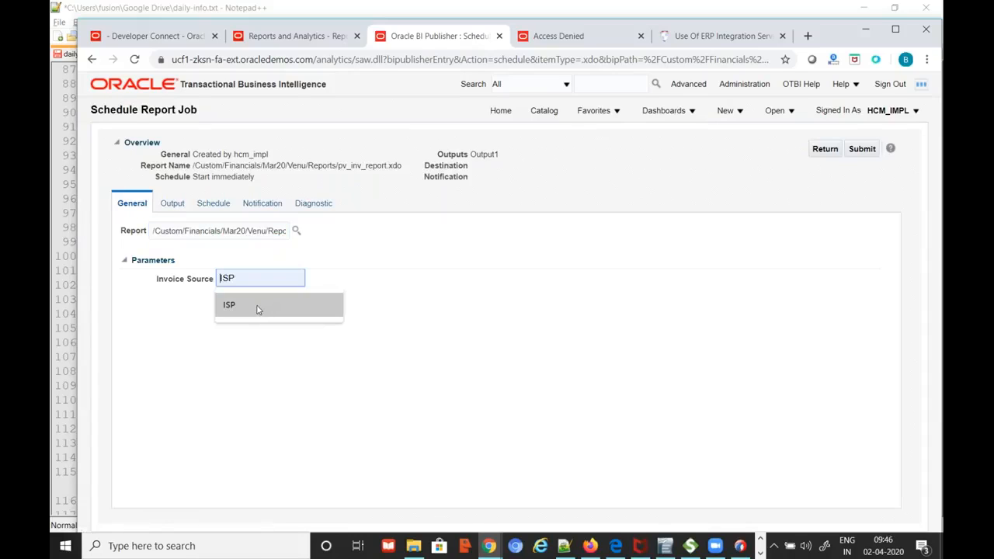
pyautogui.click(173, 205)
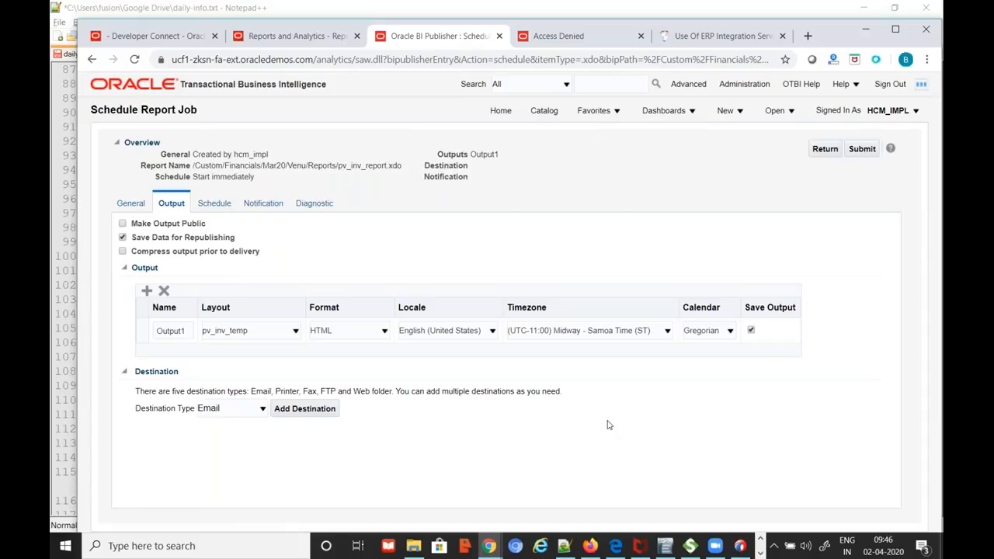
# Set the destination type to Content Server and output format to PDF, and add the destination
pyautogui.click(263, 409)
pyautogui.click(256, 435)
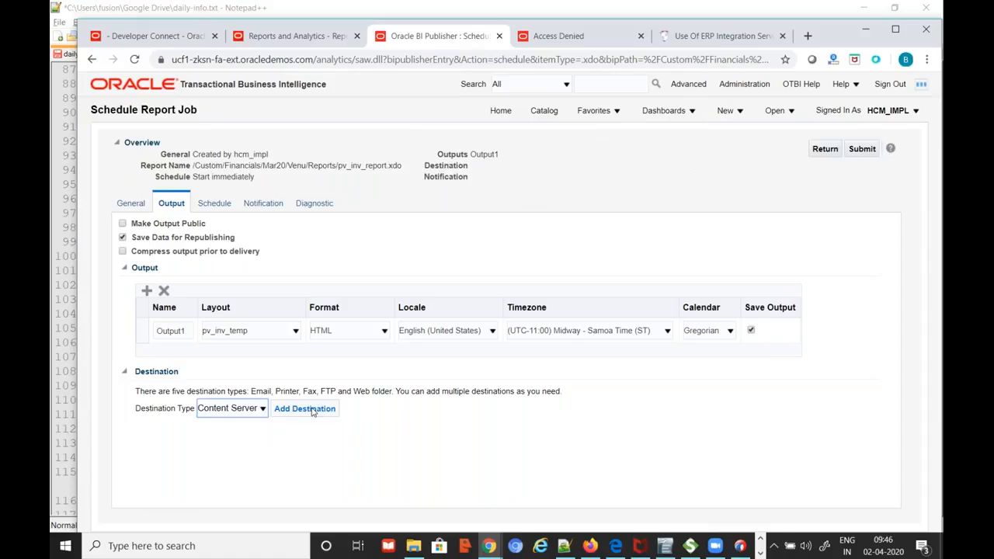
pyautogui.click(336, 334)
pyautogui.click(335, 357)
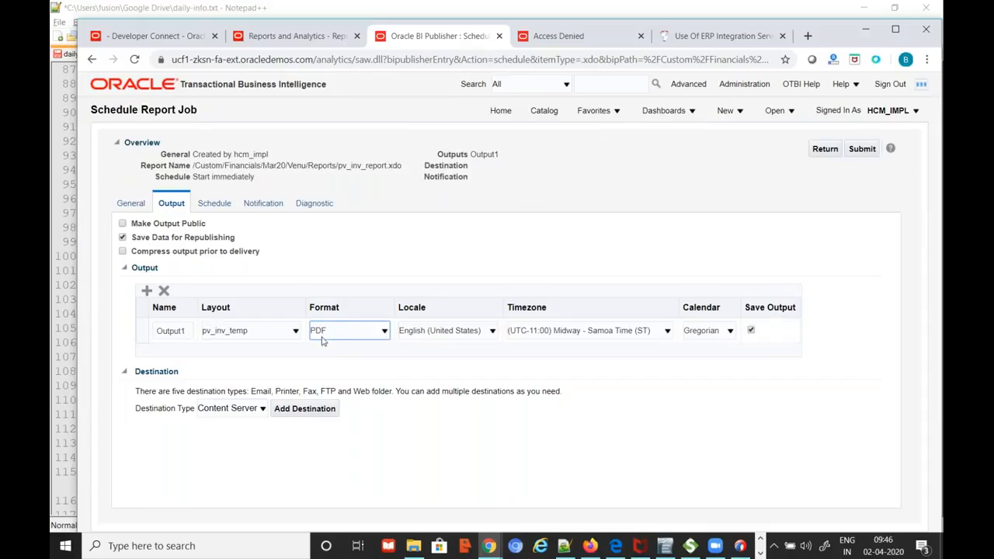
pyautogui.click(304, 409)
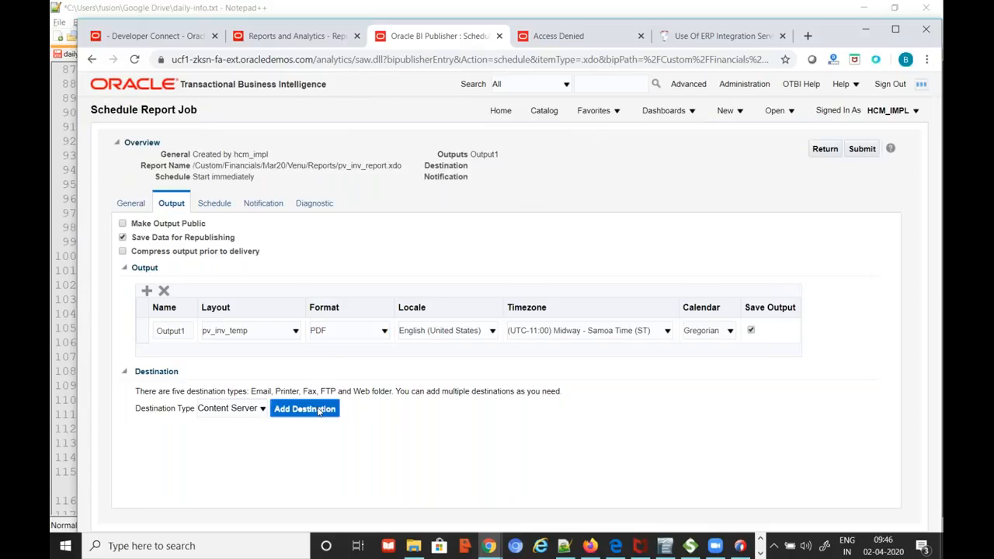
# Name the output file abc.pdf, recheck the report parameters, and submit the job
pyautogui.scroll(-2, 505, 381)
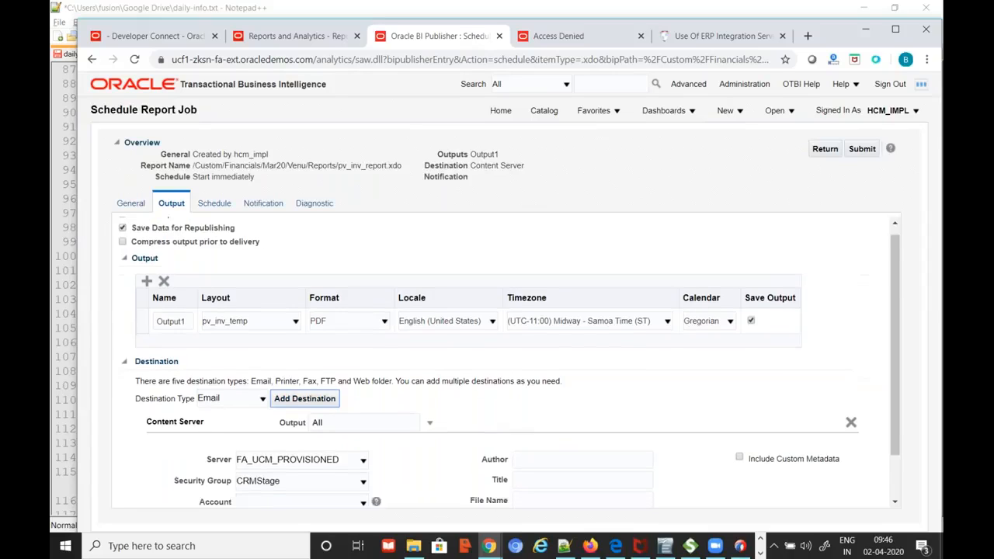
pyautogui.click(560, 445)
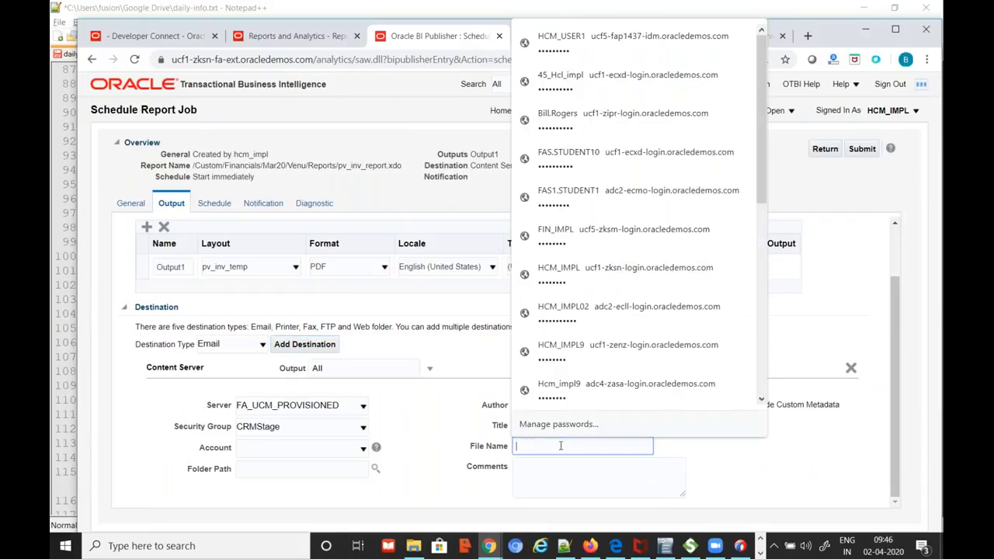
pyautogui.write('abc.pdf')
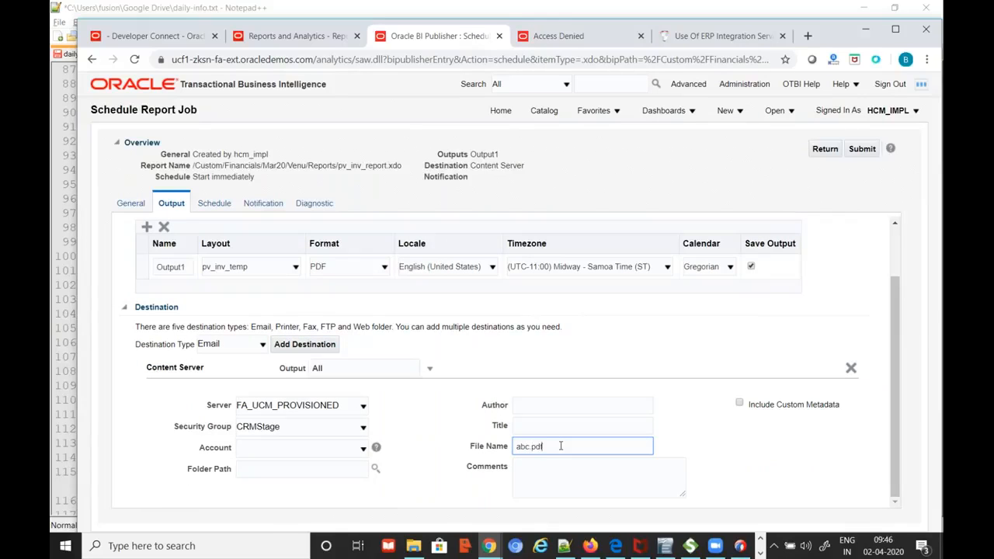
pyautogui.click(825, 463)
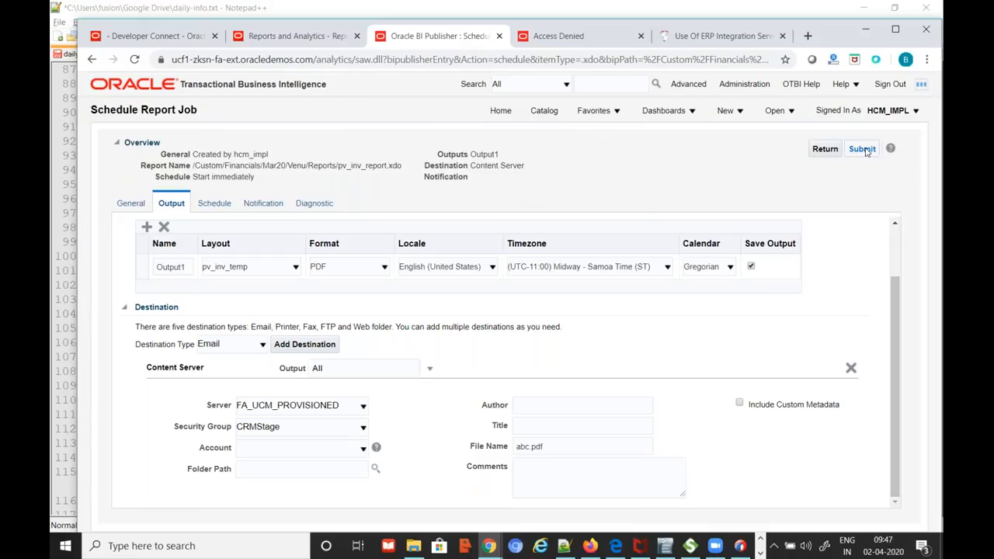
pyautogui.click(132, 206)
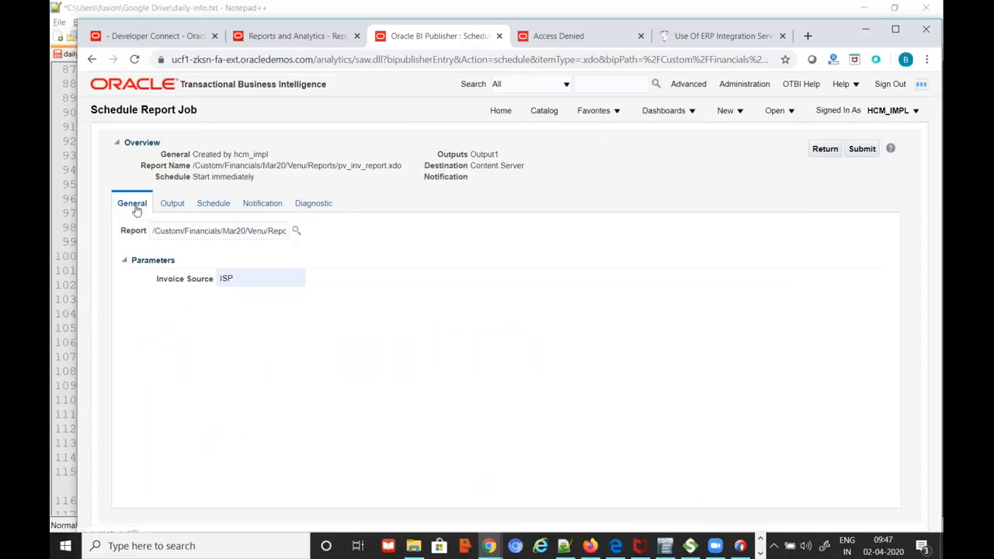
pyautogui.click(173, 205)
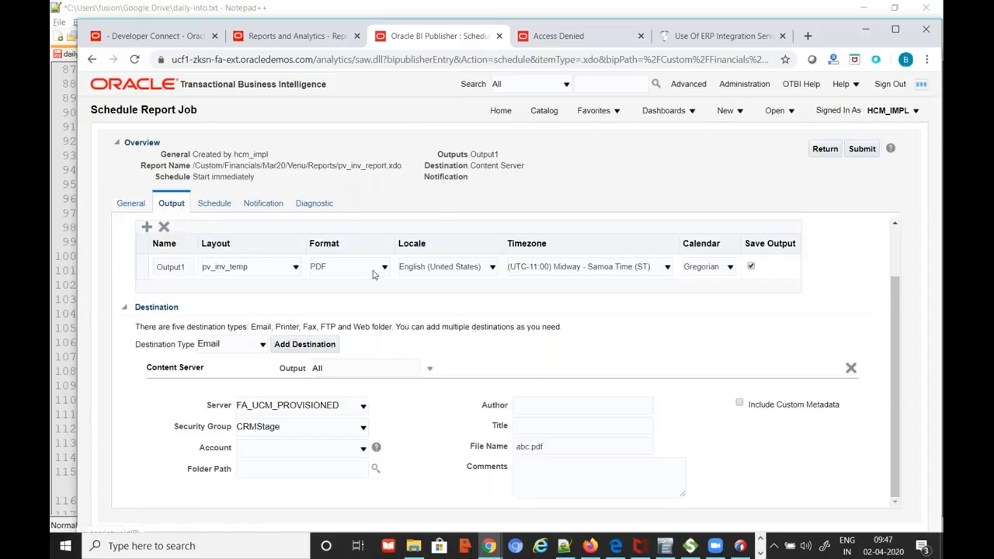
pyautogui.click(862, 149)
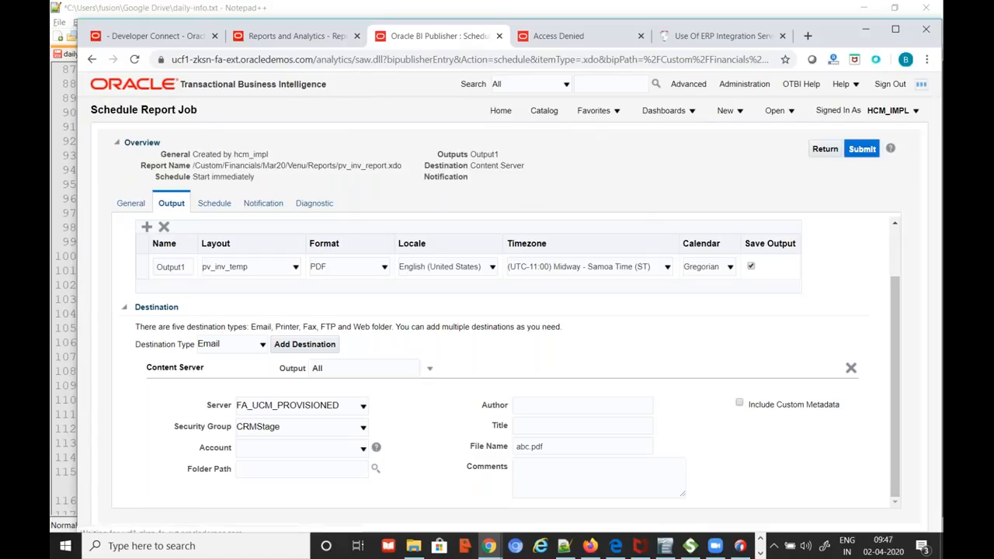
# Submit the job as run1, dismiss the confirmation, and switch to the Reports and Analytics tab
pyautogui.click(504, 371)
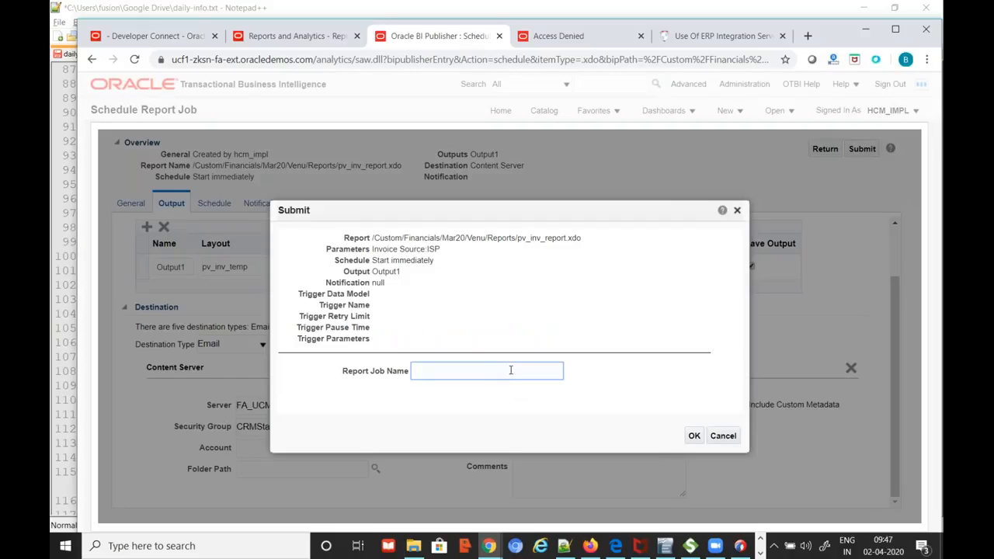
pyautogui.write('run1')
pyautogui.click(695, 436)
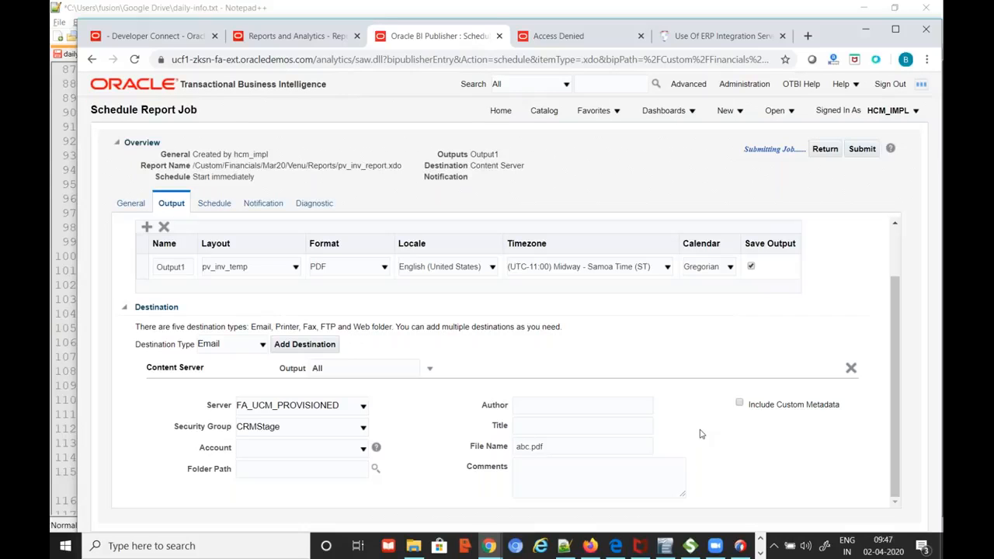
pyautogui.click(632, 135)
pyautogui.click(283, 37)
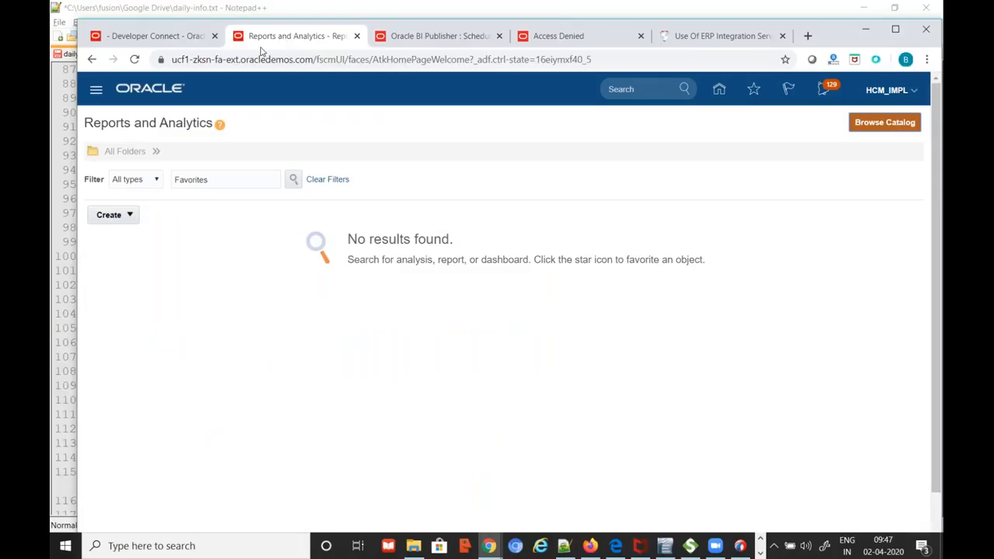
# Open Scheduled Processes from the Navigator's More tools
pyautogui.click(95, 92)
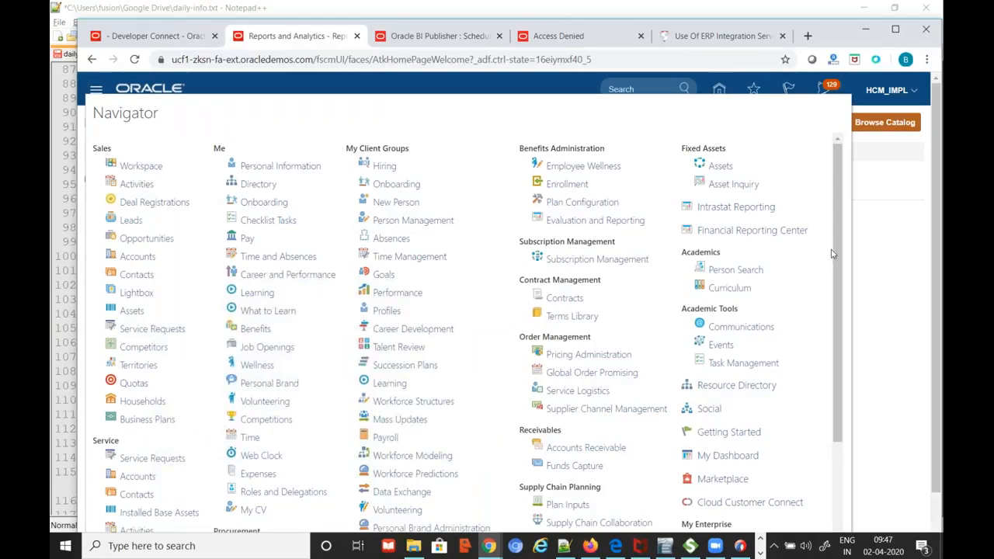
pyautogui.scroll(-2, 777, 349)
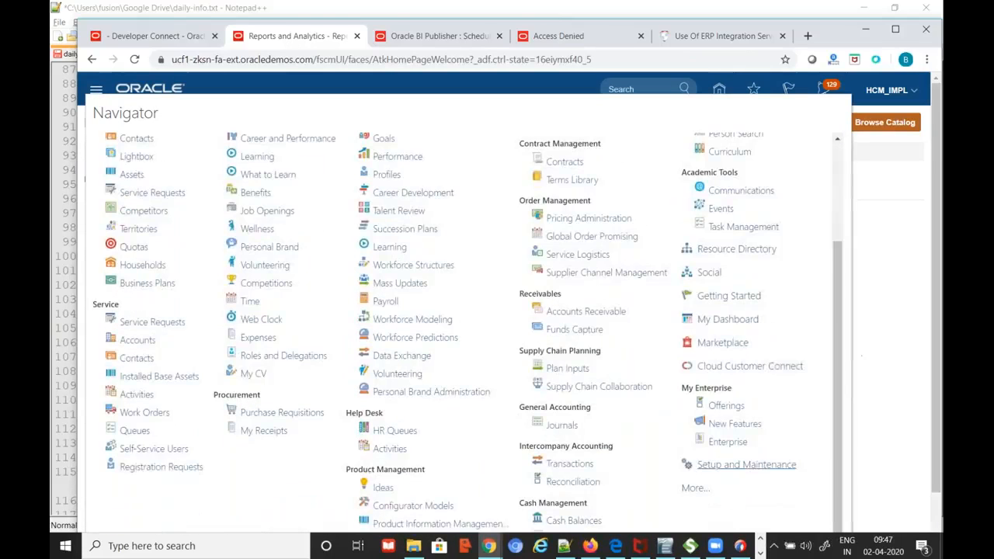
pyautogui.click(693, 488)
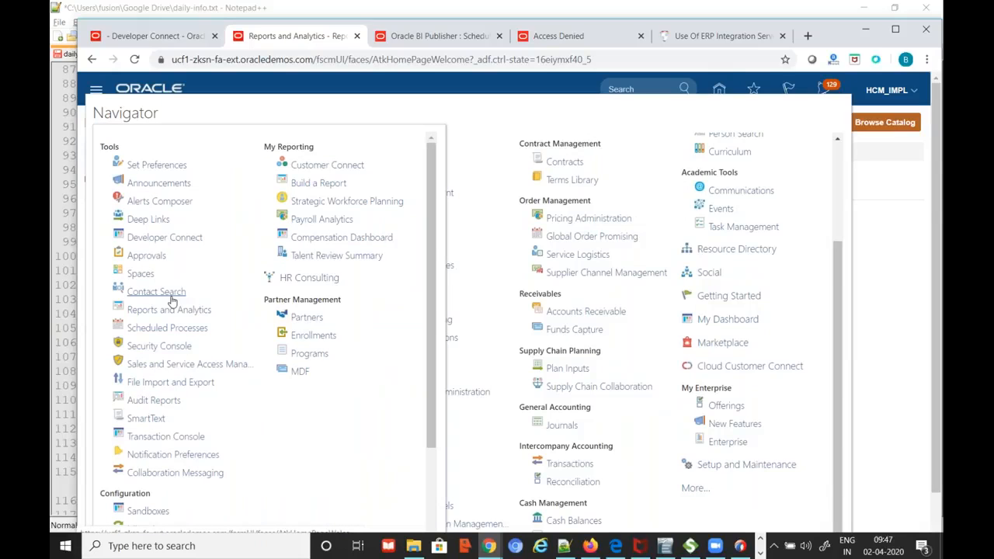
pyautogui.click(167, 327)
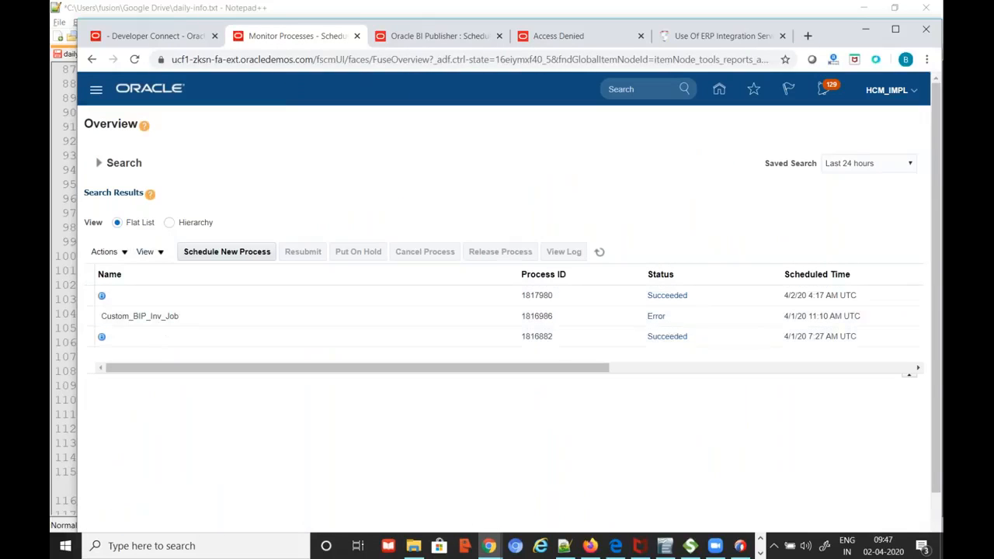
# Open File Import and Export from the Navigator's More tools
pyautogui.click(96, 90)
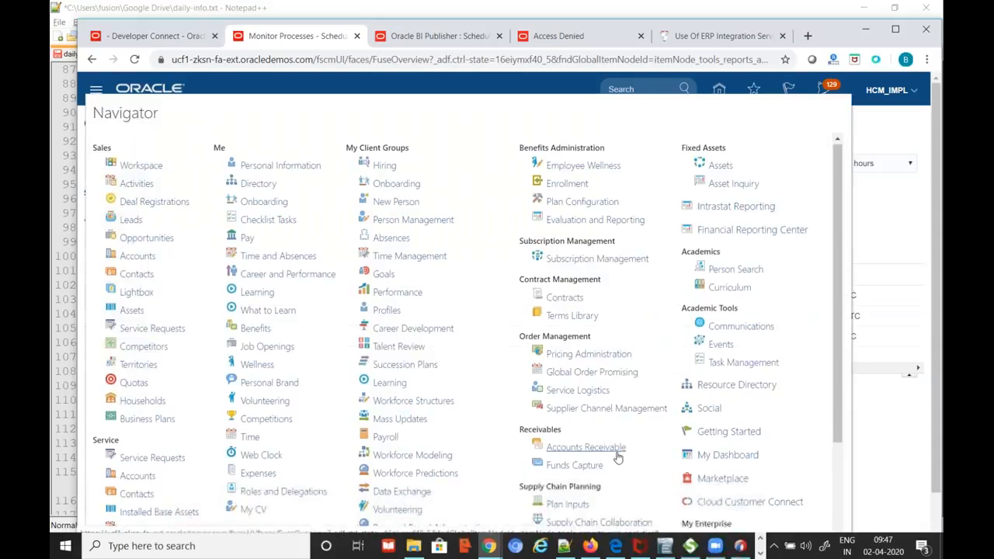
pyautogui.scroll(-3, 708, 481)
pyautogui.click(695, 487)
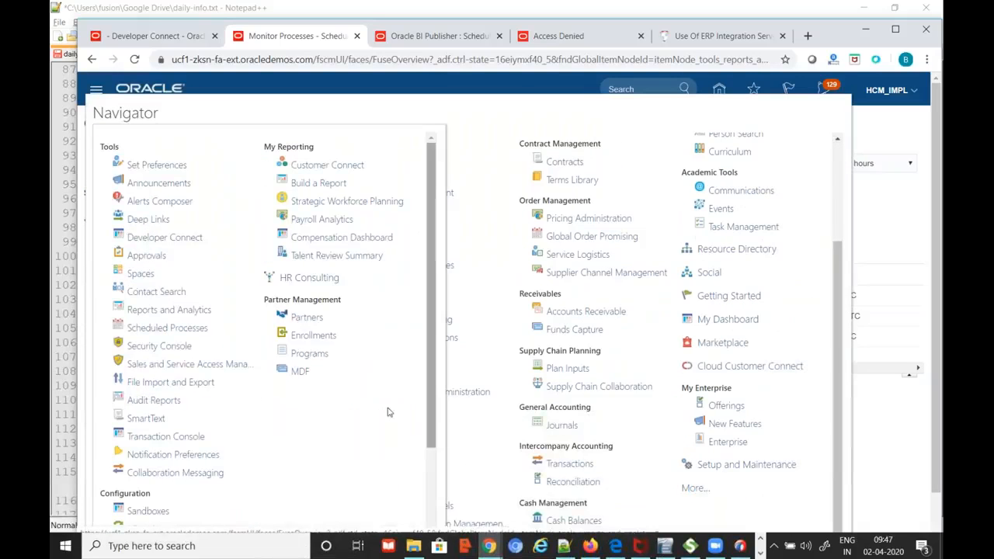
pyautogui.click(179, 382)
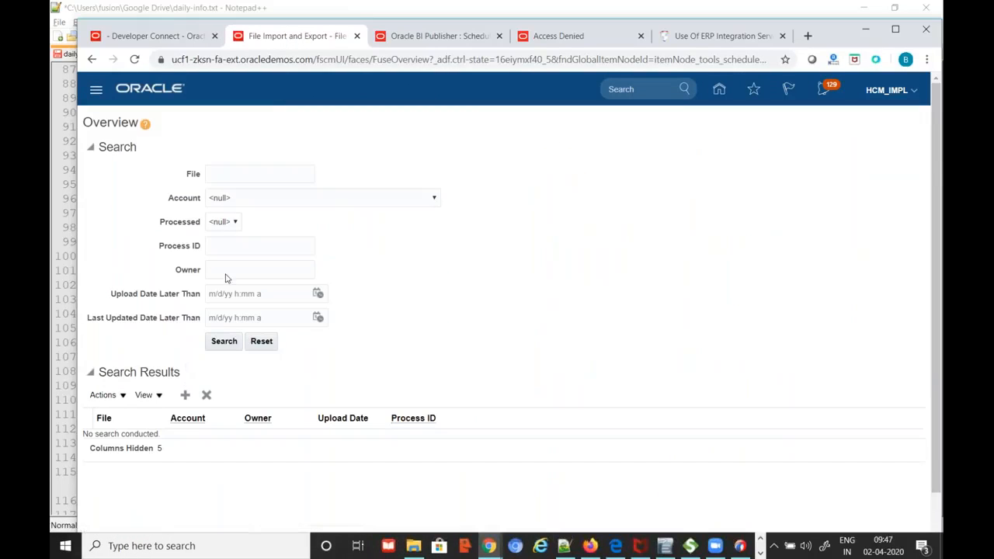
# Search for abc.pdf, download it, and show the downloaded file in its folder
pyautogui.click(232, 171)
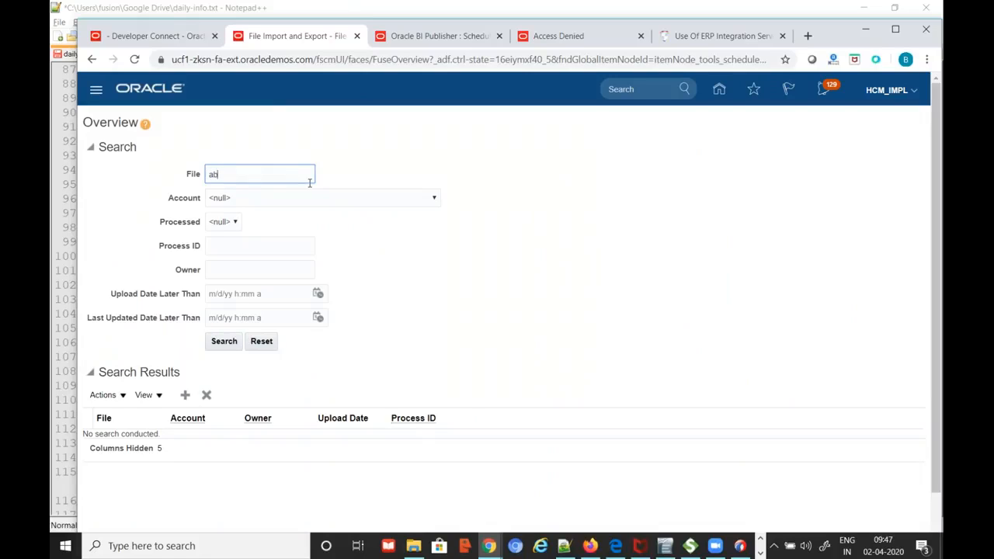
pyautogui.click(221, 342)
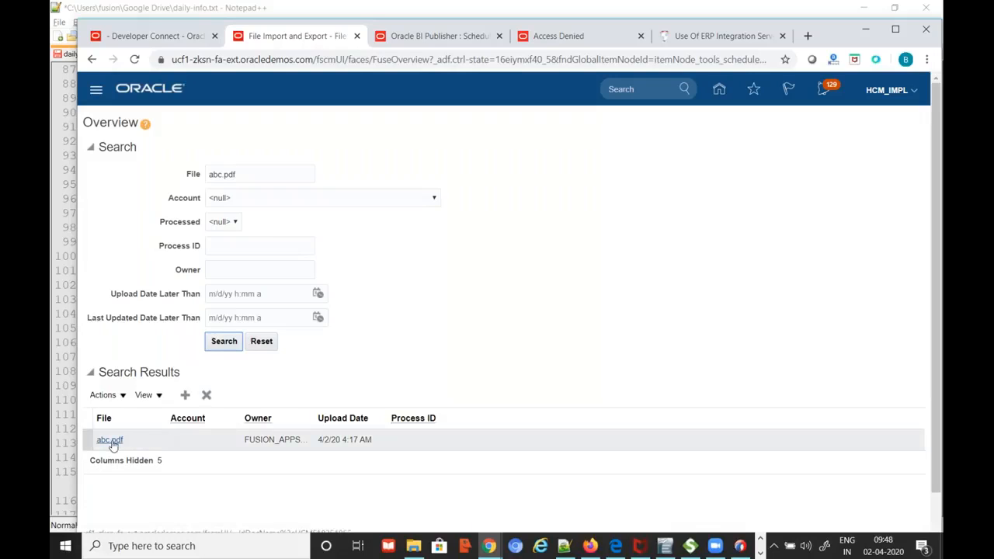
pyautogui.click(109, 441)
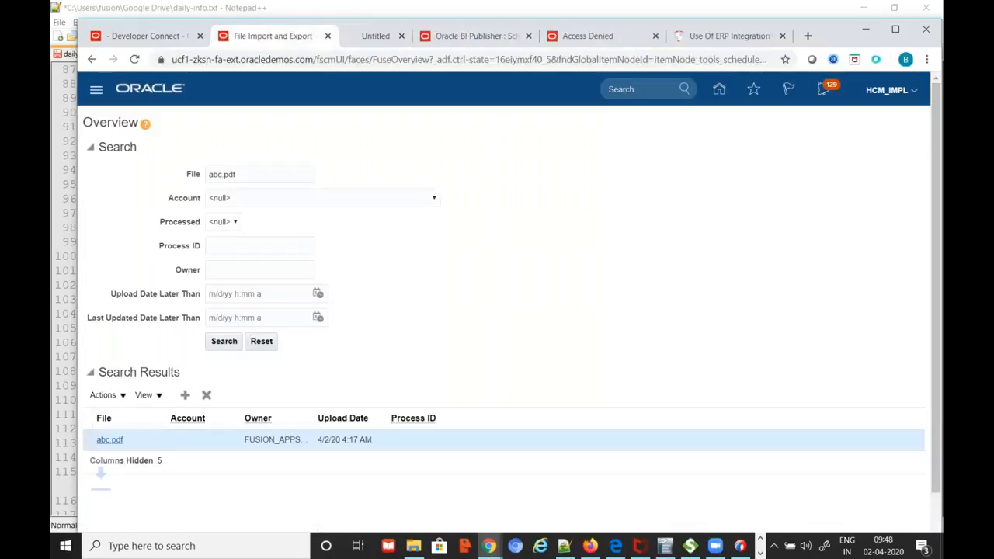
pyautogui.click(214, 524)
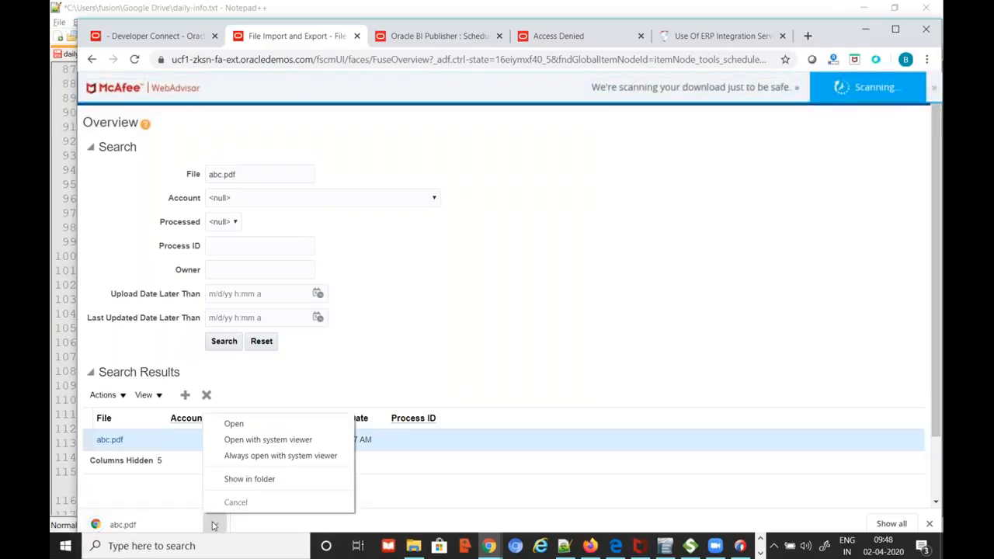
pyautogui.click(243, 483)
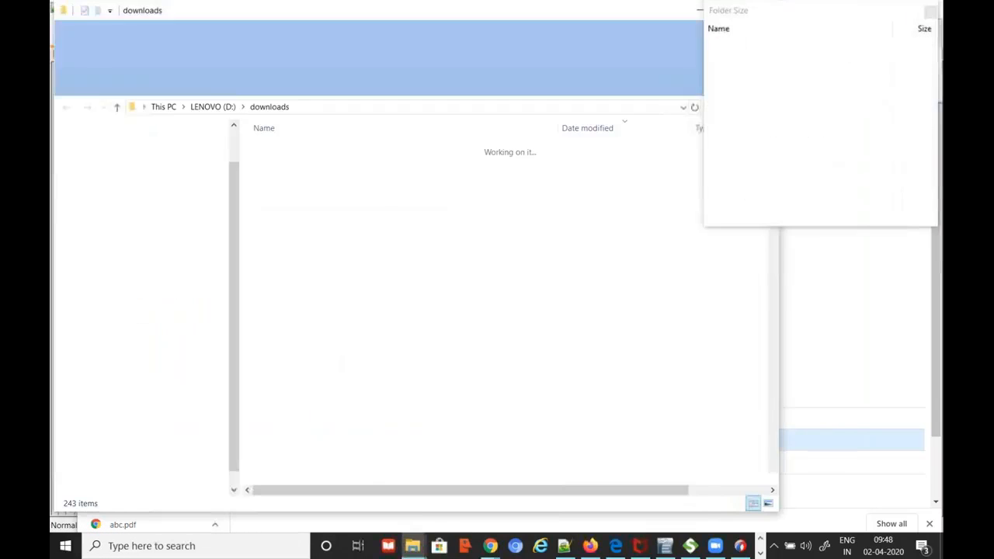
# Open abc.pdf in Chrome to review the ISP invoice report, then bring daily-info.txt forward
pyautogui.doubleClick(283, 149)
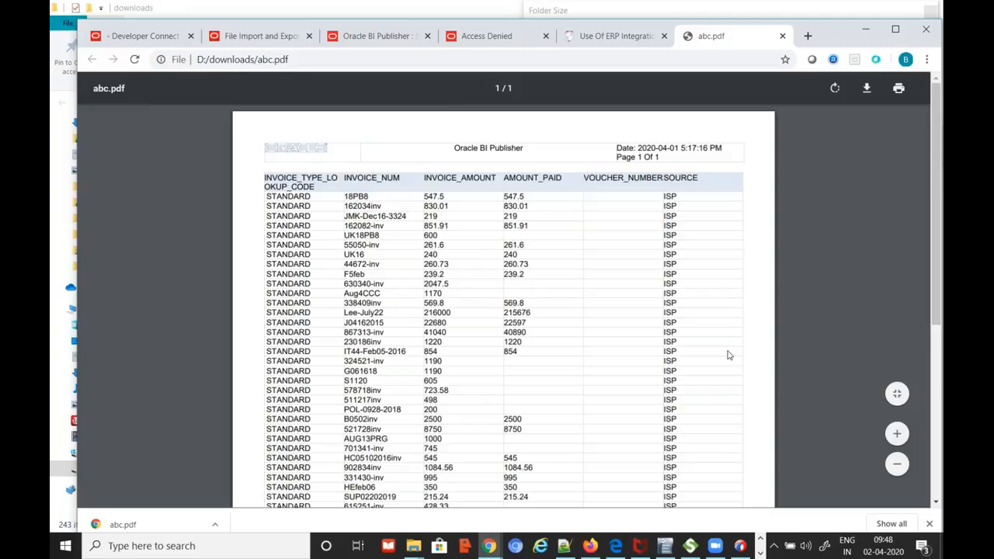
pyautogui.scroll(-3, 724, 357)
pyautogui.scroll(3, 723, 357)
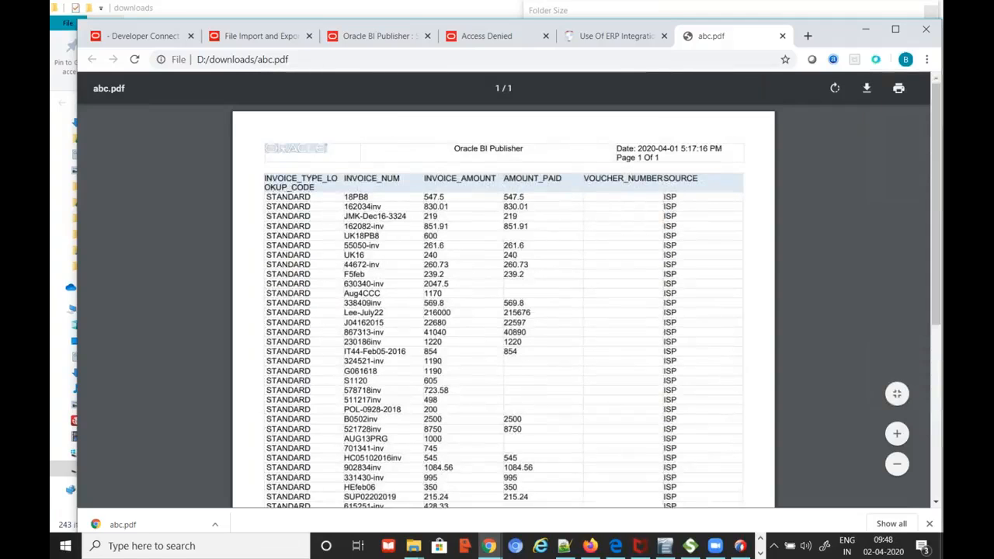
pyautogui.moveTo(668, 27)
pyautogui.mouseDown()
pyautogui.moveTo(639, 27)
pyautogui.moveTo(655, 27)
pyautogui.mouseUp()
pyautogui.hotkey('alt', 'Tab')
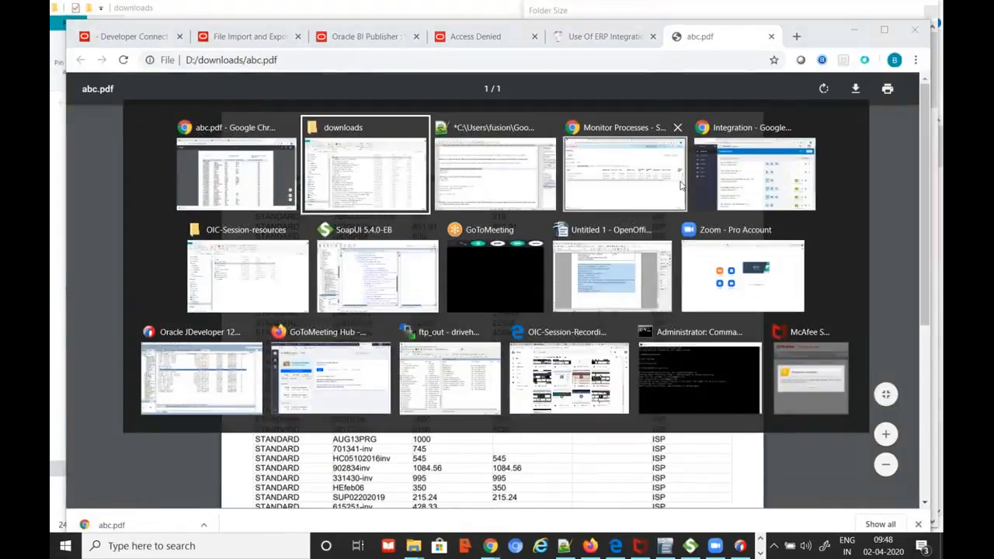
pyautogui.hotkey('alt', 'Tab')
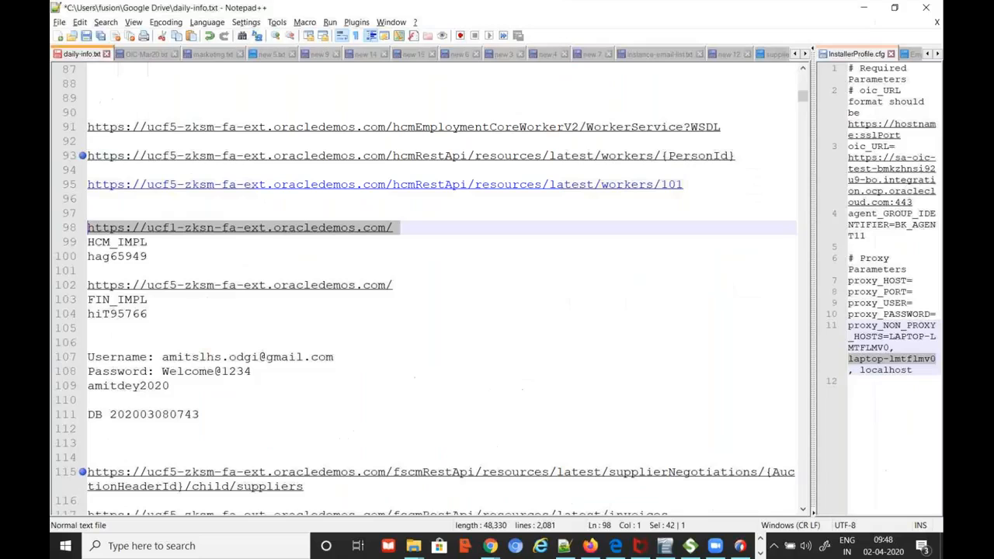
# Bring back the abc.pdf Chrome window, check the BI Publisher job, then return to File Import and Export
pyautogui.hotkey('alt', 'Tab')
pyautogui.hotkey('alt', 'Tab')
pyautogui.hotkey('alt', 'Tab')
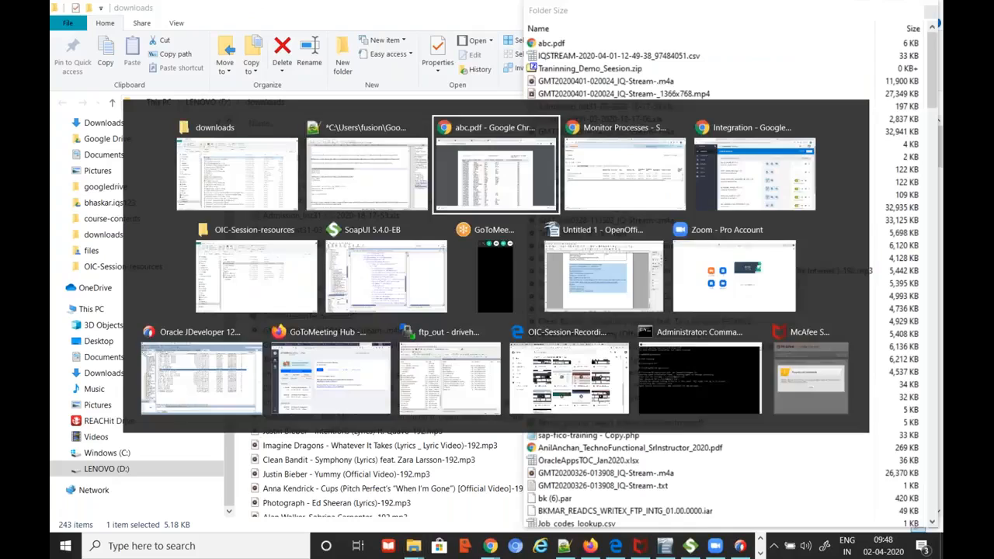
pyautogui.hotkey('alt', 'Tab')
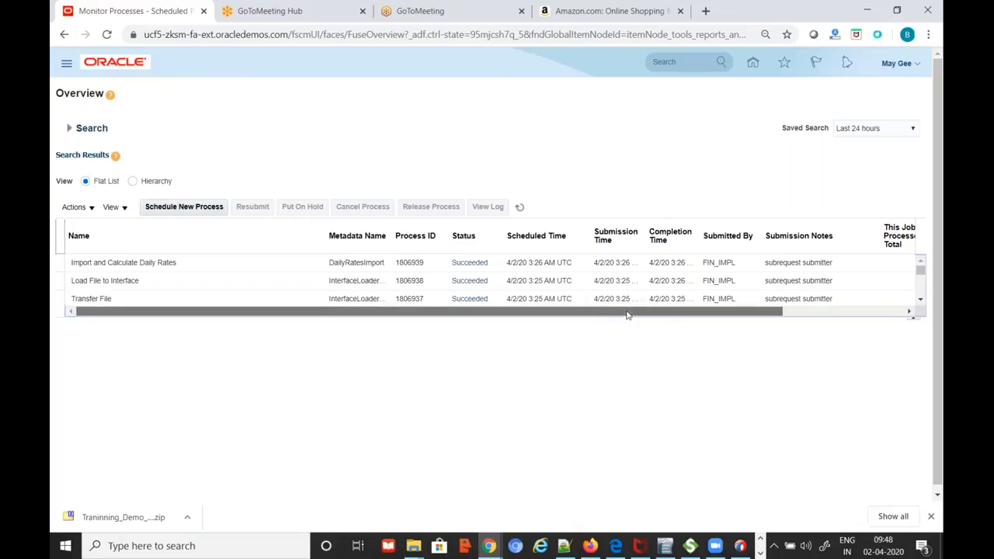
pyautogui.click(499, 545)
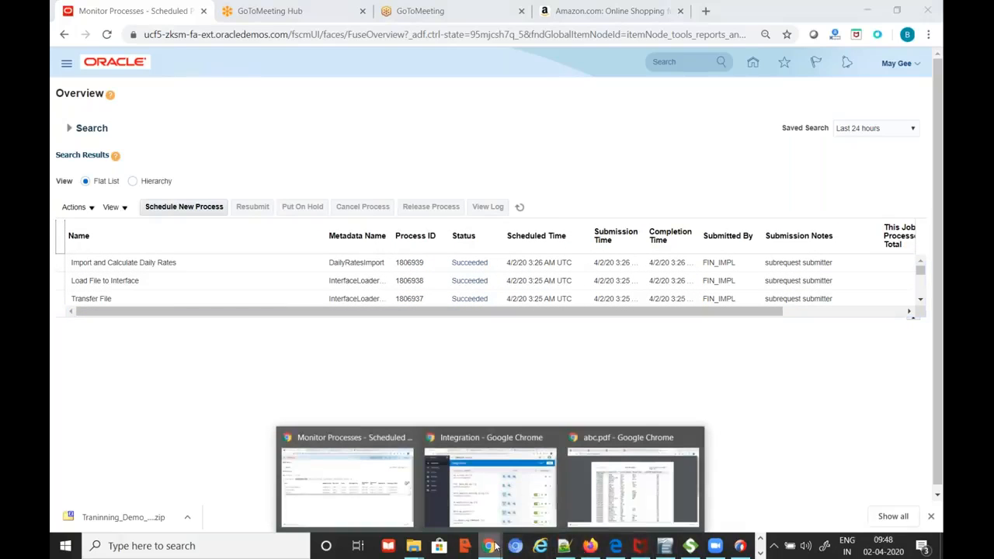
pyautogui.click(654, 507)
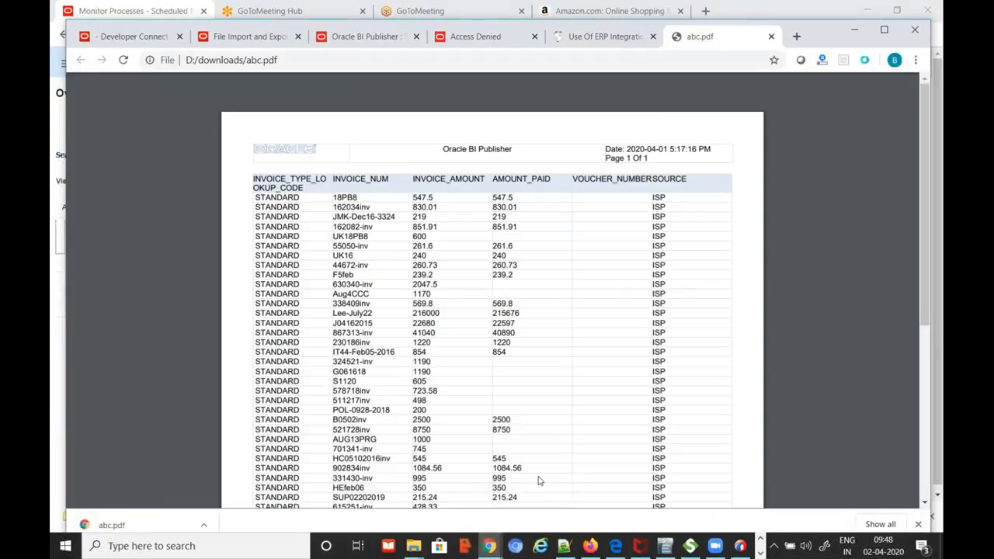
pyautogui.click(387, 40)
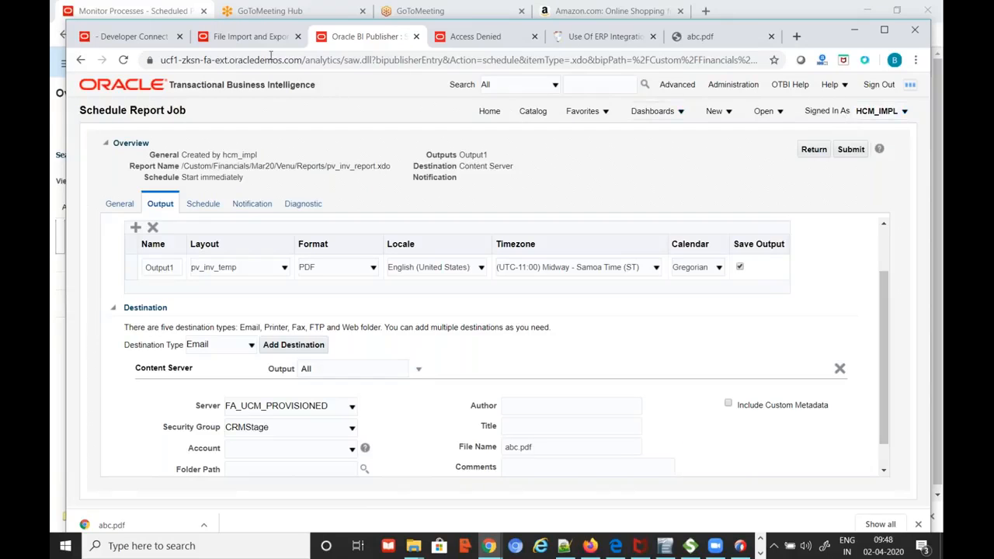
pyautogui.click(251, 37)
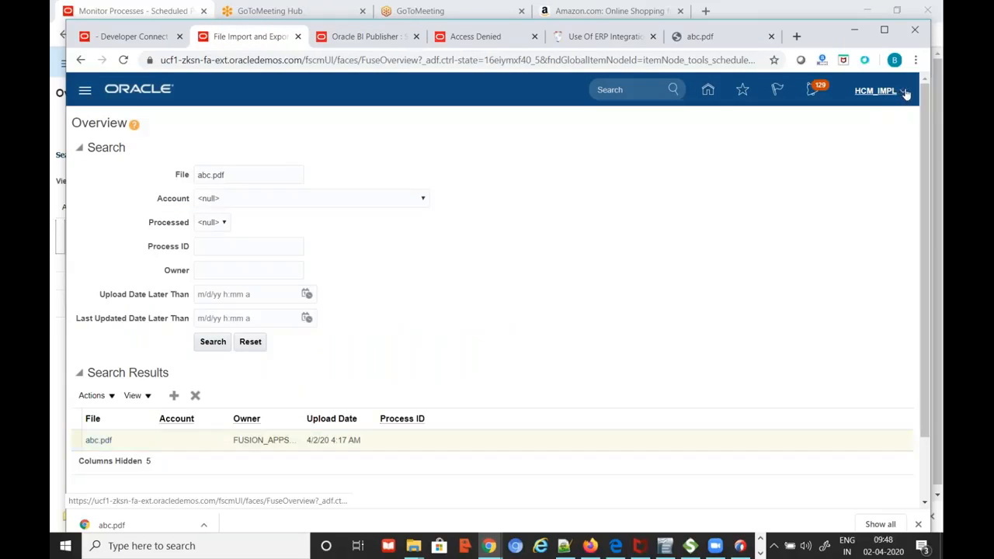
# Go to Setup and Maintenance from the user menu and open the setup task search
pyautogui.click(906, 94)
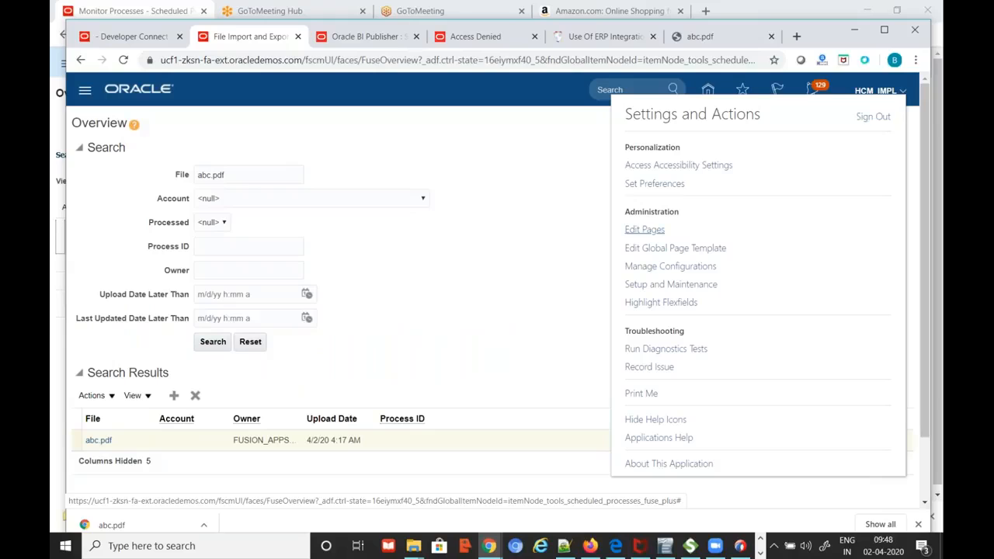
pyautogui.click(703, 286)
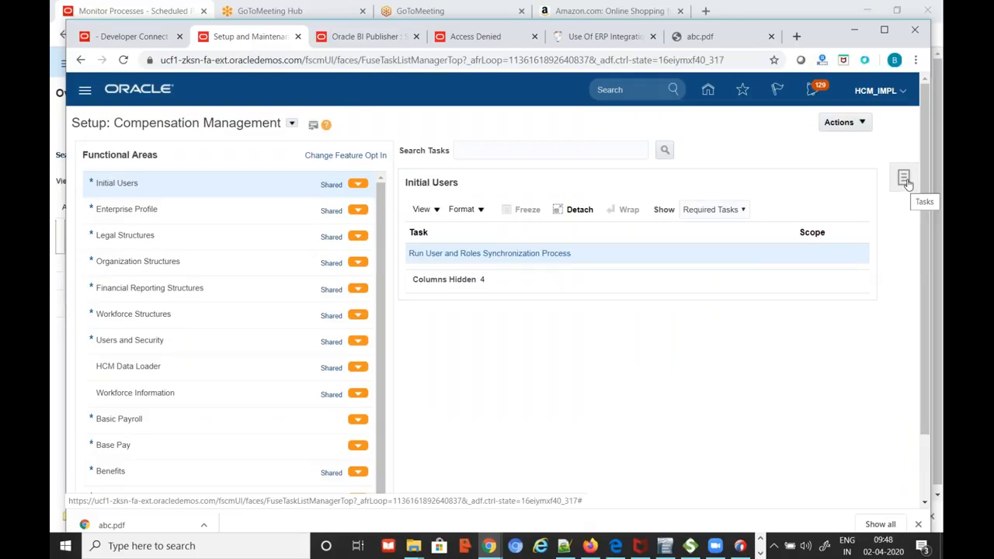
pyautogui.click(907, 181)
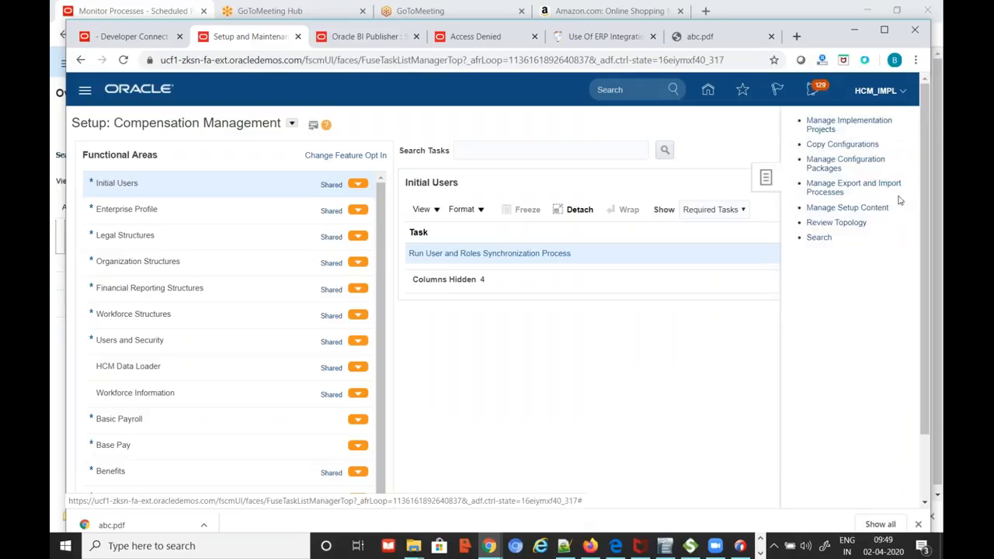
pyautogui.click(819, 237)
pyautogui.click(393, 147)
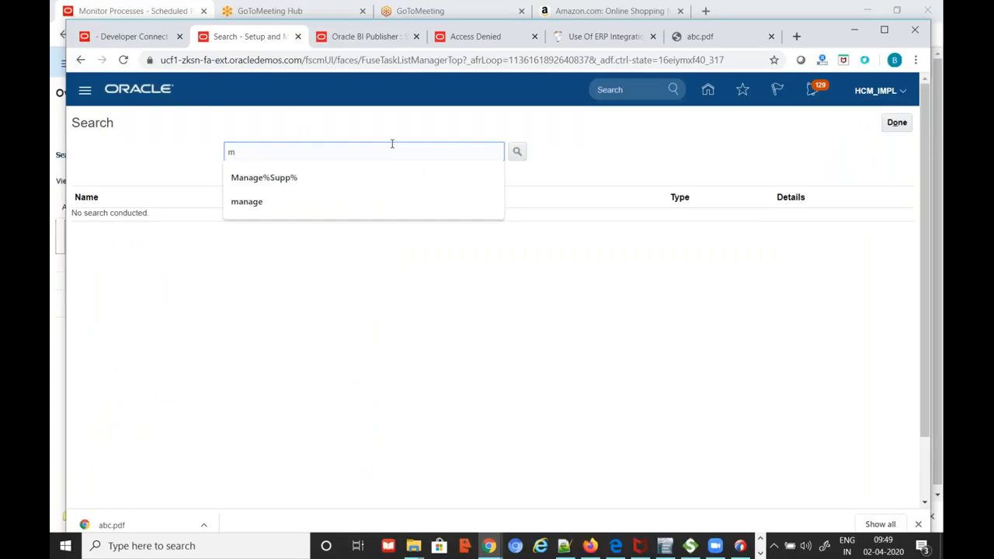
# Search tasks for manage%enter%job% and open the Financial, Supply Chain Management job definitions task
pyautogui.write('manage%enter%job%')
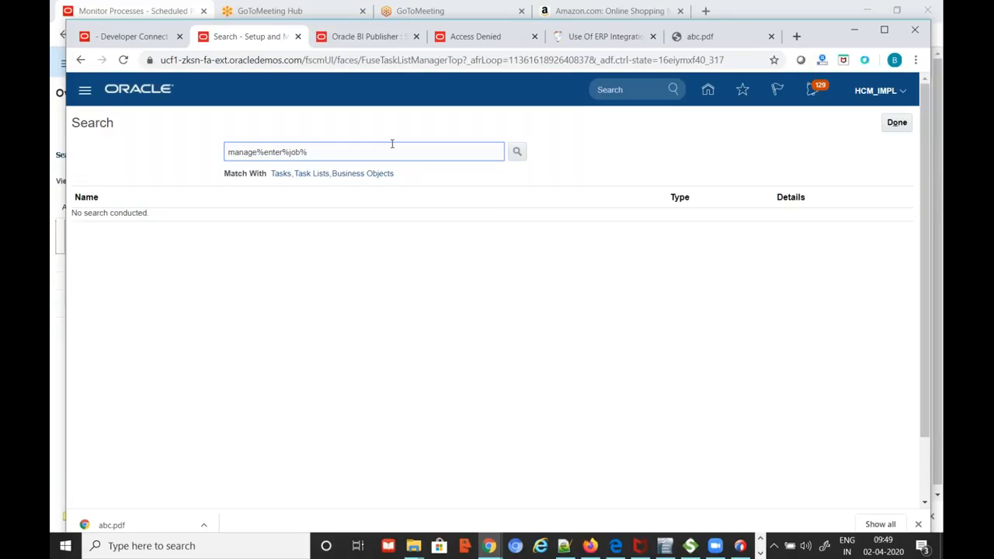
pyautogui.click(524, 155)
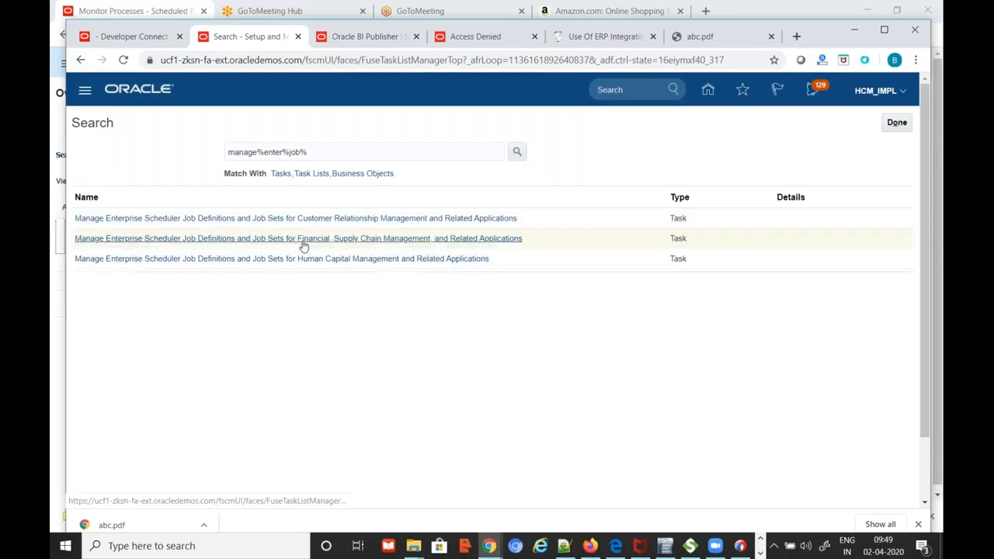
pyautogui.click(302, 240)
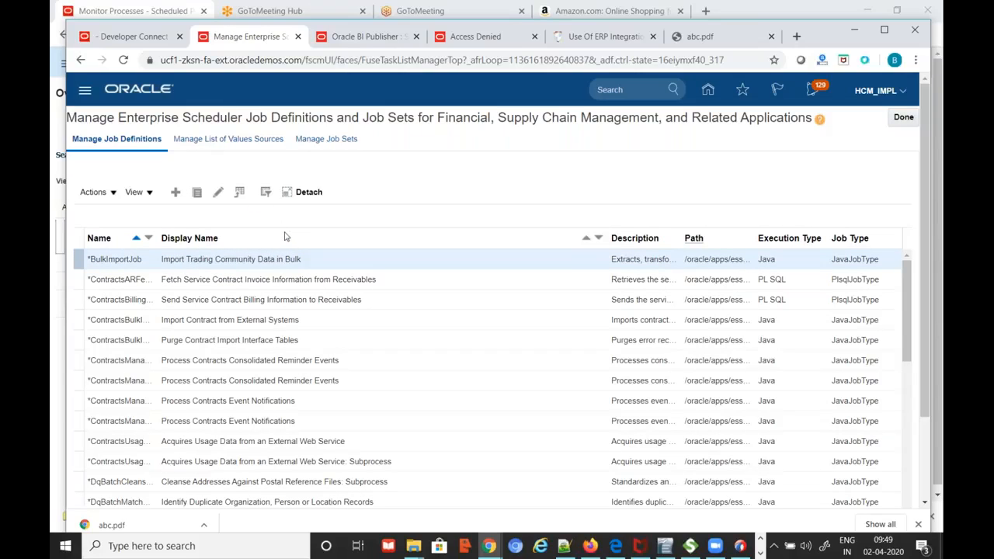
# Look over the Manage List of Values Sources page, then return to the job definitions
pyautogui.click(228, 139)
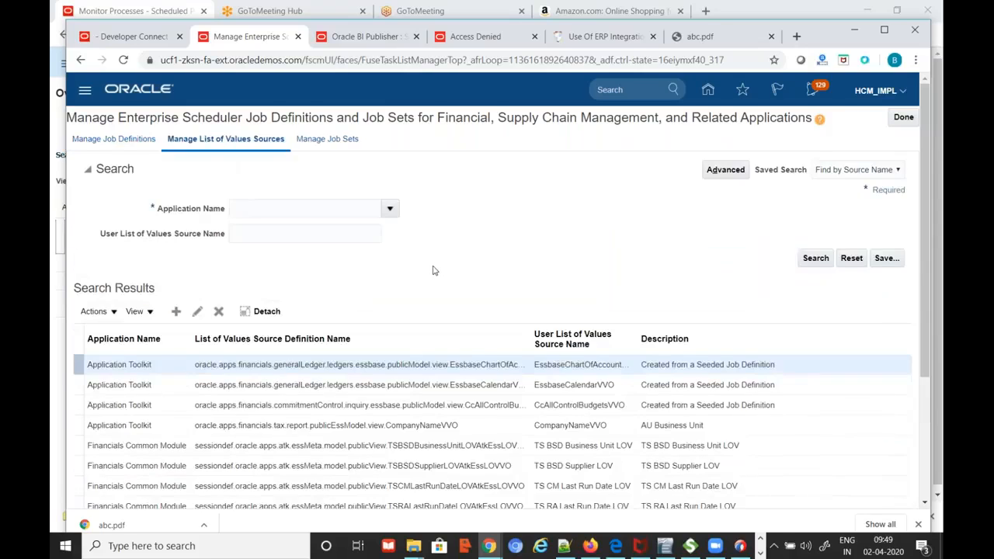
pyautogui.scroll(-3, 433, 271)
pyautogui.scroll(3, 433, 271)
pyautogui.click(132, 141)
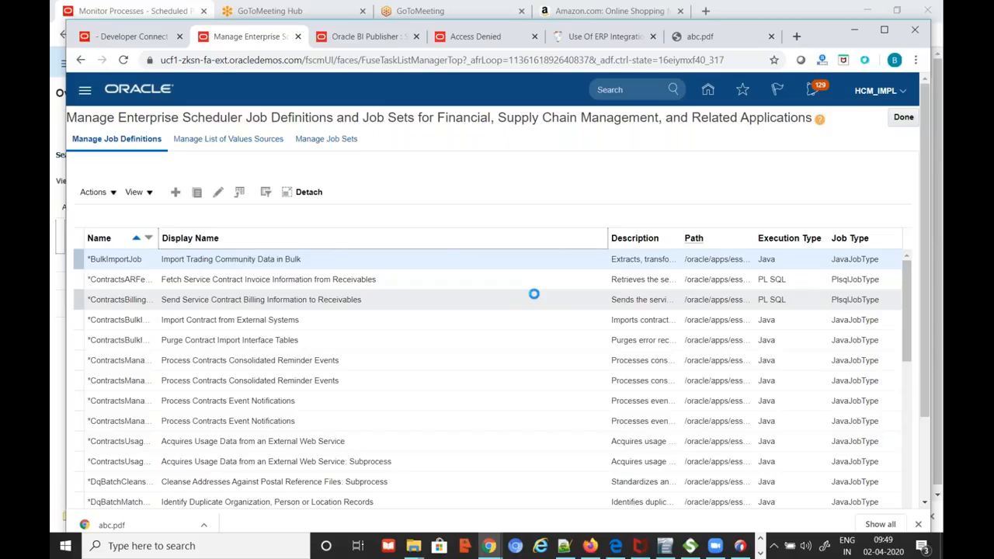
# Sort job definitions by Display Name descending and detach the table into a larger view
pyautogui.click(363, 239)
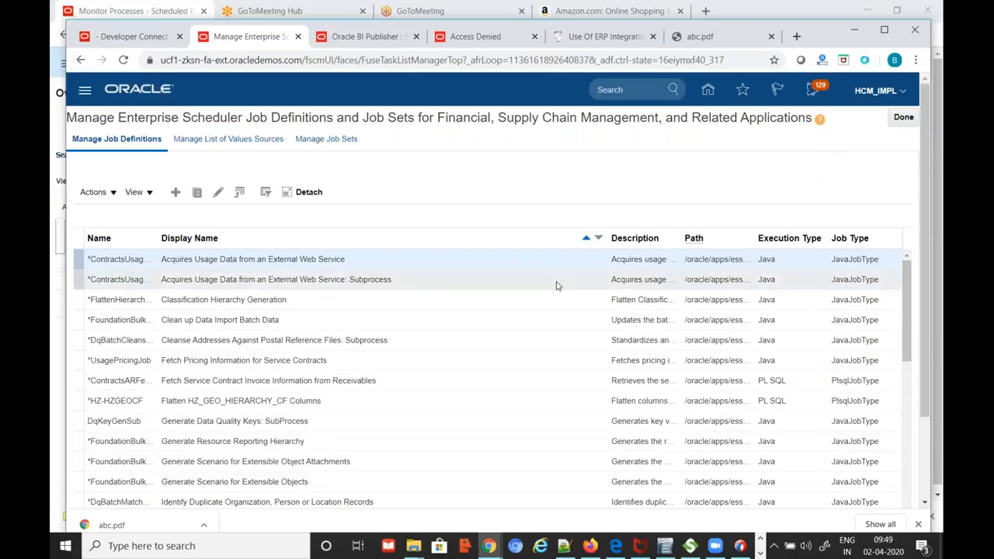
pyautogui.scroll(-3, 557, 284)
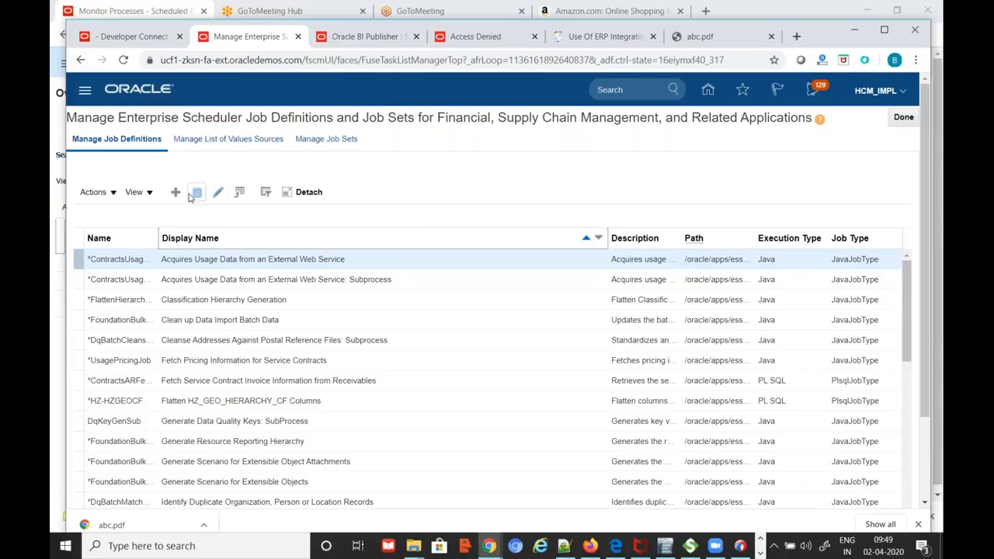
pyautogui.click(247, 236)
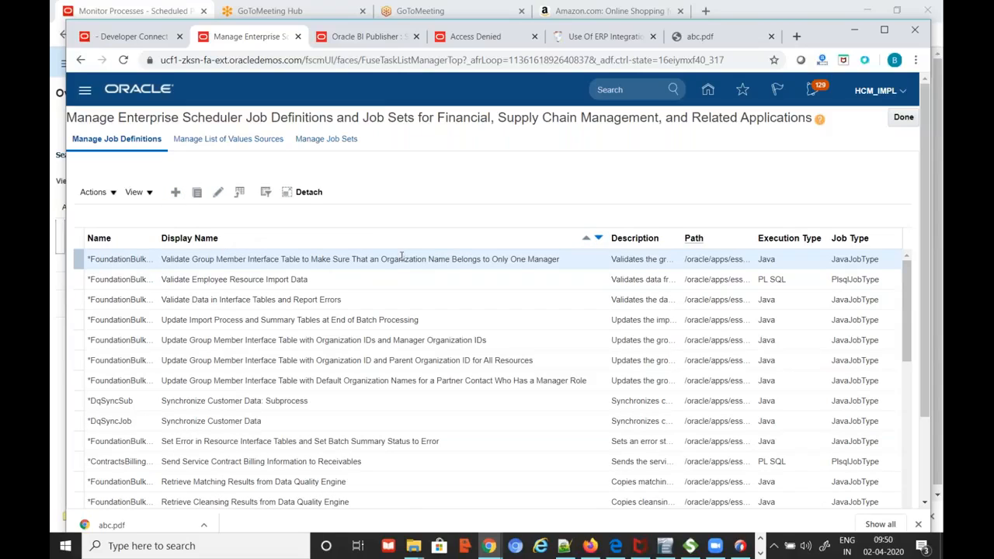
pyautogui.scroll(-5, 401, 257)
pyautogui.scroll(4, 402, 256)
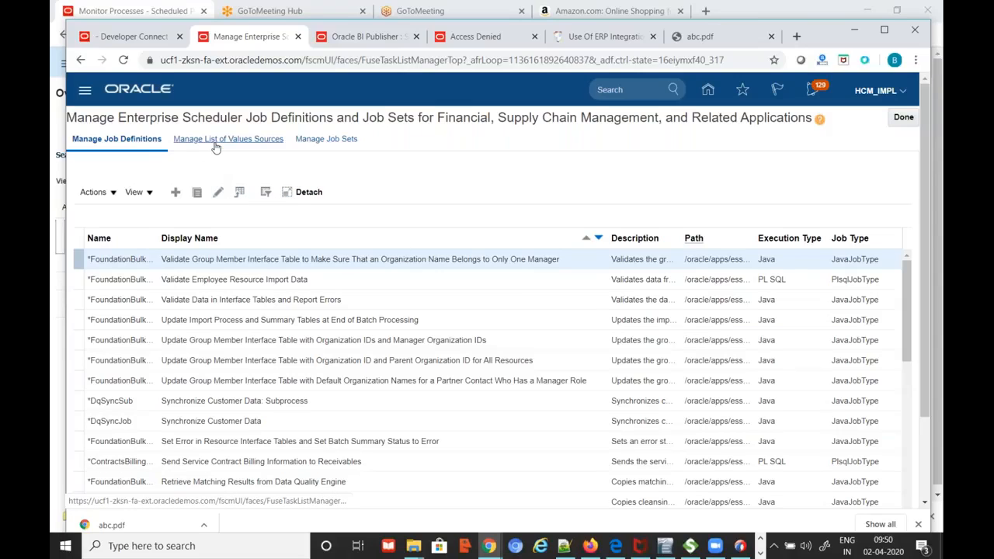
pyautogui.click(109, 193)
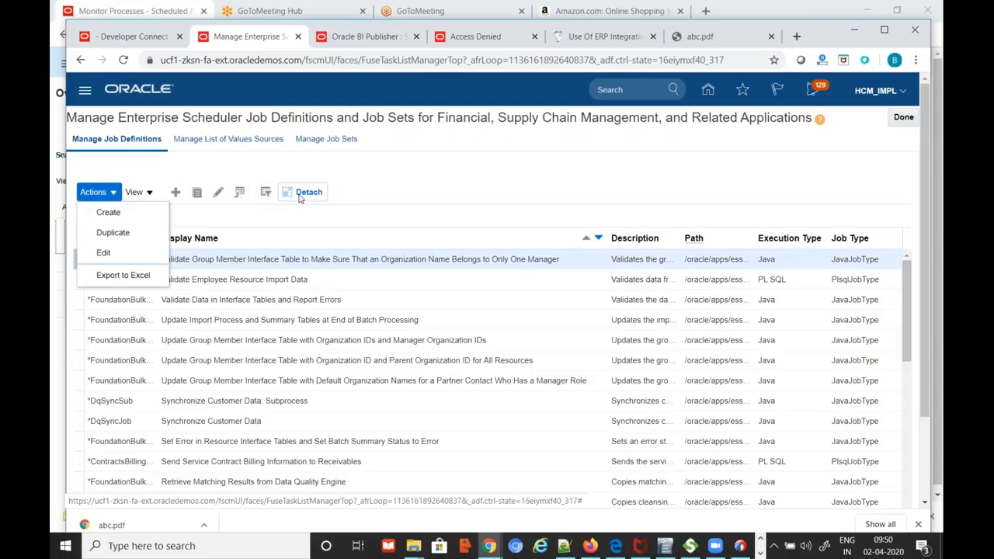
pyautogui.click(531, 198)
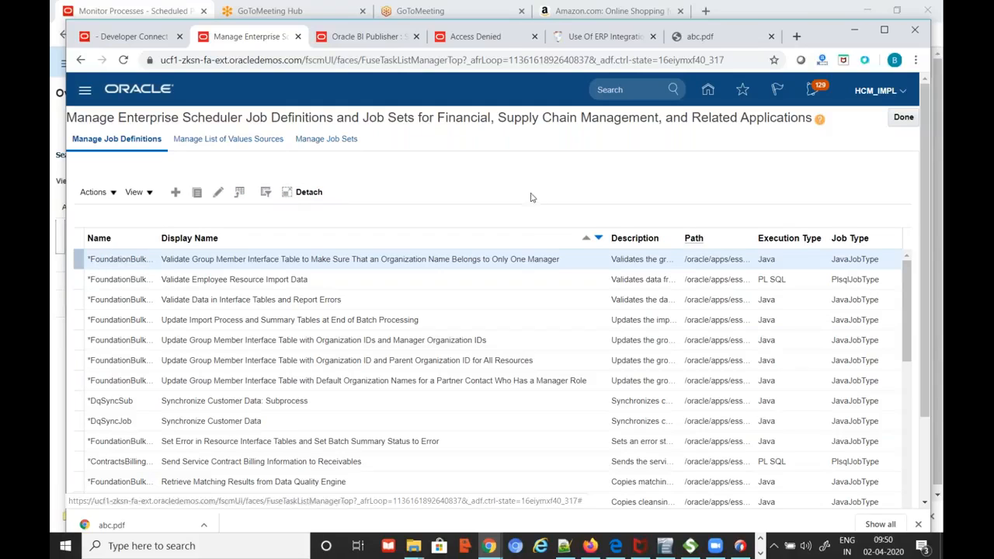
pyautogui.click(310, 192)
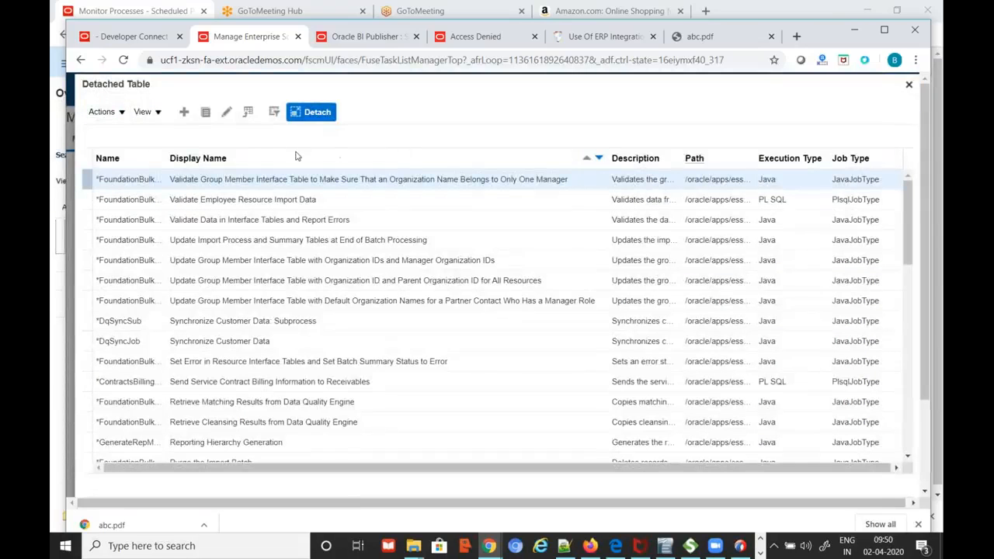
# Re-sort the detached job definitions table by Display Name and browse the results
pyautogui.scroll(-2, 804, 211)
pyautogui.scroll(-3, 805, 212)
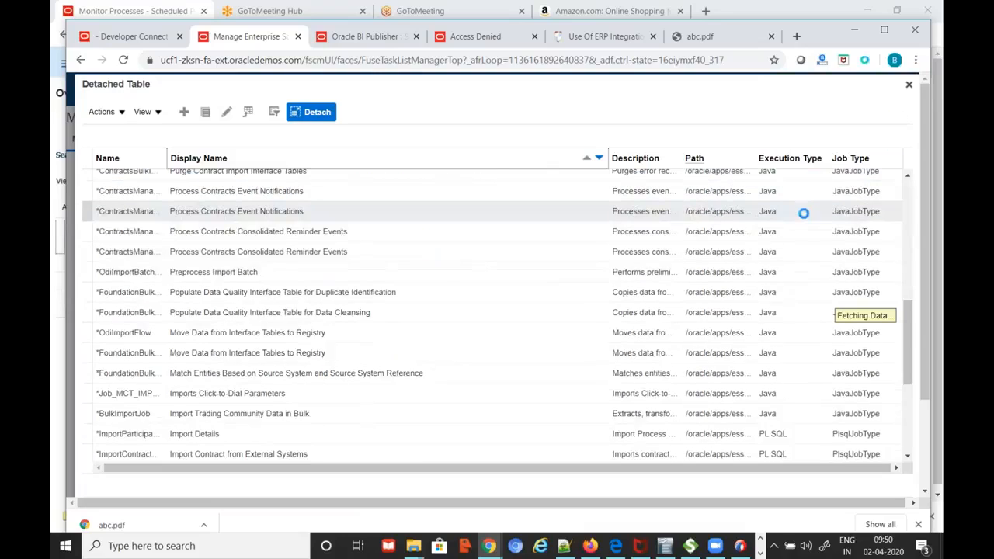
pyautogui.scroll(4, 805, 212)
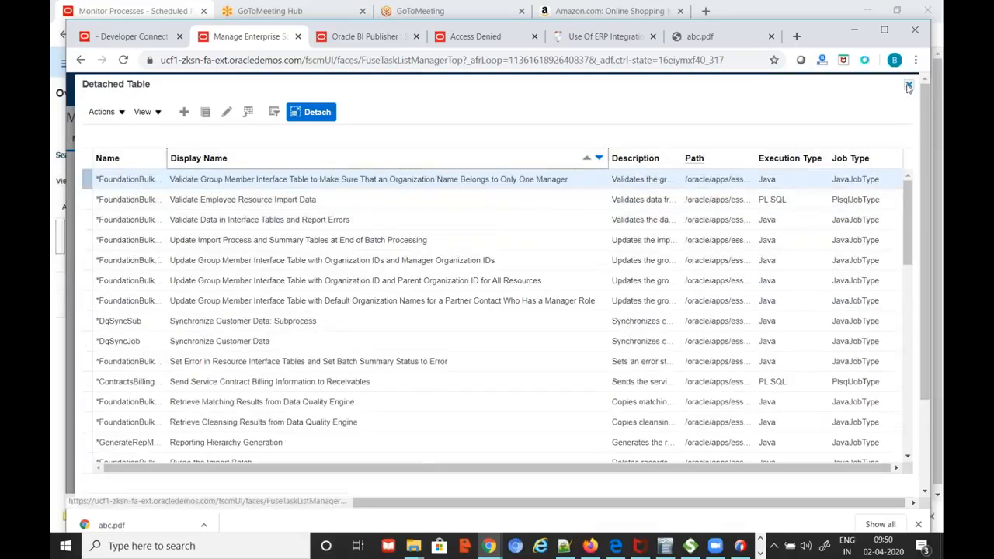
pyautogui.click(909, 85)
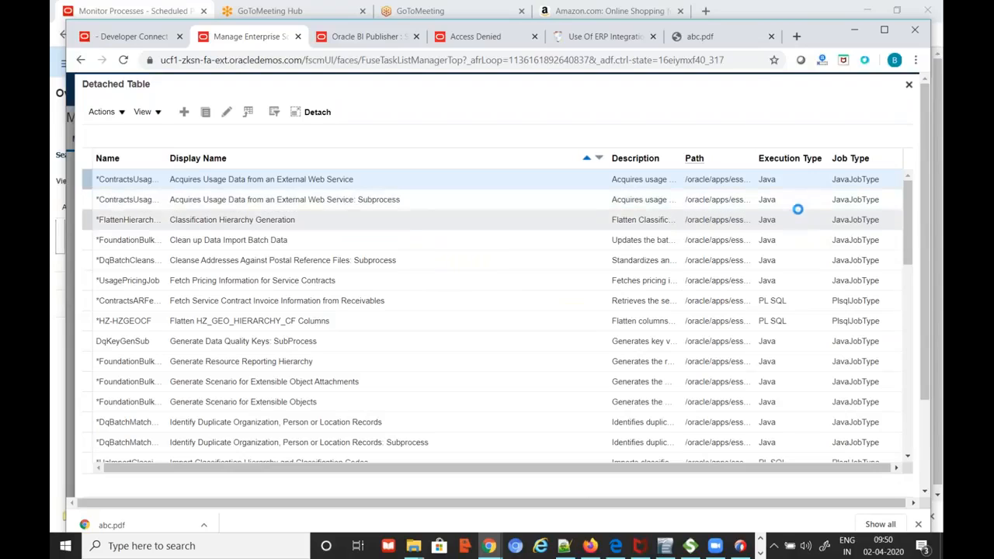
pyautogui.scroll(-2, 797, 209)
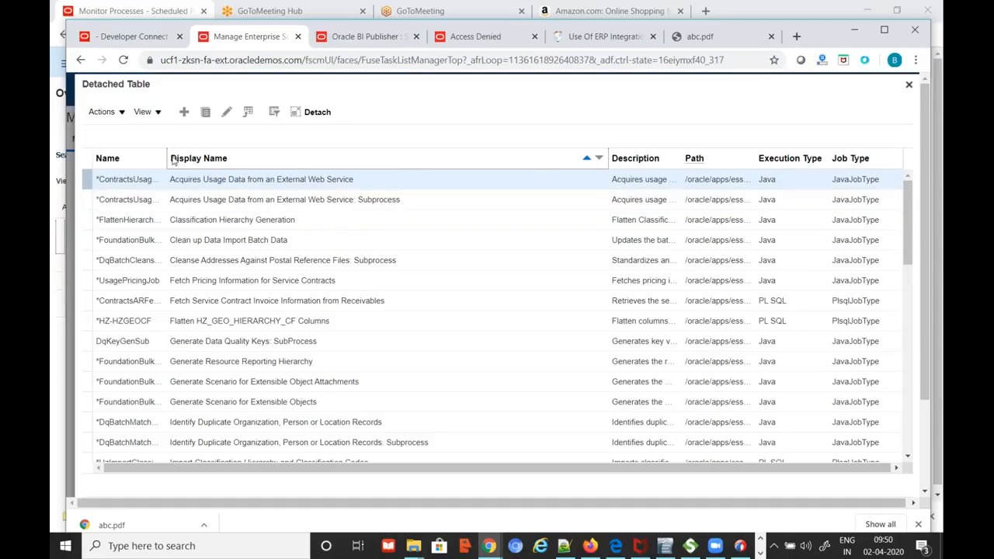
pyautogui.click(246, 155)
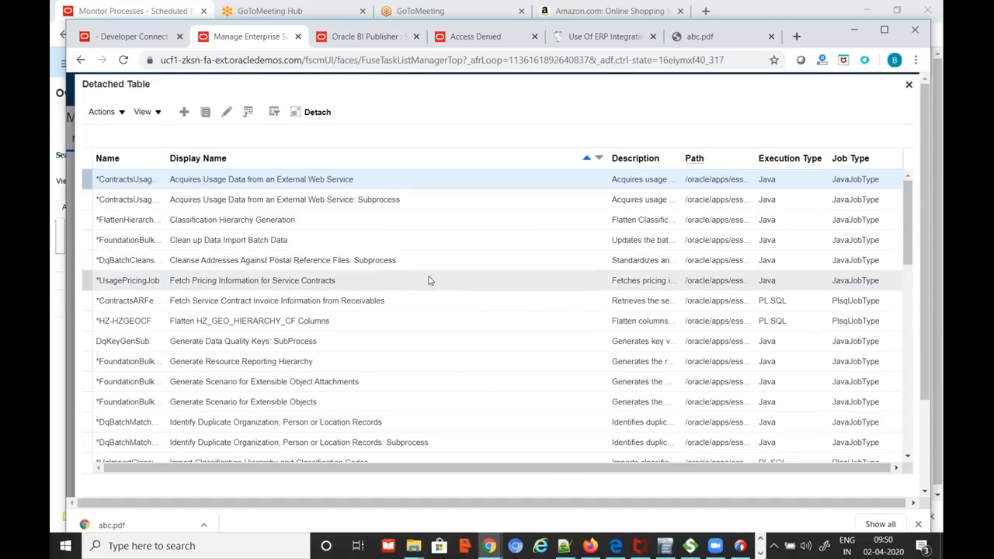
pyautogui.scroll(-5, 502, 293)
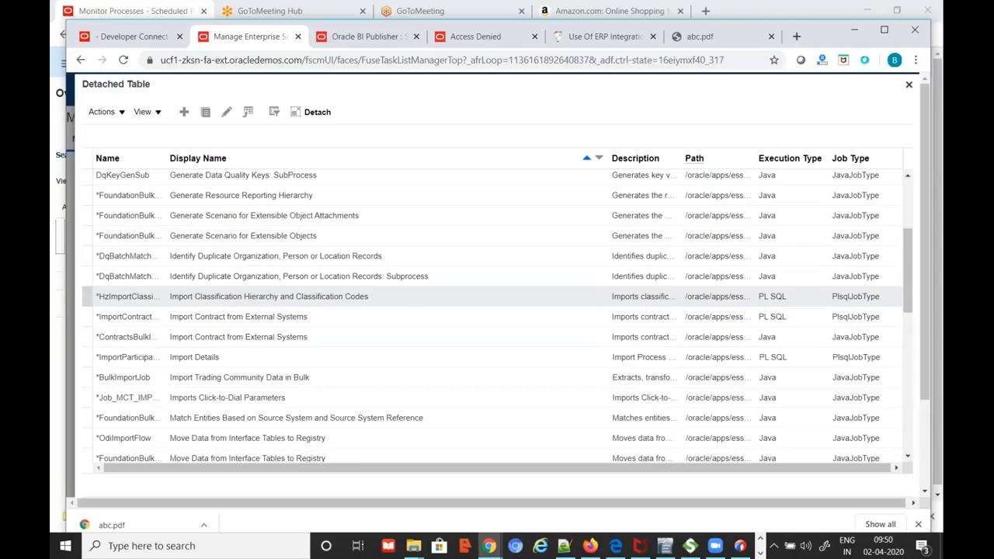
pyautogui.scroll(3, 503, 293)
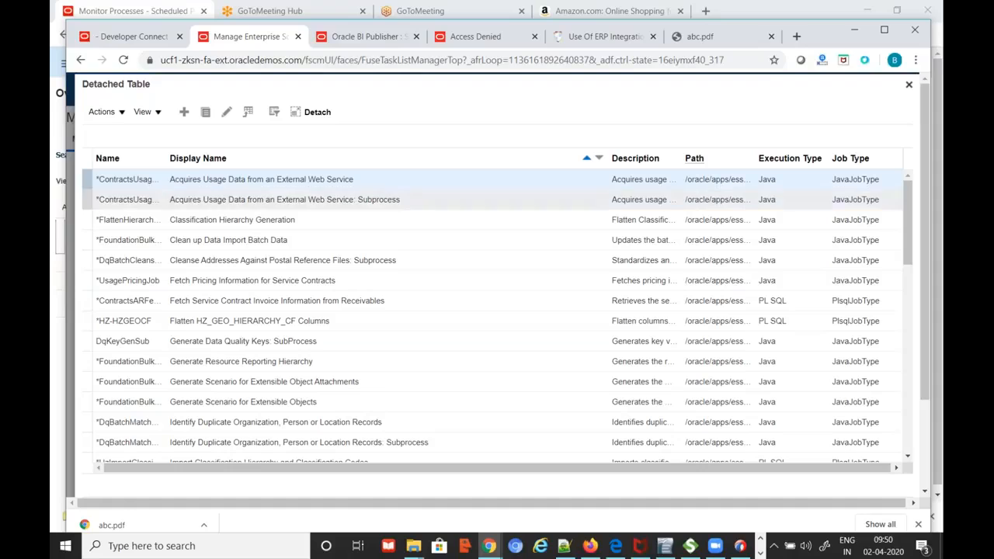
# Sort the job definitions by Execution Type ascending and scroll through them
pyautogui.click(808, 158)
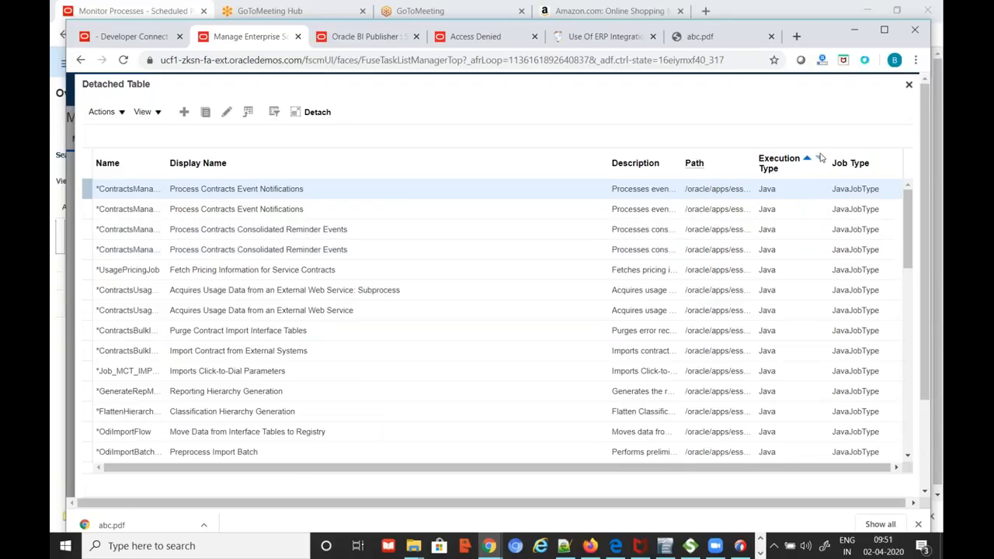
pyautogui.scroll(-3, 746, 257)
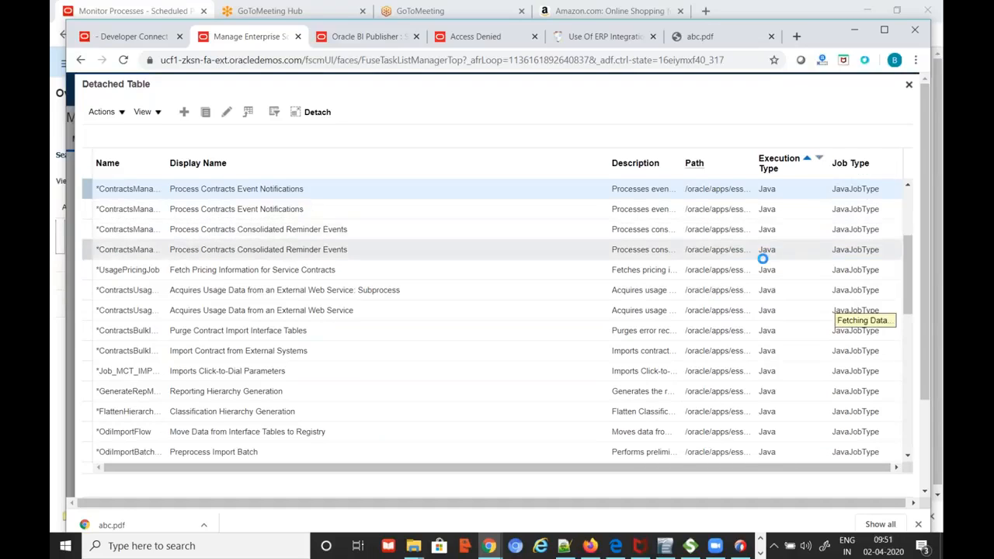
pyautogui.scroll(-10, 735, 268)
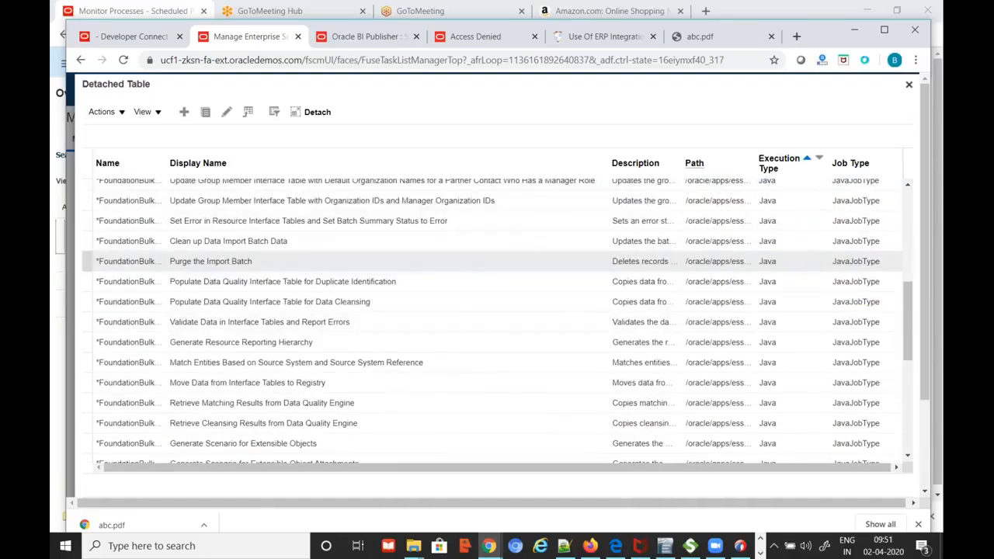
pyautogui.scroll(-10, 734, 264)
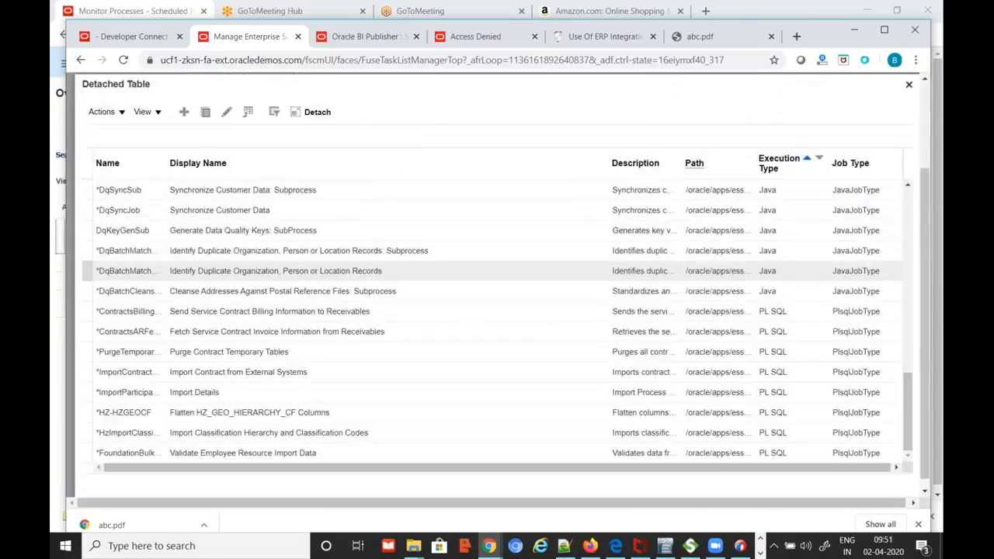
pyautogui.scroll(-3, 735, 265)
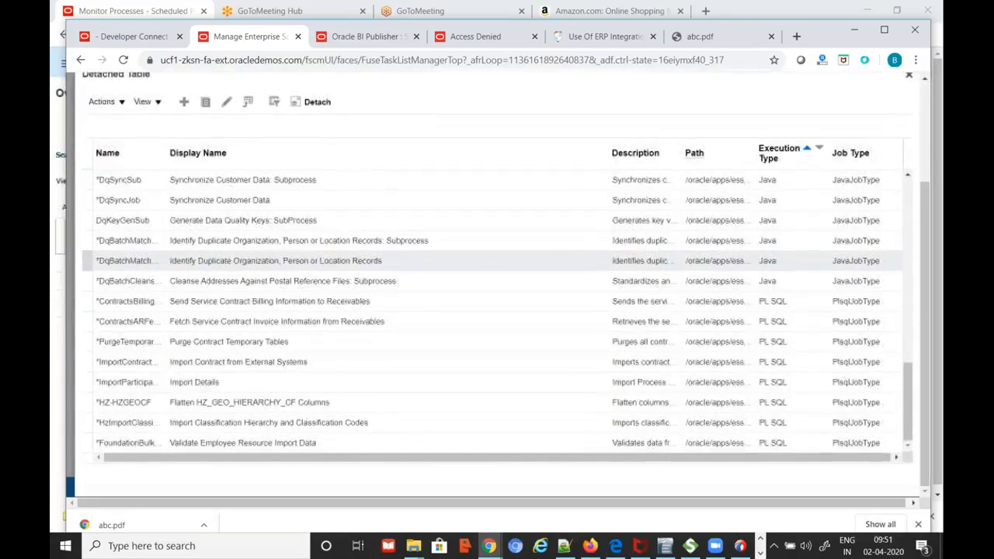
pyautogui.scroll(3, 734, 270)
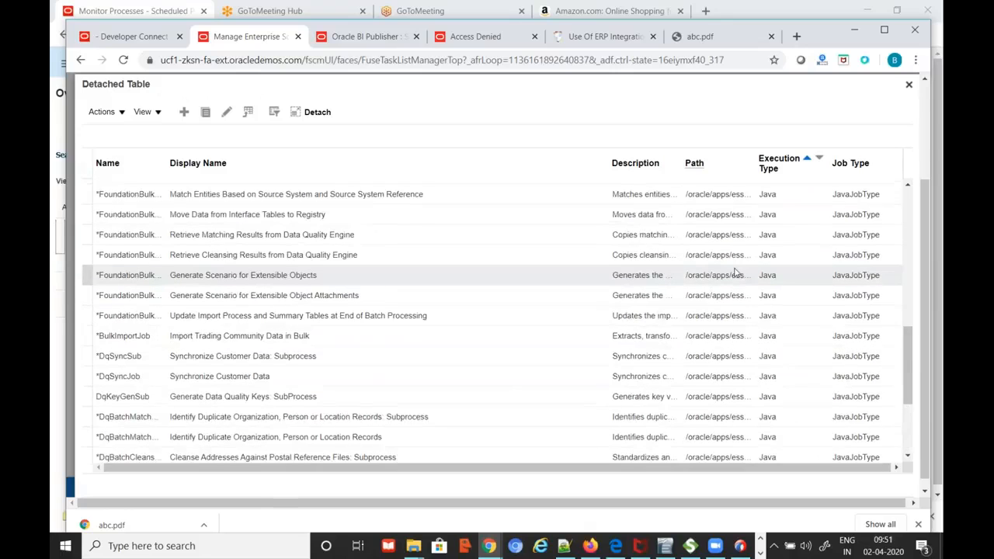
pyautogui.scroll(10, 735, 272)
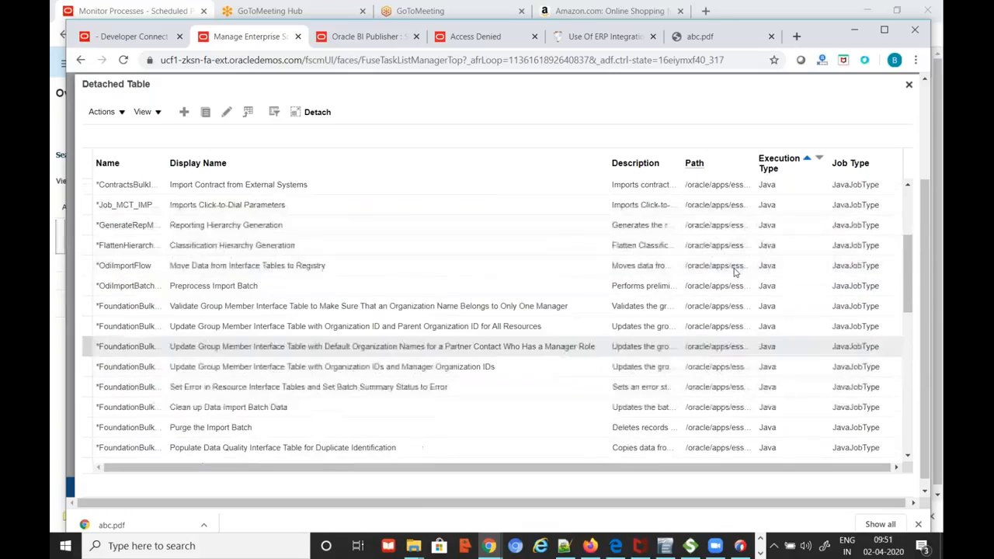
pyautogui.scroll(2, 735, 272)
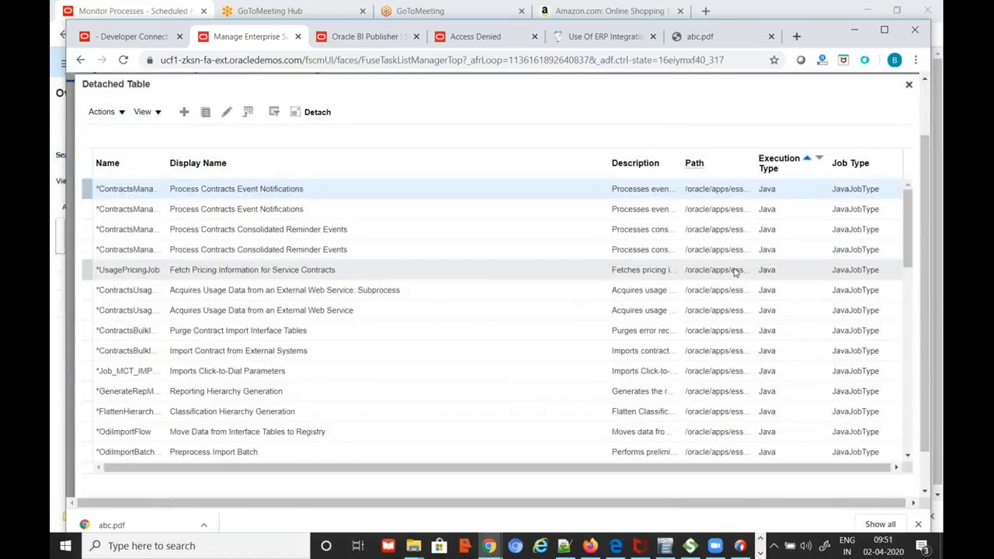
# Widen the Name column to show full job names, then close the detached table
pyautogui.moveTo(169, 160); pyautogui.dragTo(273, 172)
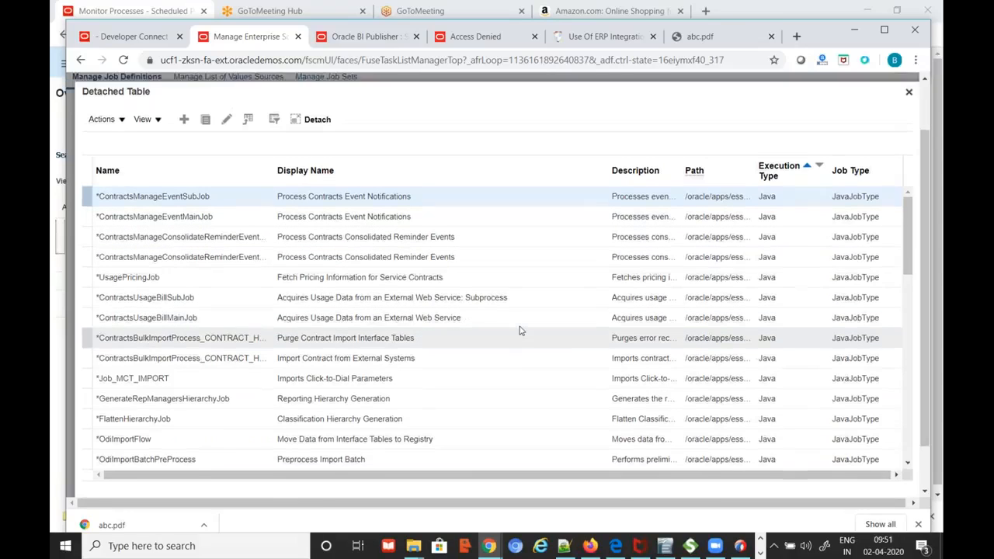
pyautogui.scroll(-2, 520, 331)
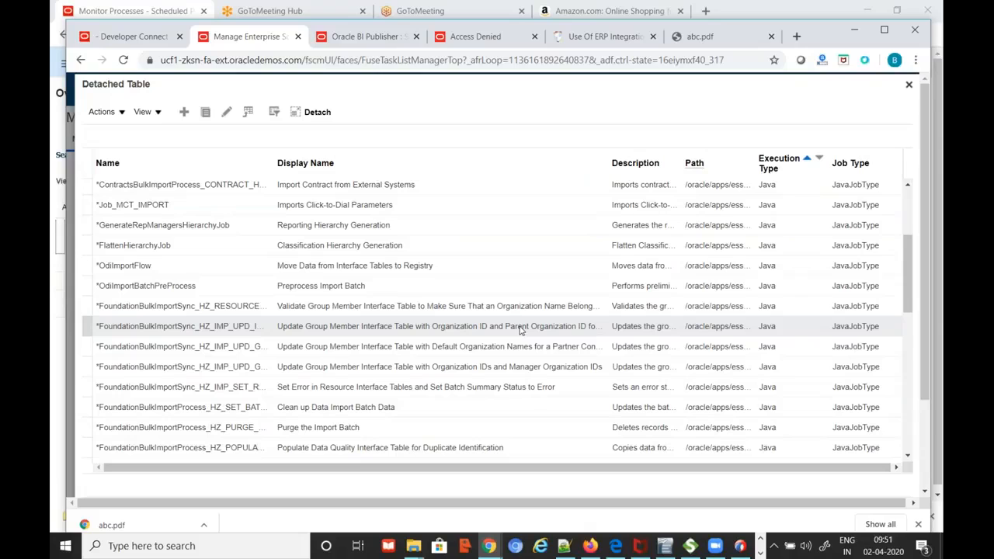
pyautogui.scroll(-2, 521, 330)
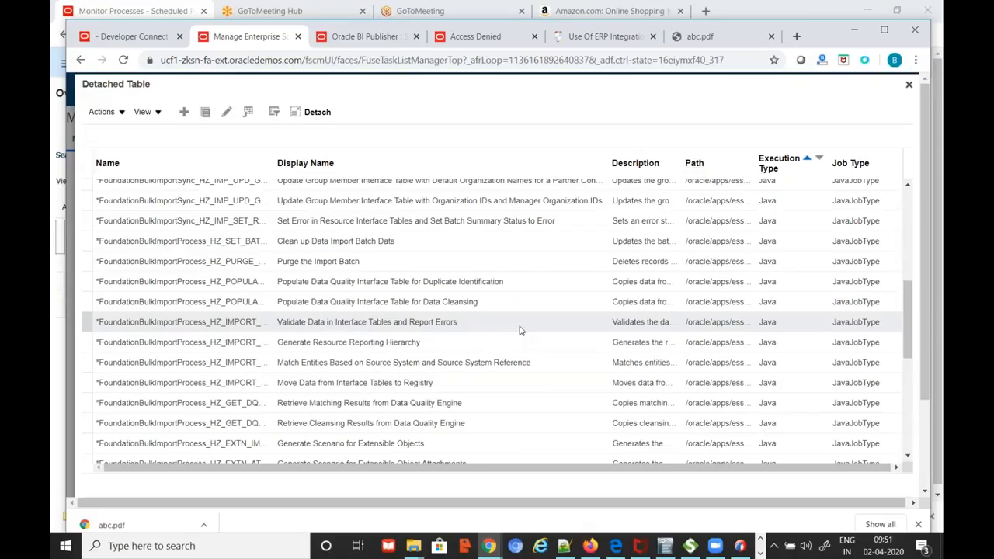
pyautogui.scroll(-1, 521, 330)
pyautogui.scroll(-3, 520, 330)
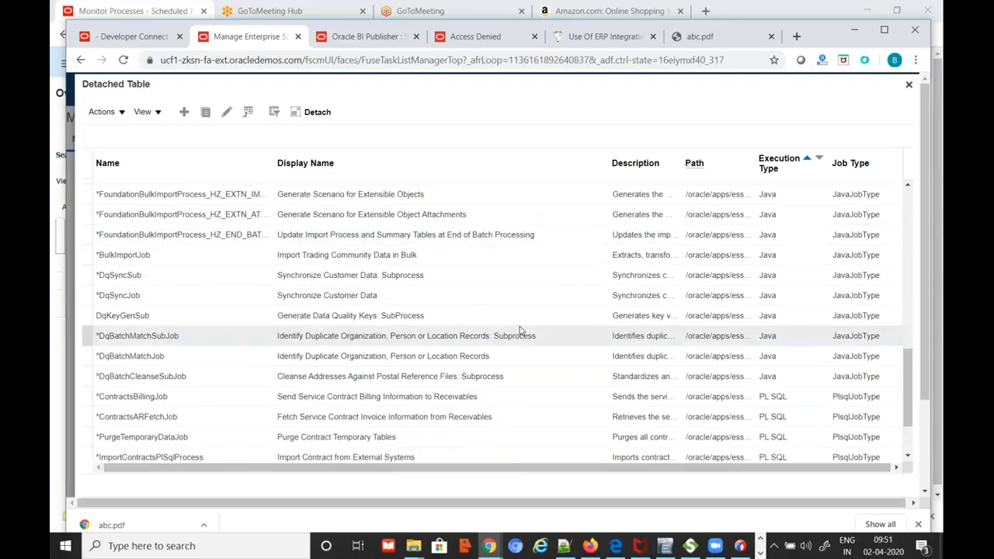
pyautogui.scroll(-2, 521, 331)
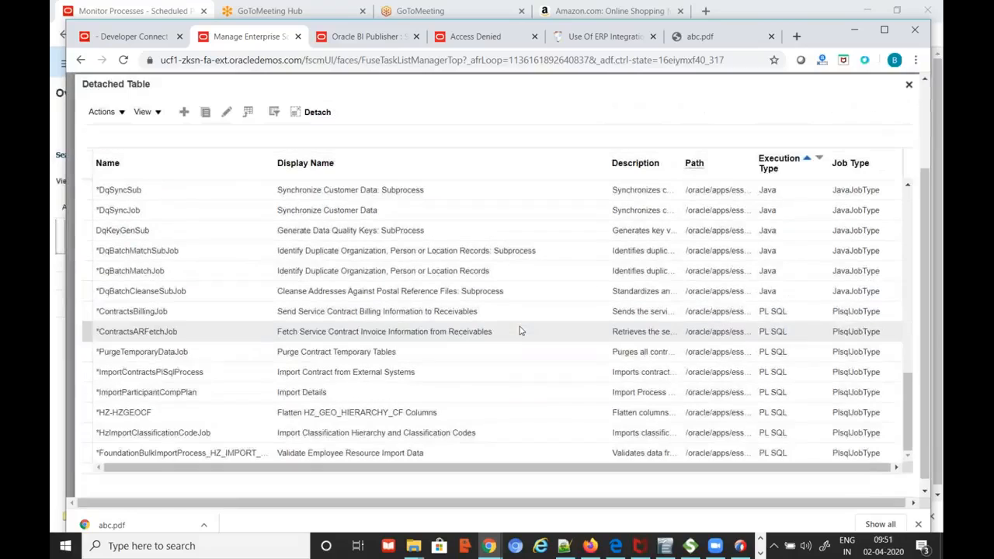
pyautogui.scroll(4, 520, 330)
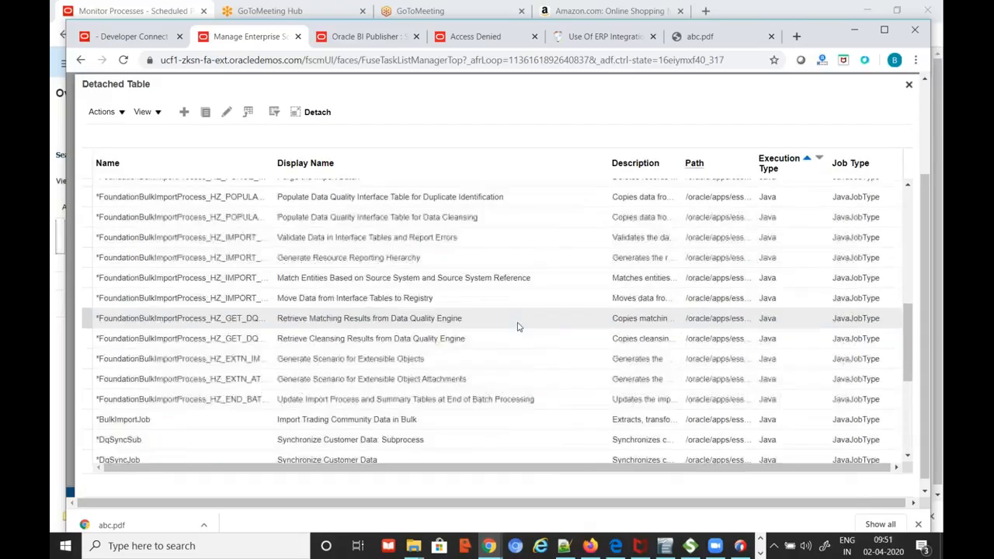
pyautogui.scroll(3, 519, 327)
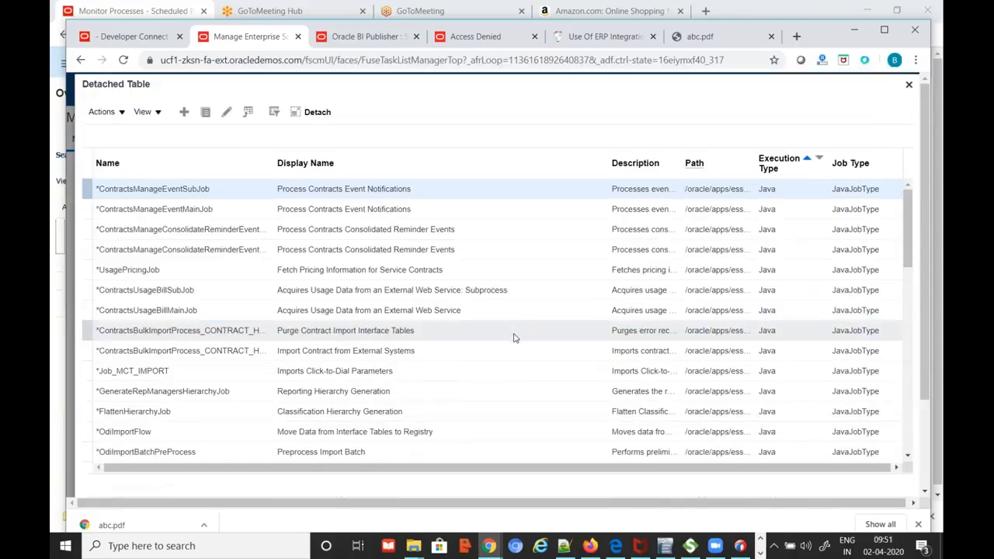
pyautogui.click(909, 85)
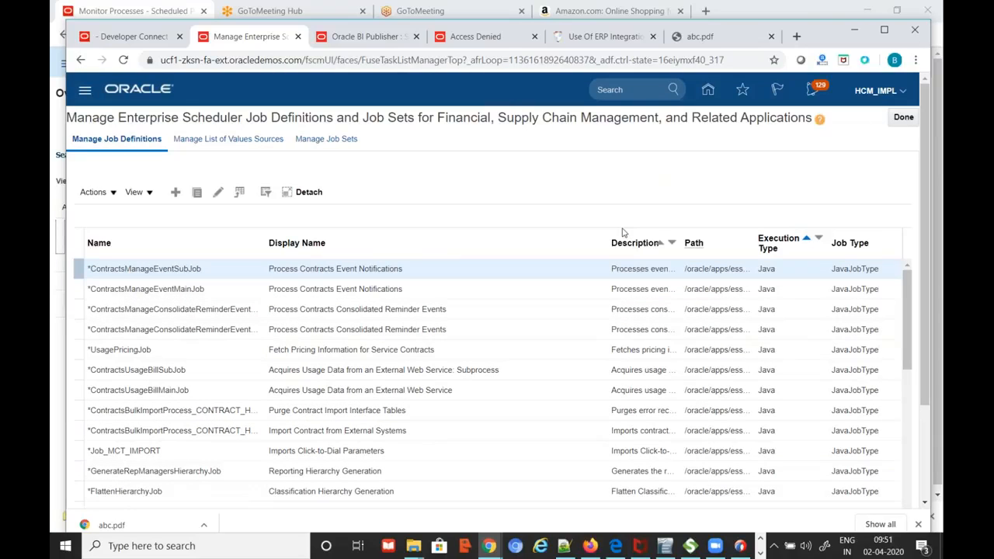
# Close and reopen the Financial, Supply Chain Management job definitions task
pyautogui.click(909, 119)
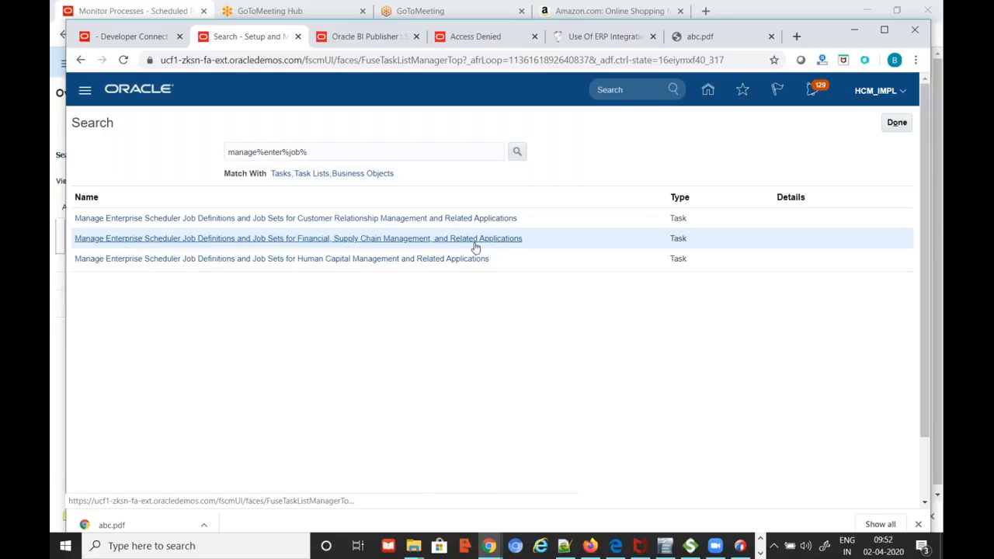
pyautogui.click(292, 241)
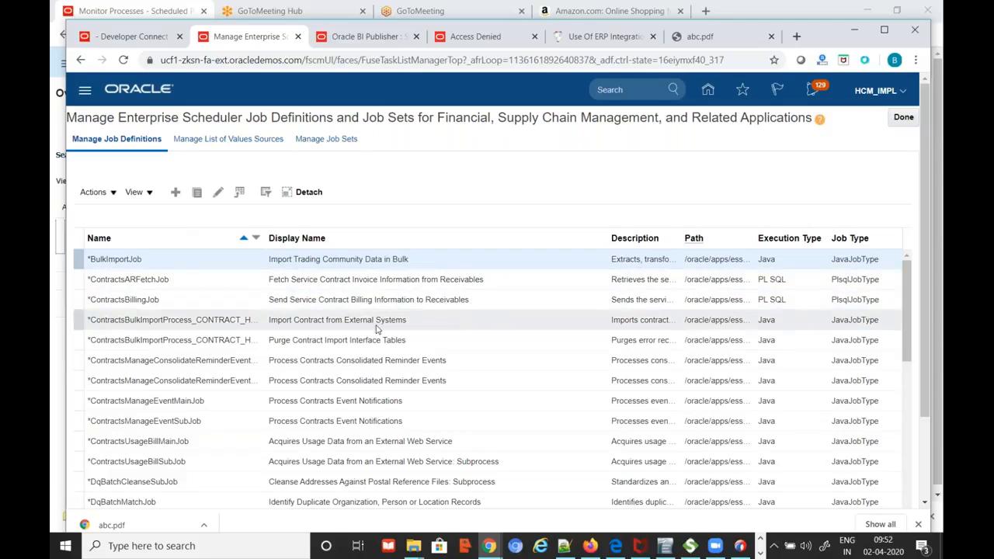
pyautogui.scroll(-5, 376, 328)
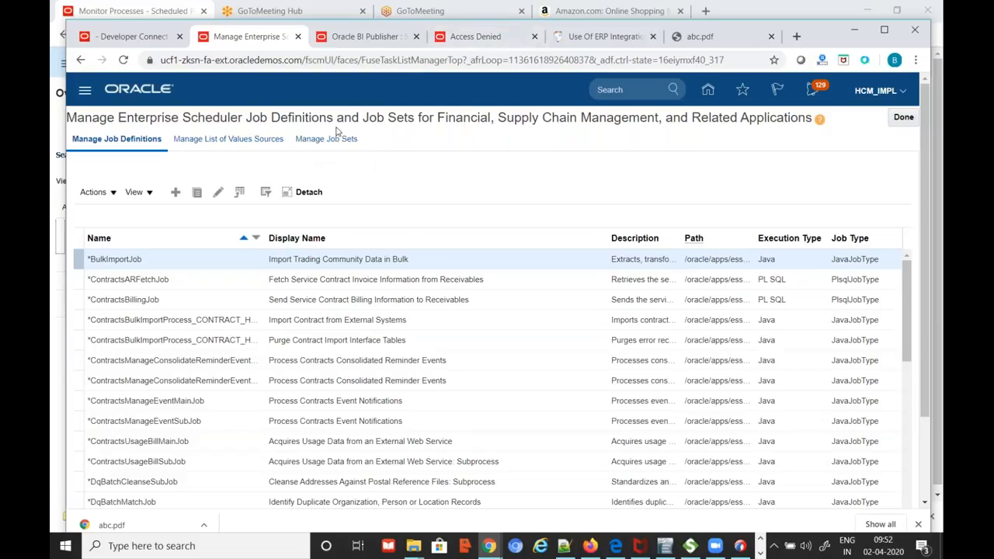
# Glance over the other open browser tabs, then open the Navigator's work areas list
pyautogui.click(395, 37)
pyautogui.click(472, 39)
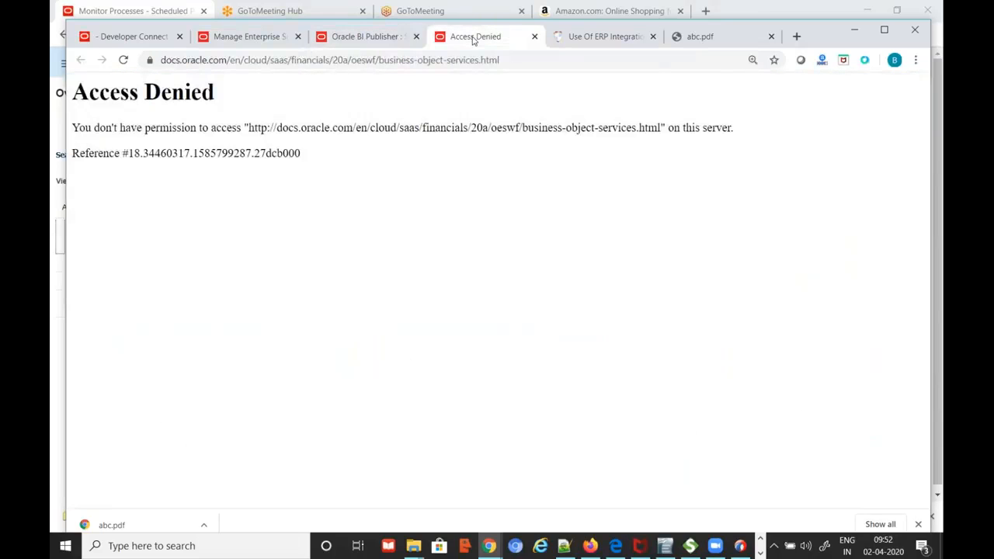
pyautogui.click(381, 42)
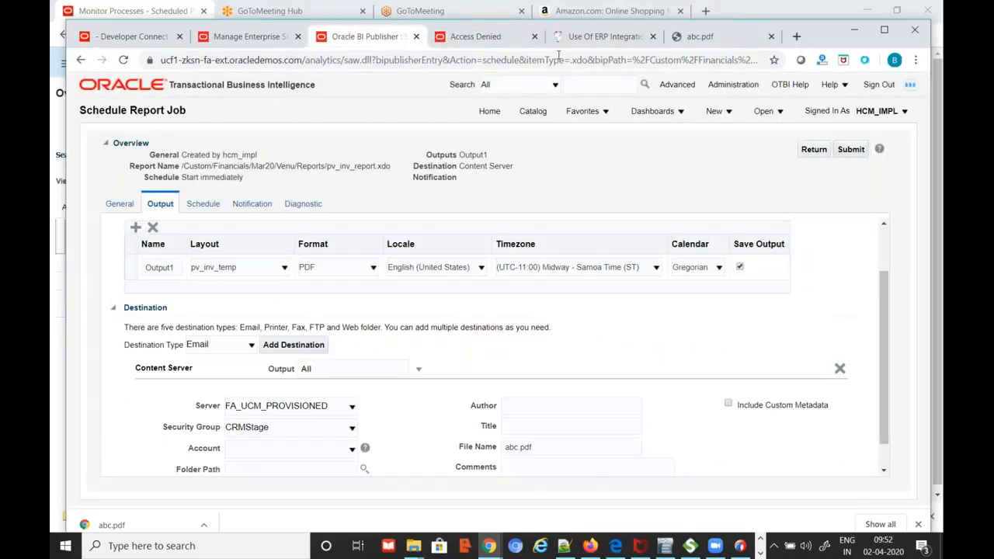
pyautogui.click(168, 41)
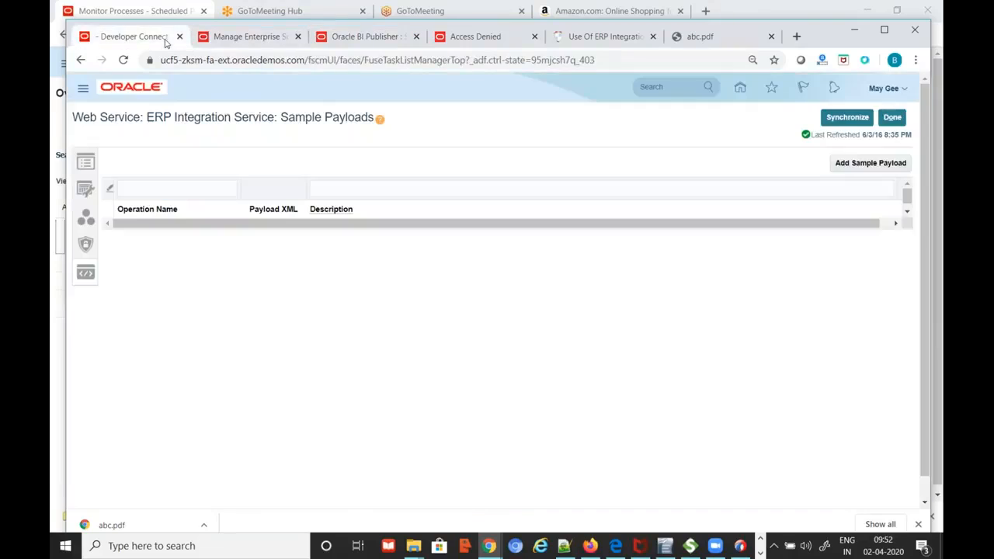
pyautogui.click(247, 40)
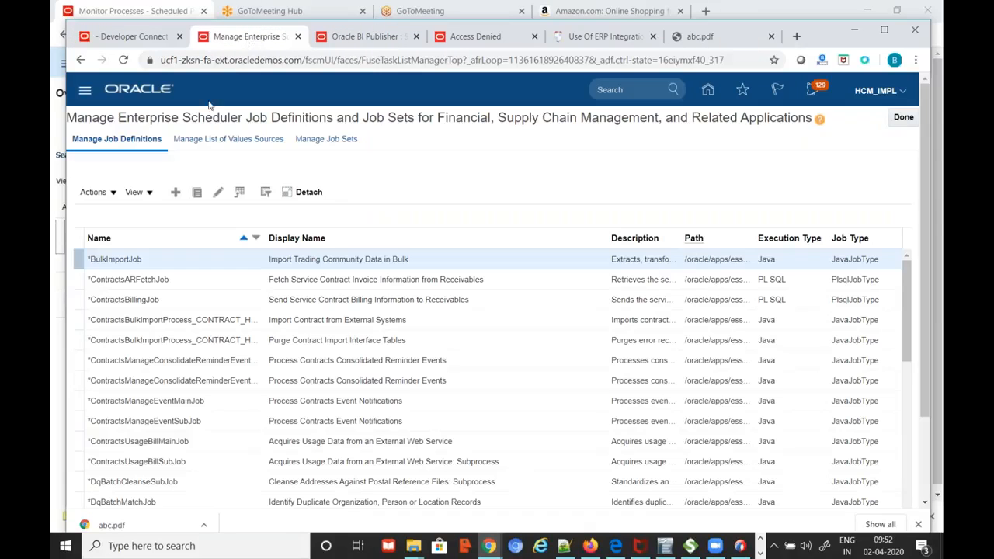
pyautogui.click(84, 91)
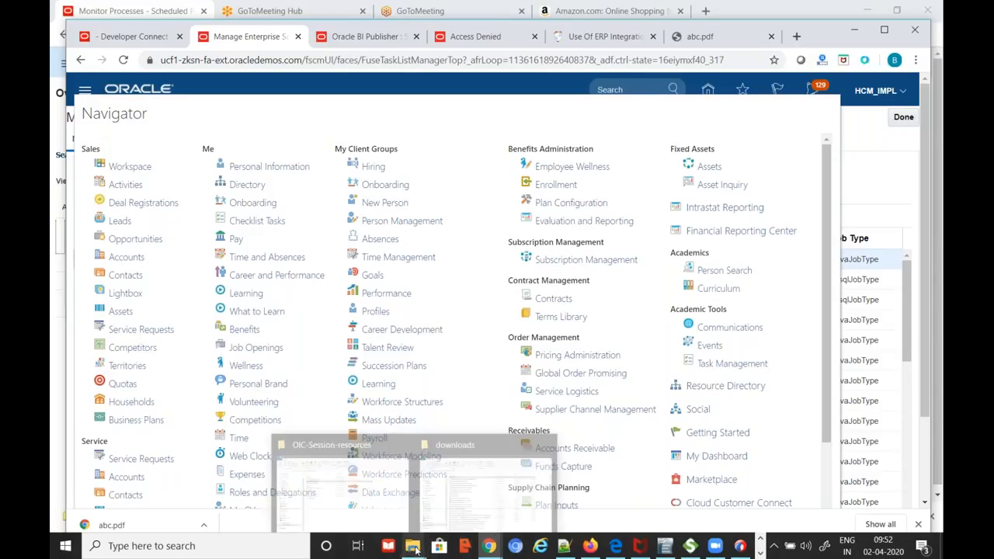
# Play BIP-Custom-Job.mp4 from the recordings-activities folder in OIC-Session-resources
pyautogui.moveTo(415, 549)
pyautogui.click(386, 477)
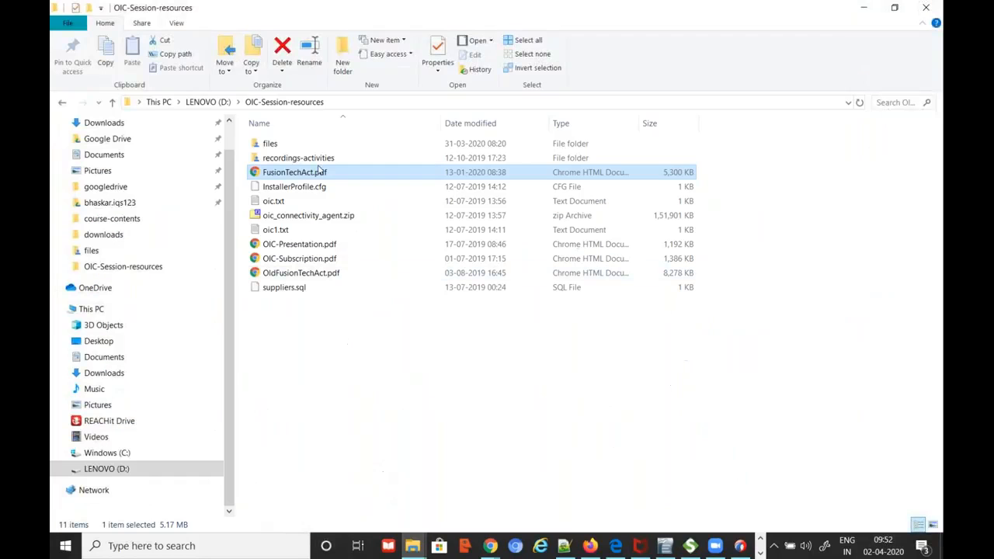
pyautogui.doubleClick(286, 158)
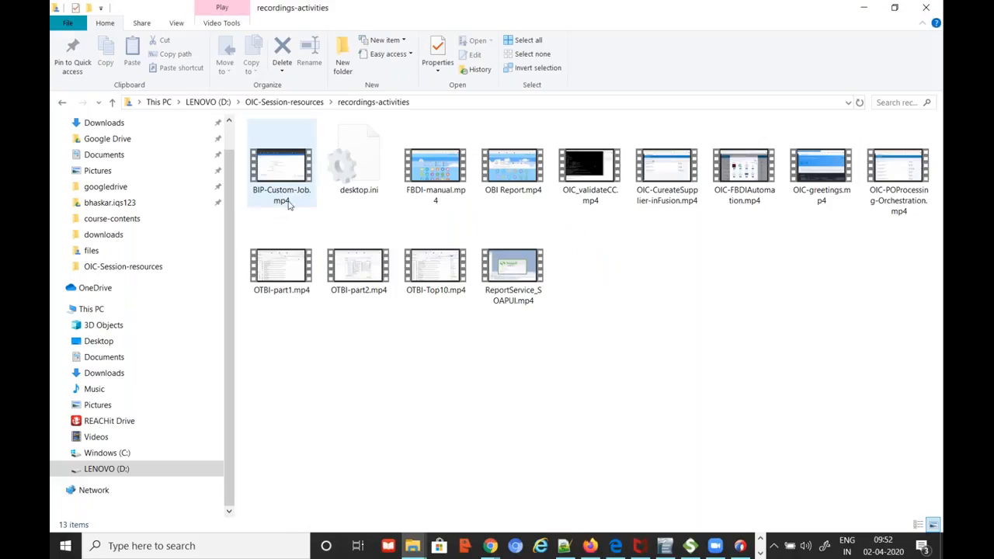
pyautogui.doubleClick(282, 167)
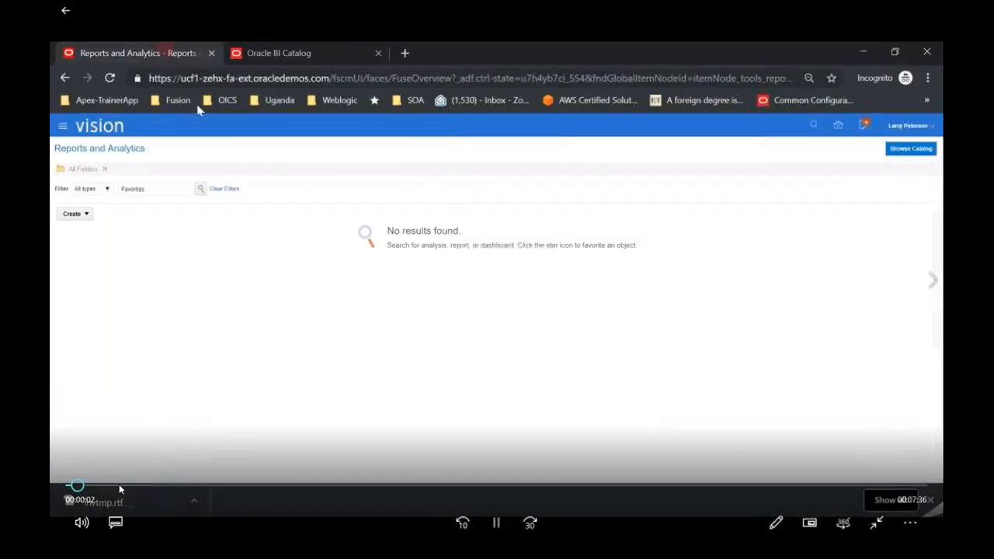
# Scrub through the walkthrough from job definition creation to the Custom_BIP_Inv_Job Succeeded result
pyautogui.click(118, 485)
pyautogui.click(160, 486)
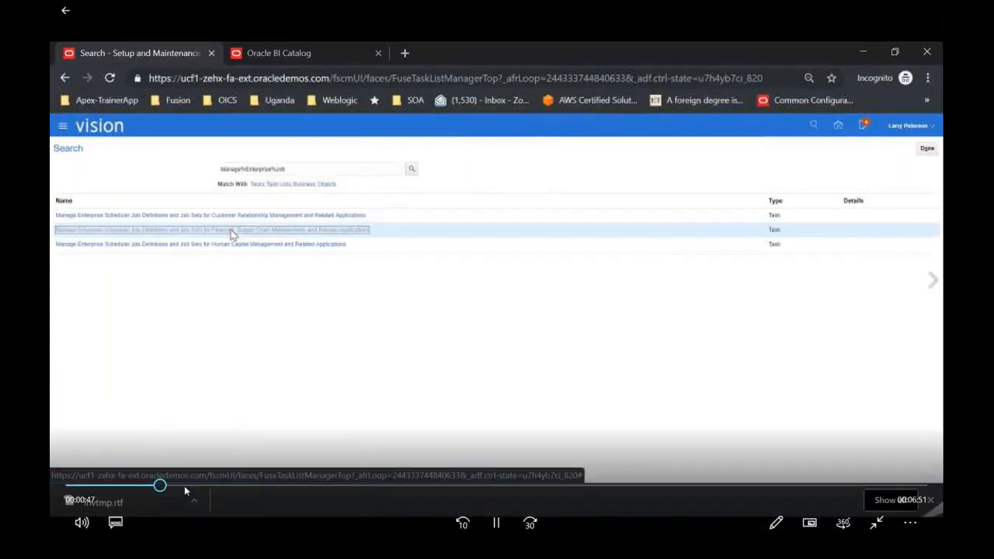
pyautogui.click(223, 486)
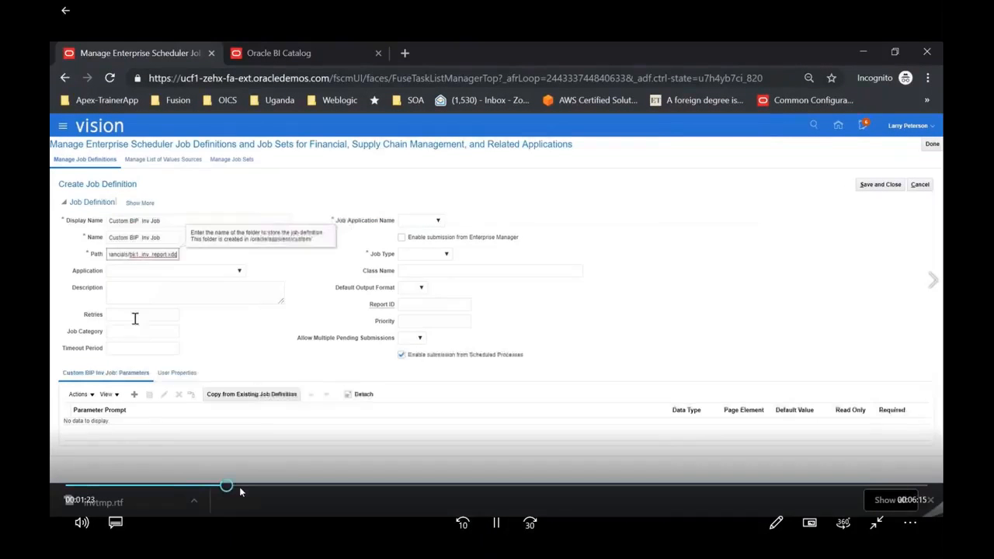
pyautogui.click(271, 486)
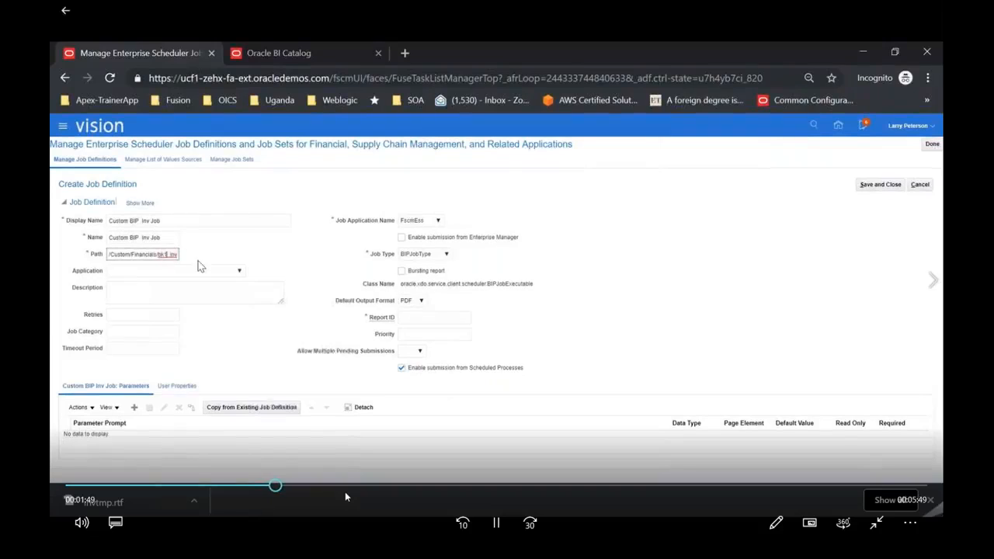
pyautogui.click(345, 491)
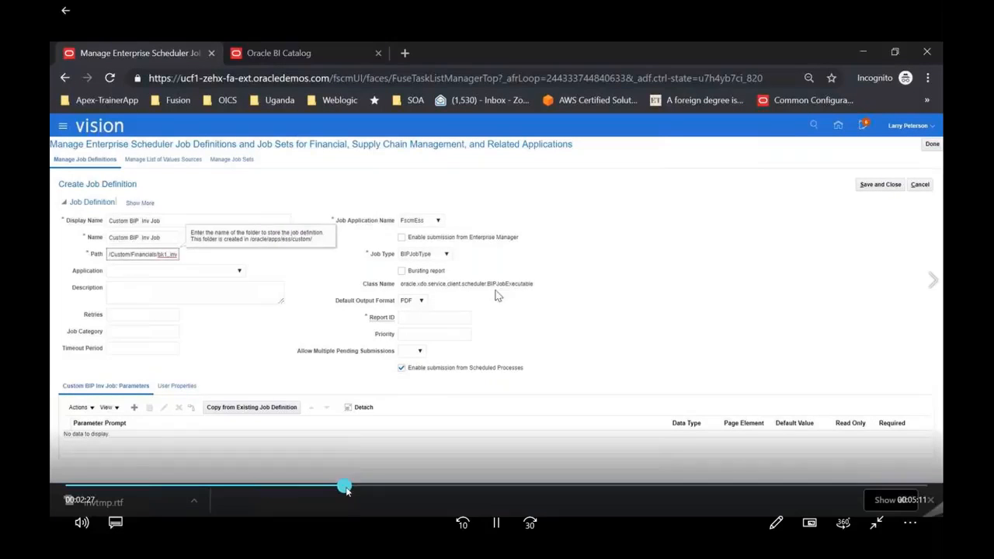
pyautogui.click(404, 487)
pyautogui.click(448, 487)
pyautogui.click(504, 487)
pyautogui.click(571, 486)
pyautogui.click(616, 487)
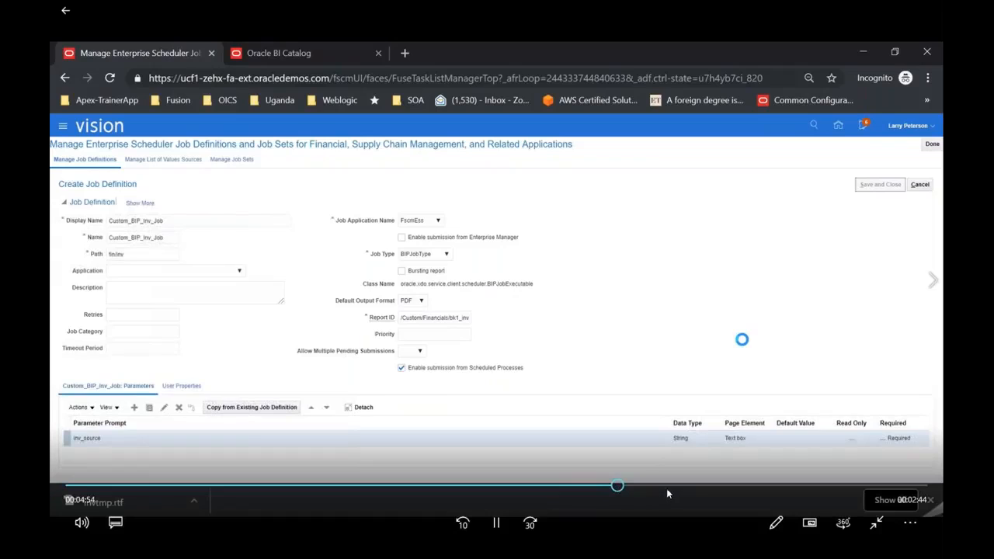
pyautogui.click(686, 486)
pyautogui.click(753, 487)
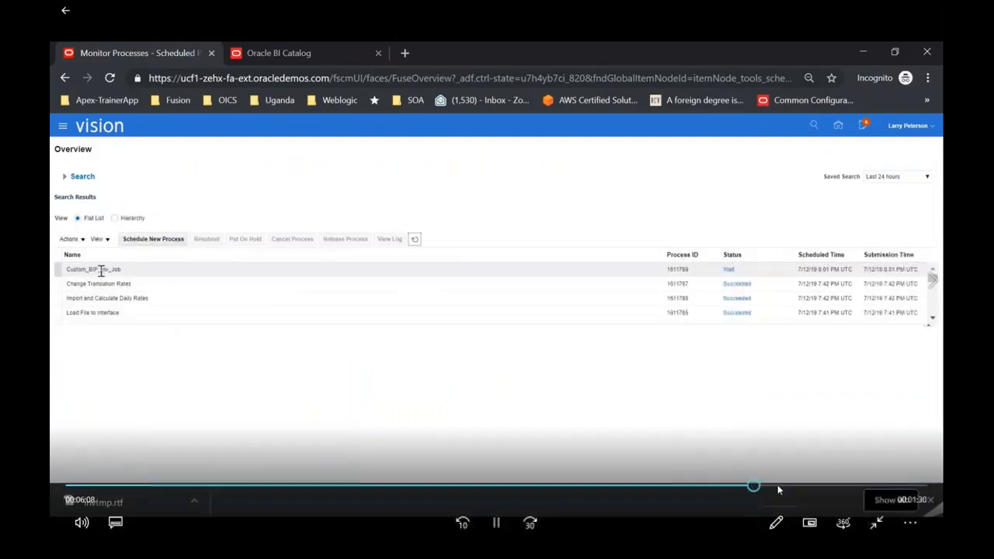
pyautogui.click(800, 486)
pyautogui.click(843, 487)
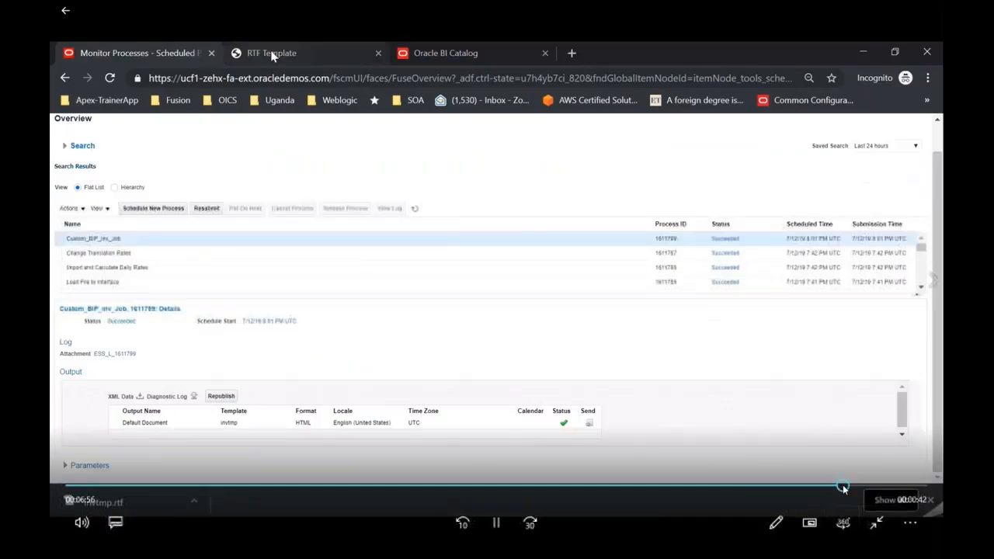
pyautogui.click(635, 486)
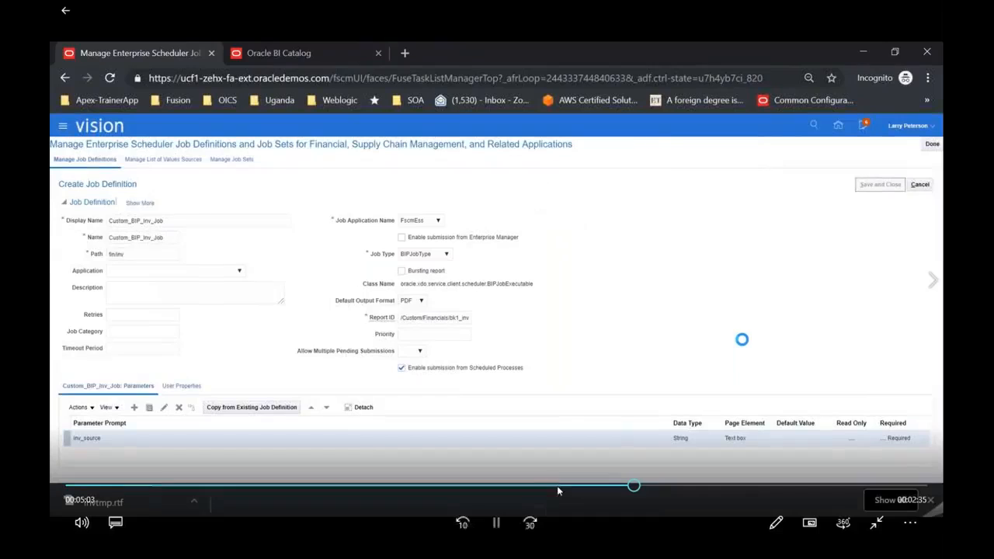
pyautogui.click(551, 487)
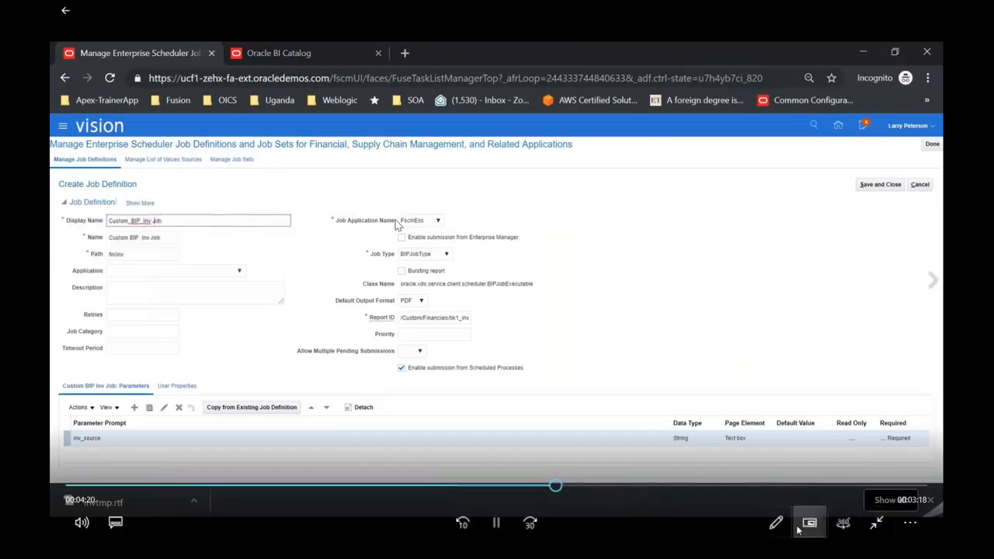
# Exit full screen, move the player aside and close it
pyautogui.click(877, 525)
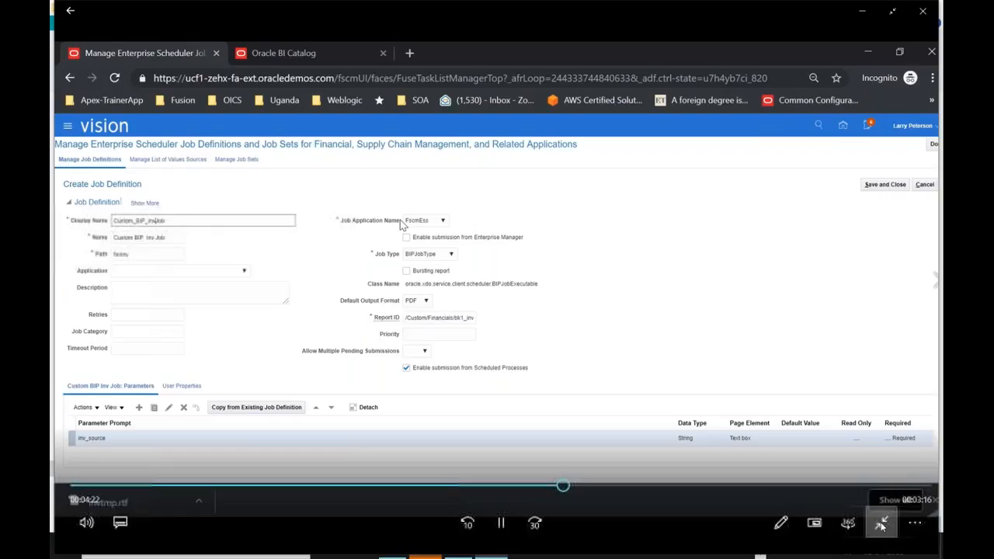
pyautogui.moveTo(268, 22); pyautogui.dragTo(192, 45)
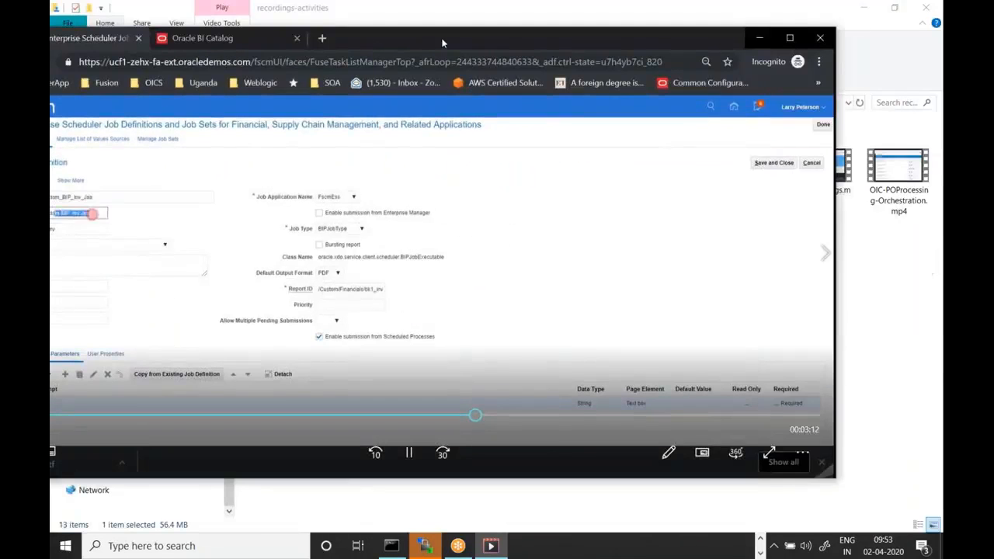
pyautogui.moveTo(442, 43); pyautogui.dragTo(425, 79)
pyautogui.click(803, 73)
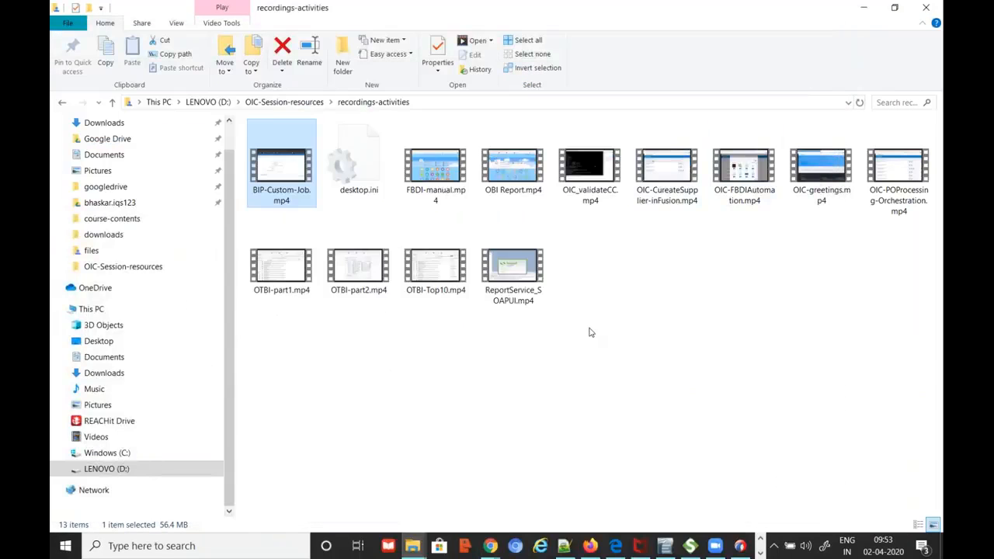
# Copy the pv_inv_report path from the schedule job's General settings in BI Publisher
pyautogui.hotkey('alt', 'Tab')
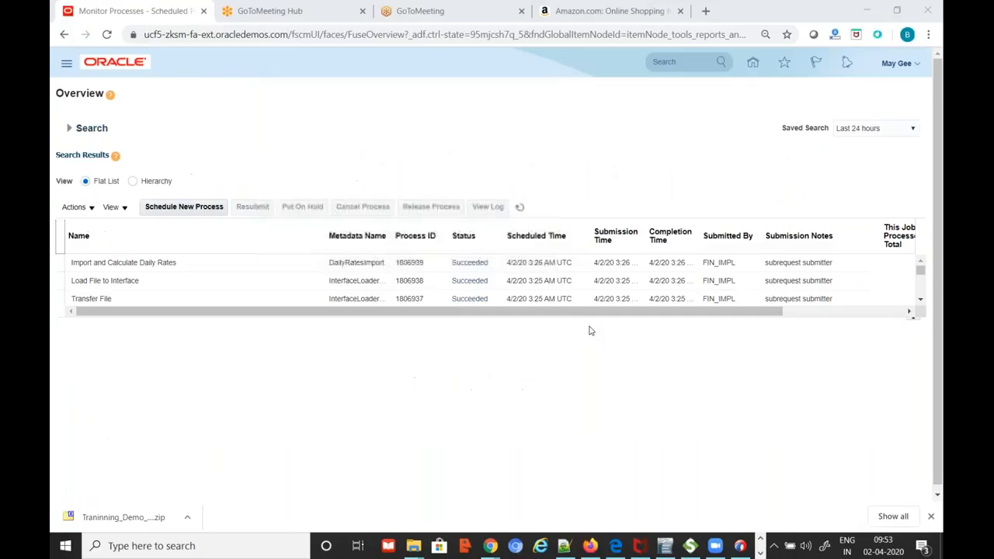
pyautogui.hotkey('alt', 'Tab')
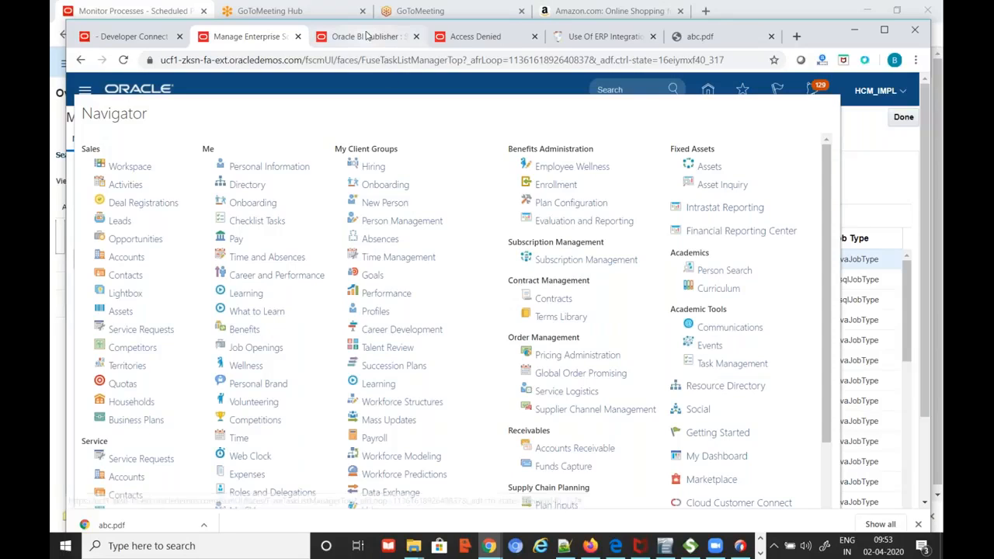
pyautogui.click(375, 38)
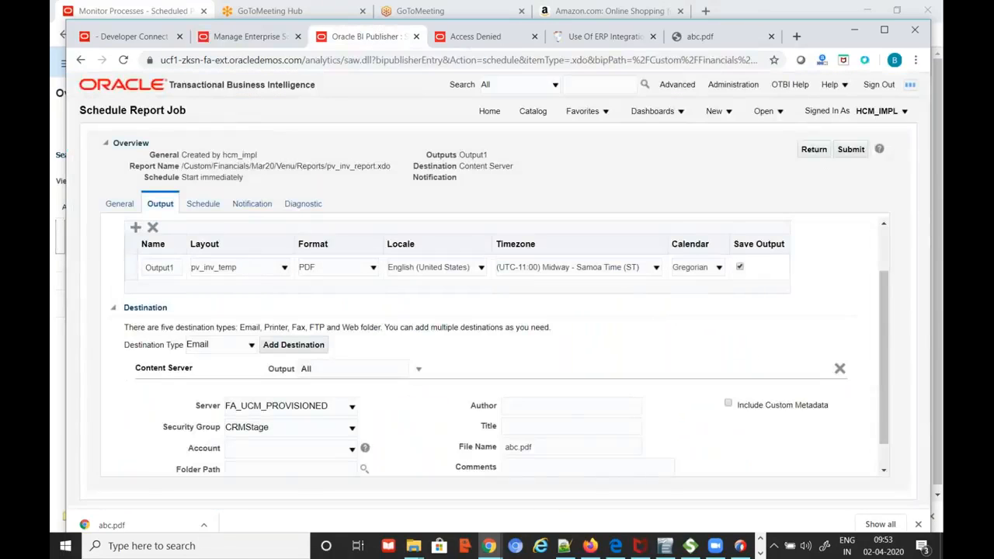
pyautogui.click(116, 204)
pyautogui.click(257, 233)
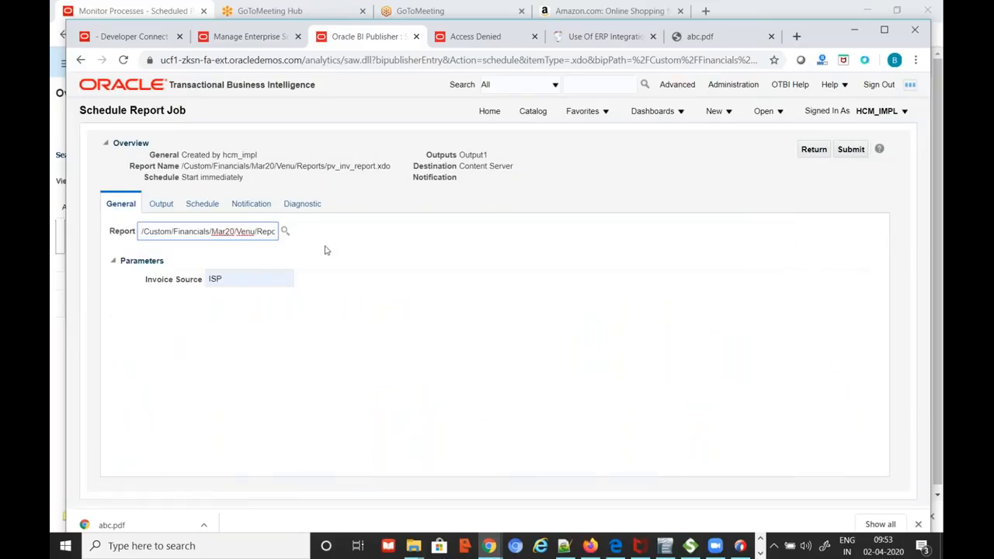
pyautogui.hotkey('ctrl', 'a')
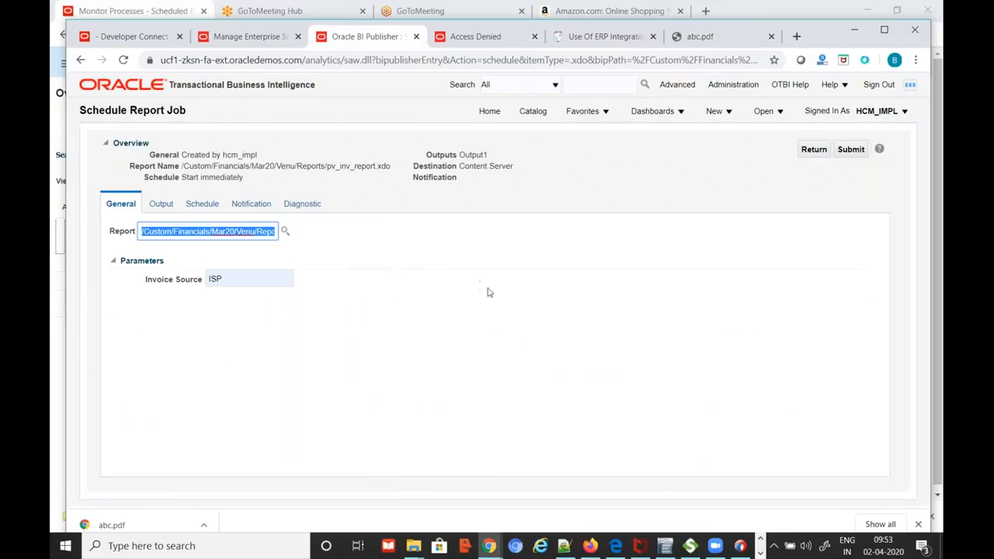
pyautogui.click(564, 545)
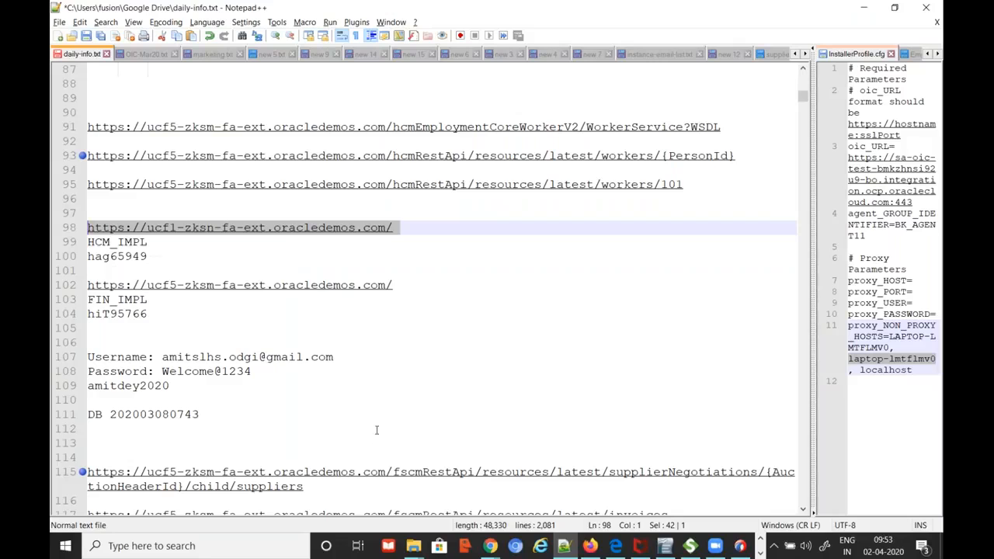
# Paste /Custom/Financials/Mar20/Venu/Reports/pv_inv_report.xdo as line 531 of OIC-Mar20.txt
pyautogui.click(152, 54)
pyautogui.scroll(-1, 442, 486)
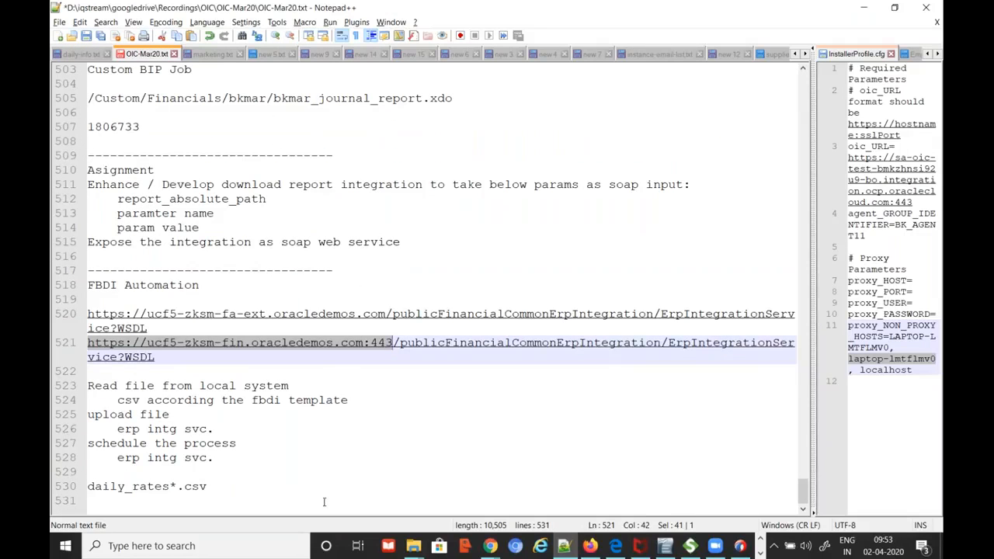
pyautogui.click(324, 501)
pyautogui.hotkey('ctrl', 'v')
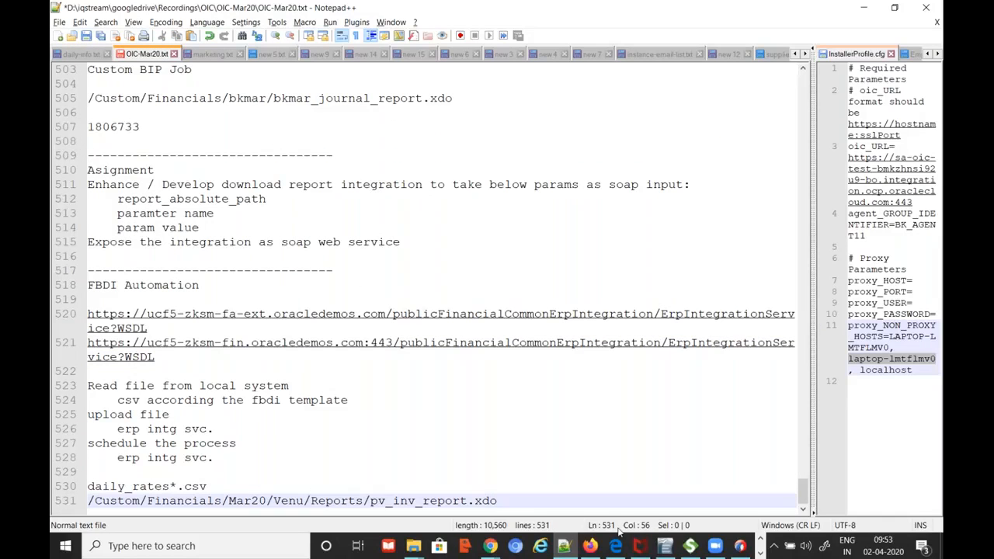
pyautogui.moveTo(509, 501); pyautogui.dragTo(87, 501)
pyautogui.click(529, 492)
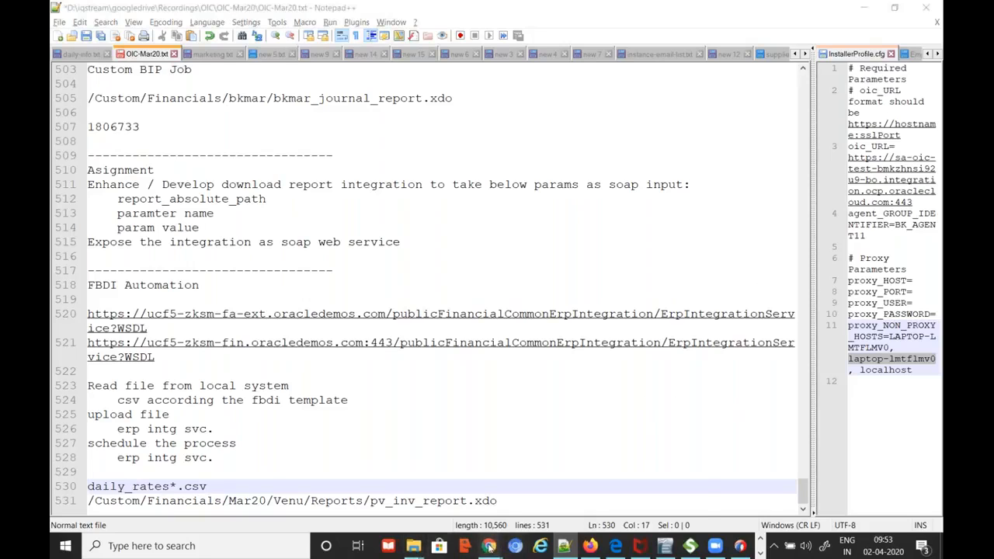
pyautogui.moveTo(489, 546)
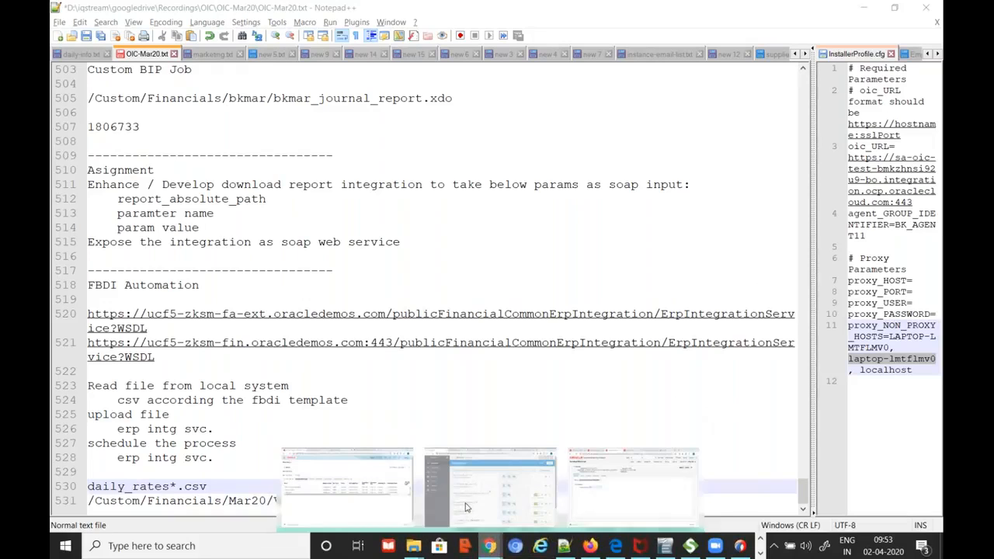
pyautogui.click(466, 508)
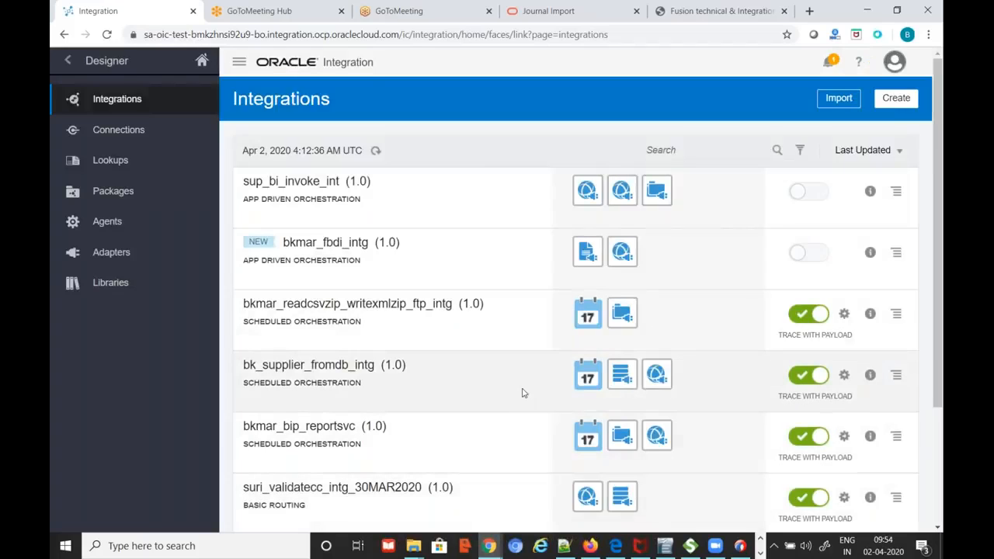
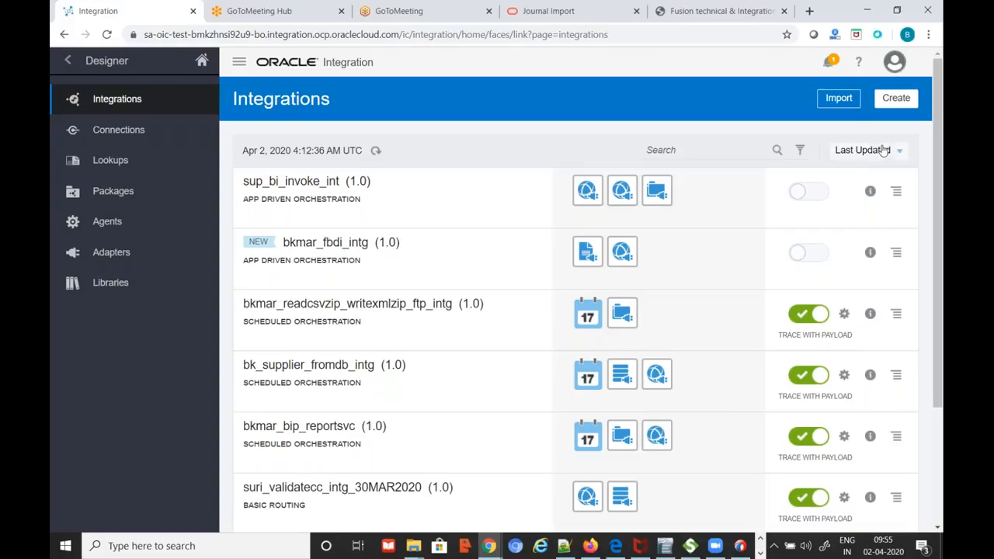
# Search the integrations for 'validate' and open sup_validate_cc in view-only mode
pyautogui.click(727, 149)
pyautogui.write('validate')
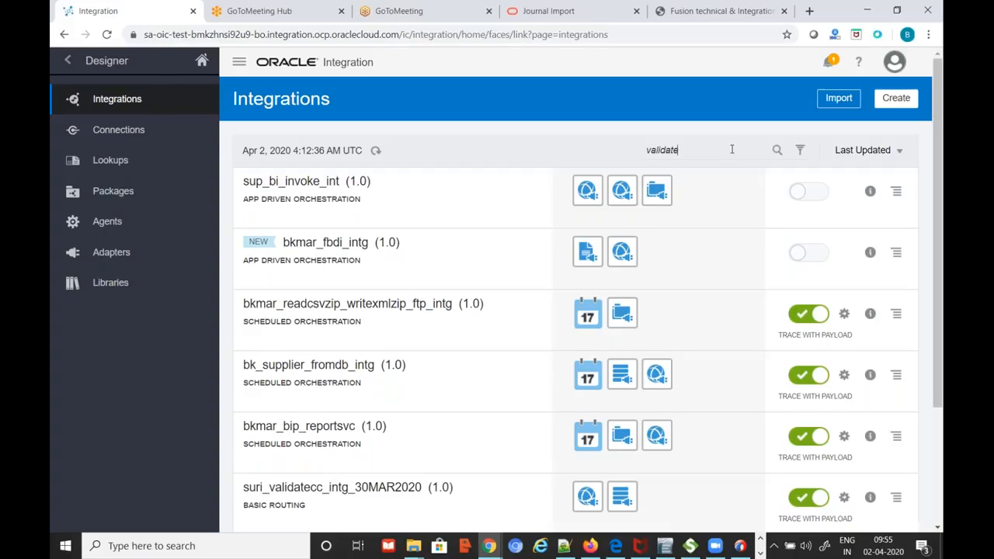
pyautogui.press('Return')
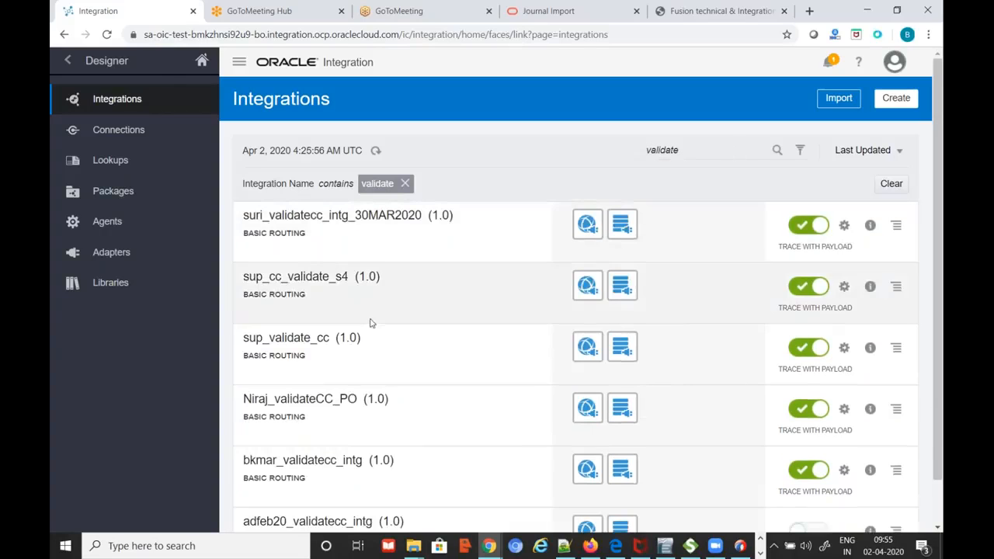
pyautogui.click(270, 340)
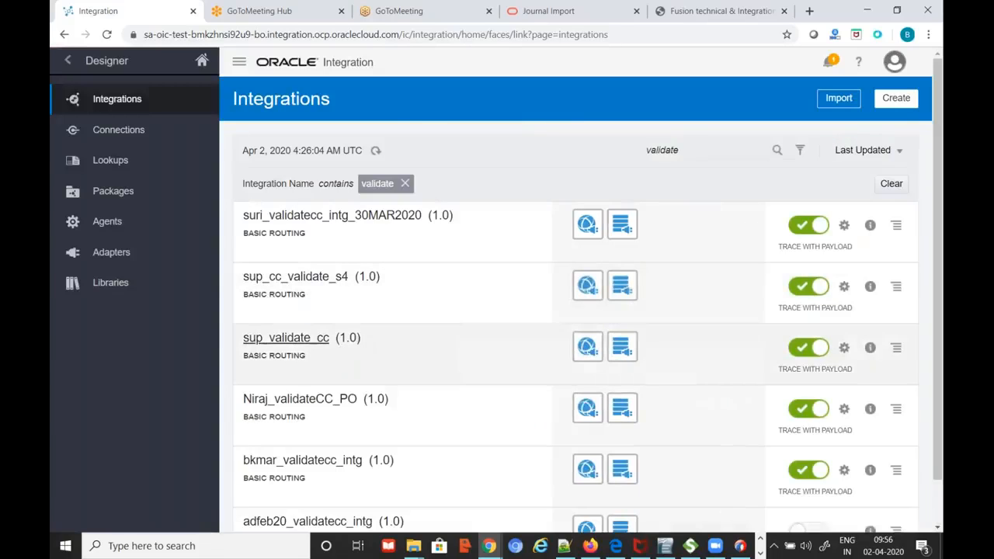
pyautogui.click(265, 341)
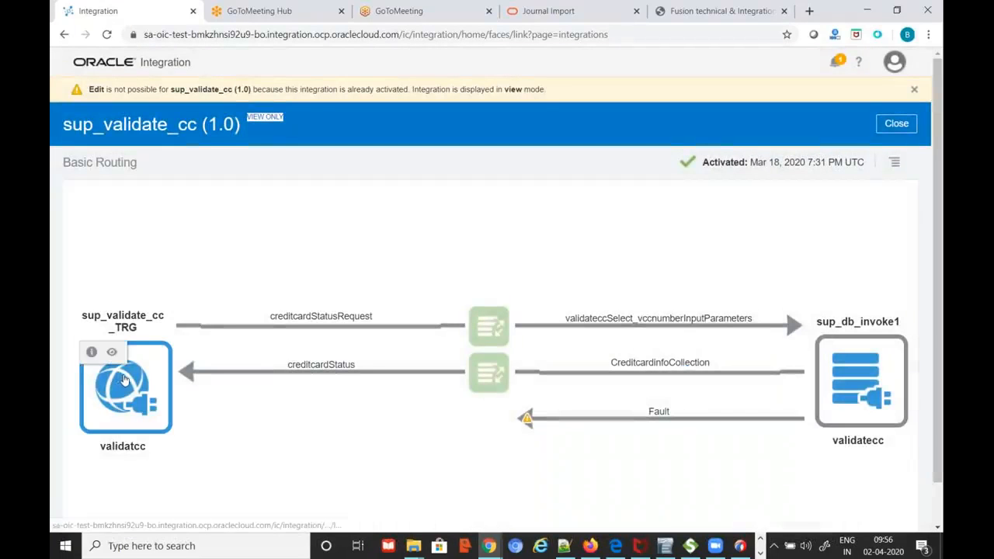
# Page through the validatecc trigger's SOAP endpoint wizard, then close it and the integration
pyautogui.click(112, 352)
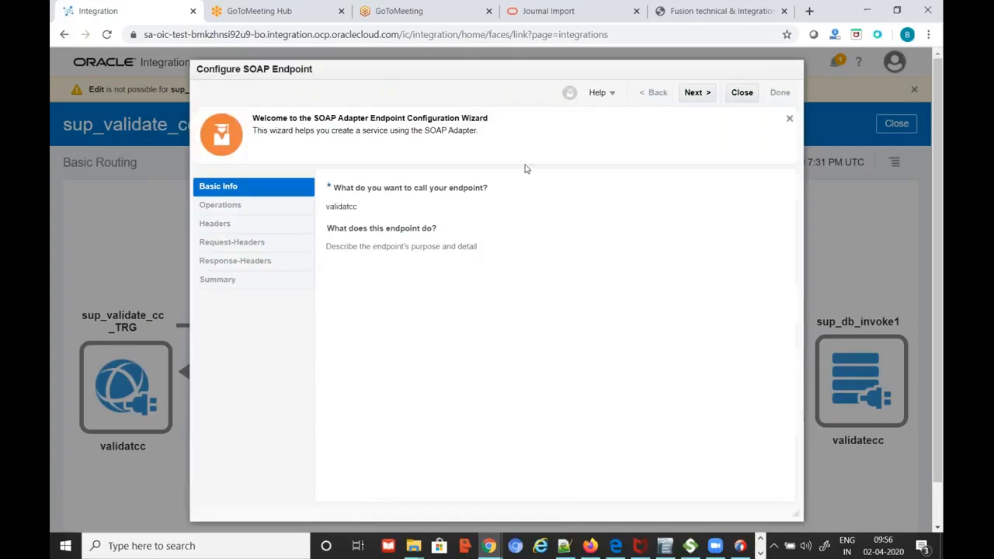
pyautogui.click(707, 98)
pyautogui.click(705, 96)
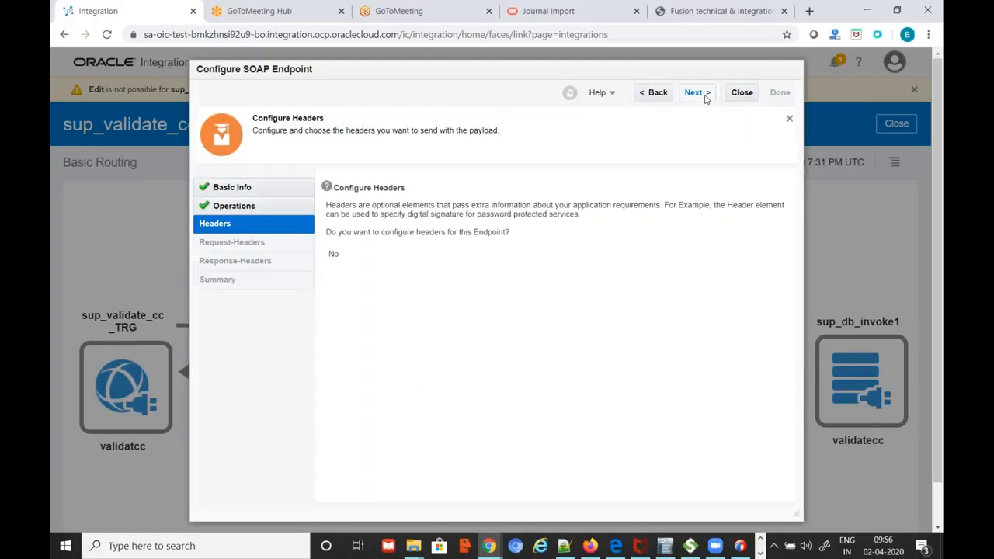
pyautogui.click(705, 96)
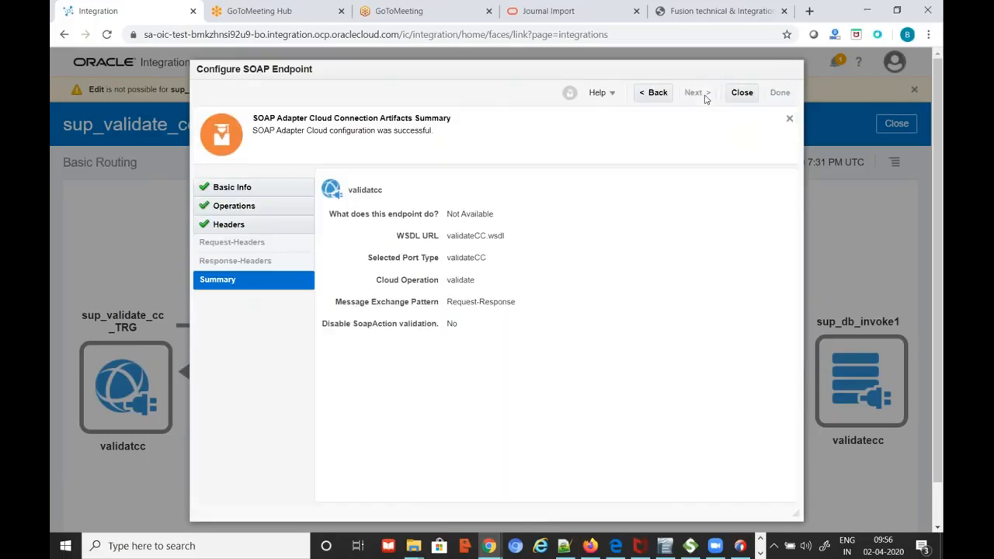
pyautogui.click(656, 96)
pyautogui.click(656, 96)
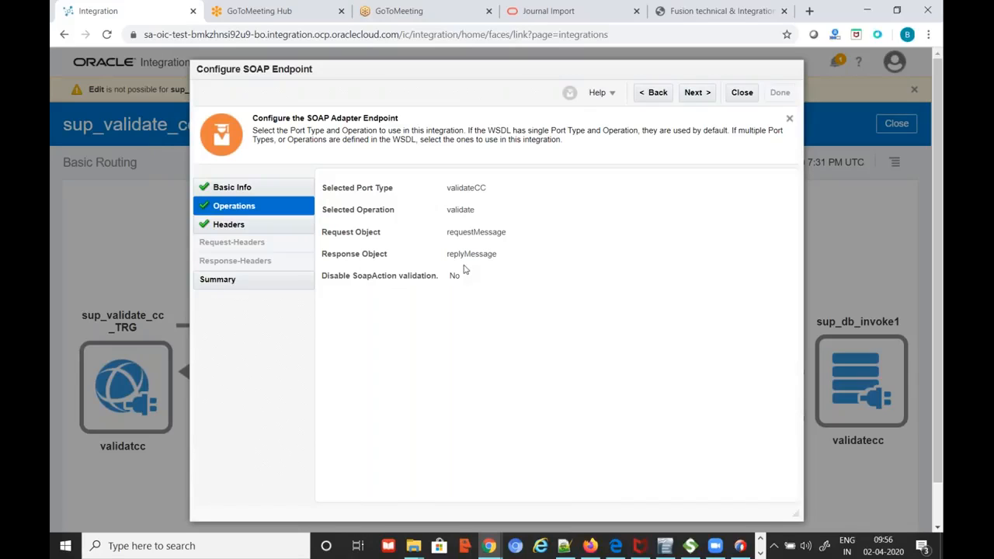
pyautogui.click(744, 93)
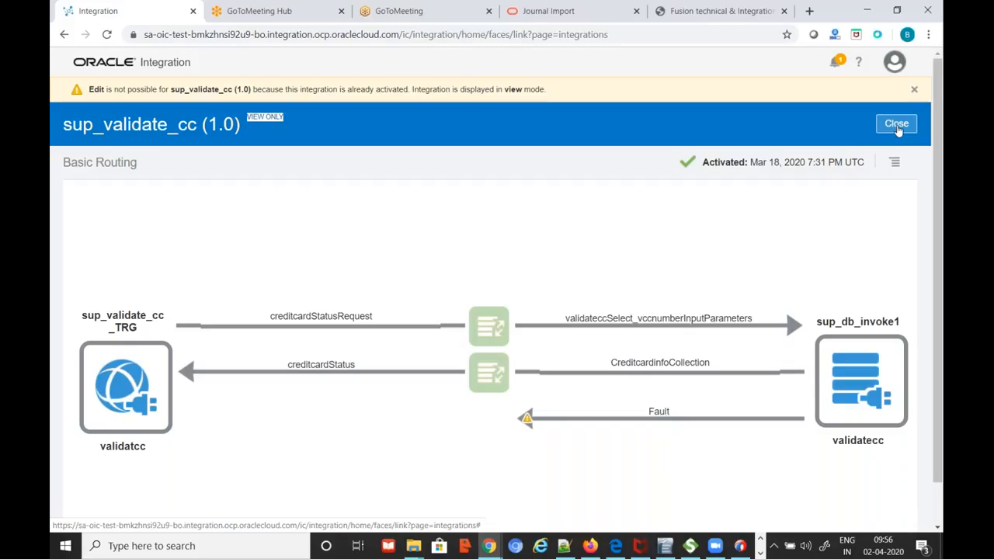
pyautogui.click(897, 126)
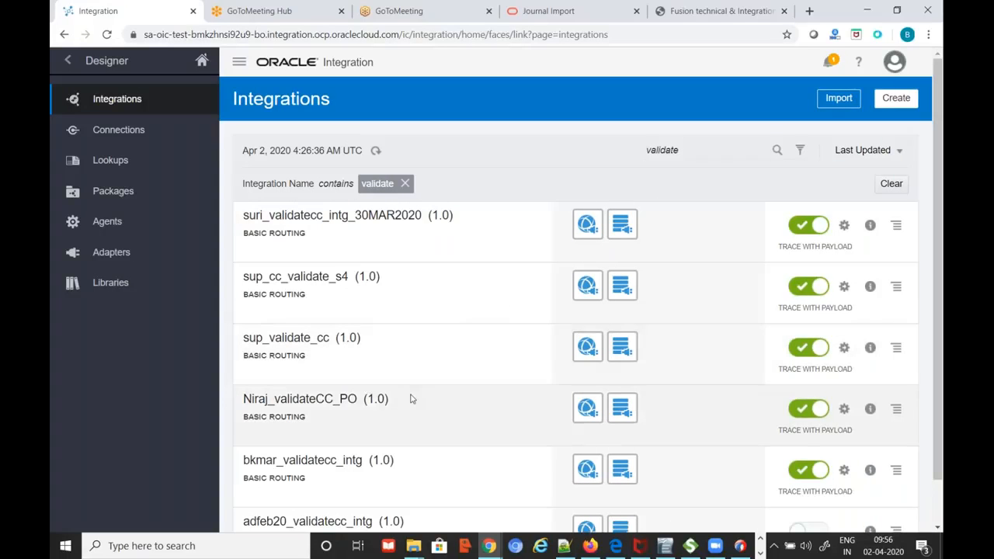
# Reopen and close sup_validate_cc, then bring the WinSCP ftp_out session to the front
pyautogui.click(287, 338)
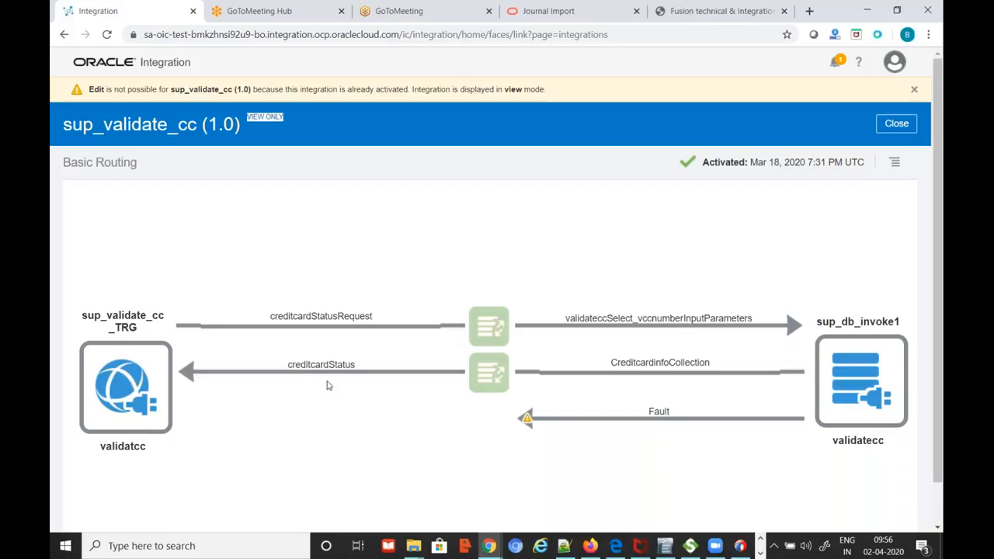
pyautogui.click(896, 125)
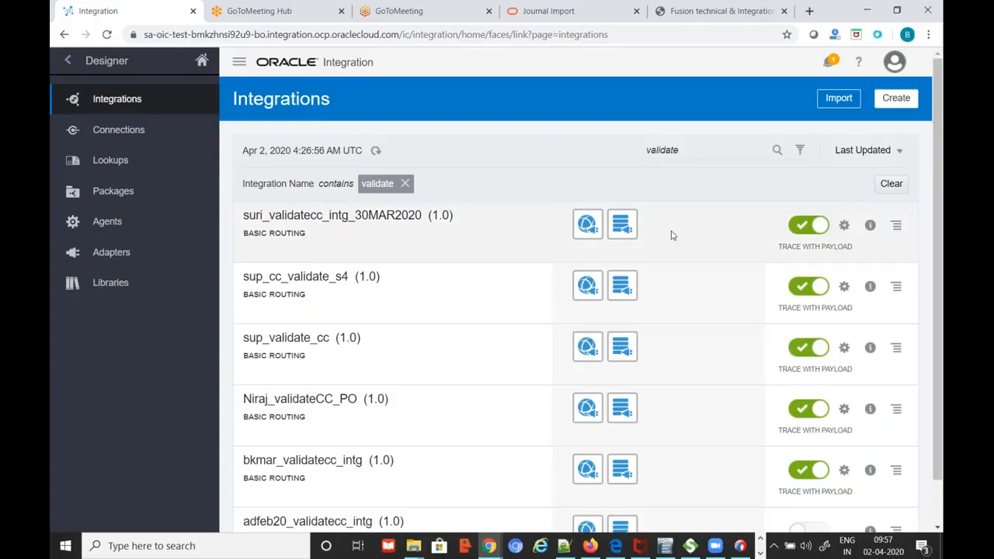
pyautogui.scroll(-1, 672, 236)
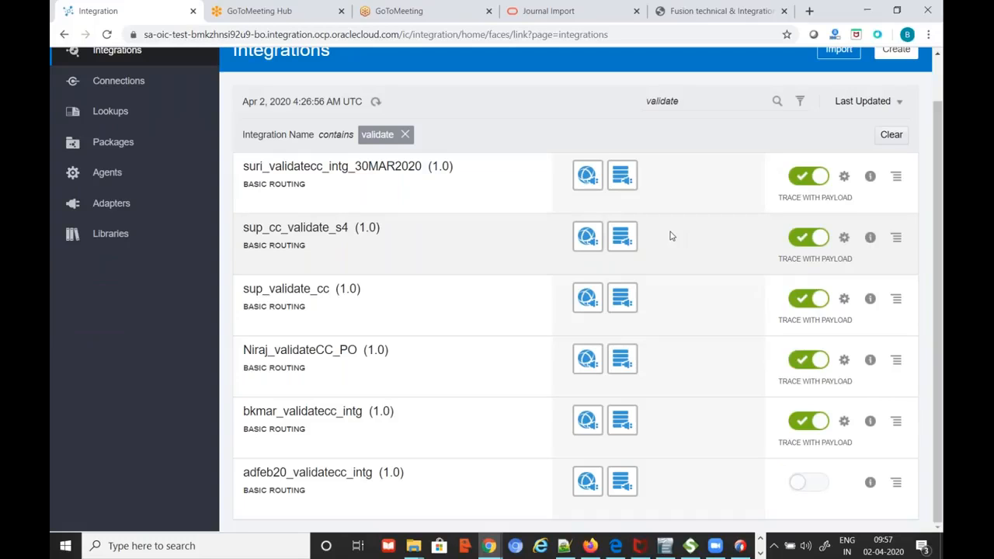
pyautogui.scroll(1, 672, 235)
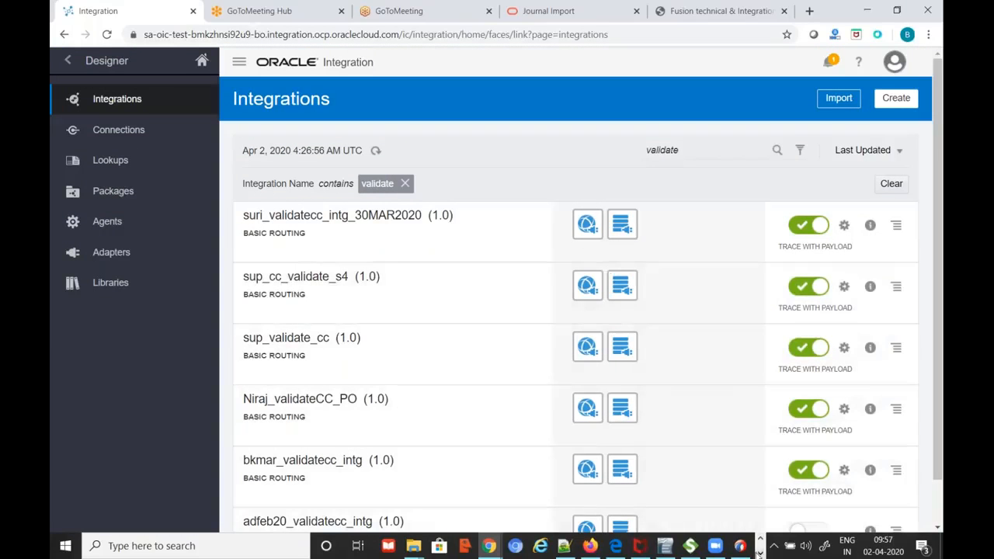
pyautogui.click(761, 553)
pyautogui.click(427, 548)
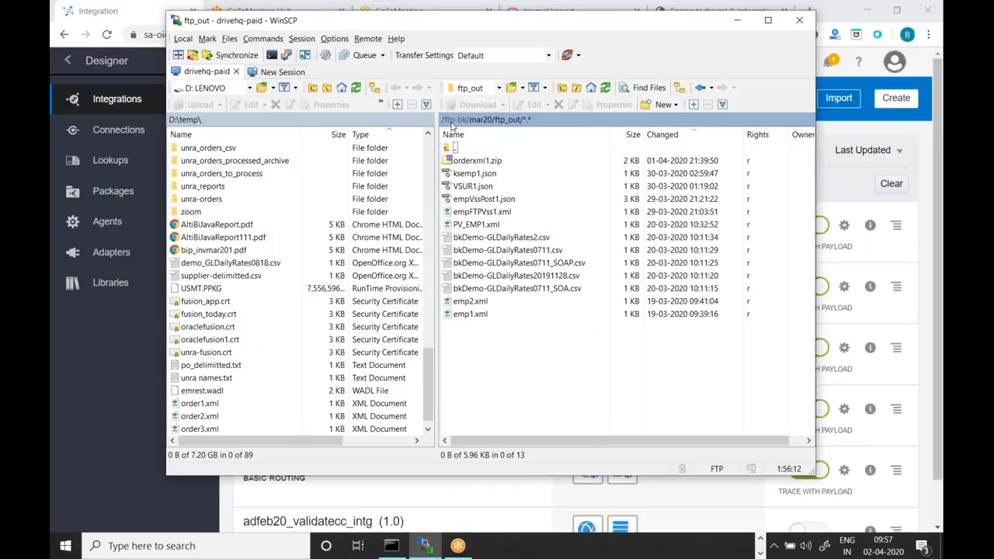
# Navigate the FTP server to the /ftp-bk/mar20/ftp_out/ folder
pyautogui.click(454, 121)
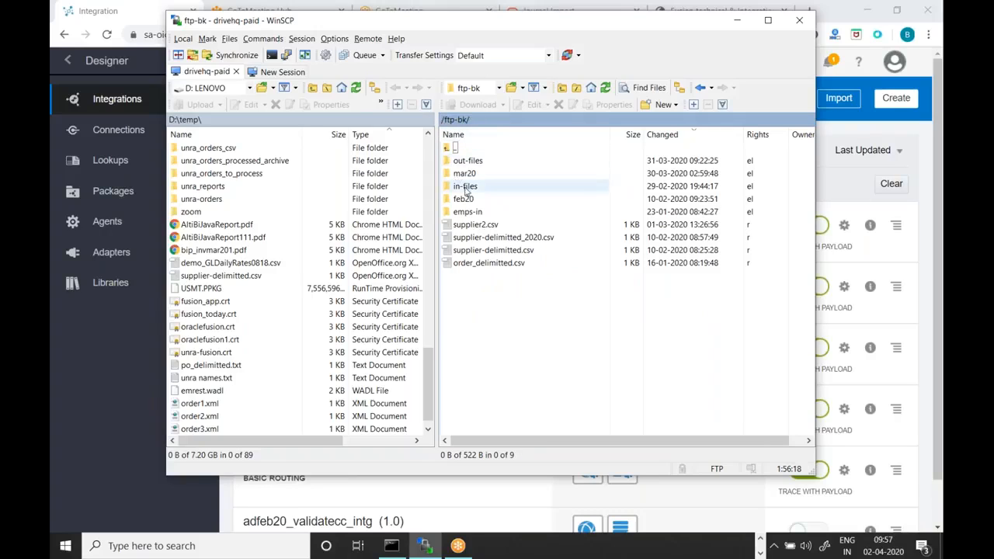
pyautogui.doubleClick(479, 163)
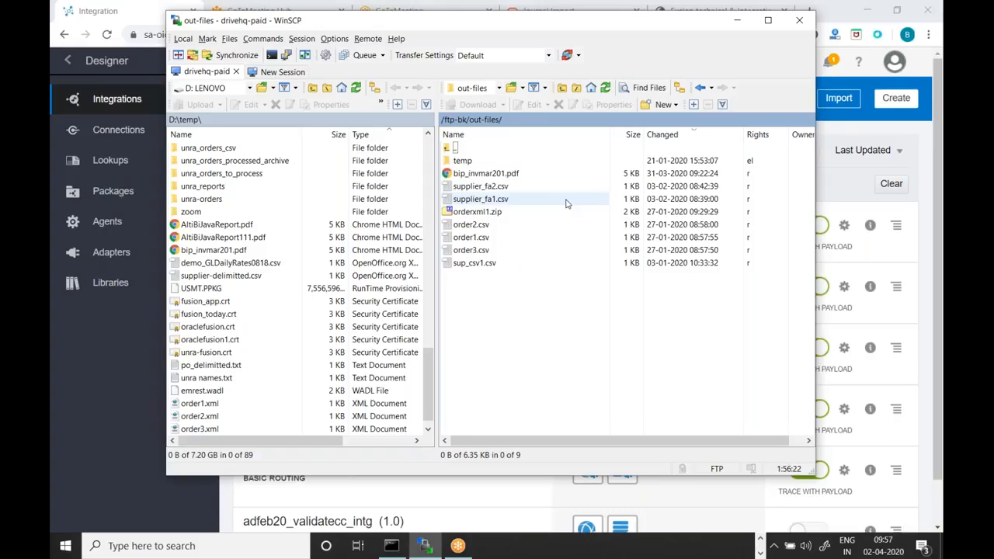
pyautogui.click(460, 120)
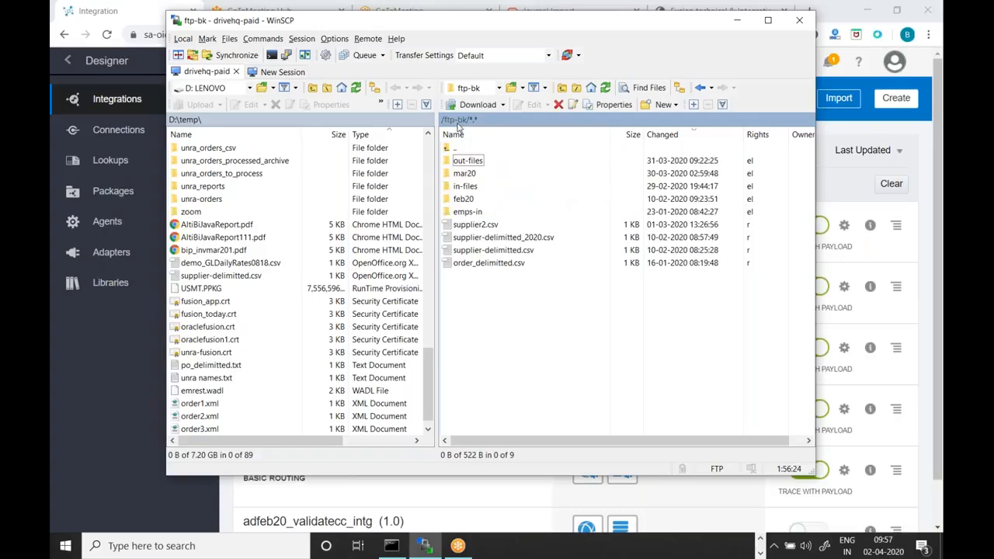
pyautogui.doubleClick(469, 175)
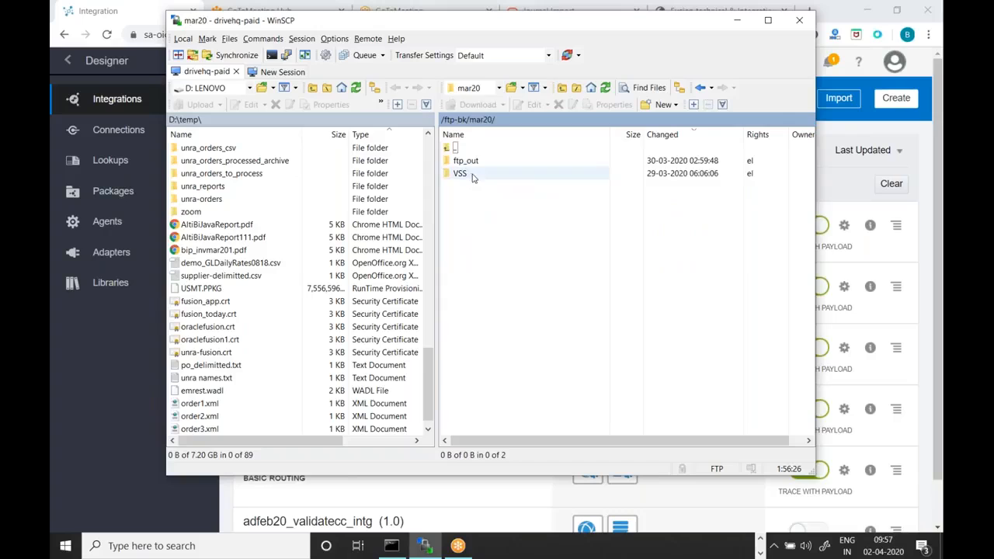
pyautogui.click(467, 178)
pyautogui.doubleClick(468, 161)
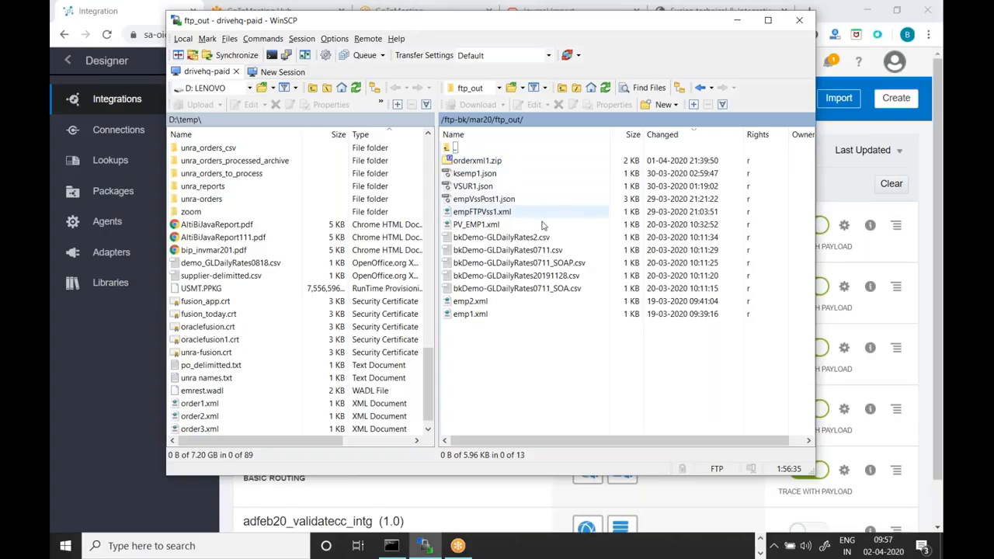
# Open empVssPost1.json in WinSCP's editor
pyautogui.click(493, 200)
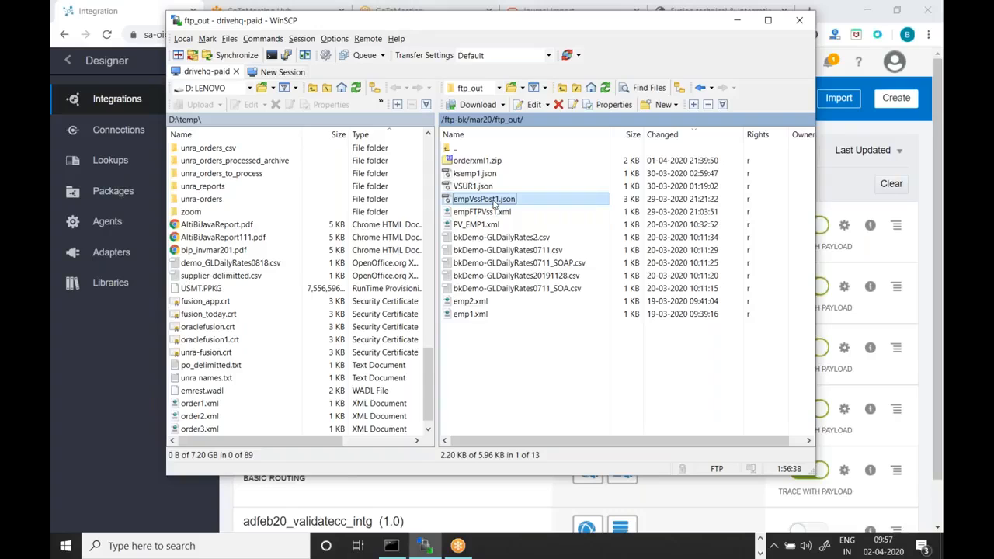
pyautogui.rightClick(493, 200)
pyautogui.click(524, 223)
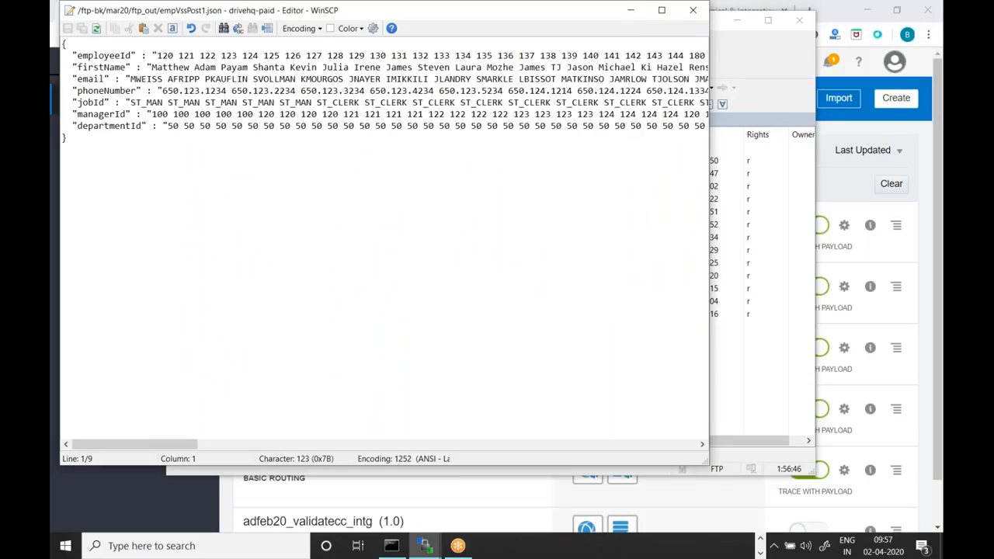
# Move the empVssPost1.json editor lower to inspect its fields, then close it
pyautogui.moveTo(269, 11); pyautogui.dragTo(270, 84)
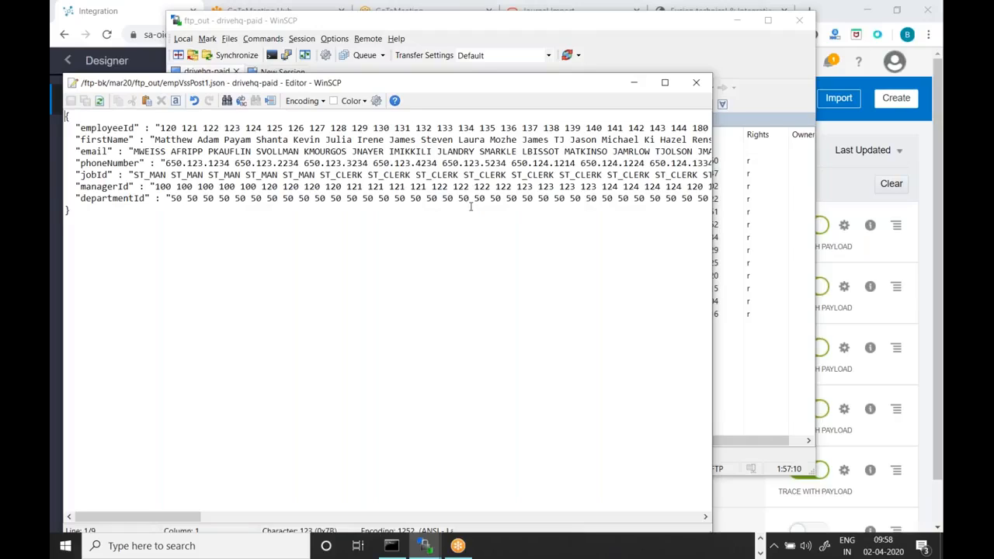
pyautogui.click(698, 84)
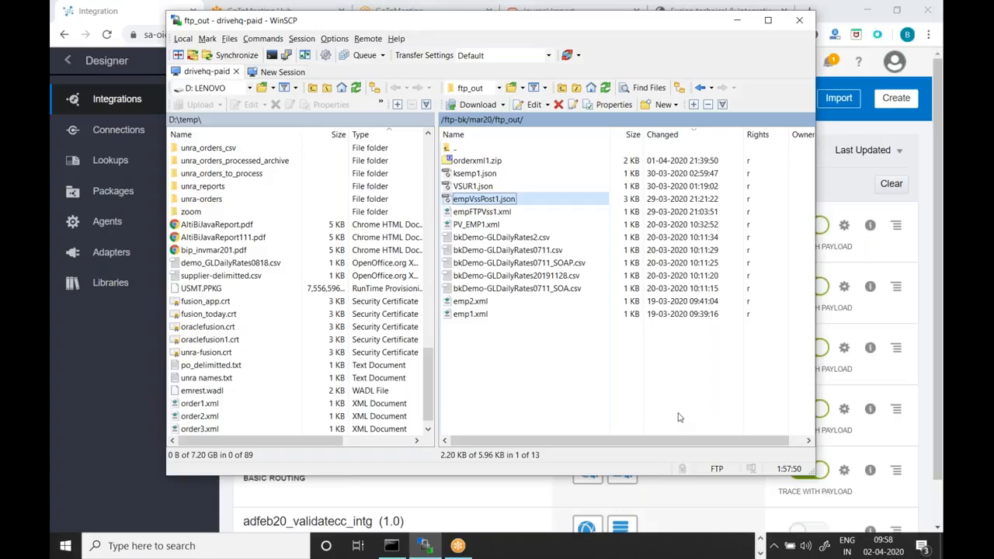
pyautogui.rightClick(502, 204)
pyautogui.moveTo(527, 225)
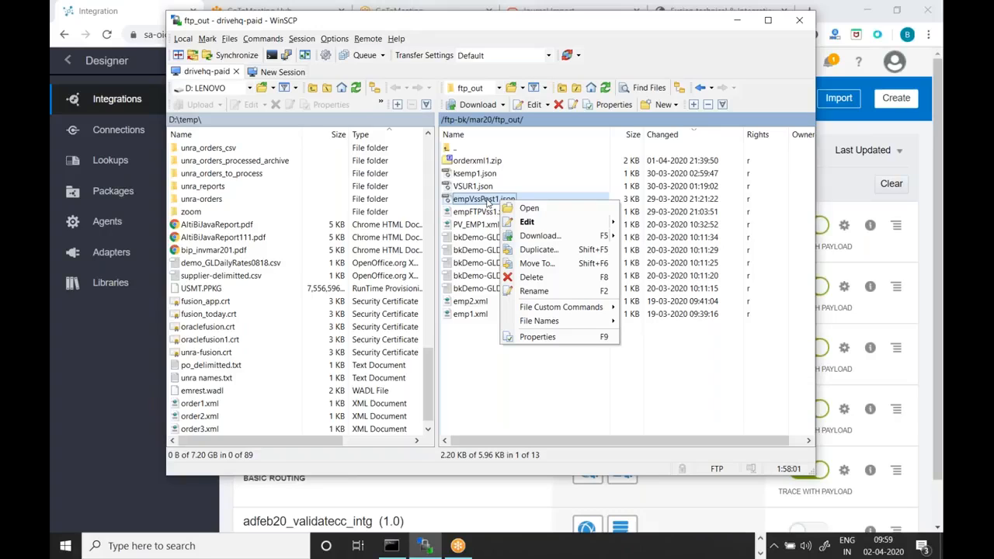
pyautogui.click(553, 391)
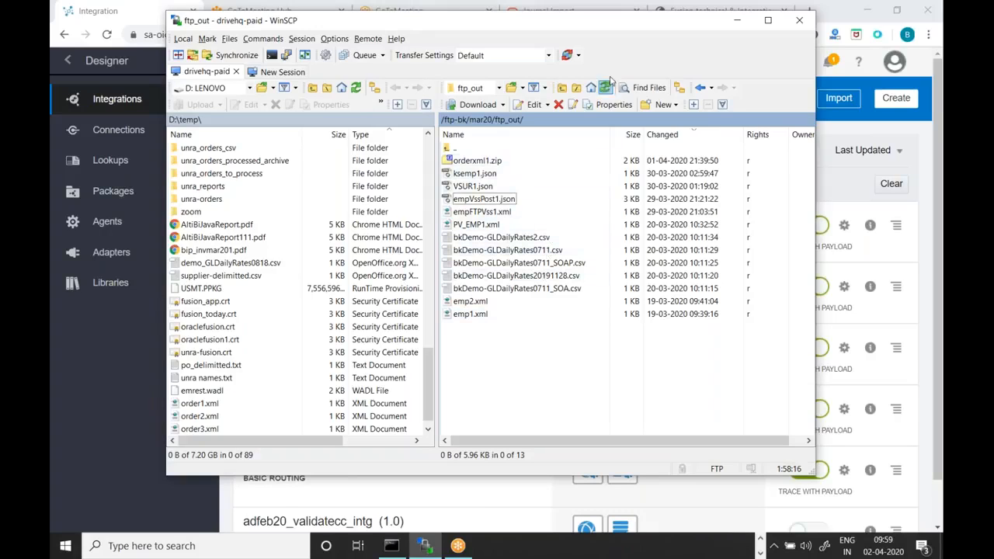
pyautogui.moveTo(629, 31); pyautogui.dragTo(612, 73)
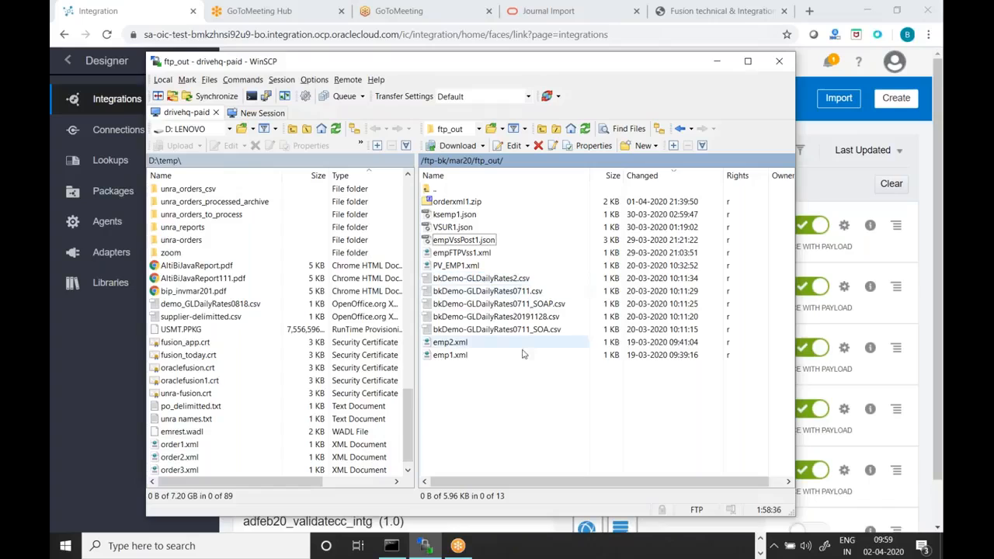
# View emp2.xml, close it, and minimize WinSCP to reveal the validate-filtered Integrations list
pyautogui.rightClick(459, 346)
pyautogui.press('Escape')
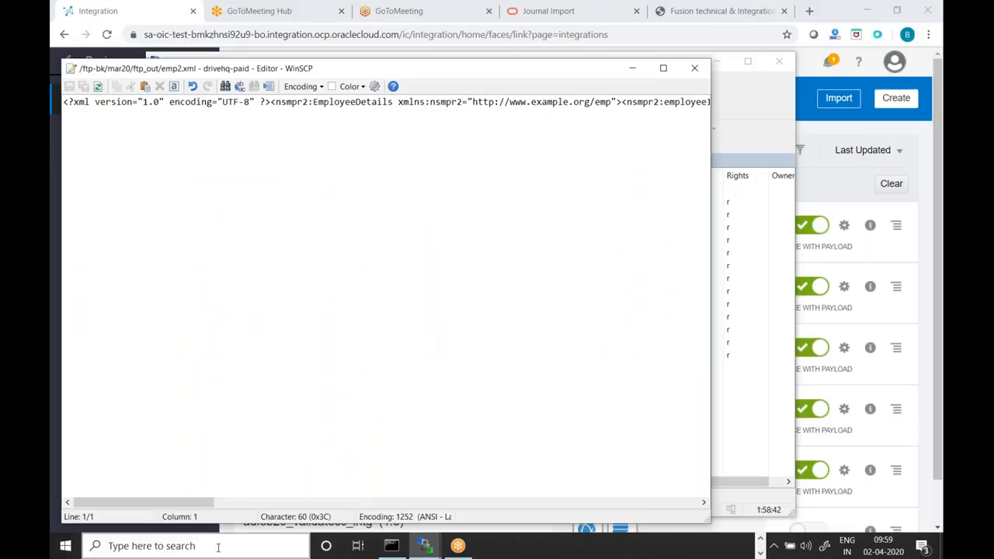
pyautogui.moveTo(166, 503); pyautogui.dragTo(660, 506)
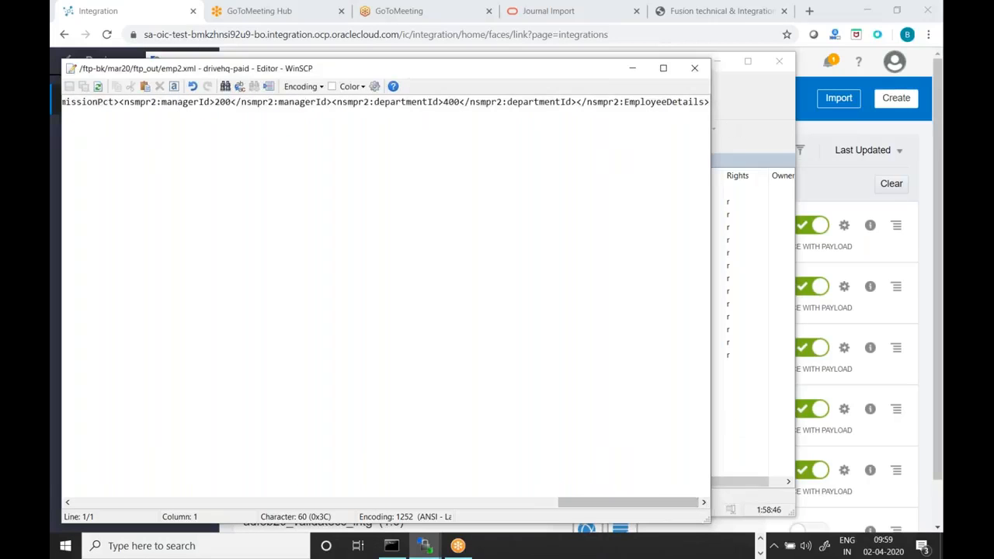
pyautogui.click(695, 69)
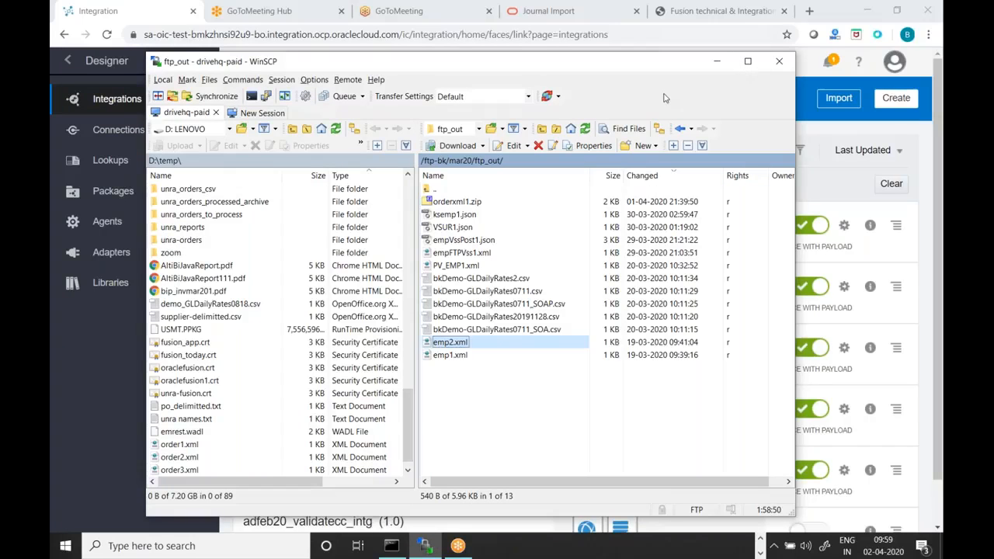
pyautogui.click(718, 63)
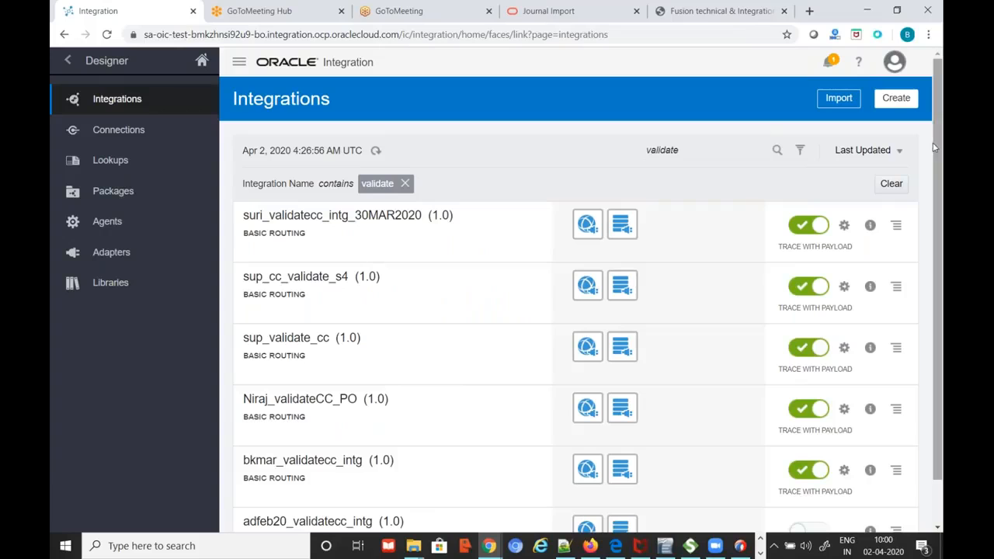
pyautogui.moveTo(937, 142)
pyautogui.mouseDown()
pyautogui.moveTo(934, 186)
pyautogui.moveTo(940, 132)
pyautogui.mouseUp()
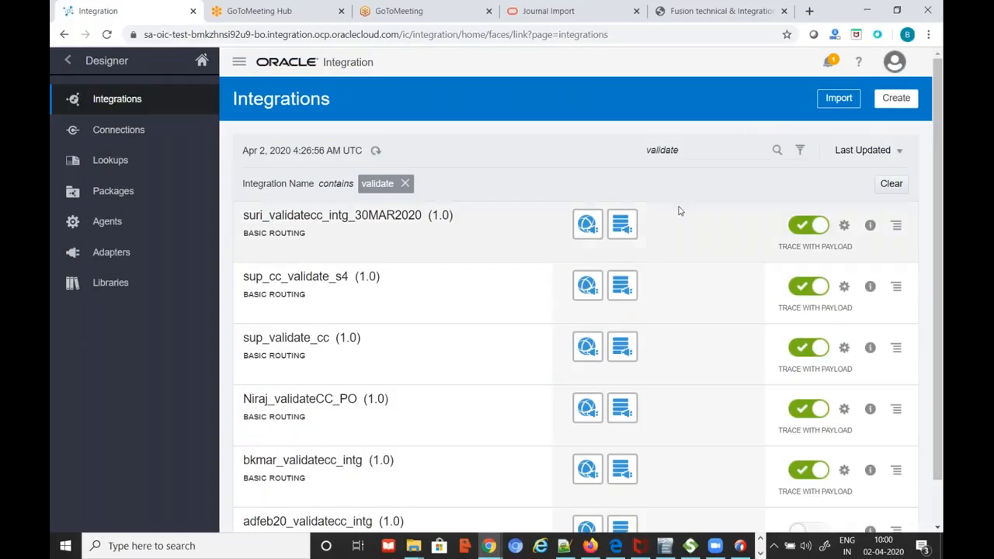